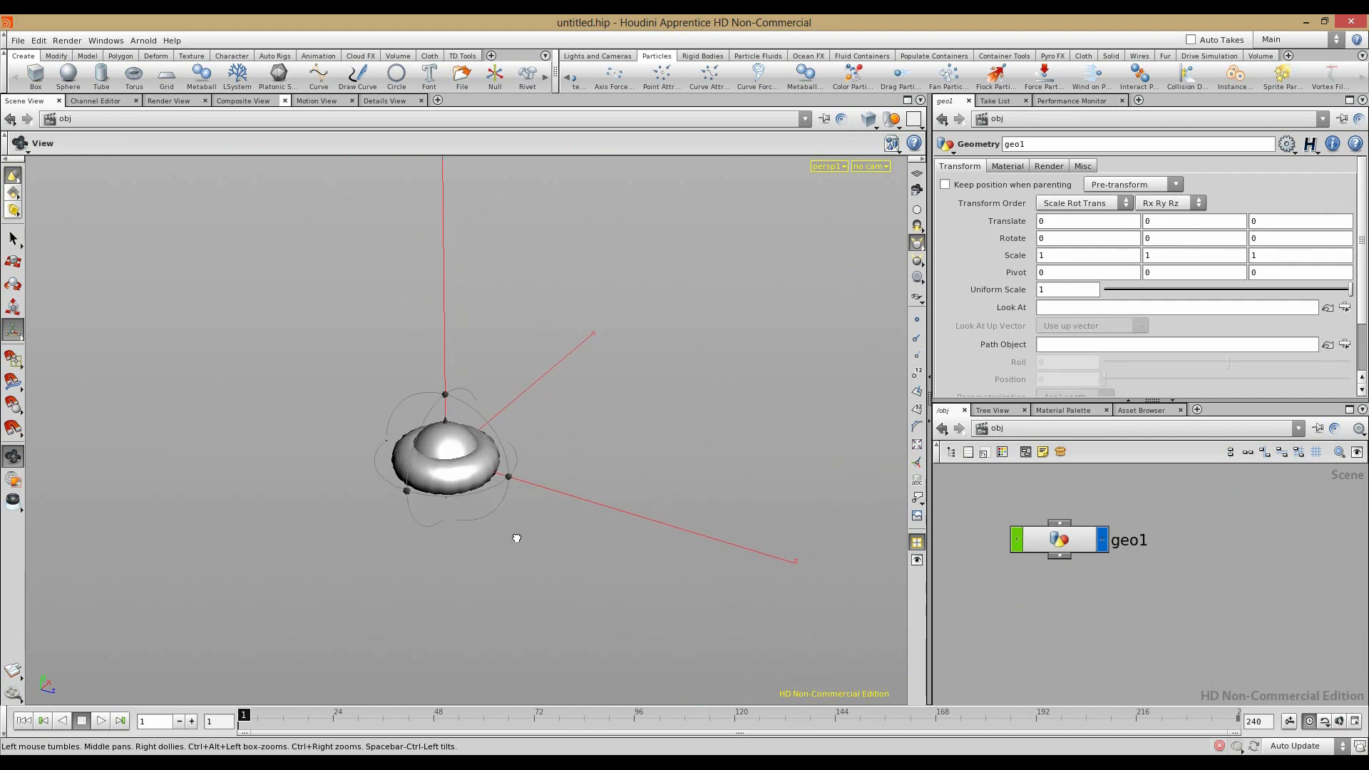
Step: Play back the copied-shapes particle animation and open the geo1 network to inspect its nodes from several angles
click(101, 721)
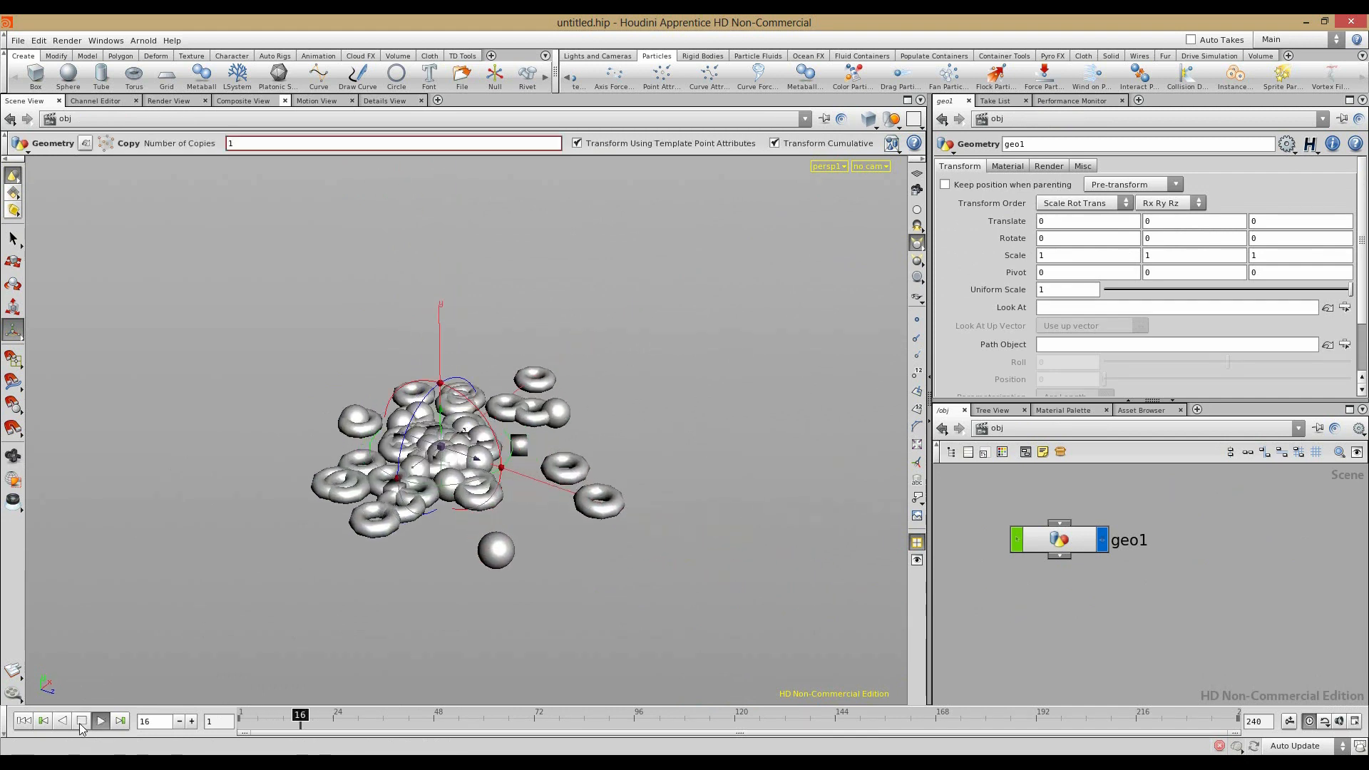
click(81, 724)
drag(289, 652, 482, 613)
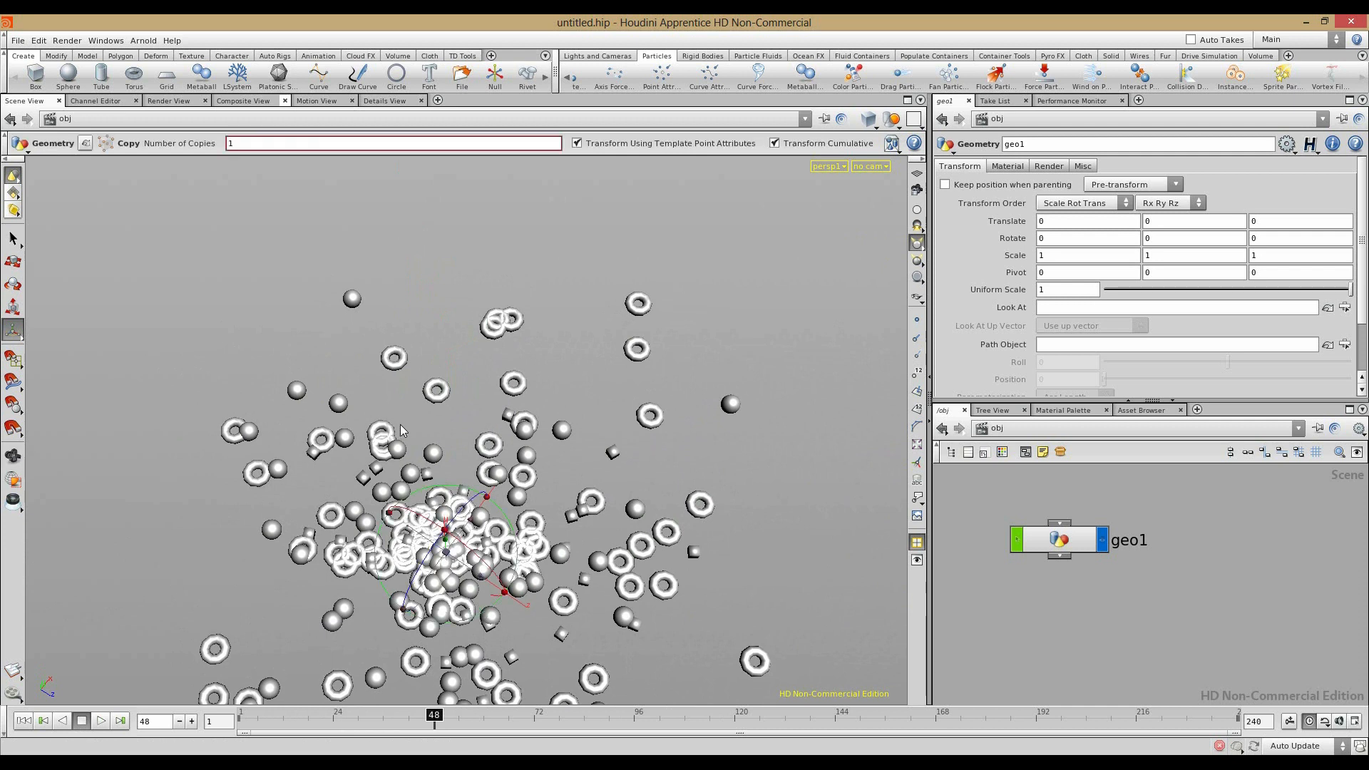
double_click(1069, 548)
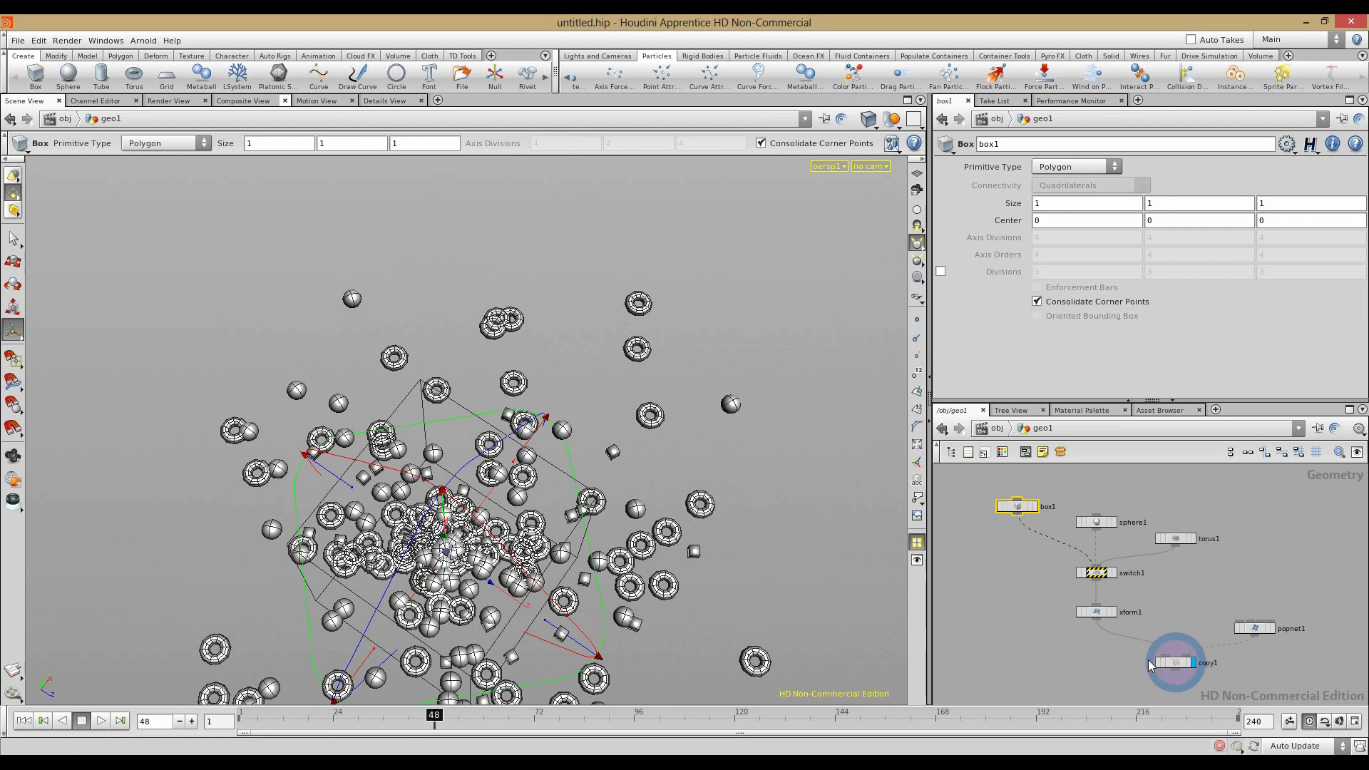
alt+drag(647, 602, 406, 221)
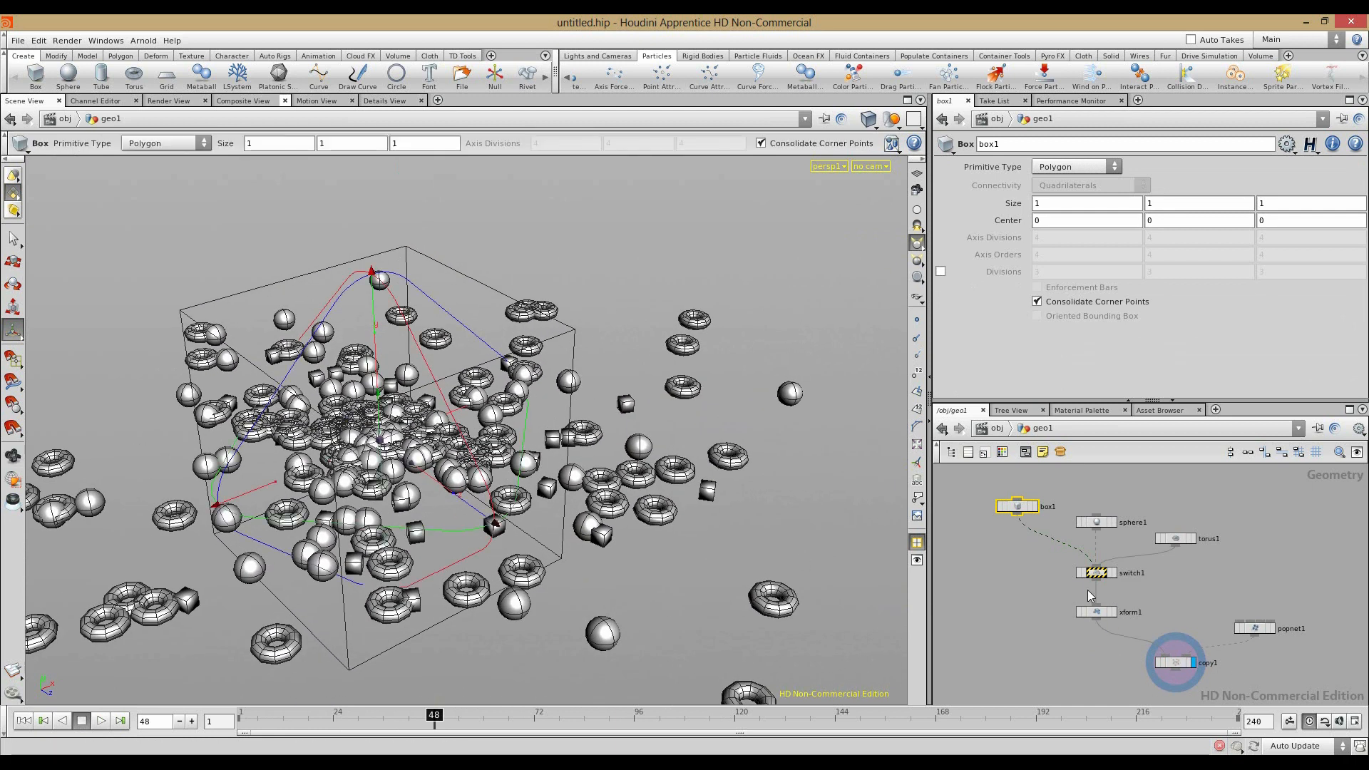
Step: Display only the popnet1 particles in the geo1 network and return the timeline to frame 1
click(1272, 628)
alt+drag(705, 572, 475, 510)
click(1067, 615)
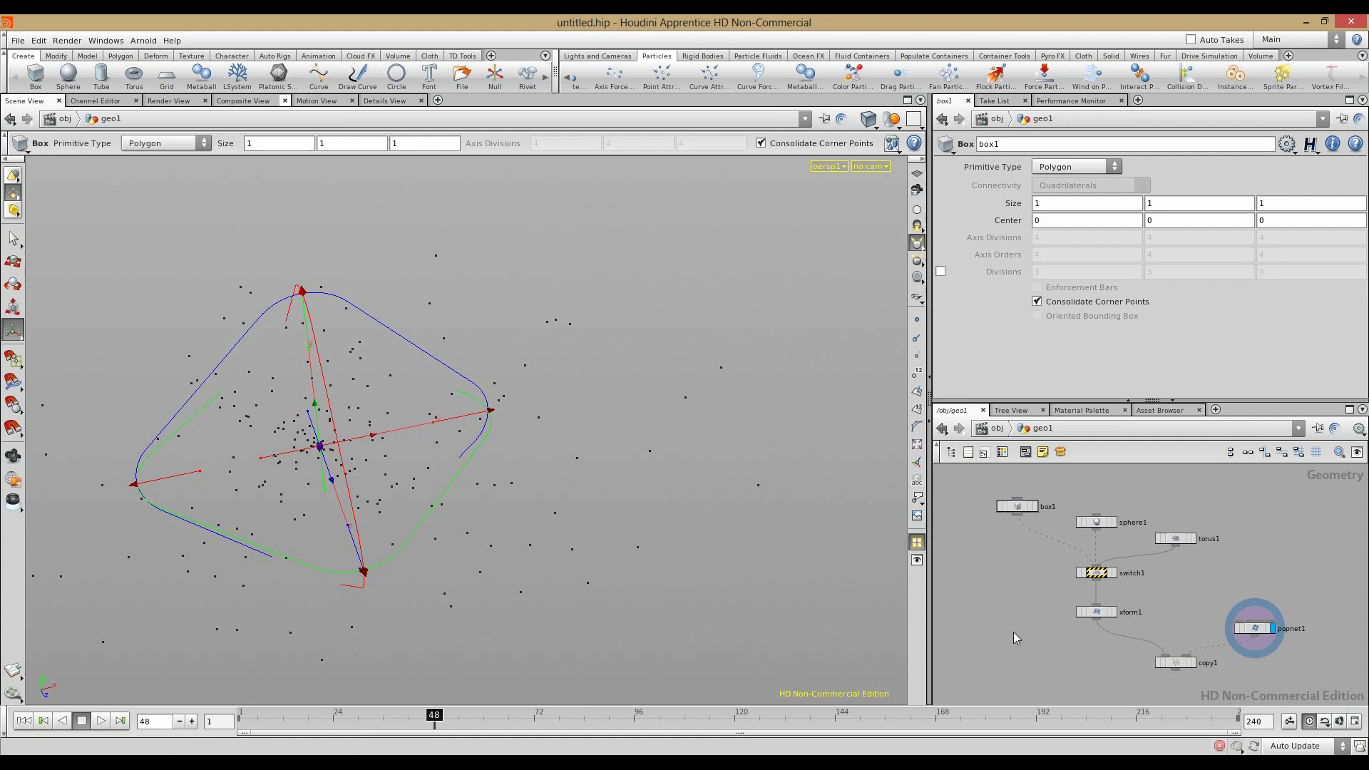
click(24, 721)
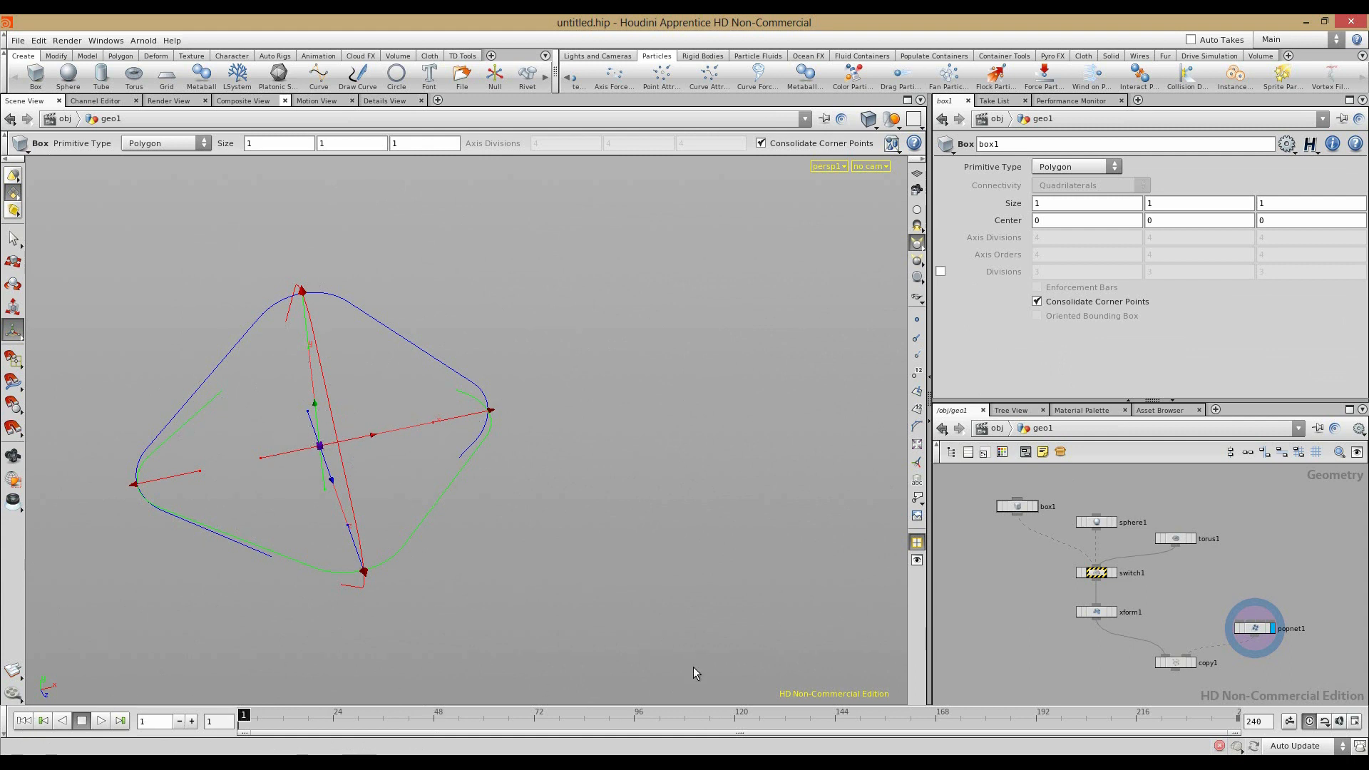
Step: Go back to the object level and turn off the display of geo1
click(992, 428)
click(1103, 541)
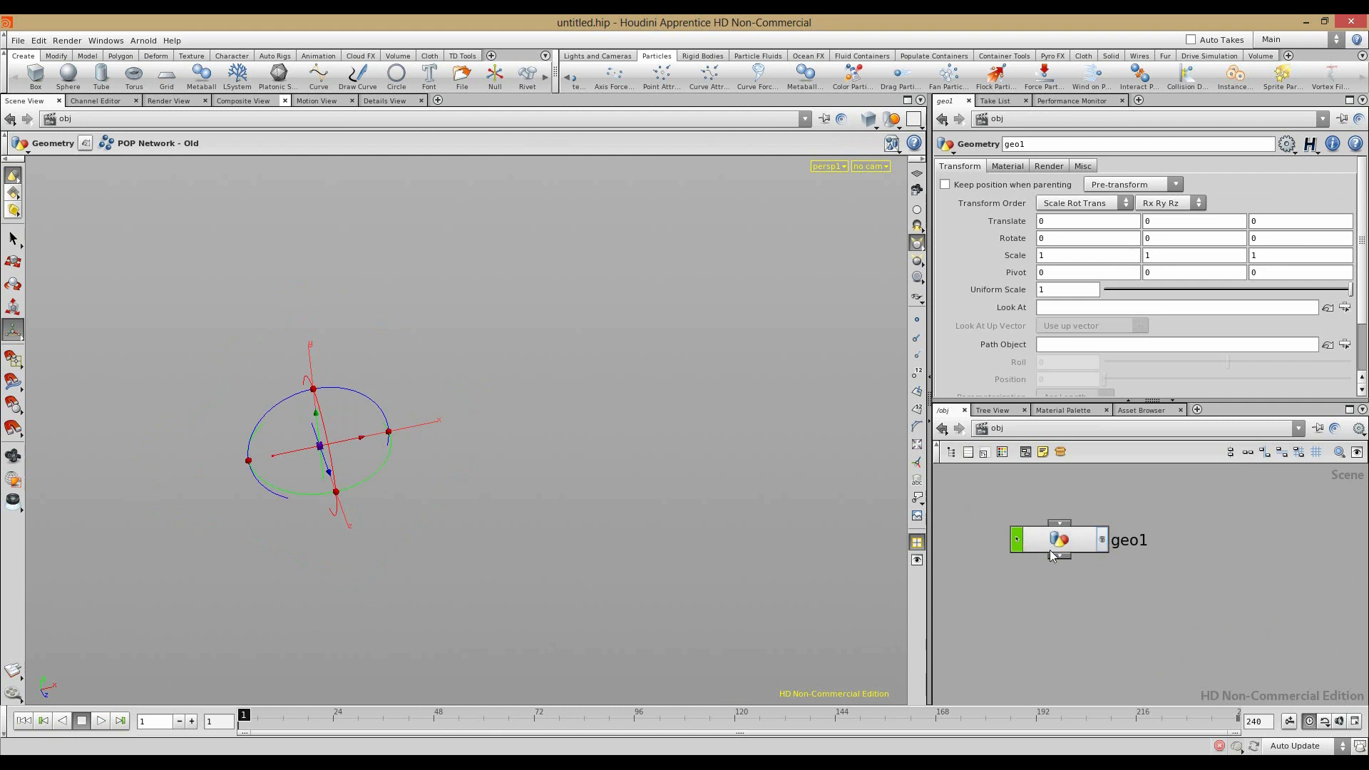
middle_drag(1057, 554, 970, 504)
scroll(1091, 554, down, 4)
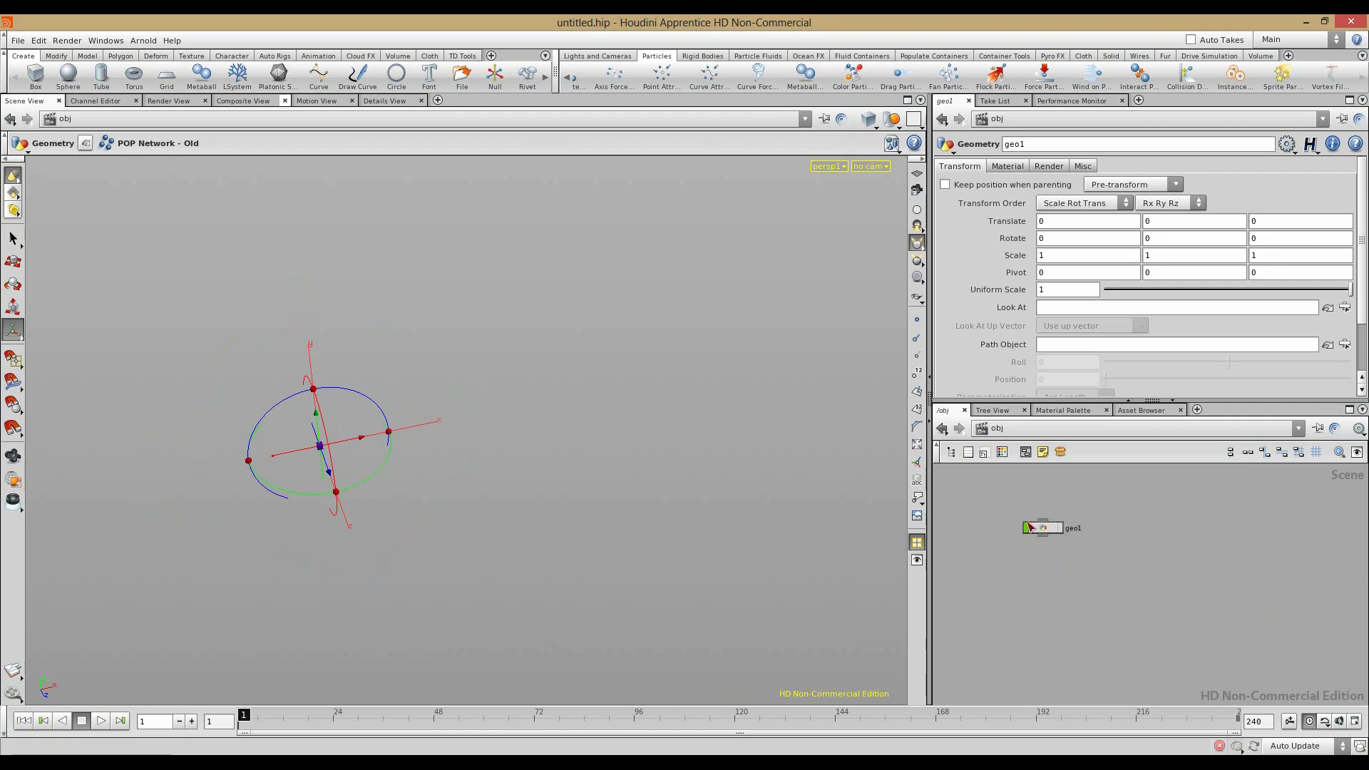
Step: Add a new Geometry object beside geo1, open its network and delete the default file node
key(Tab)
text(Ge)
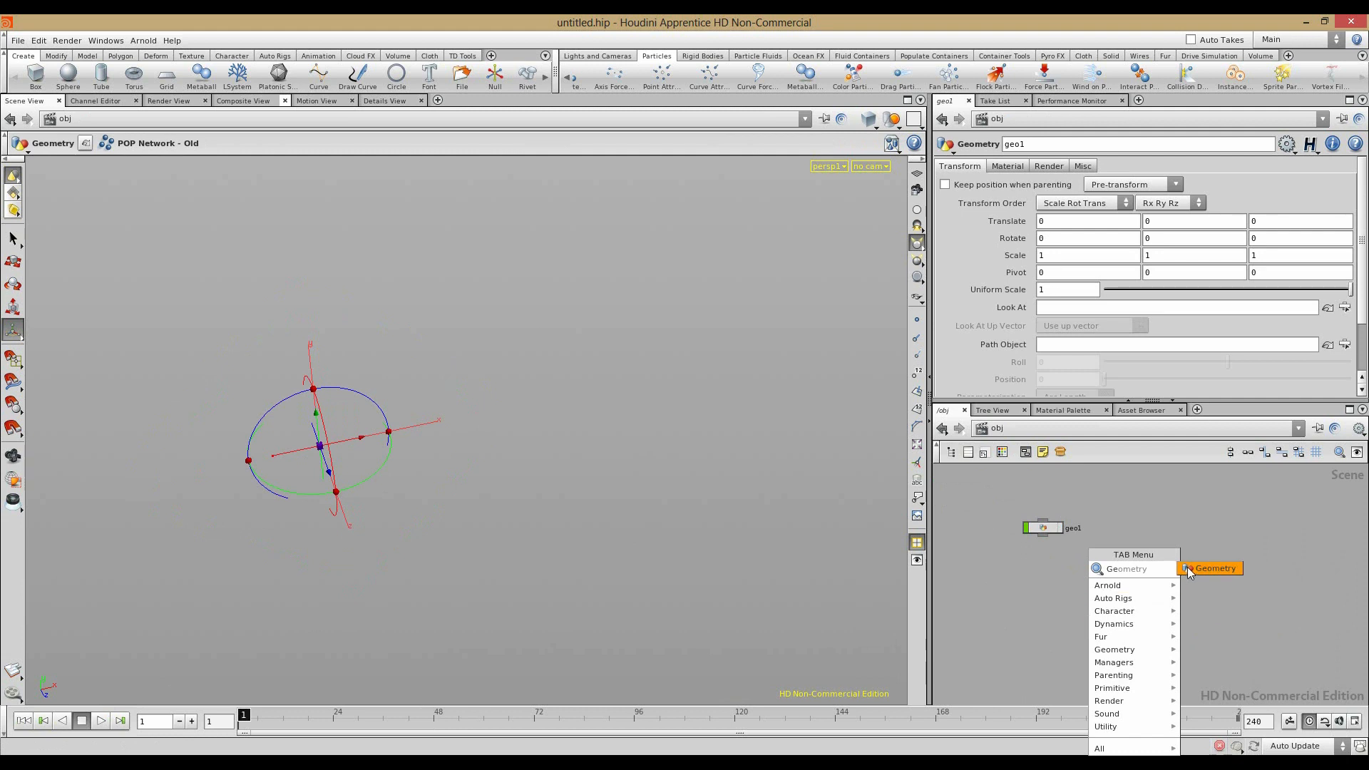
click(1189, 570)
click(1092, 601)
double_click(1089, 594)
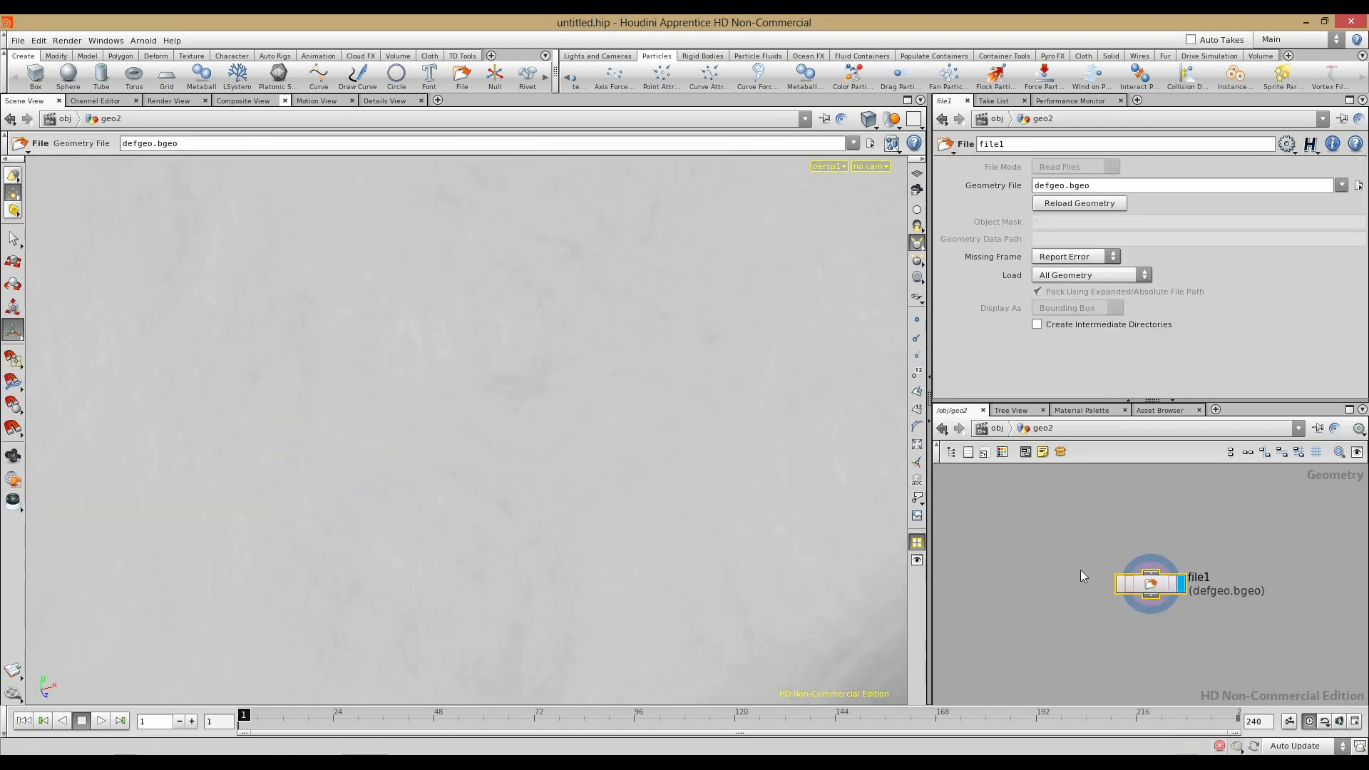
key(Delete)
key(Tab)
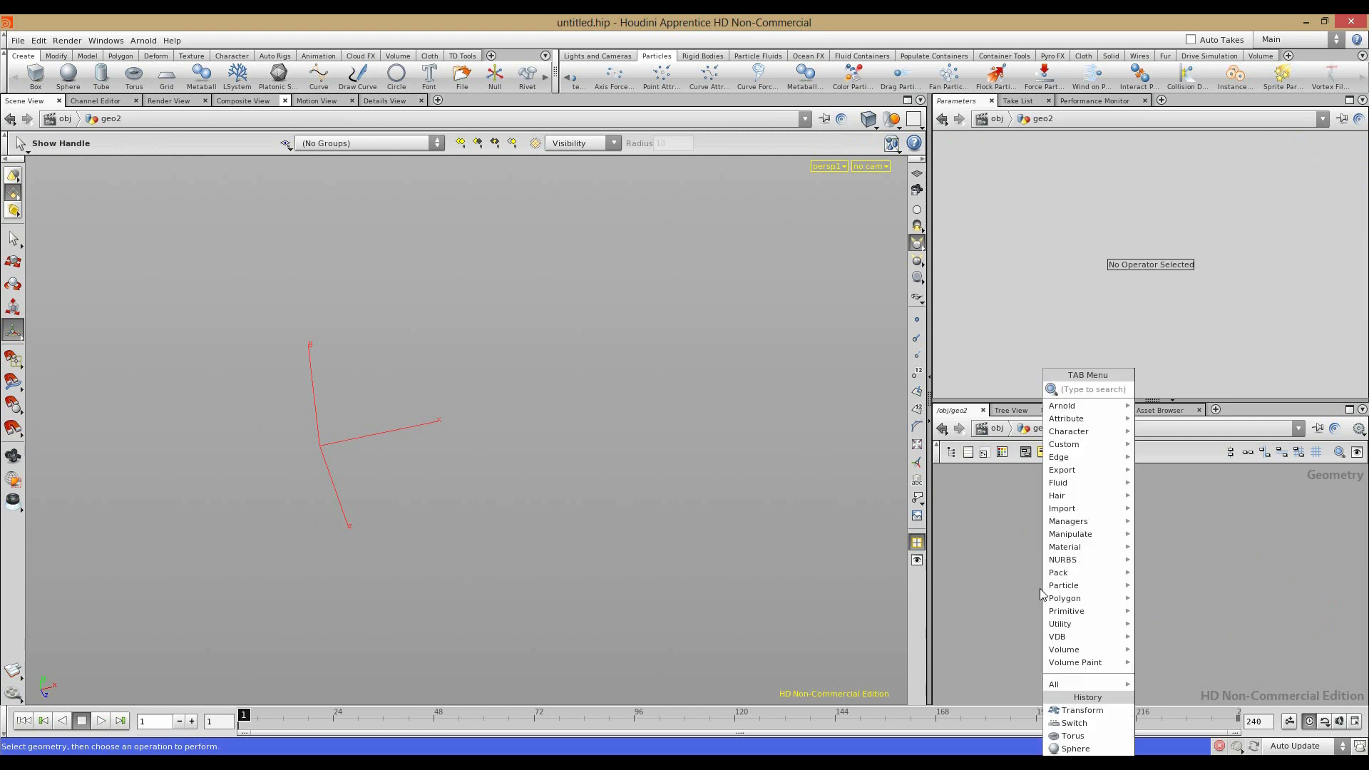
text(Particle)
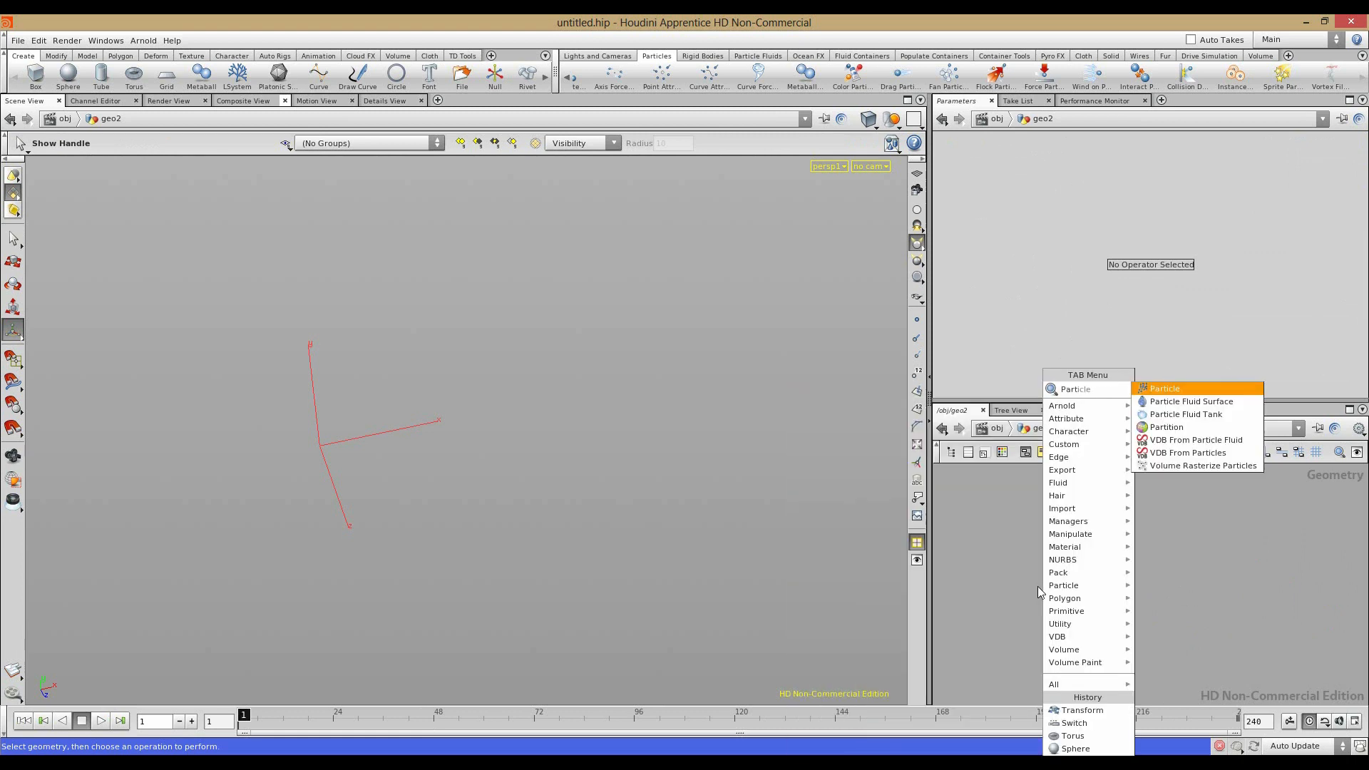
click(981, 529)
Step: Add a POP Network - Old node to the empty geo2 network
key(Tab)
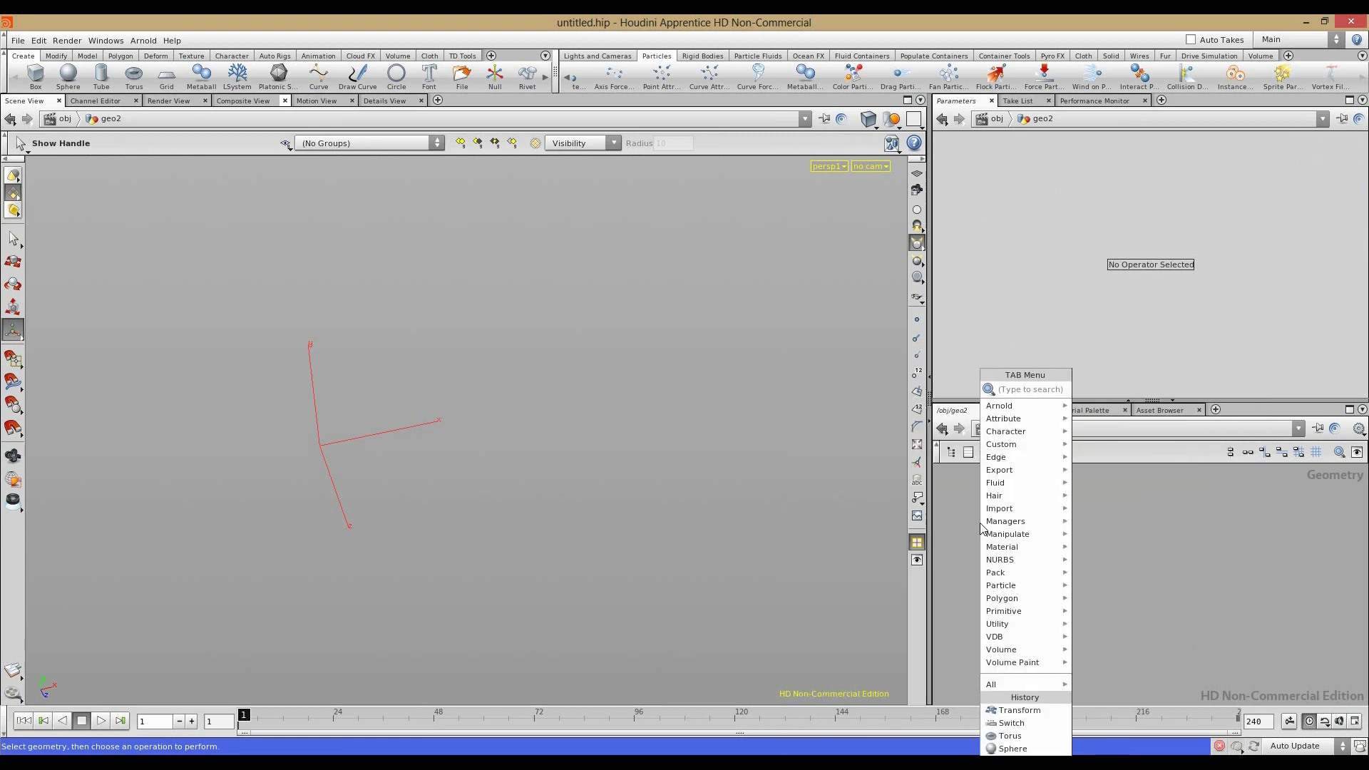
text(pop)
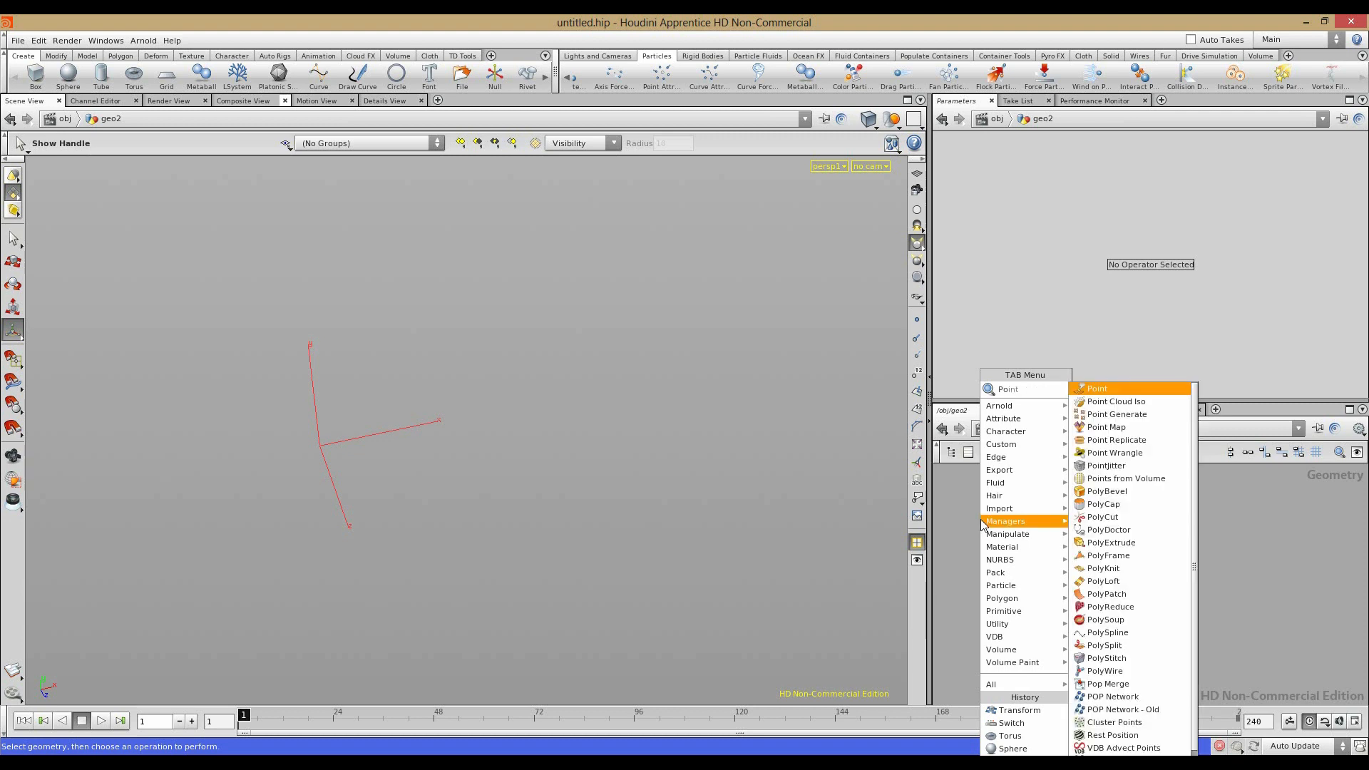
click(1096, 412)
click(1040, 579)
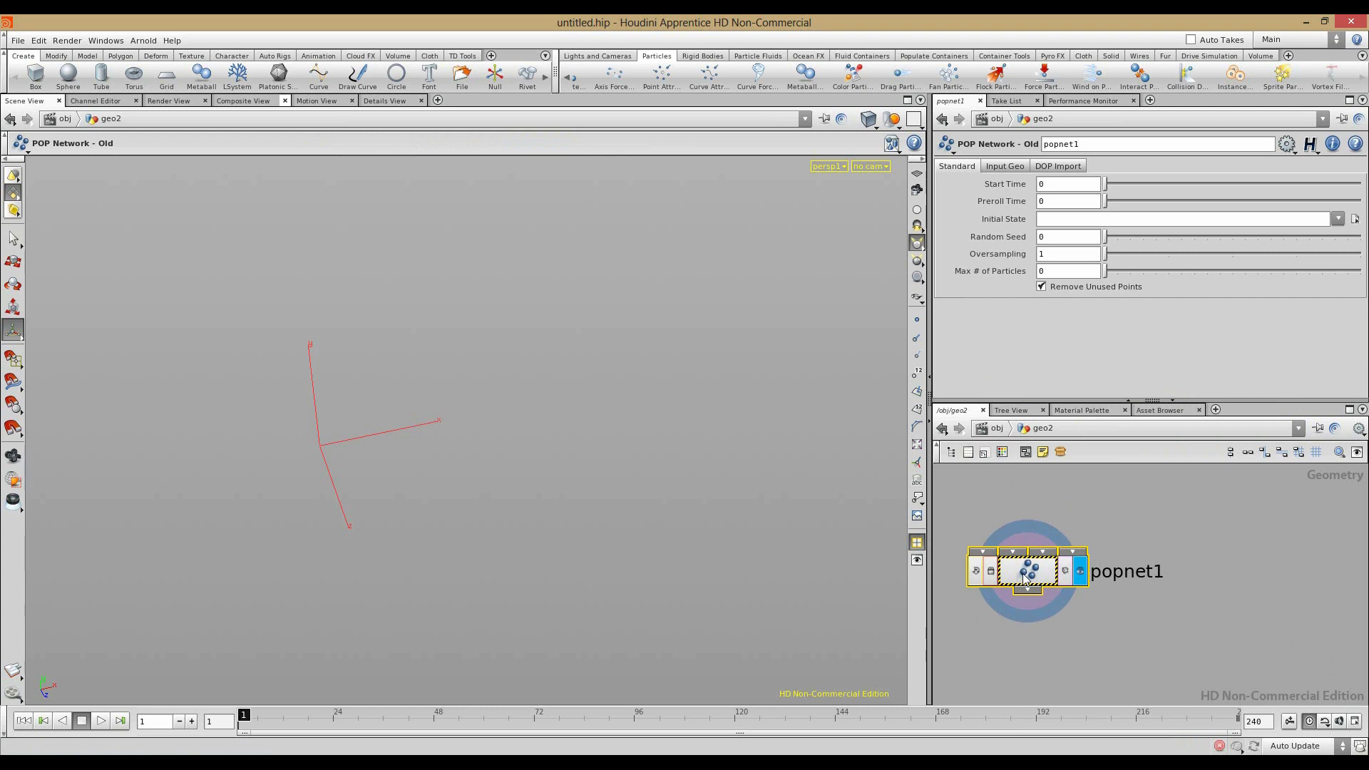
double_click(1025, 572)
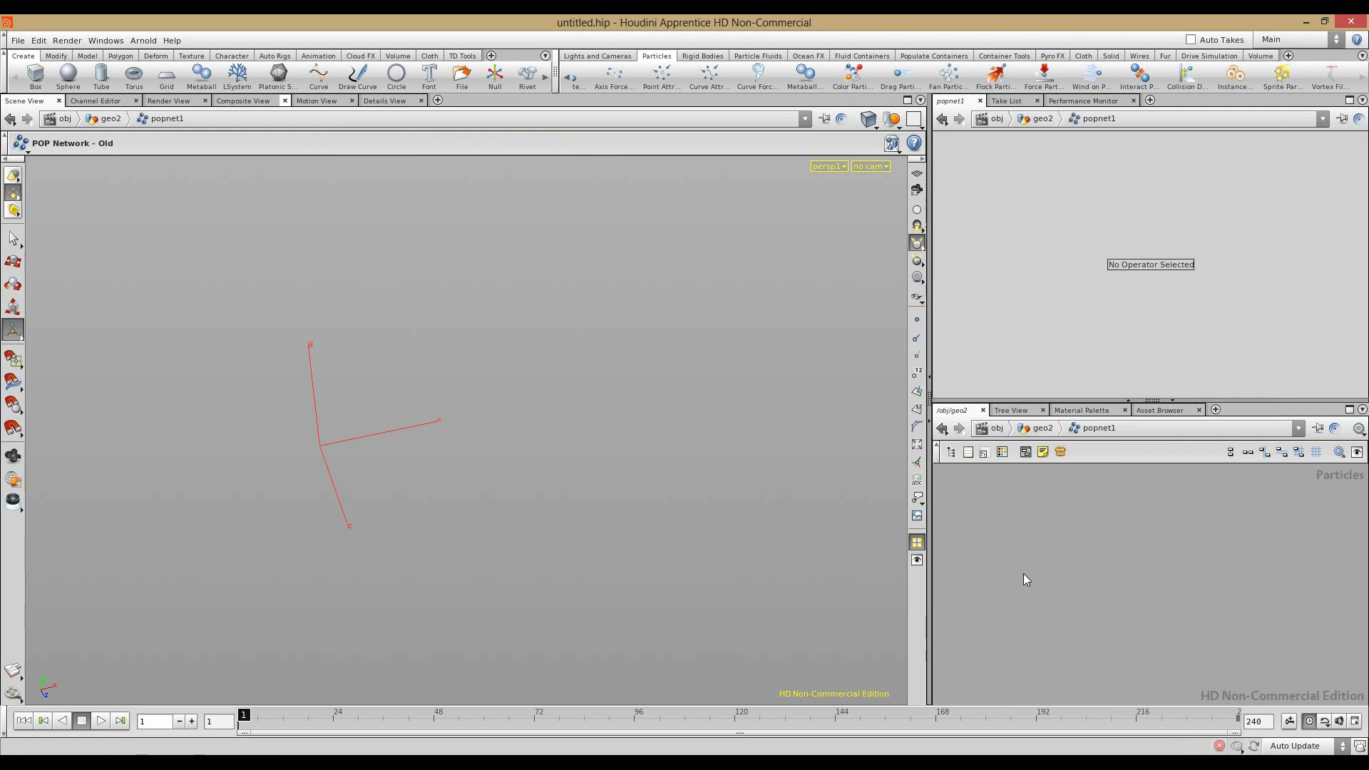
click(1042, 428)
Step: Add a Sphere node above popnet1 and connect its output to the first input of popnet1
scroll(1029, 498, down, 3)
middle_drag(1042, 476, 1088, 550)
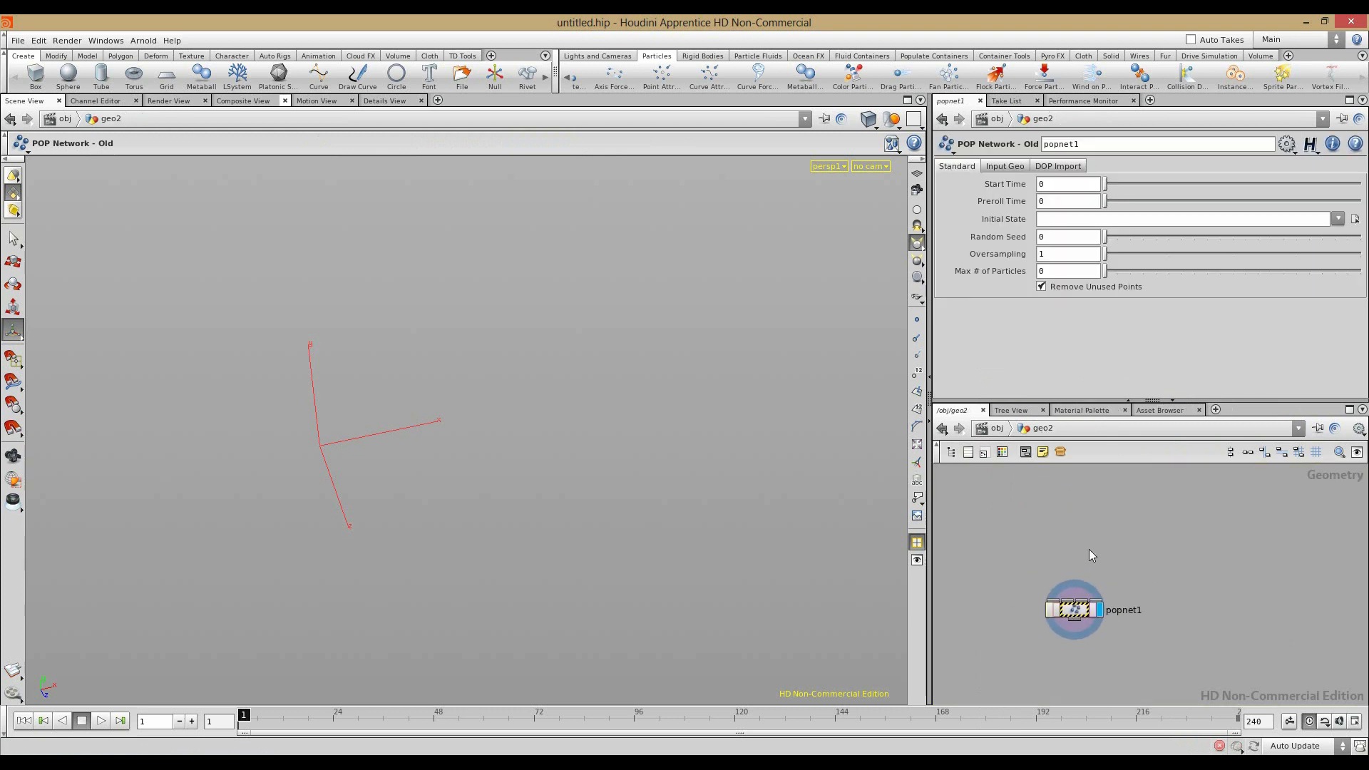
key(Tab)
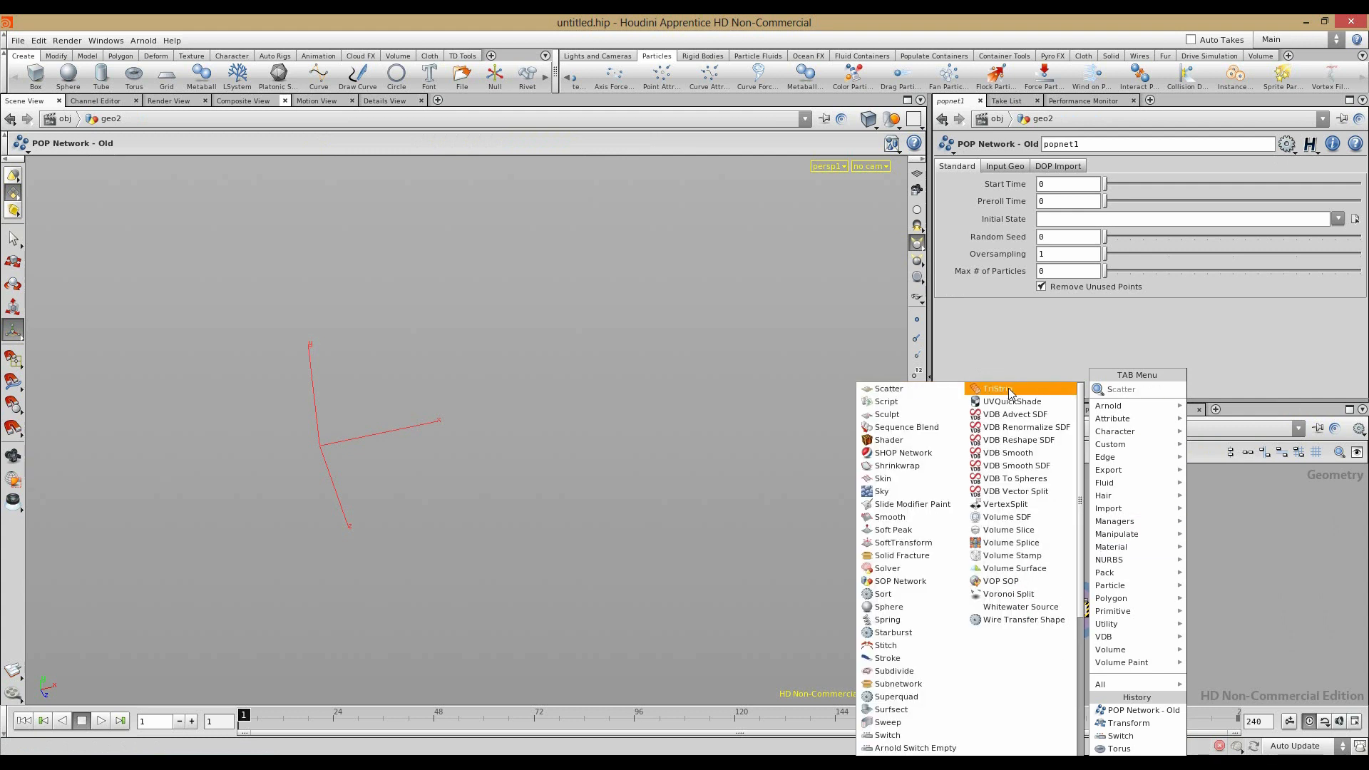
text(Sphere)
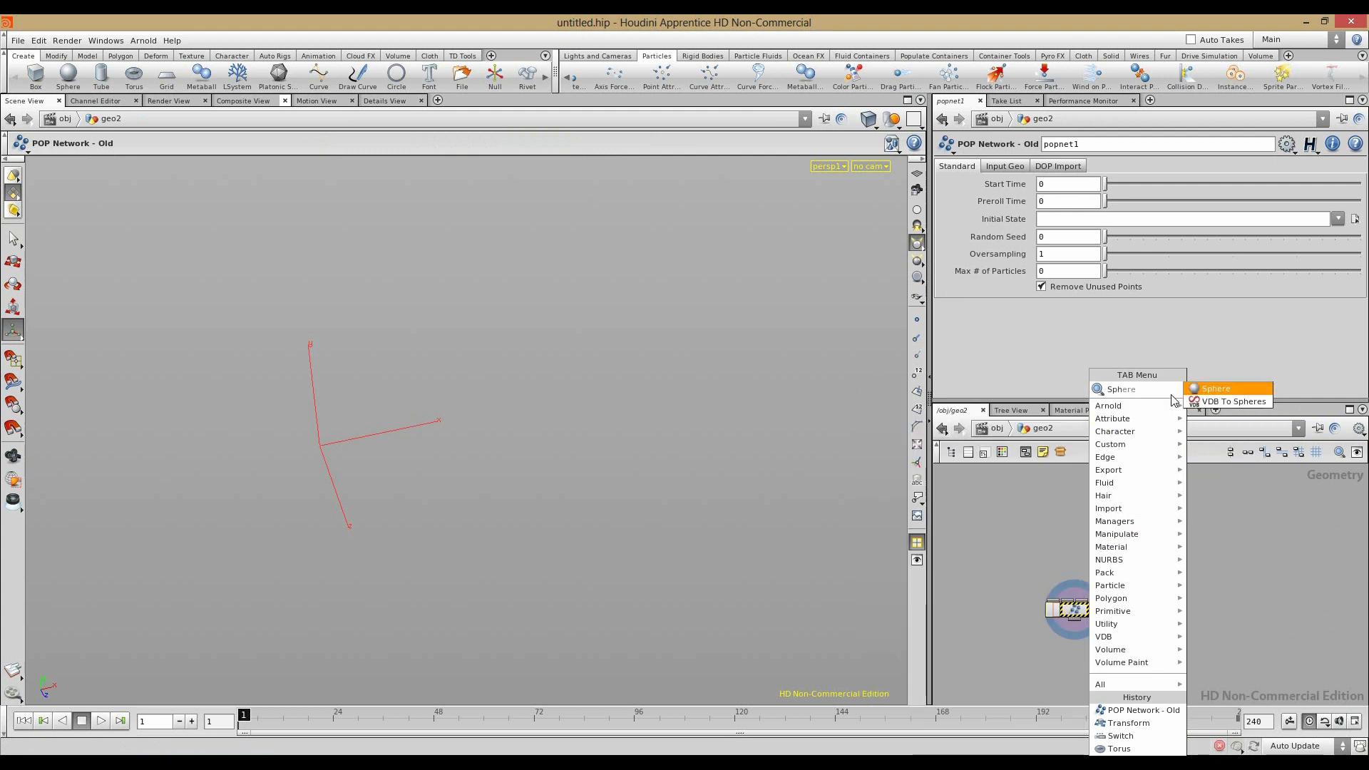
click(1206, 388)
click(1009, 538)
click(1046, 589)
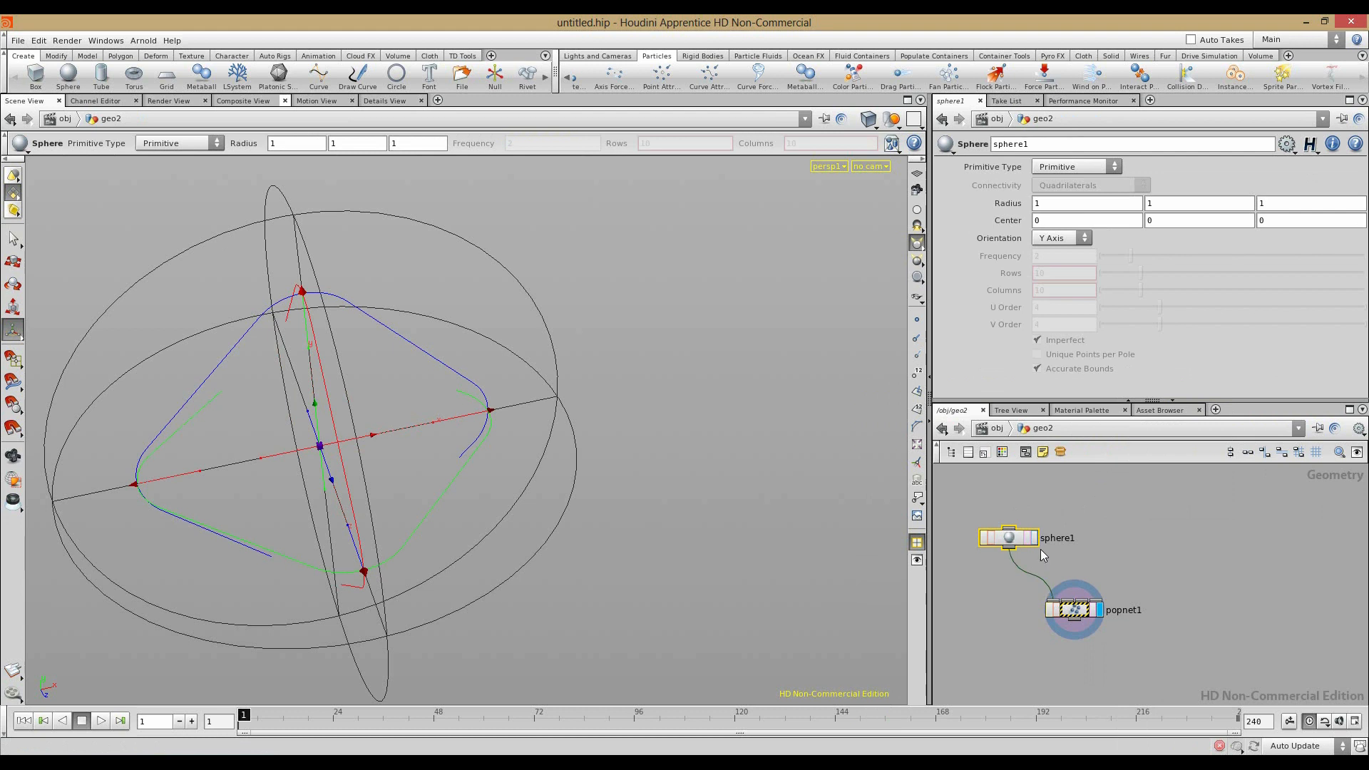
Step: Change the sphere's primitive type to Polygon and set its frequency to 3
click(1075, 166)
click(1059, 177)
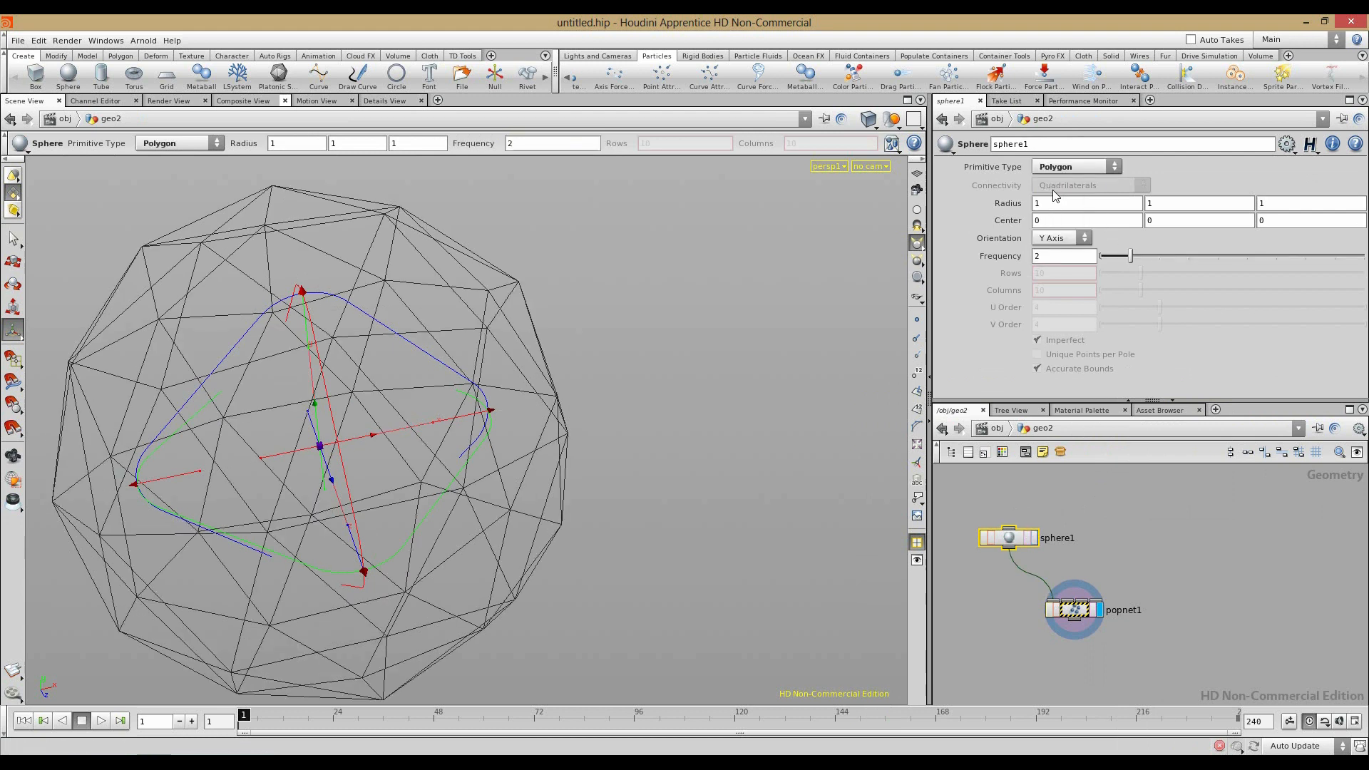
key(Escape)
scroll(475, 405, down, 5)
mouse_move(476, 405)
alt+mouse_down()
mouse_move(495, 409)
mouse_move(471, 411)
alt+mouse_up()
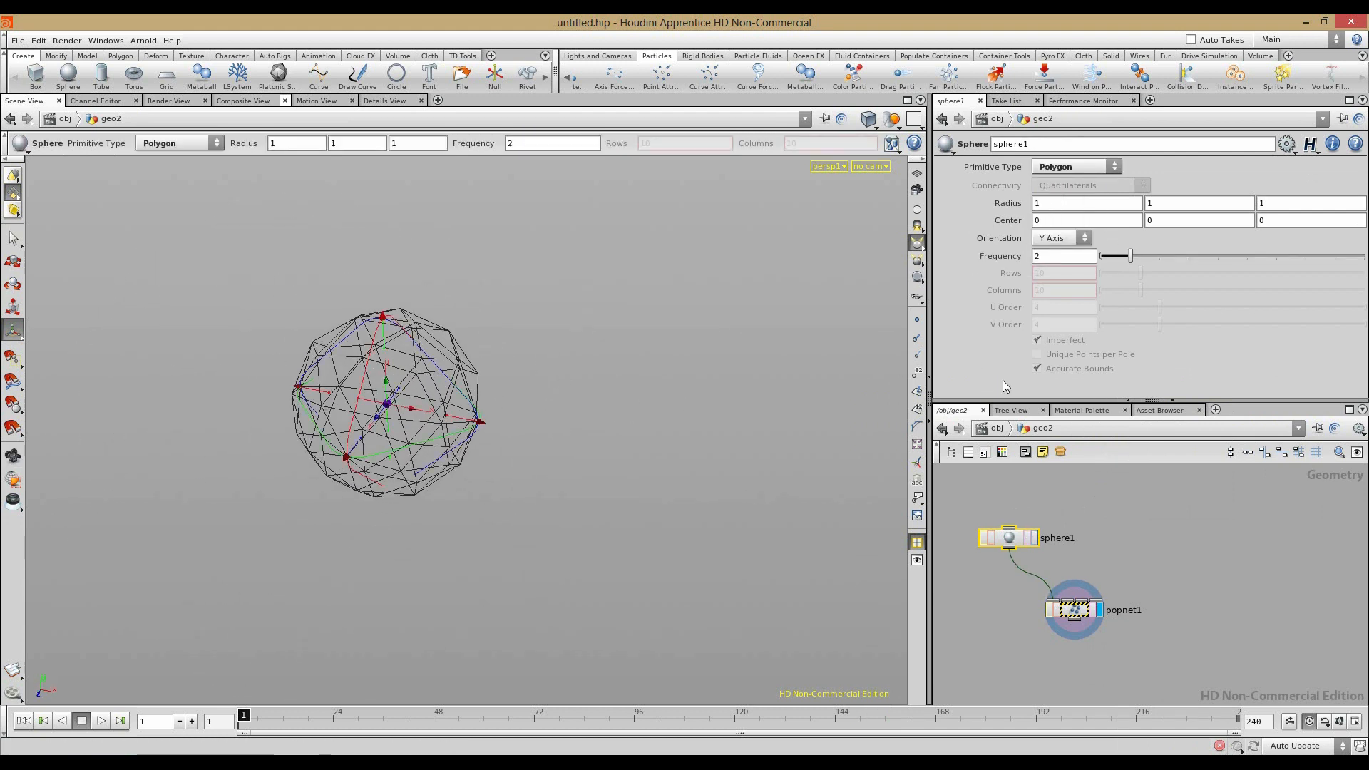
click(1163, 258)
click(1193, 596)
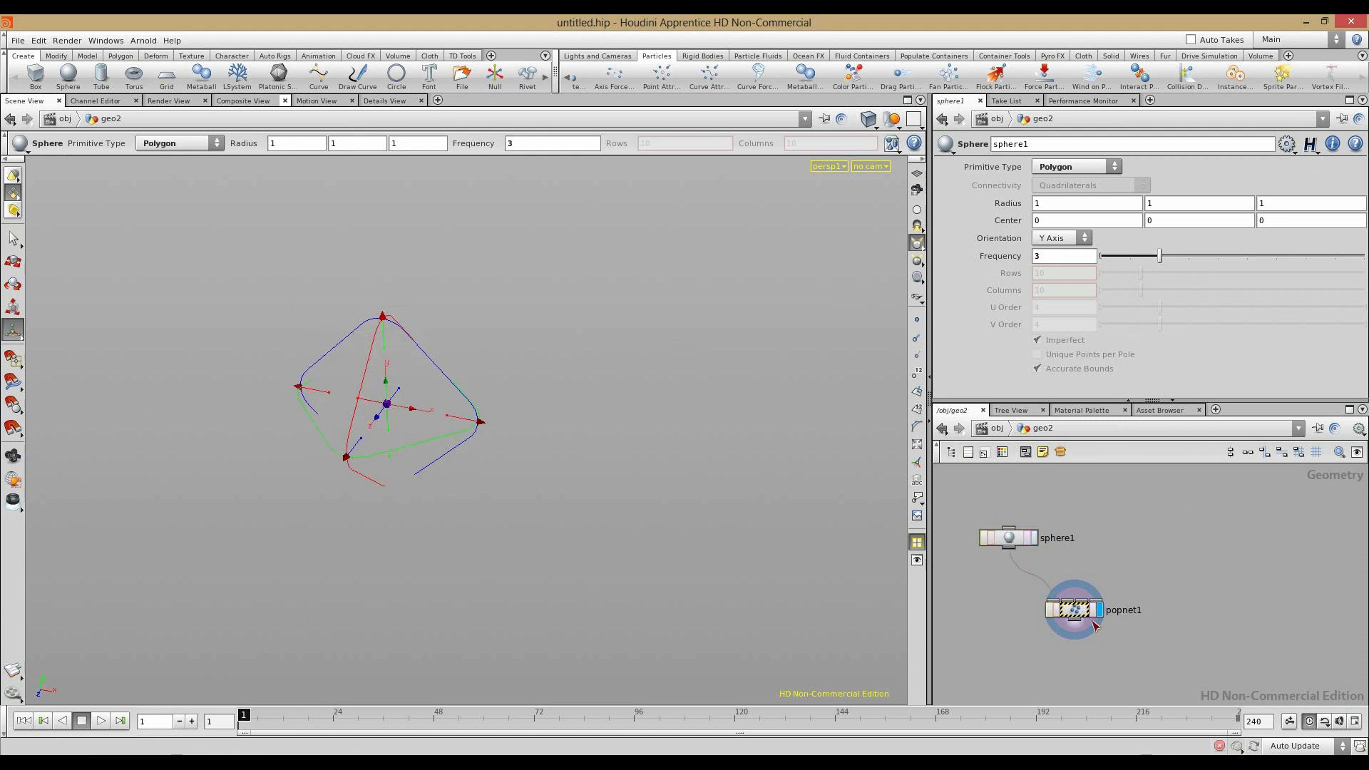
Step: Play the timeline briefly and check the parameters of the sphere and the POP network
click(99, 721)
click(82, 721)
click(1017, 539)
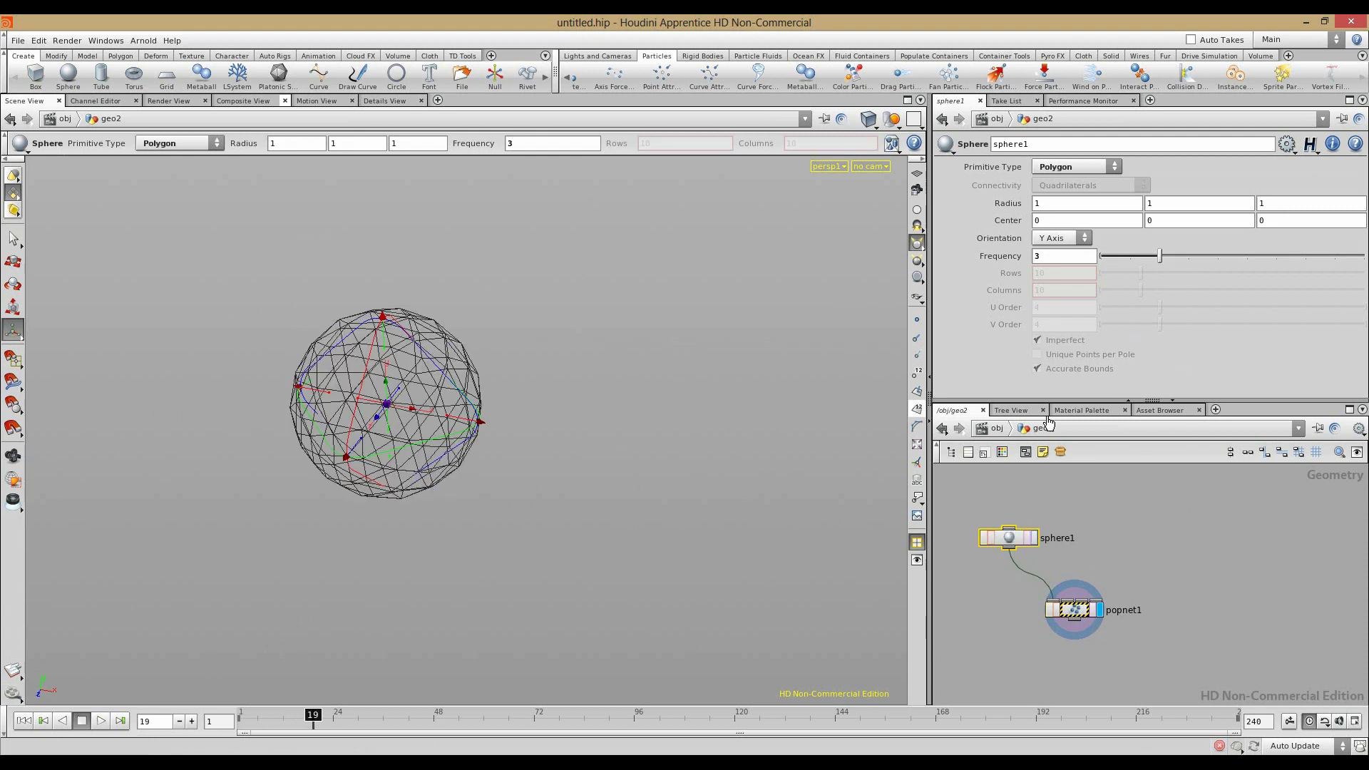
click(1082, 615)
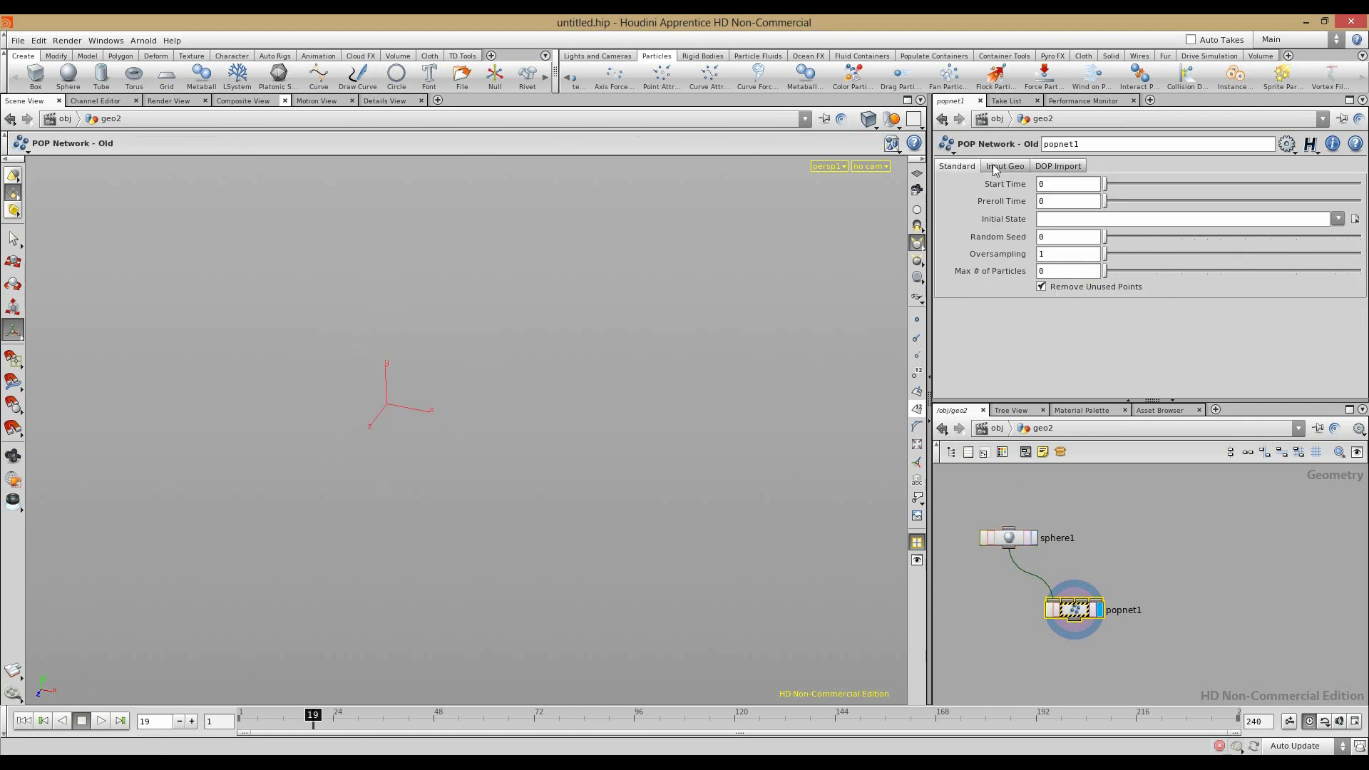
Step: Open the popnet1 network and add a Source node in it
double_click(1082, 615)
key(Tab)
text(so)
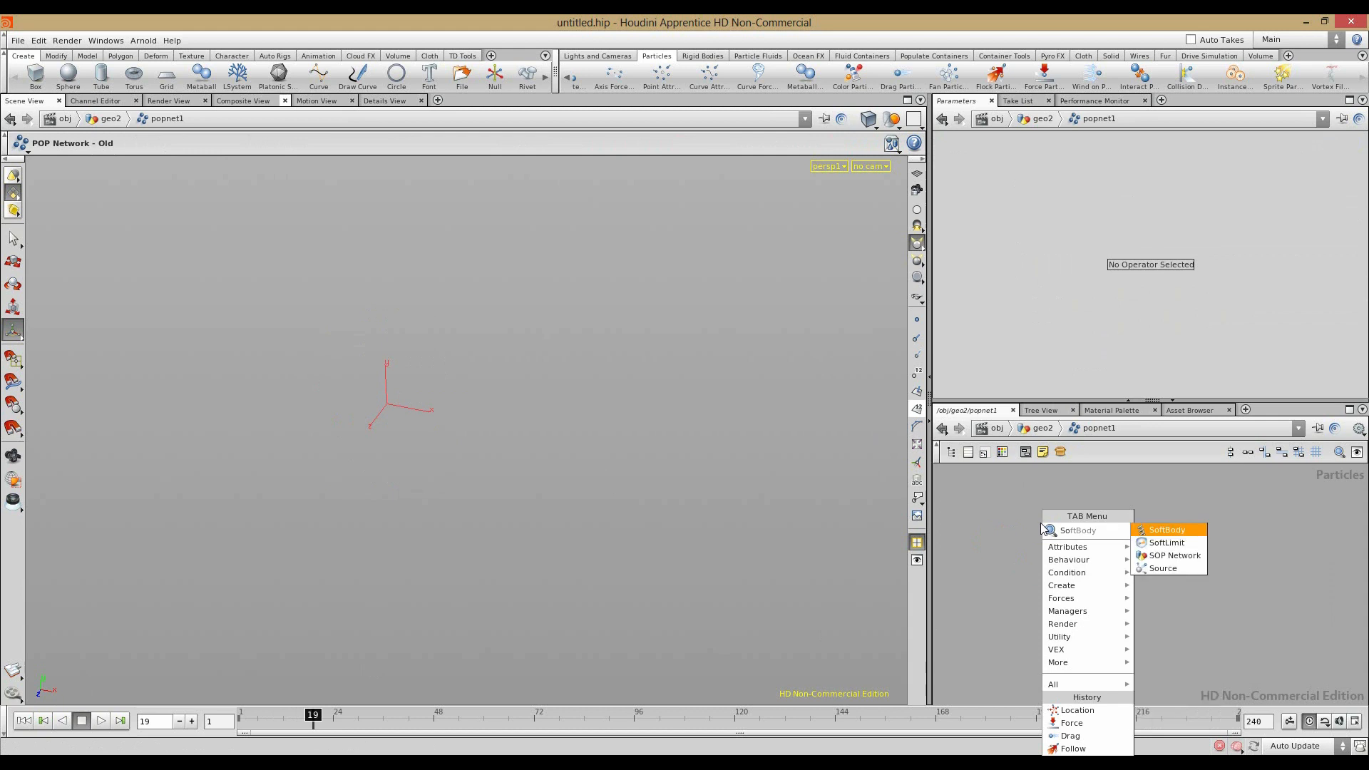
text(u)
click(1145, 529)
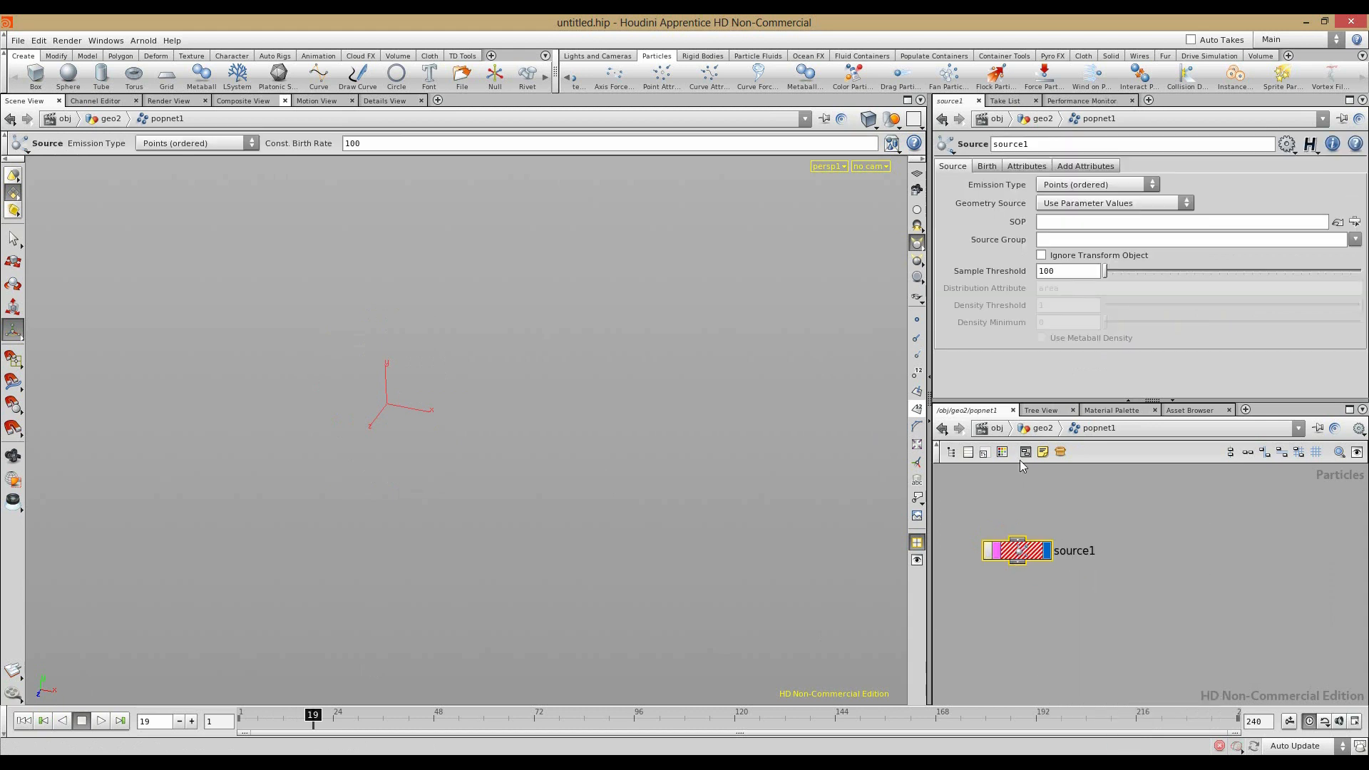
Step: Set the source's emission type to Surfaces (ordered) with Use First Context Geometry as geometry source, and play back the emission
click(1065, 186)
click(1104, 317)
click(1064, 187)
click(1052, 200)
click(1054, 191)
click(1069, 305)
click(1062, 205)
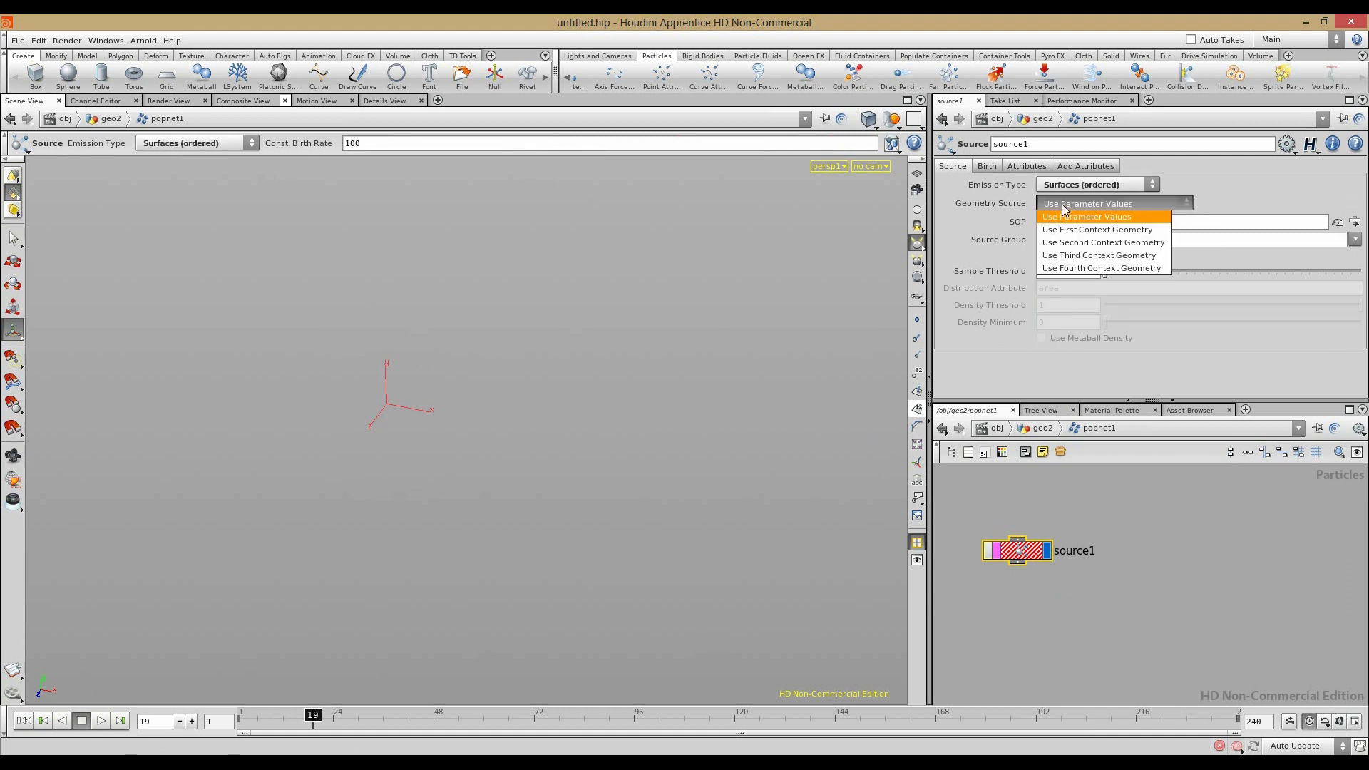
click(1091, 229)
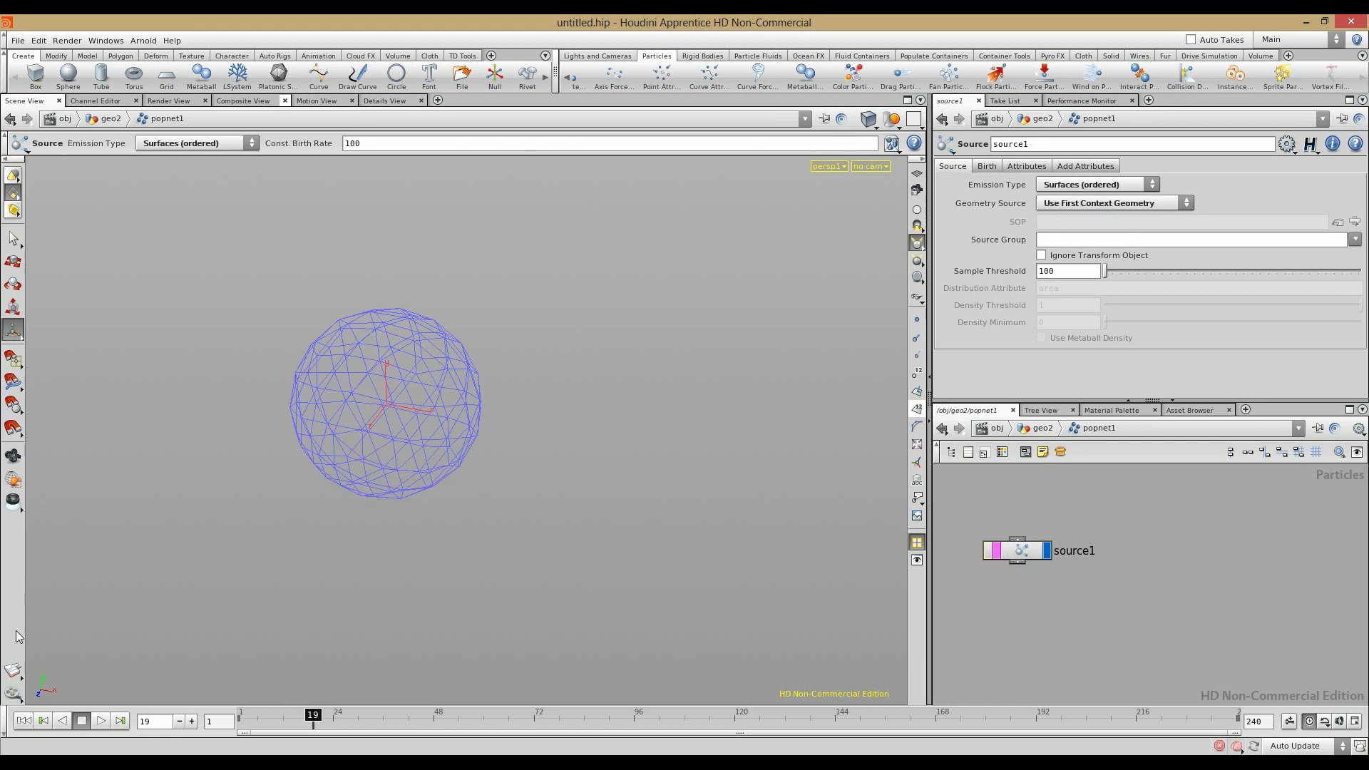
click(44, 720)
click(100, 720)
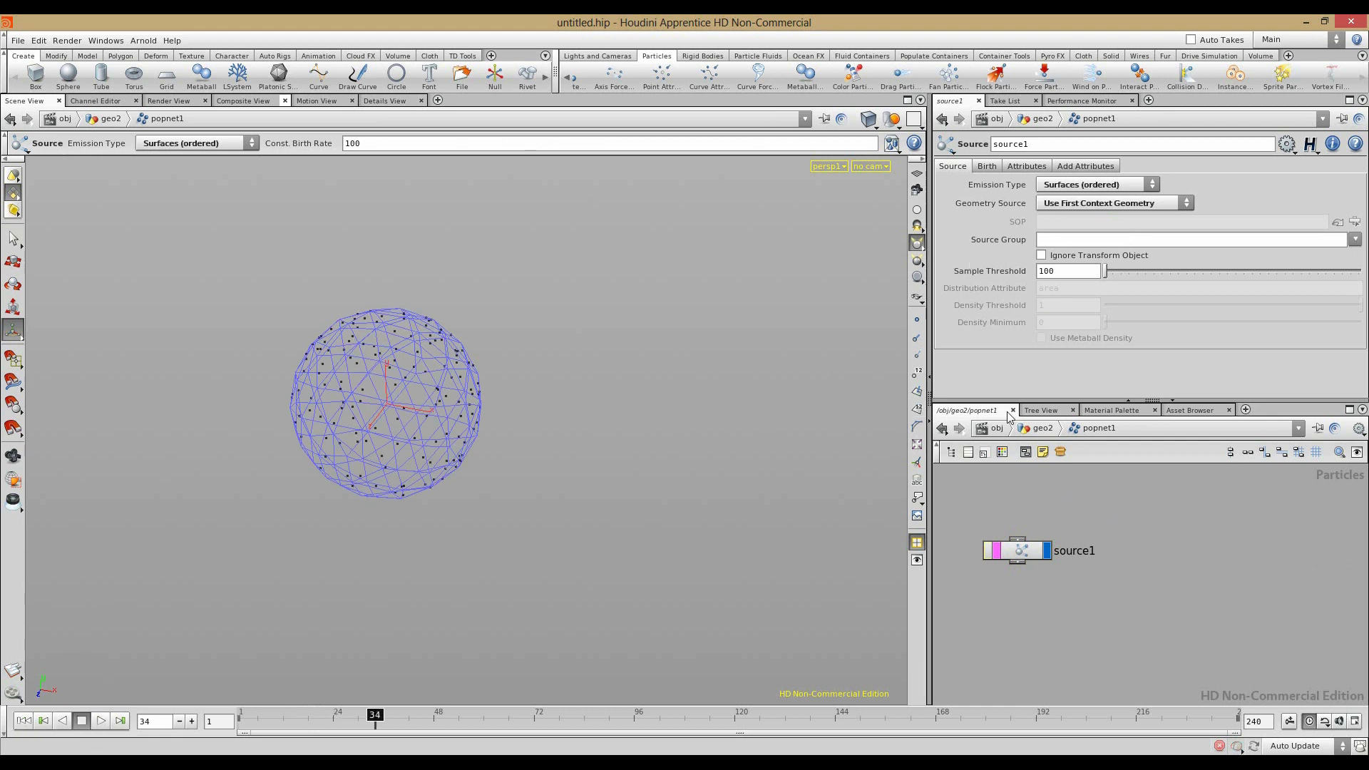
Step: Set the source's initial velocity to Add to inherited velocity
click(1041, 170)
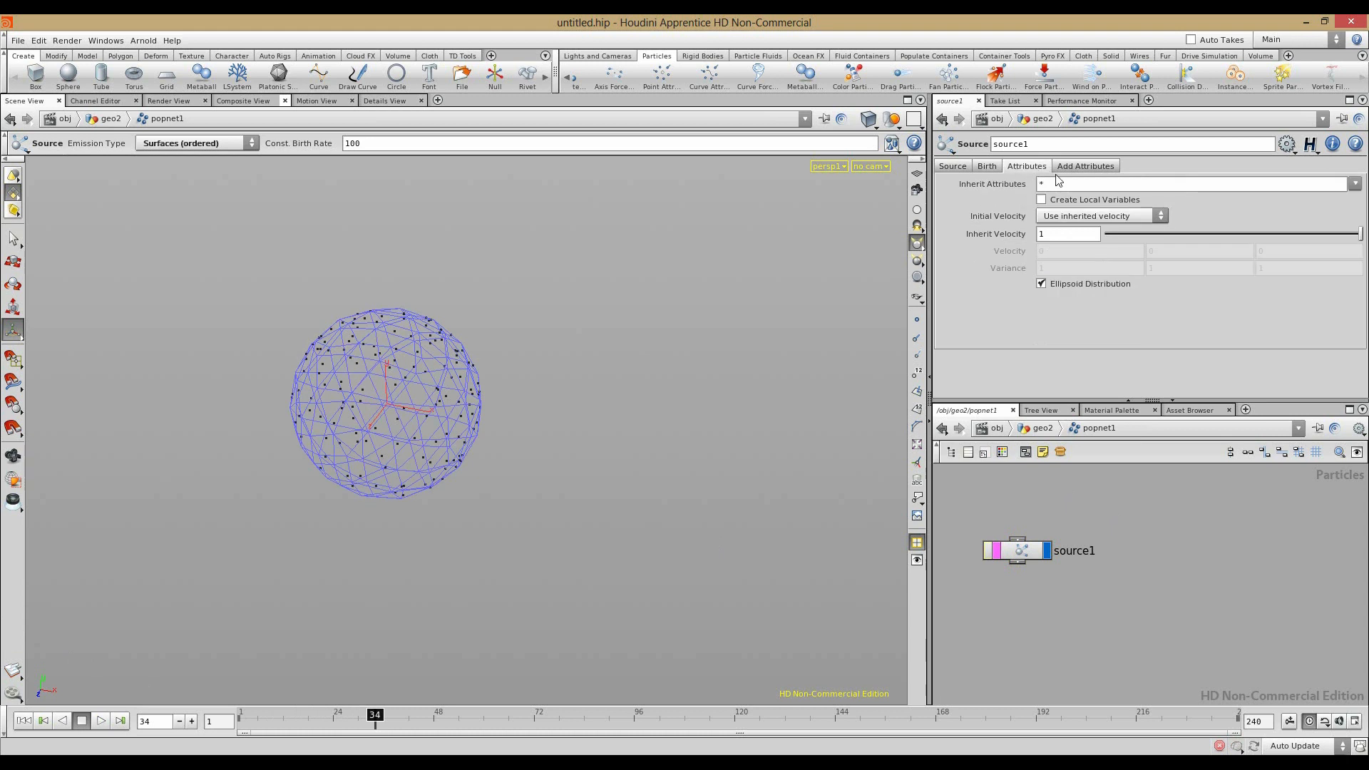
click(1077, 216)
click(1083, 256)
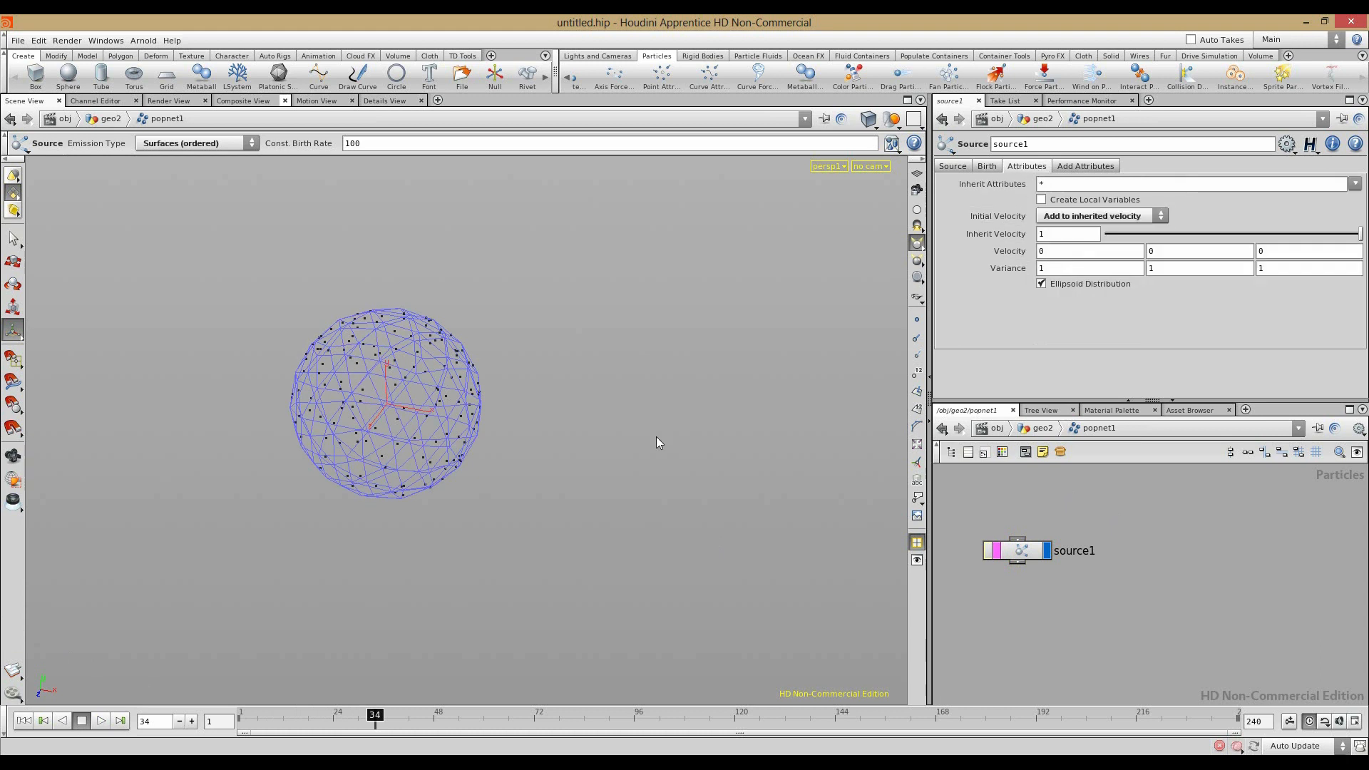
Step: Play back the moving particles from the first frame, rewind to frame 1 and return to the geo2 network
click(23, 721)
click(101, 721)
alt+drag(354, 377, 374, 436)
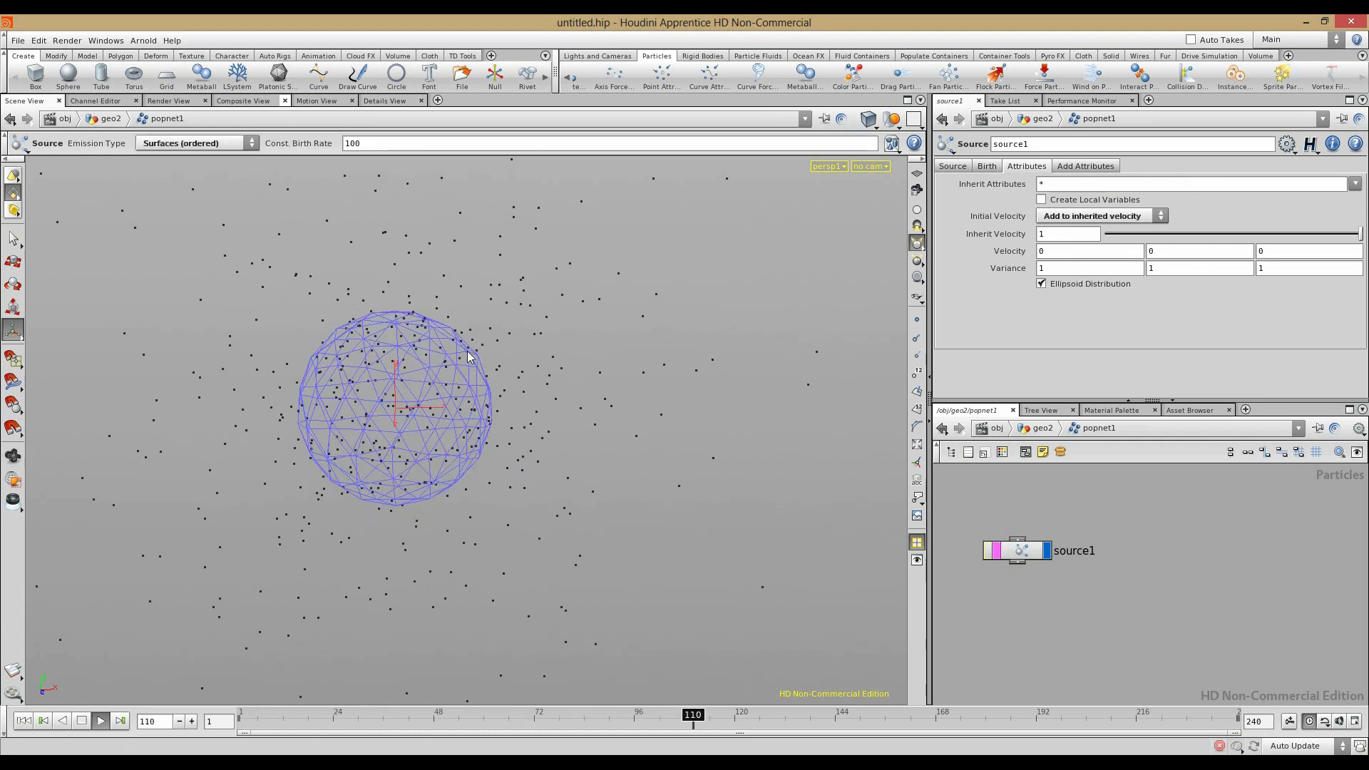
click(24, 723)
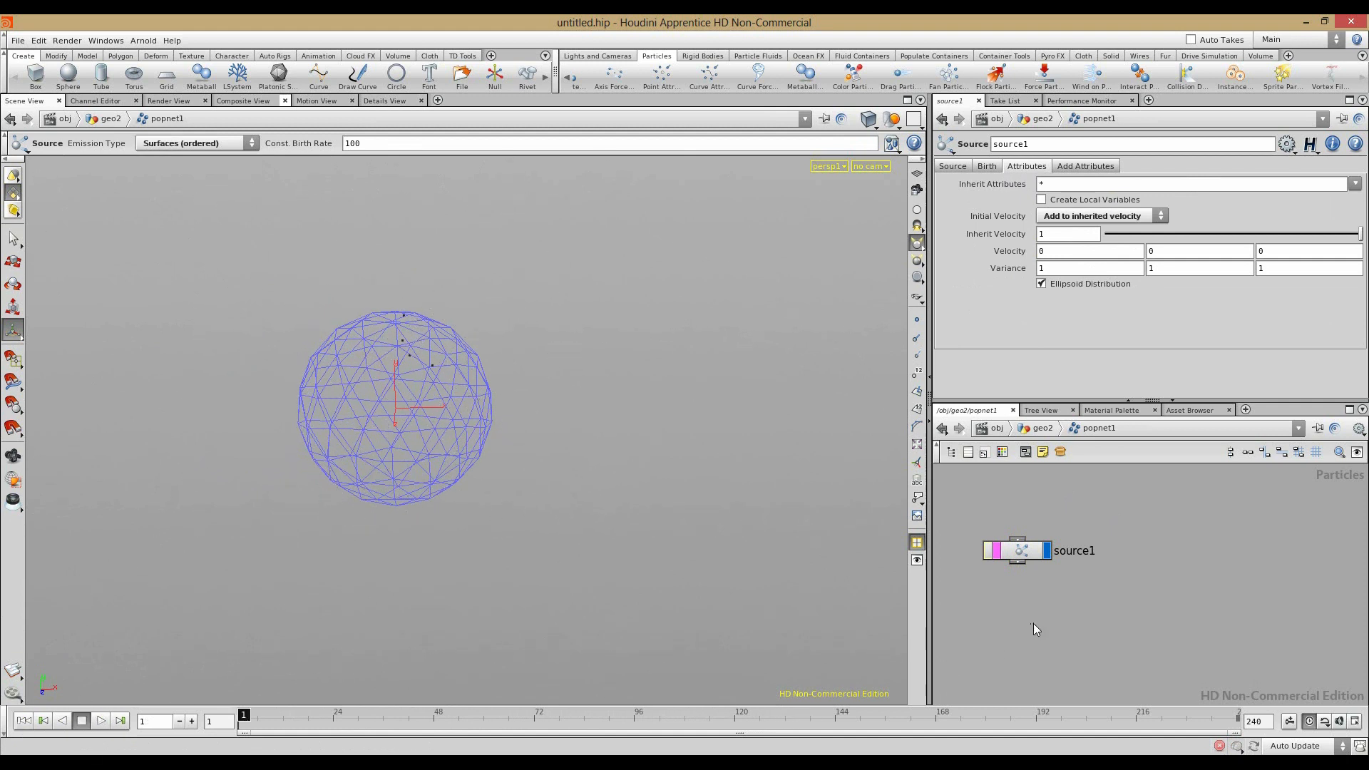
click(1042, 428)
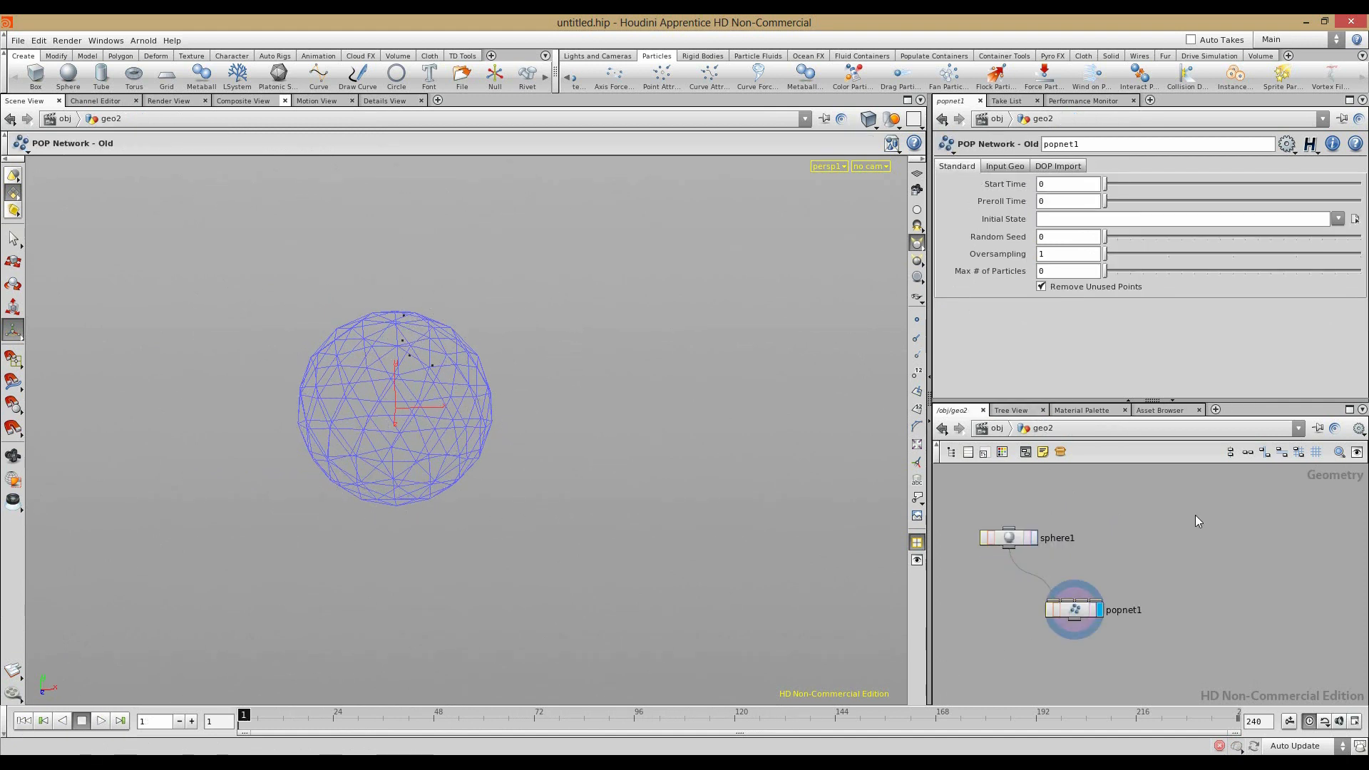
alt+drag(598, 562, 511, 490)
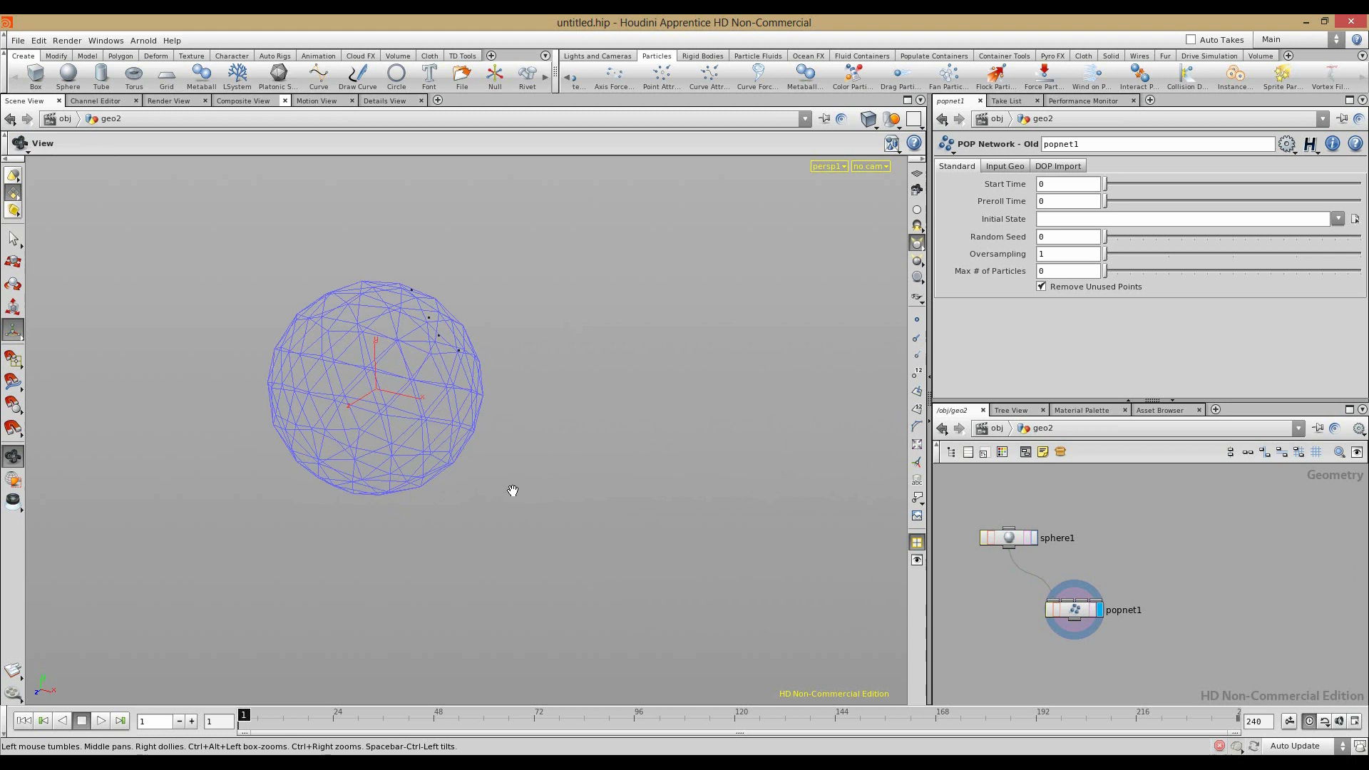
key(Tab)
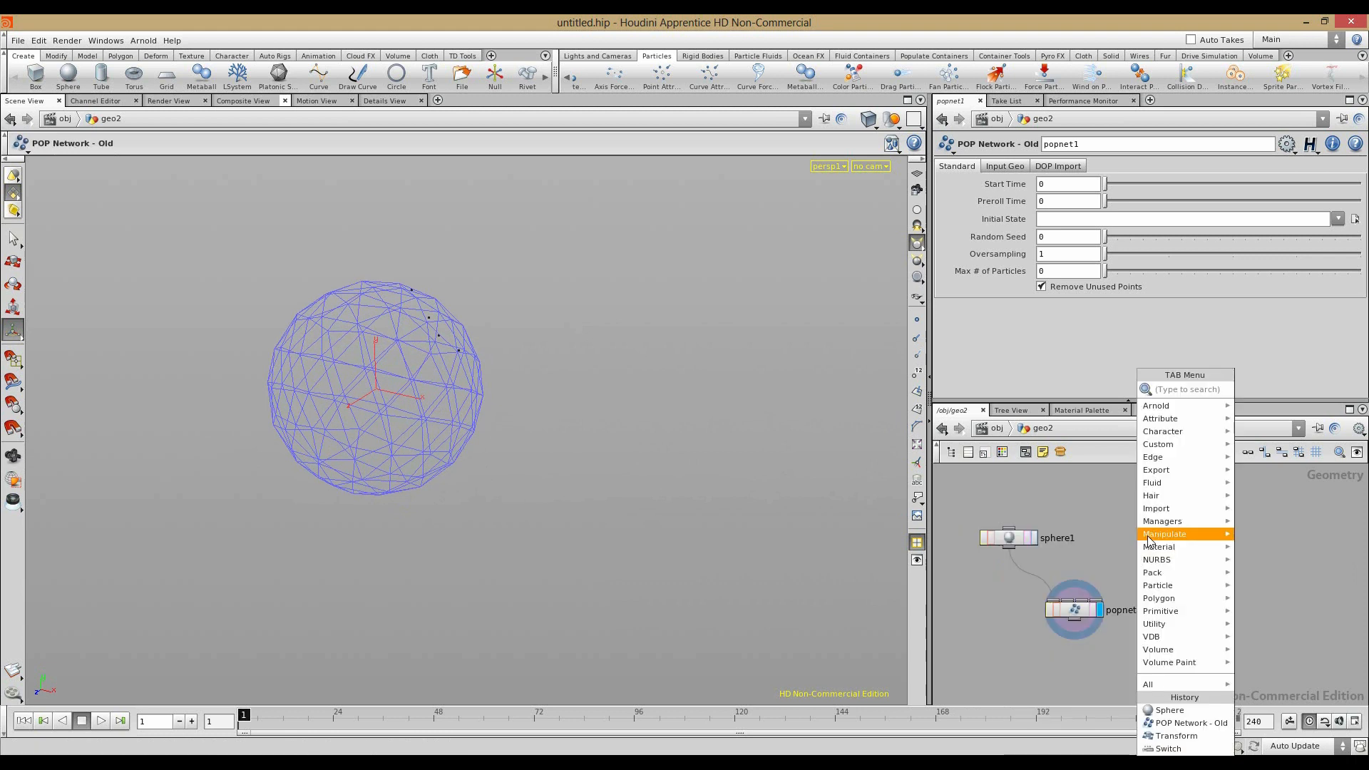
text(Cluster)
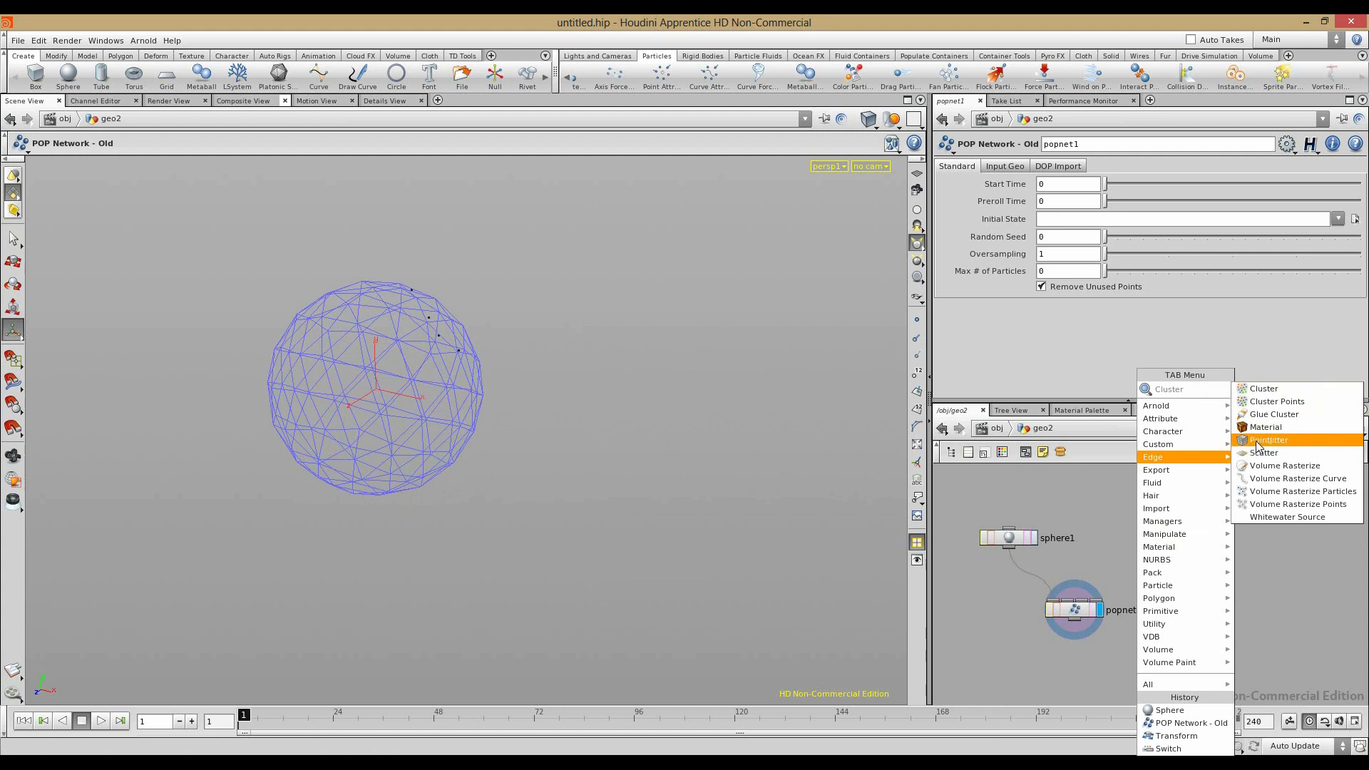
click(1105, 502)
Step: Add a Torus node and a Box node beside the sphere and popnet1 nodes in the geo2 network
key(Tab)
text(Torus)
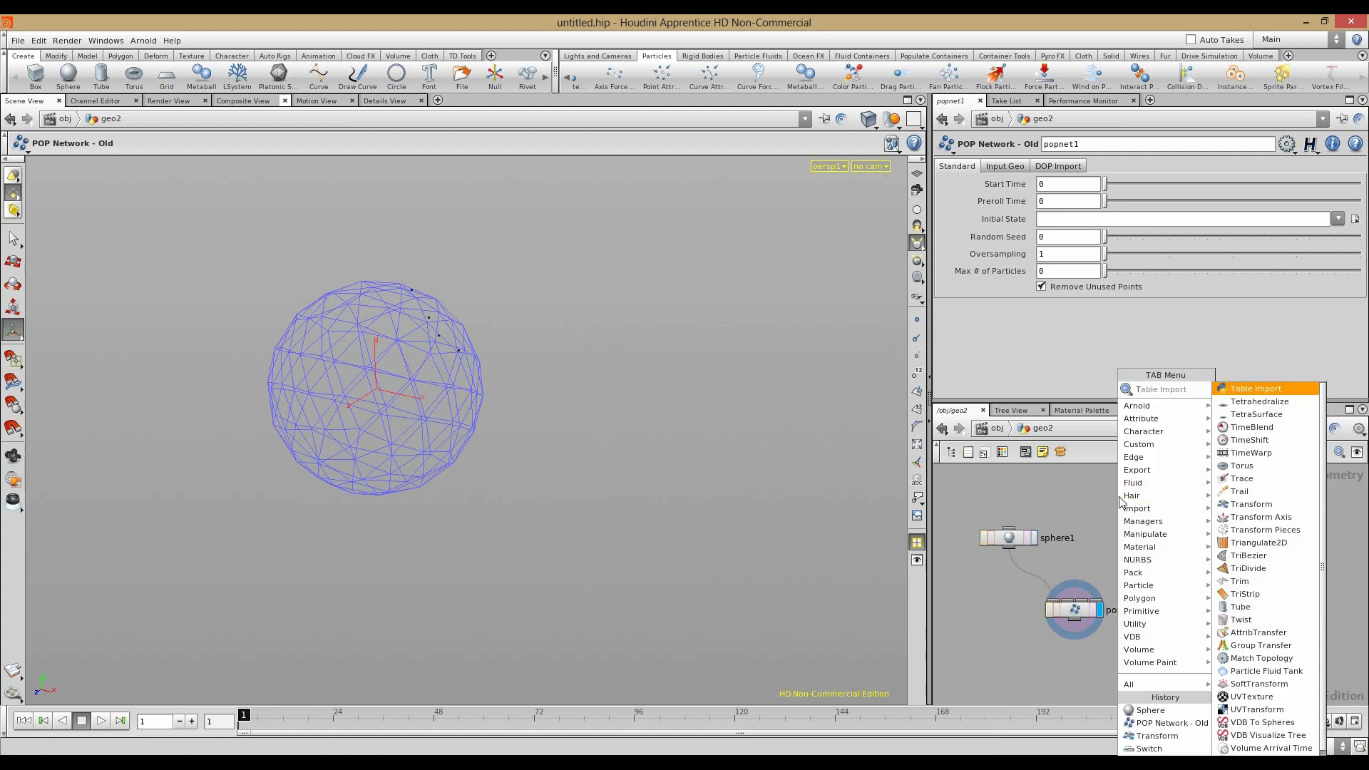
click(1244, 391)
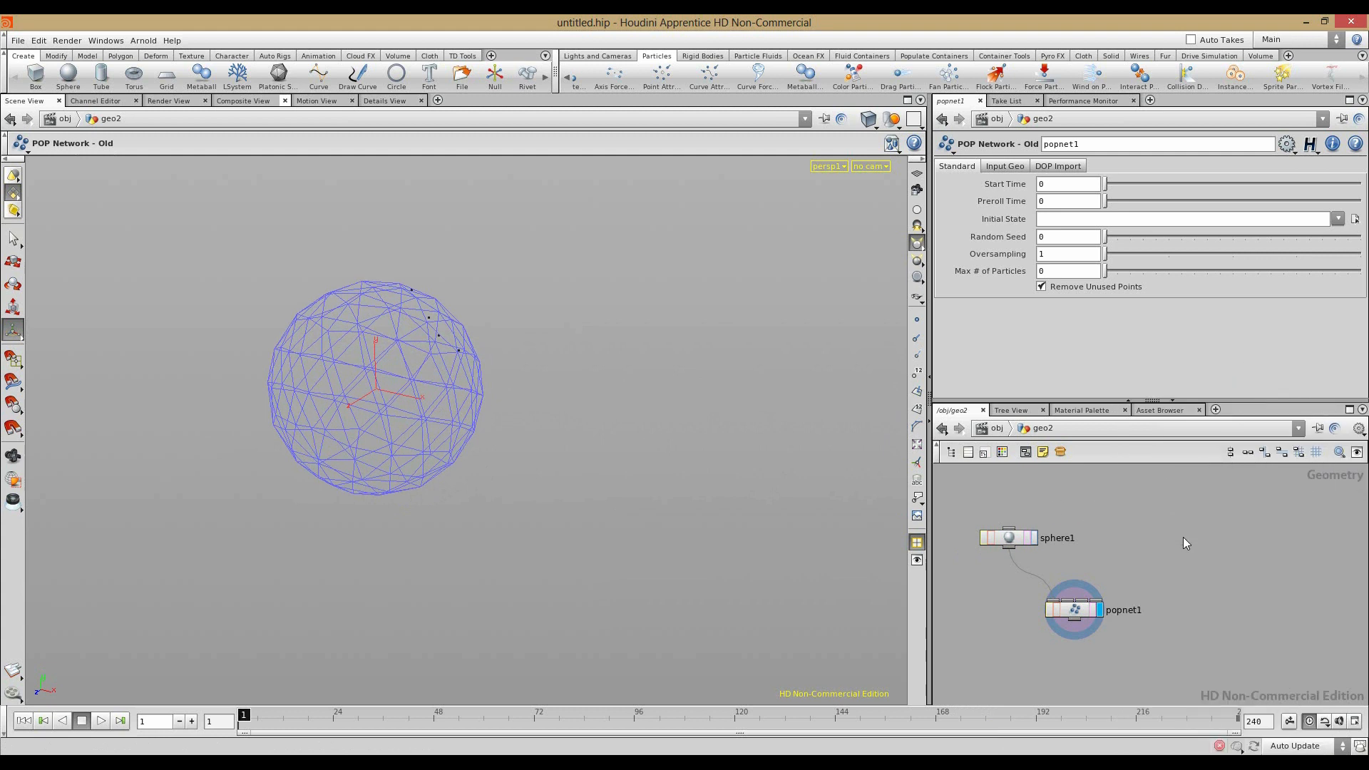
click(1183, 537)
key(Tab)
text(Box)
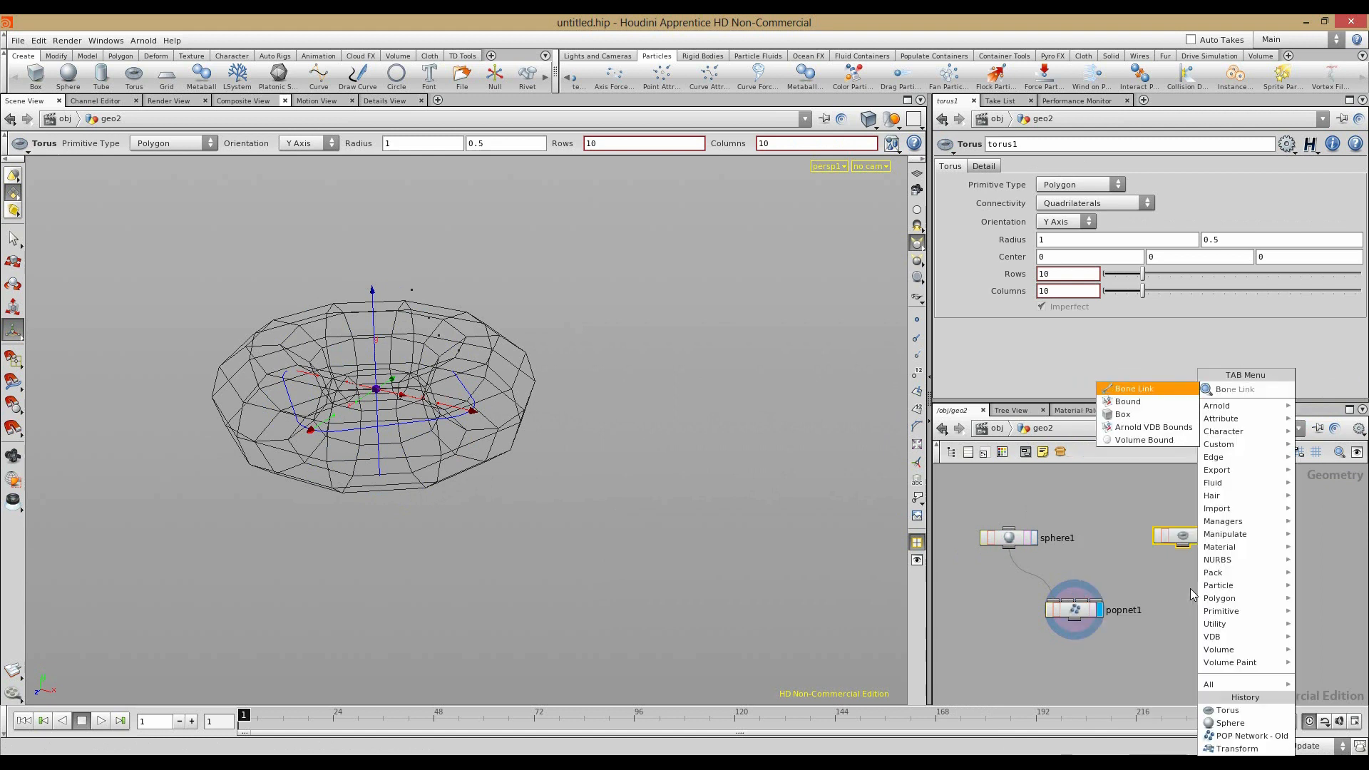
click(1315, 390)
click(1294, 559)
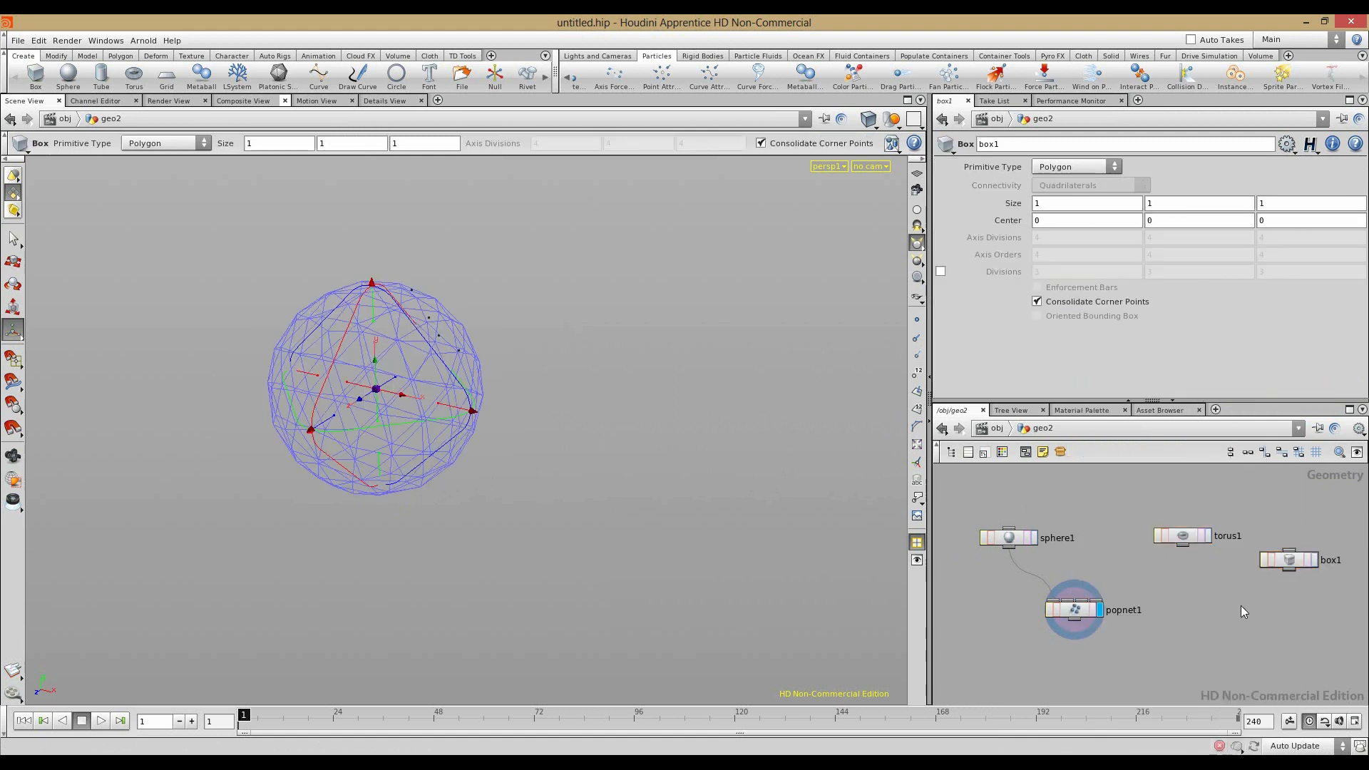
middle_drag(1240, 606, 1175, 601)
key(Tab)
text(c)
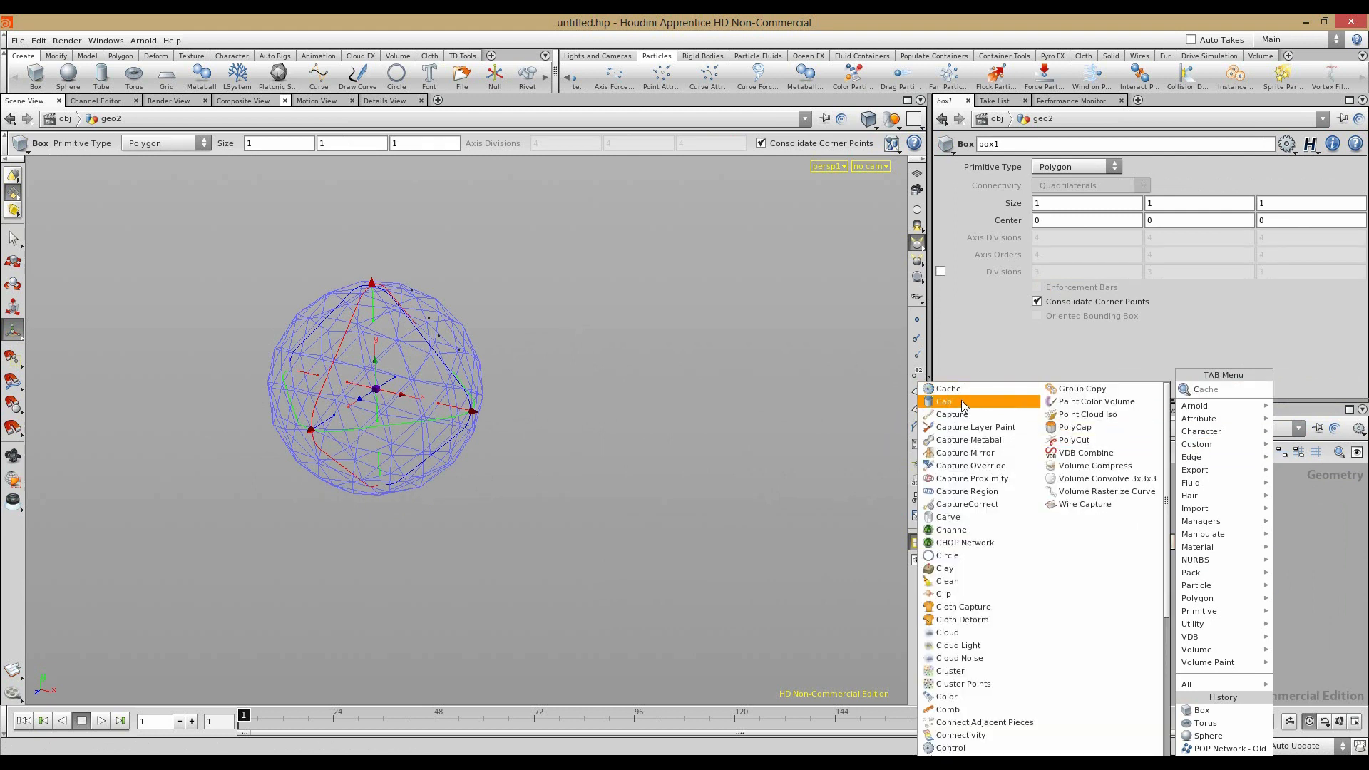
key(Escape)
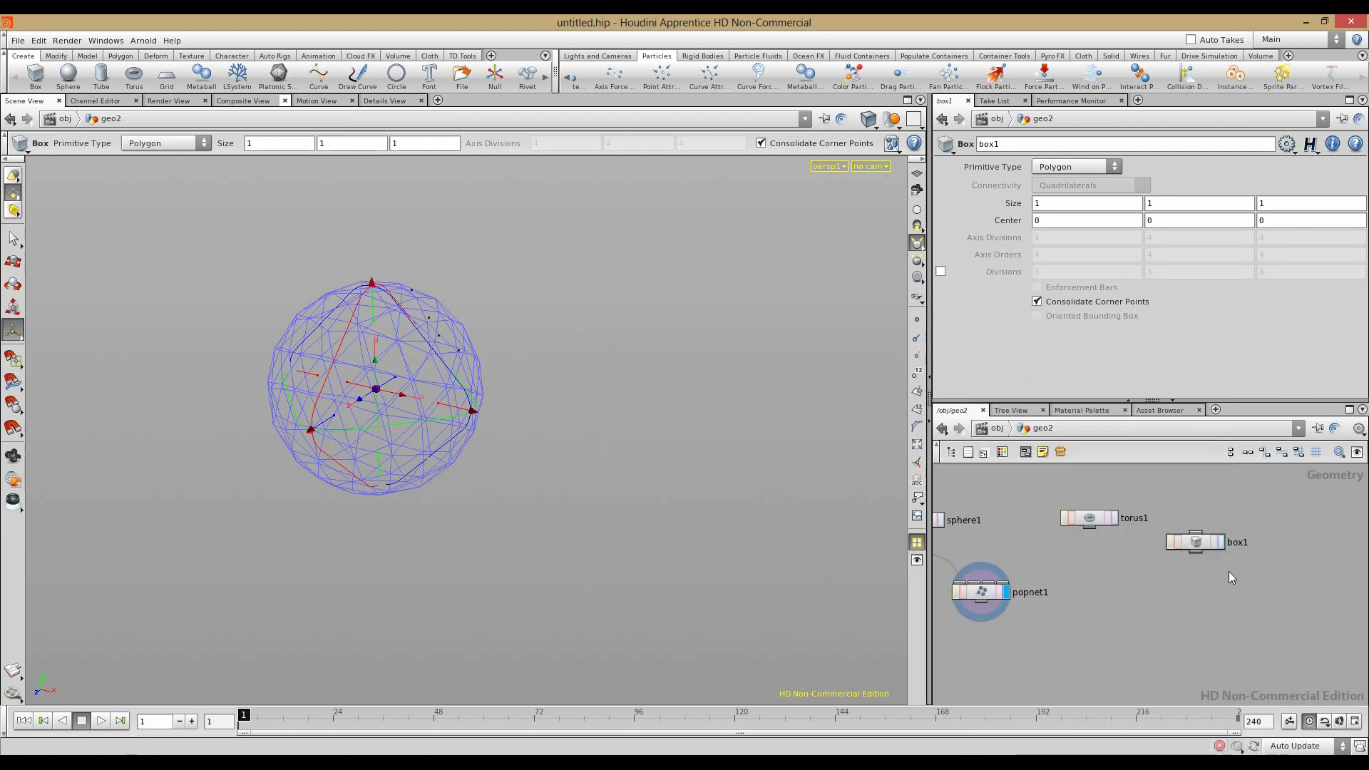
Step: Add a Tube node beside the box node and enable its End Caps
key(Tab)
text(tu)
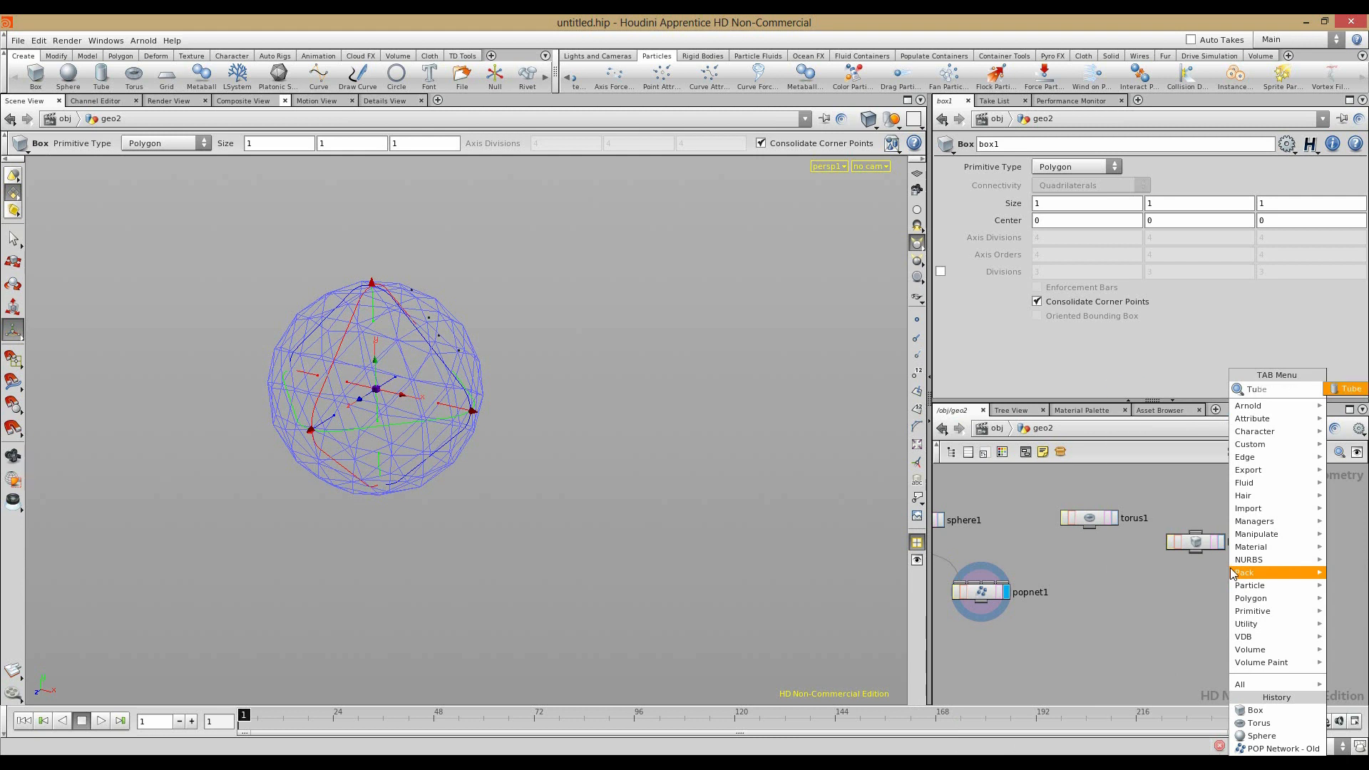
click(1346, 391)
click(1310, 570)
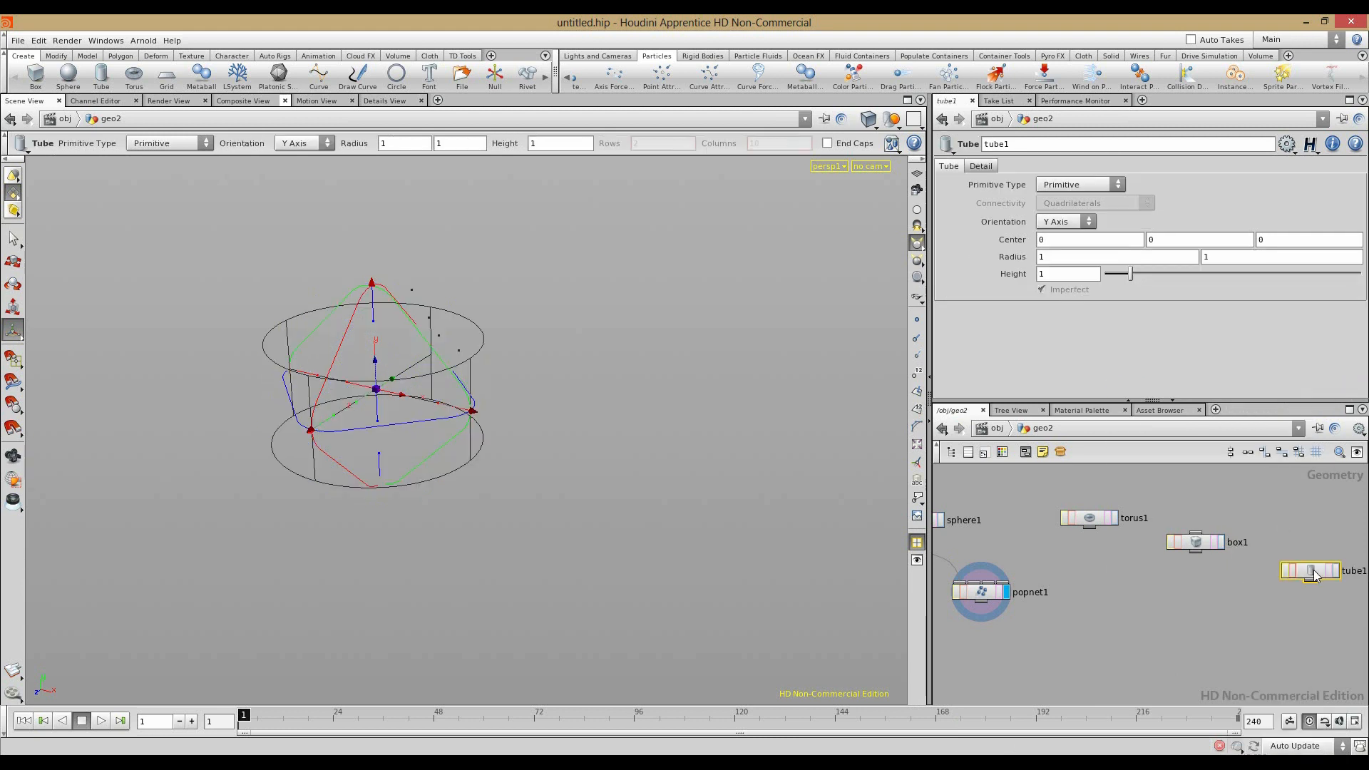
click(981, 166)
click(1041, 251)
click(1154, 596)
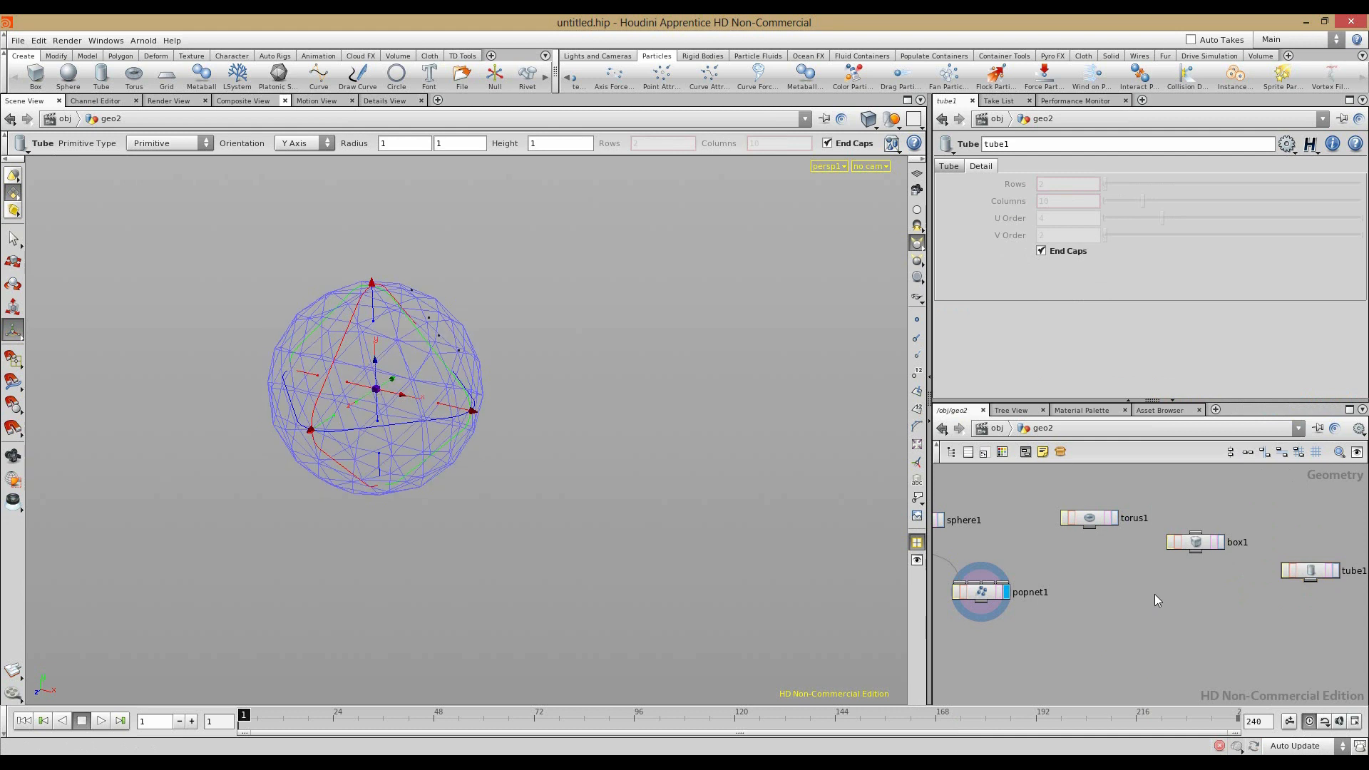
Step: Add a Switch node below the new shapes and connect the torus, box and tube nodes to its input
scroll(1120, 552, down, 2)
scroll(1116, 576, up, 2)
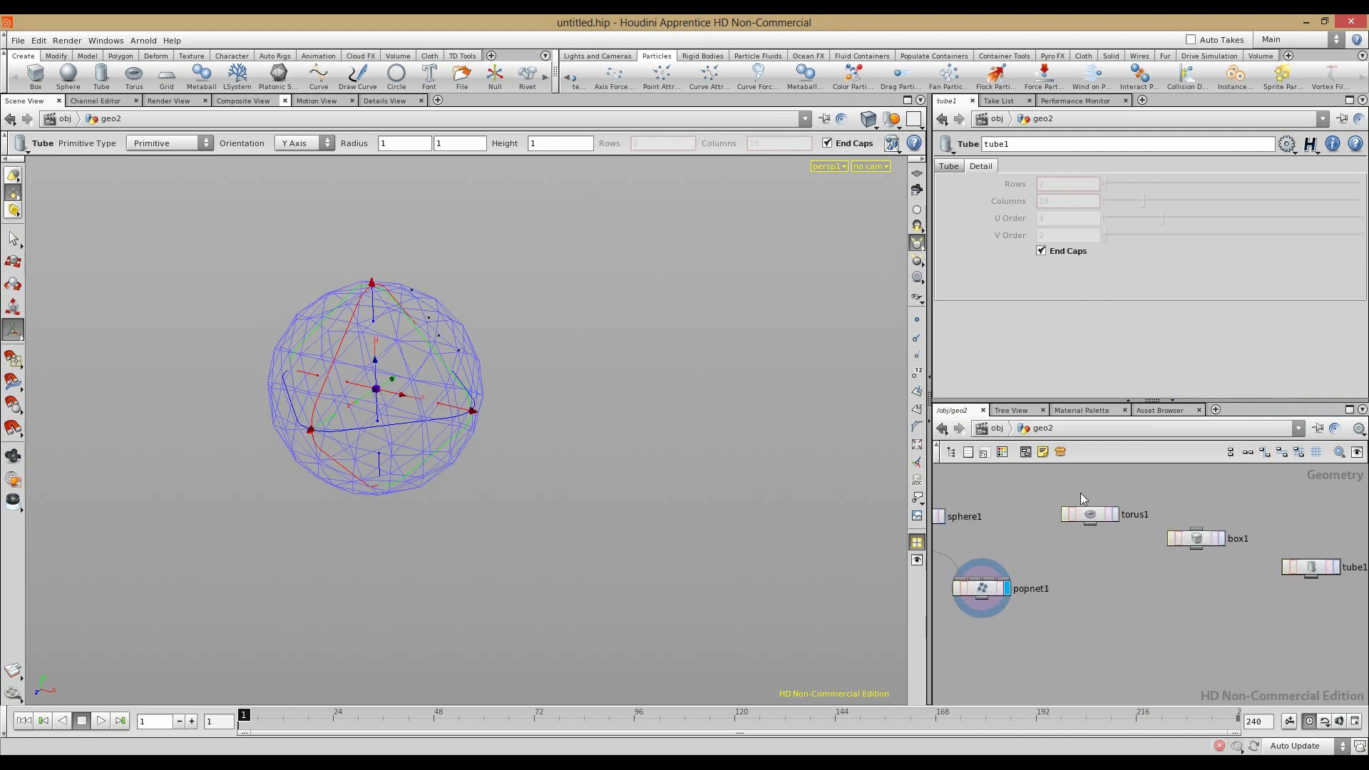
key(Tab)
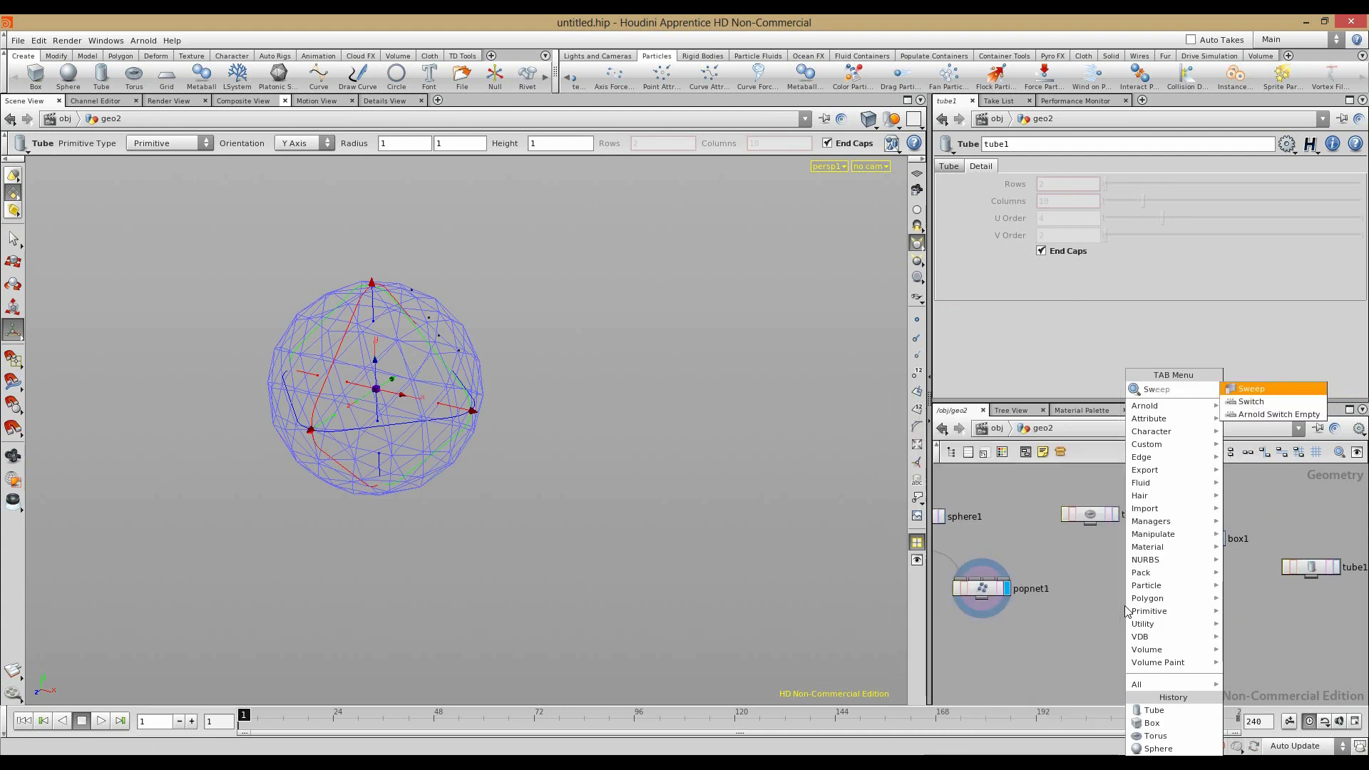
click(1248, 389)
click(1211, 593)
drag(1100, 522, 1211, 586)
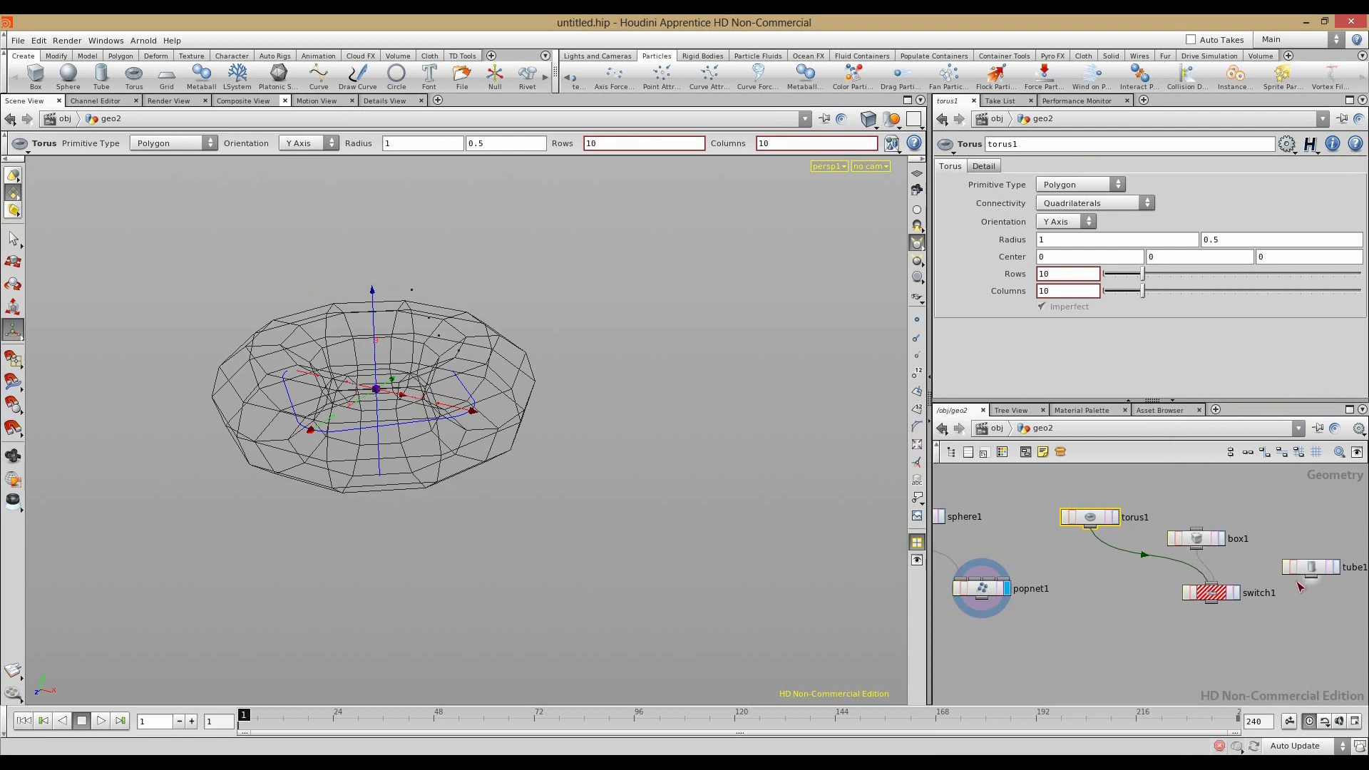
drag(1311, 577, 1204, 596)
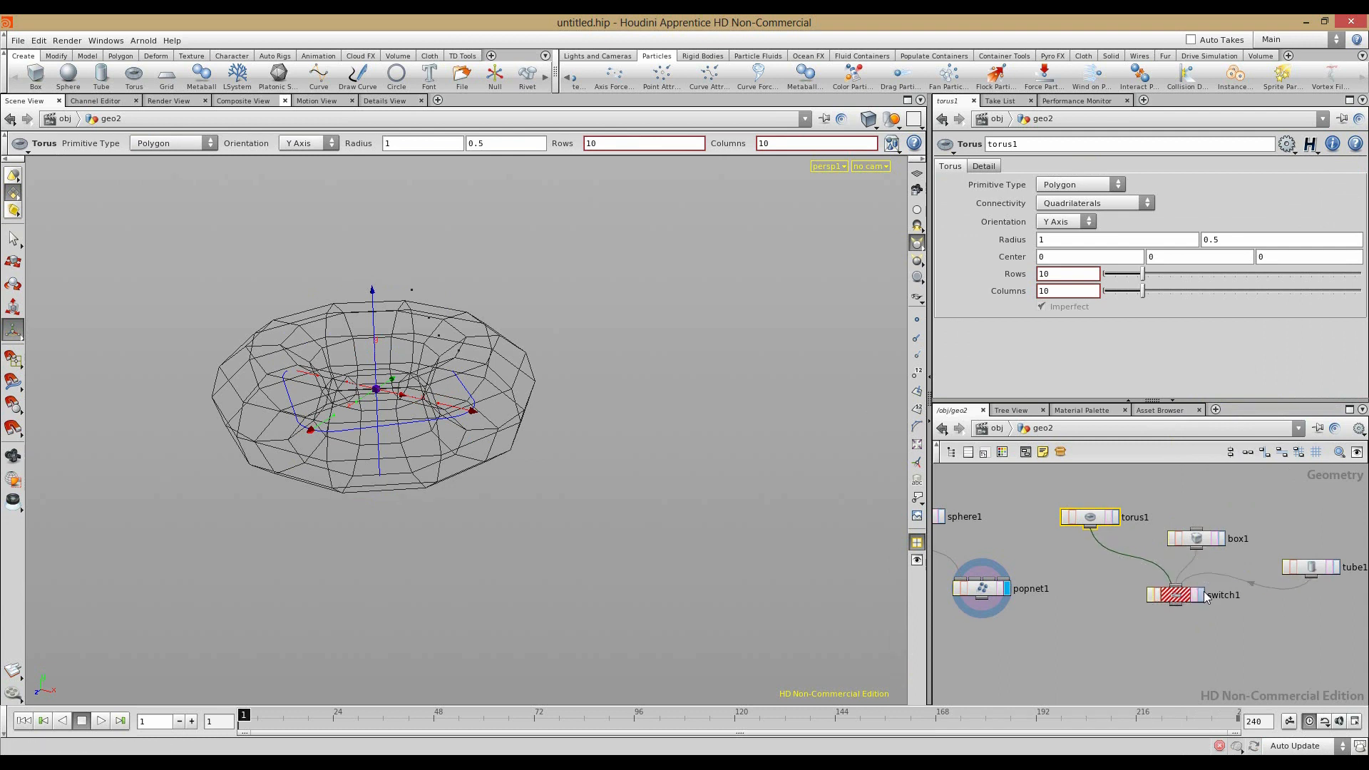
Step: Display the switch node's output and try its Select Input values, ending at 0
click(1202, 595)
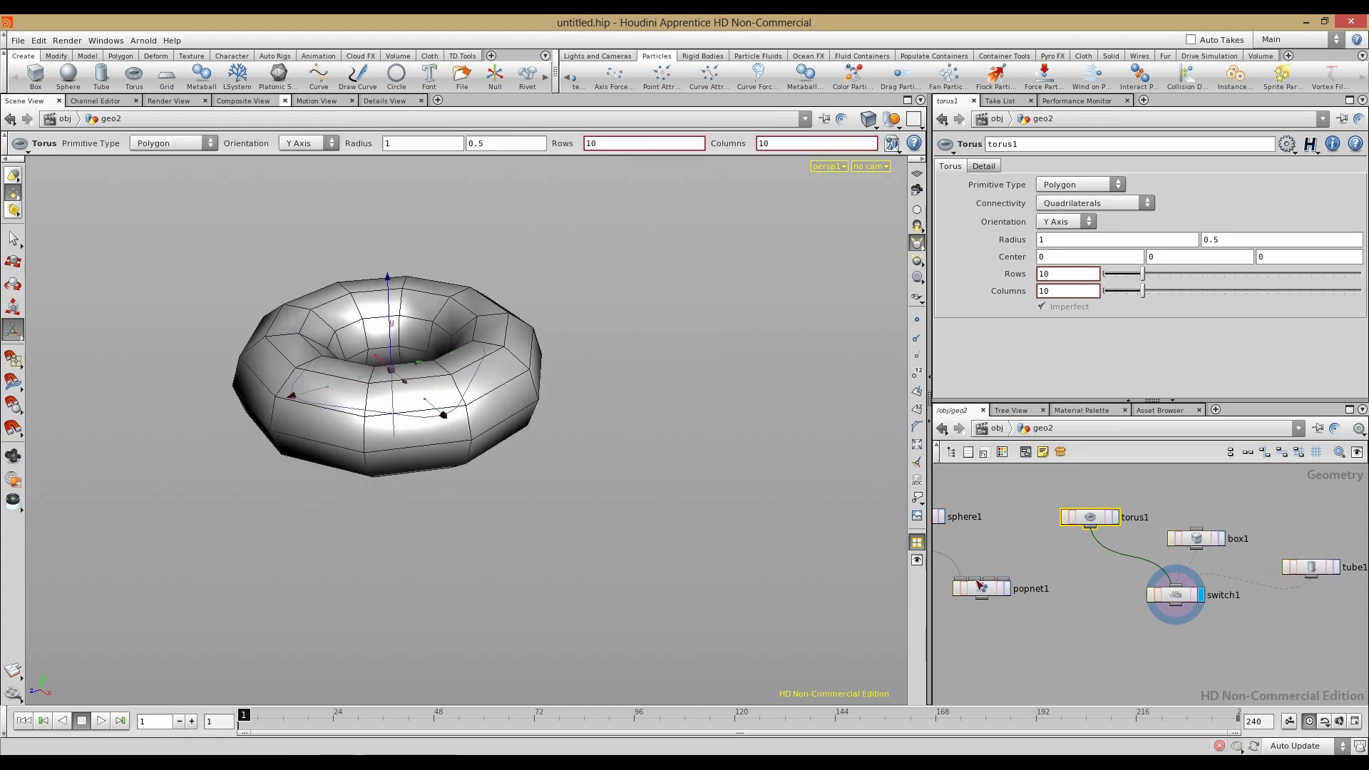
click(1162, 596)
drag(1101, 166, 1070, 169)
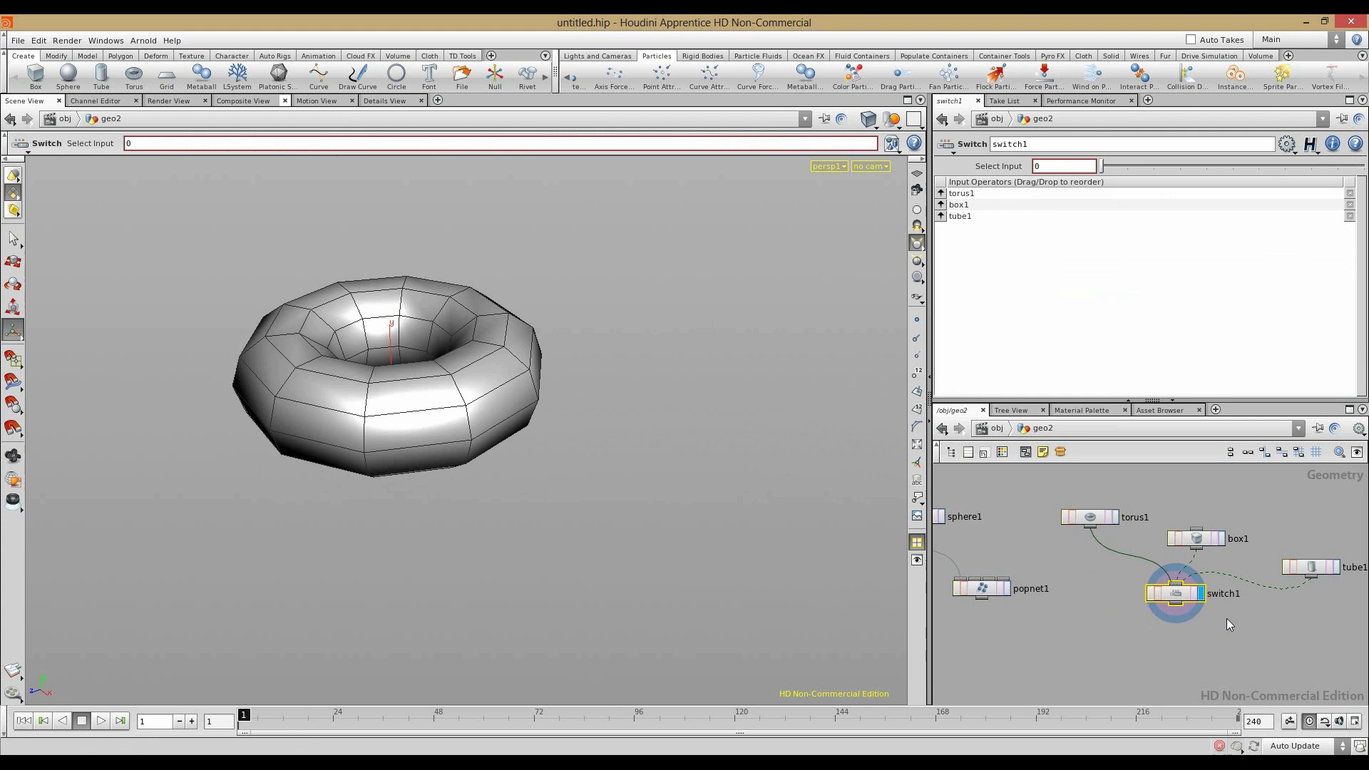
Step: Set the tube's primitive type to Polygon and check the primitive types of the box and torus
click(1303, 570)
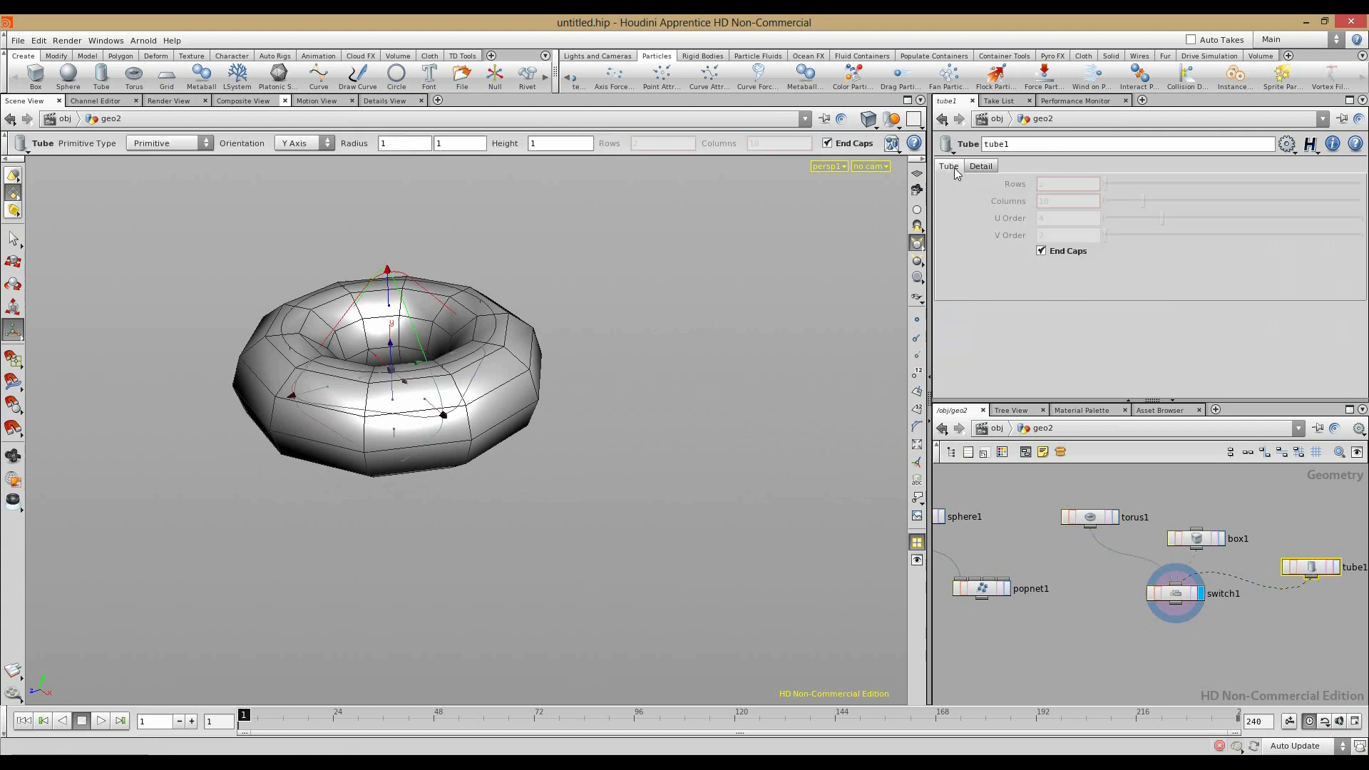
click(1062, 186)
click(1058, 211)
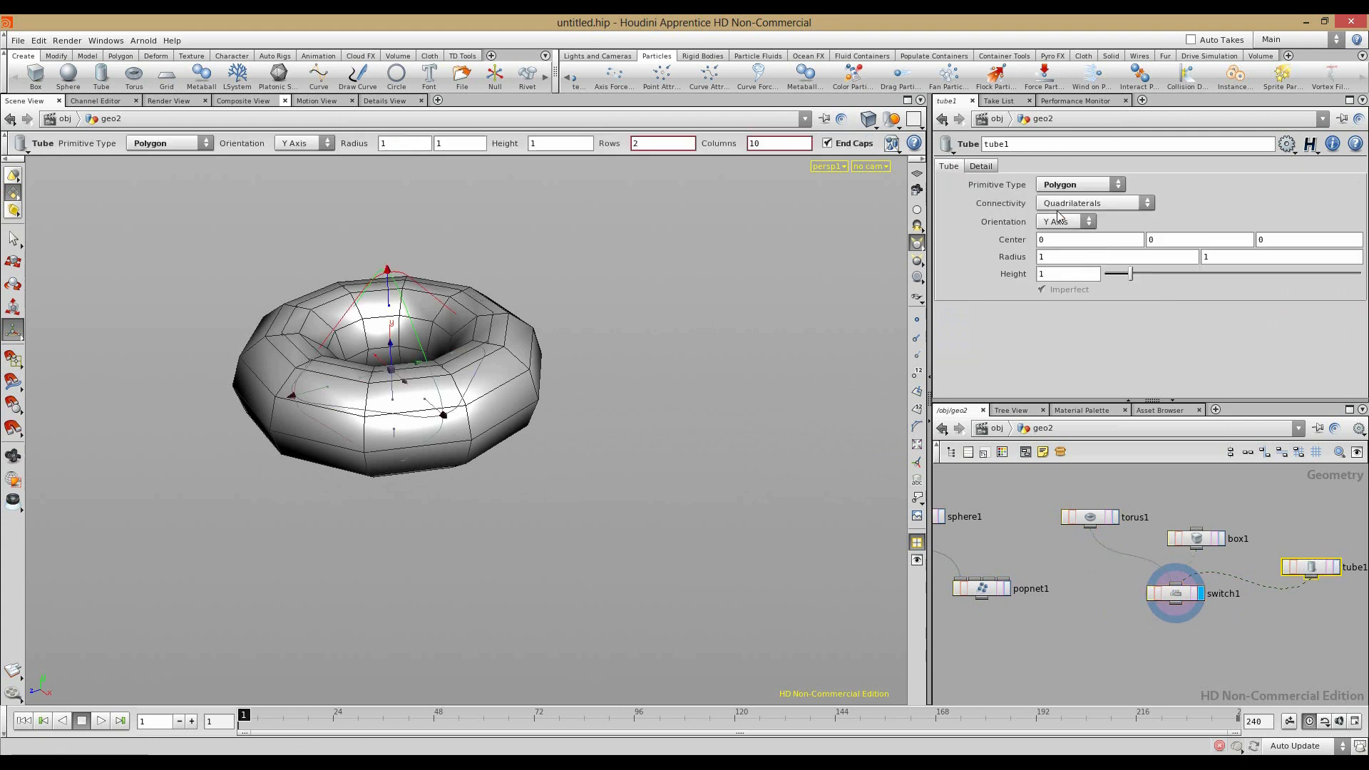
click(1208, 543)
click(1089, 517)
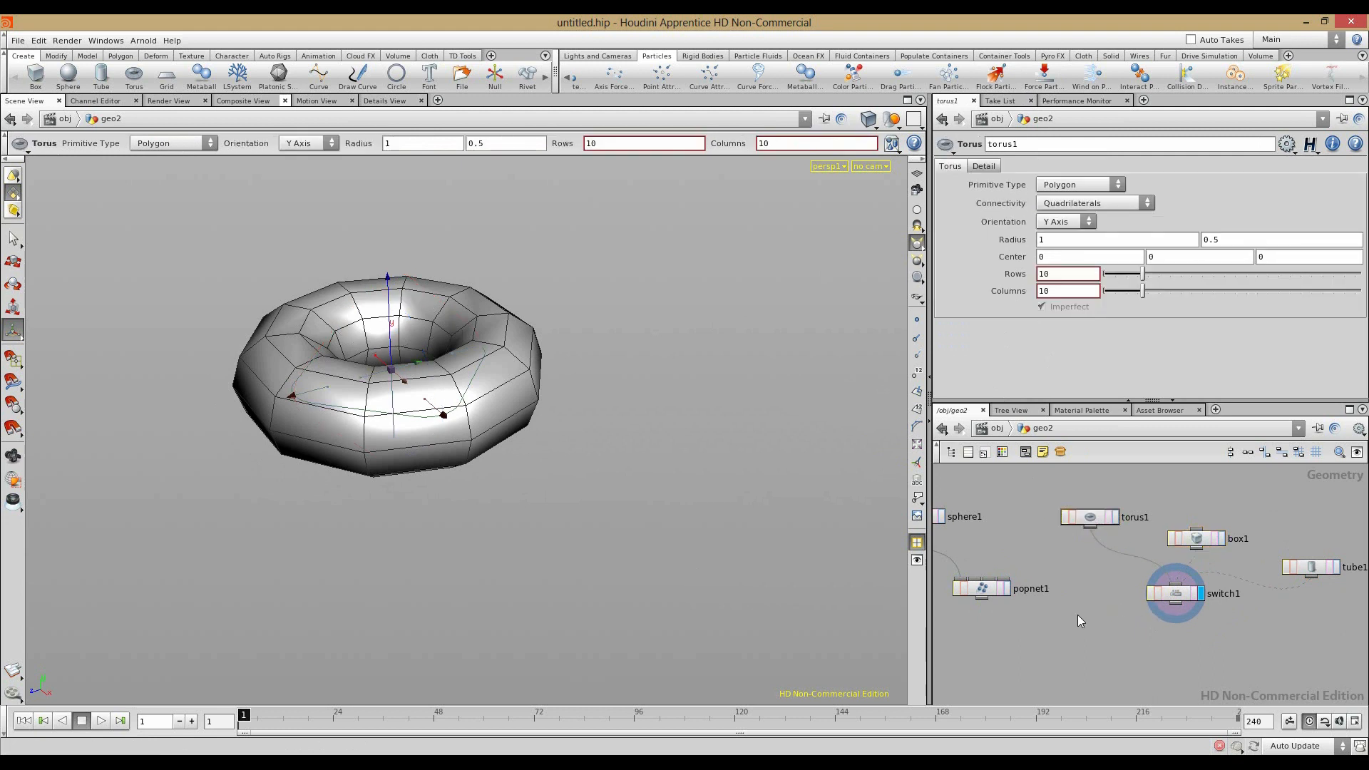
Step: Add a Copy node below the popnet1 and switch nodes
key(Tab)
text(copy)
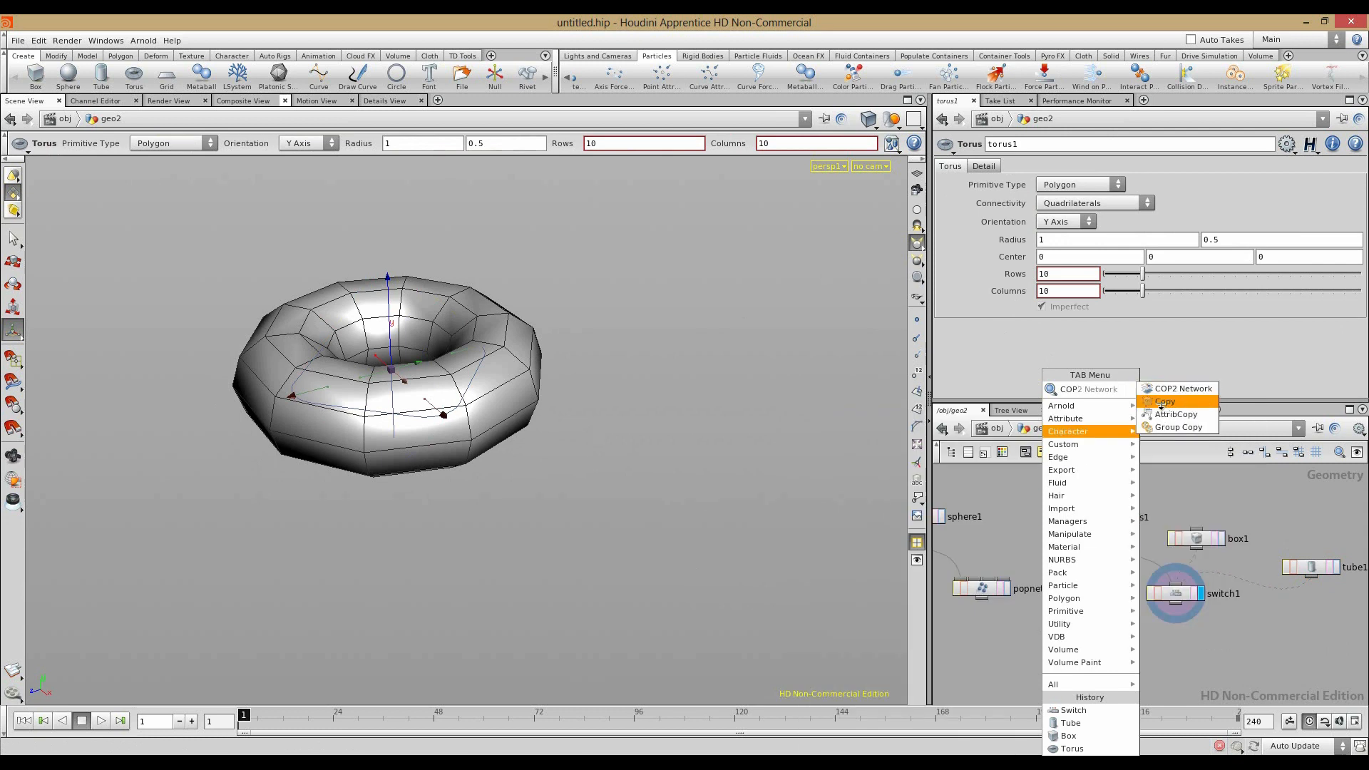
key(Return)
click(1086, 676)
middle_drag(1117, 617, 1127, 553)
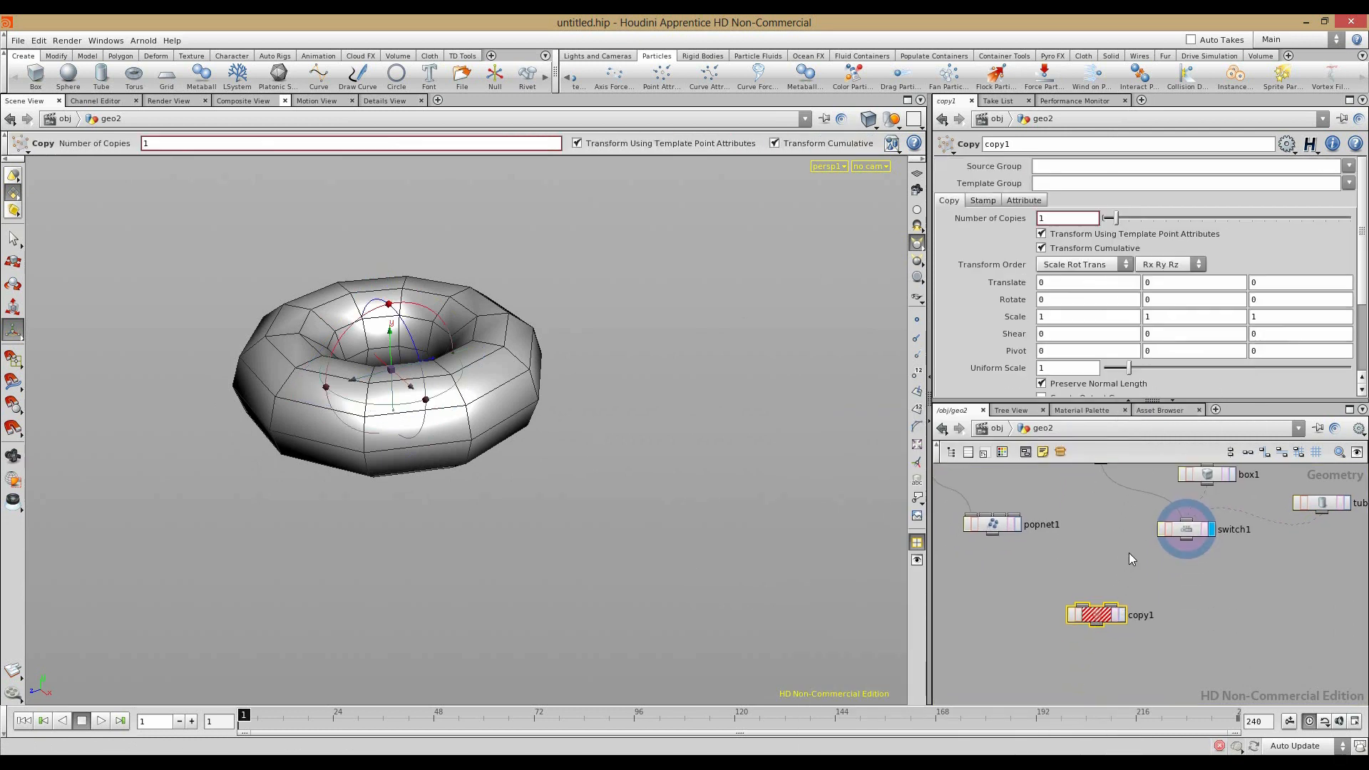
Step: Connect switch1 to the Copy node's Primitives To Copy input and popnet1 to its second input
scroll(1120, 546, up, 3)
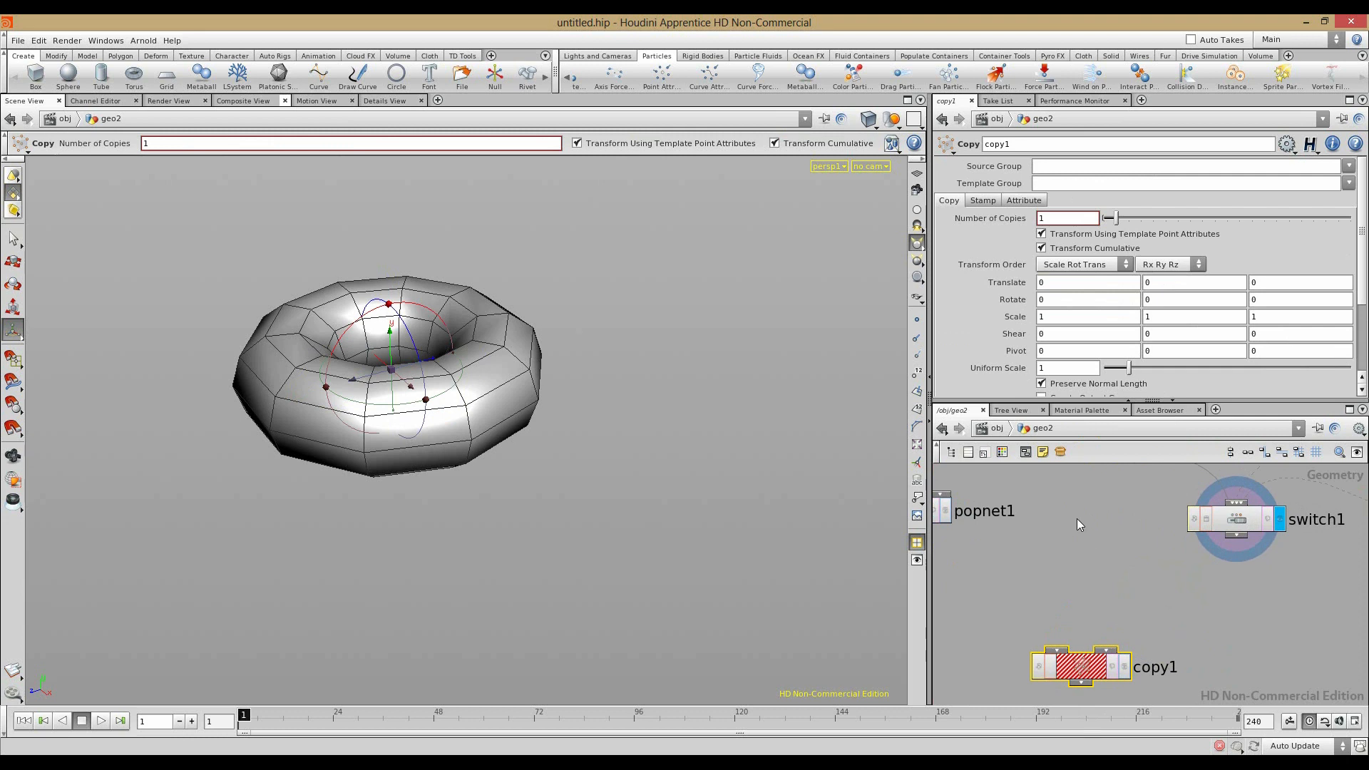
key(f)
scroll(1102, 519, up, 3)
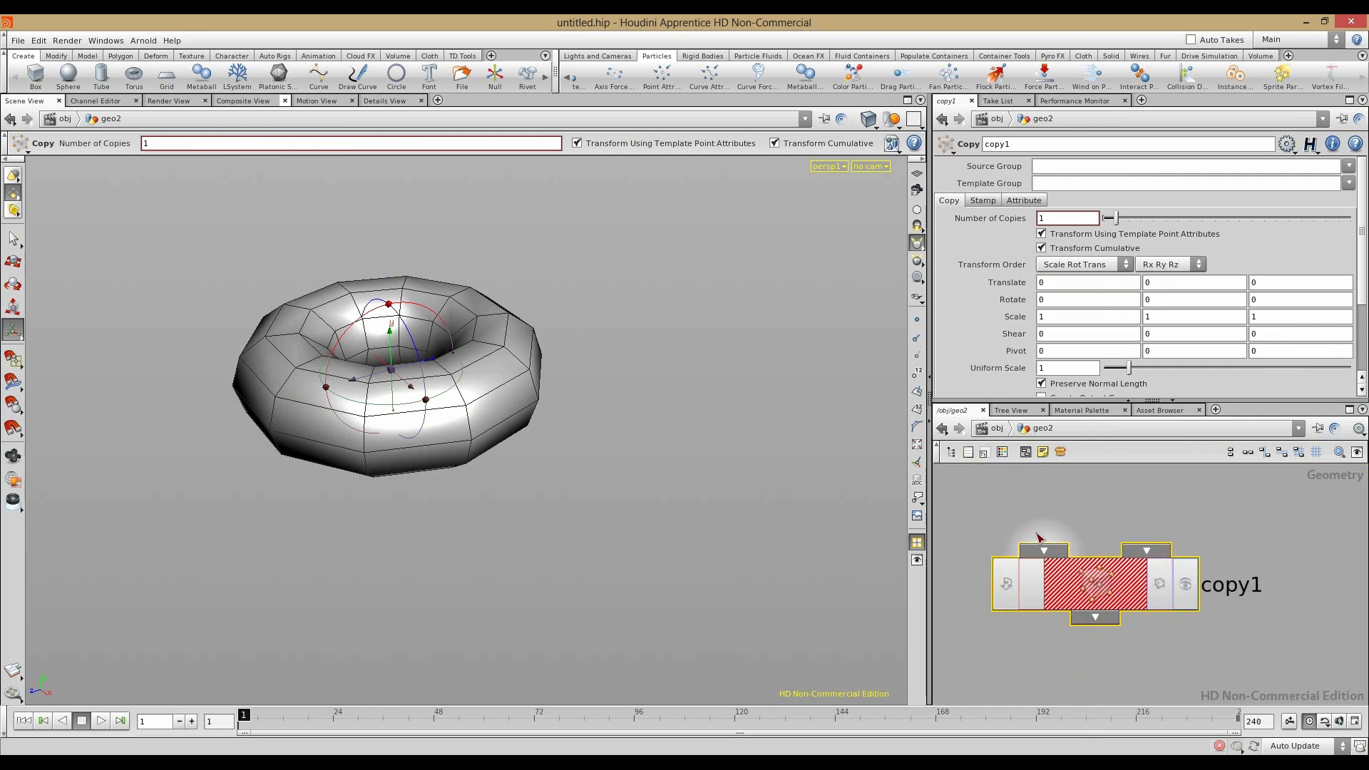
scroll(1101, 517, down, 5)
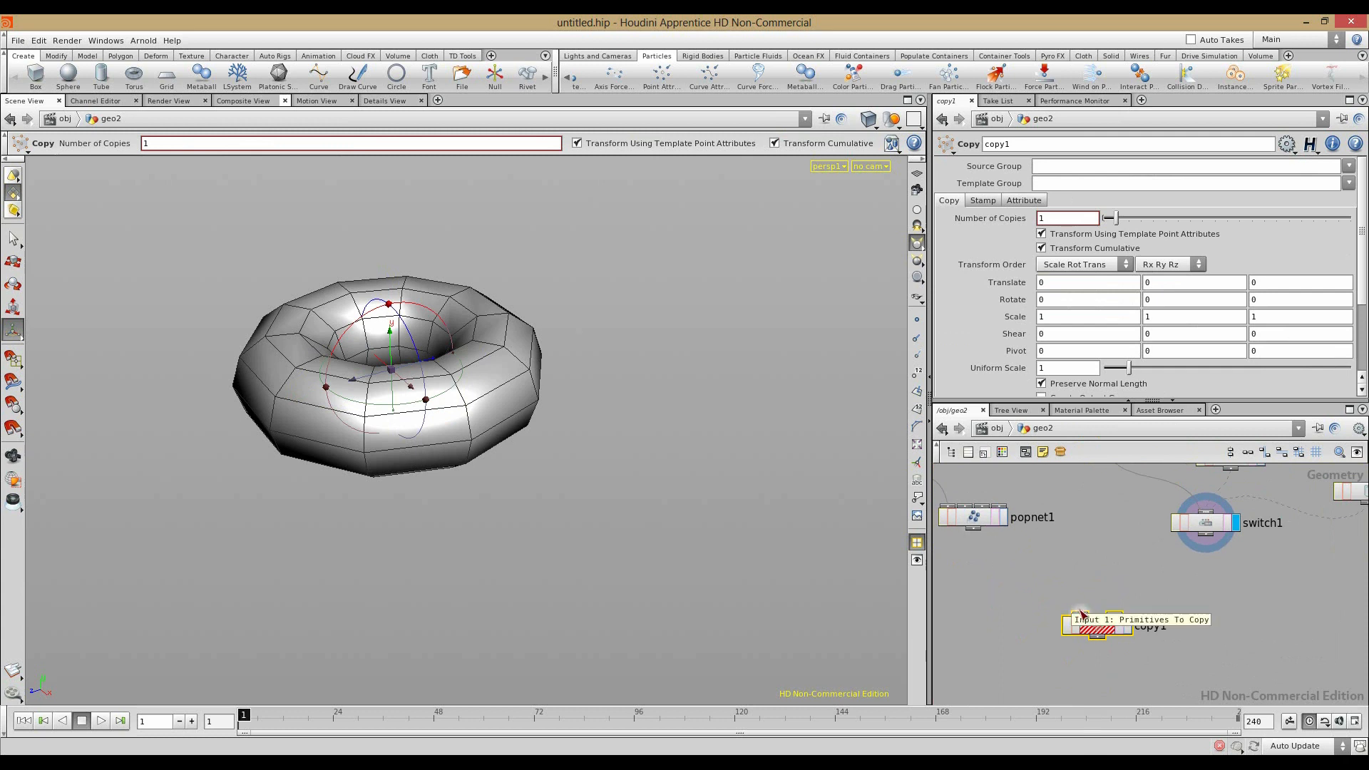
drag(1204, 536, 1080, 611)
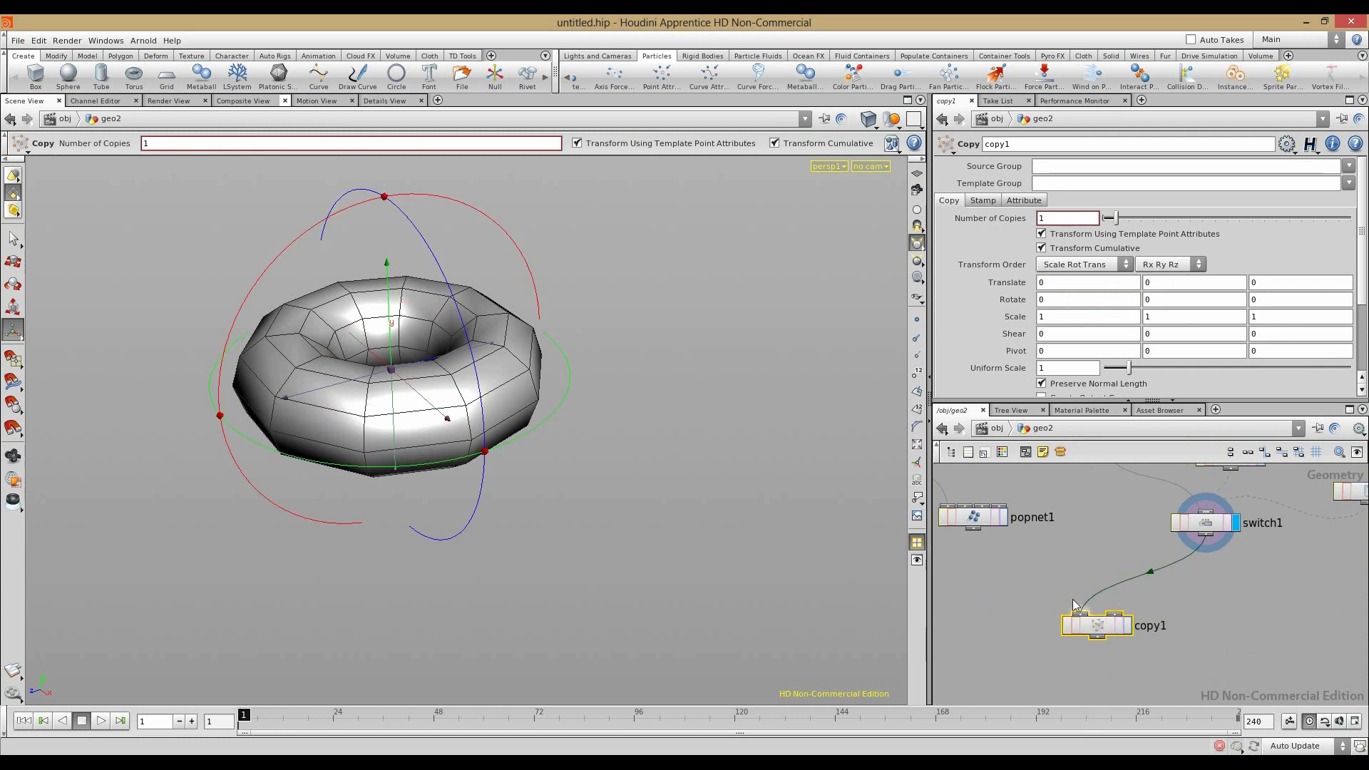
click(1118, 607)
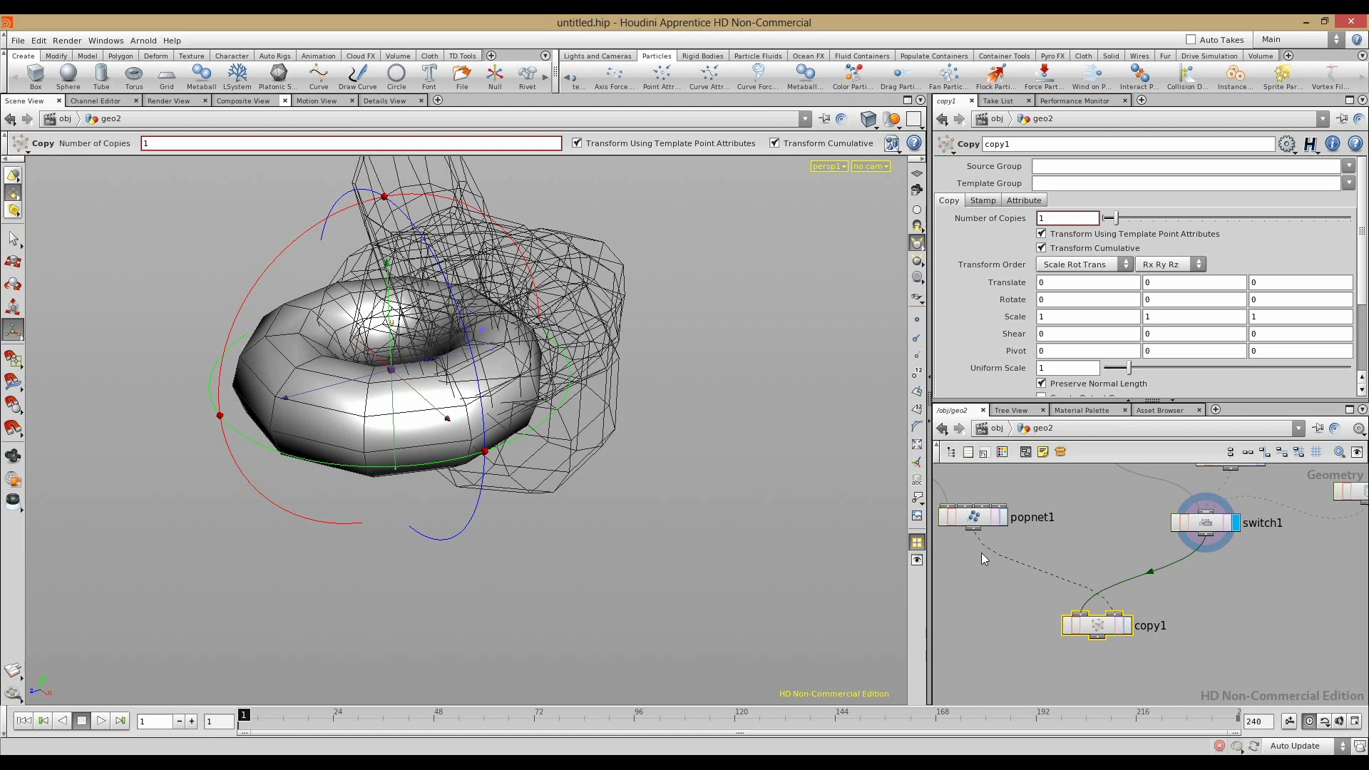
Step: Display the Copy node's output and lay out the nodes of the geo2 network automatically
scroll(649, 421, down, 4)
alt+drag(634, 424, 73, 605)
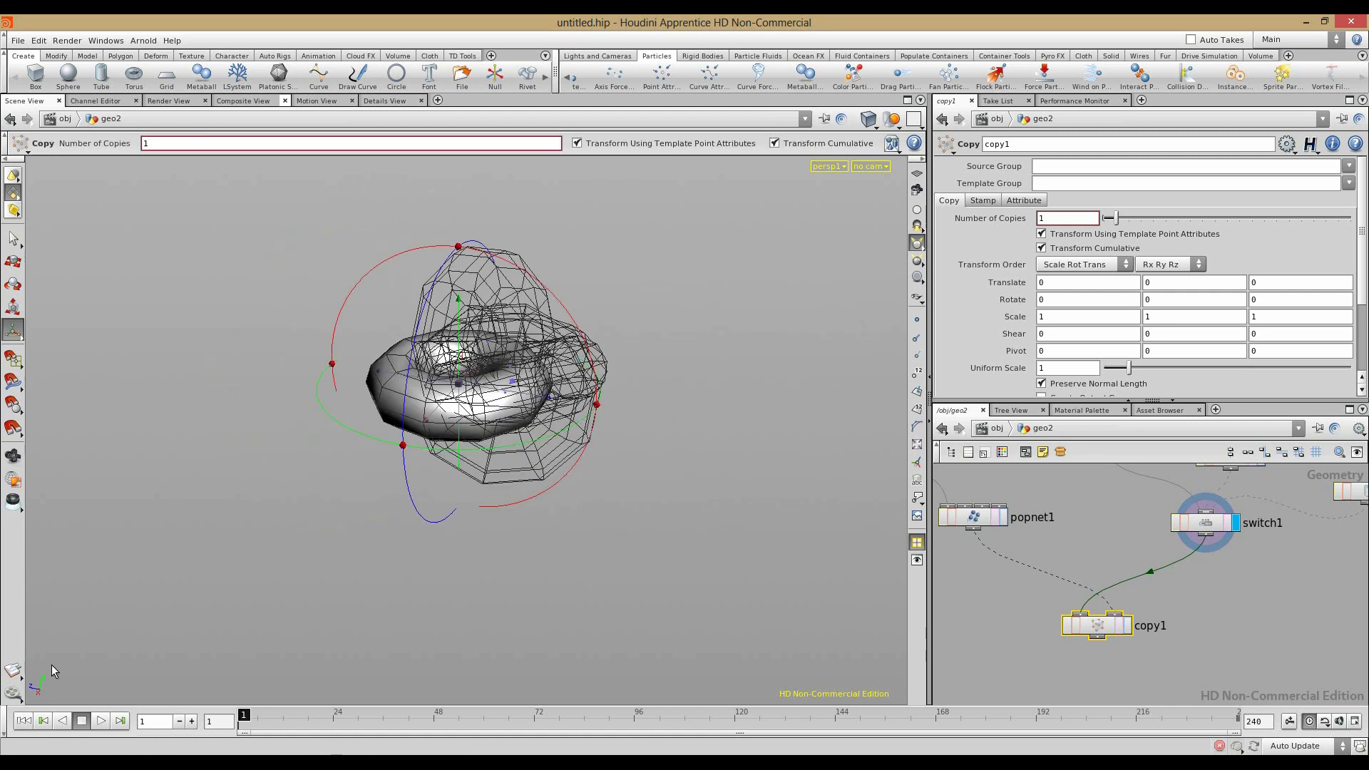
click(1128, 625)
key(l)
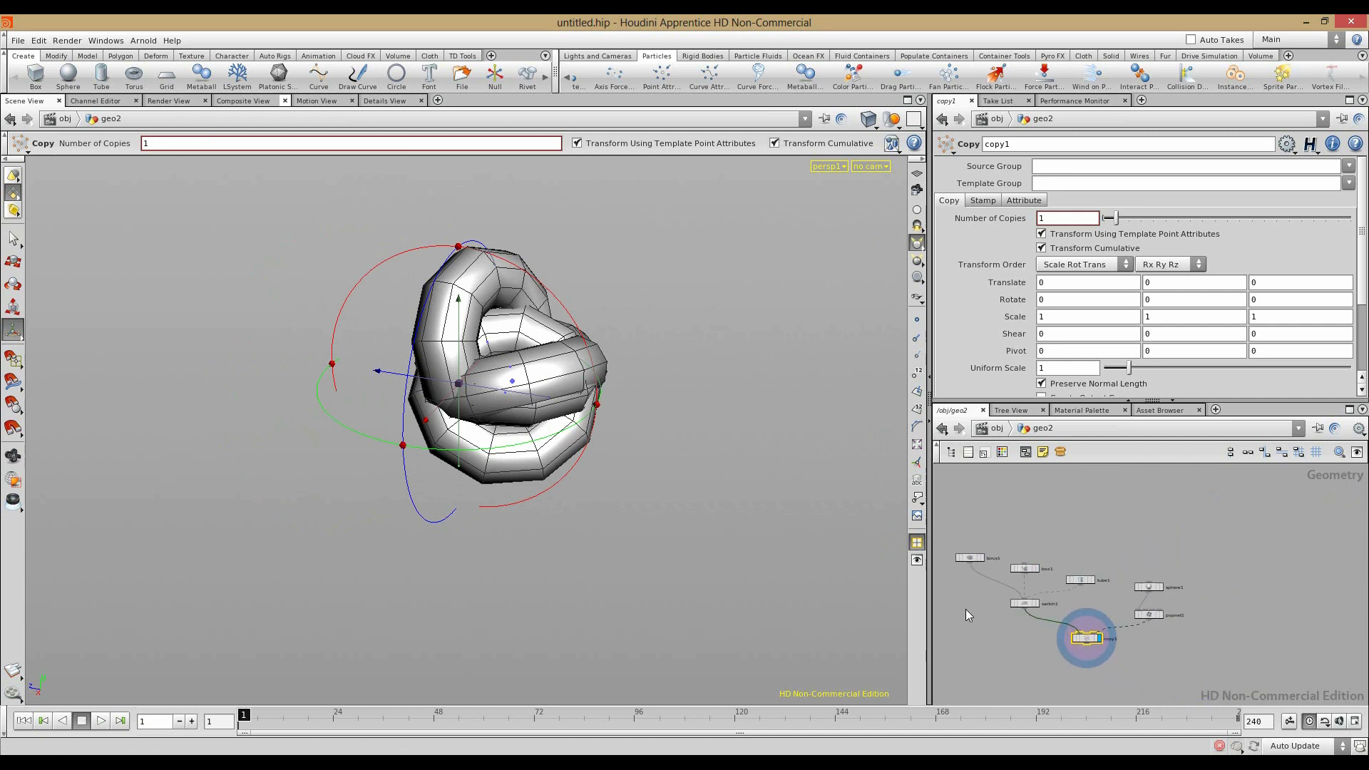
Step: Insert a Transform node between switch1 and copy1 and set its uniform scale to 0.14
key(Tab)
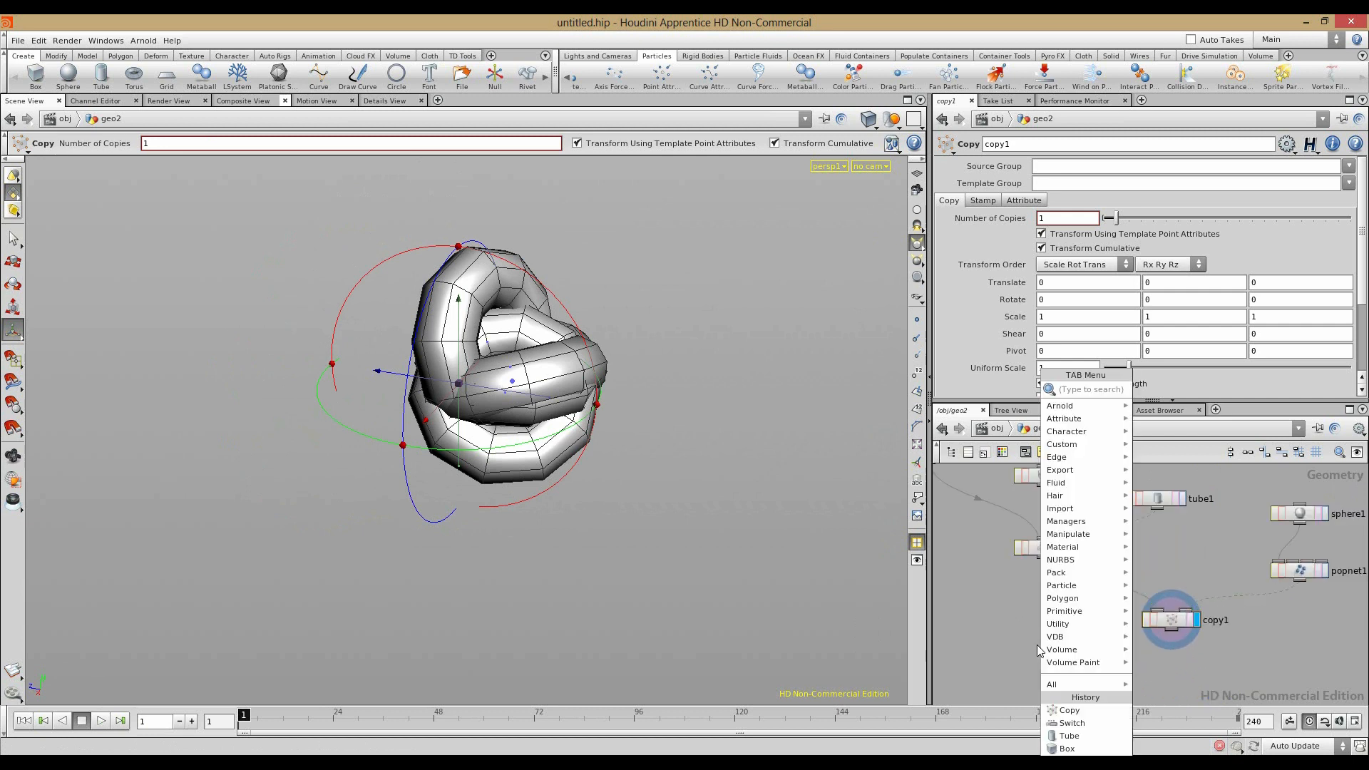
text(tra)
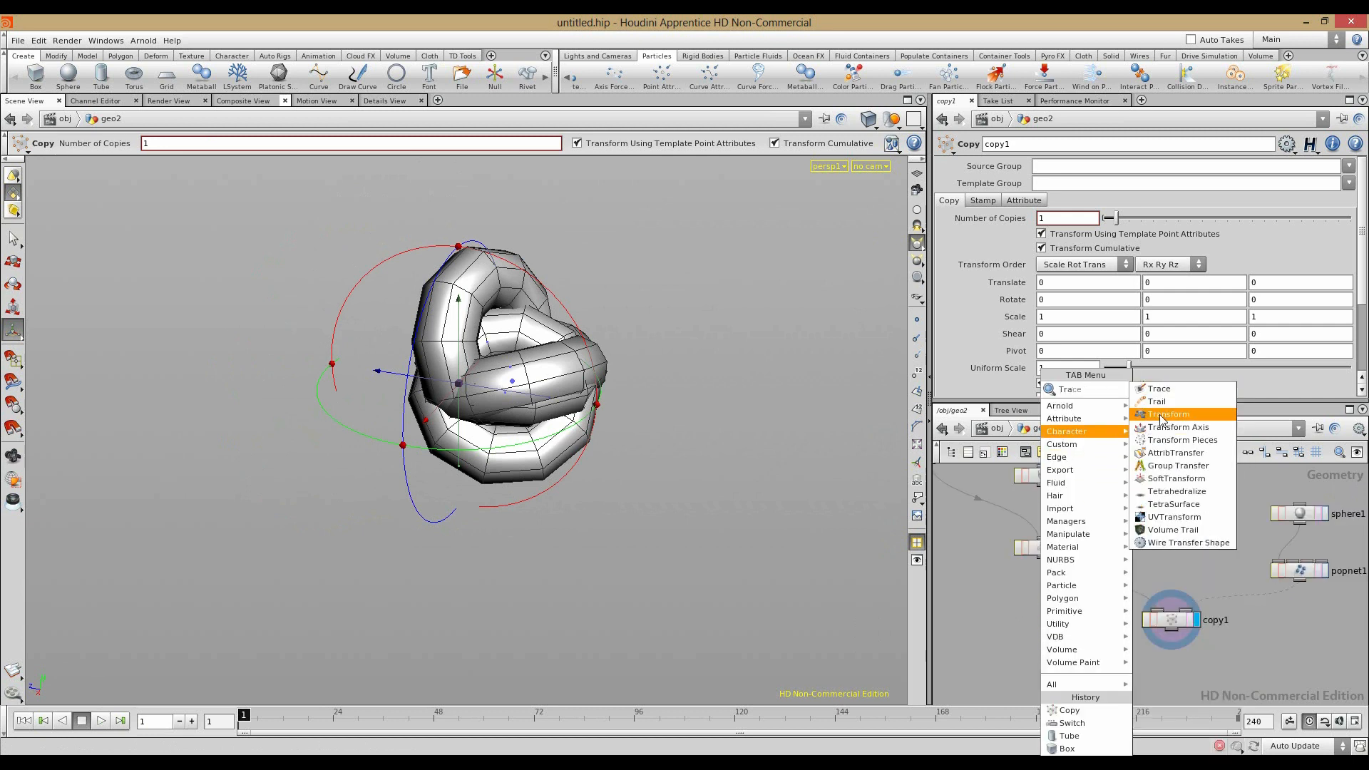
click(1156, 415)
click(1075, 596)
drag(1113, 312, 1103, 308)
Step: Play back the copied tori on the moving particles, stop, rewind to frame 1 and deselect the Transform node
key(Escape)
drag(607, 439, 566, 483)
click(101, 721)
key(Escape)
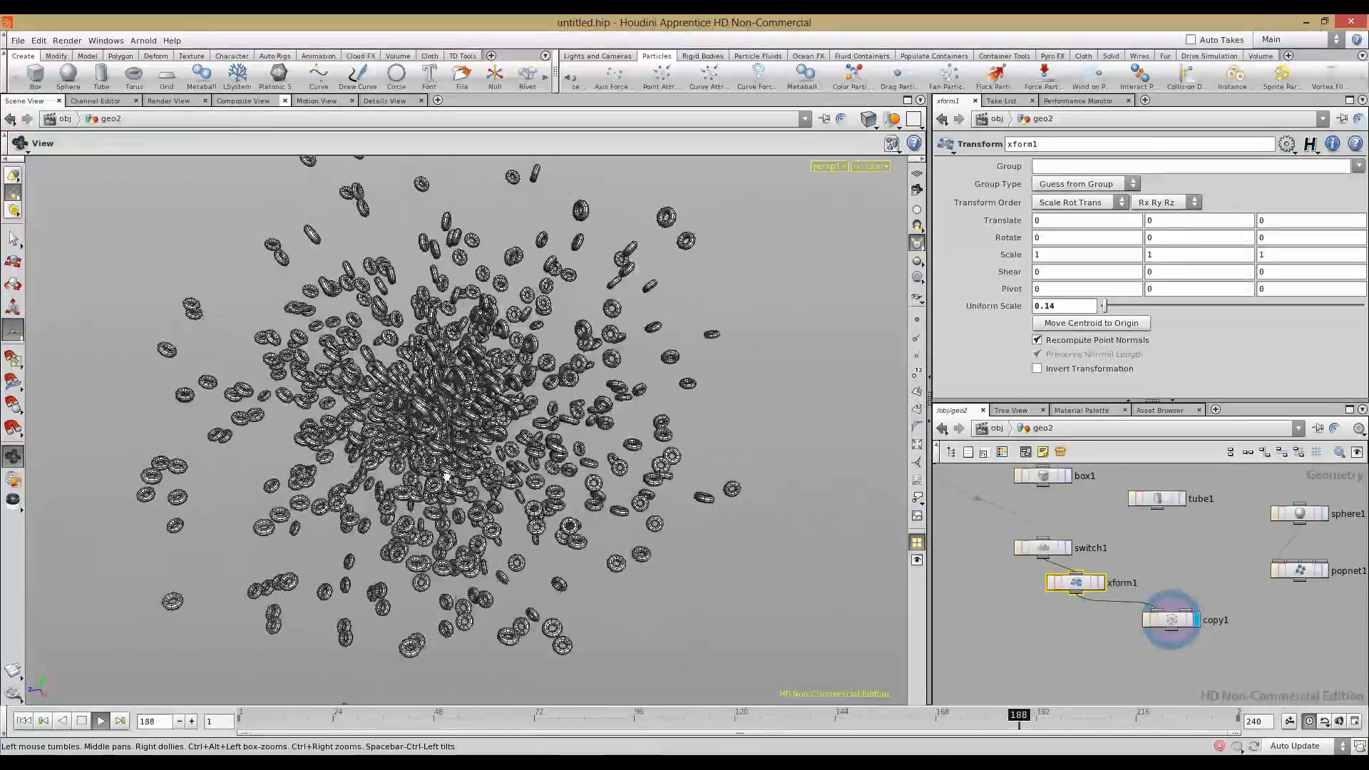
key(Return)
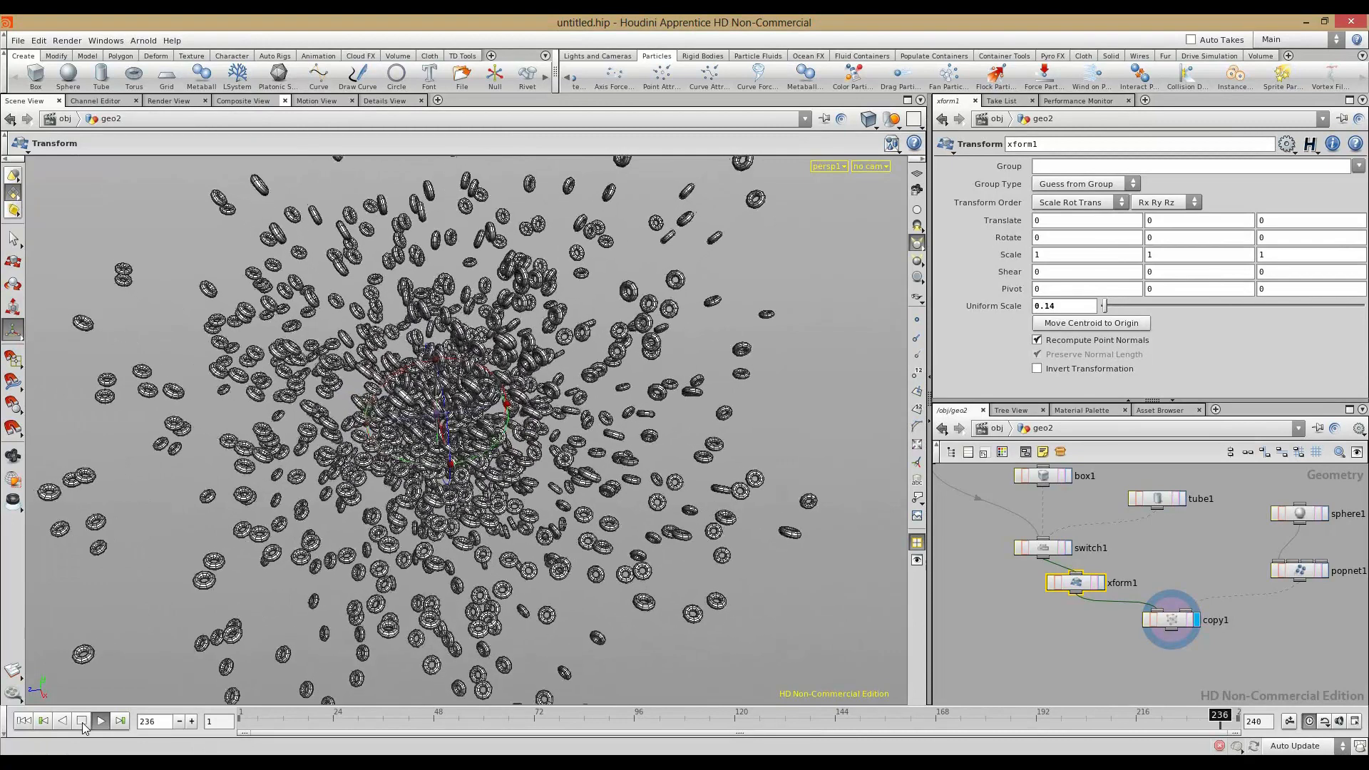
click(82, 723)
click(23, 721)
key(Escape)
alt+middle_drag(570, 523, 602, 600)
click(1038, 676)
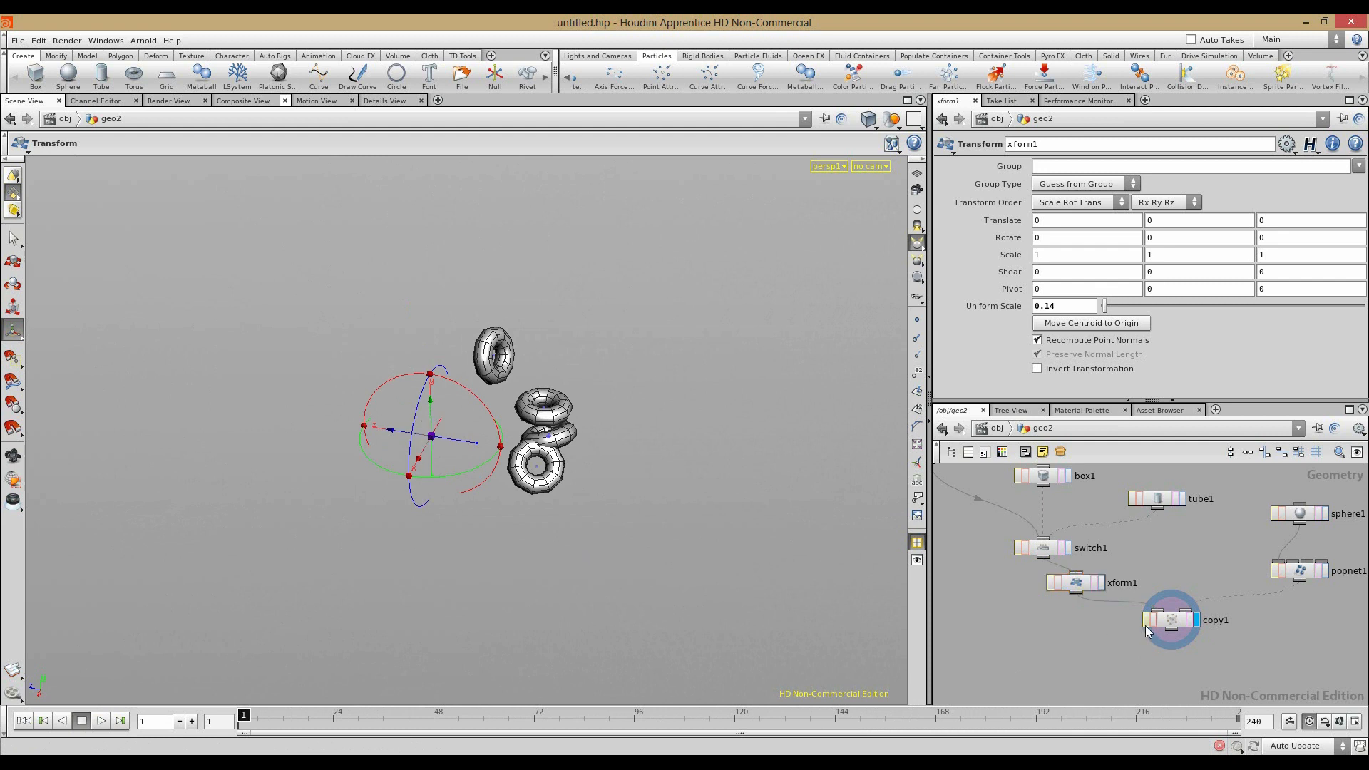
Step: Enable Stamp Inputs on the copy1 node and name its first stamp variable objects
drag(1144, 627, 1146, 658)
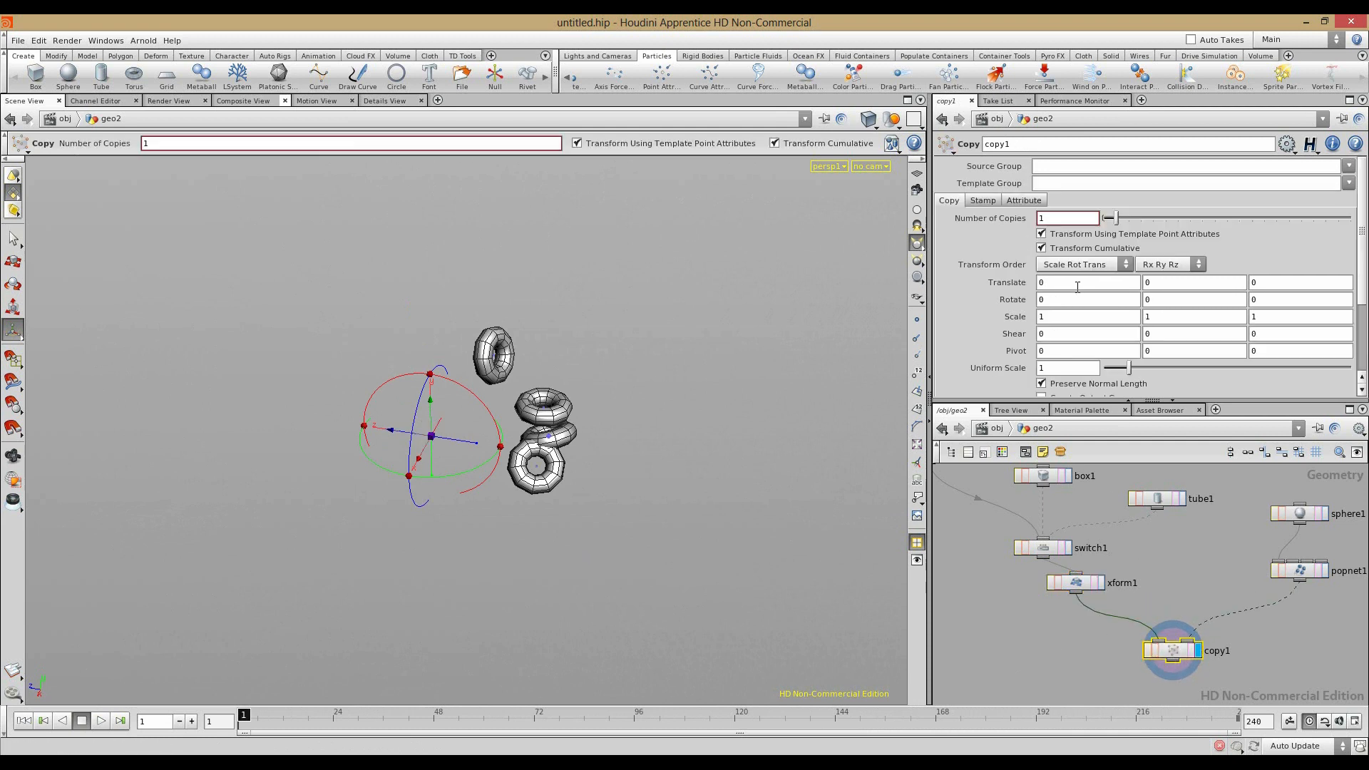
click(983, 201)
click(1042, 217)
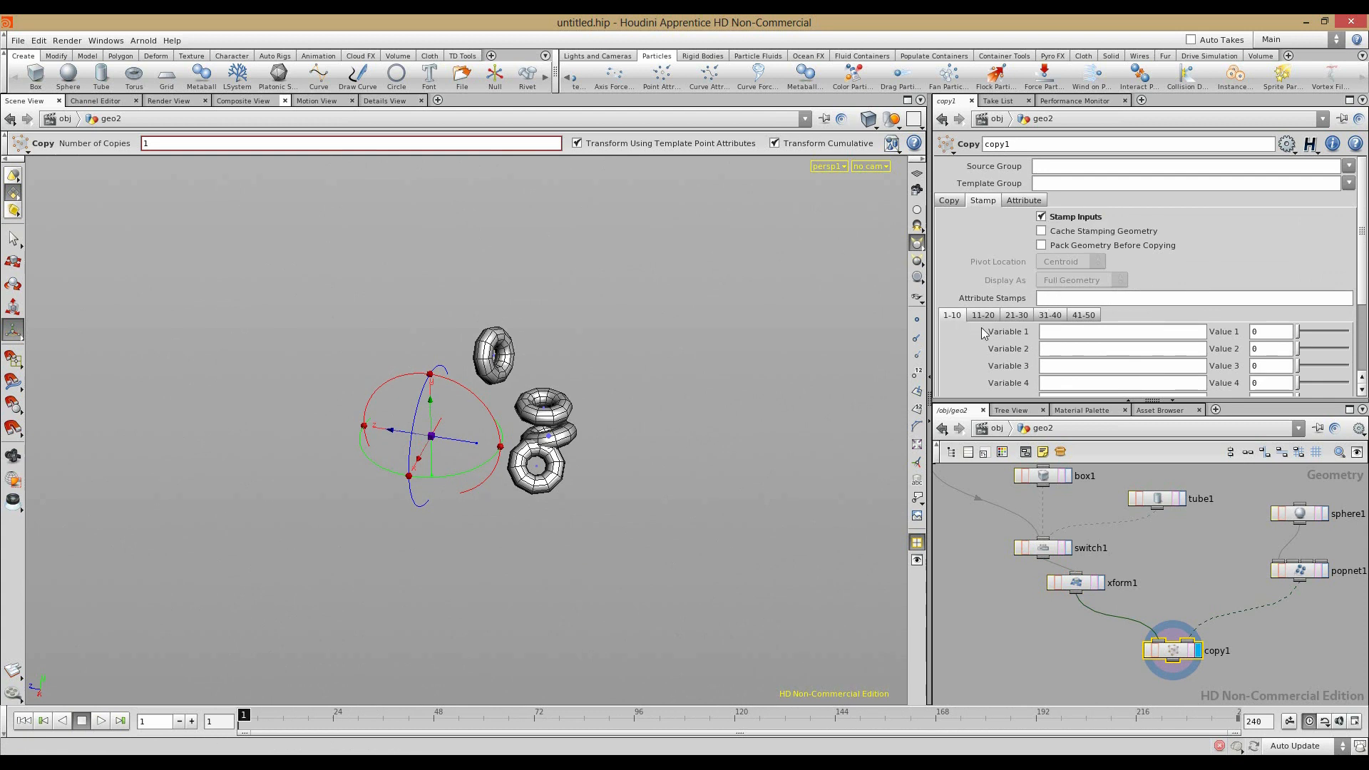
text(bjects)
key(Return)
Step: Set the value of the objects stamp variable to the expression fit01(rand($ID),0,3)
key(Tab)
text(rand($)
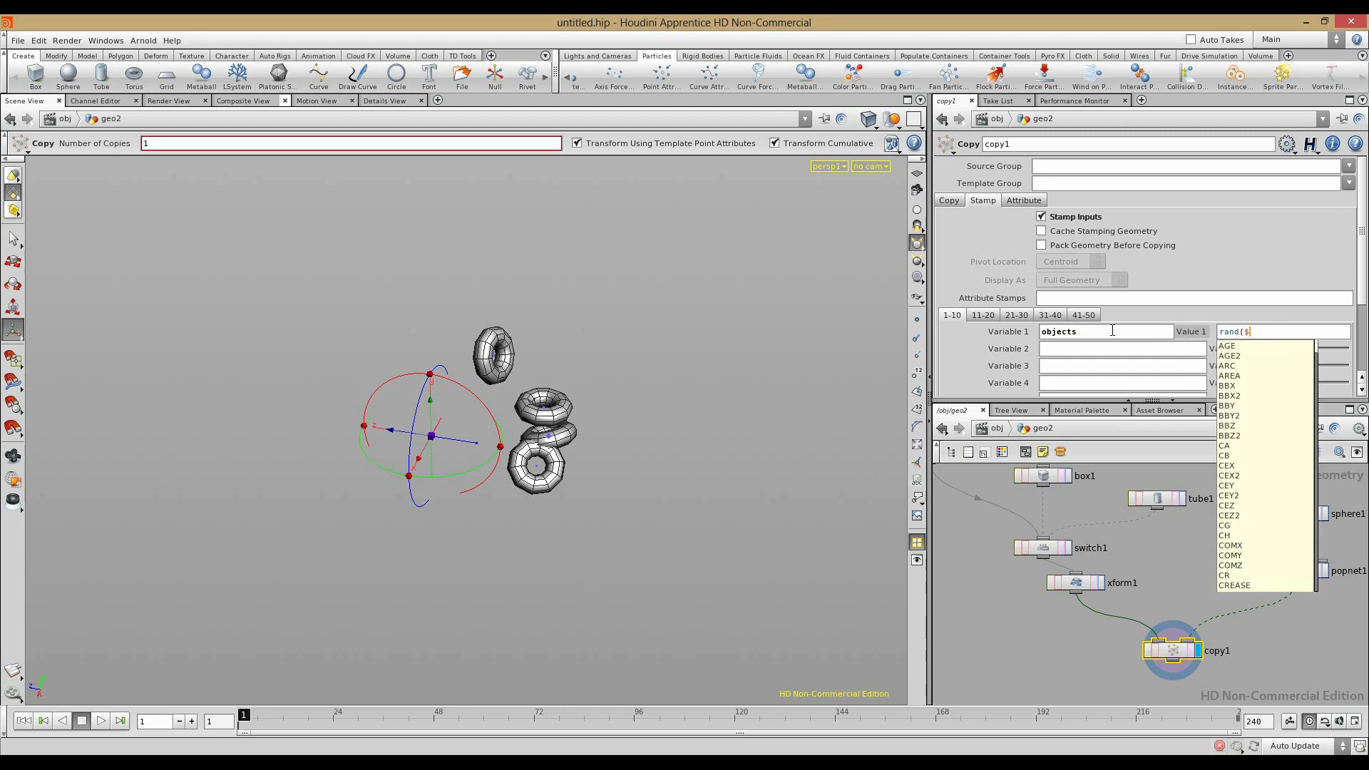
text(ID))
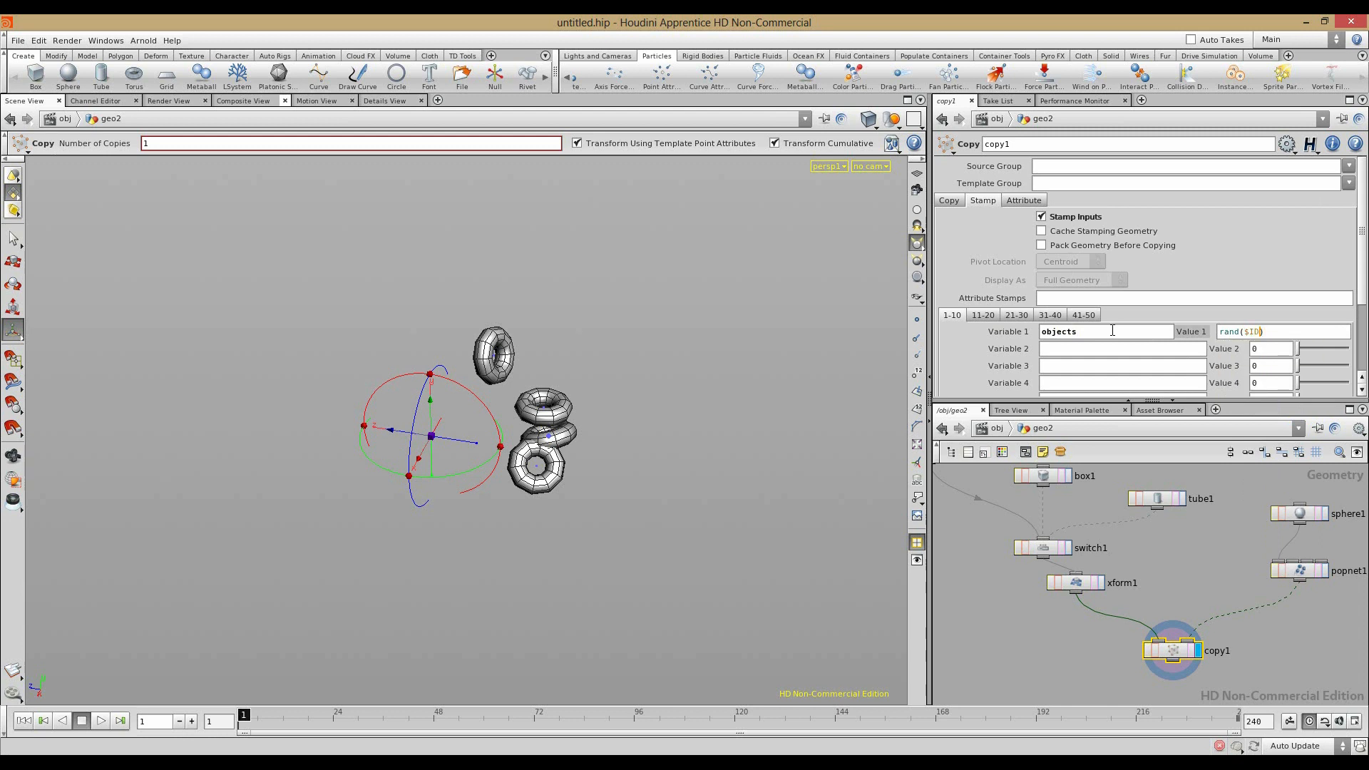
text(fit01()
key(End)
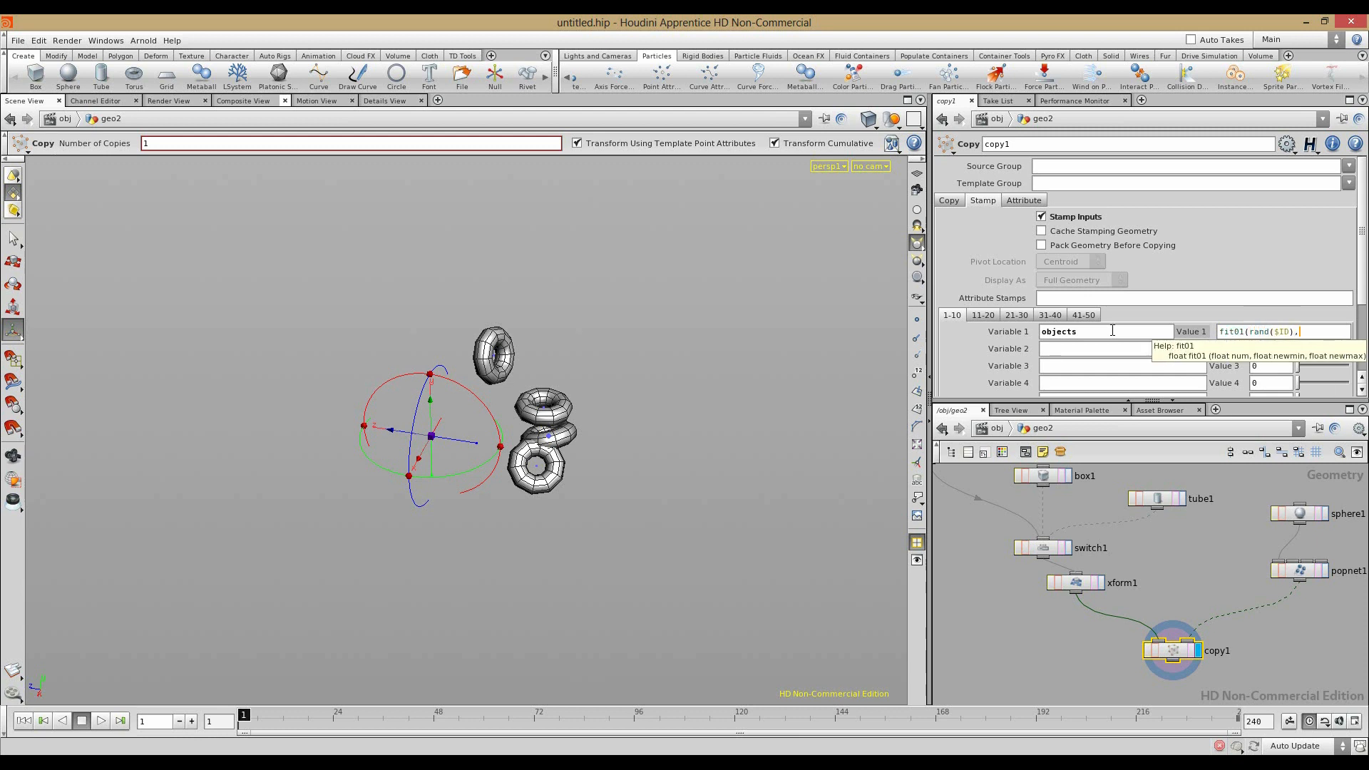
text(,0,3))
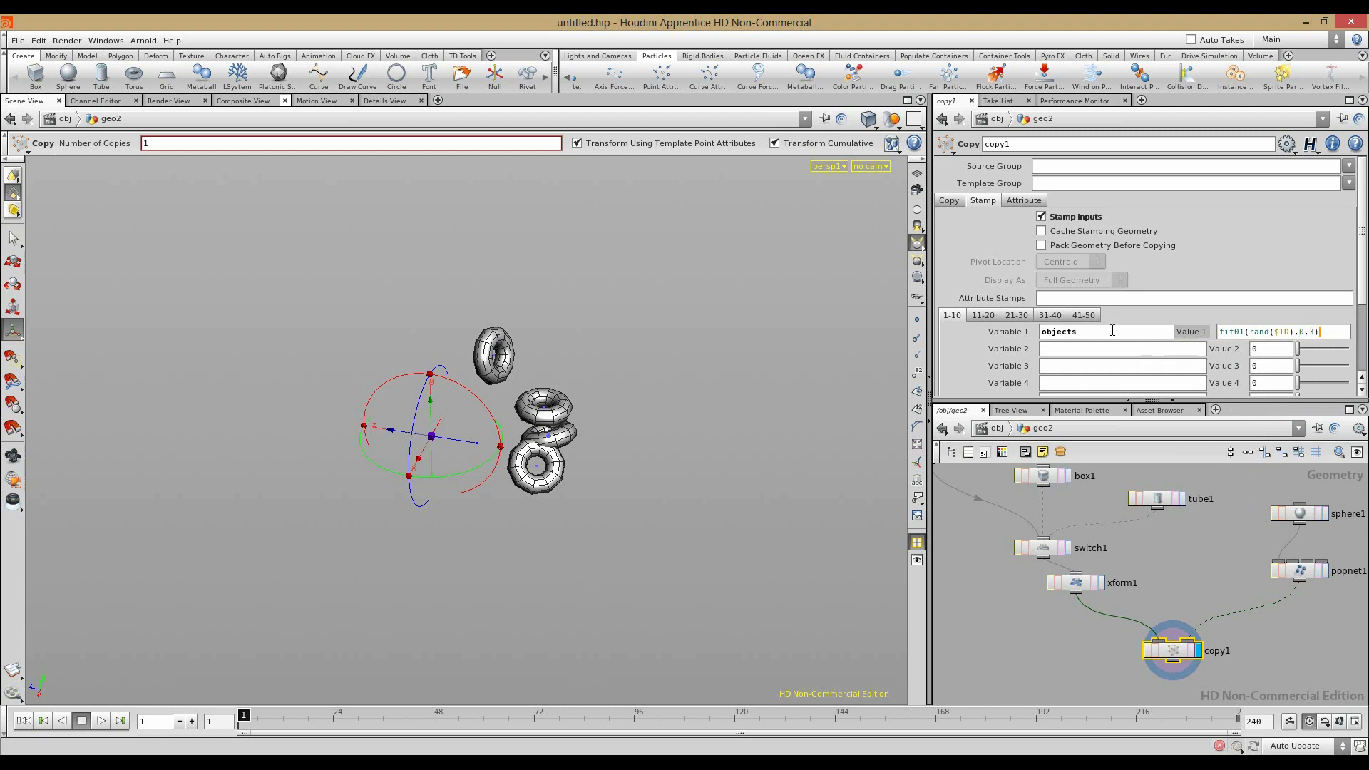
key(Return)
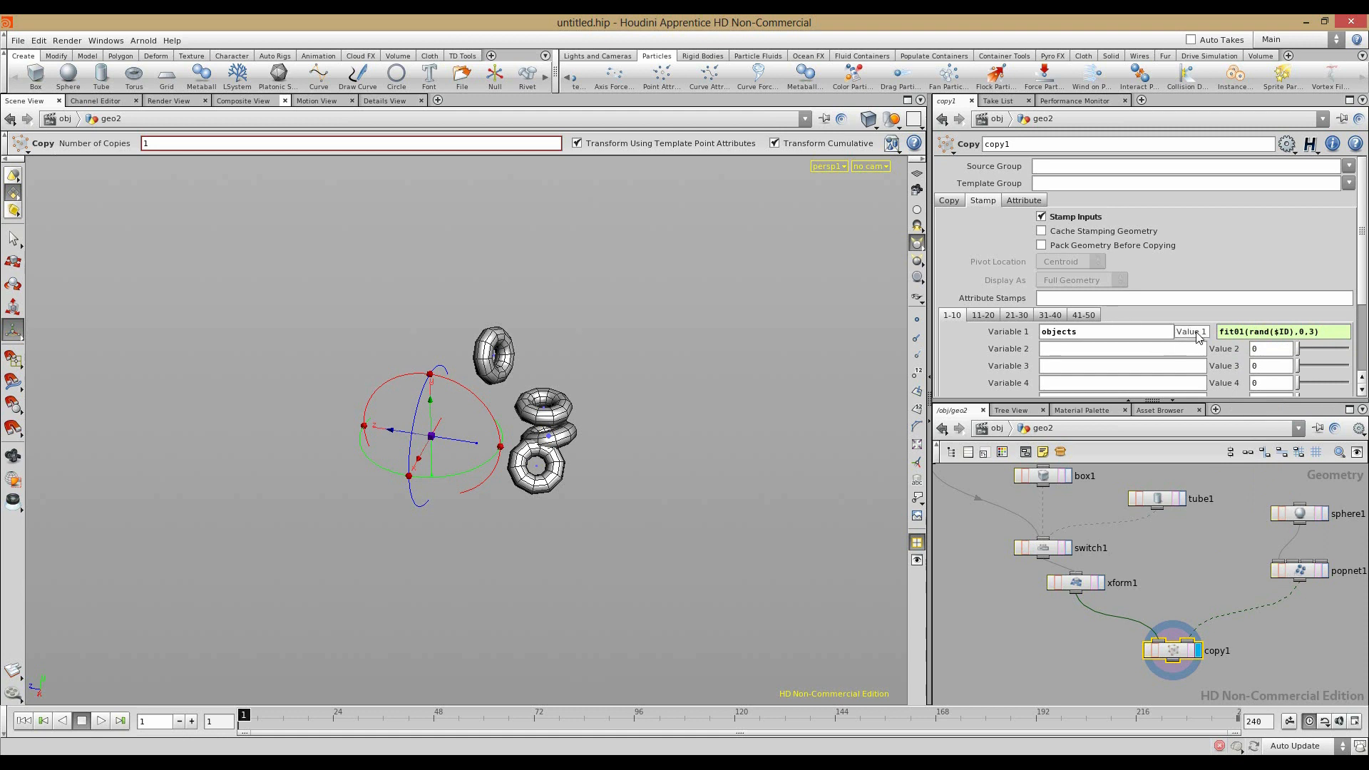
Step: Play back the copies with stamping enabled, stop and rewind to frame 1
click(1026, 626)
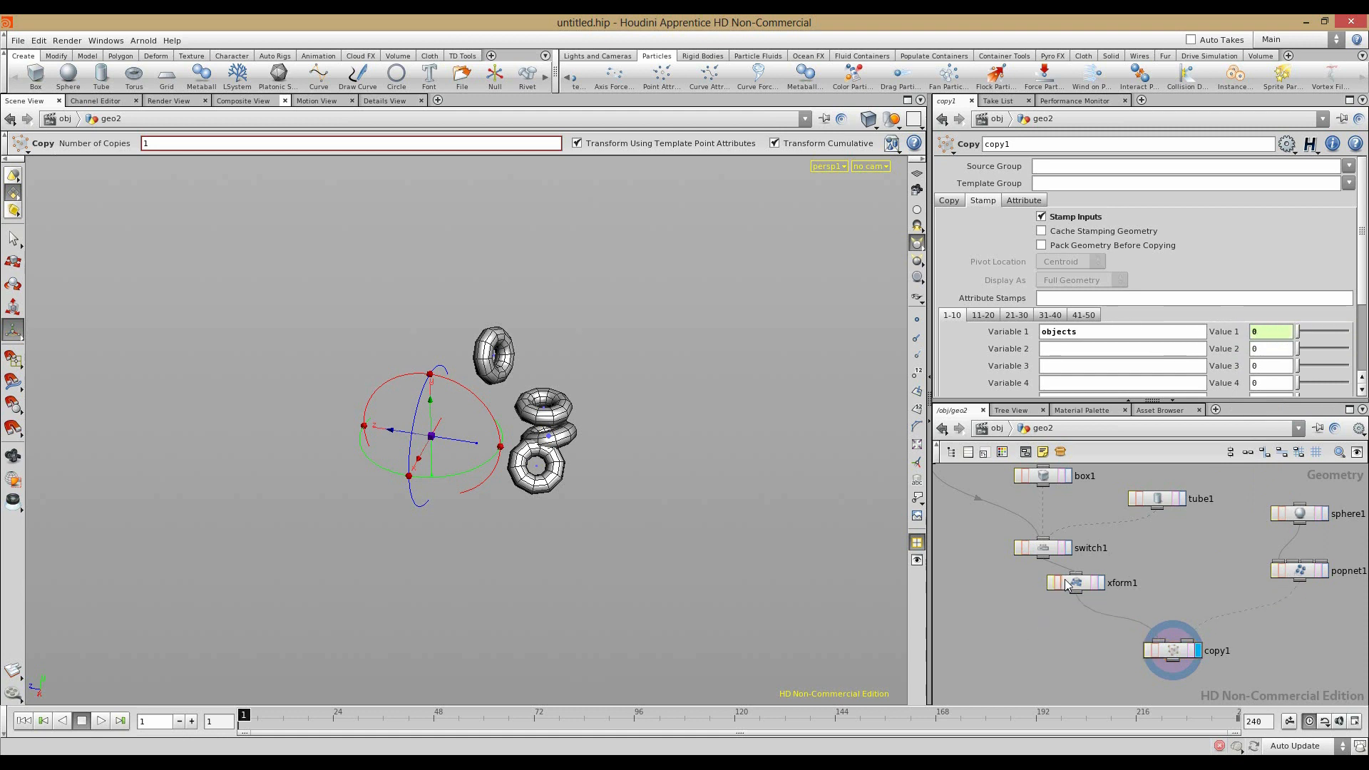
click(101, 720)
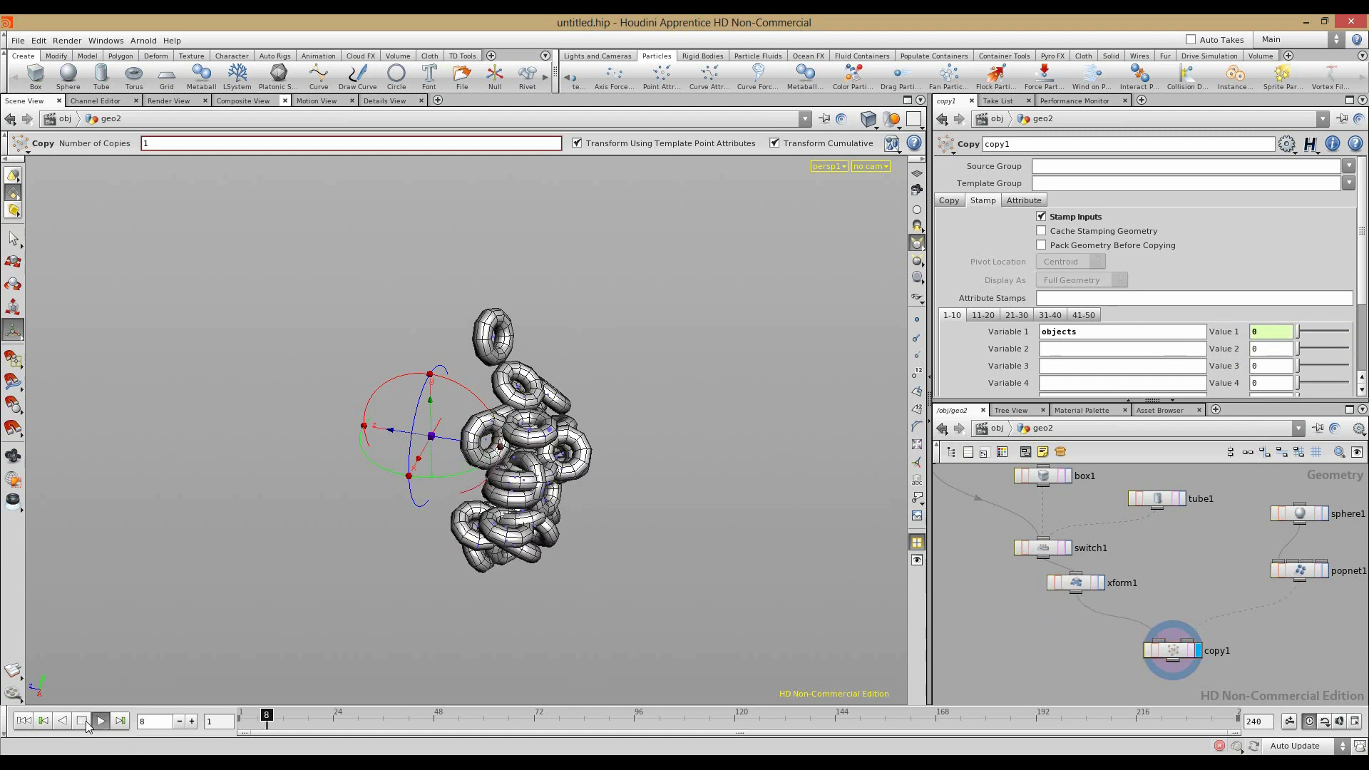
click(81, 721)
click(23, 721)
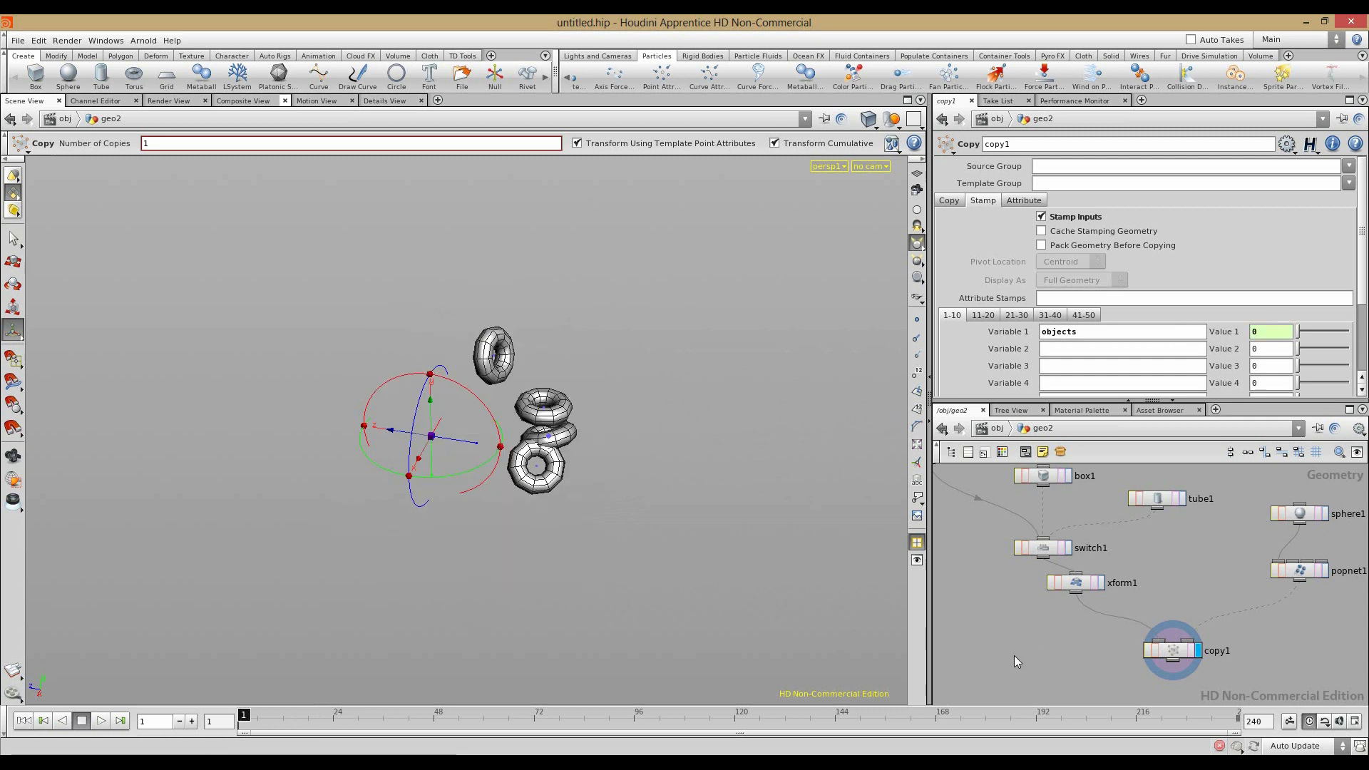
middle_drag(1033, 649, 1021, 661)
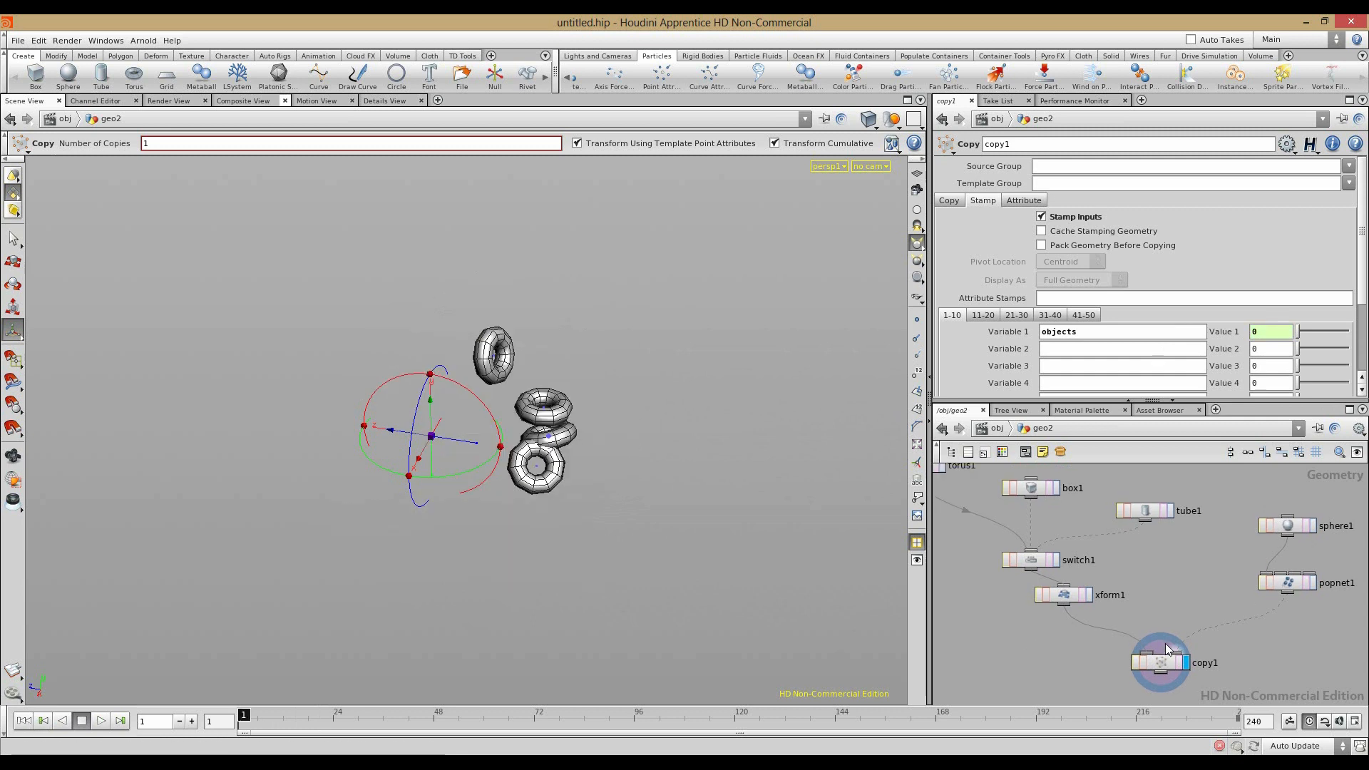
drag(1165, 663, 1164, 663)
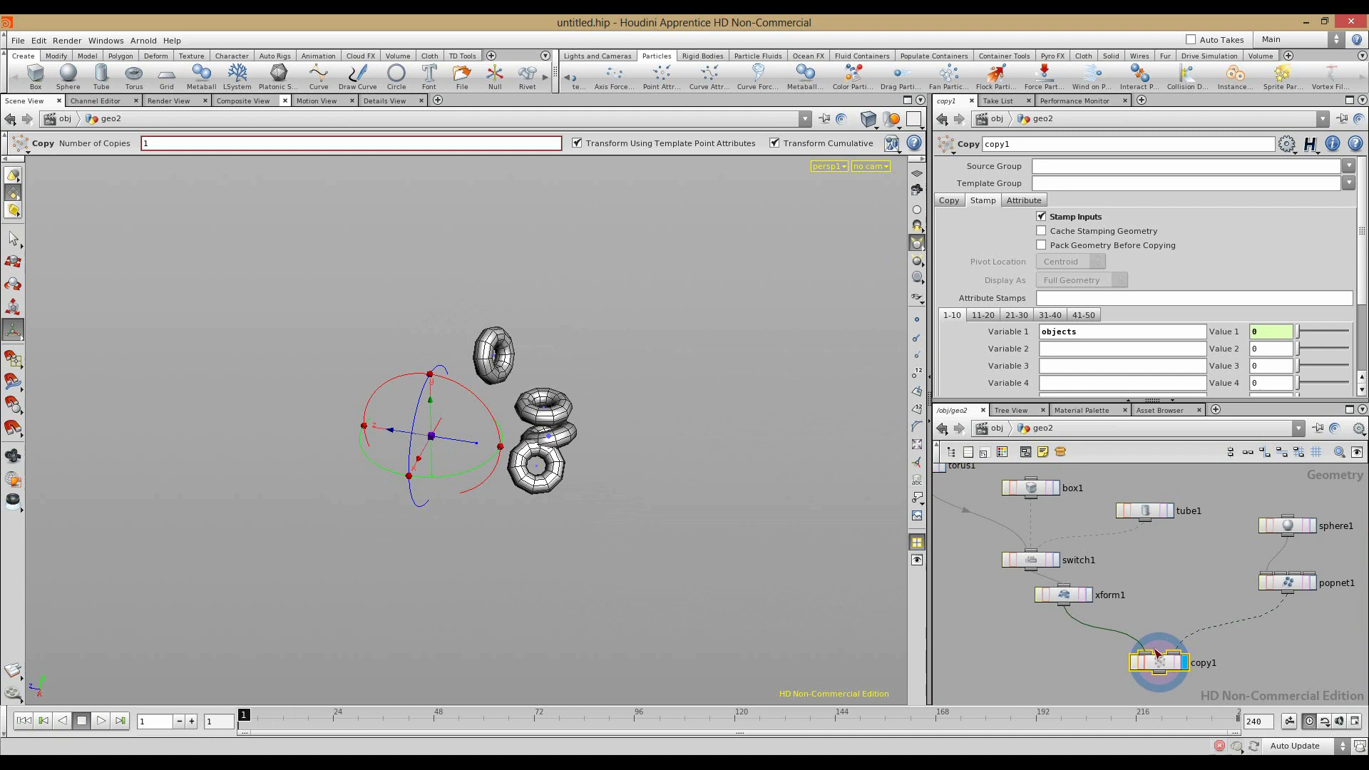
Step: Set the Select Input of switch1 to the expression stamp("../../copy1","objects",0)
drag(1021, 563, 1021, 565)
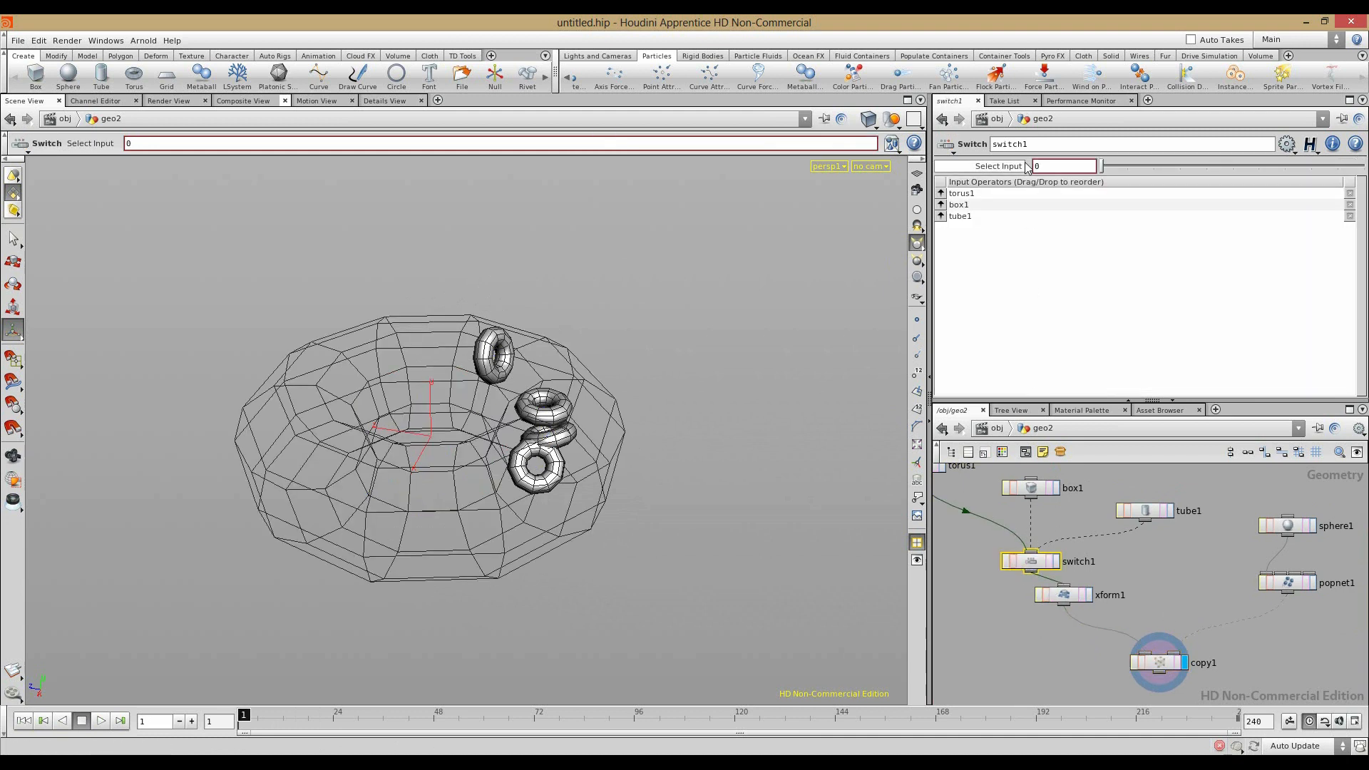
click(1057, 166)
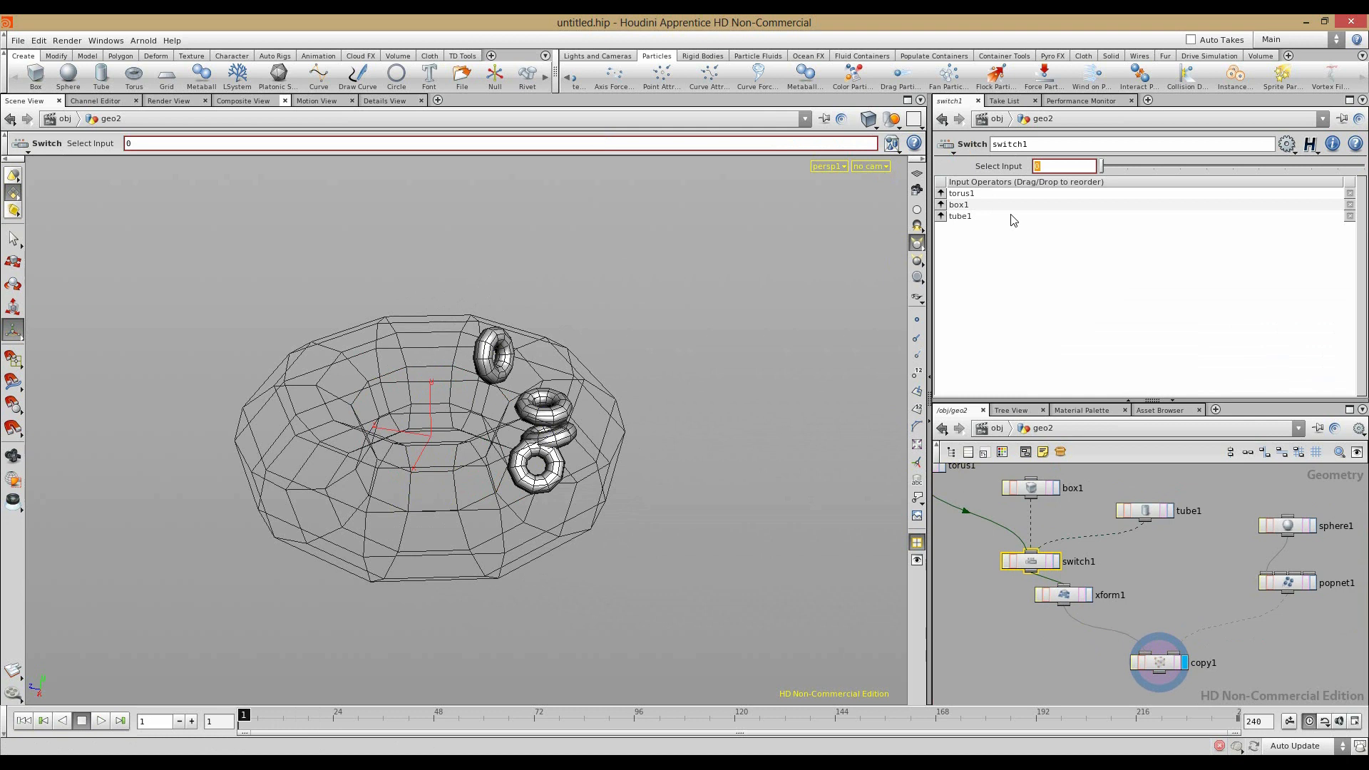
text(stamp()
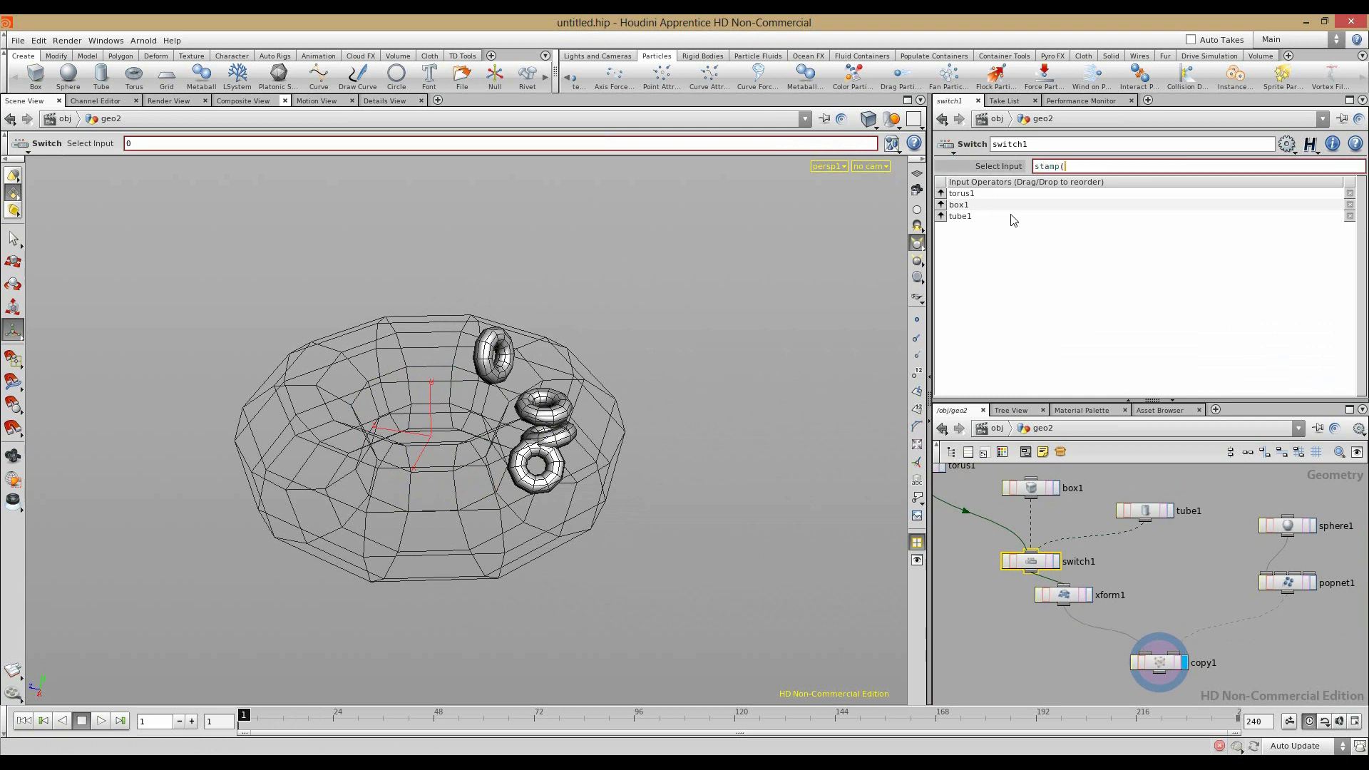
text("..)
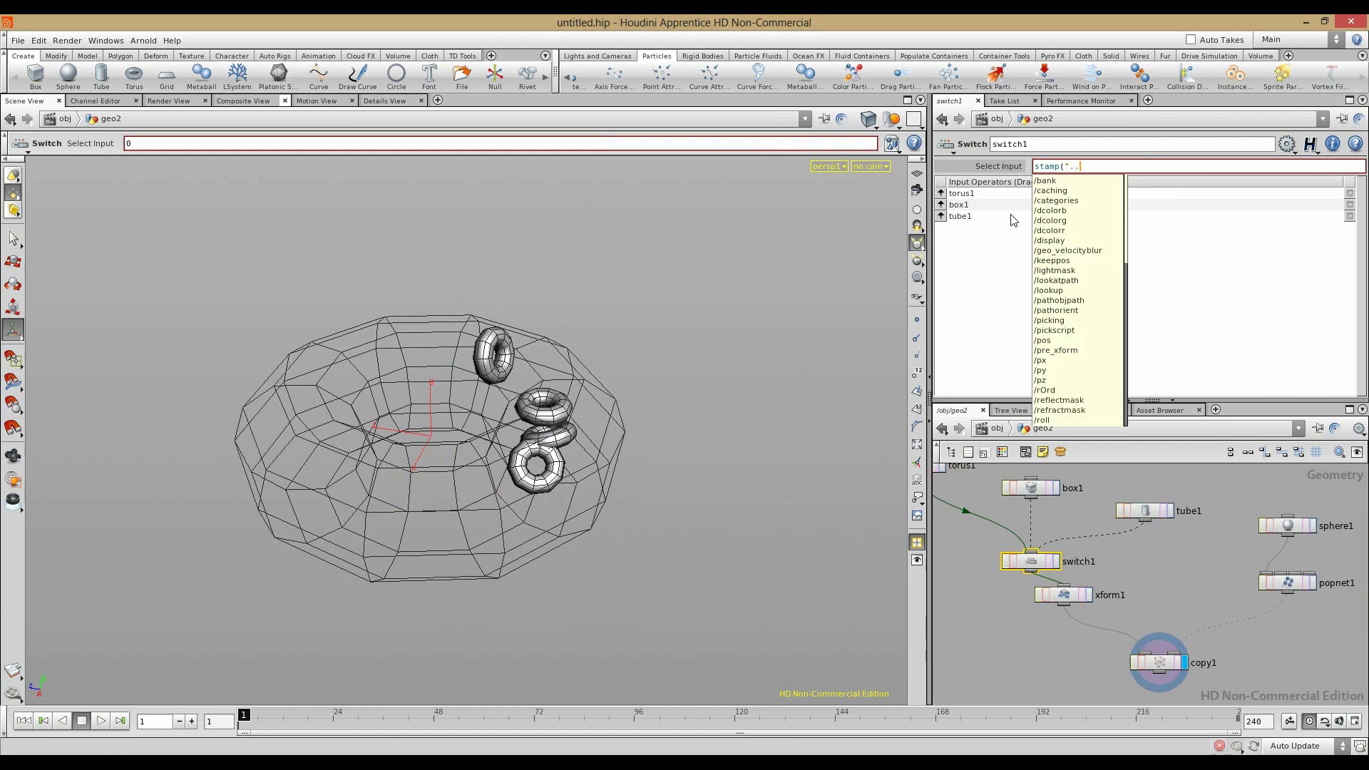
text(//.)
key(BackSpace)
key(BackSpace)
key(BackSpace)
text(..)
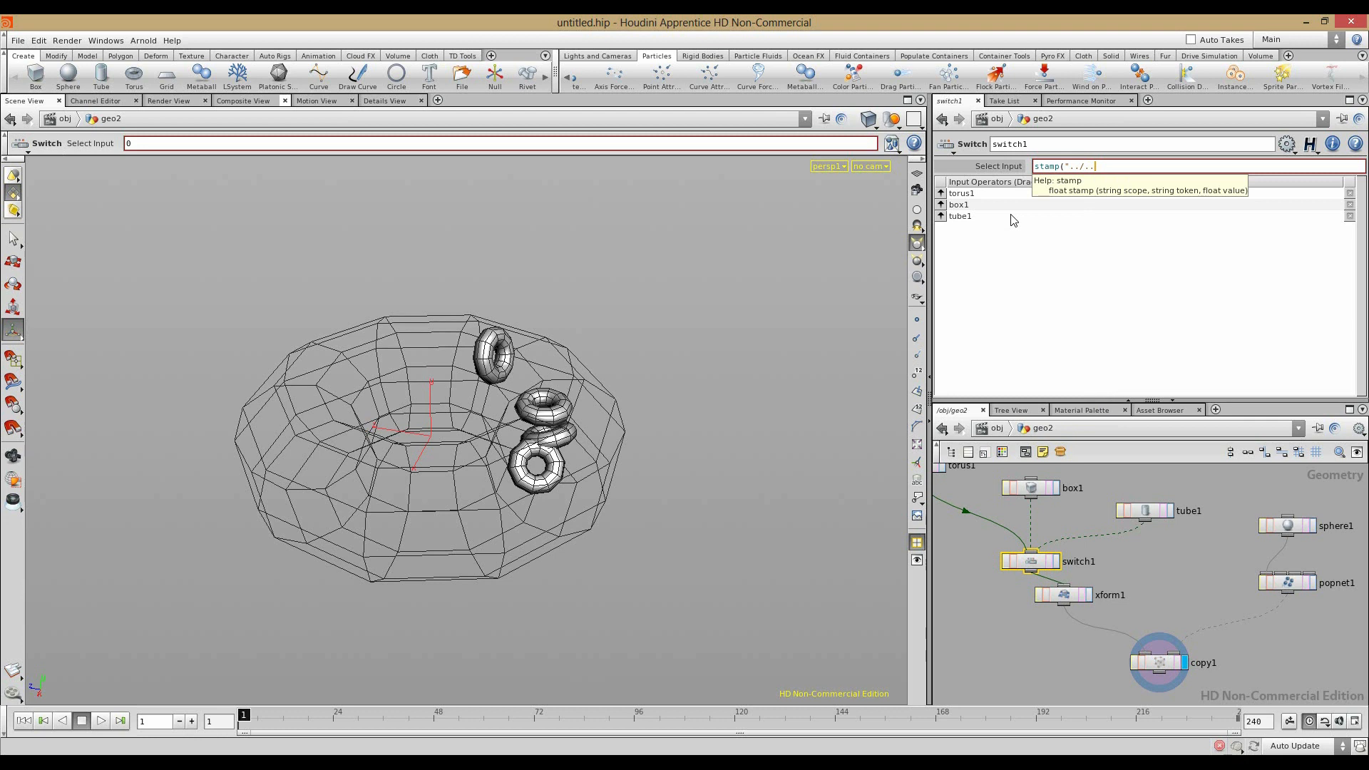
text(/)
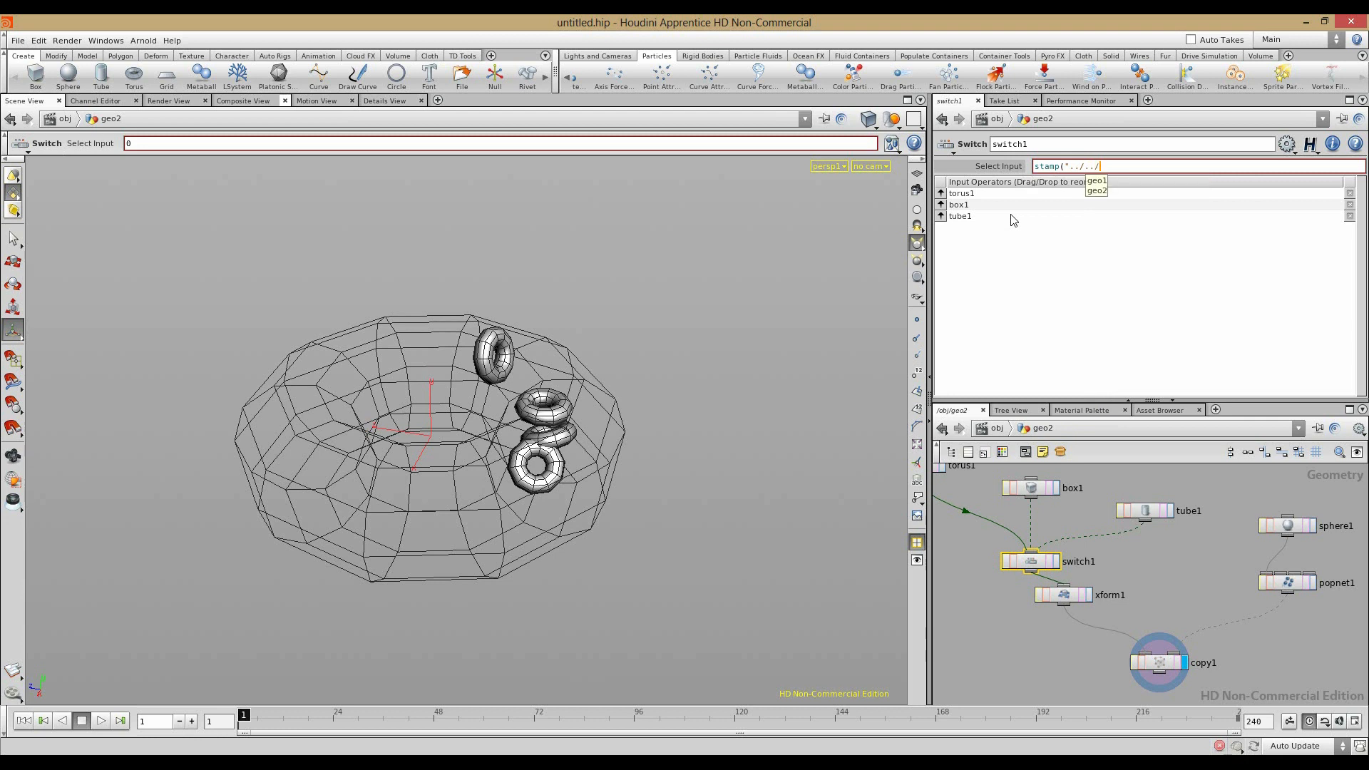
text(copy1","ob)
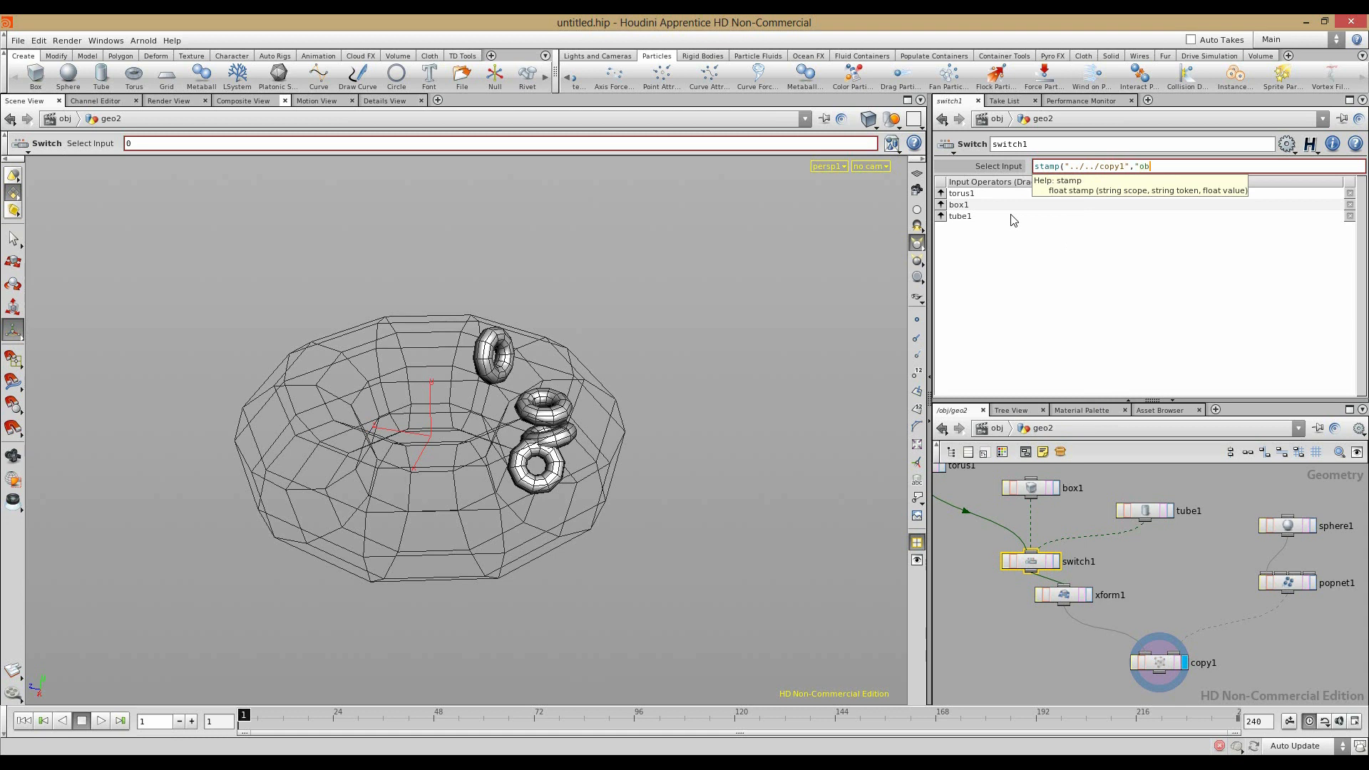
text(cts)
text(",0))
key(Return)
Step: Play back the stamped copies, stop the animation and inspect the node information of switch1
click(996, 656)
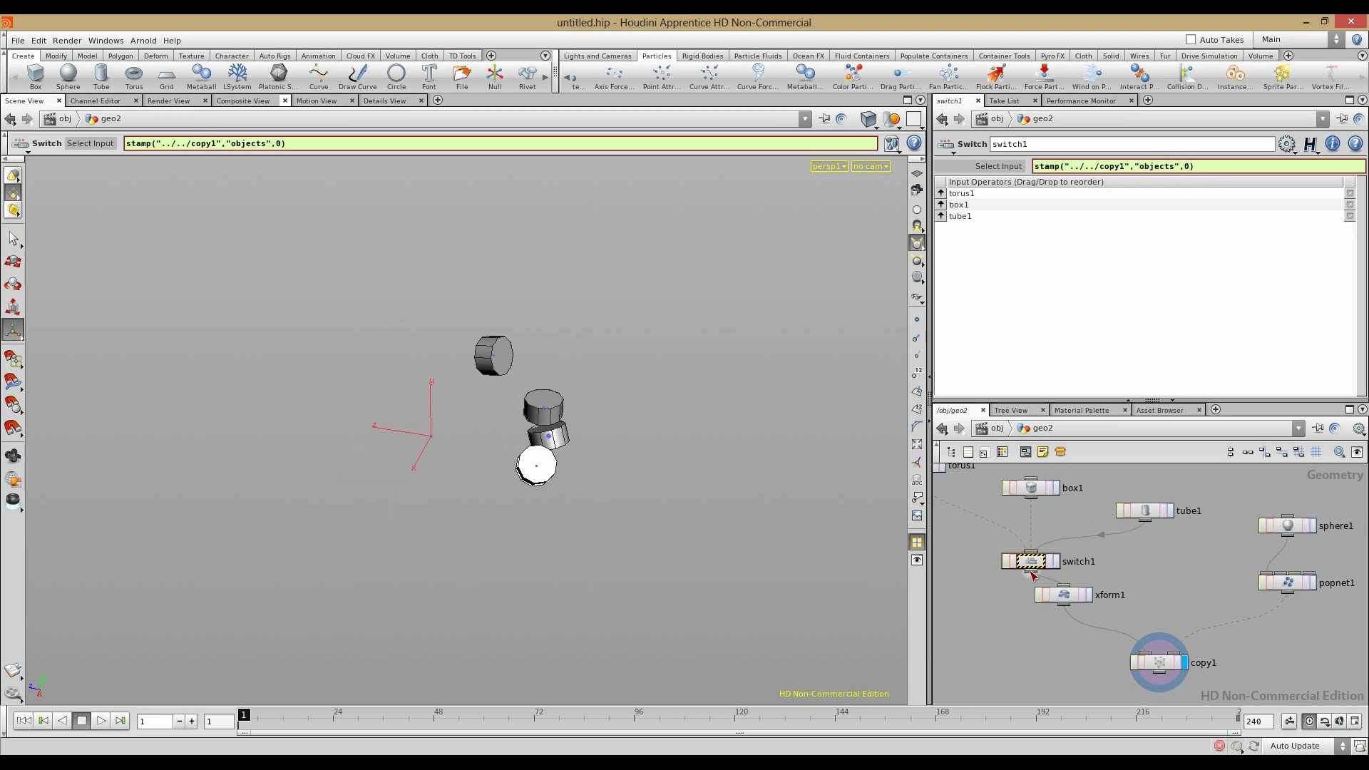
click(101, 720)
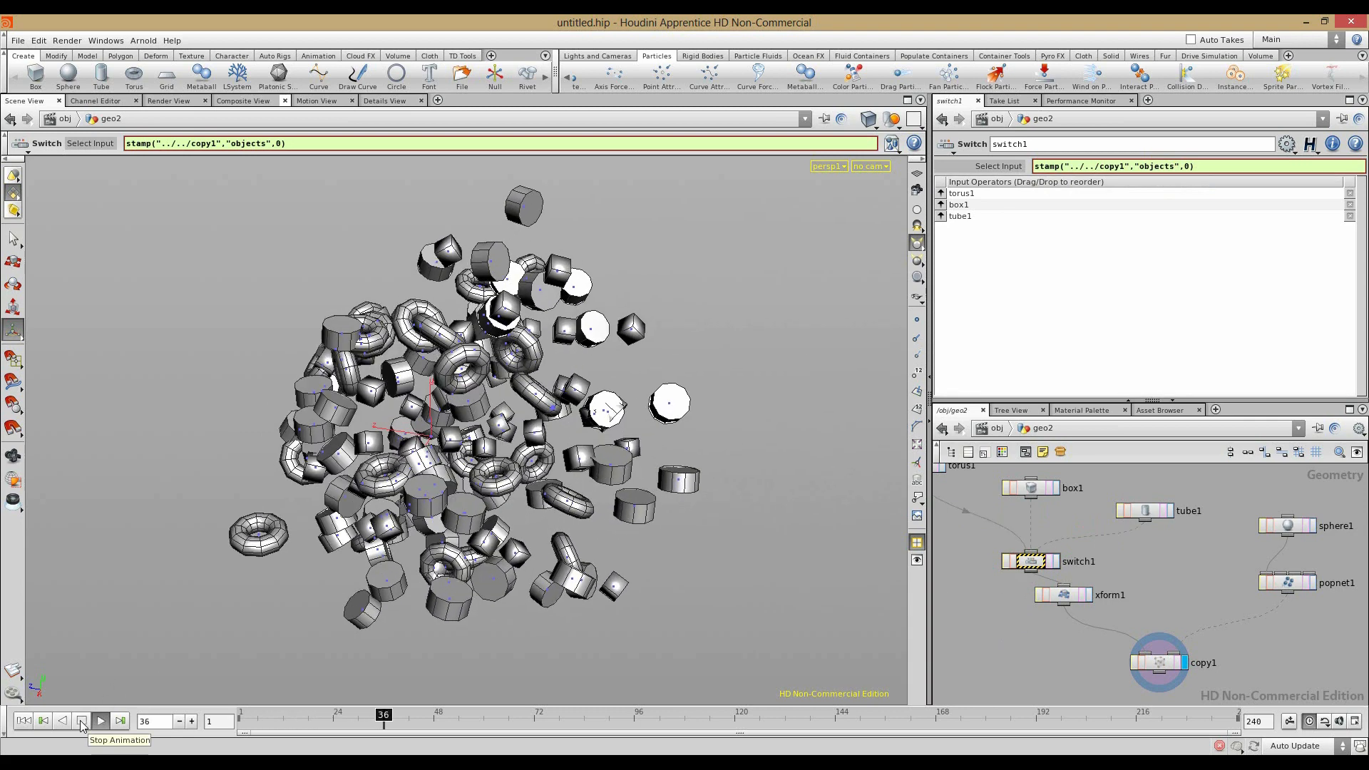
middle_click(1037, 566)
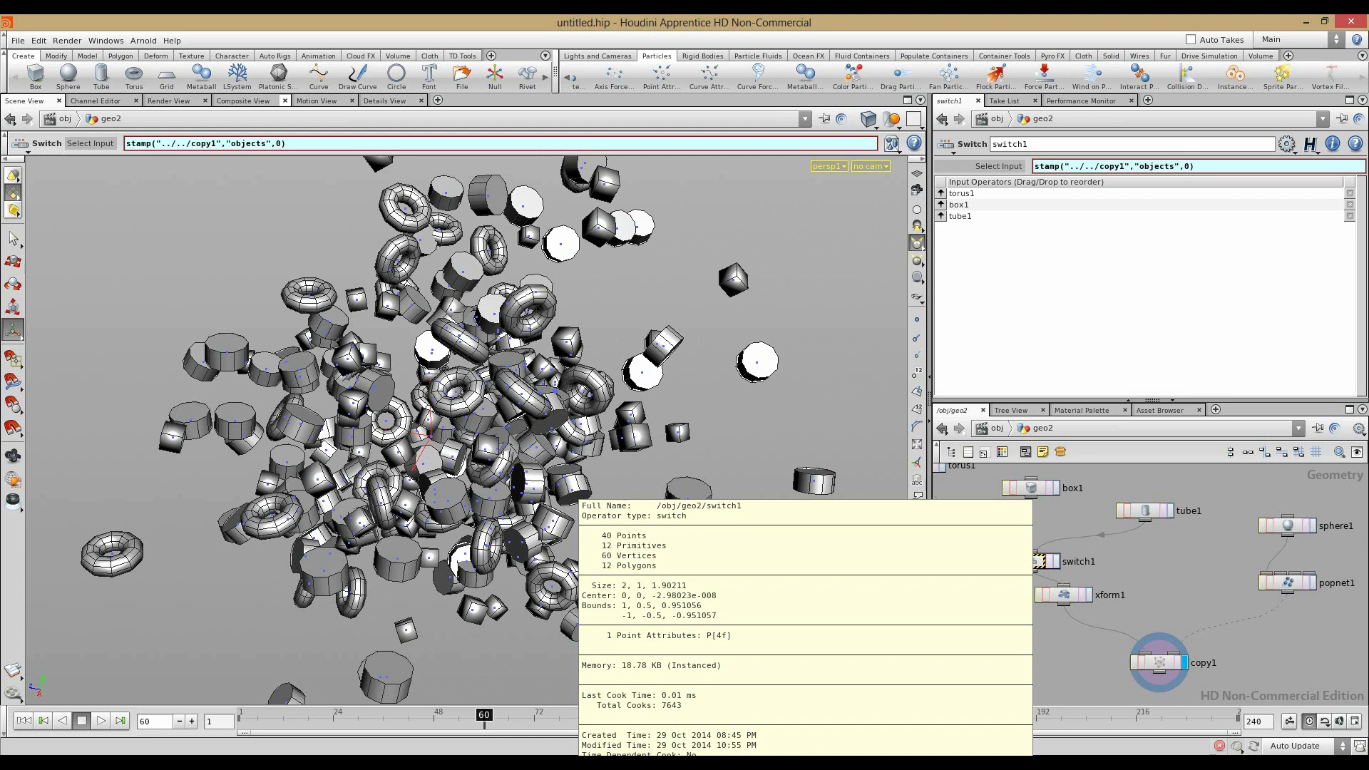
Step: Delete the geo1 object at the scene level, return to the geo2 network and rewind to frame 1
click(996, 429)
click(1042, 527)
click(1058, 552)
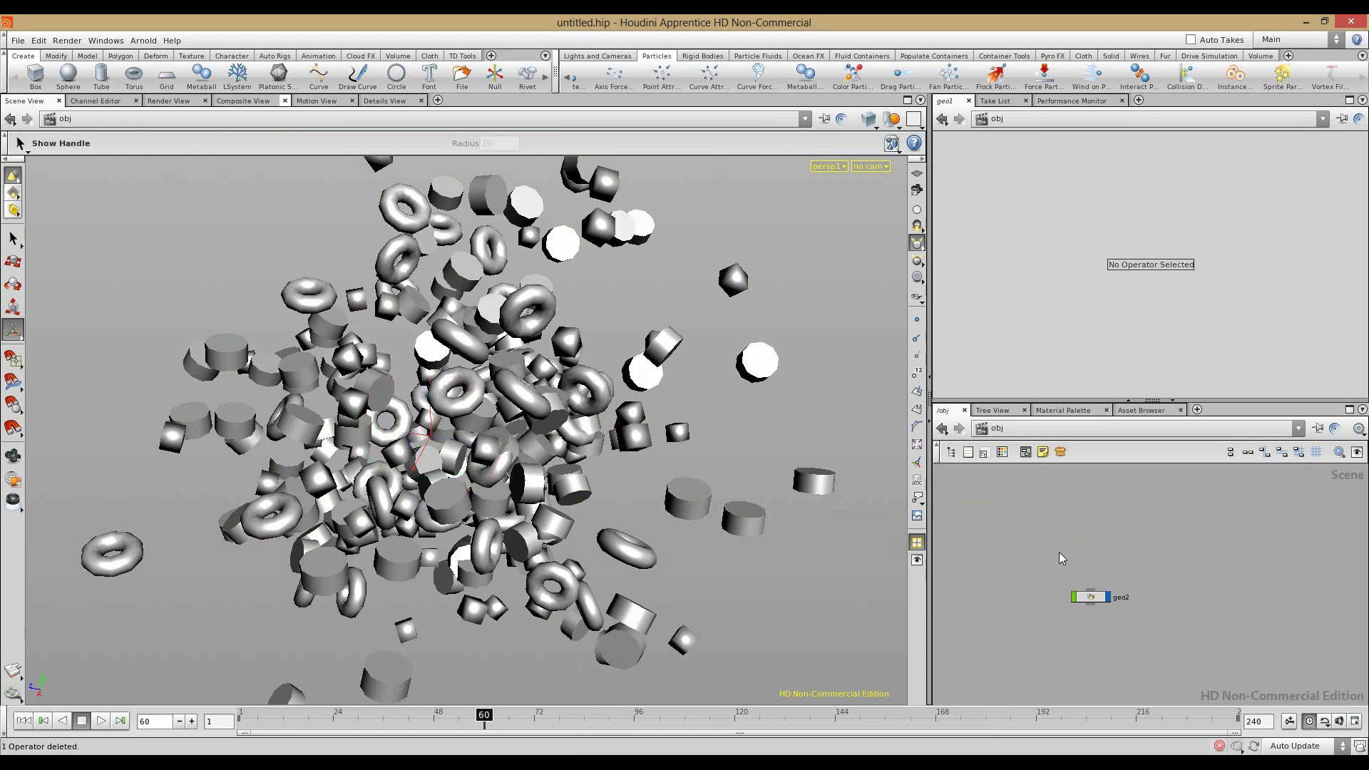
double_click(1093, 598)
click(1019, 609)
click(23, 721)
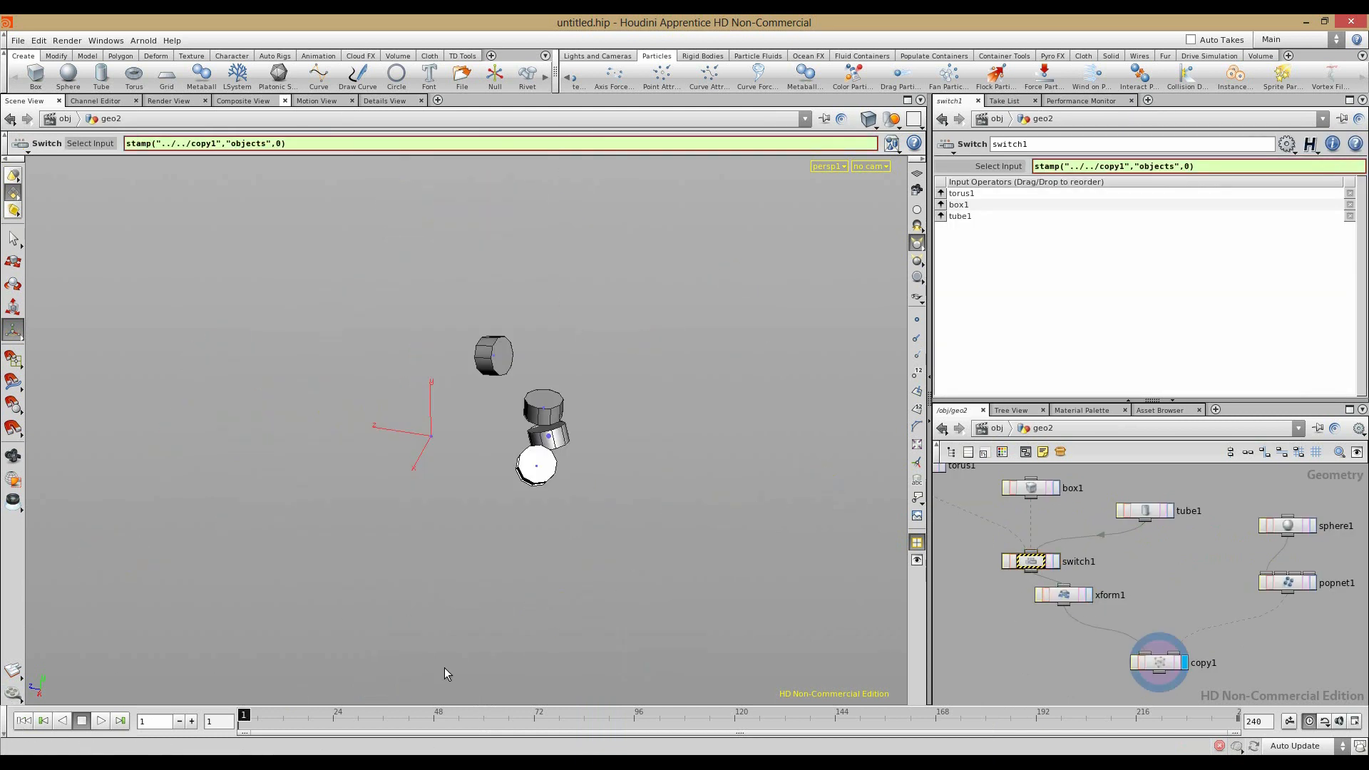
Step: Shorten the node path in switch1's Select Input so the expression reads stamp("../copy1","objects",0)
click(1036, 565)
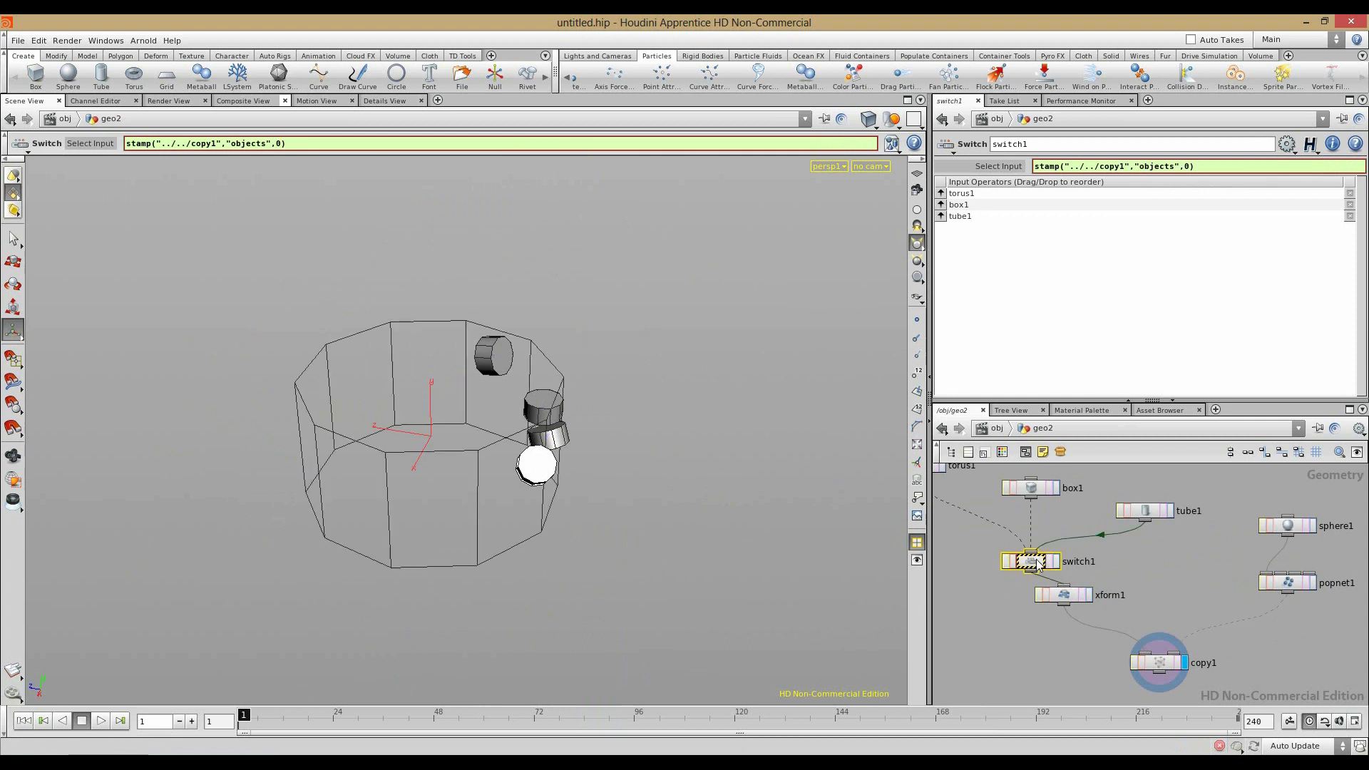
middle_click(1037, 563)
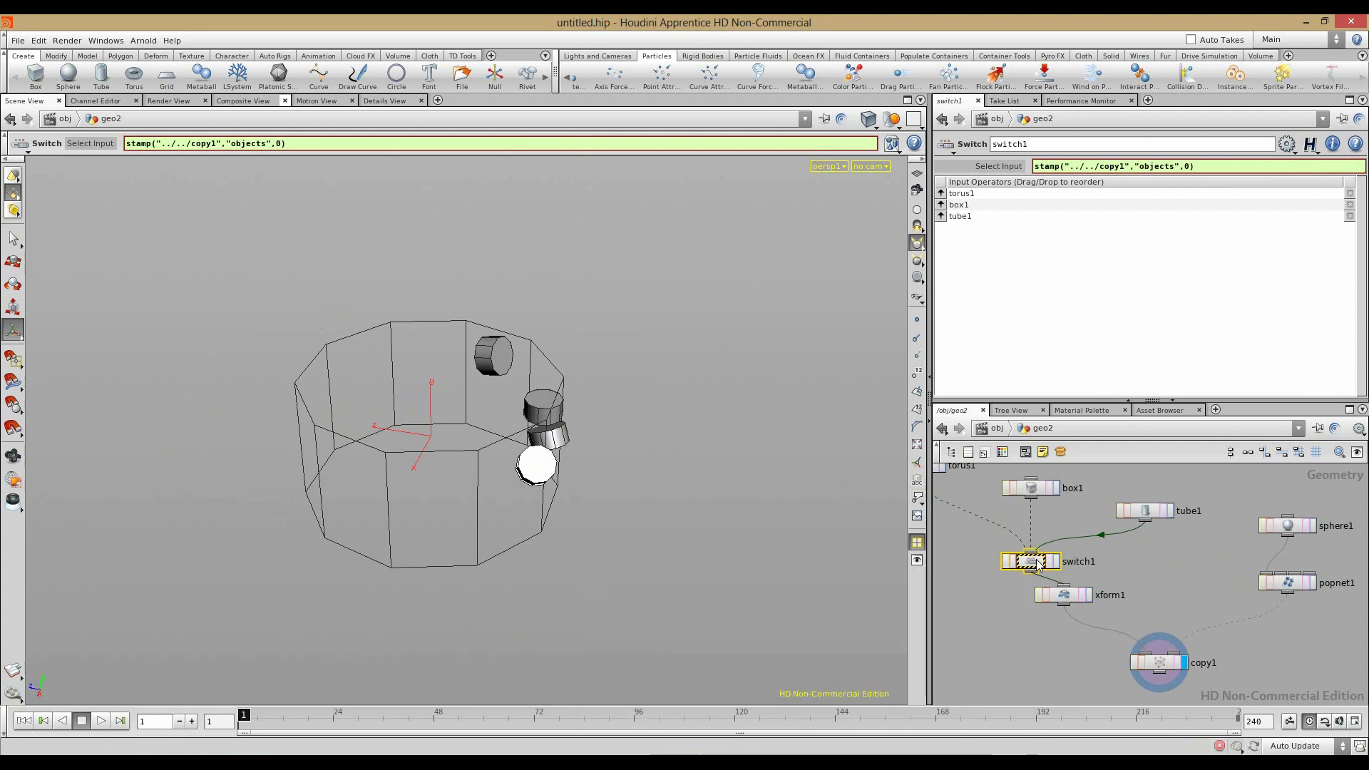
drag(1082, 165, 1072, 166)
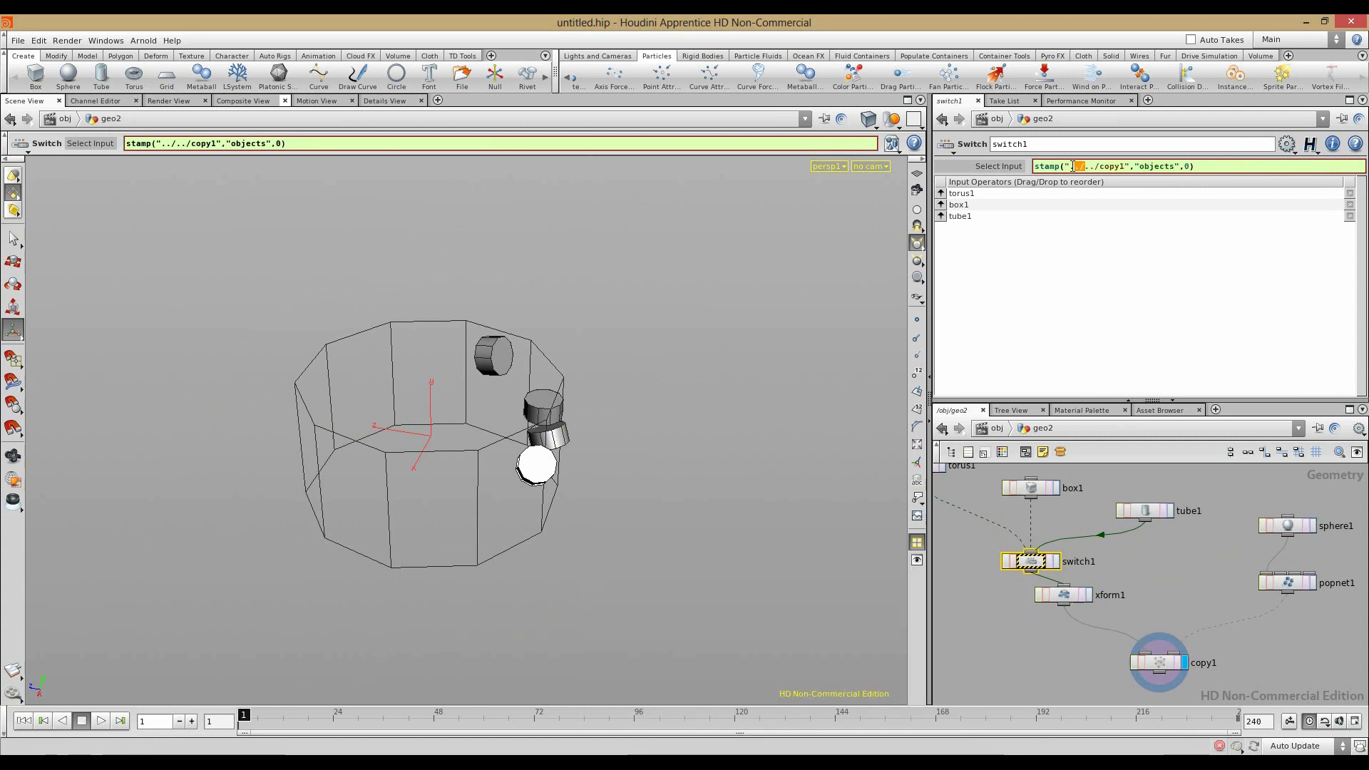
key(BackSpace)
key(Return)
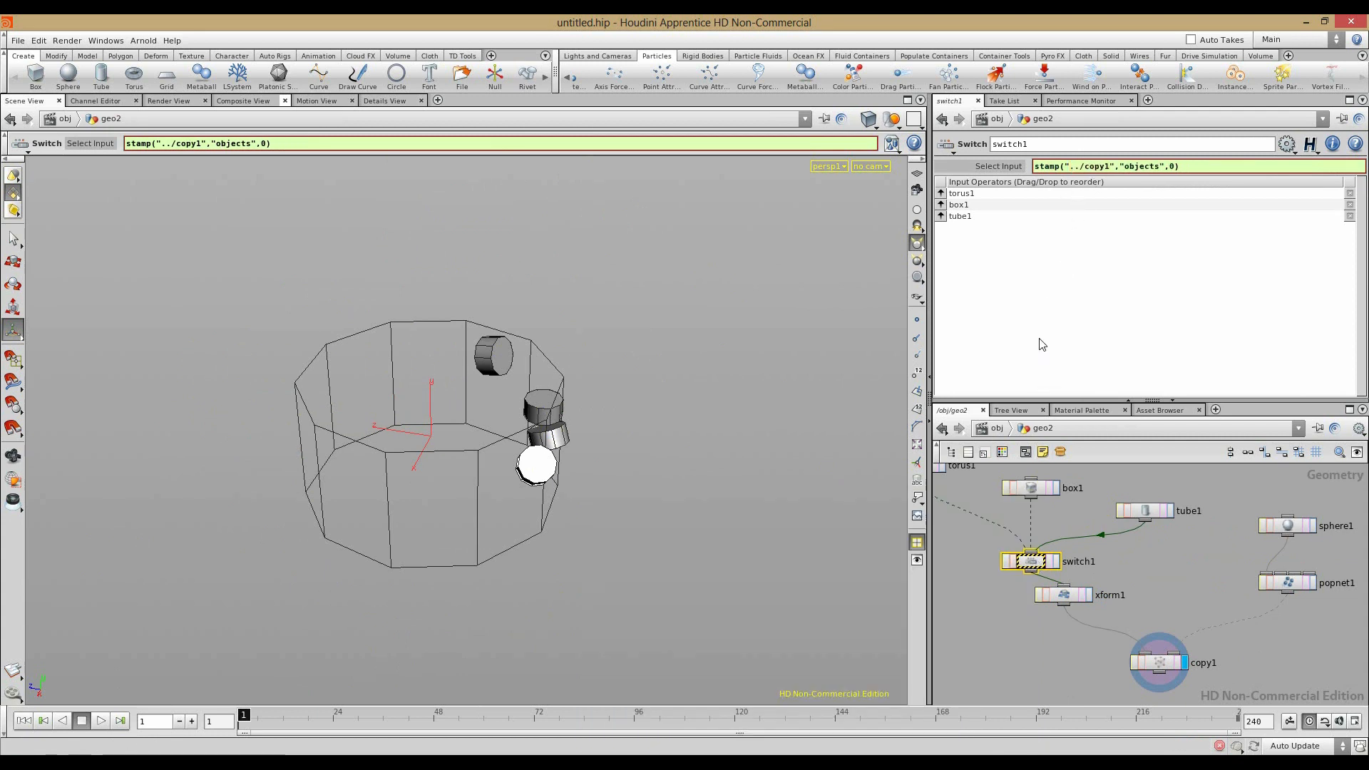
Step: Play back the mixed torus, box and tube copies, stop at frame 68 and examine them closely from another angle
click(100, 721)
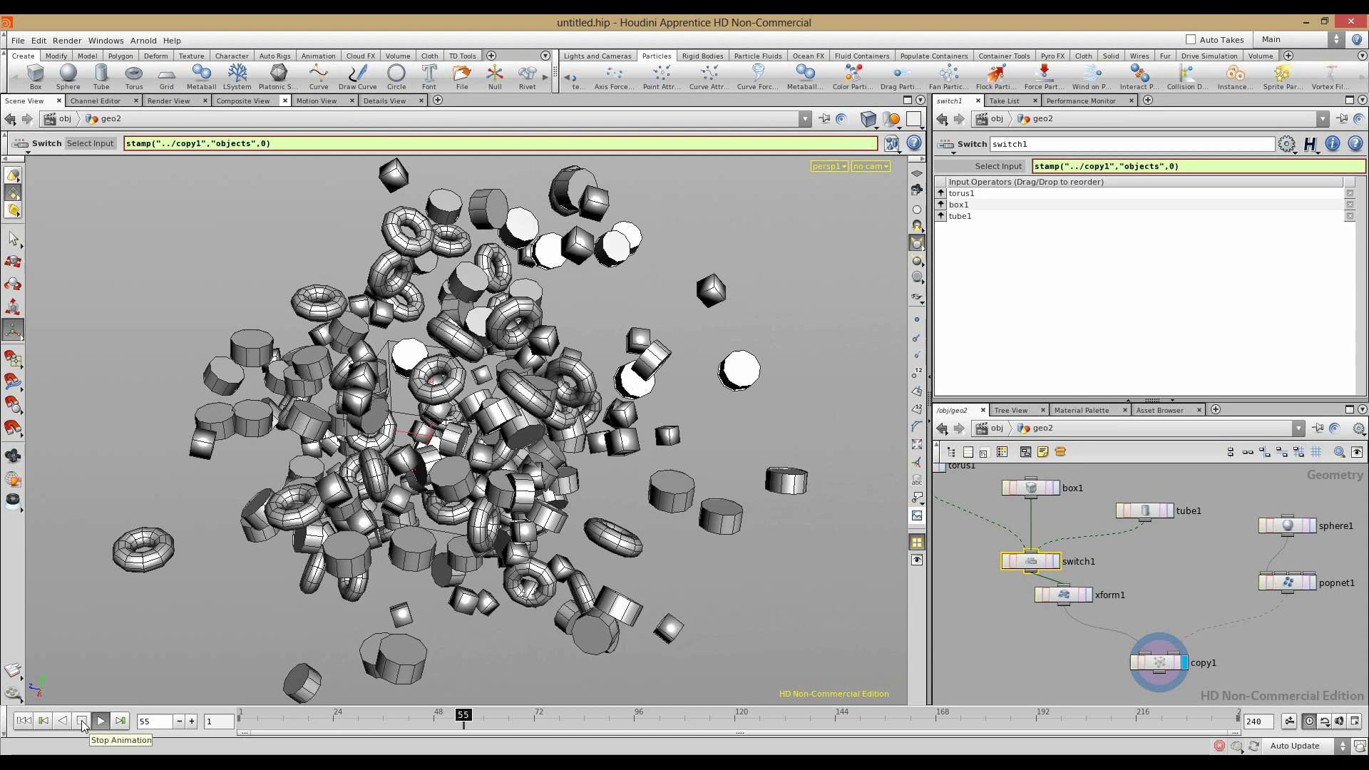
click(82, 721)
alt+drag(524, 529, 642, 536)
drag(429, 465, 645, 548)
key(Return)
alt+right_drag(645, 548, 547, 508)
click(991, 626)
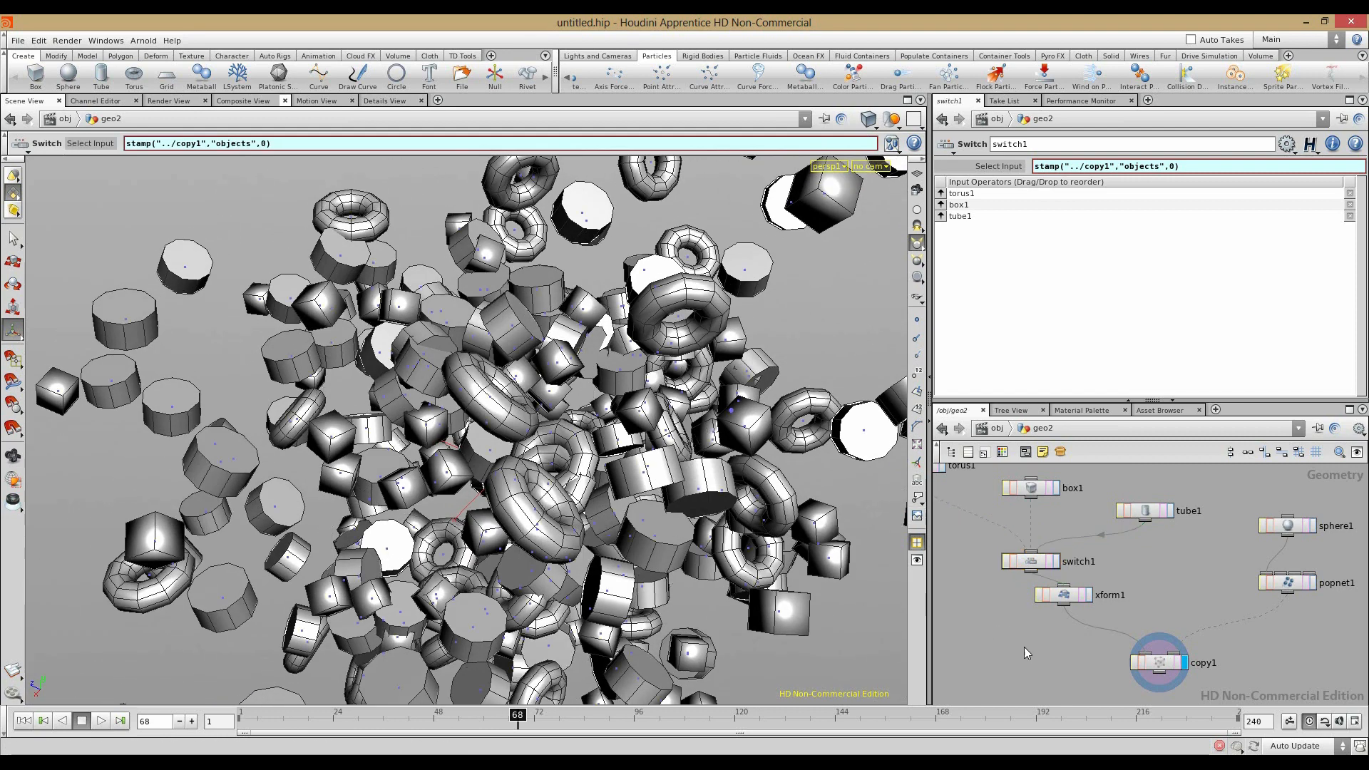
Step: Add a Color node to the geo2 network beside copy1
middle_drag(1024, 647, 1055, 547)
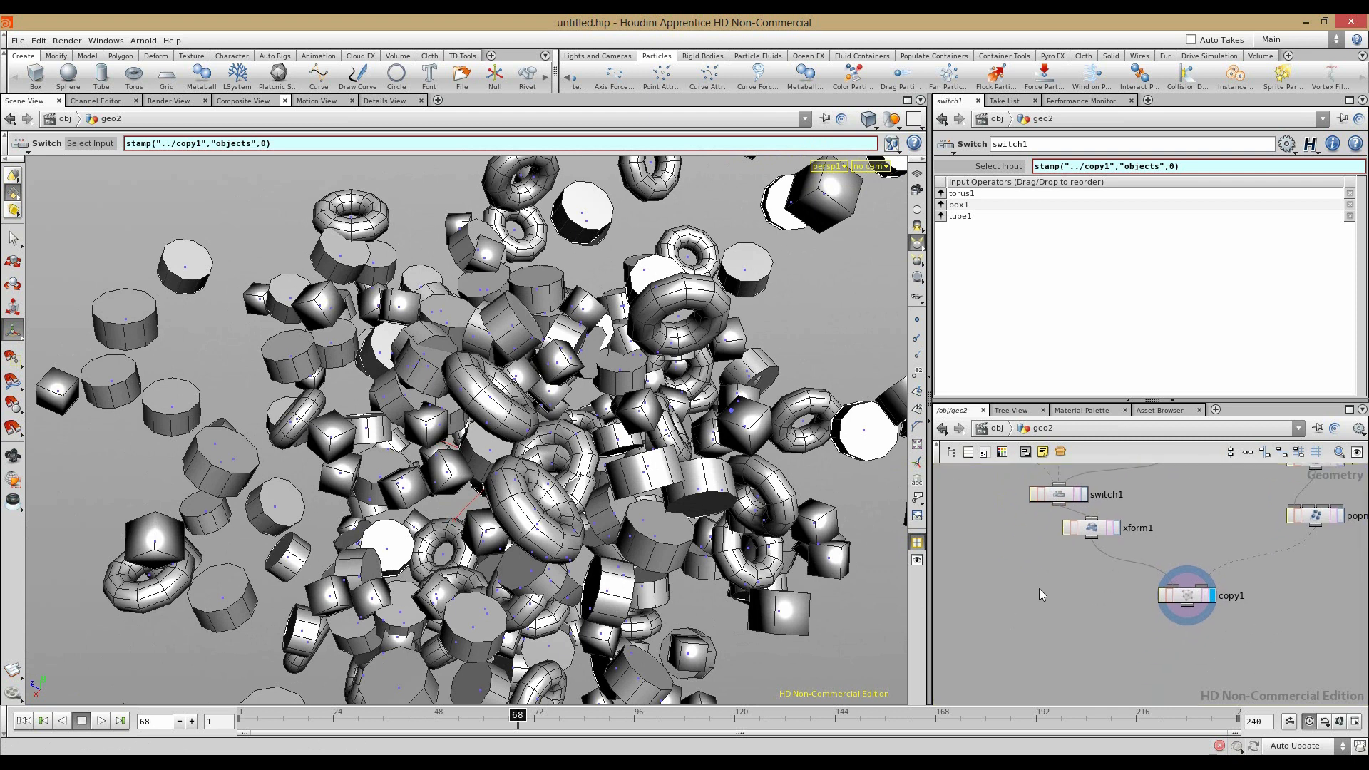
key(Tab)
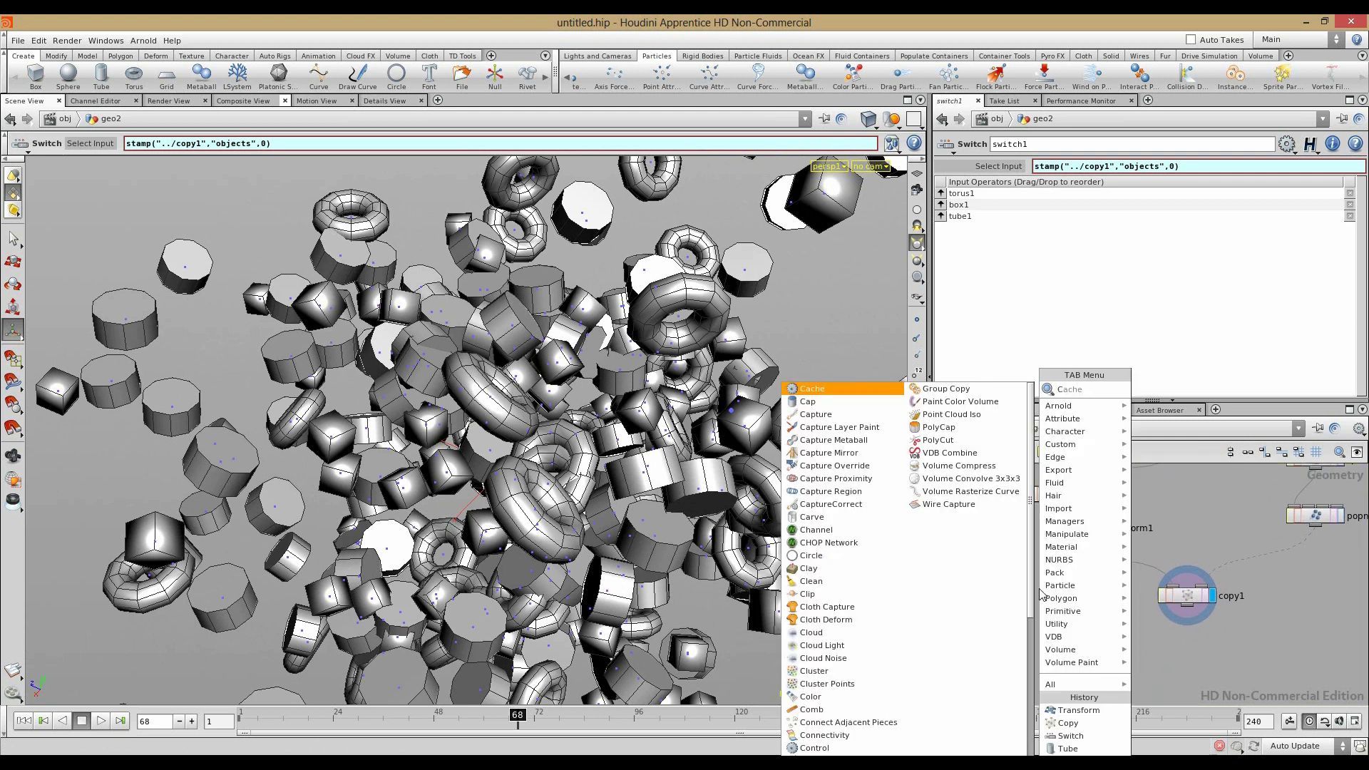
text(Color)
click(1164, 396)
click(1041, 622)
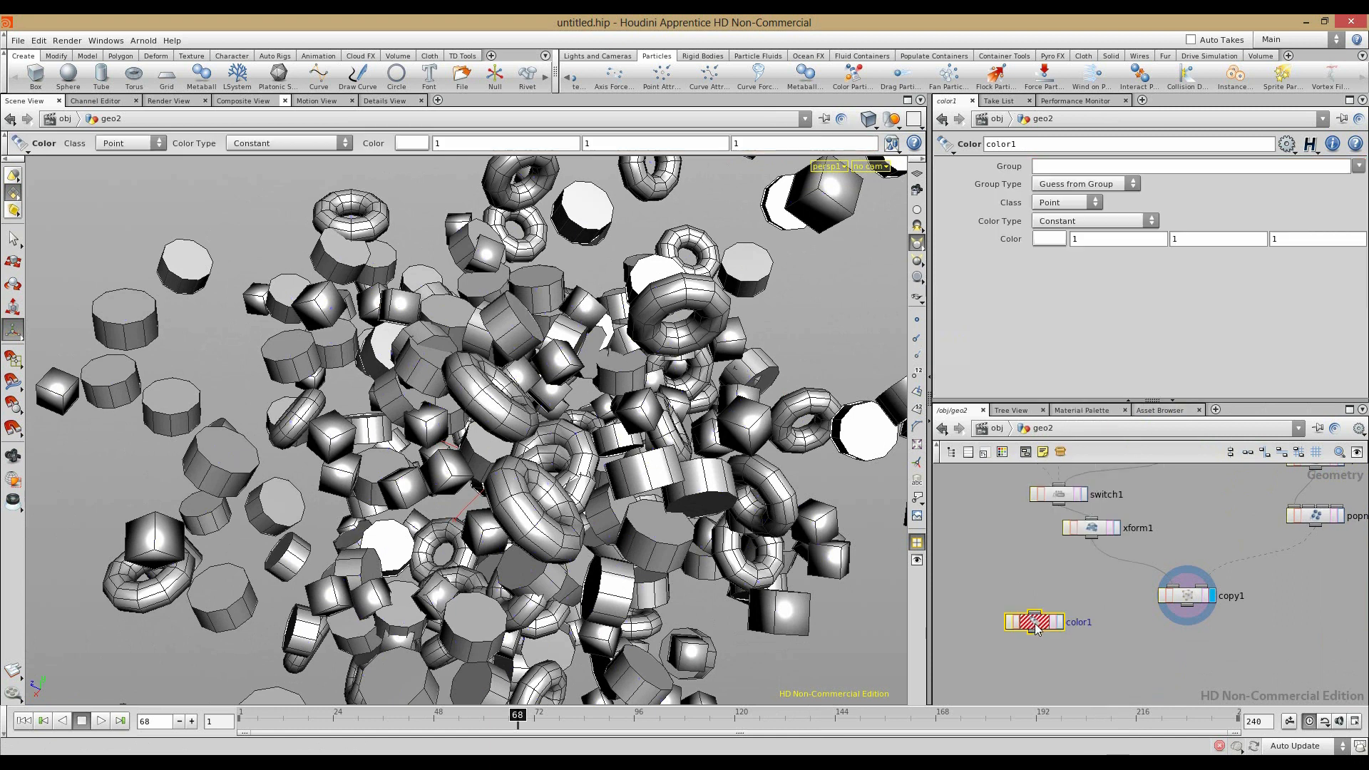
Step: Place color1 below the Copy node and connect copy1's output to its input
middle_drag(1079, 565, 998, 540)
drag(977, 604, 1091, 661)
middle_drag(1028, 593, 1002, 552)
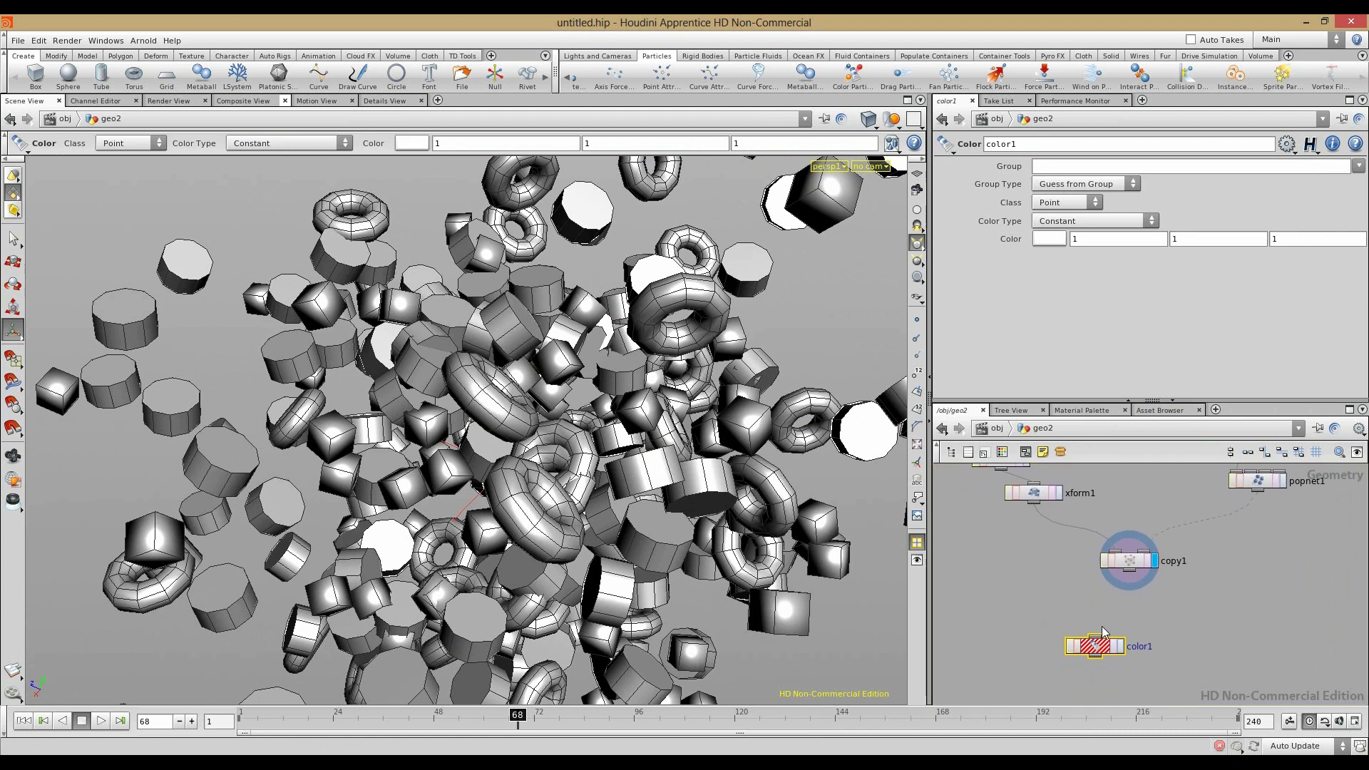
drag(1097, 634, 1129, 570)
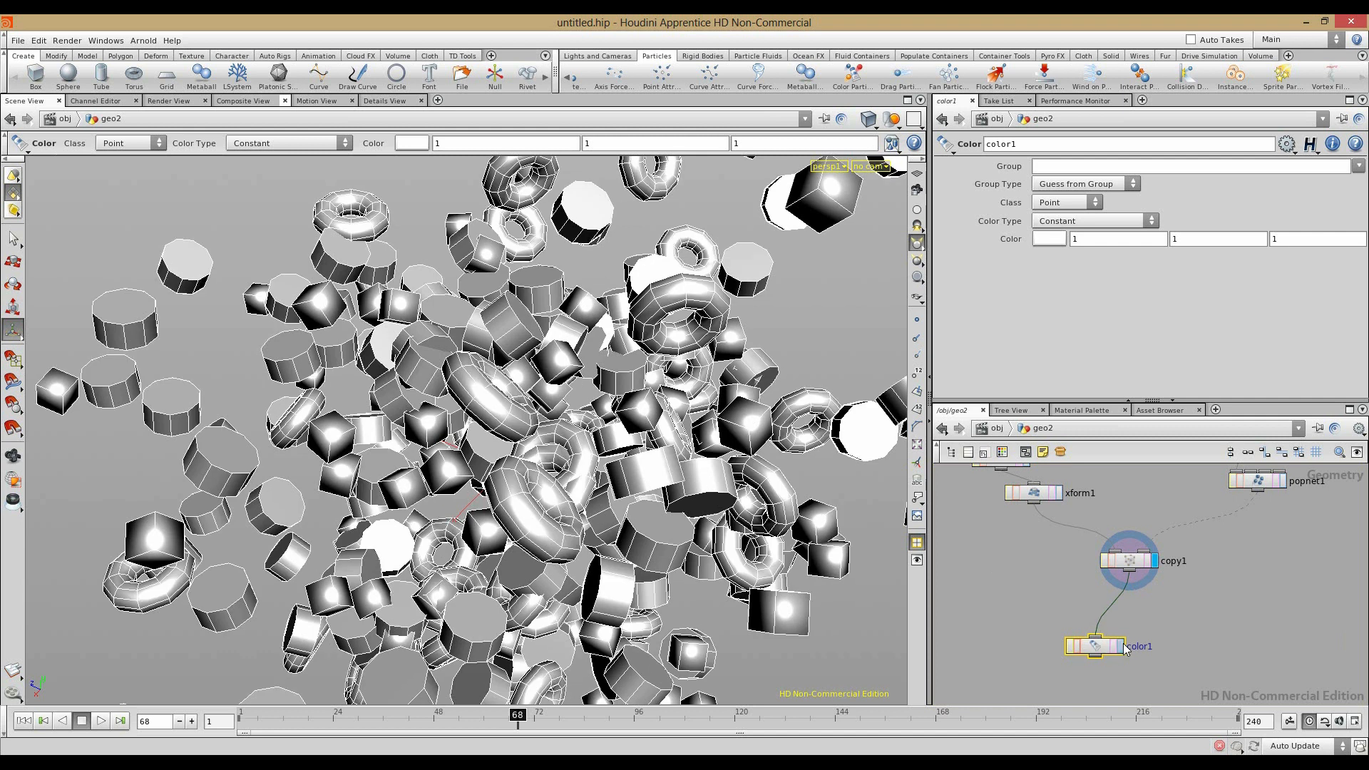
Step: Display color1 and set its constant color to dark red with RGB values 0.684, 0, 0
click(1120, 646)
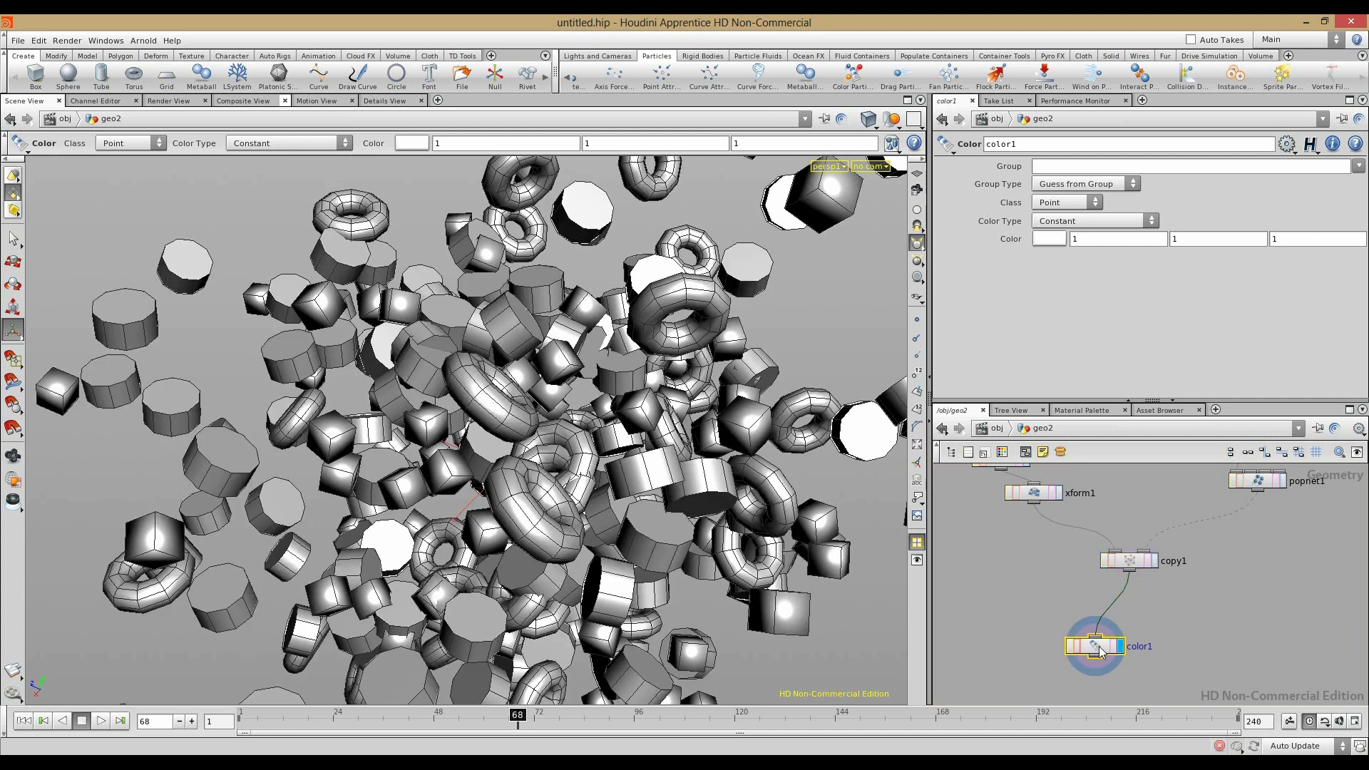
click(1042, 242)
drag(1045, 212, 1209, 211)
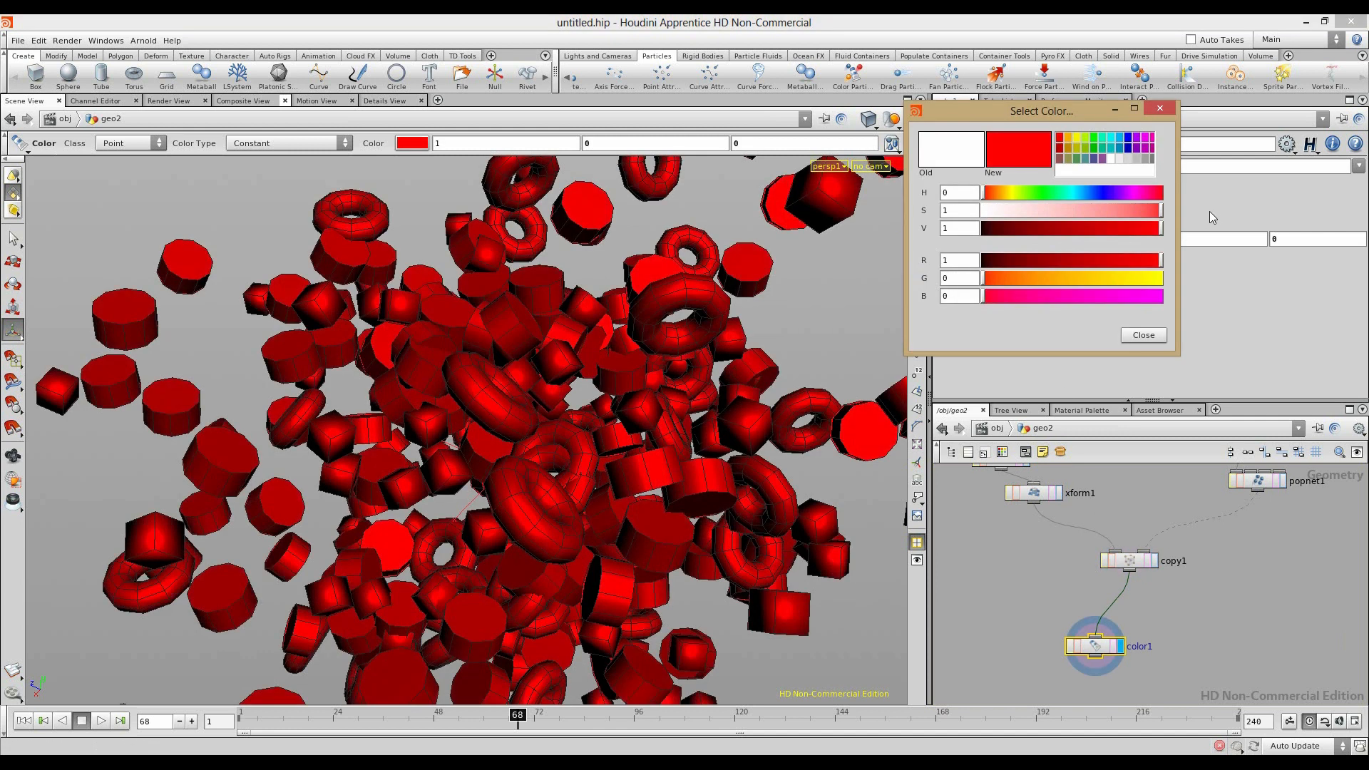
click(1104, 228)
click(956, 536)
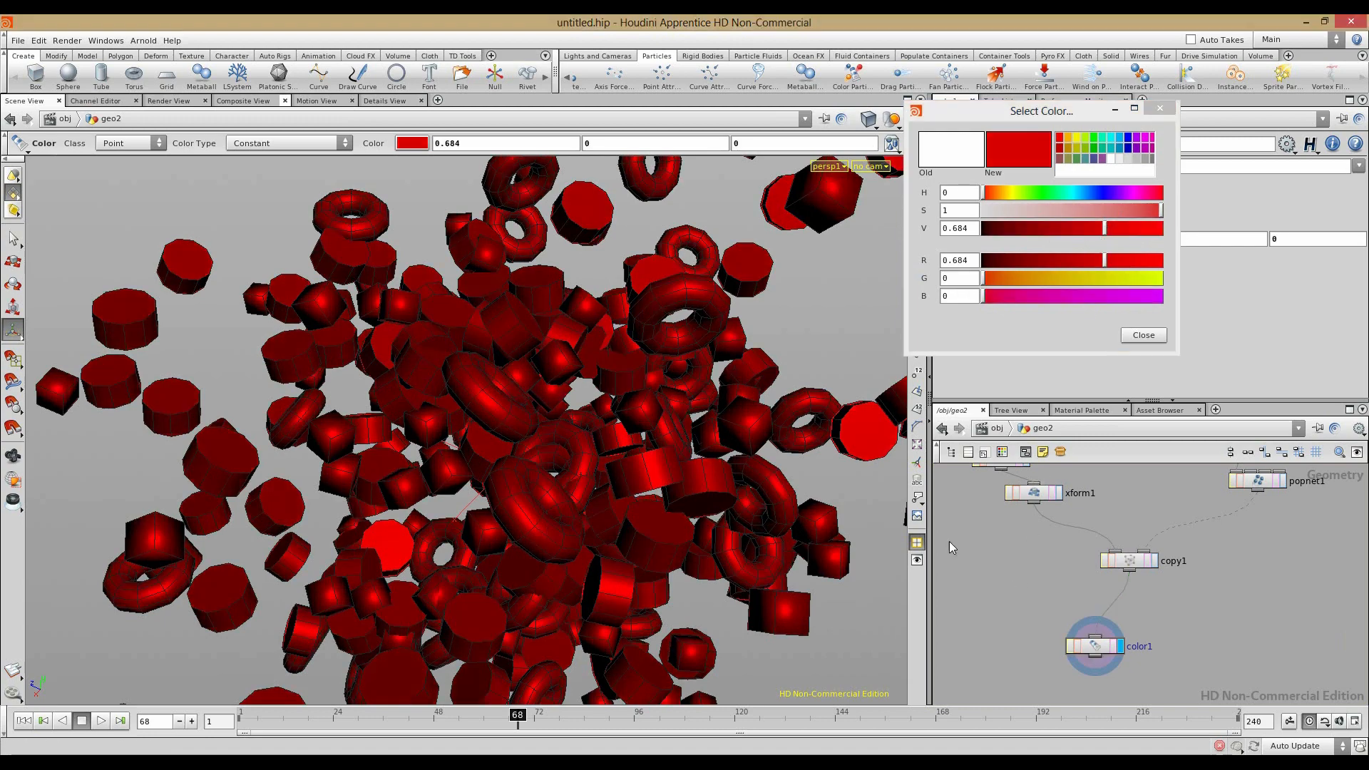
scroll(514, 449, down, 4)
alt+drag(492, 435, 338, 455)
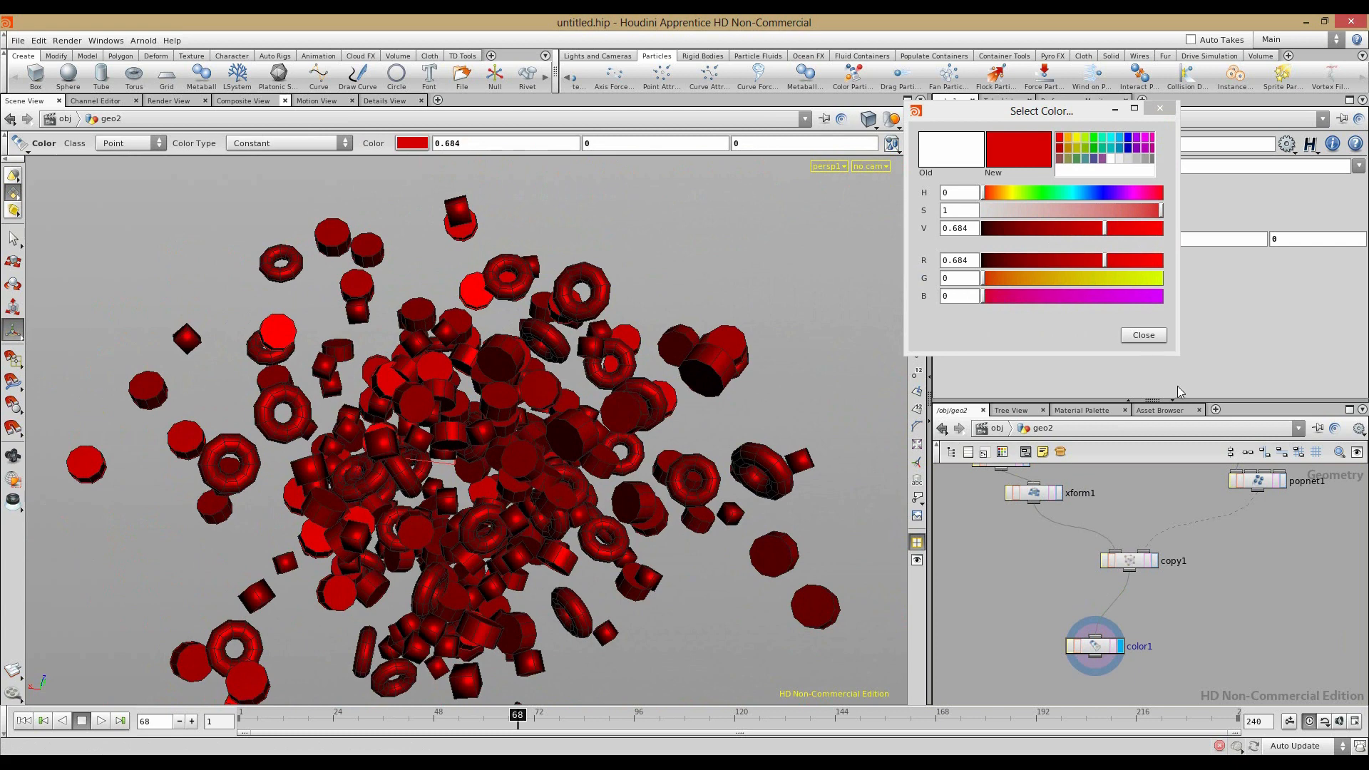
click(1143, 335)
Step: Insert separate Color nodes between switch1 and each of torus1, box1 and tube1, and lay out the network neatly
alt+drag(513, 500, 428, 428)
scroll(470, 484, down, 4)
alt+right_drag(427, 428, 620, 488)
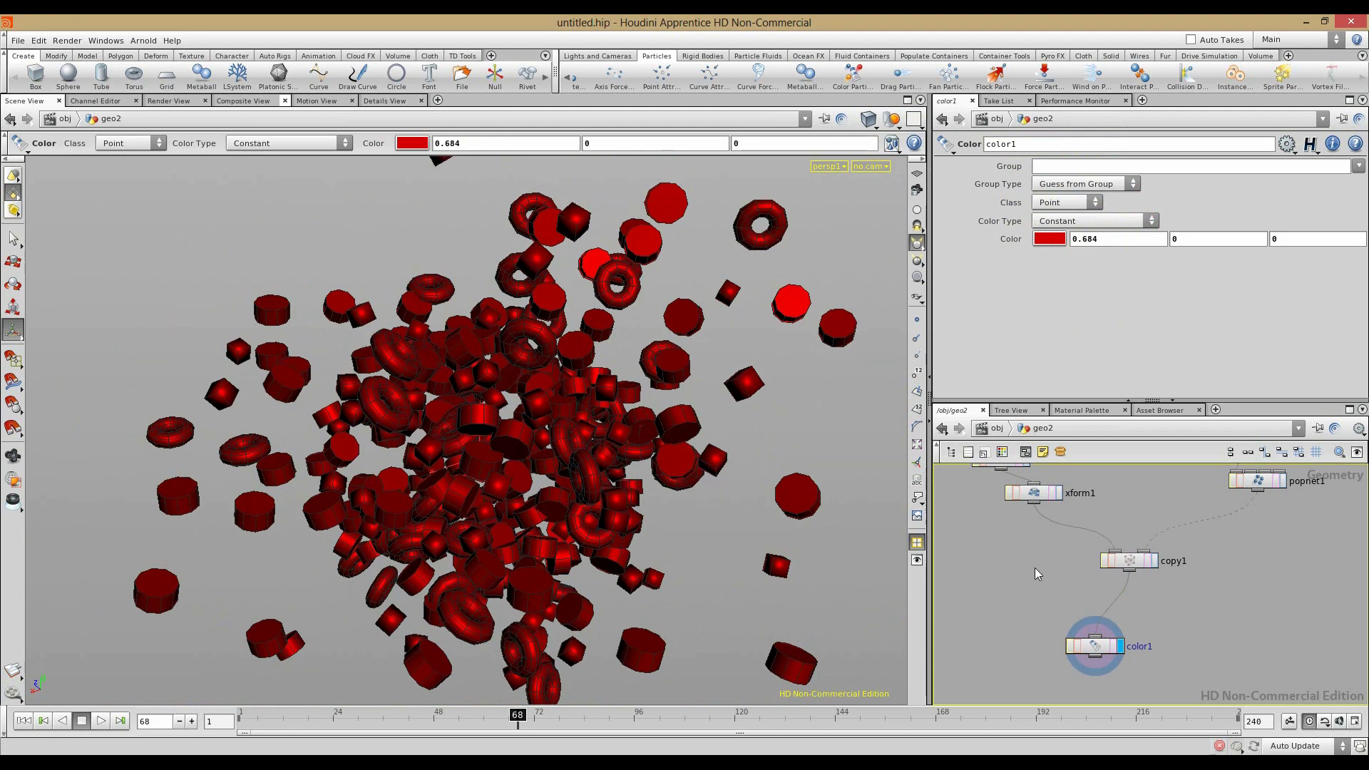
middle_drag(1035, 571, 1008, 611)
alt+drag(602, 389, 565, 448)
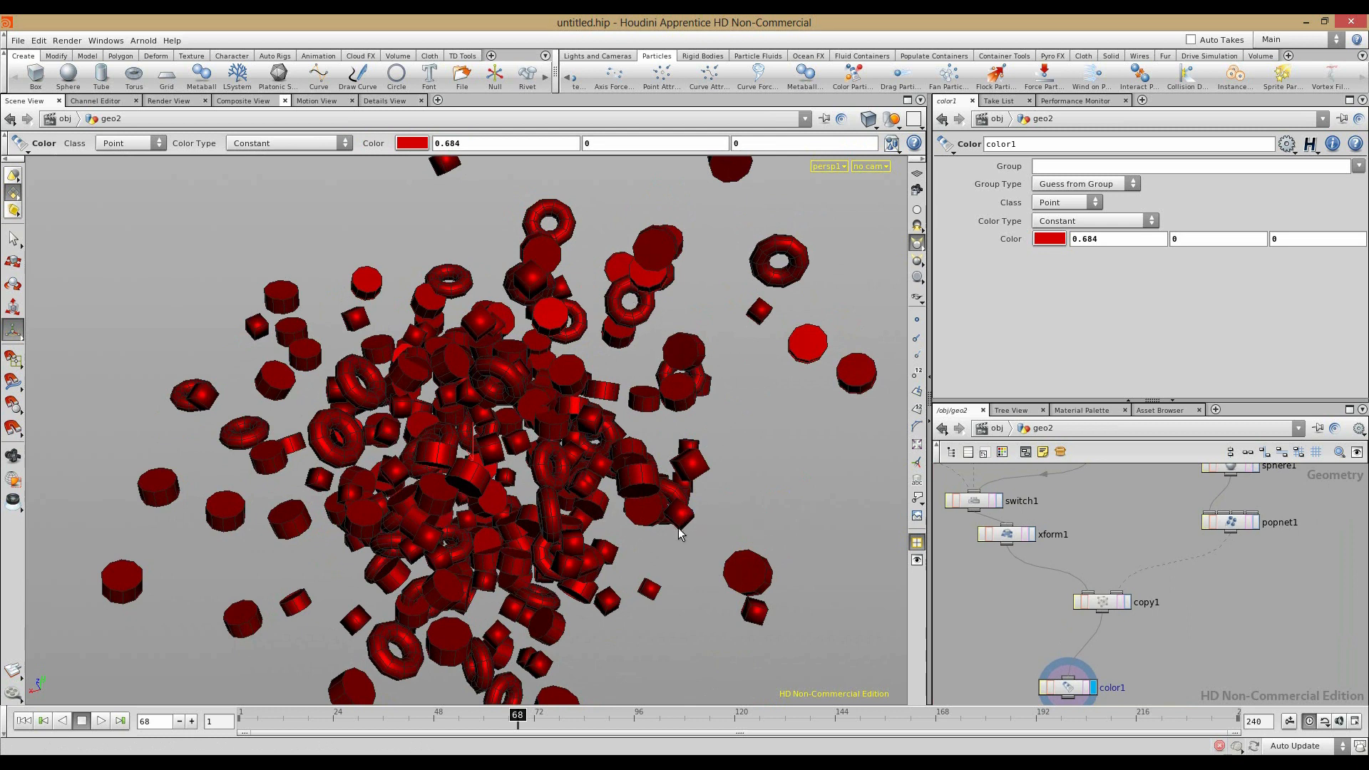
middle_drag(1081, 603, 1209, 555)
right_drag(1072, 540, 1091, 603)
mouse_move(1098, 624)
middle_down()
mouse_move(1095, 671)
mouse_move(1118, 642)
middle_up()
drag(1125, 690, 1115, 550)
right_click(1143, 657)
click(1153, 668)
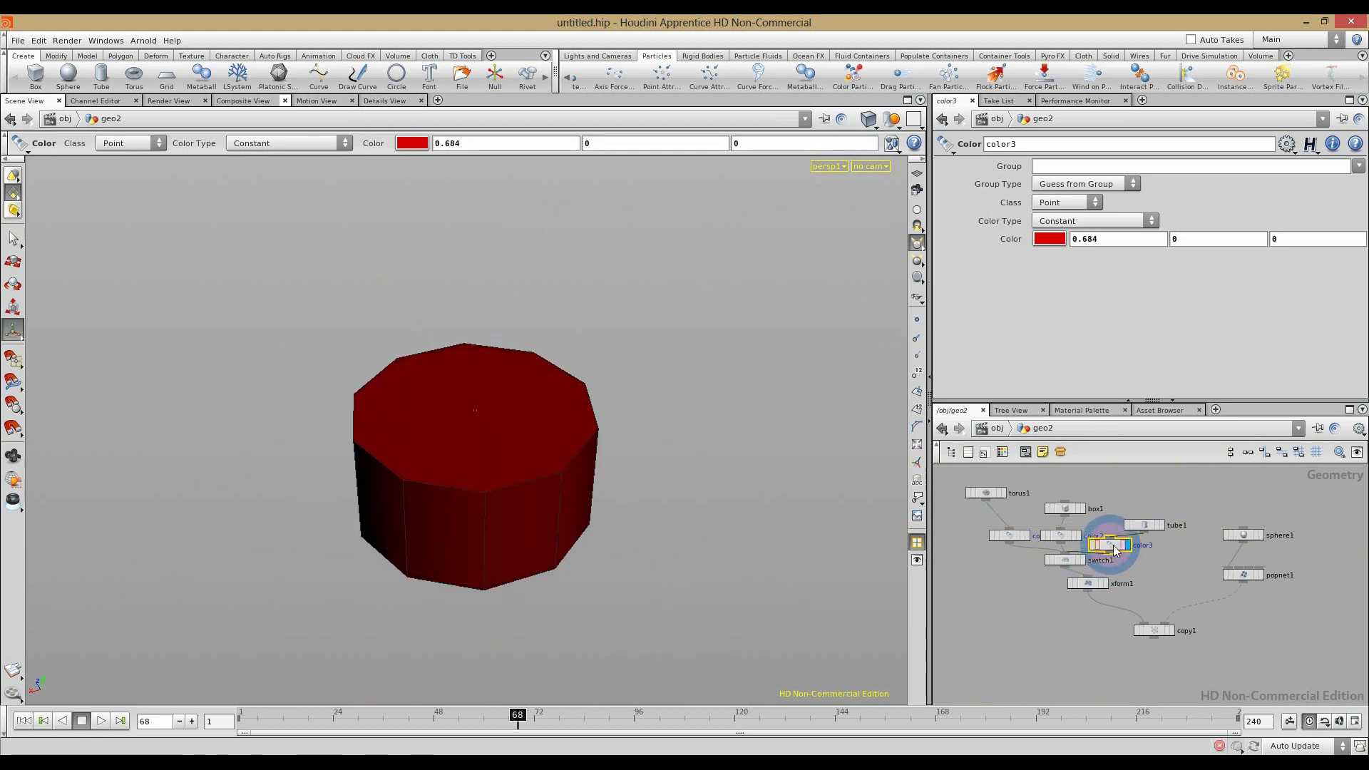
key(l)
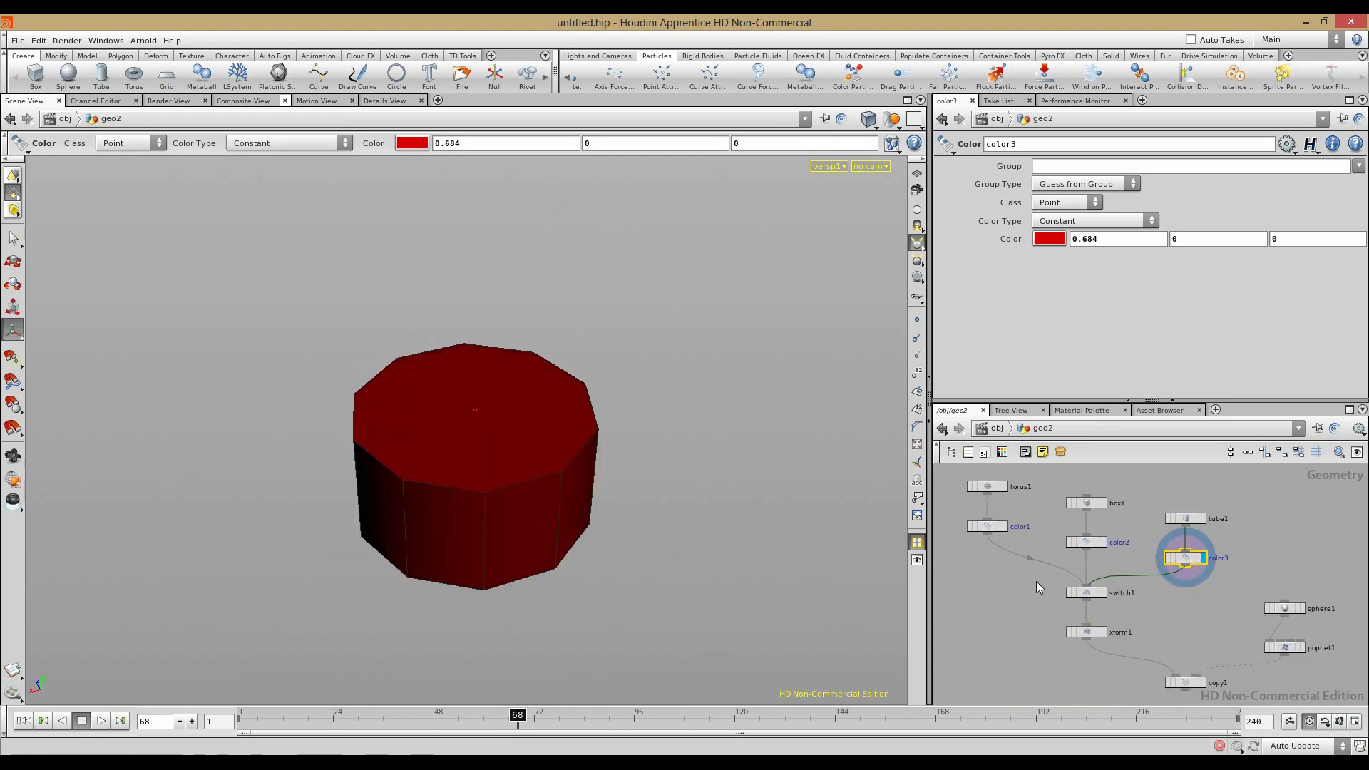
Step: Change color2 below box1 to a yellow with a hue of about 53
click(993, 527)
click(1087, 542)
click(1049, 239)
drag(1044, 193, 1008, 193)
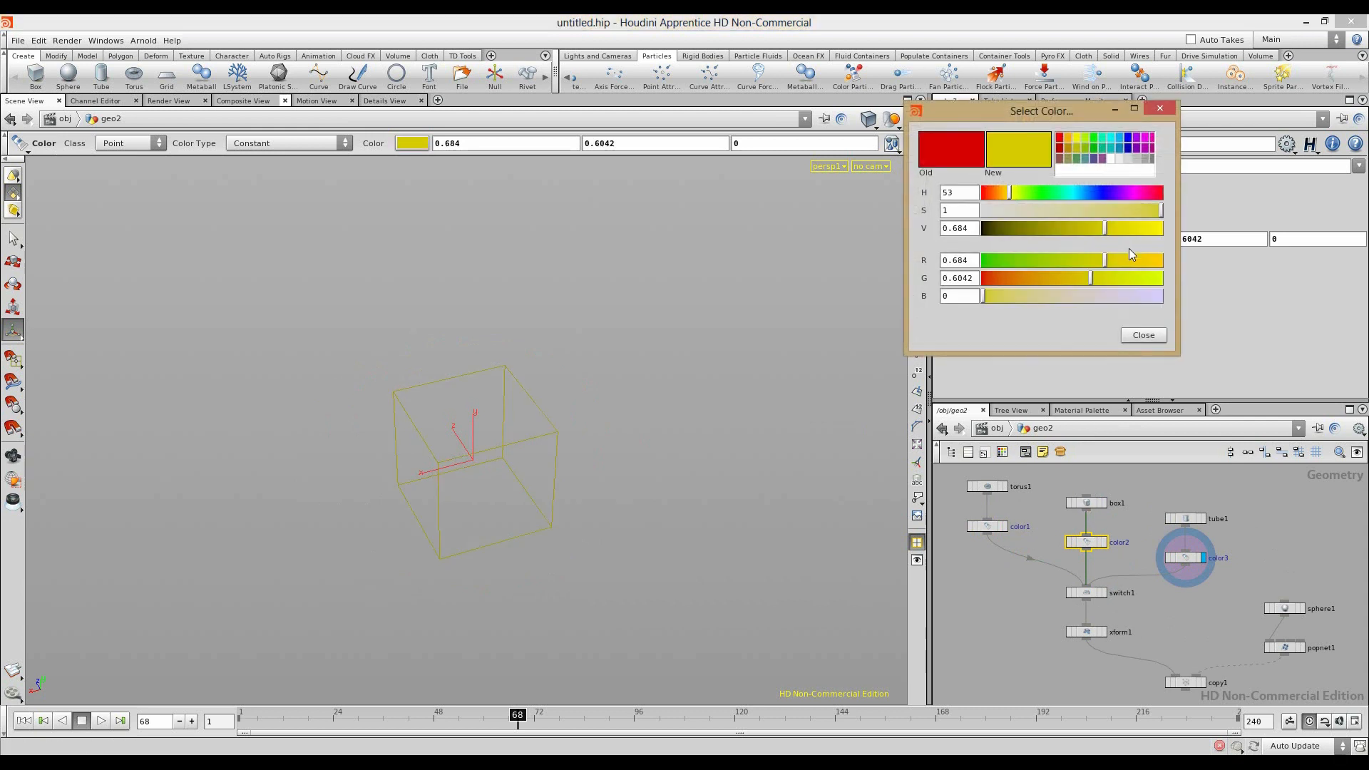
click(1221, 495)
click(1122, 229)
Step: Make color3 below tube1 purple by raising its blue value to 0.912
click(1189, 564)
drag(984, 296, 1145, 298)
click(1266, 525)
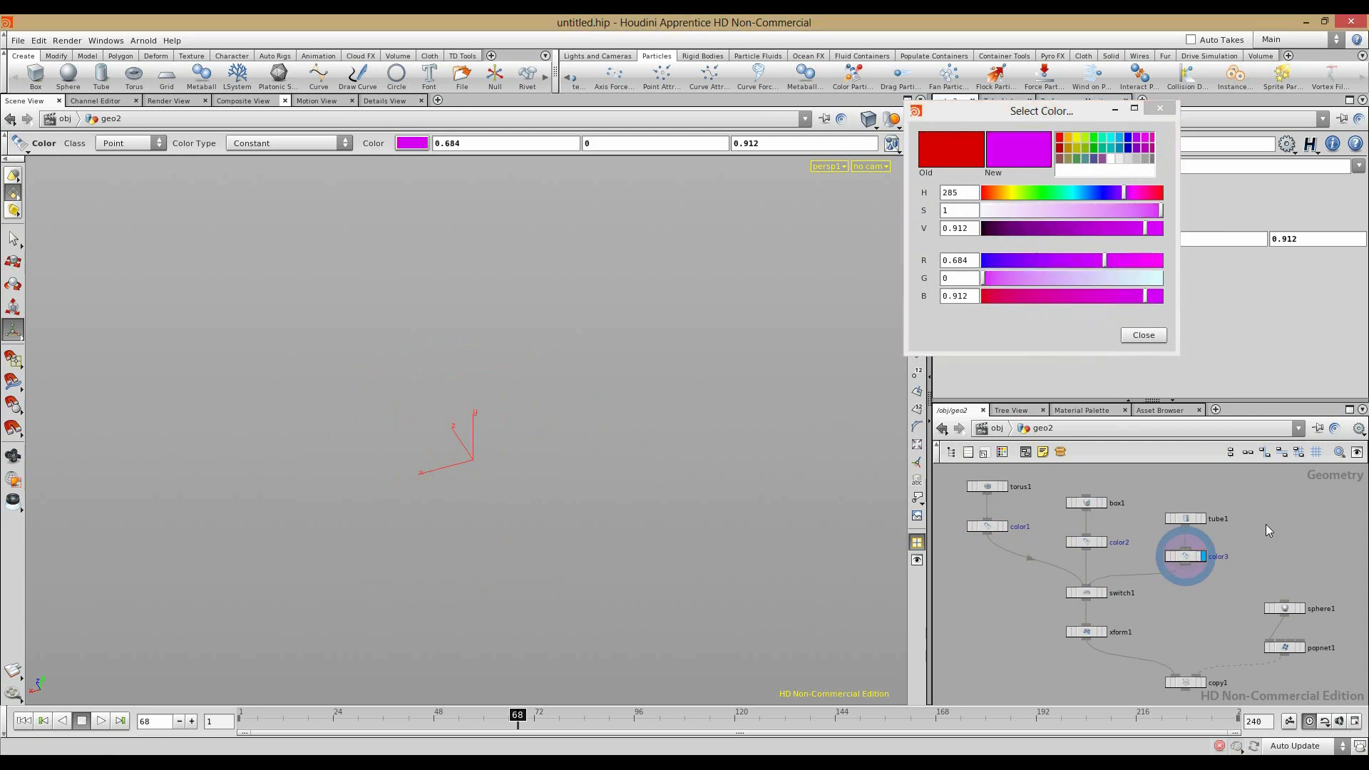
Step: Display copy1 and examine the red, yellow and purple copies from another angle
click(1201, 683)
alt+drag(785, 503, 702, 466)
alt+right_drag(817, 456, 783, 467)
drag(782, 467, 704, 446)
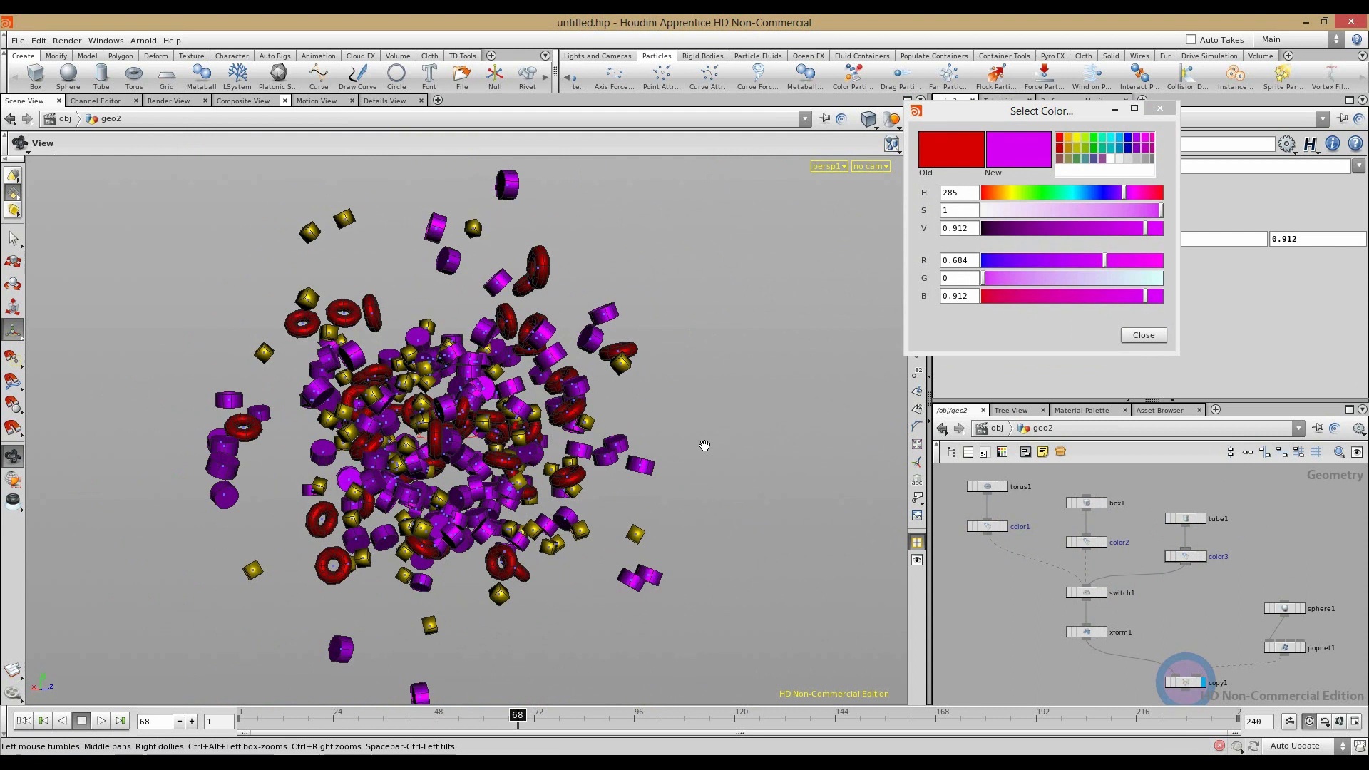
middle_drag(1020, 642, 992, 605)
click(1145, 338)
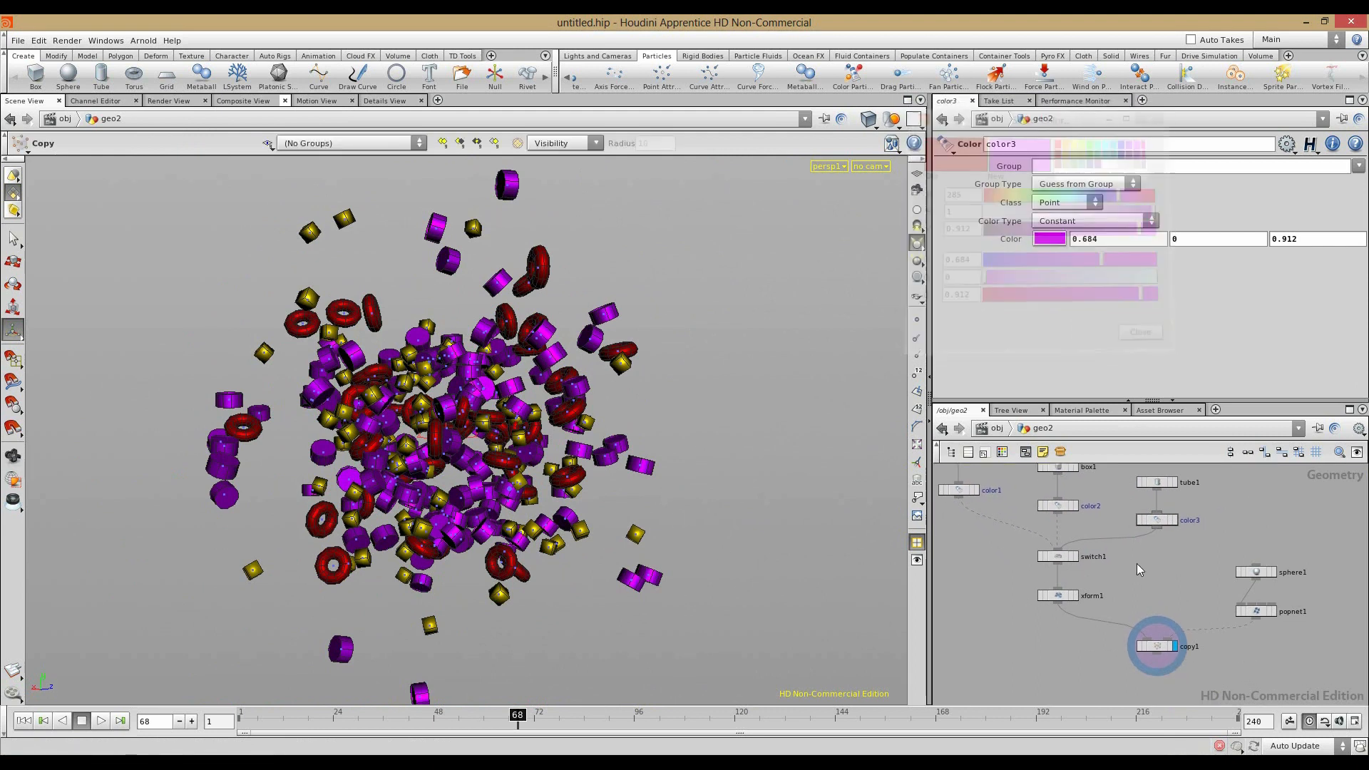
Step: Select copy1 to show its stamp settings and scrub the animation back to the start
scroll(1139, 627, up, 2)
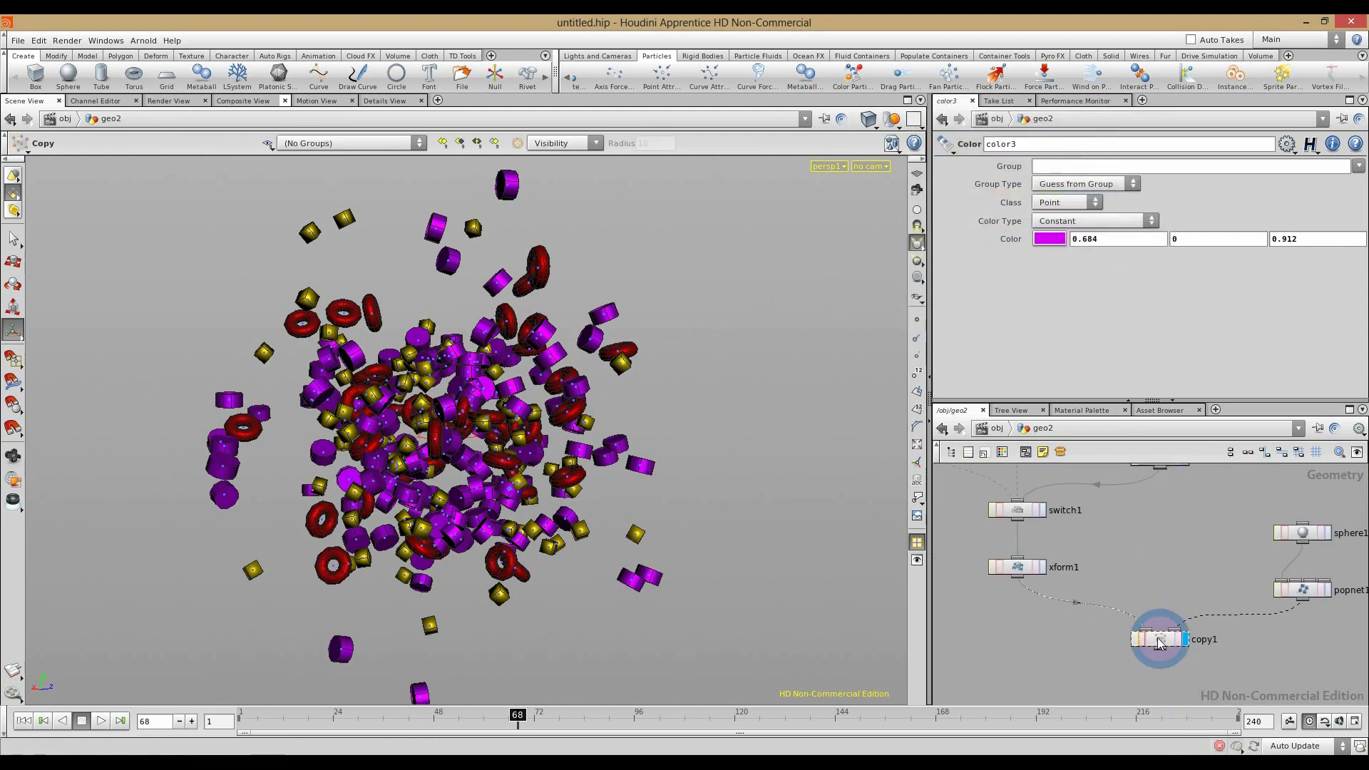
click(1157, 638)
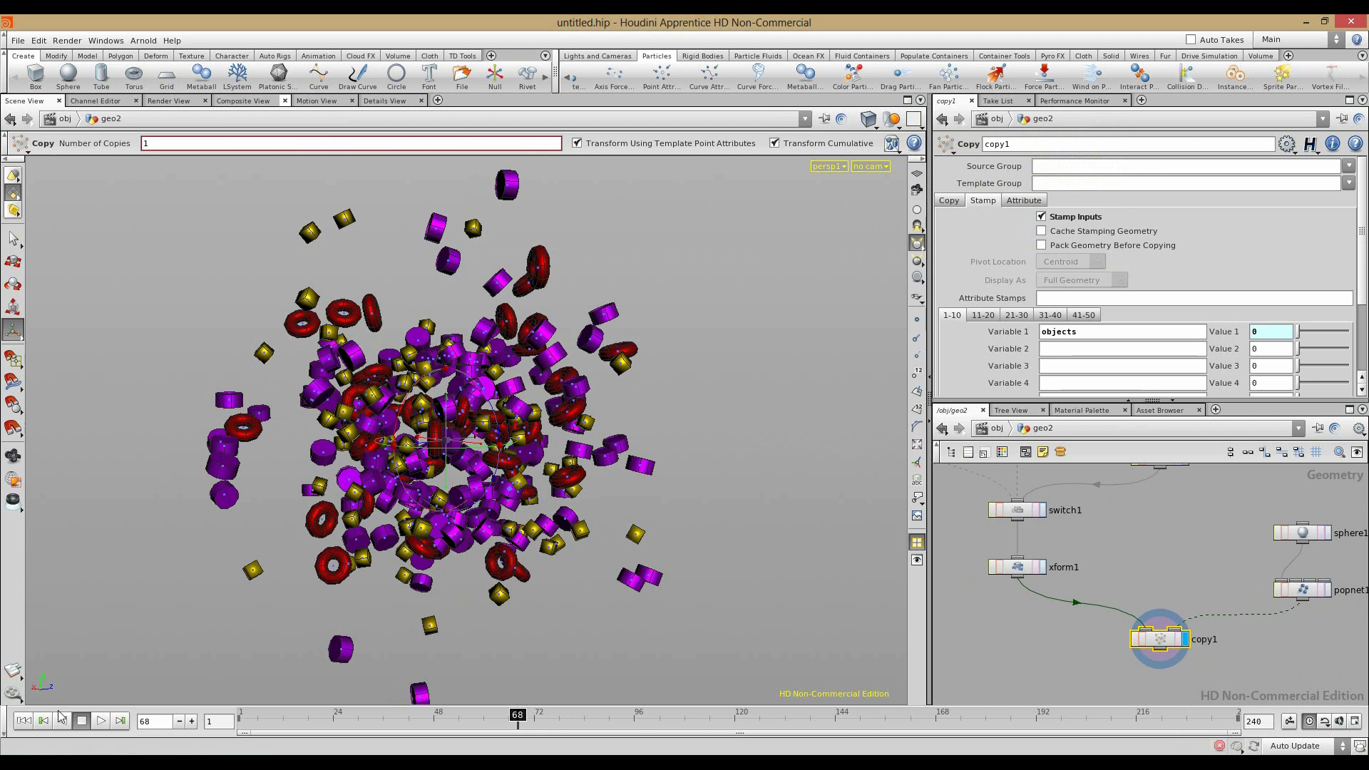
drag(389, 712, 2, 712)
click(1051, 672)
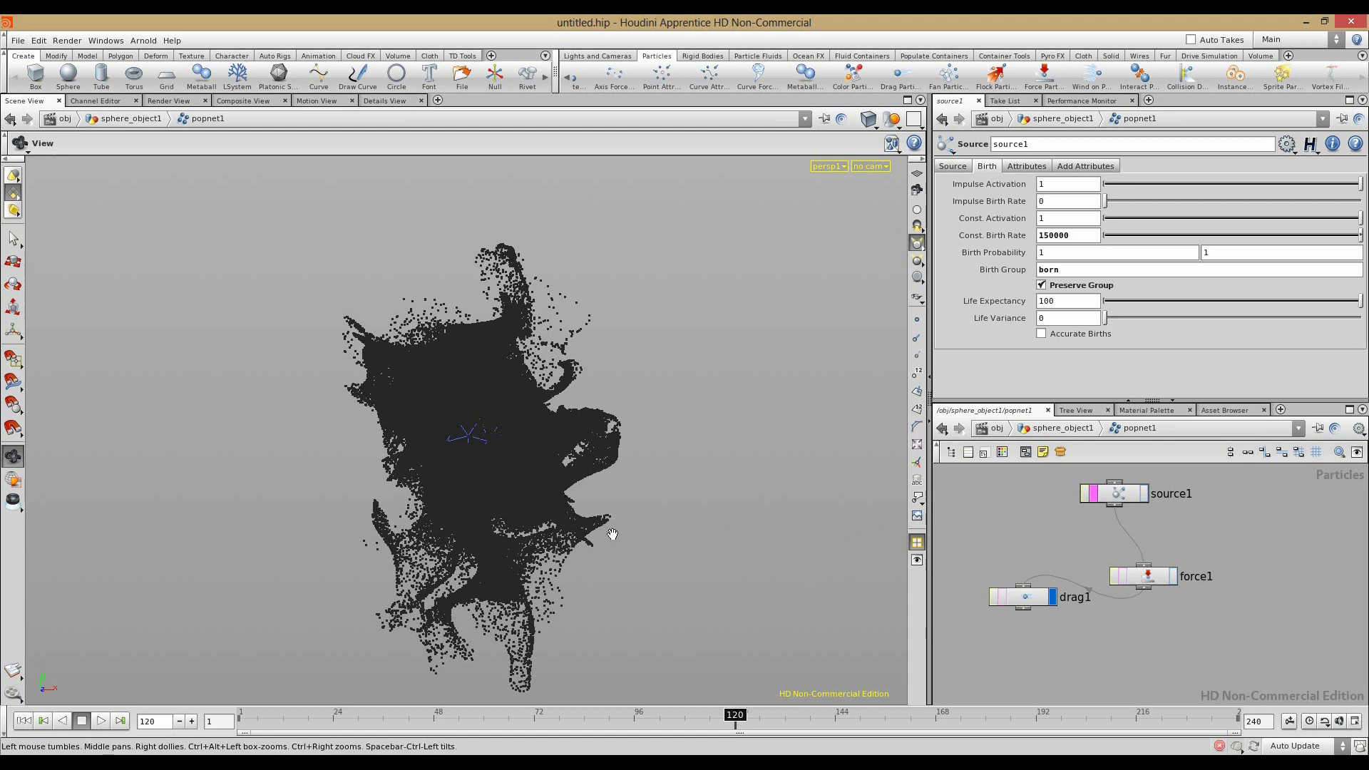
Step: Line up source1, force1 and drag1 inside popnet1, return to sphere_object1 and lay out its nodes
drag(650, 505, 642, 541)
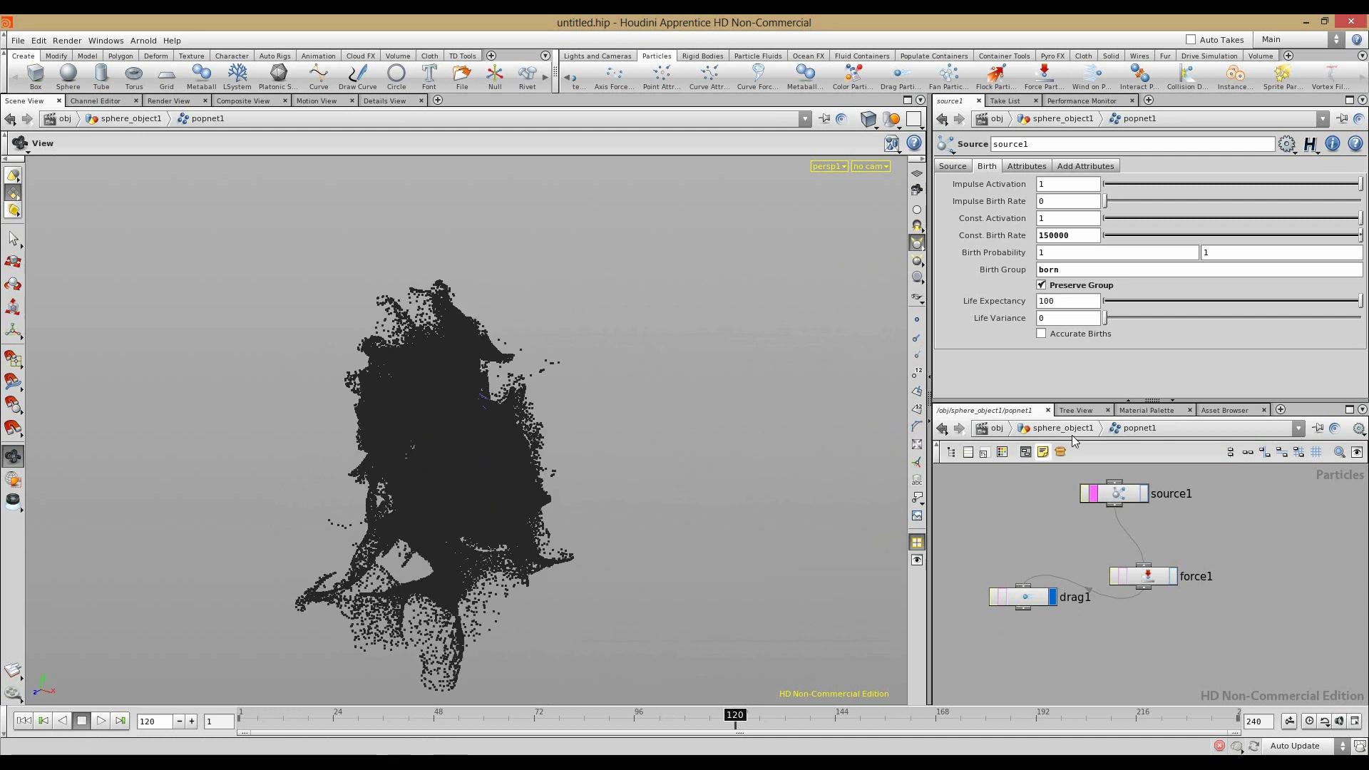
drag(1123, 494, 1126, 489)
drag(1144, 570, 1147, 547)
drag(1035, 598, 1132, 603)
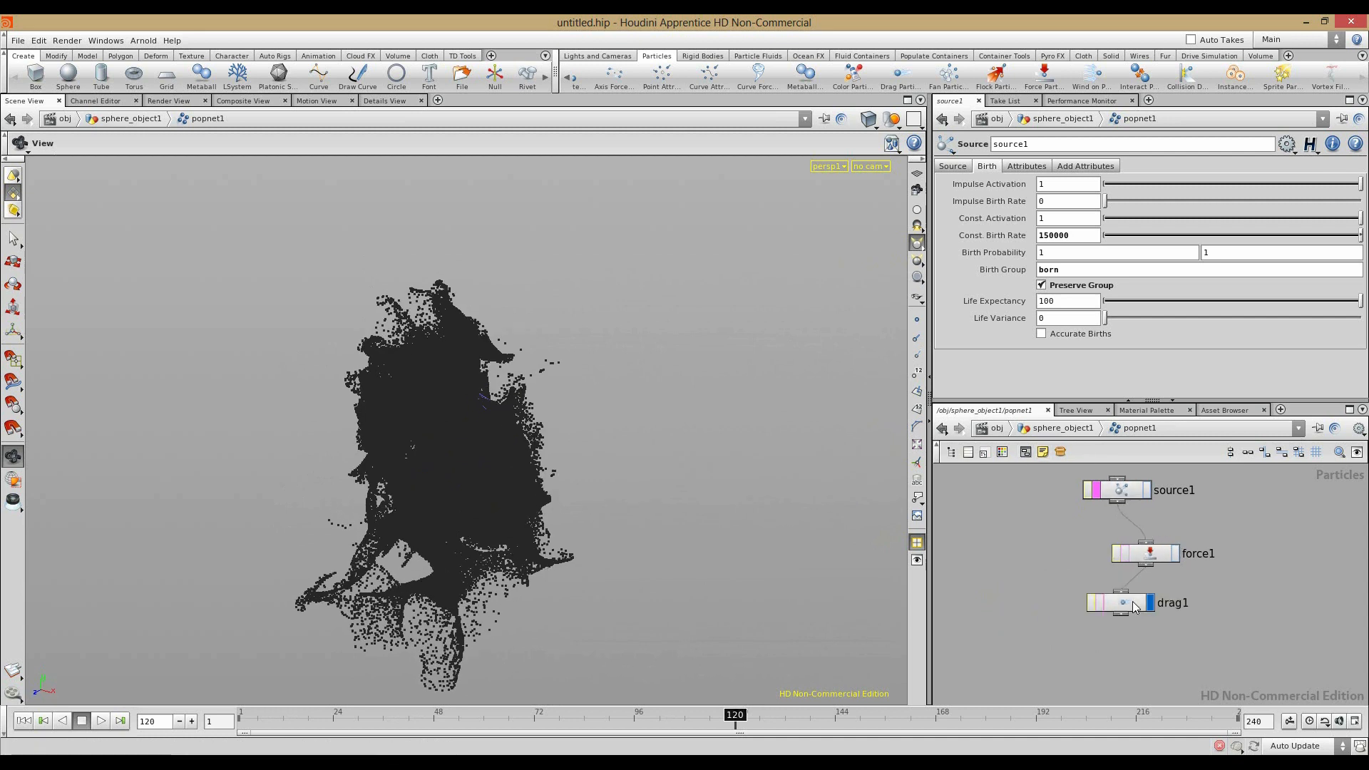
key(u)
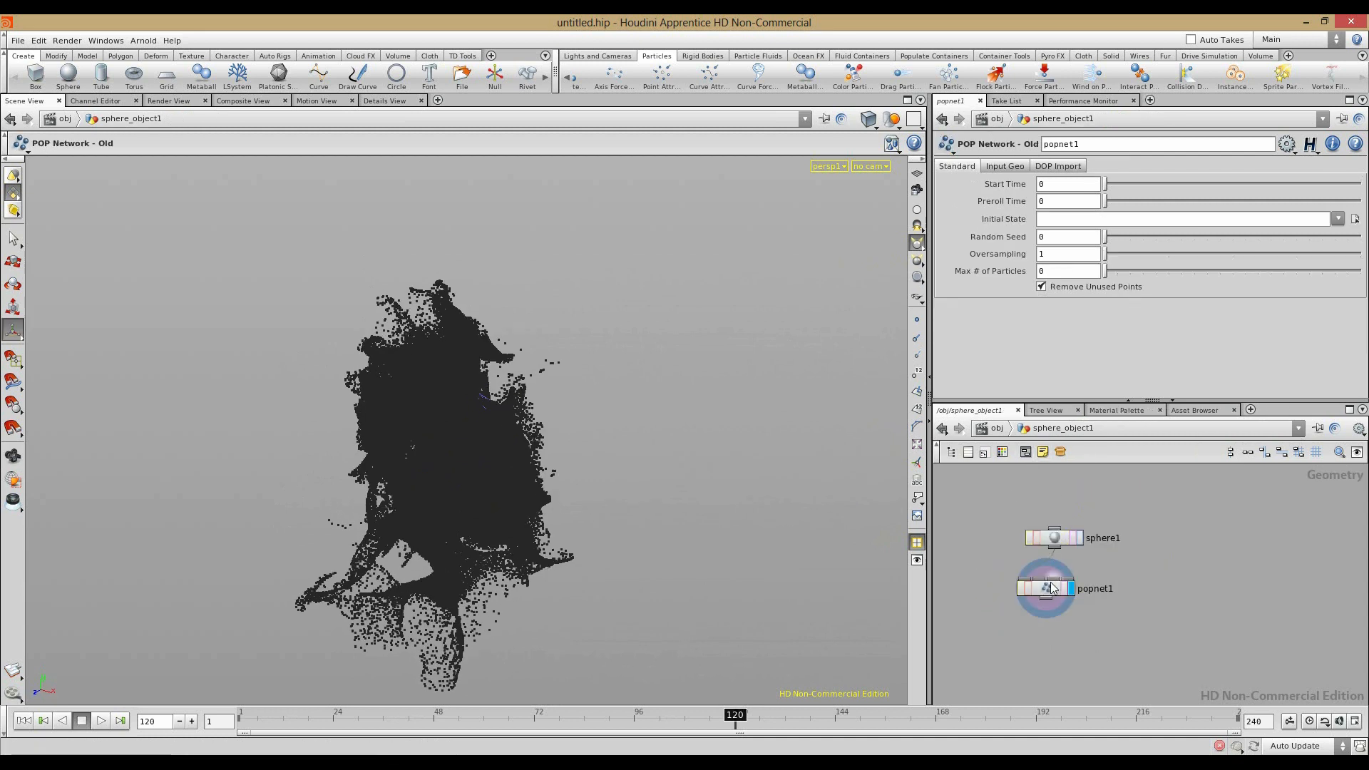
key(l)
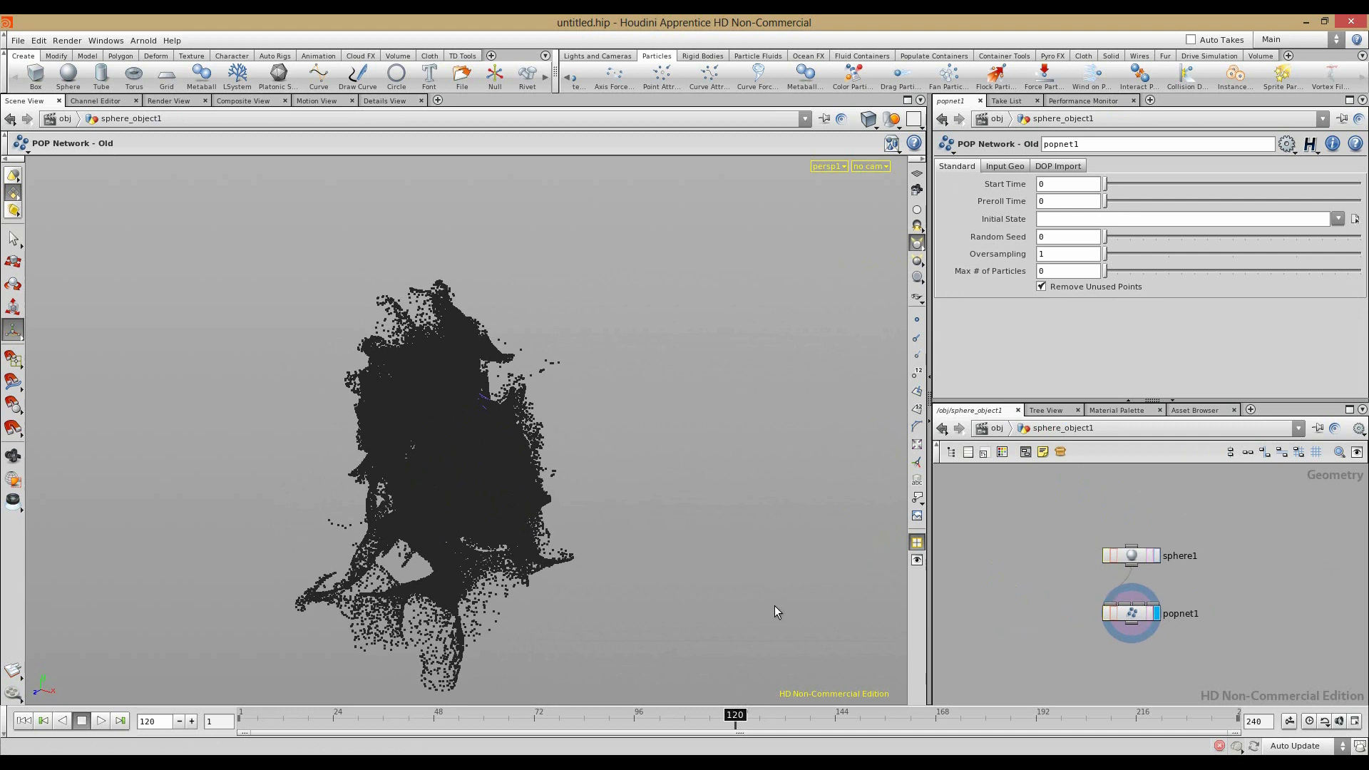
Step: Play the particle simulation from the first frame, stop it, advance to frame 121 and orbit around the particle cloud
click(23, 721)
click(99, 721)
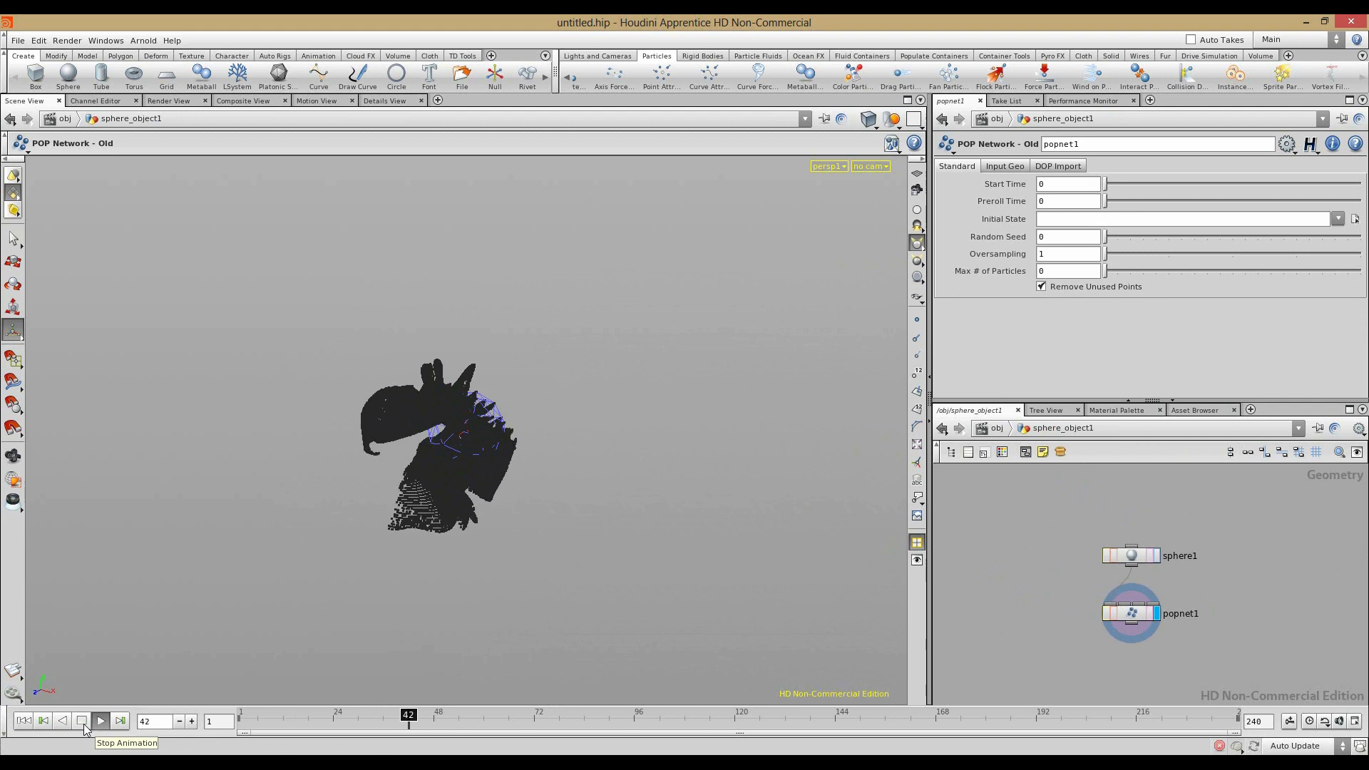
click(87, 724)
click(671, 724)
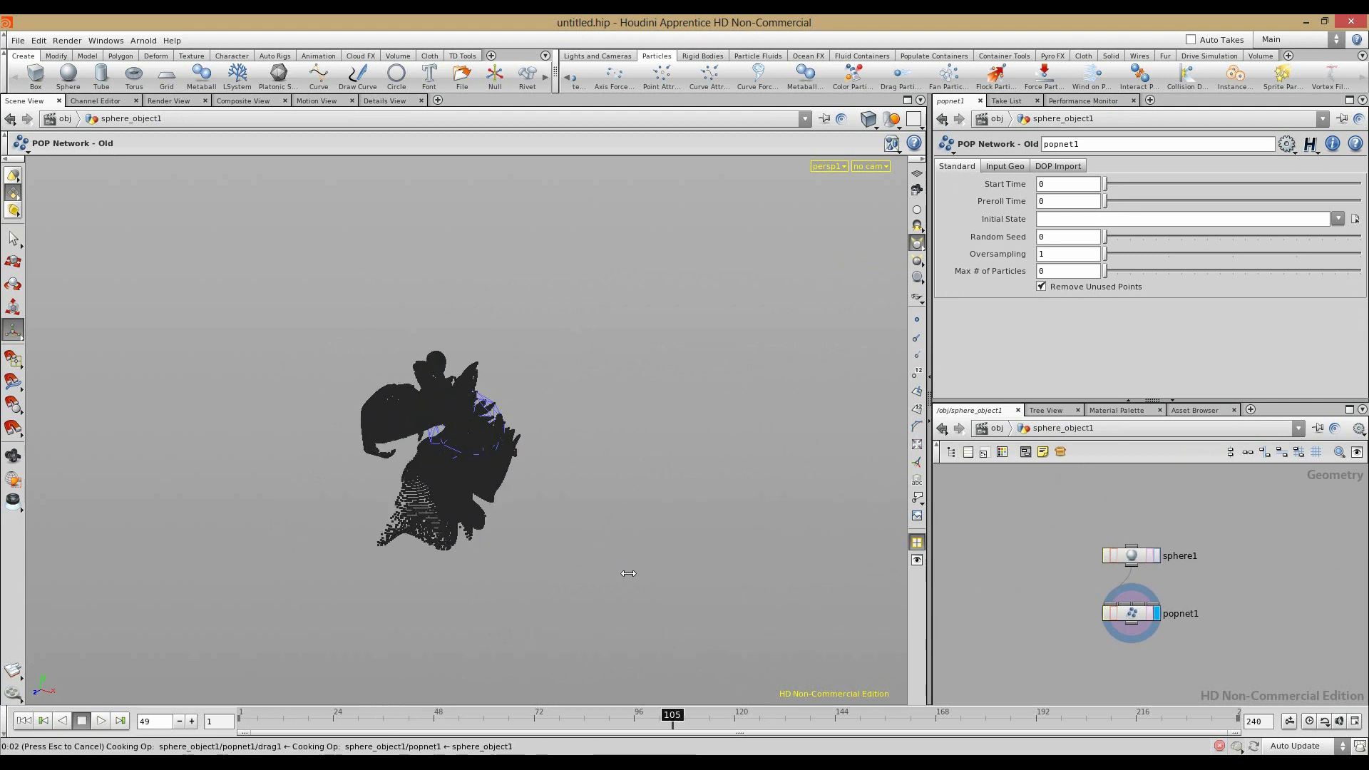
click(740, 724)
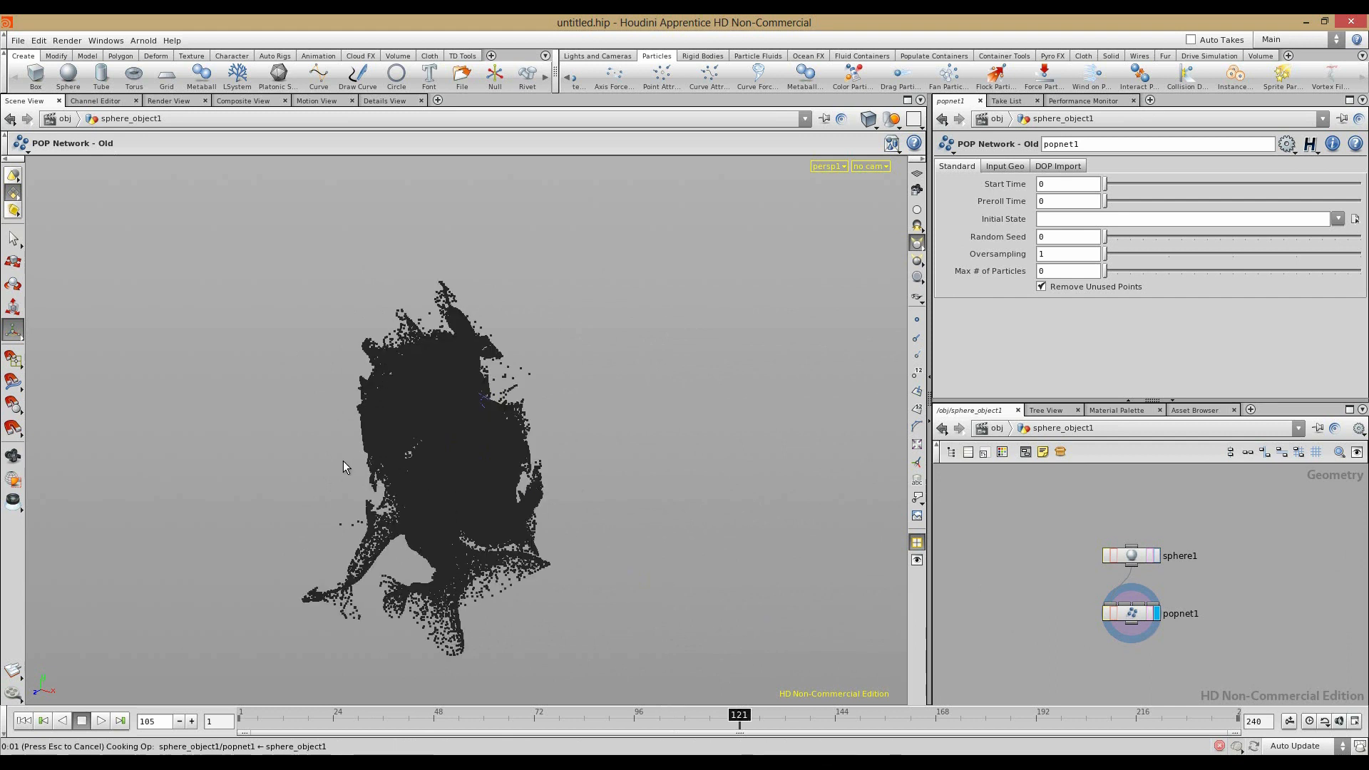
key(Escape)
drag(542, 570, 746, 499)
key(Escape)
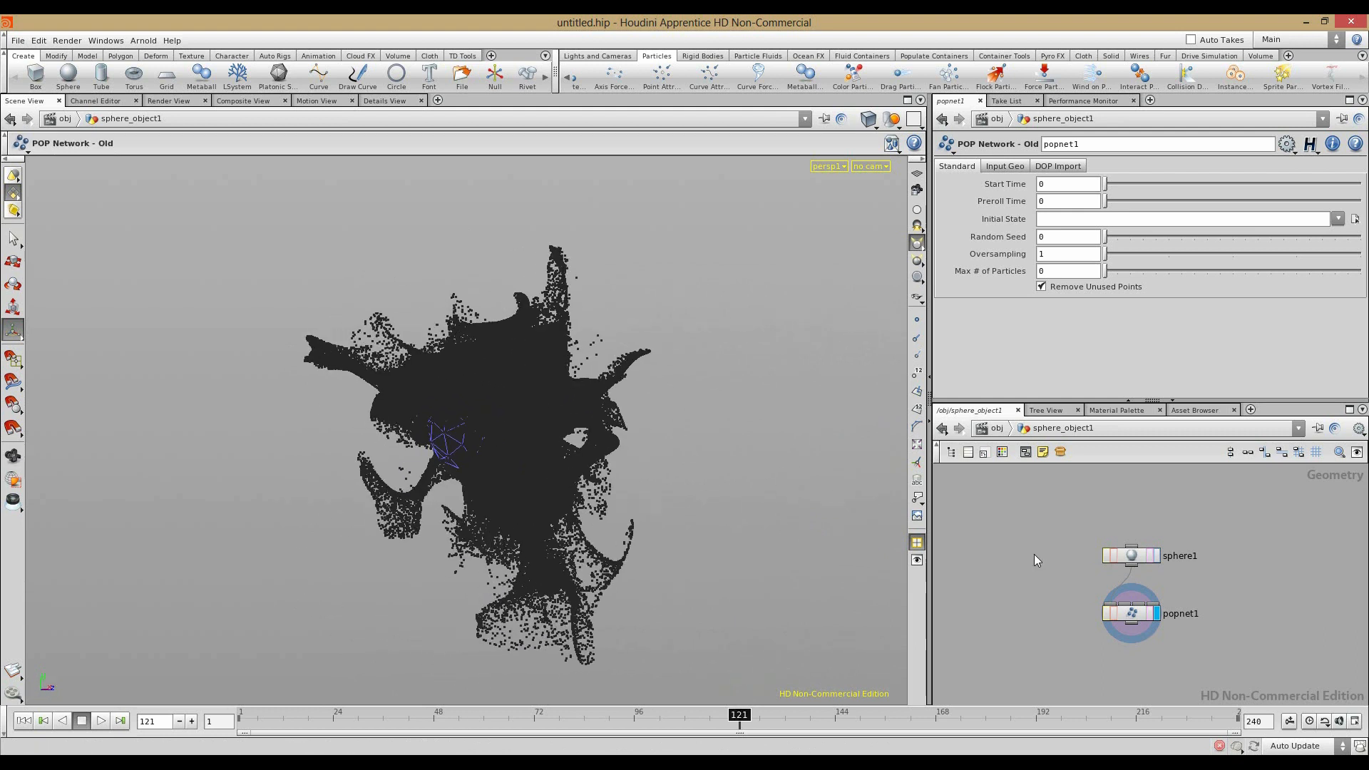
Step: Create a new camera from the current view, leave the camera view and orbit around the particles
scroll(1041, 572, up, 2)
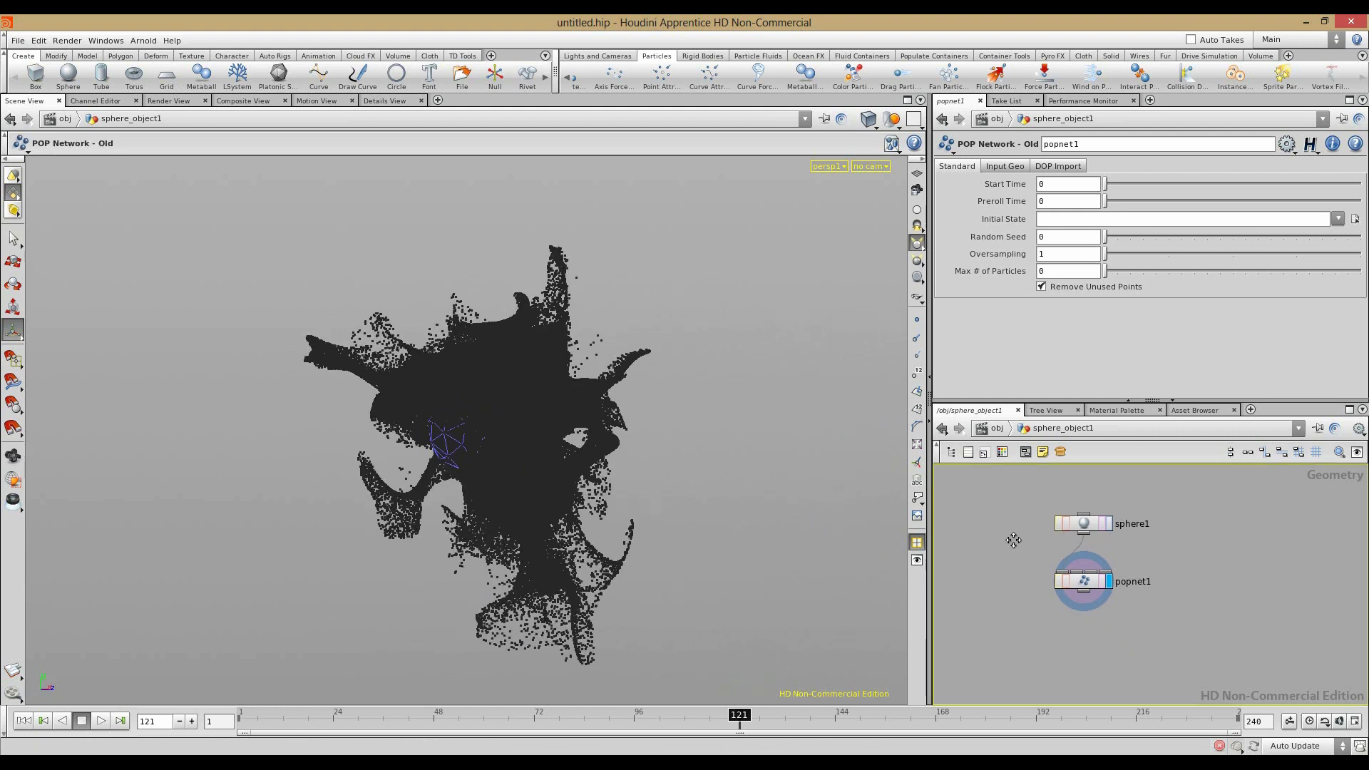
click(580, 57)
click(871, 168)
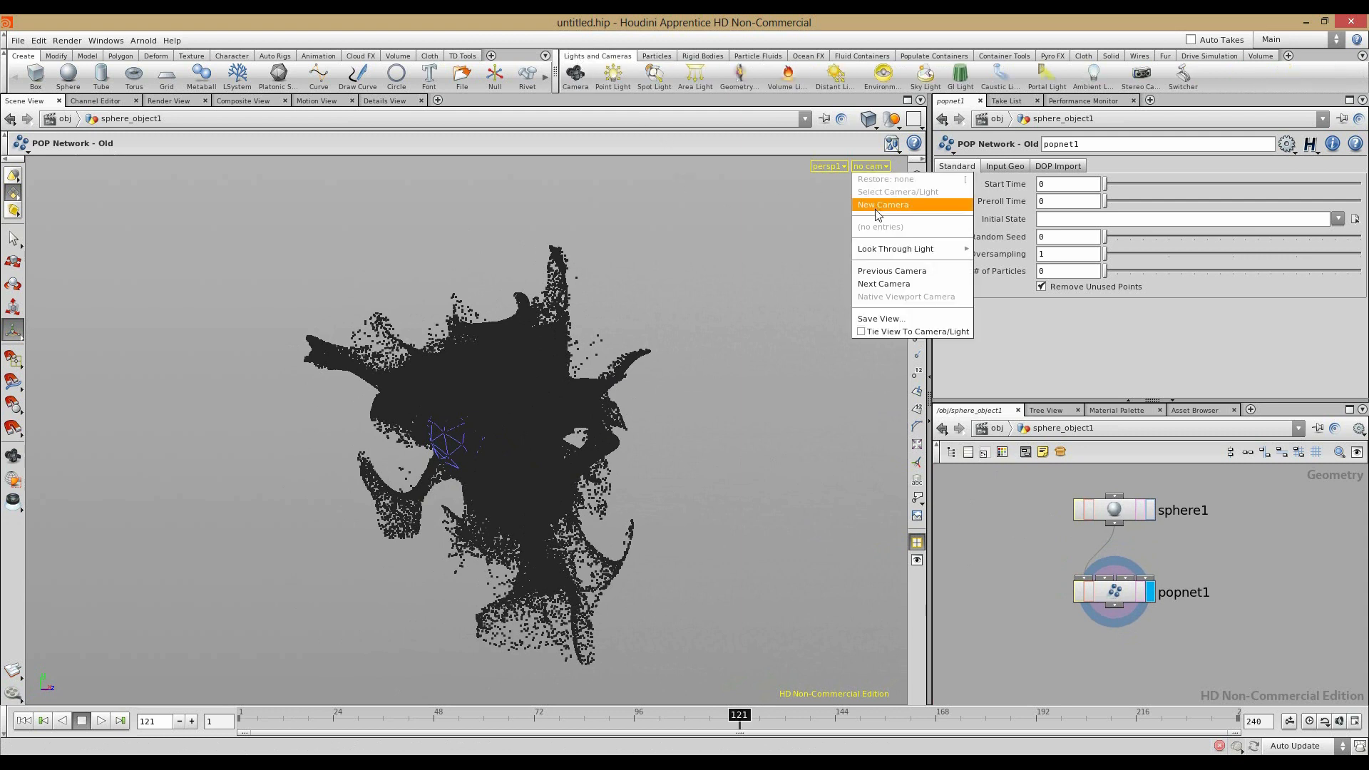
click(876, 207)
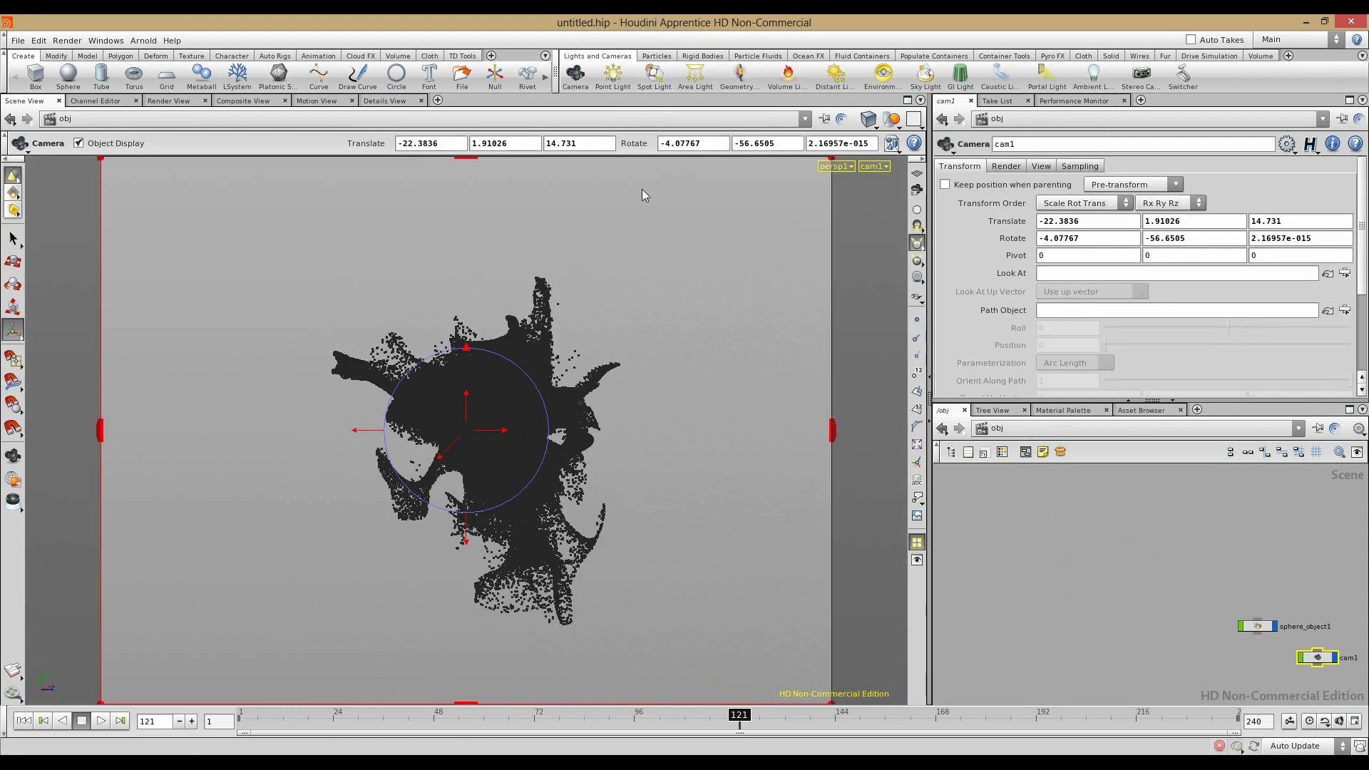
key(Escape)
drag(711, 327, 404, 400)
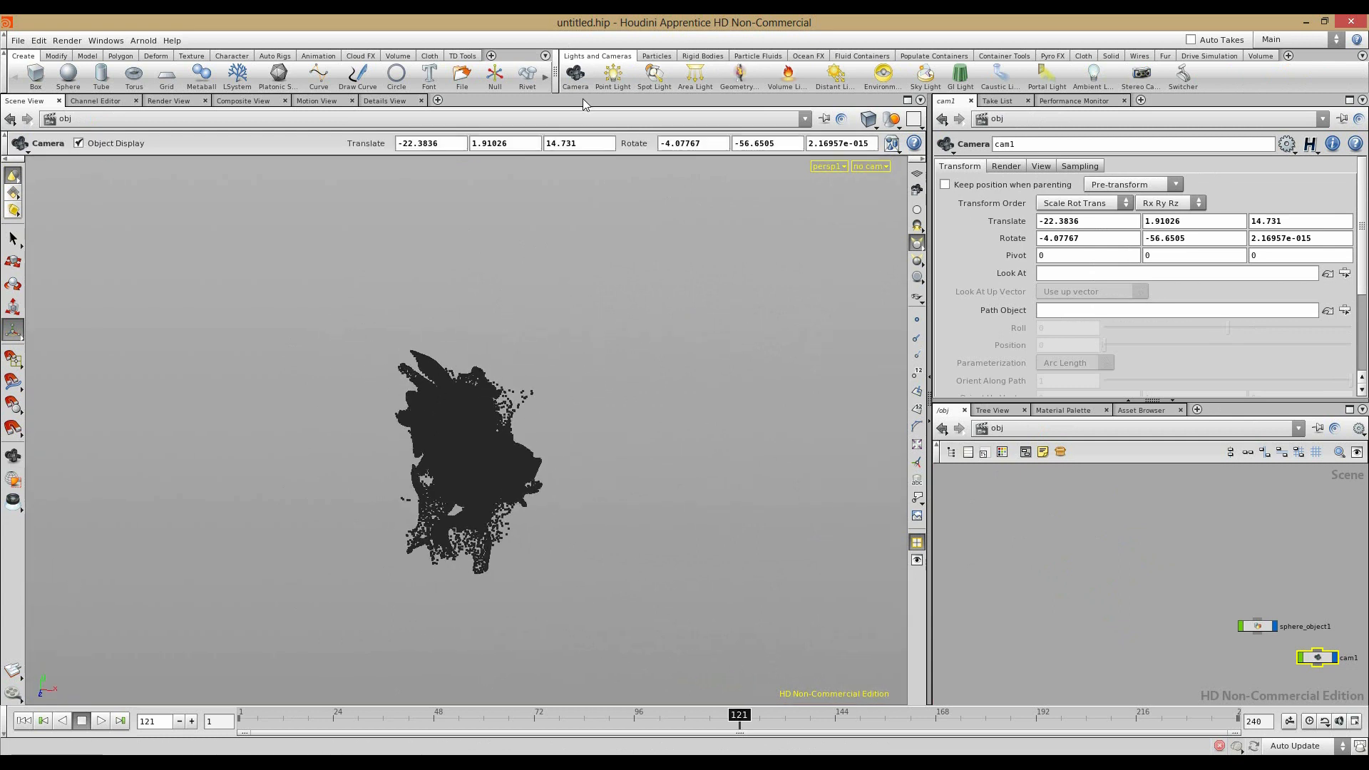
Step: Add an environment light and a grid area light to the scene
click(882, 75)
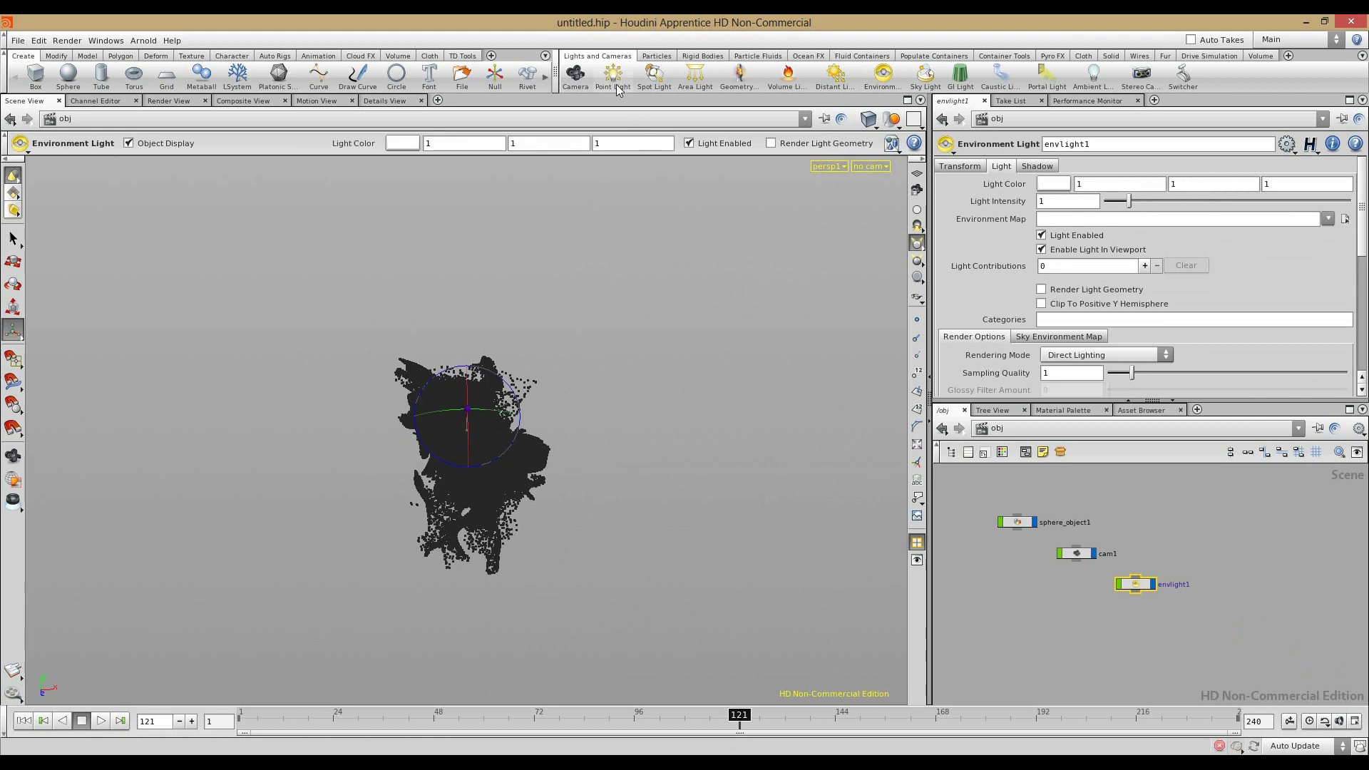
click(692, 76)
alt+drag(498, 433, 524, 421)
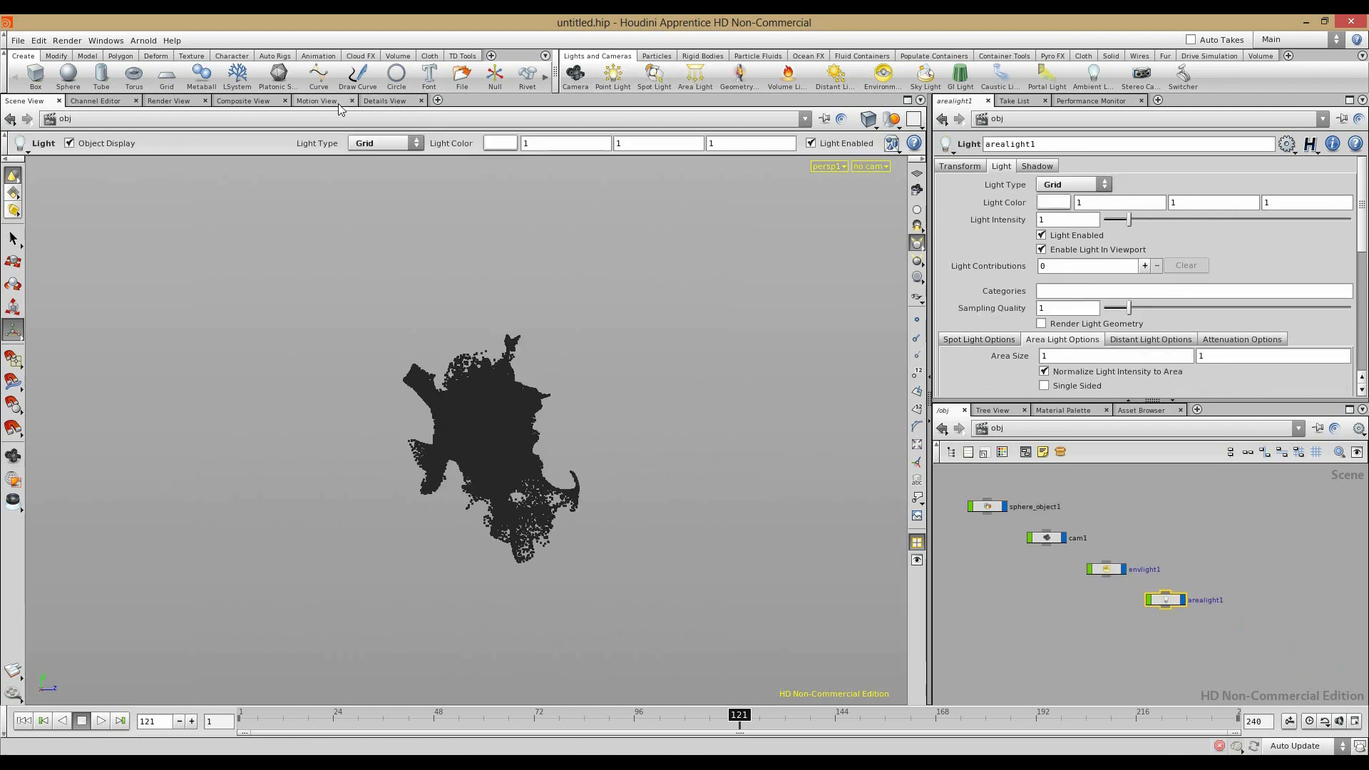
Step: Open the render view and render the particles through /obj/cam1
click(167, 100)
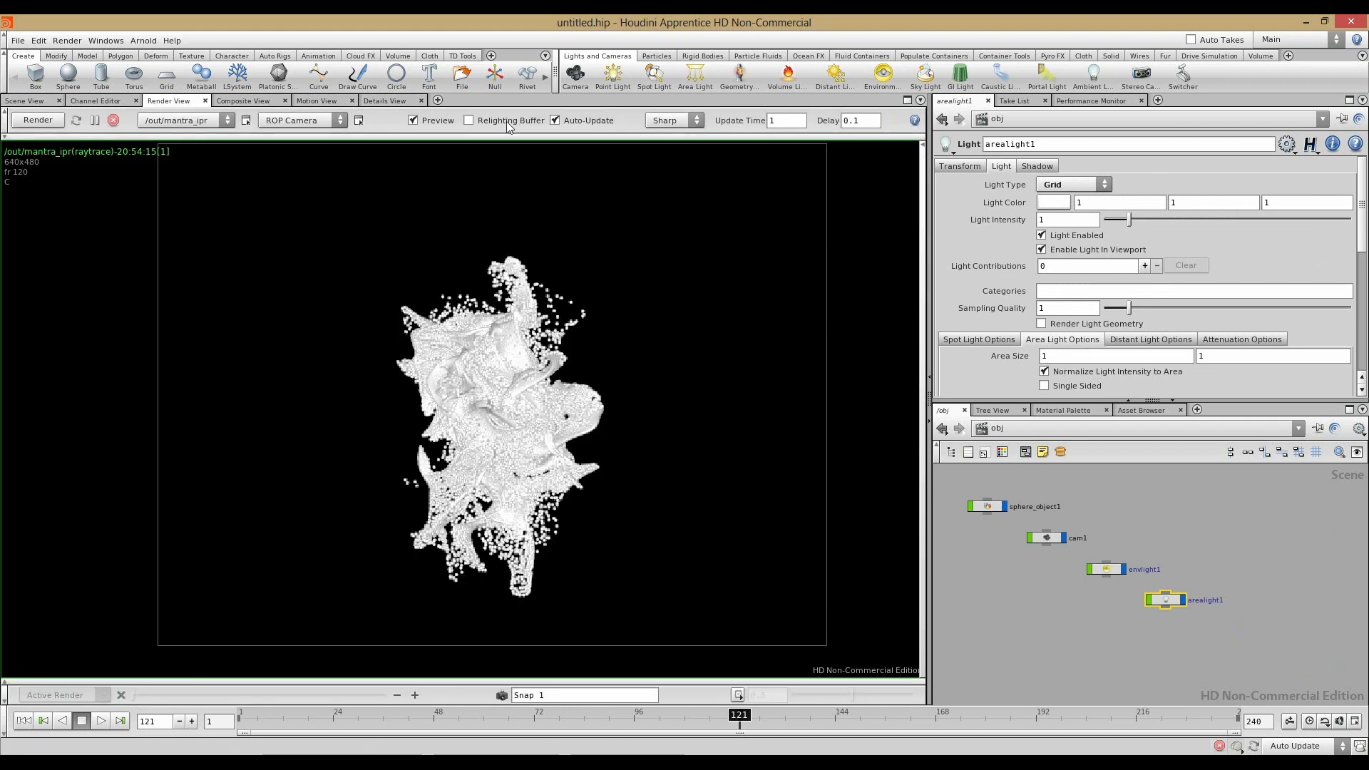
click(295, 127)
click(285, 160)
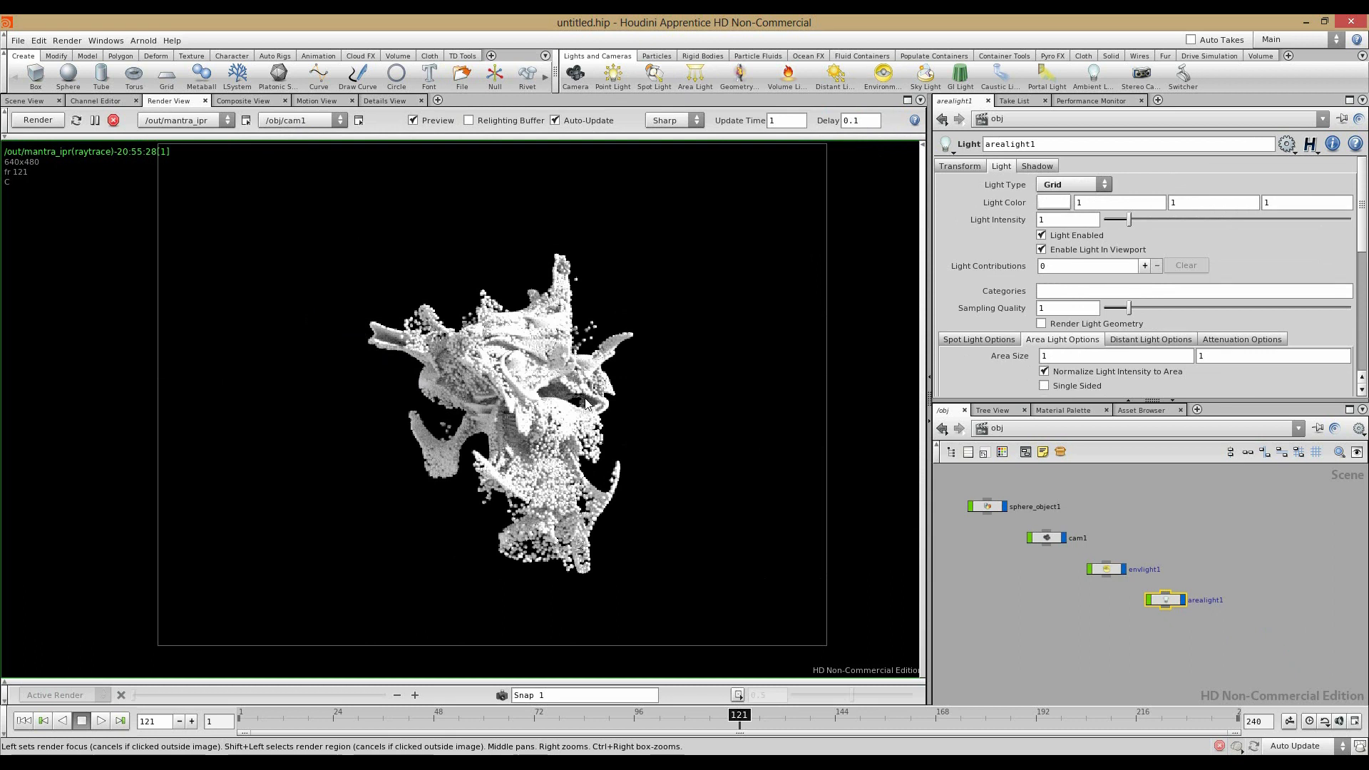
Step: Set cam1's resolution to 1280 x 720 and inspect the rendered particles up close
scroll(582, 362, down, 2)
middle_drag(594, 373, 553, 384)
scroll(533, 407, up, 2)
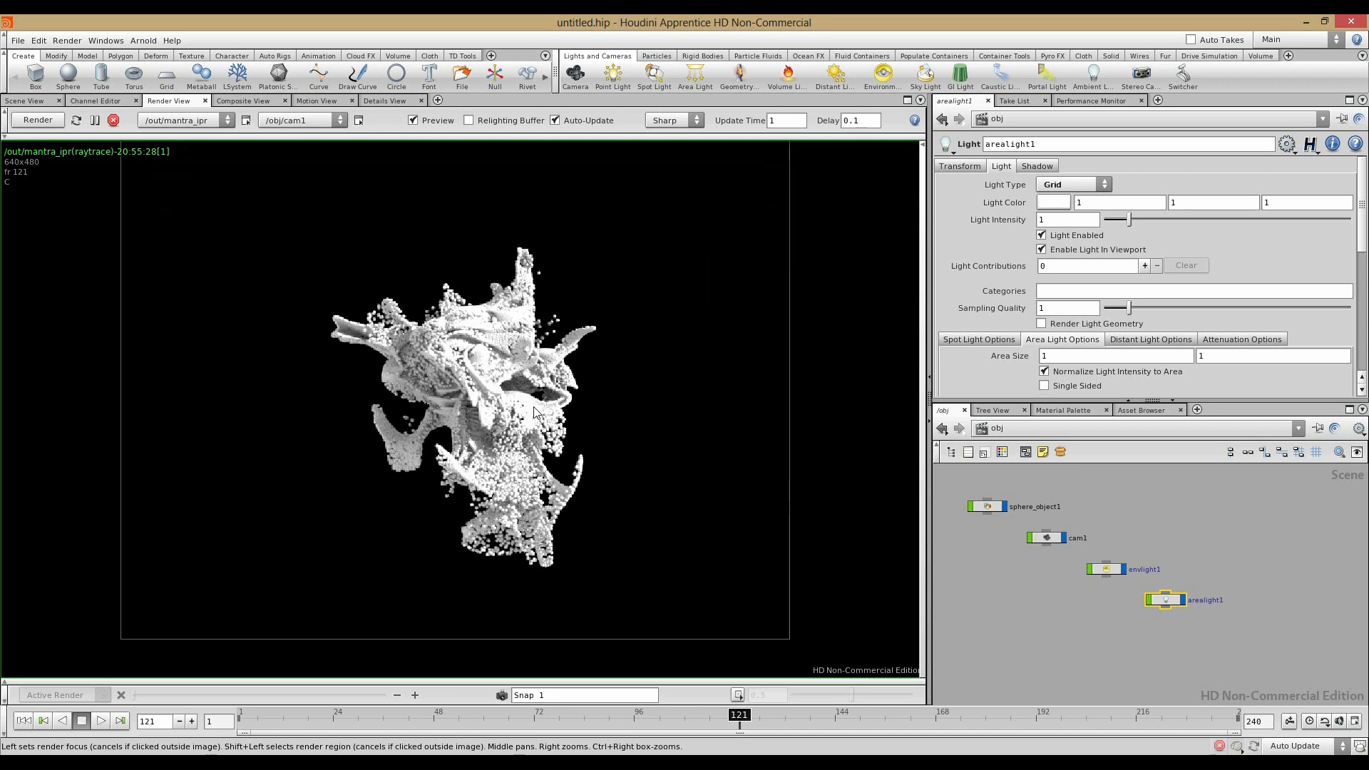
scroll(514, 438, down, 1)
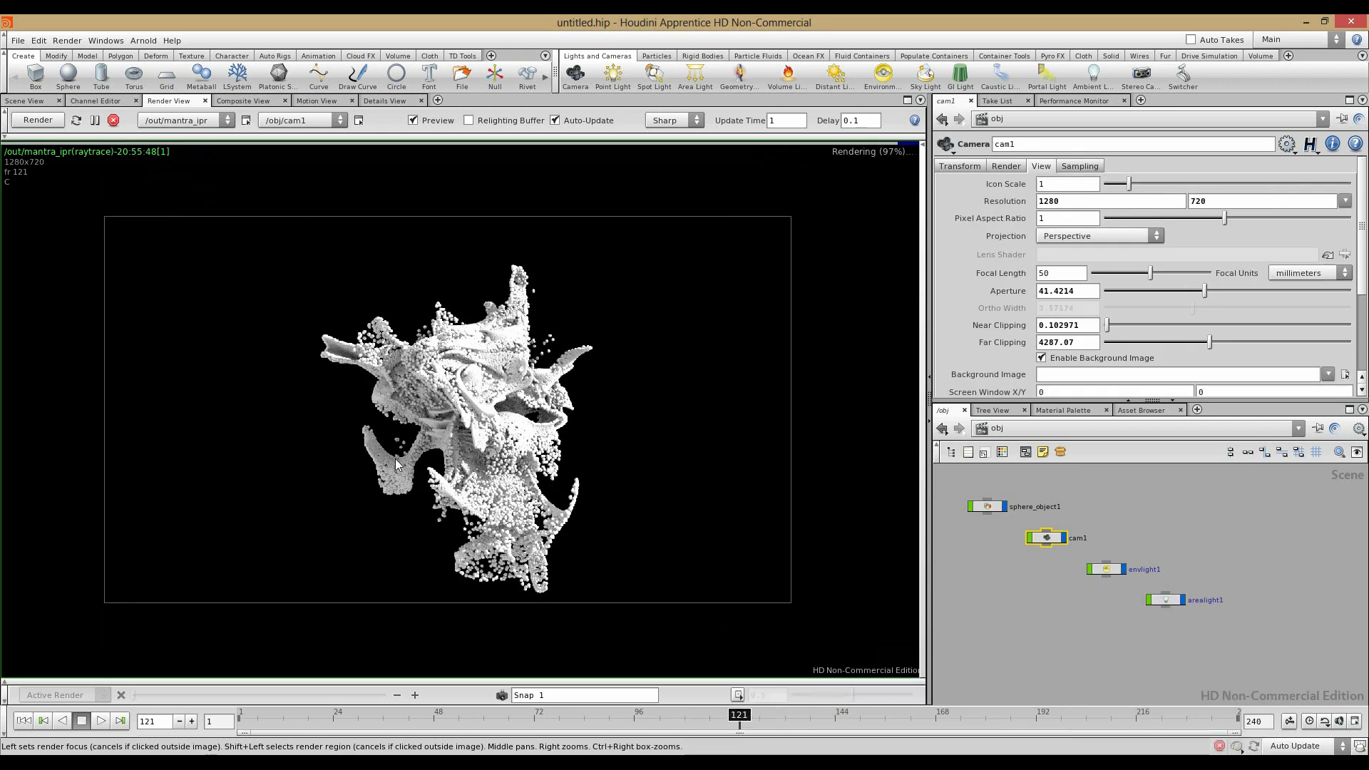
scroll(479, 403, up, 2)
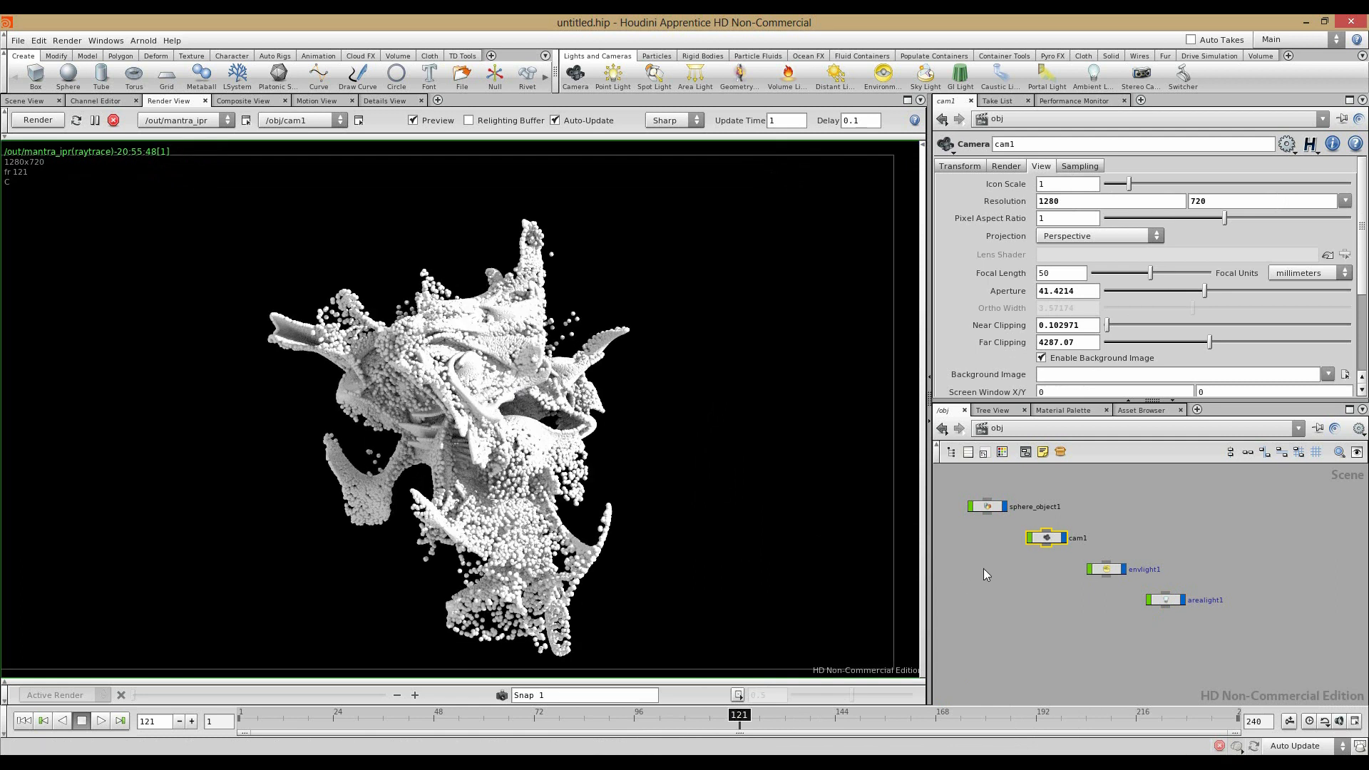
scroll(1020, 570, up, 2)
middle_drag(1074, 577, 1166, 632)
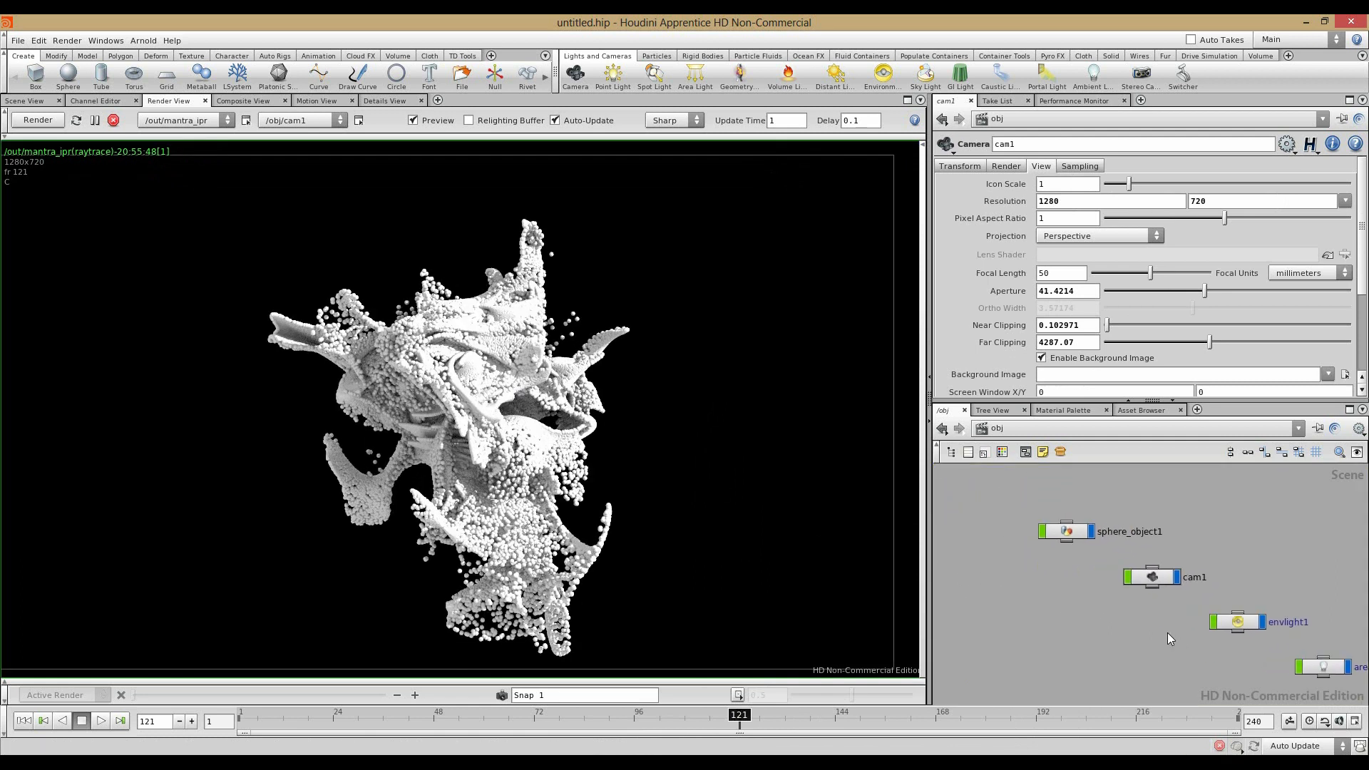
Step: Inside sphere_object1's popnet1, add a Render node below drag1 and make it the active output
double_click(1084, 540)
click(1012, 573)
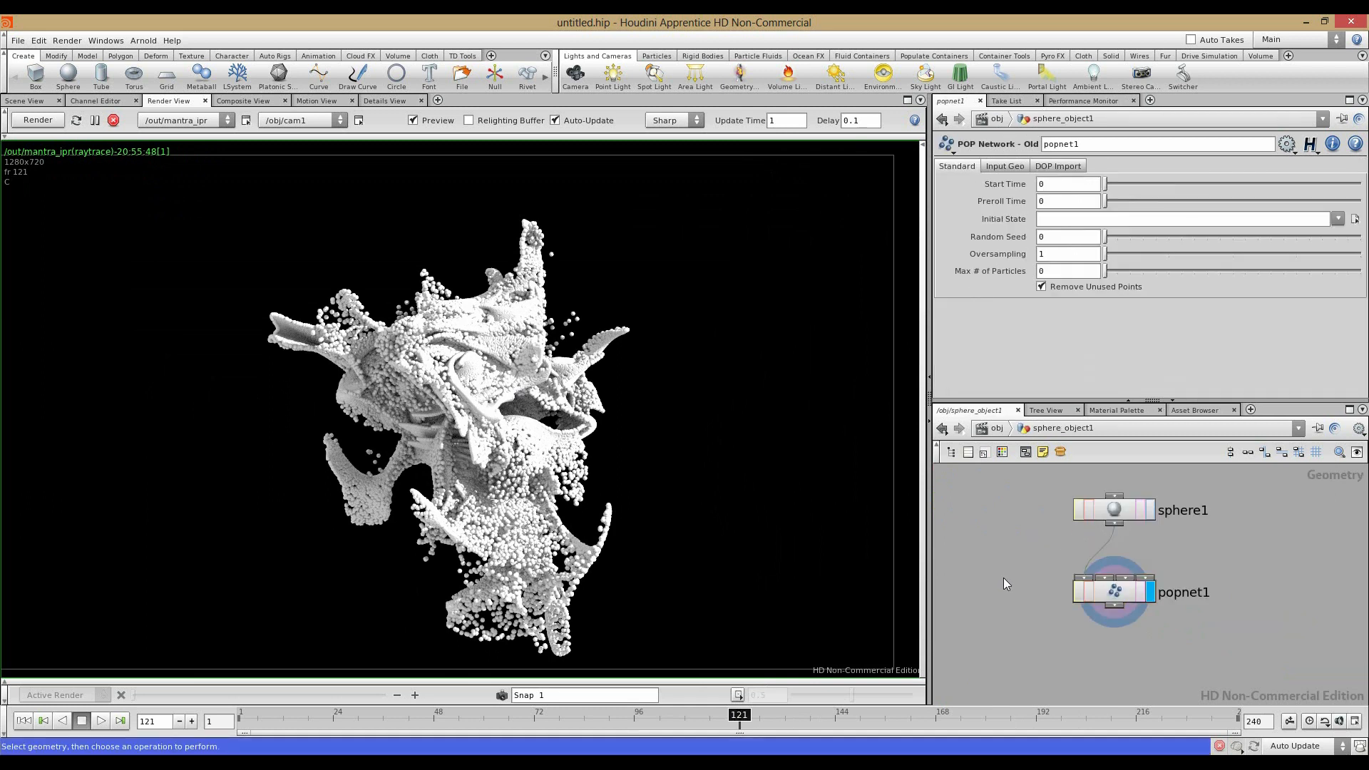
double_click(1086, 592)
middle_drag(1028, 589, 1021, 532)
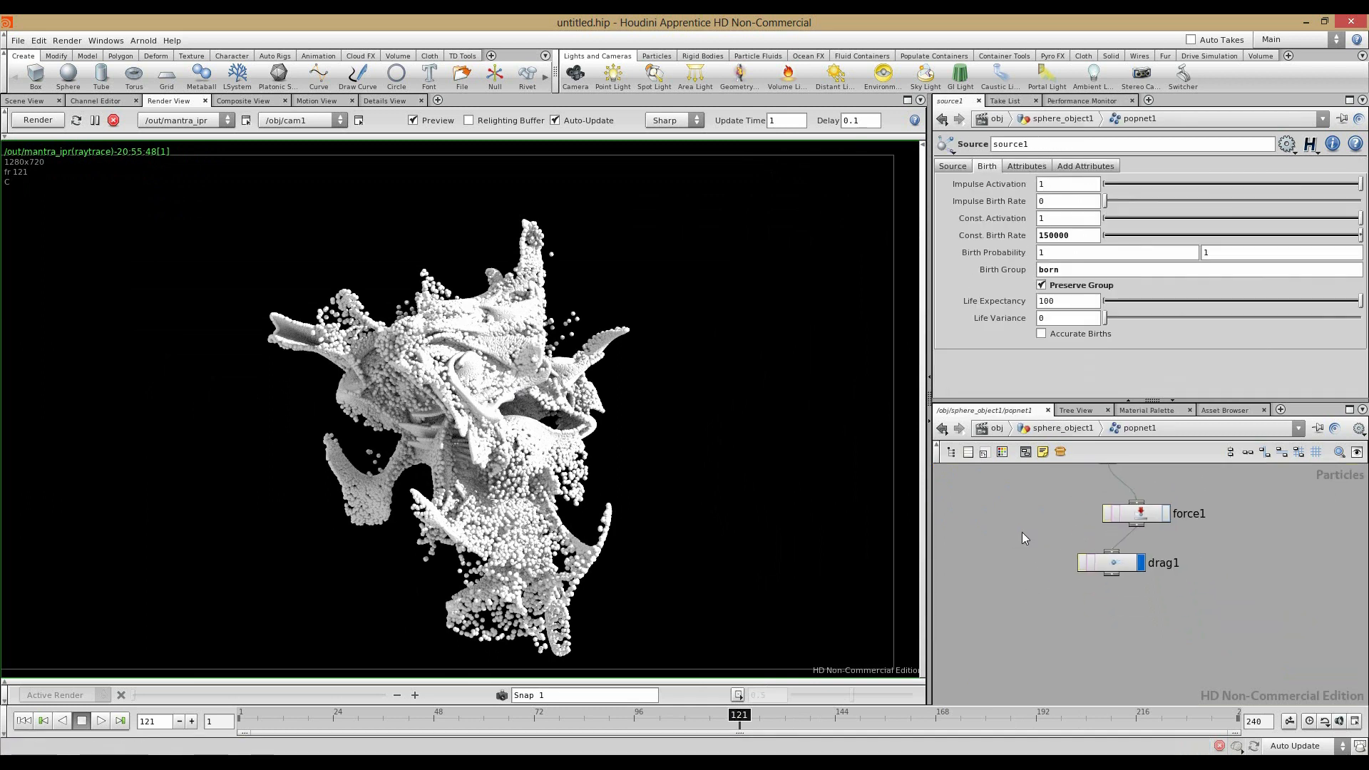
key(Tab)
text(pro)
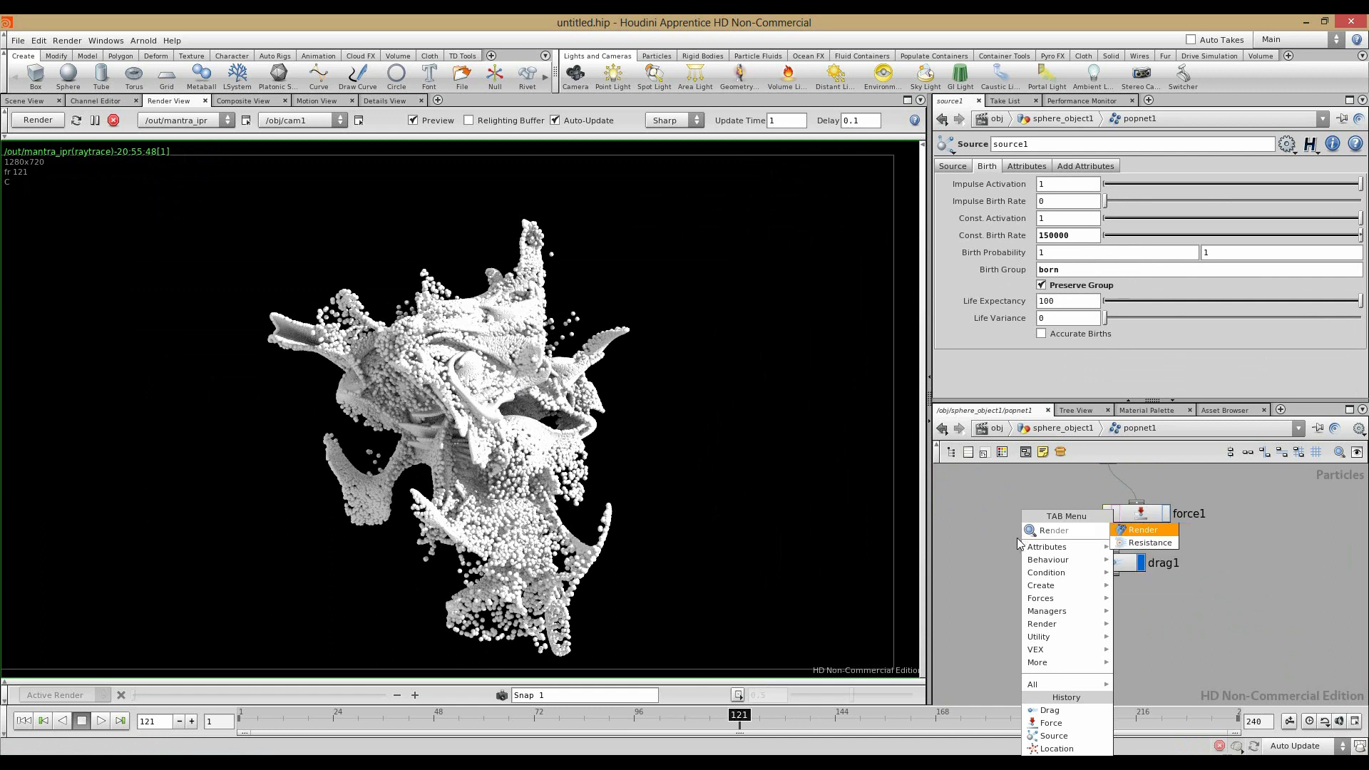
click(1126, 533)
click(1056, 650)
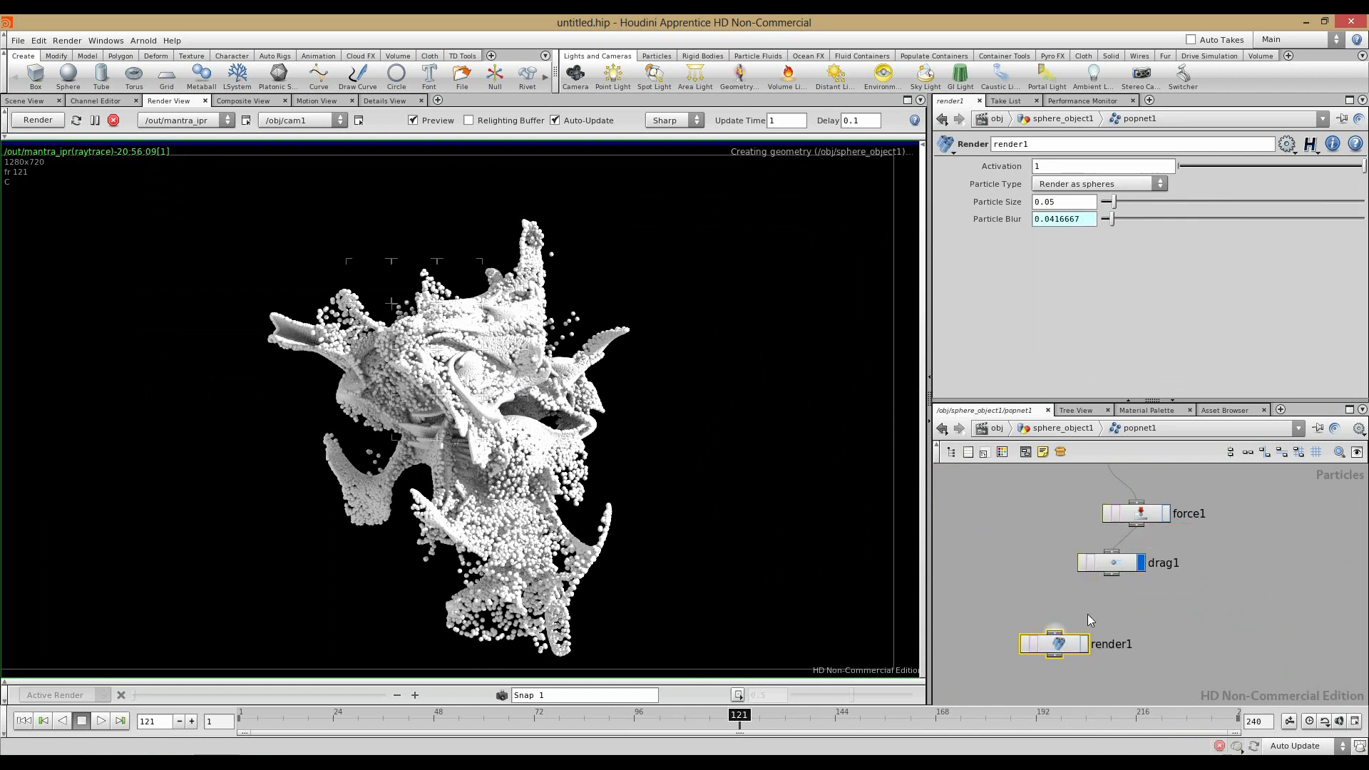
click(1083, 643)
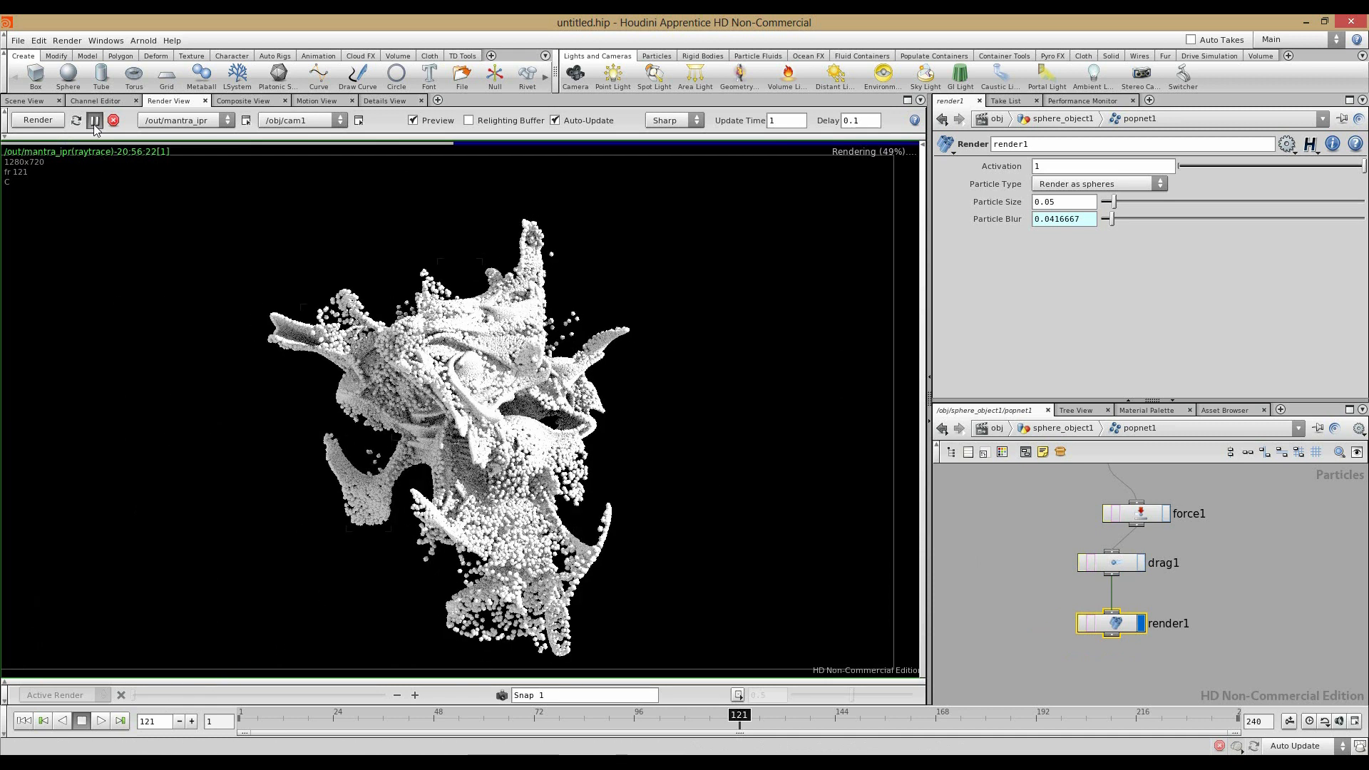
middle_drag(1011, 511, 996, 546)
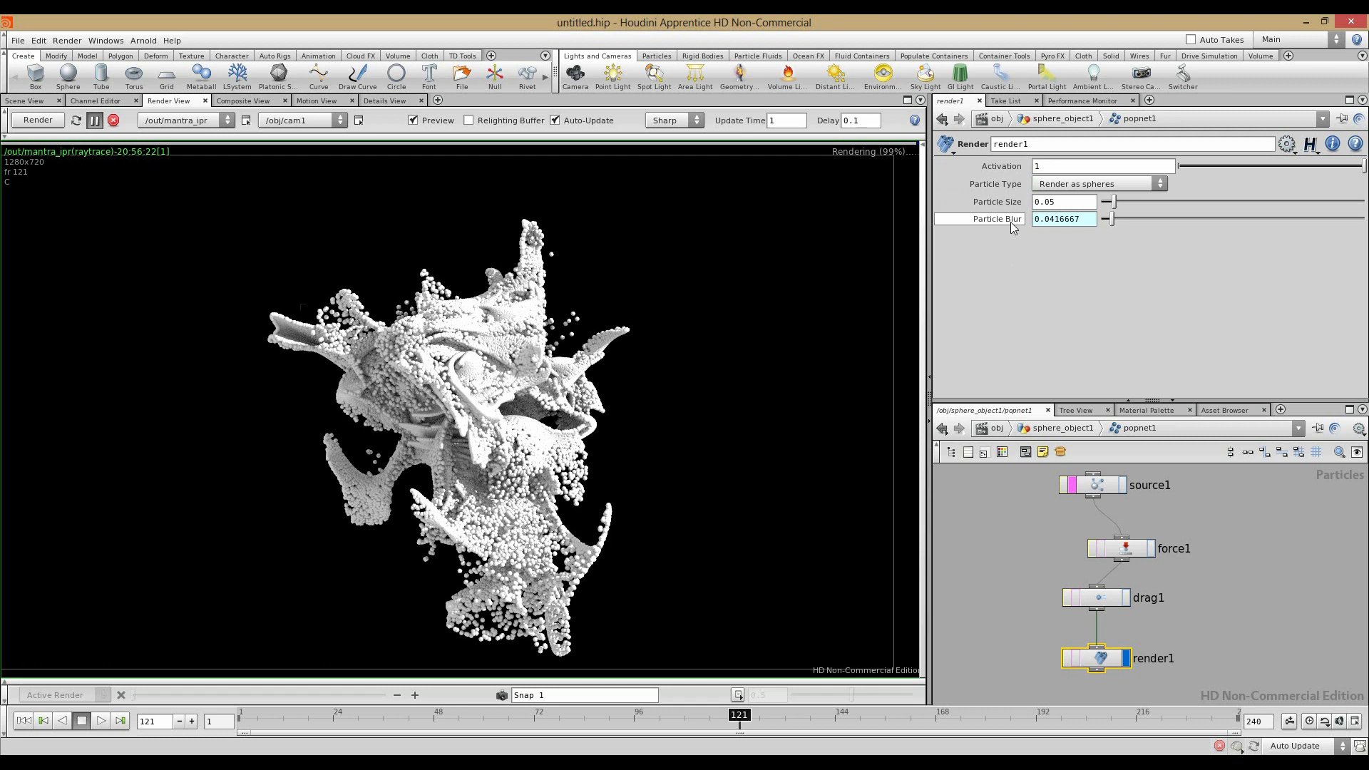
Step: Set render1's particle type to Render as lines and render the view again
click(1063, 186)
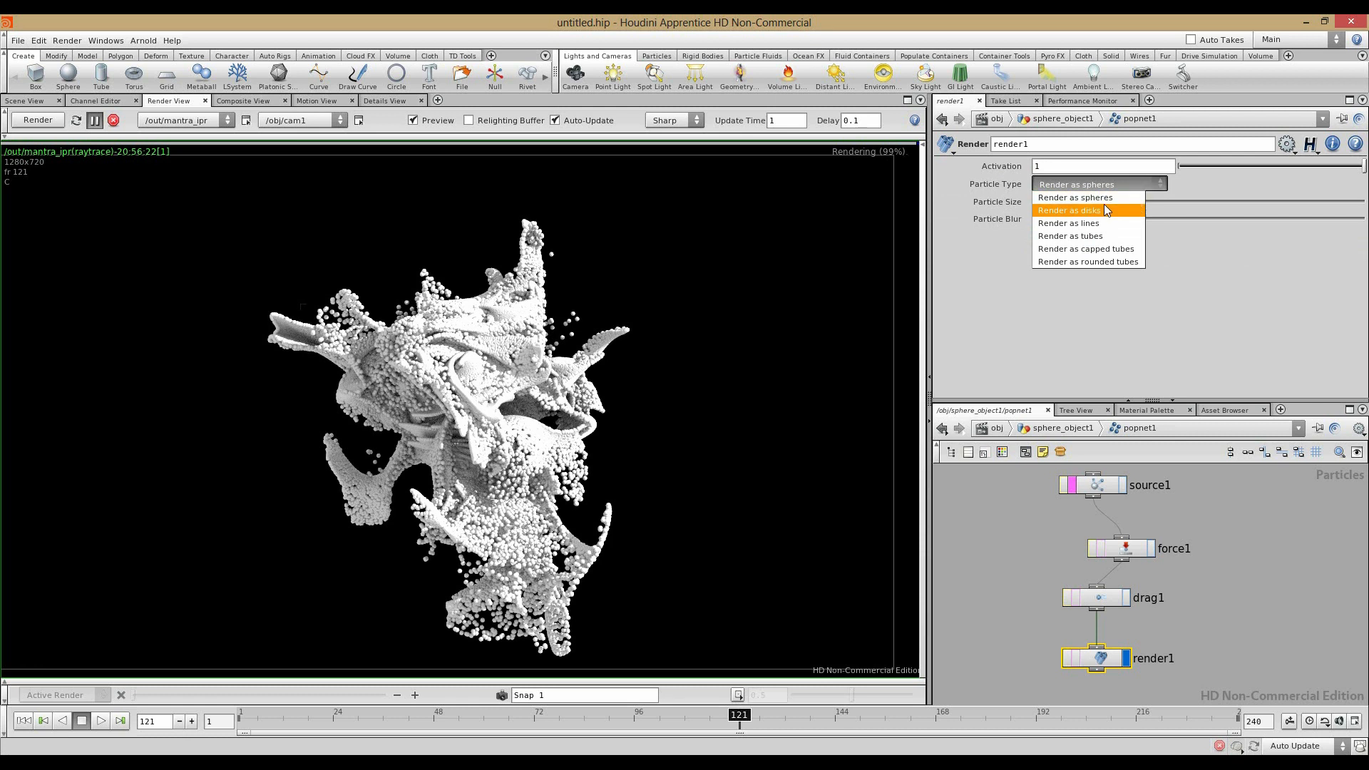
click(1070, 223)
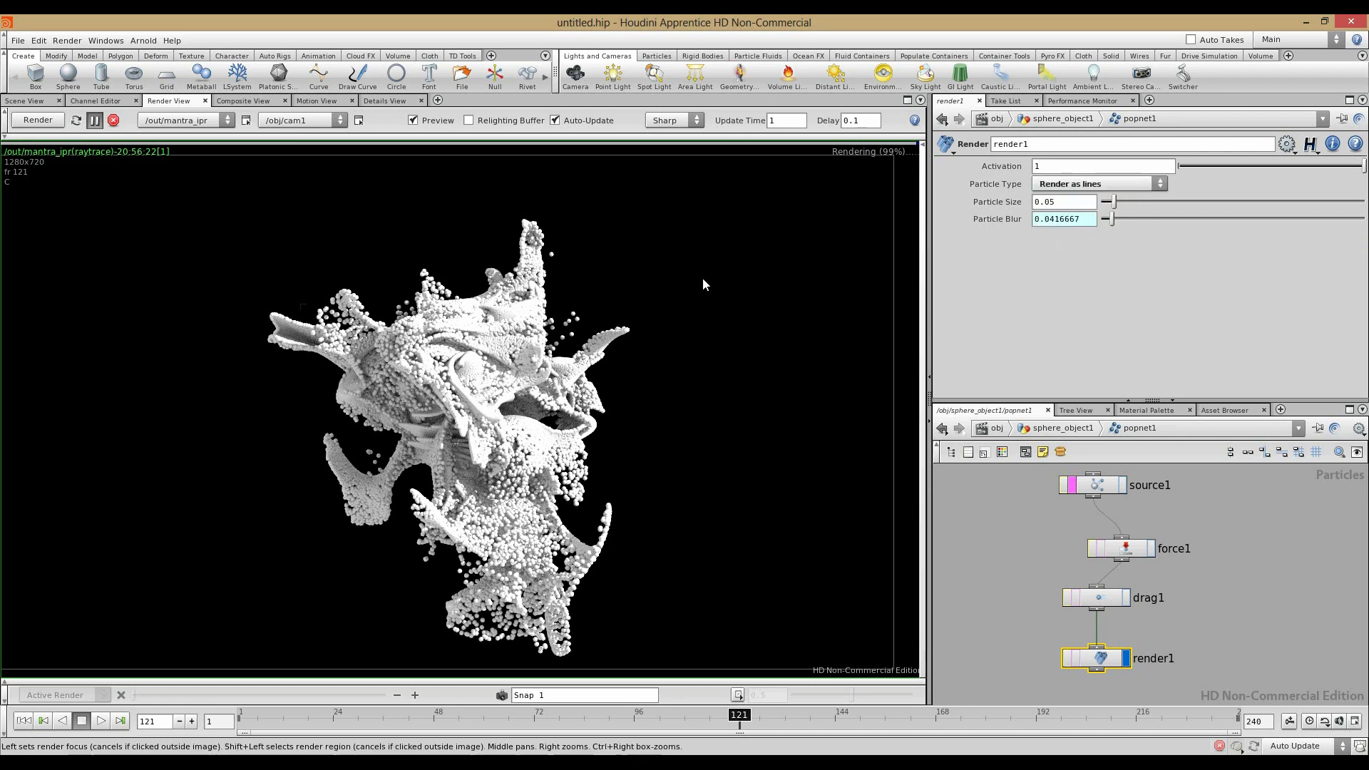
click(32, 120)
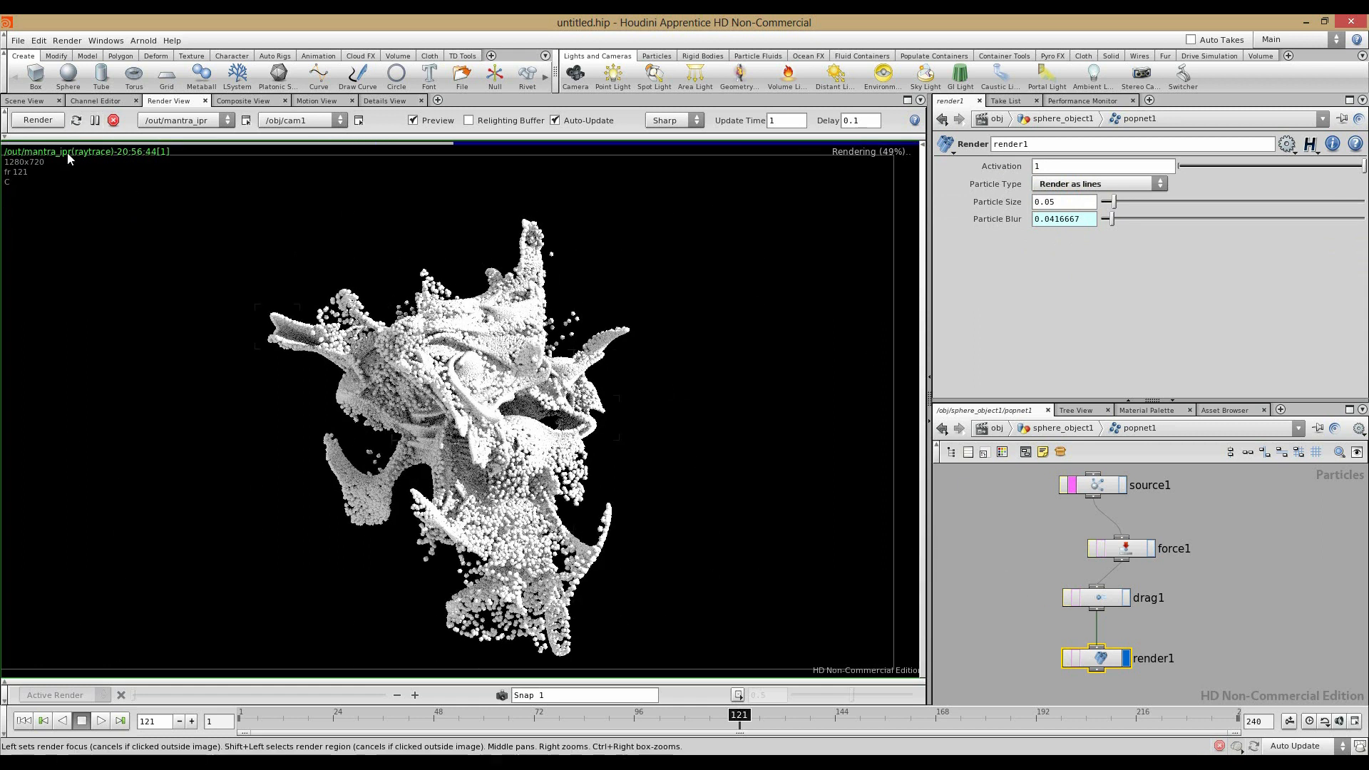
click(425, 313)
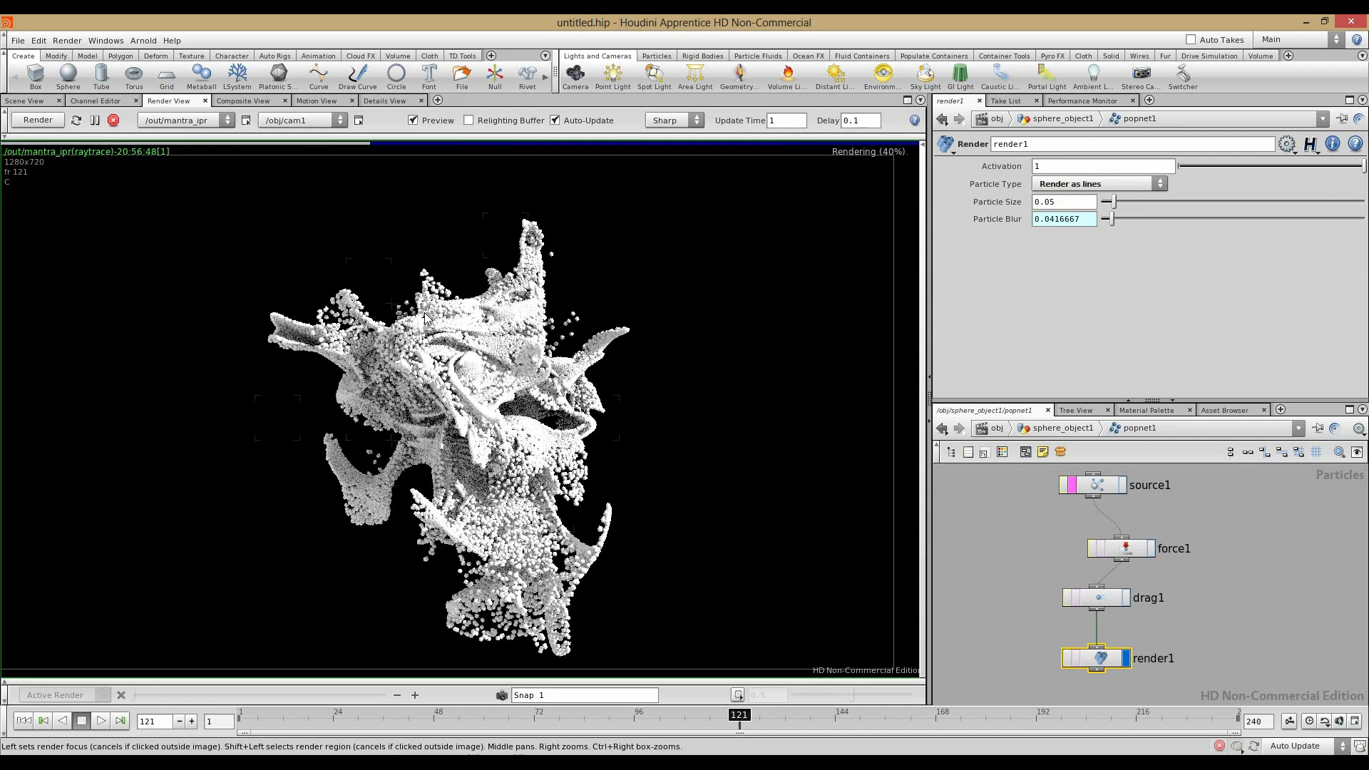
Step: Set render1's particle type to Render as rounded tubes with a particle size of 0.041
click(1078, 184)
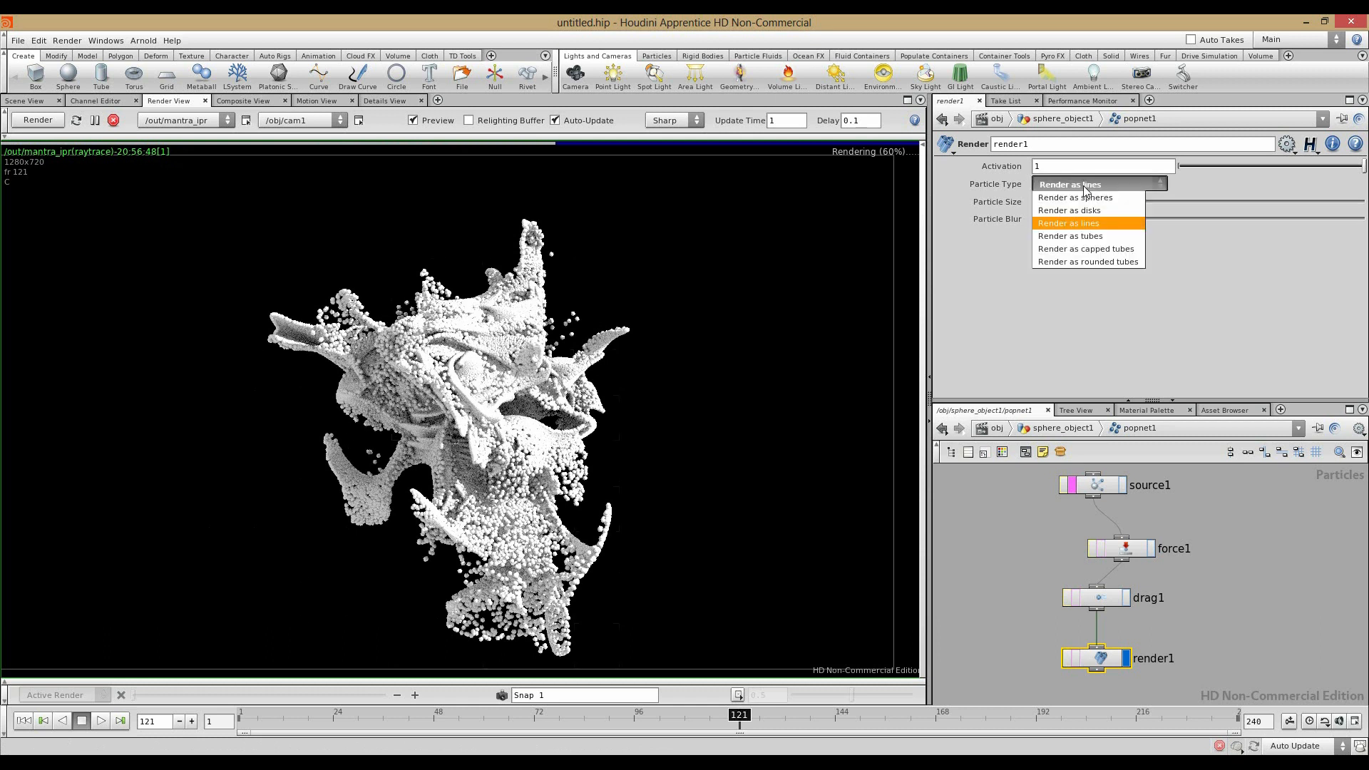
click(1087, 207)
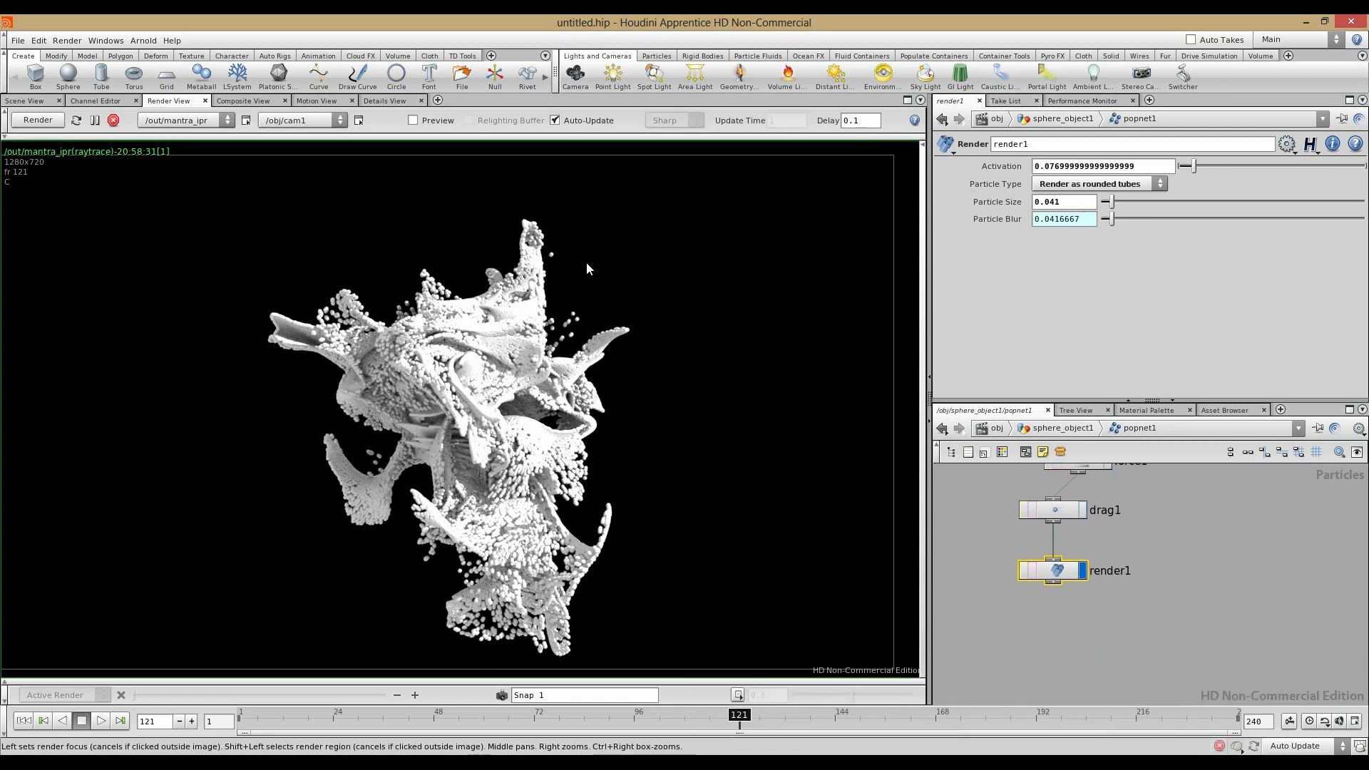
click(978, 519)
middle_drag(978, 519, 990, 570)
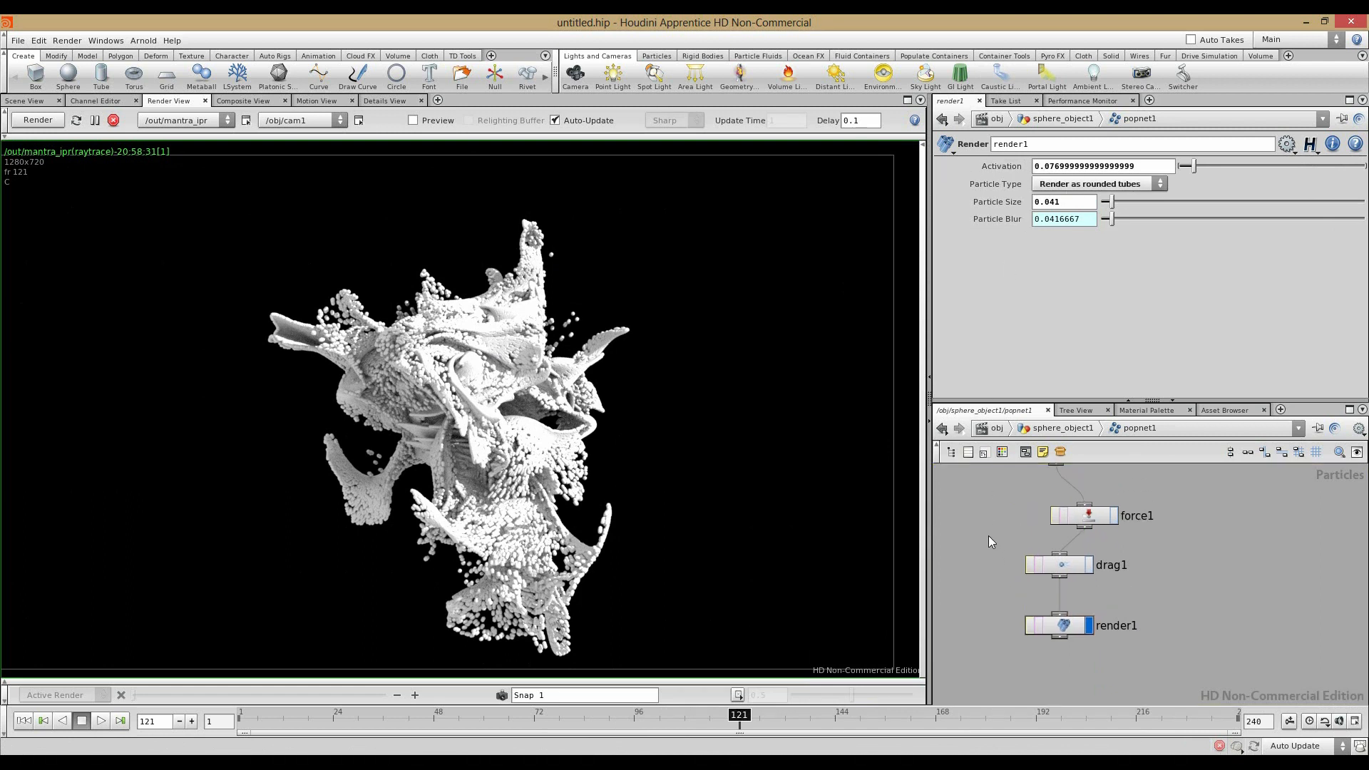
Step: Return to the sphere_object1 network and add a File node connected below popnet1
click(1096, 427)
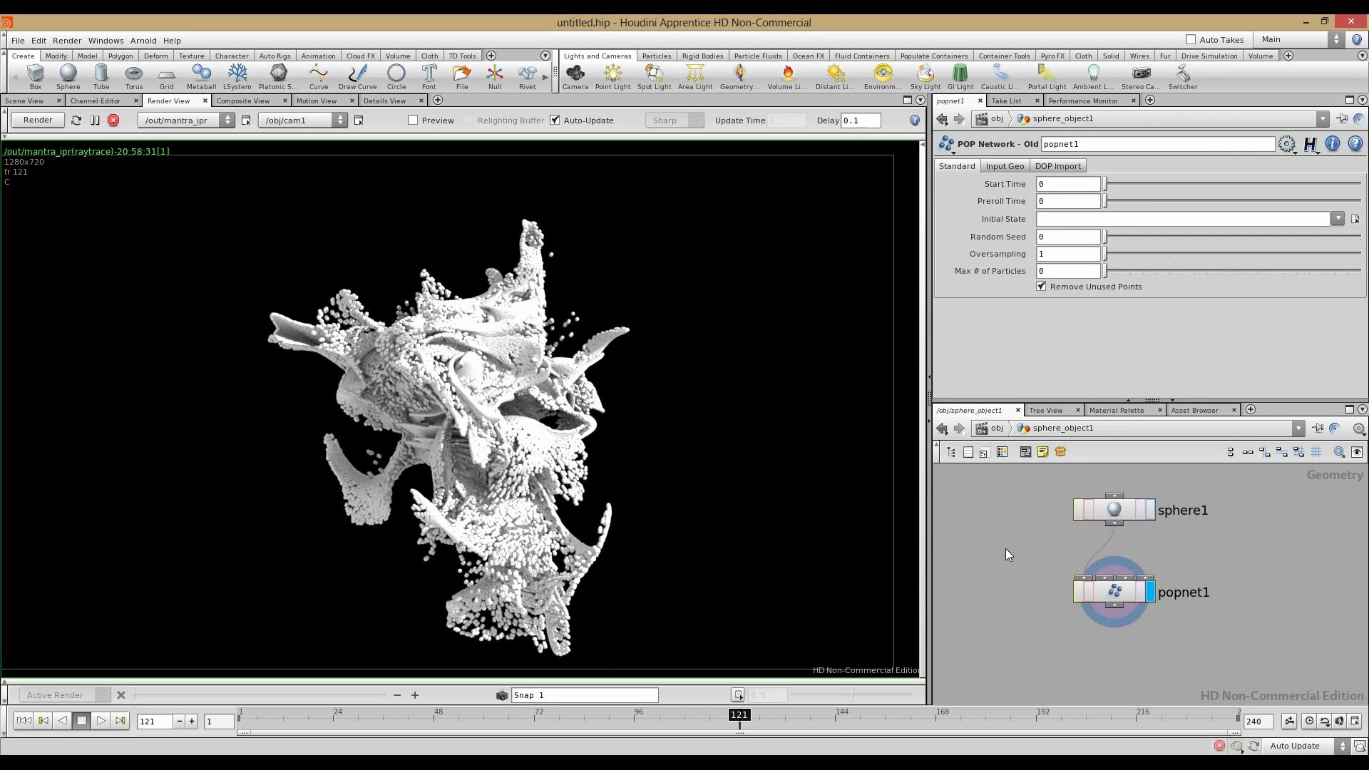
key(Tab)
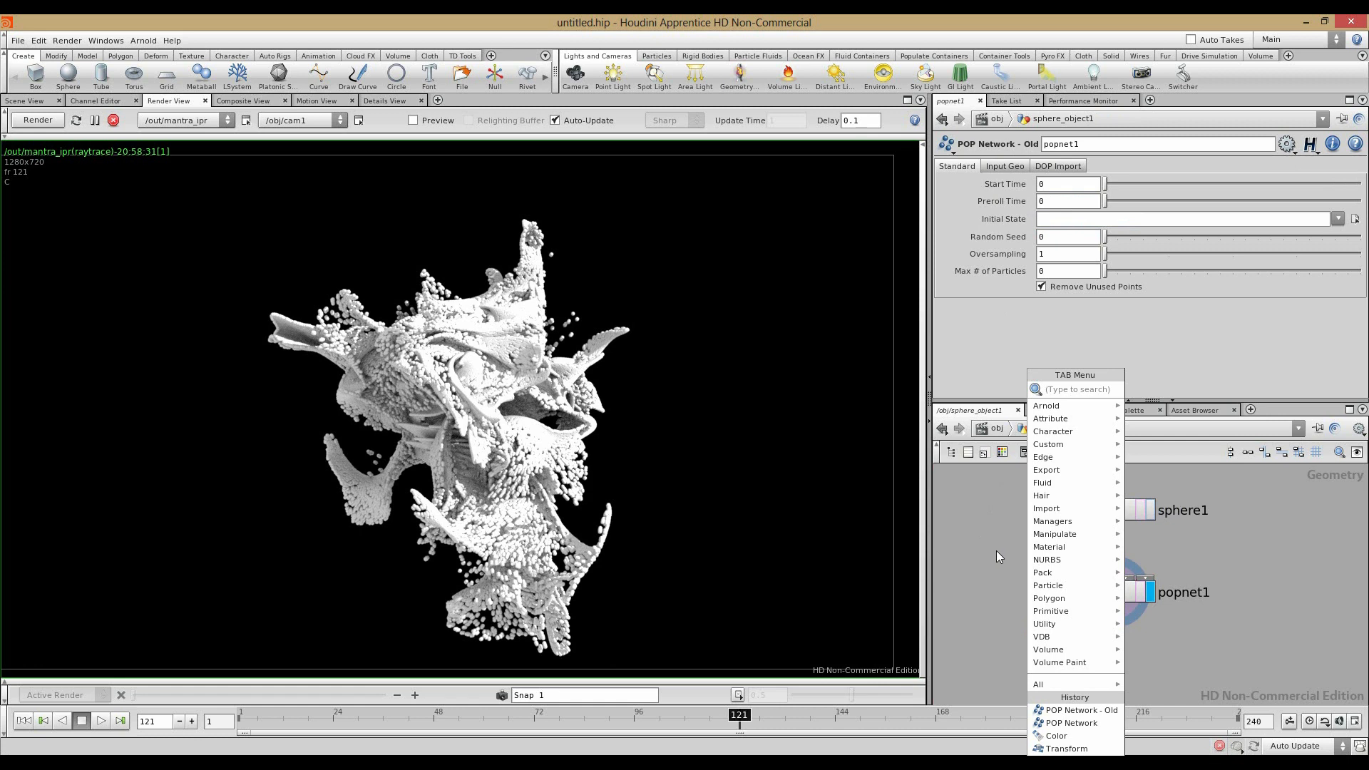
text(fi)
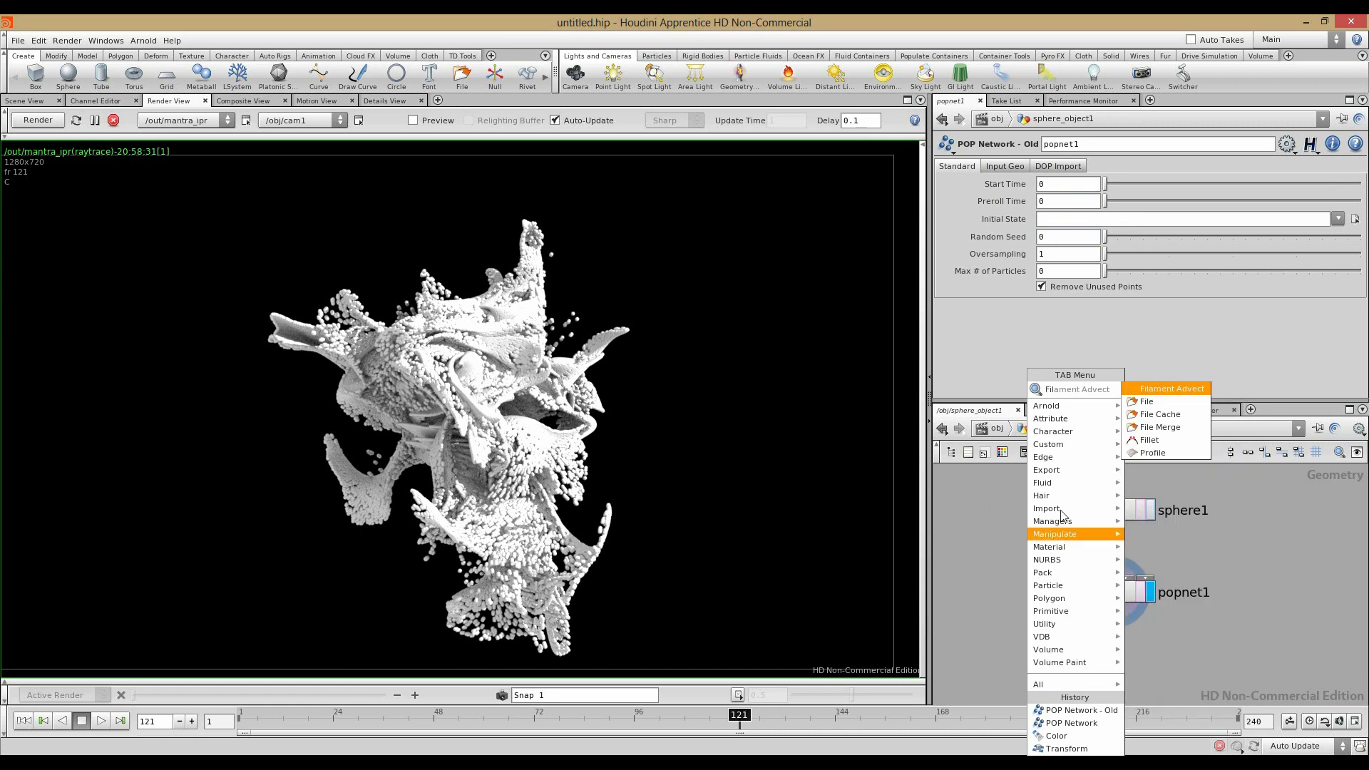
click(1146, 402)
click(1111, 665)
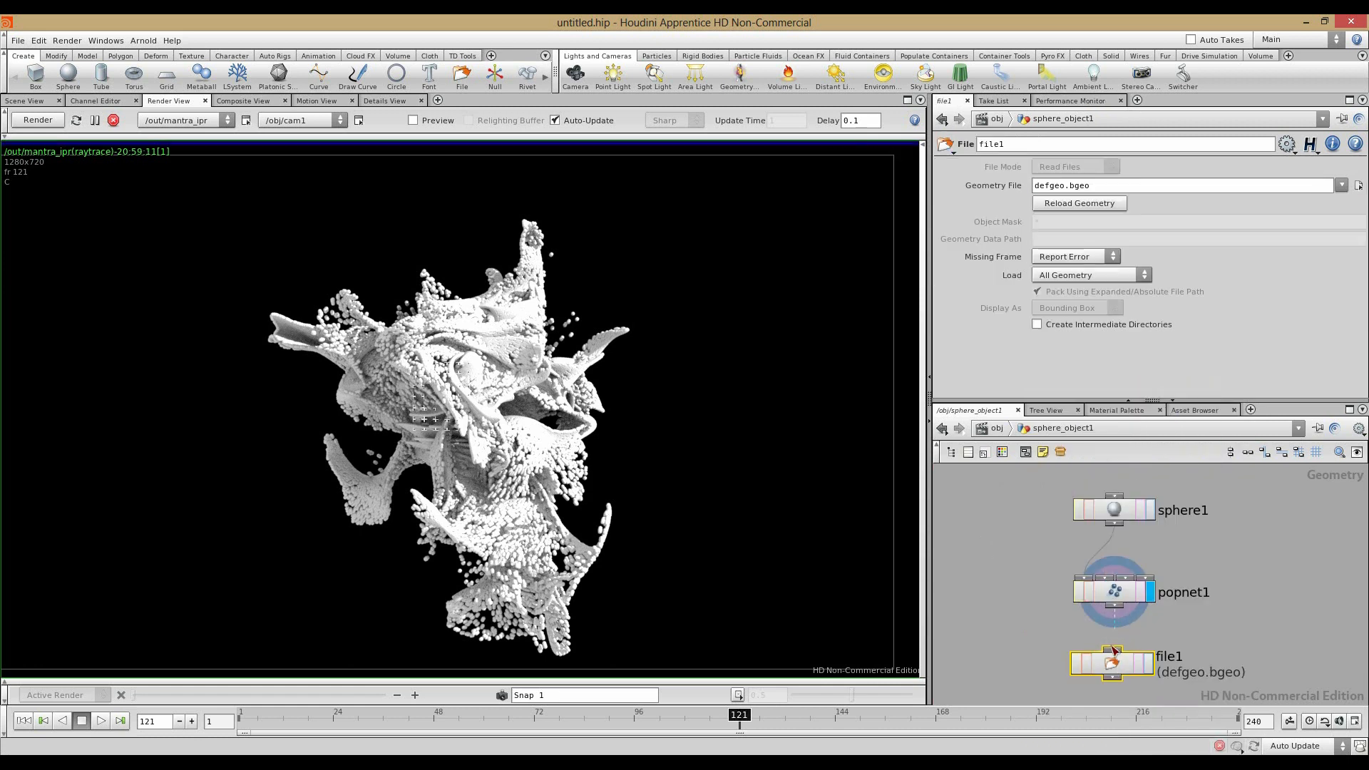
middle_drag(1050, 635, 1017, 601)
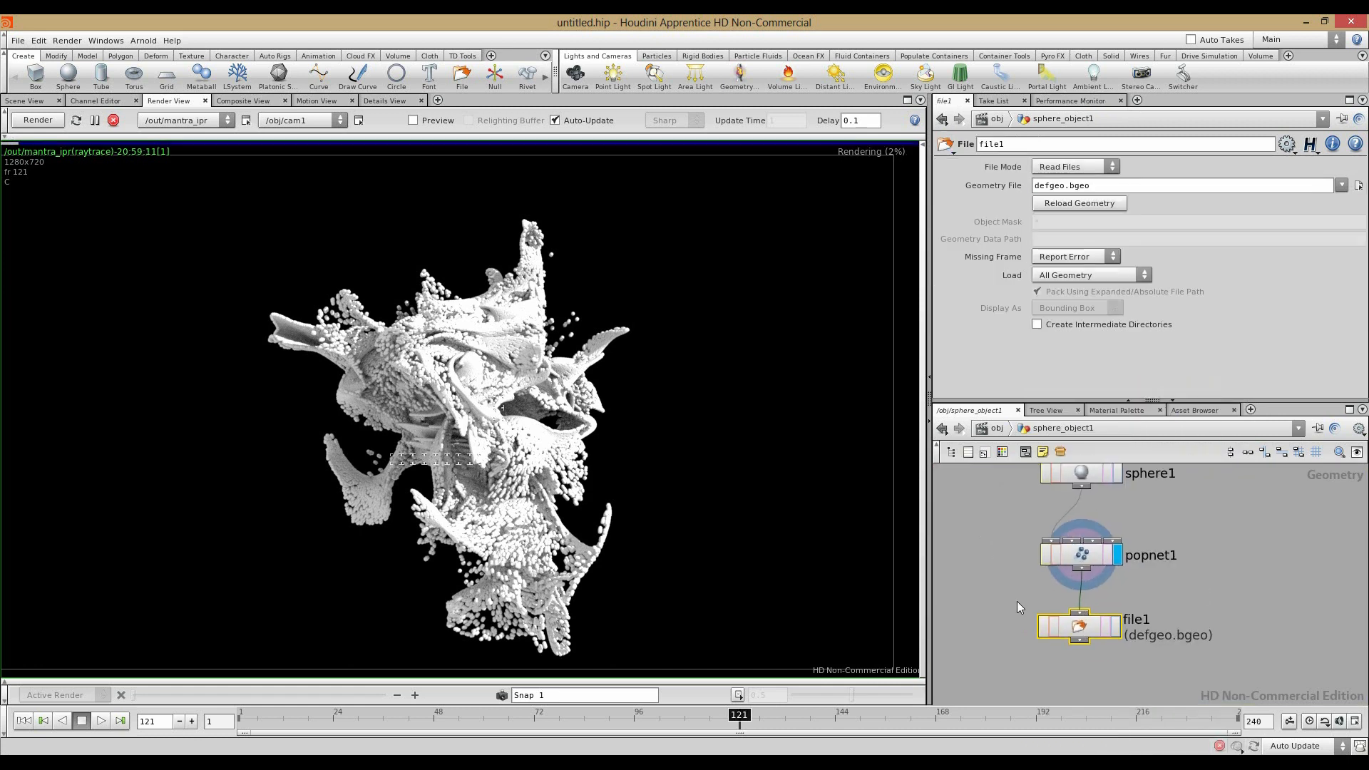
Step: Go back to the scene view and examine the whole particle cloud from different angles and distances
click(25, 101)
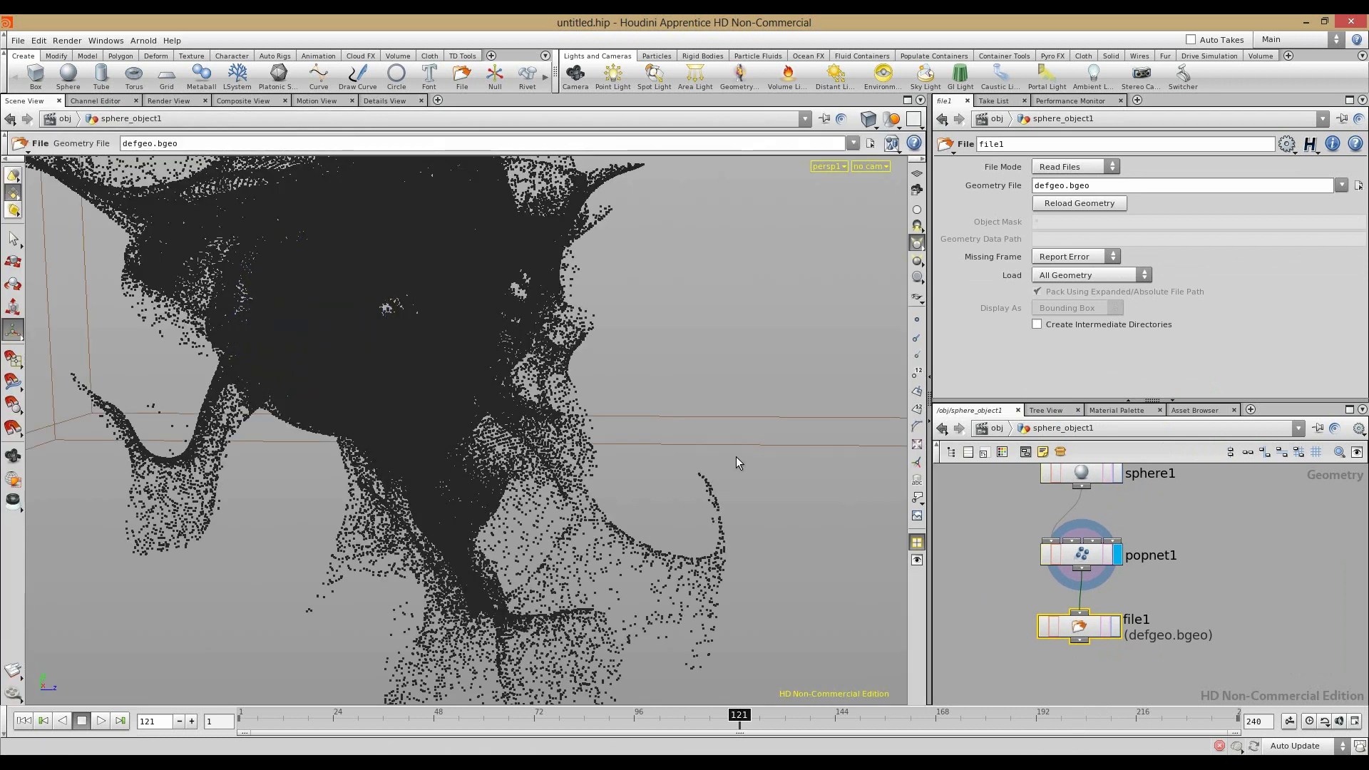
alt+right_drag(734, 452, 114, 403)
alt+drag(739, 427, 442, 449)
right_drag(336, 425, 741, 470)
alt+drag(591, 478, 580, 446)
alt+right_drag(580, 446, 471, 435)
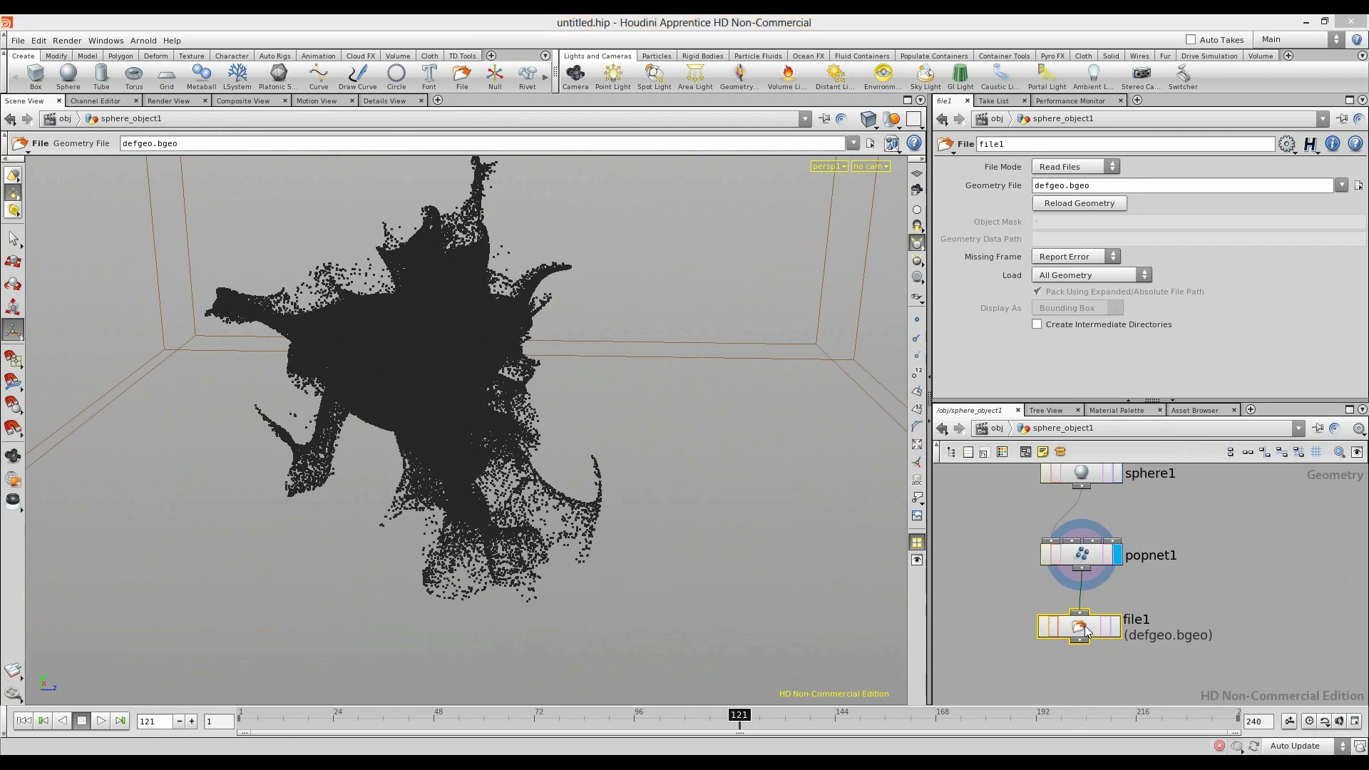
Step: Save the scene as particles_2.hipnc in the Lecture_particles folder
key(ctrl+shift+s)
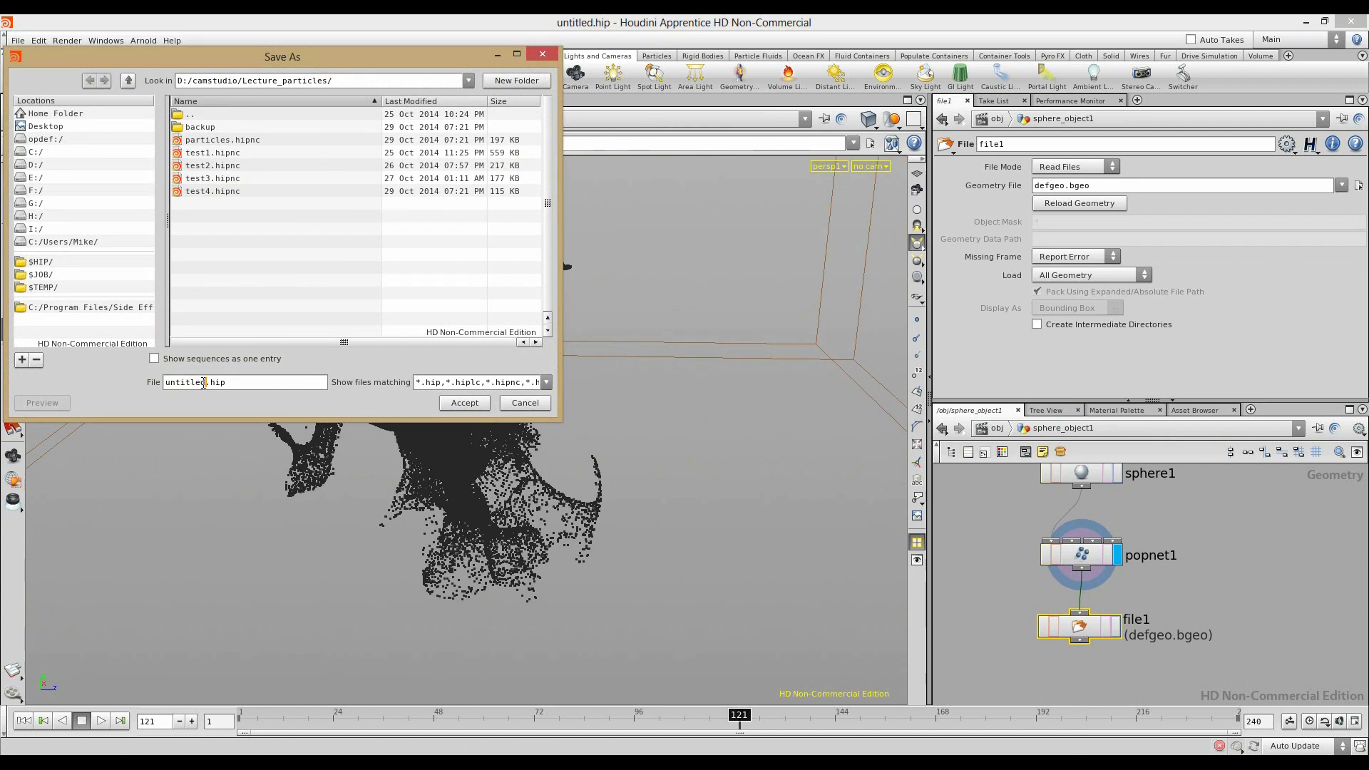
click(220, 142)
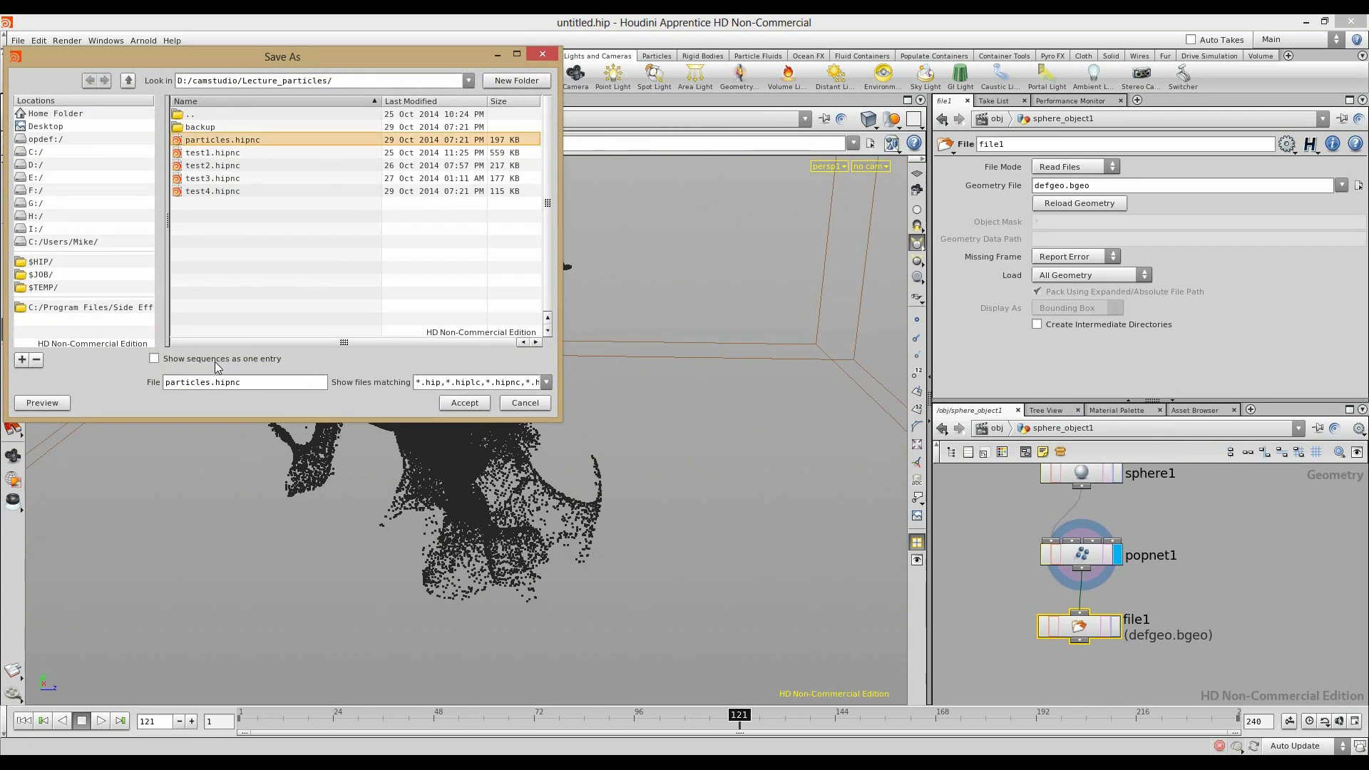
text(_2)
key(Return)
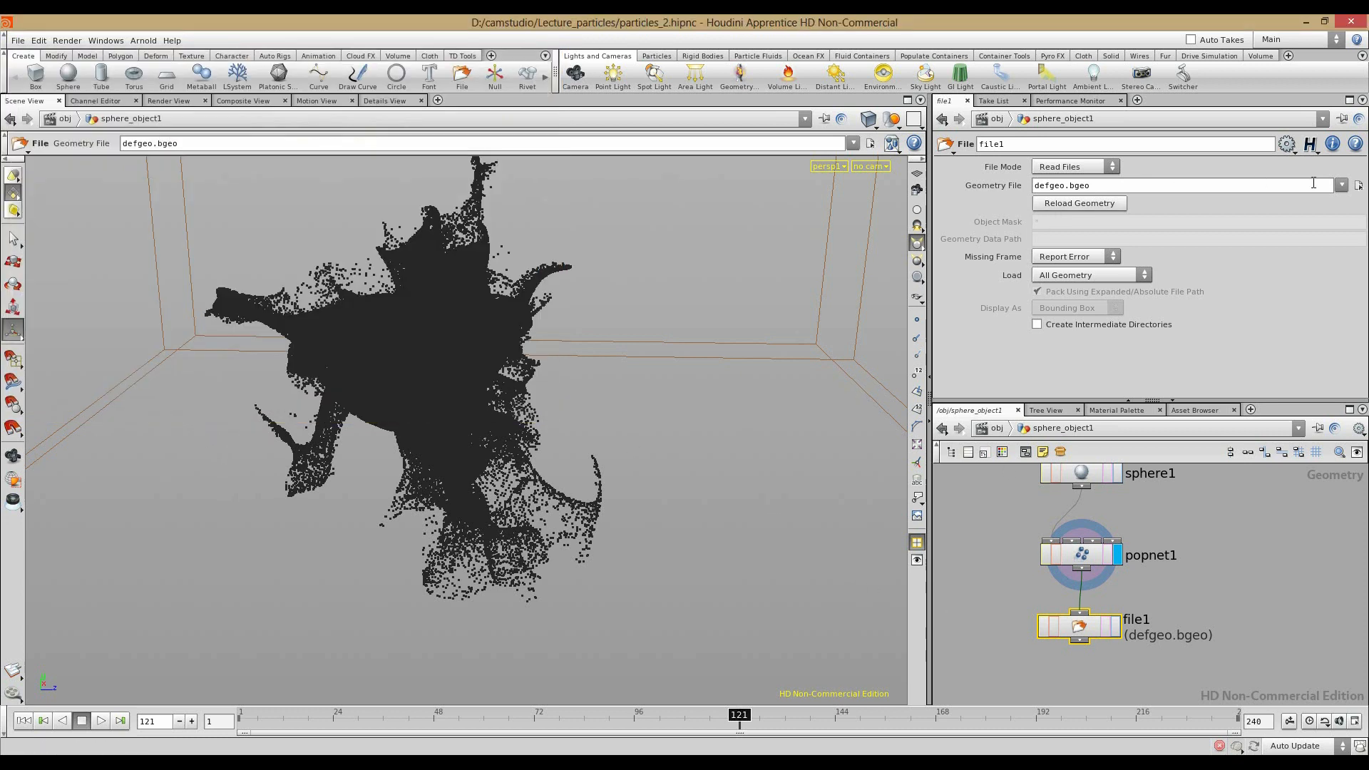
Step: Browse for file1's geometry file and create a new folder named geo under $HIP
click(1357, 186)
drag(1043, 58, 396, 231)
click(670, 252)
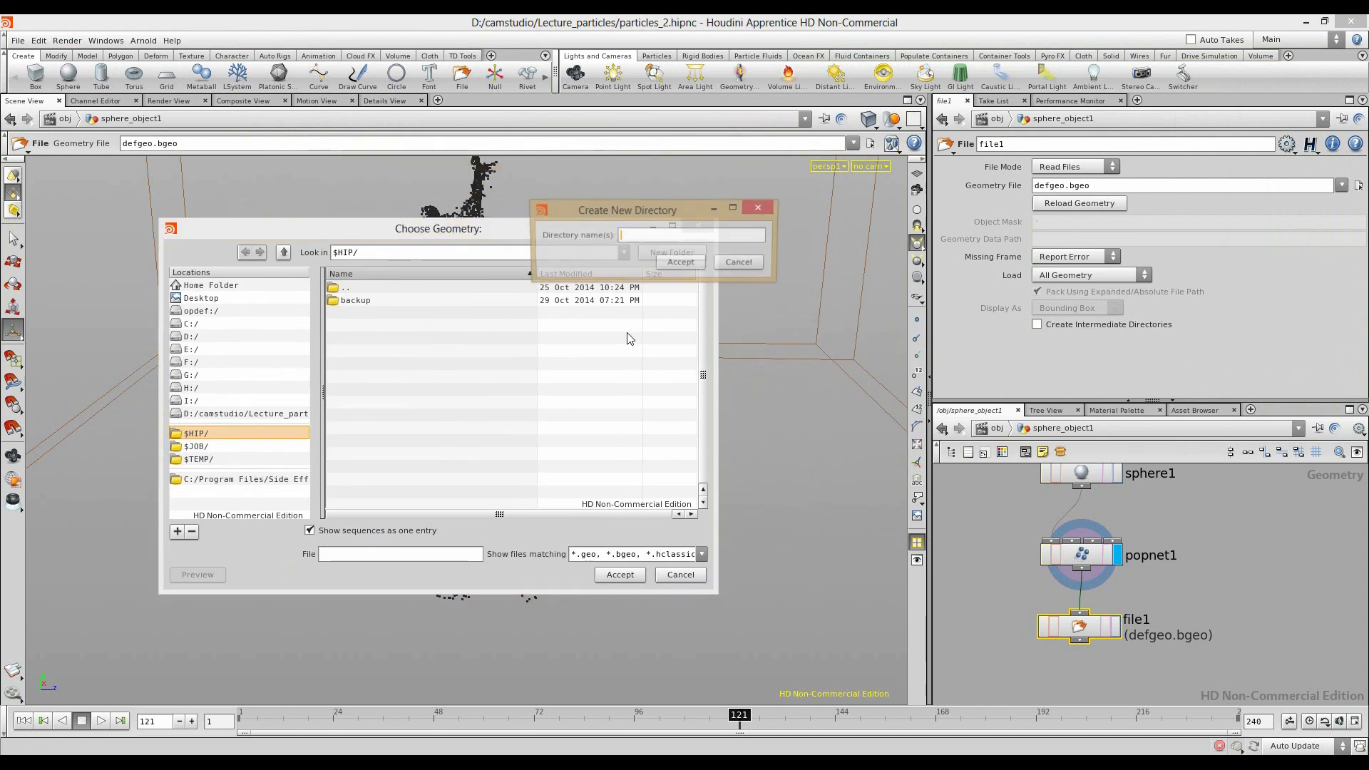
text(geo)
key(Return)
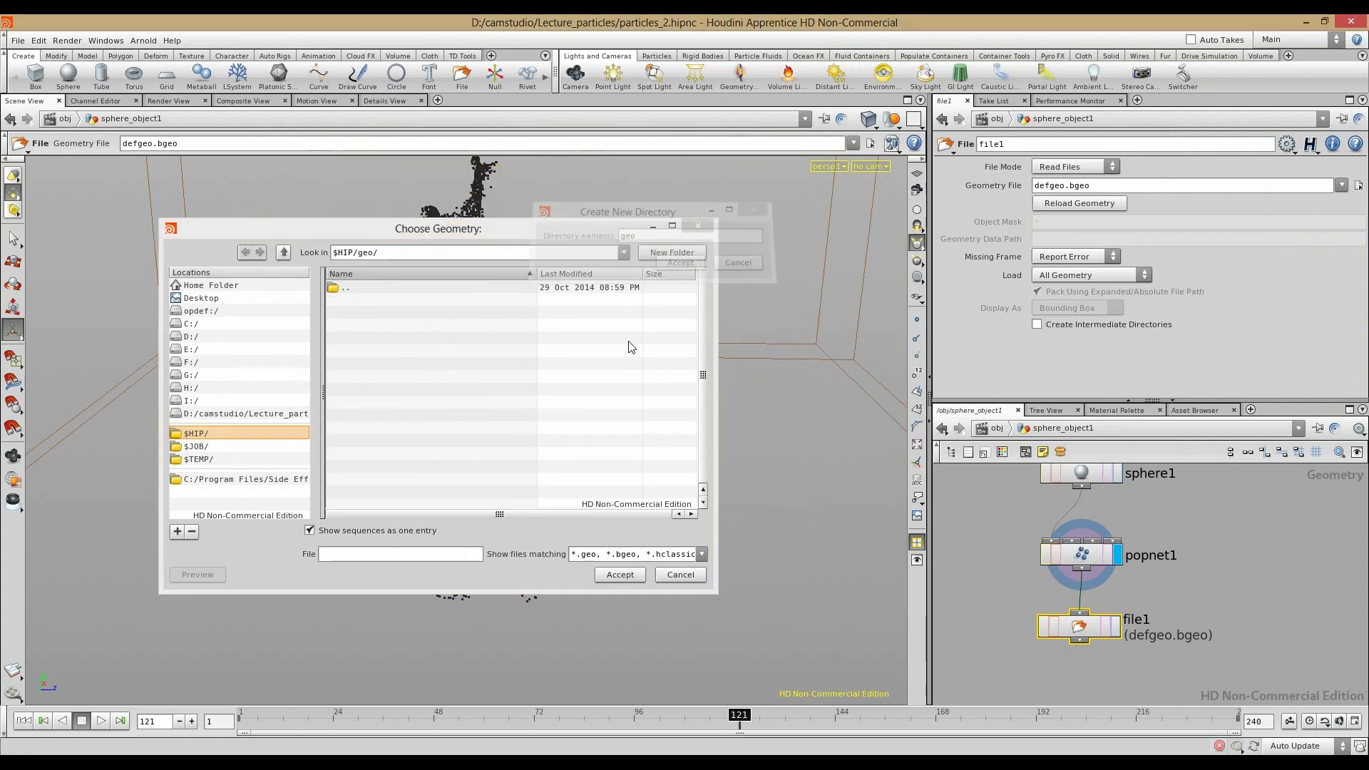
Step: Set file1's geometry file to particles_$F4 inside the $HIP/geo folder
click(387, 553)
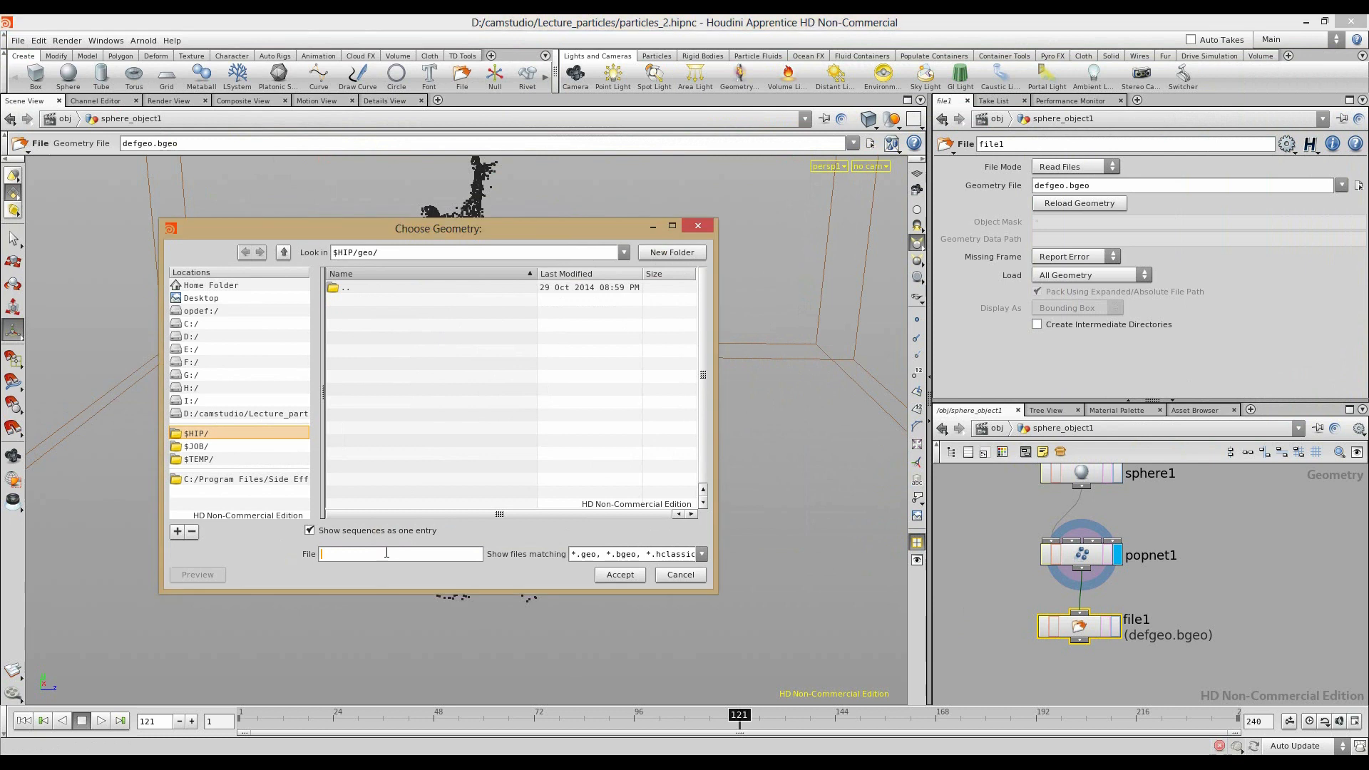
text(particles_$F4)
key(Return)
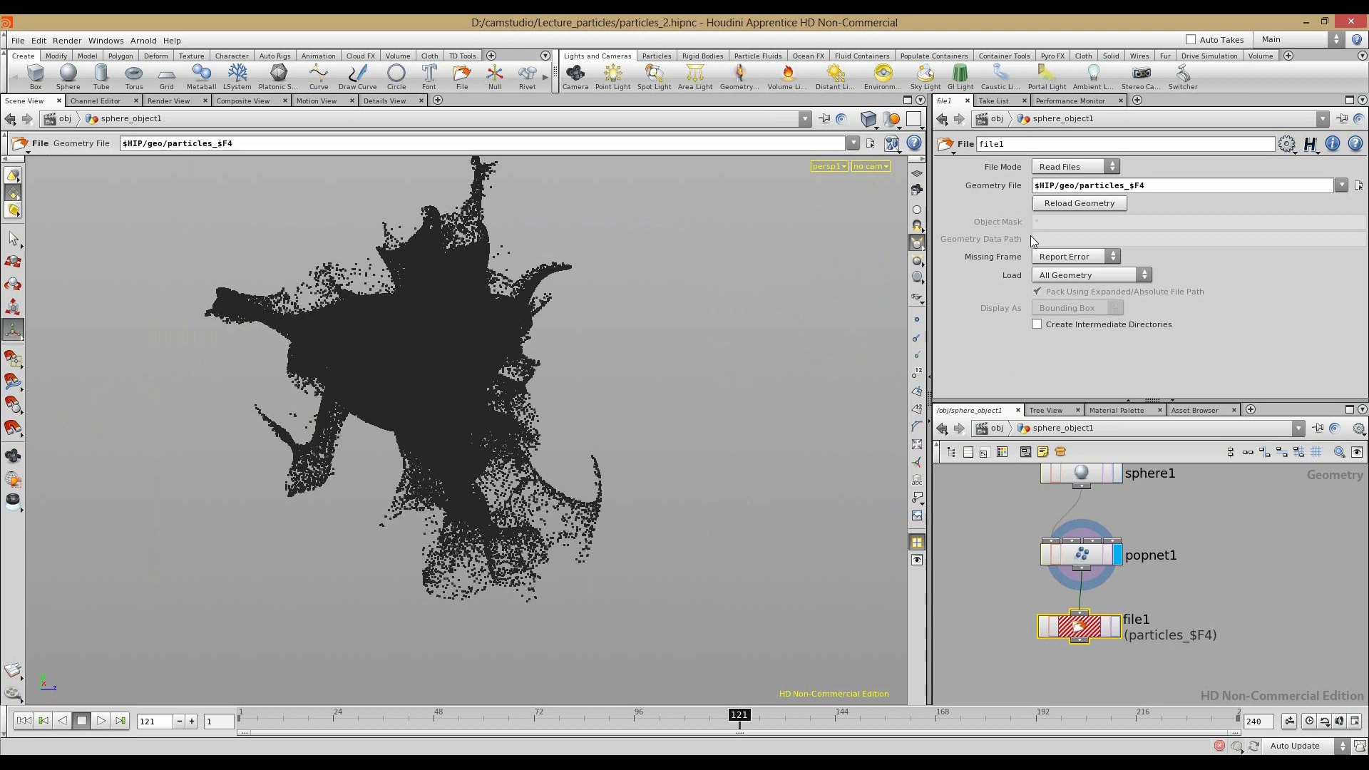
Step: Set file1's file mode to Write Files, display that node and play the timeline from frame 1
click(24, 721)
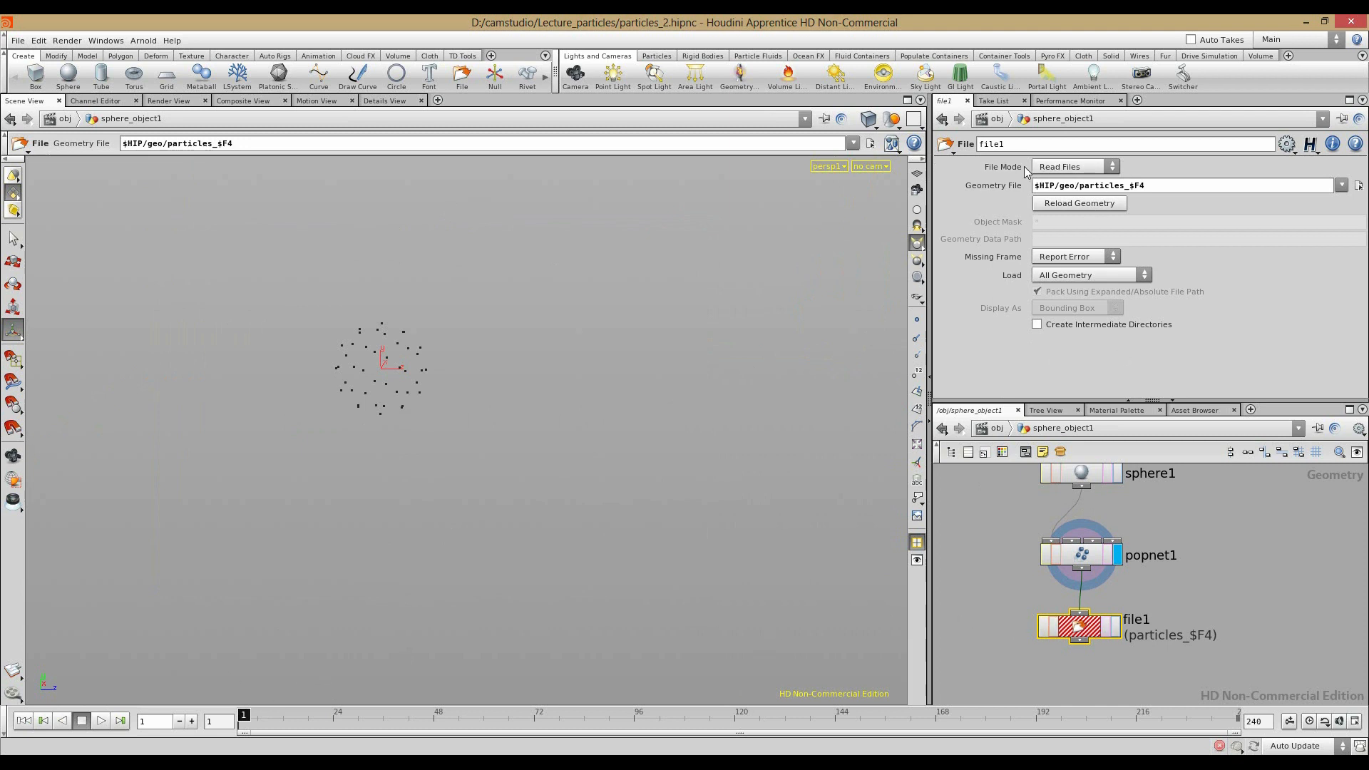
click(1065, 168)
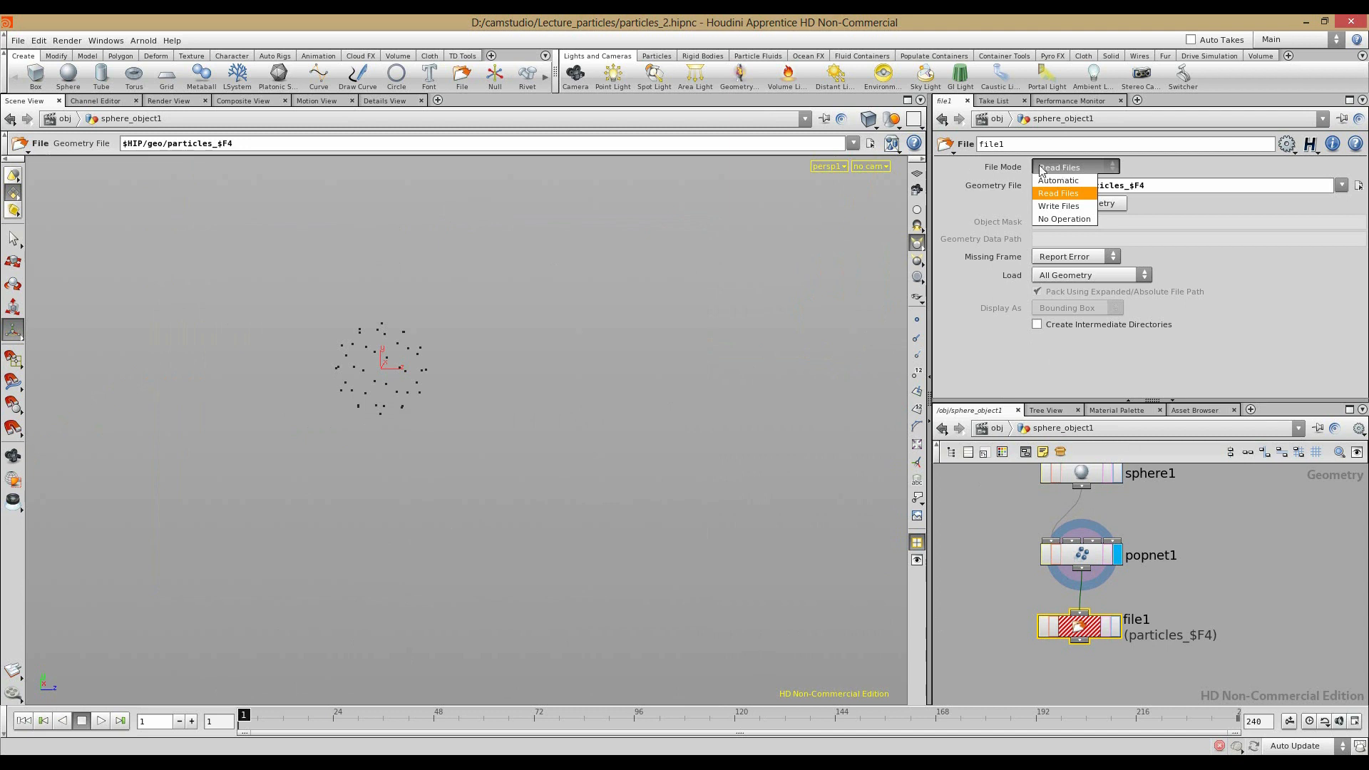
click(1069, 208)
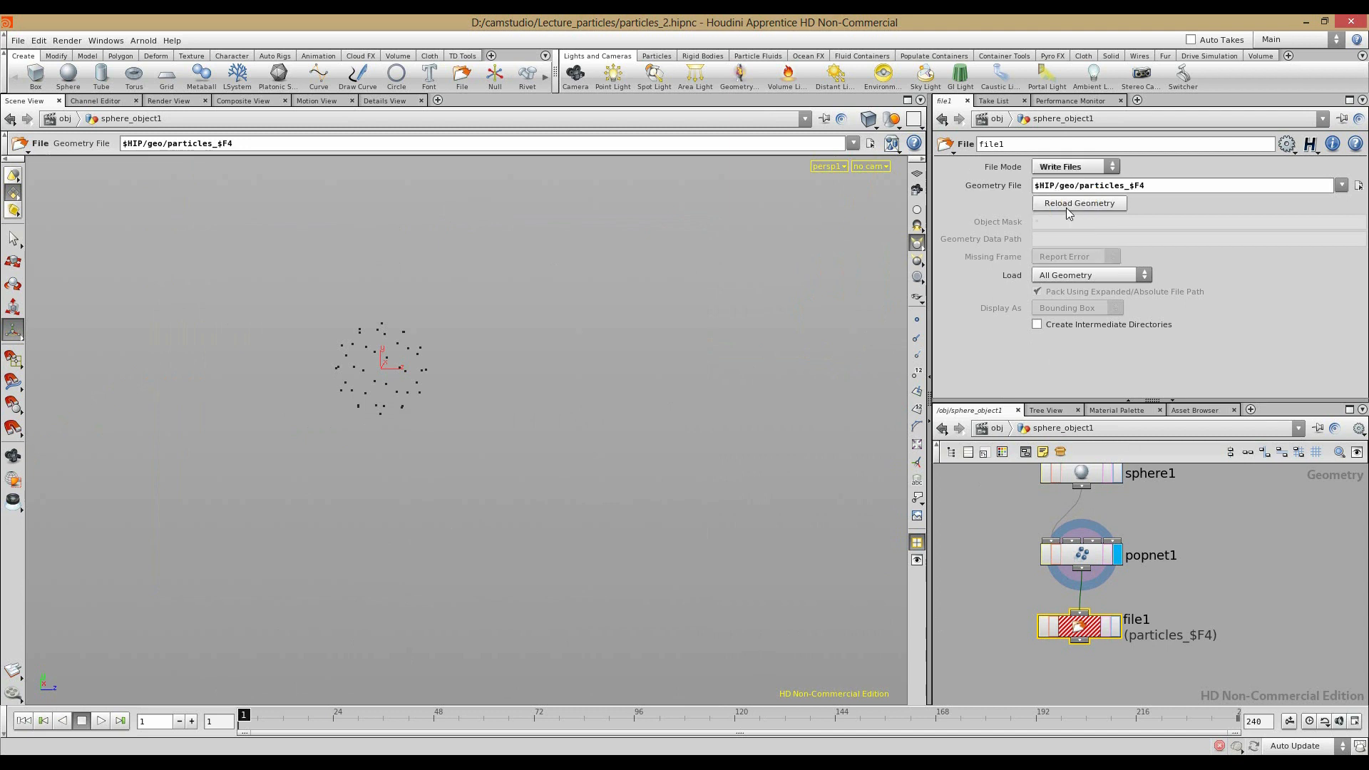
click(1115, 629)
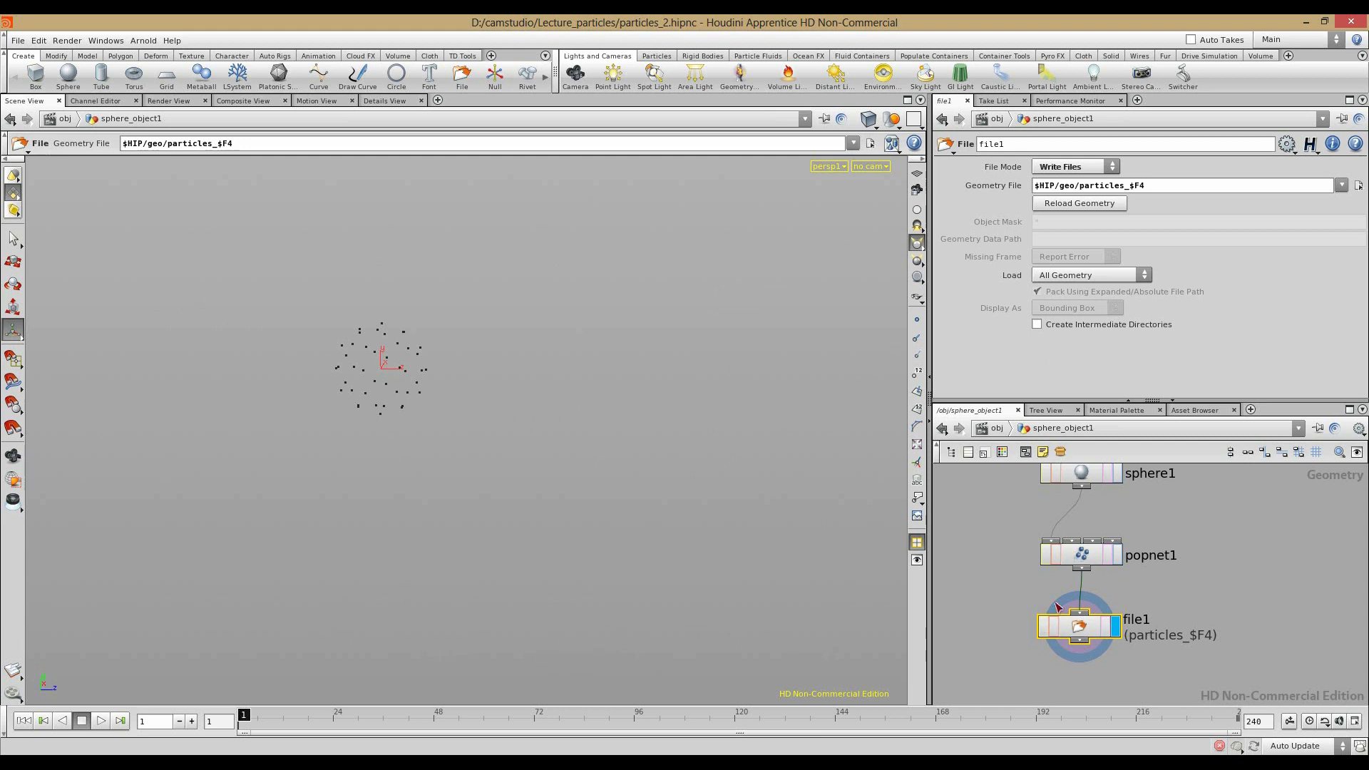
click(95, 724)
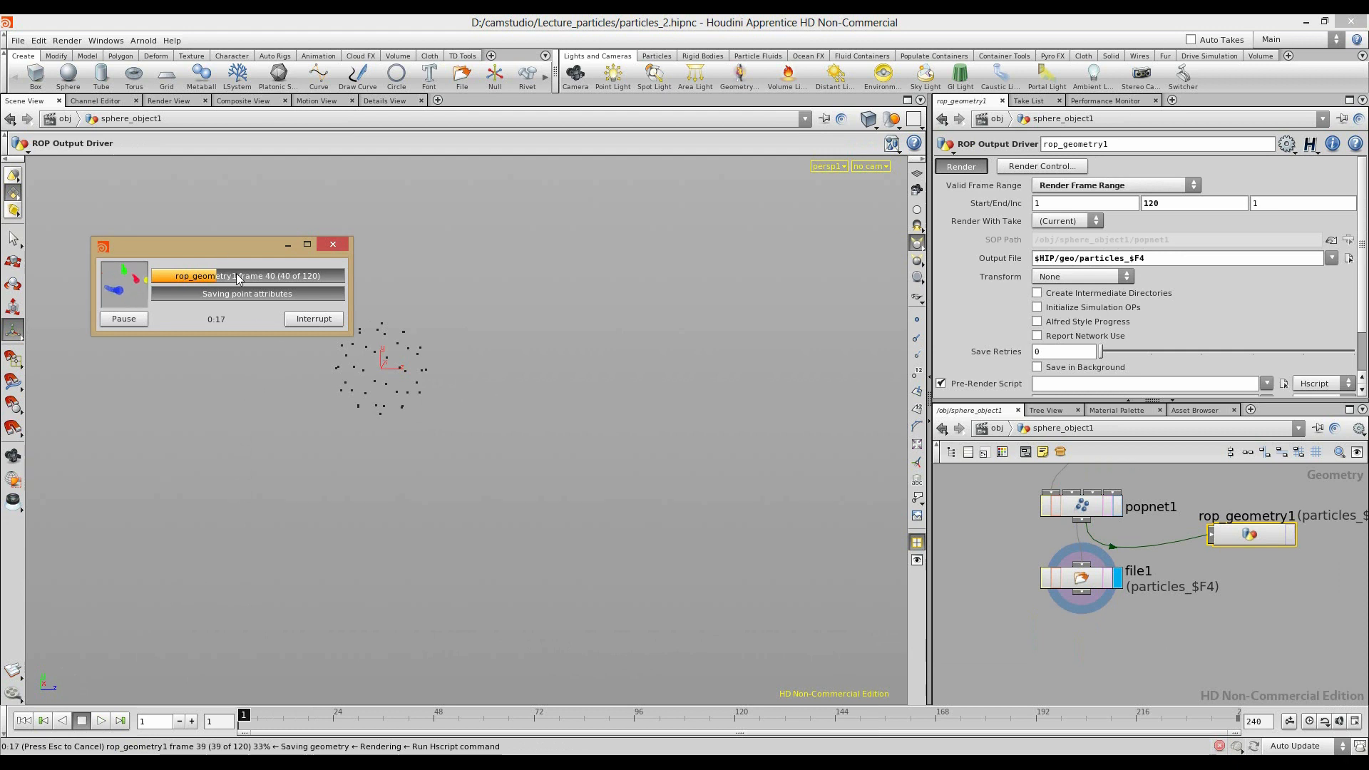
drag(221, 247, 185, 221)
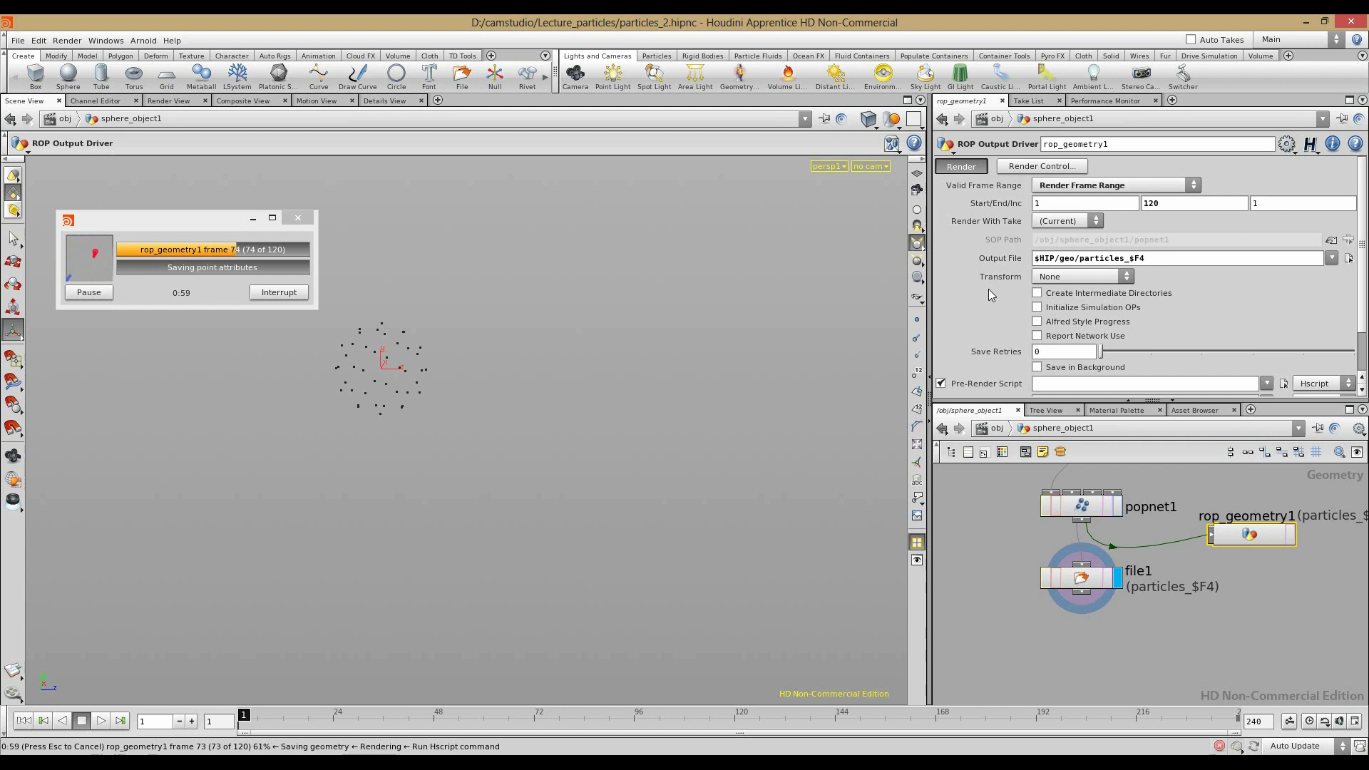
drag(200, 226, 339, 271)
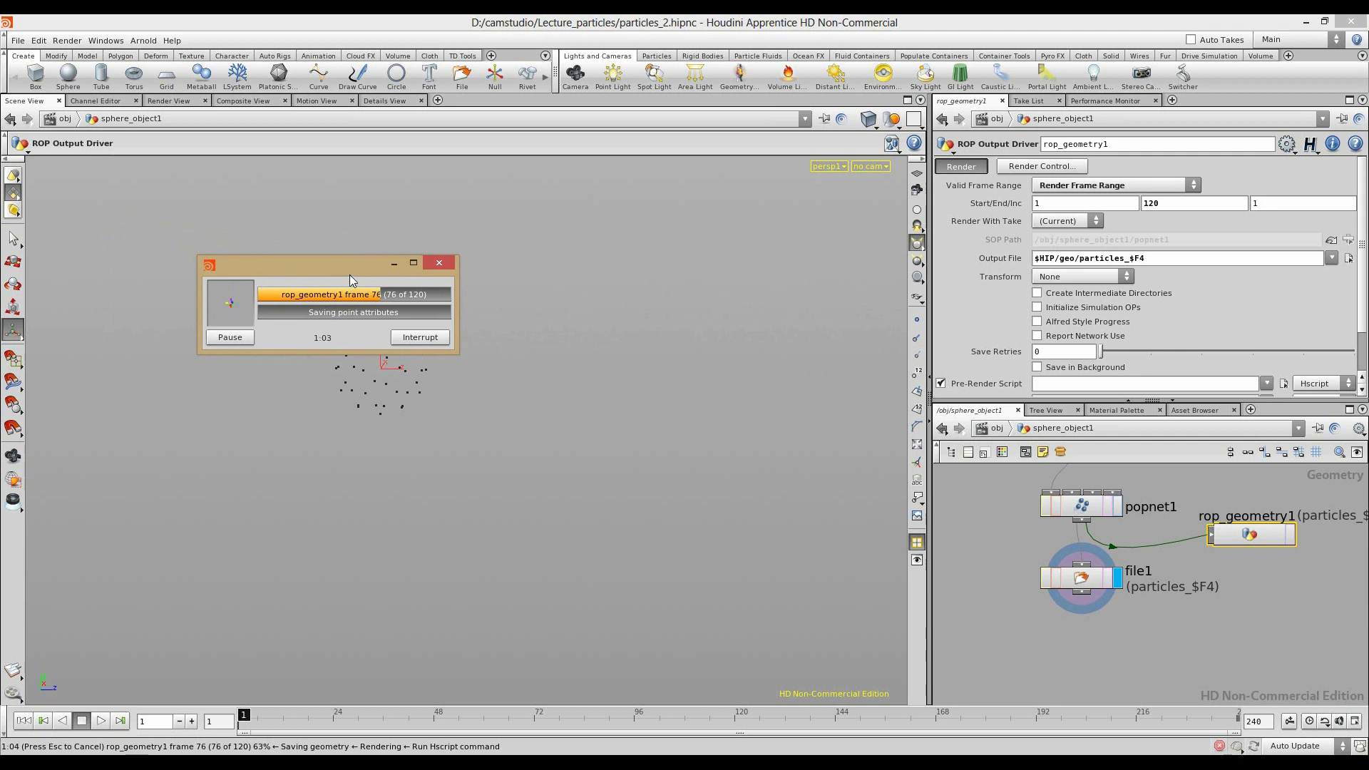
drag(349, 275, 457, 152)
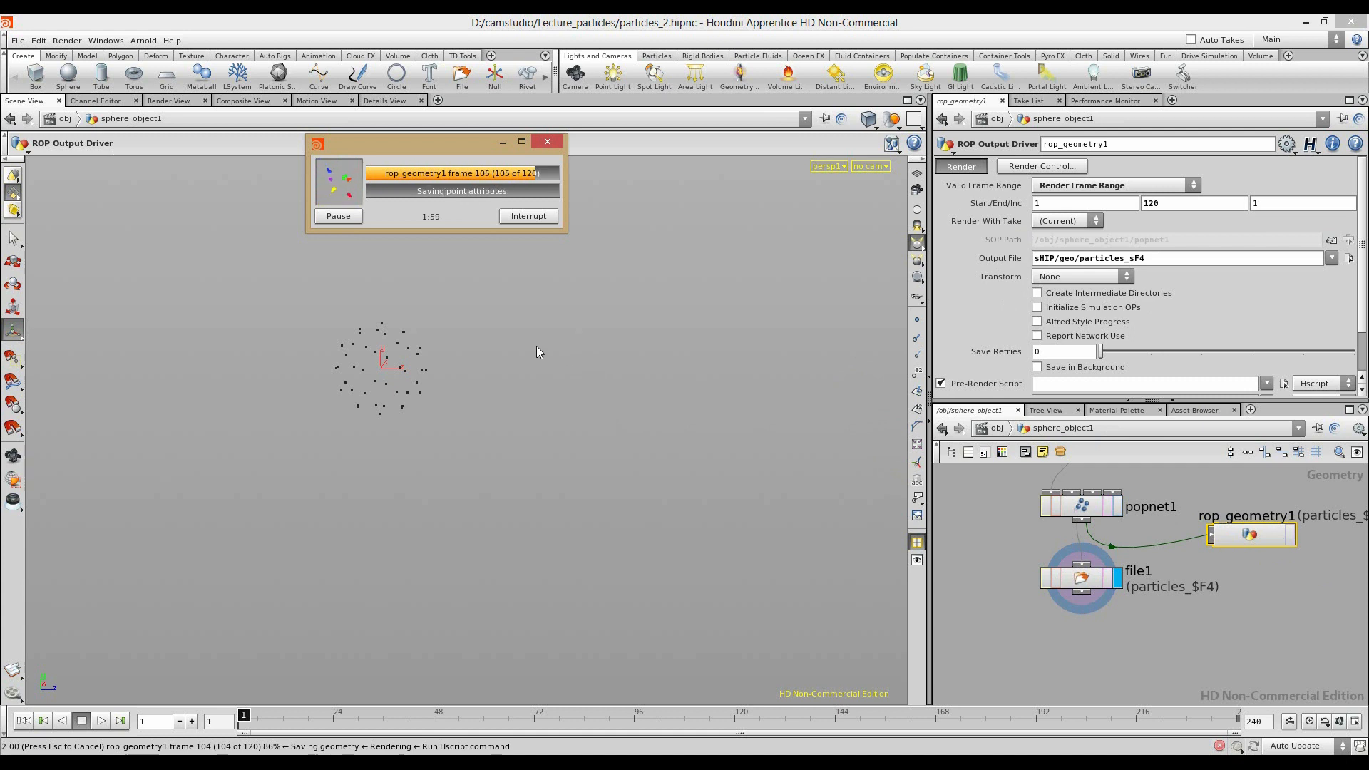
Step: Move the file1 node further below popnet1 and delete the connection between them
drag(437, 143, 460, 234)
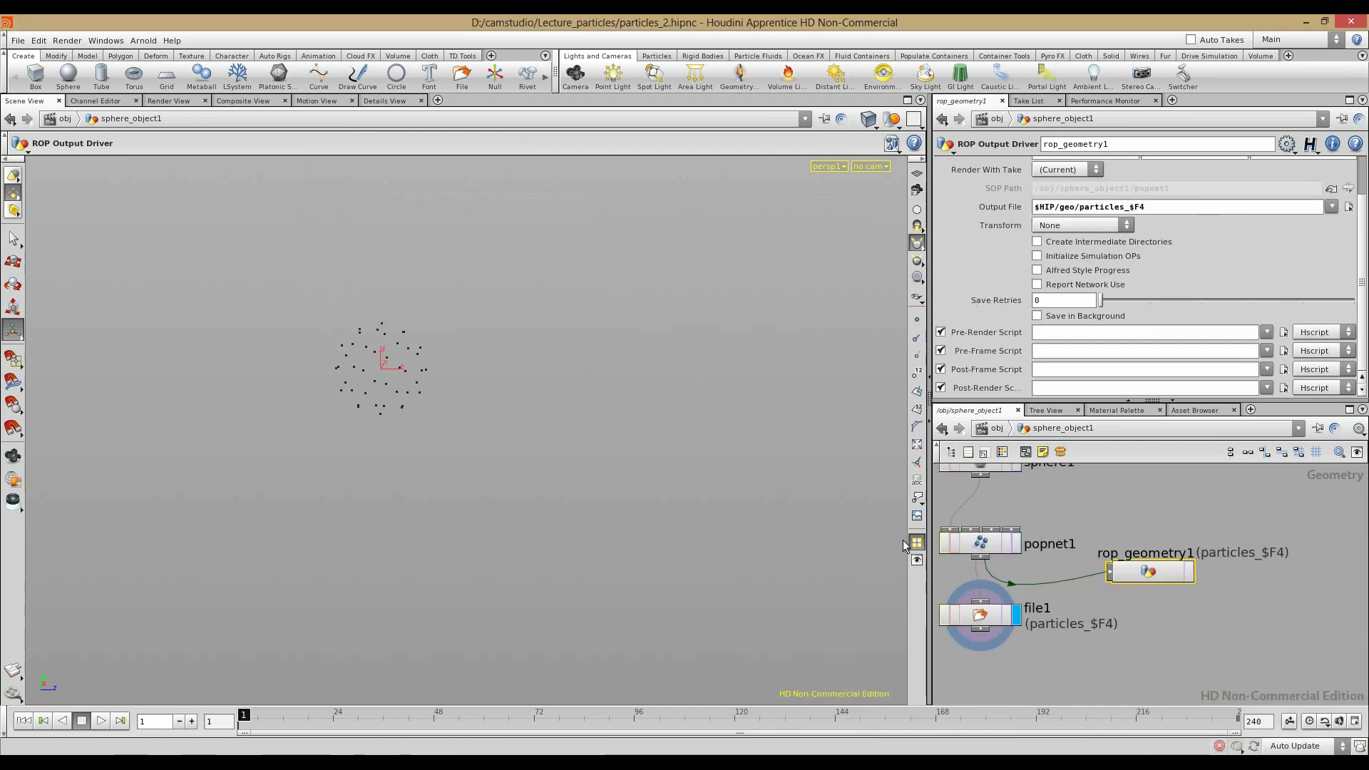
mouse_move(1190, 638)
middle_down()
mouse_move(1252, 615)
mouse_move(1203, 637)
middle_up()
scroll(1250, 614, down, 2)
drag(1093, 614, 1091, 646)
right_click(1073, 603)
click(1083, 620)
click(1039, 632)
click(1089, 653)
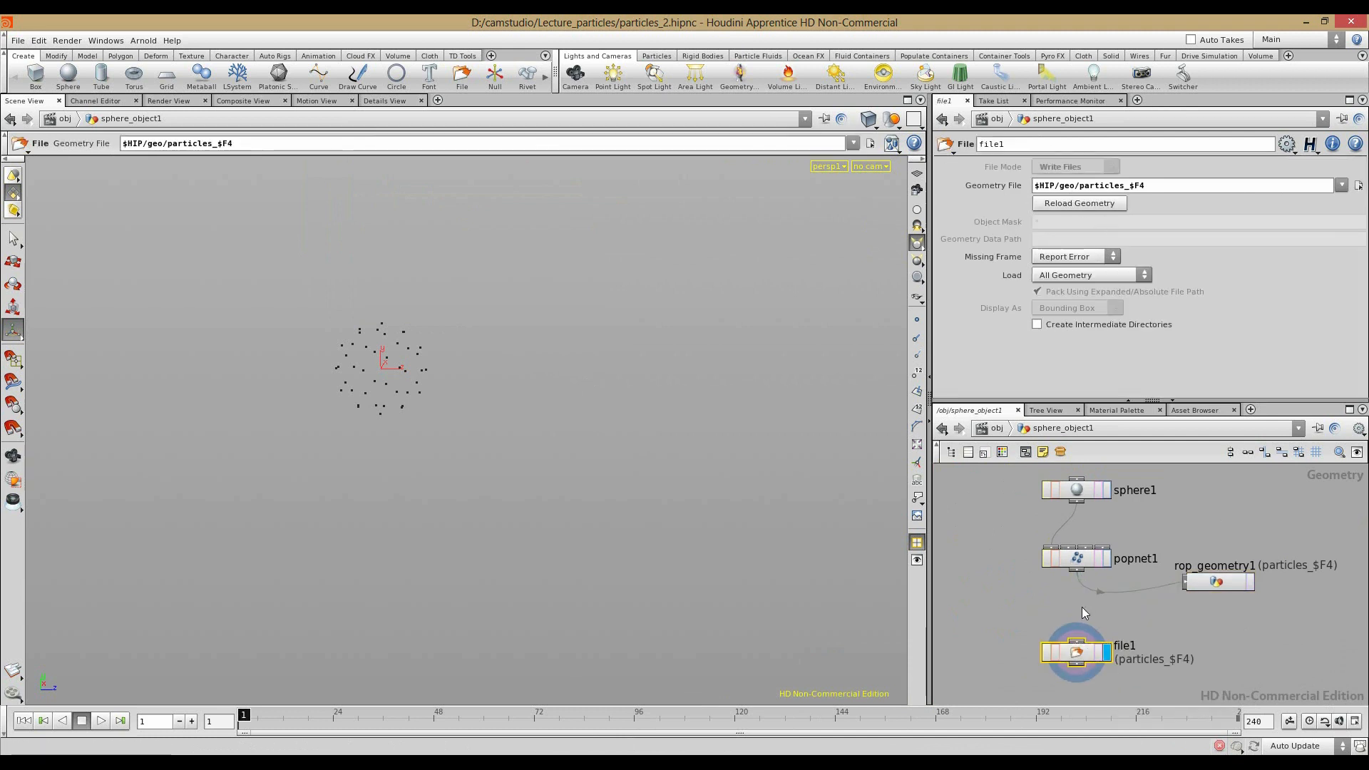
Step: Reconnect popnet1 to file1 and set file1's file mode to Read Files
drag(1077, 570, 1077, 639)
click(1069, 167)
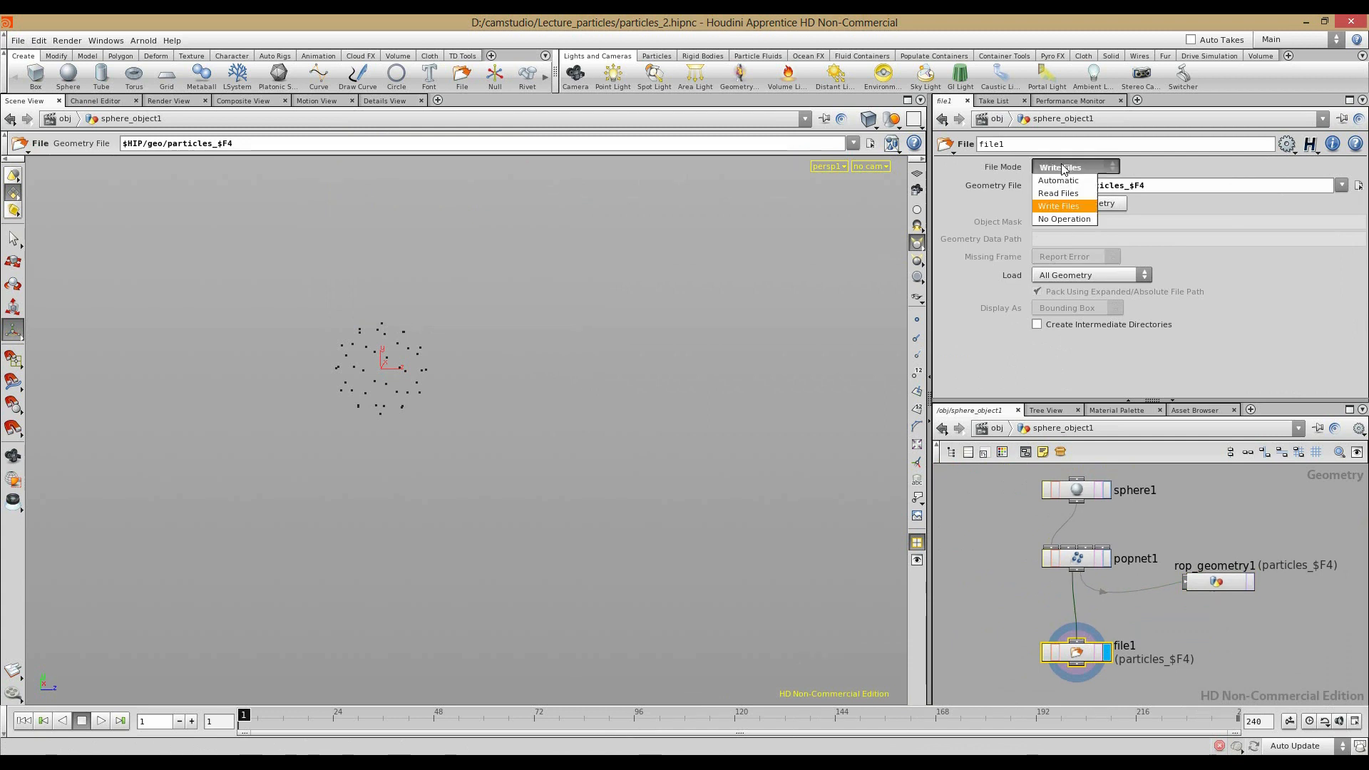
click(1058, 187)
Step: Delete the connection from popnet1 to file1 again and reload file1's geometry
right_click(1075, 606)
click(1101, 615)
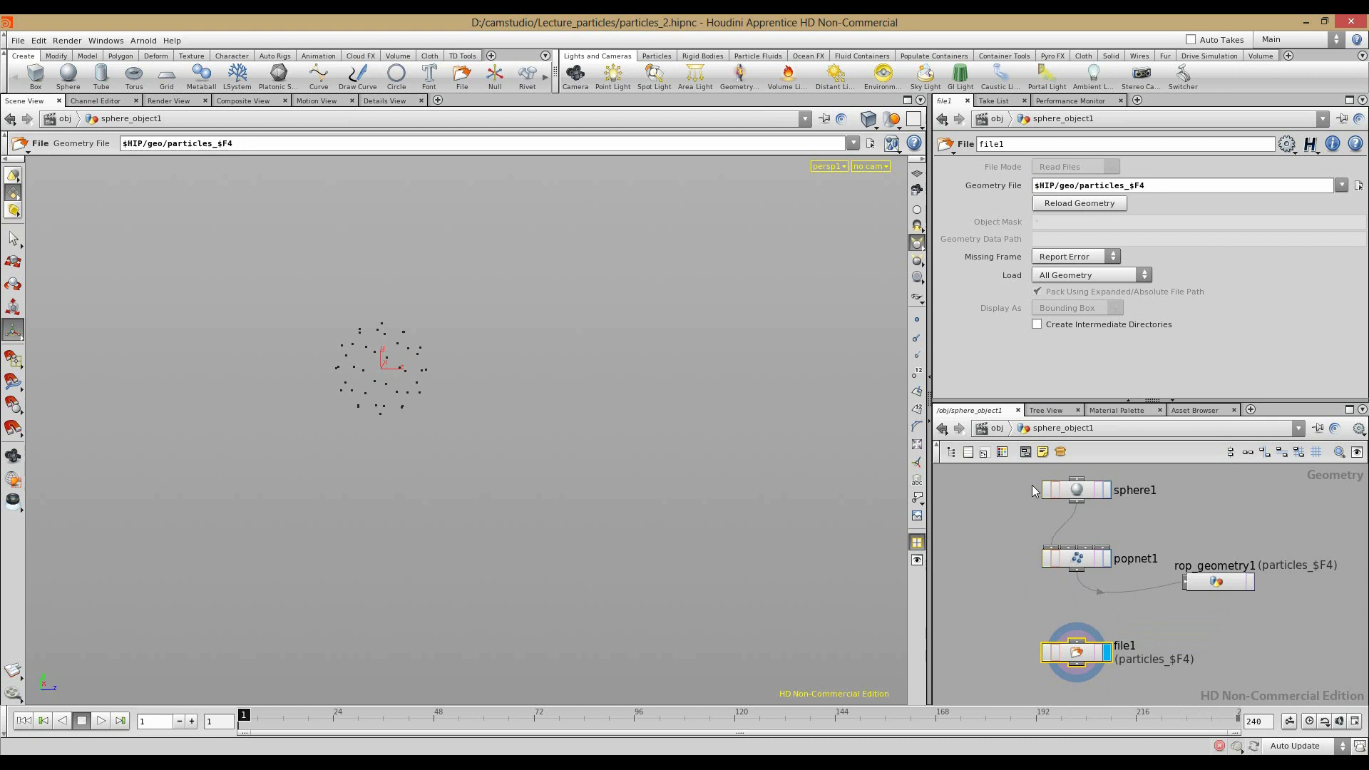
click(1079, 203)
Step: Bypass the sphere1, popnet1 and rop_geometry1 nodes together
middle_drag(992, 570, 1000, 622)
drag(1002, 498, 1301, 673)
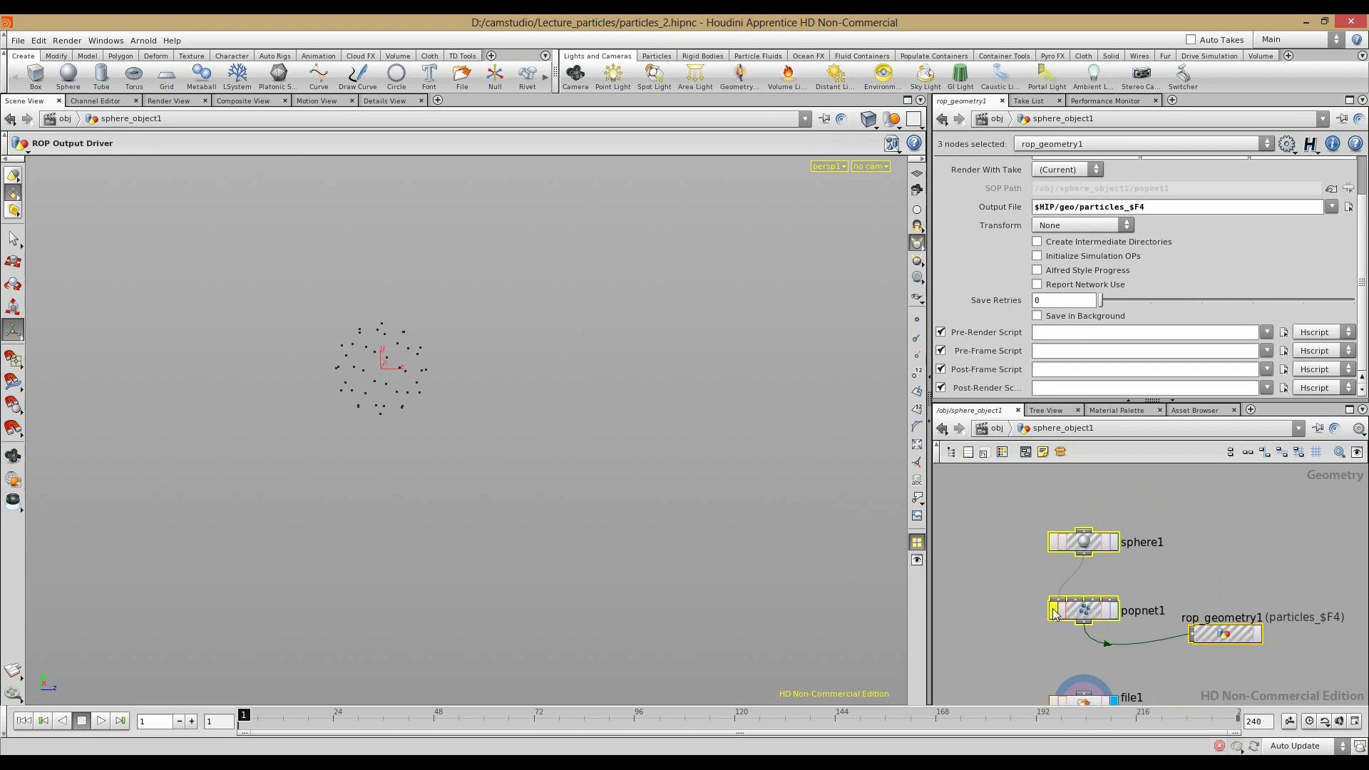
click(1017, 616)
middle_drag(1017, 632, 1002, 556)
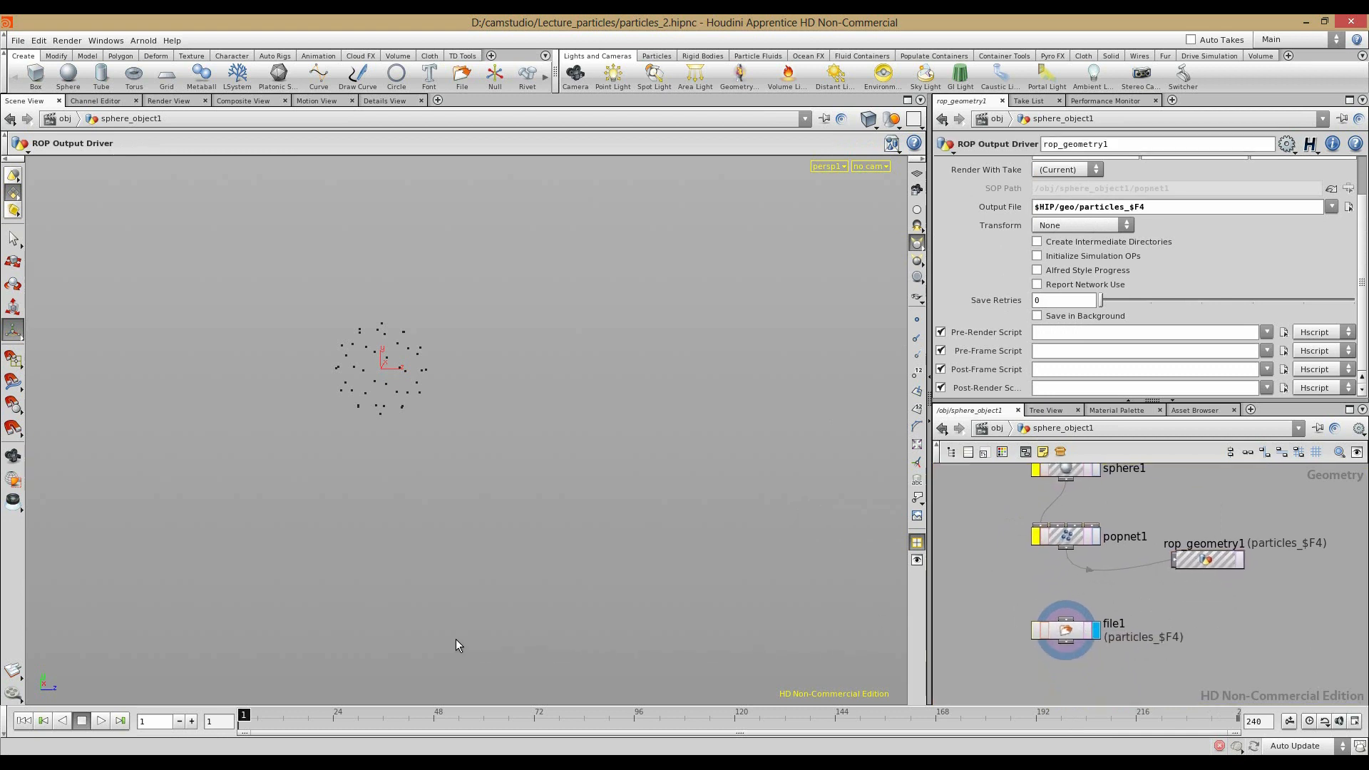
Step: Scrub through the timeline to review the cached particle motion read from disk
drag(268, 719, 499, 708)
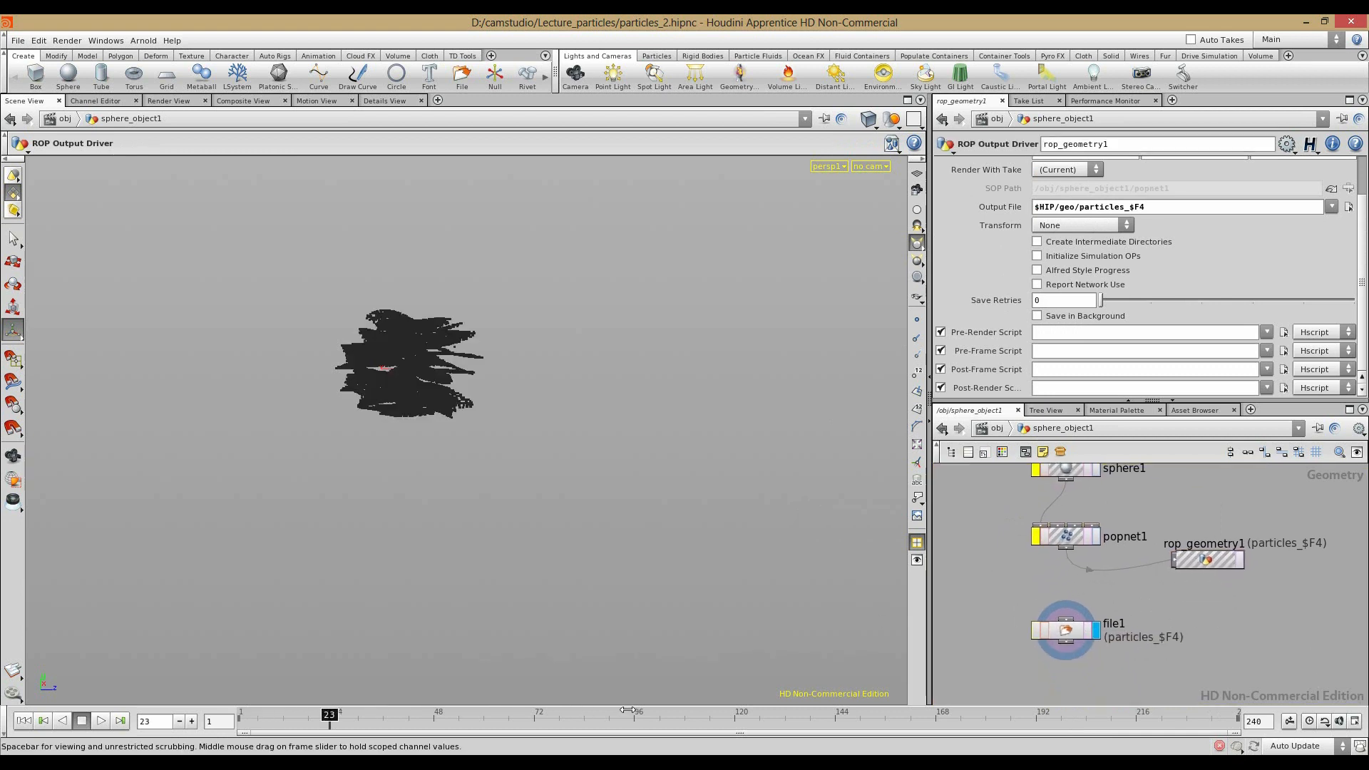
drag(627, 711, 572, 707)
mouse_move(419, 708)
mouse_down()
mouse_move(321, 710)
mouse_move(557, 708)
mouse_move(346, 715)
mouse_up()
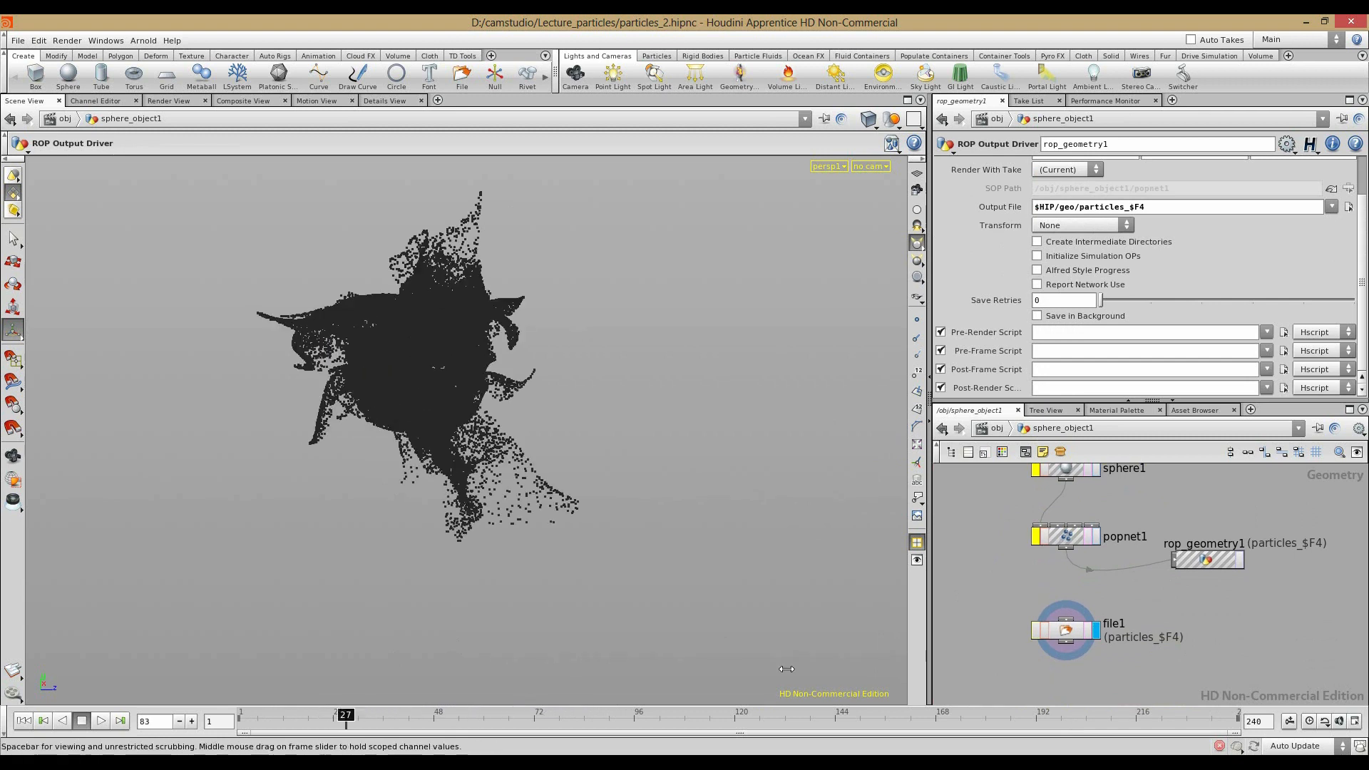
Step: Set file1's Load option to Info Bounding Box and scrub the timeline to preview it
click(1064, 632)
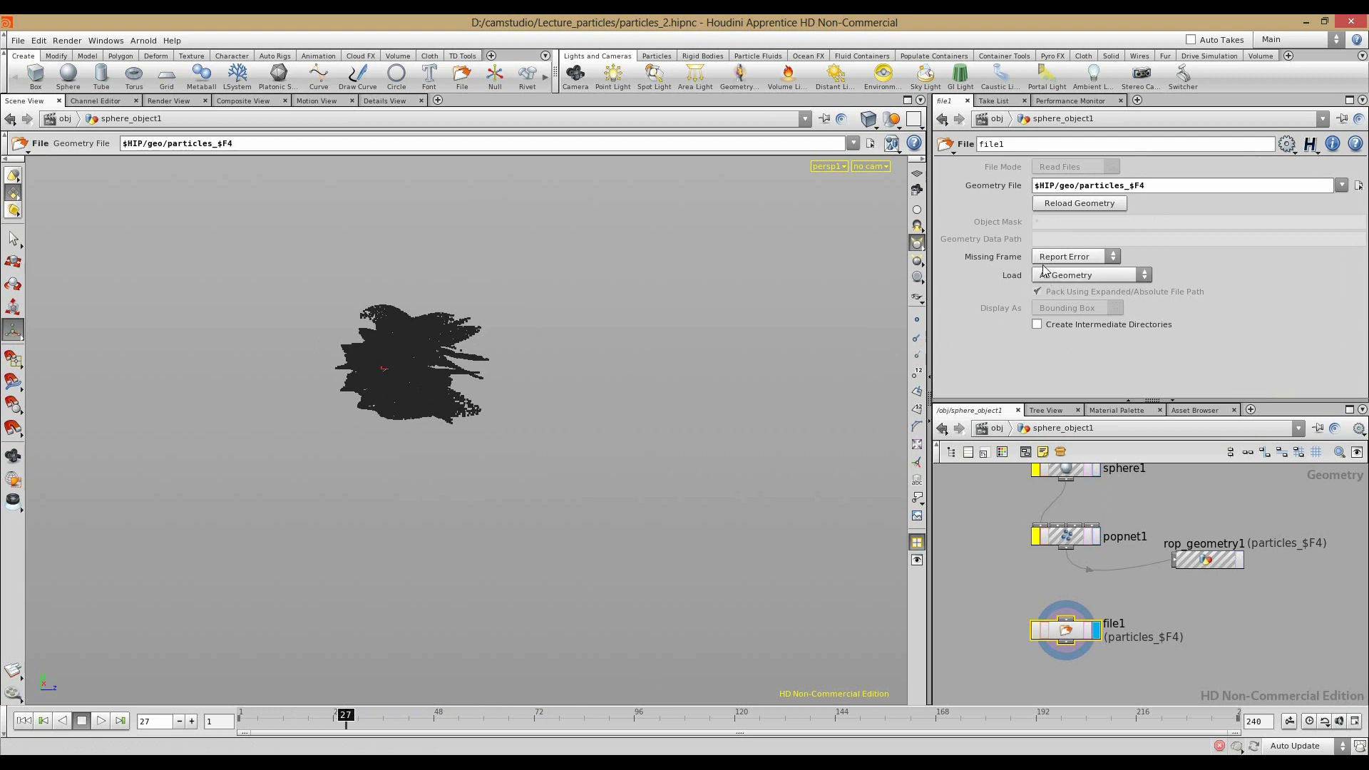
click(1073, 278)
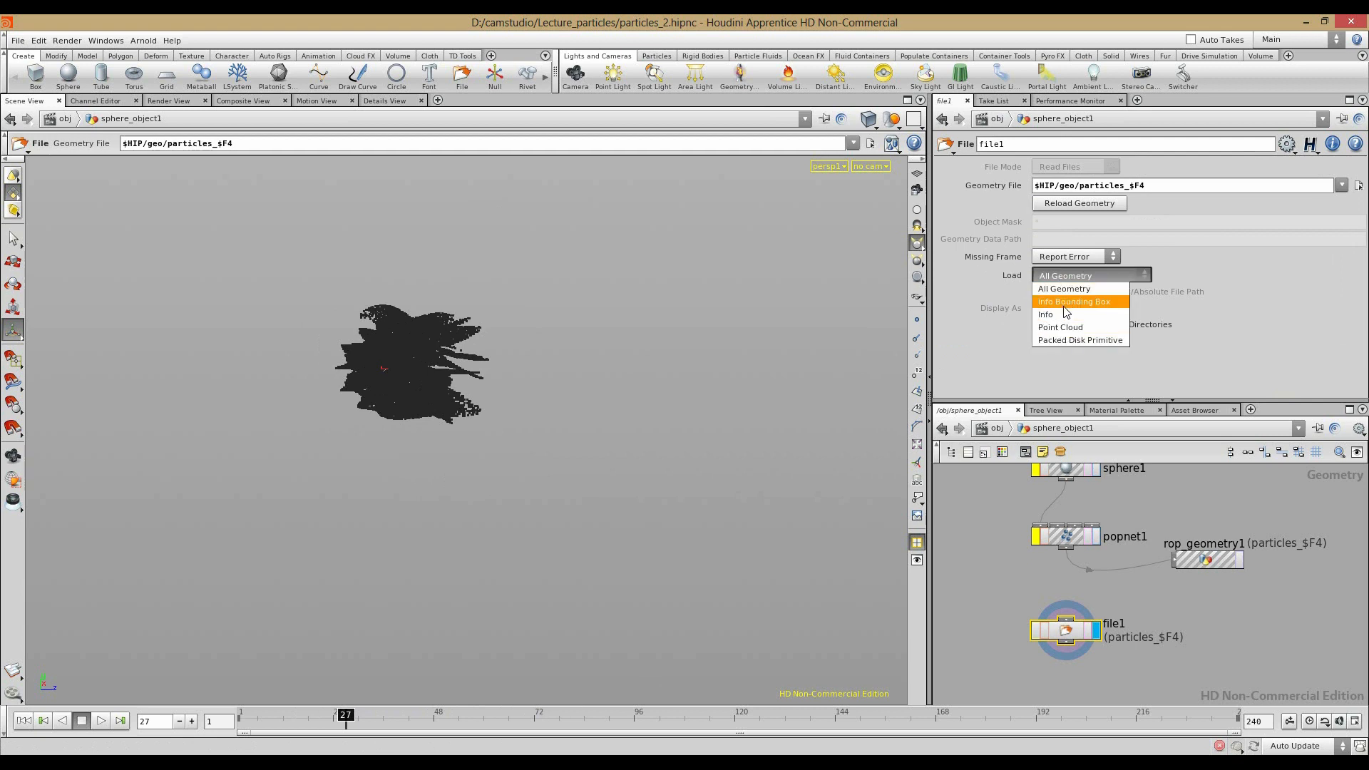
click(1067, 303)
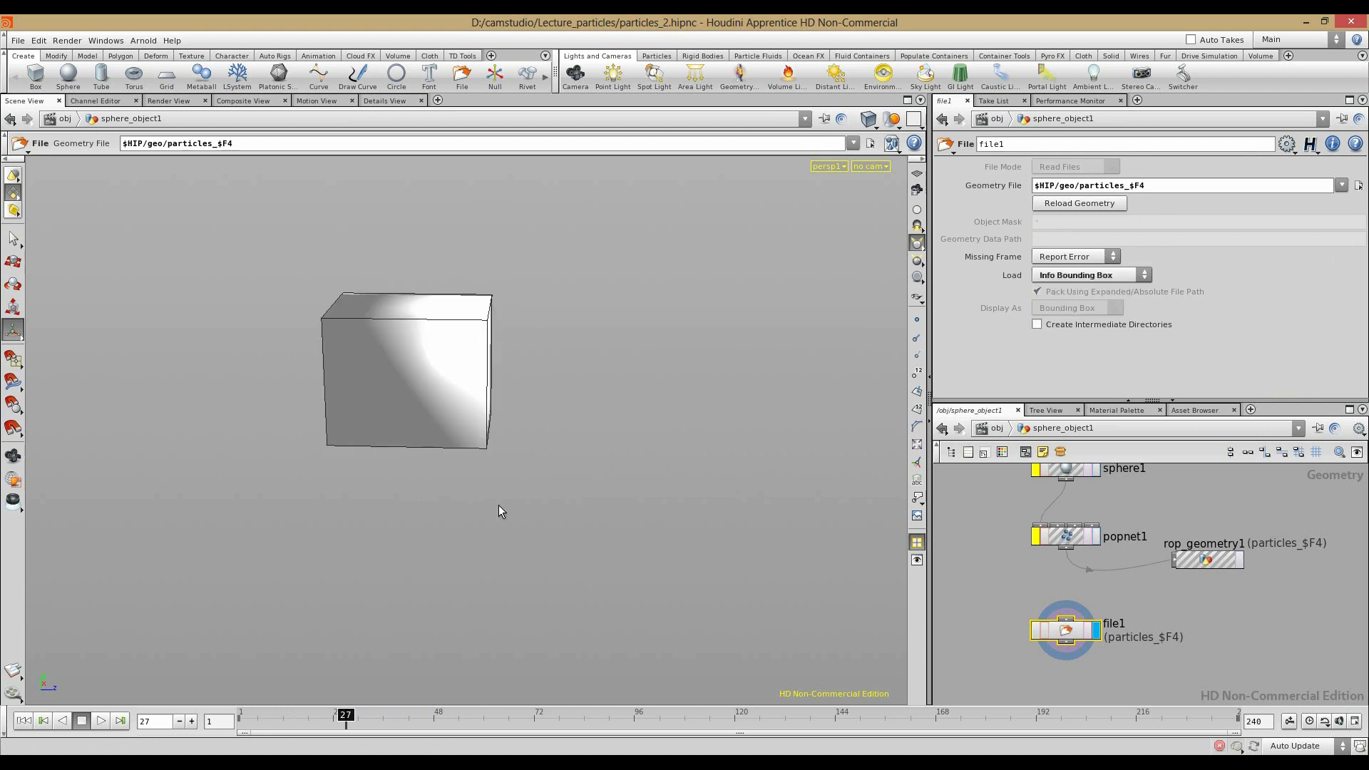
drag(345, 715, 279, 716)
Step: Set file1's Load option to Info and scrub to frame 31
click(1043, 280)
click(1048, 318)
drag(279, 715, 363, 649)
Step: Set file1's Load option to Point Cloud and inspect the reduced particles from several angles at frame 65
click(1094, 277)
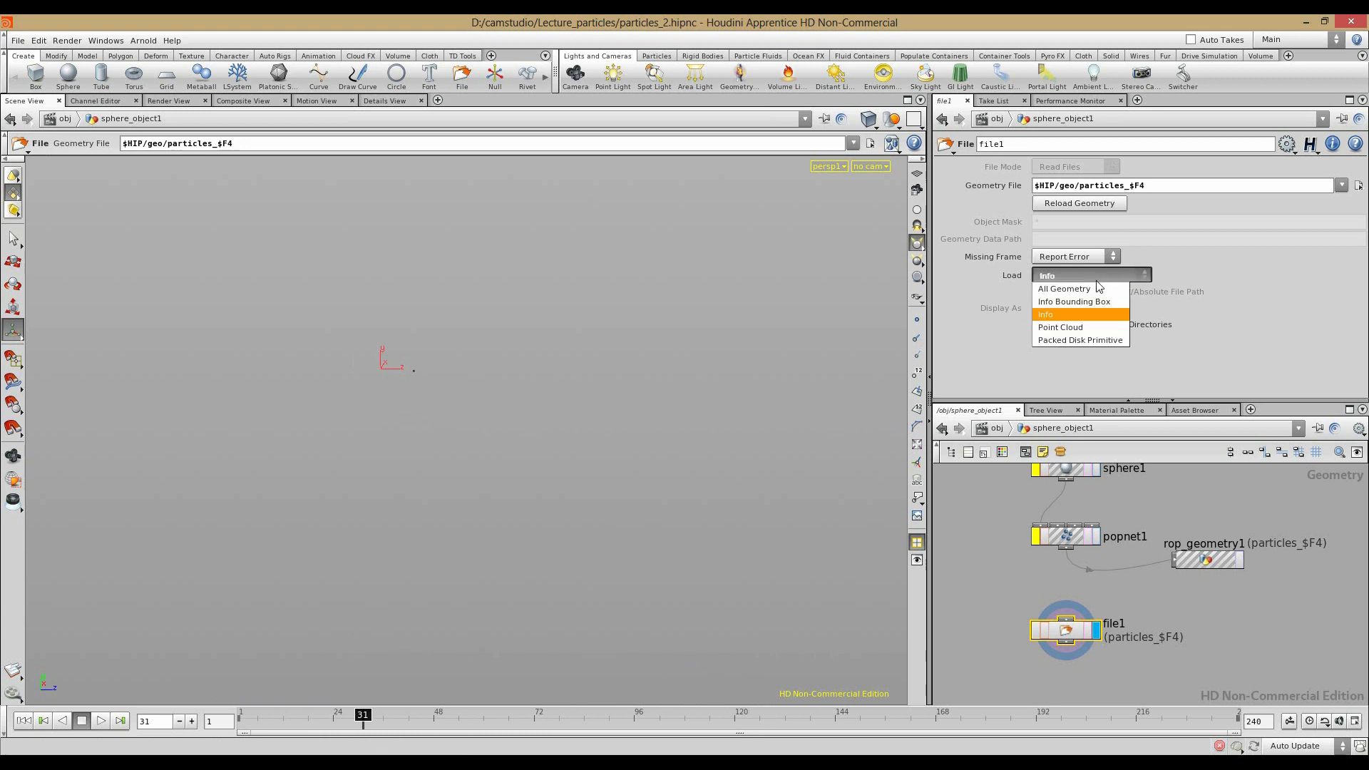
click(1070, 328)
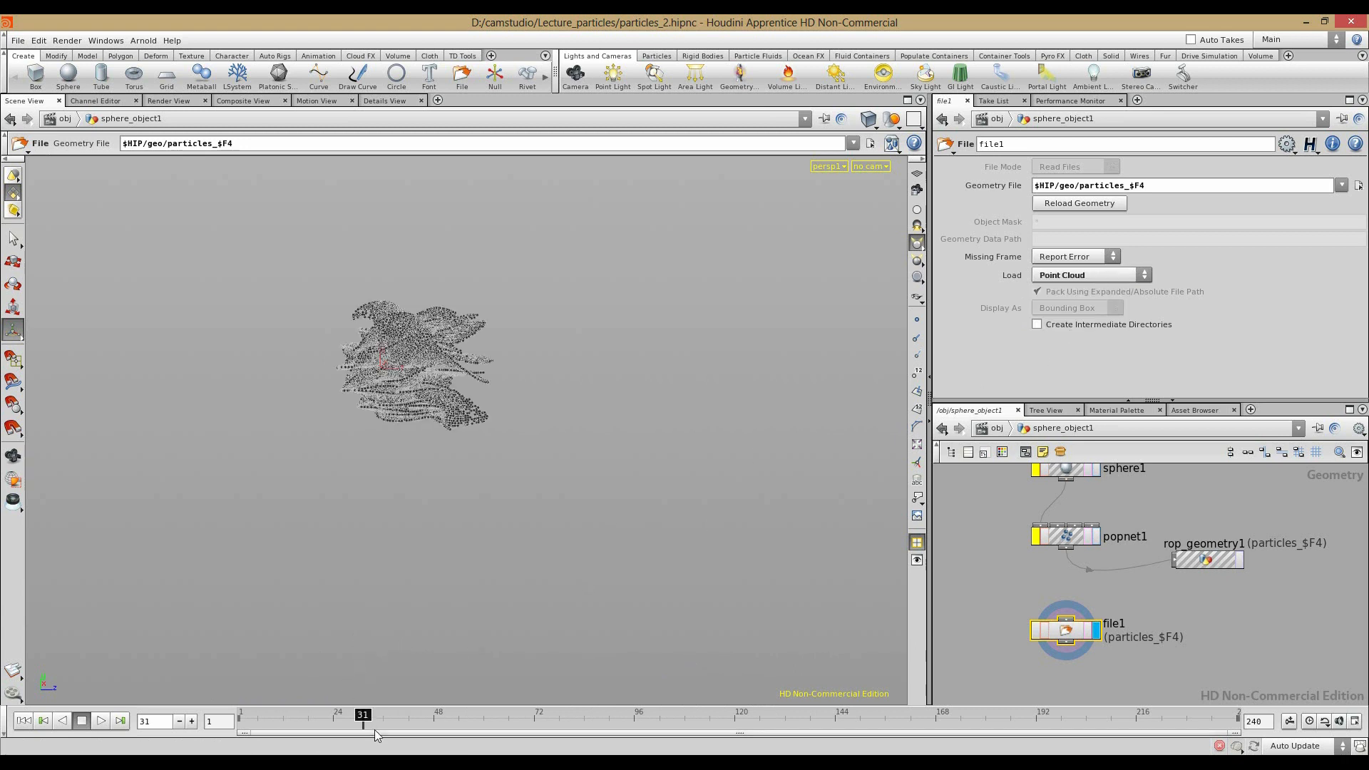
drag(363, 715, 521, 702)
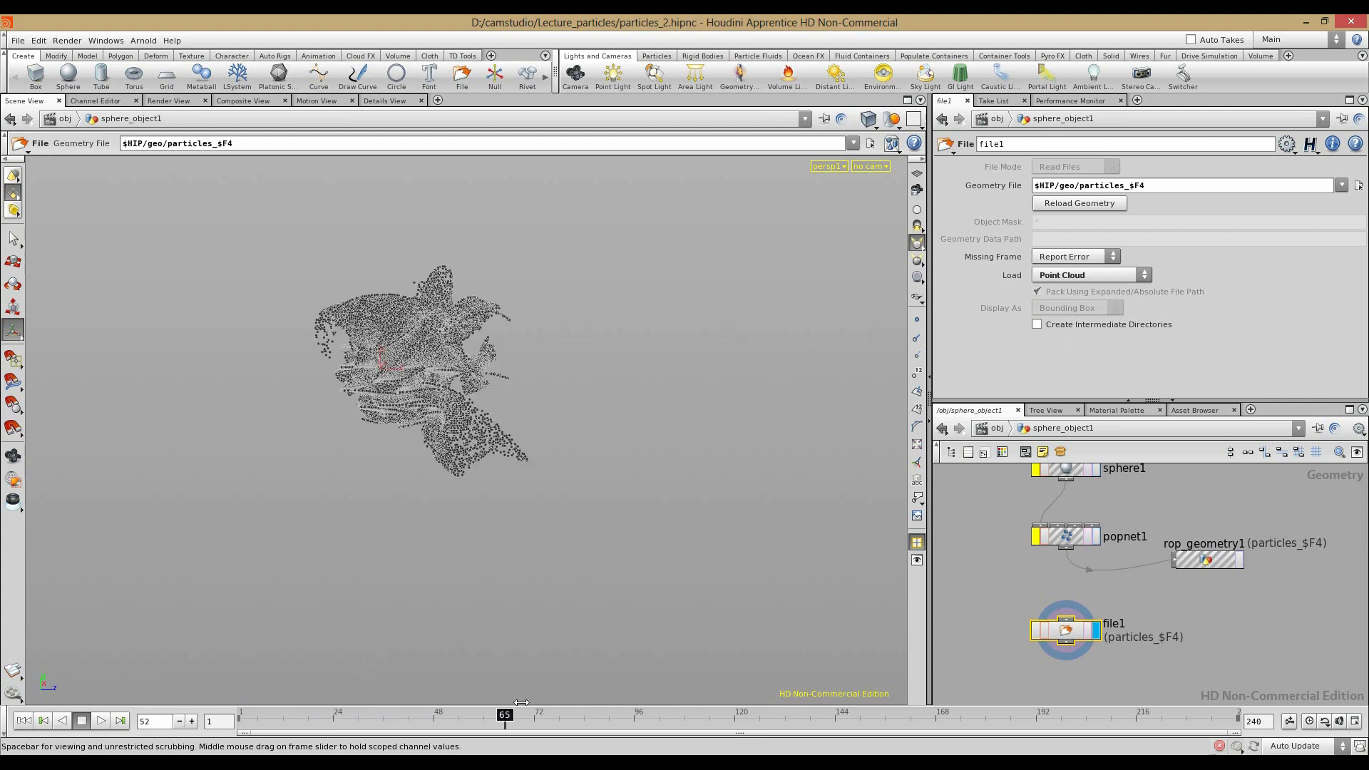
alt+drag(555, 418, 434, 462)
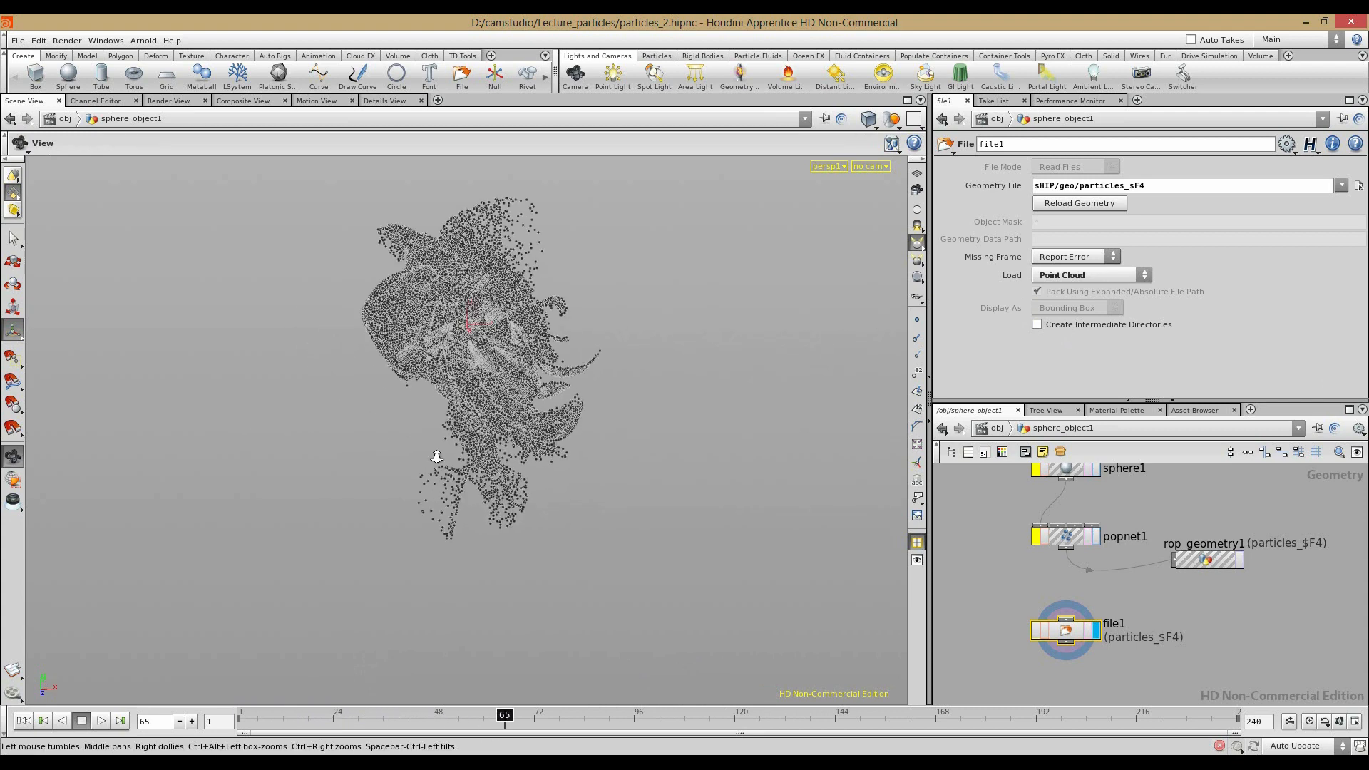
alt+right_drag(434, 461, 499, 445)
drag(500, 446, 805, 526)
alt+right_drag(779, 485, 526, 452)
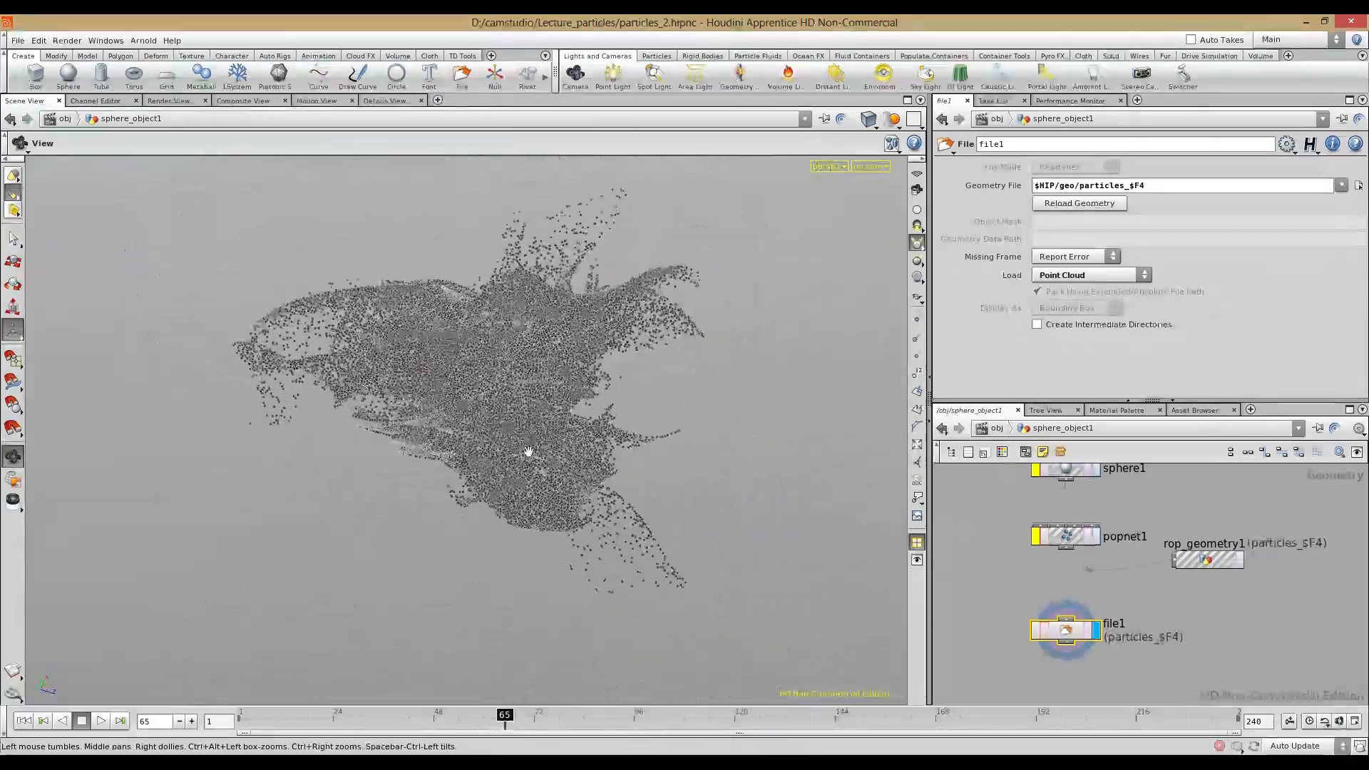
alt+drag(526, 452, 628, 466)
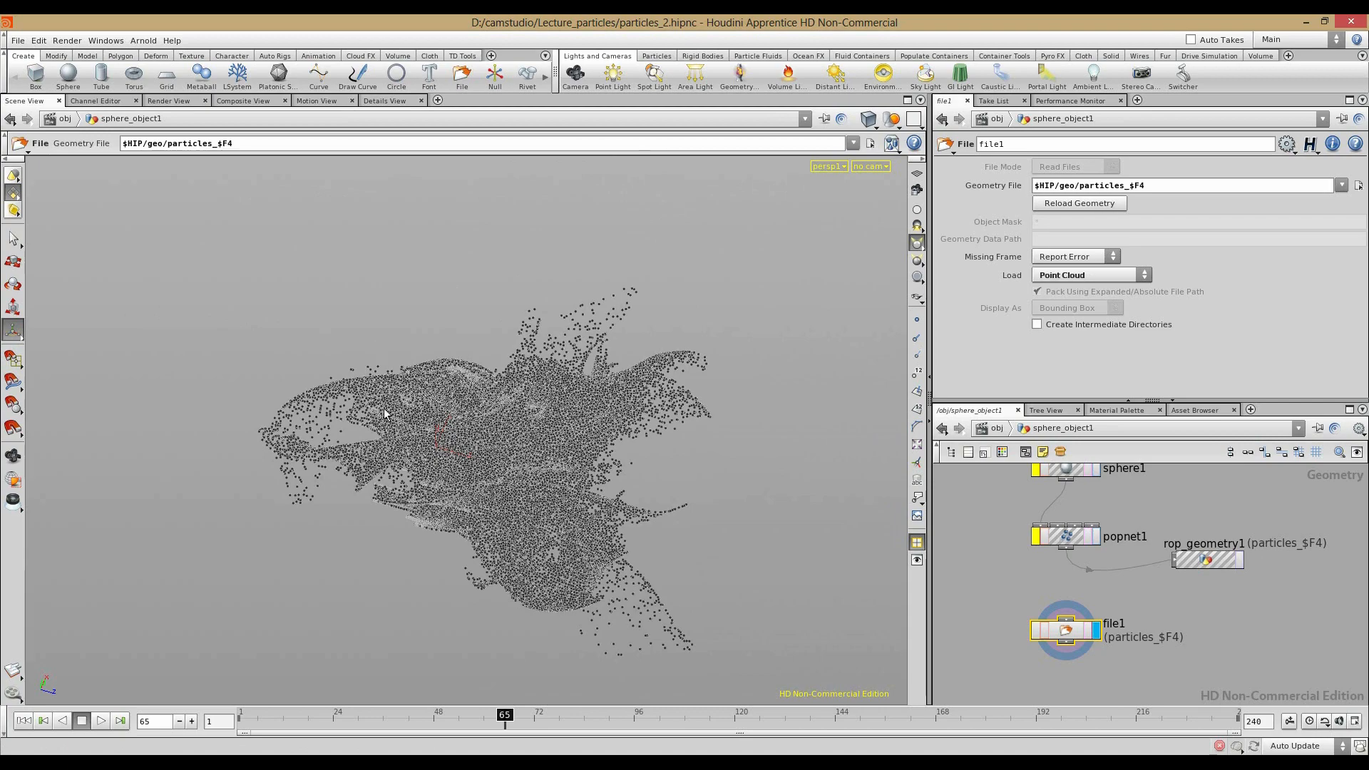
key(Escape)
drag(645, 503, 261, 411)
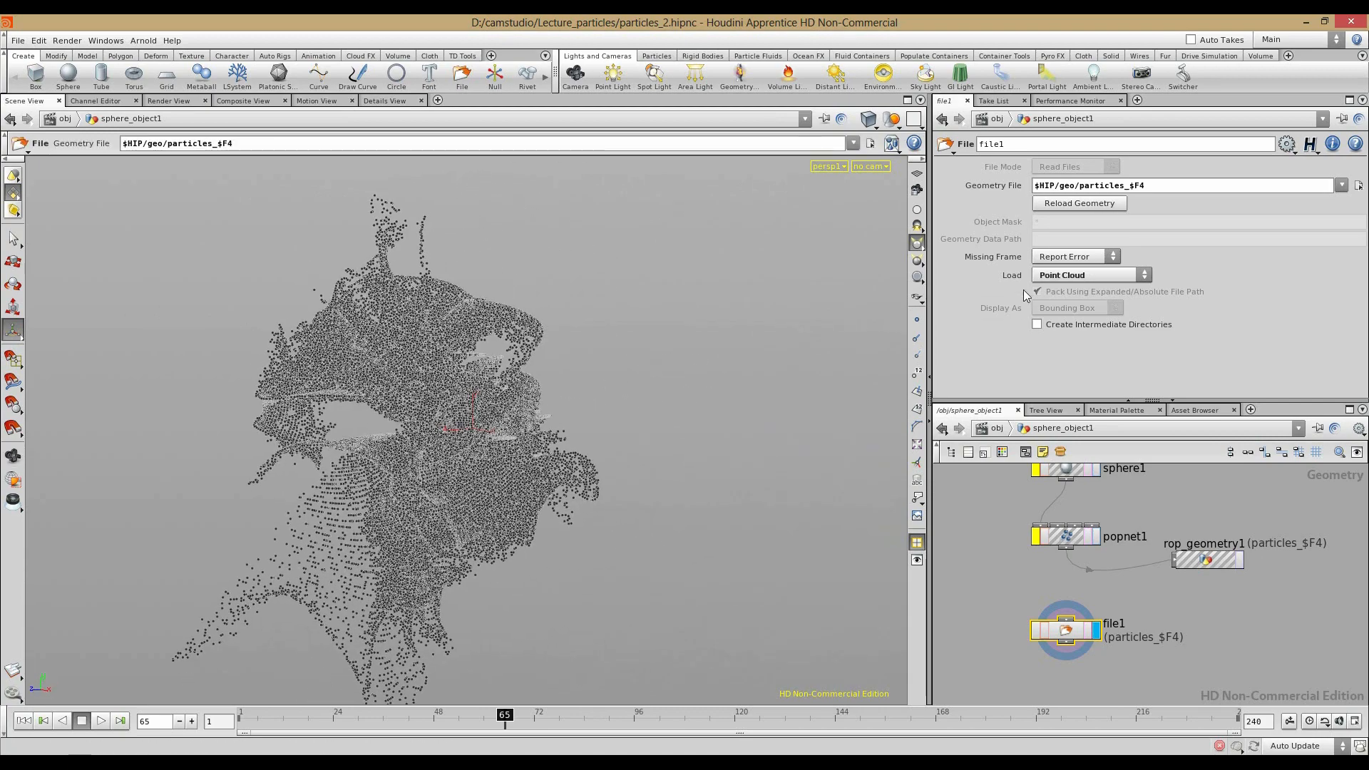
Step: Set file1's Load option to Packed Disk Primitive and view its bounding box at frame 67
click(1058, 277)
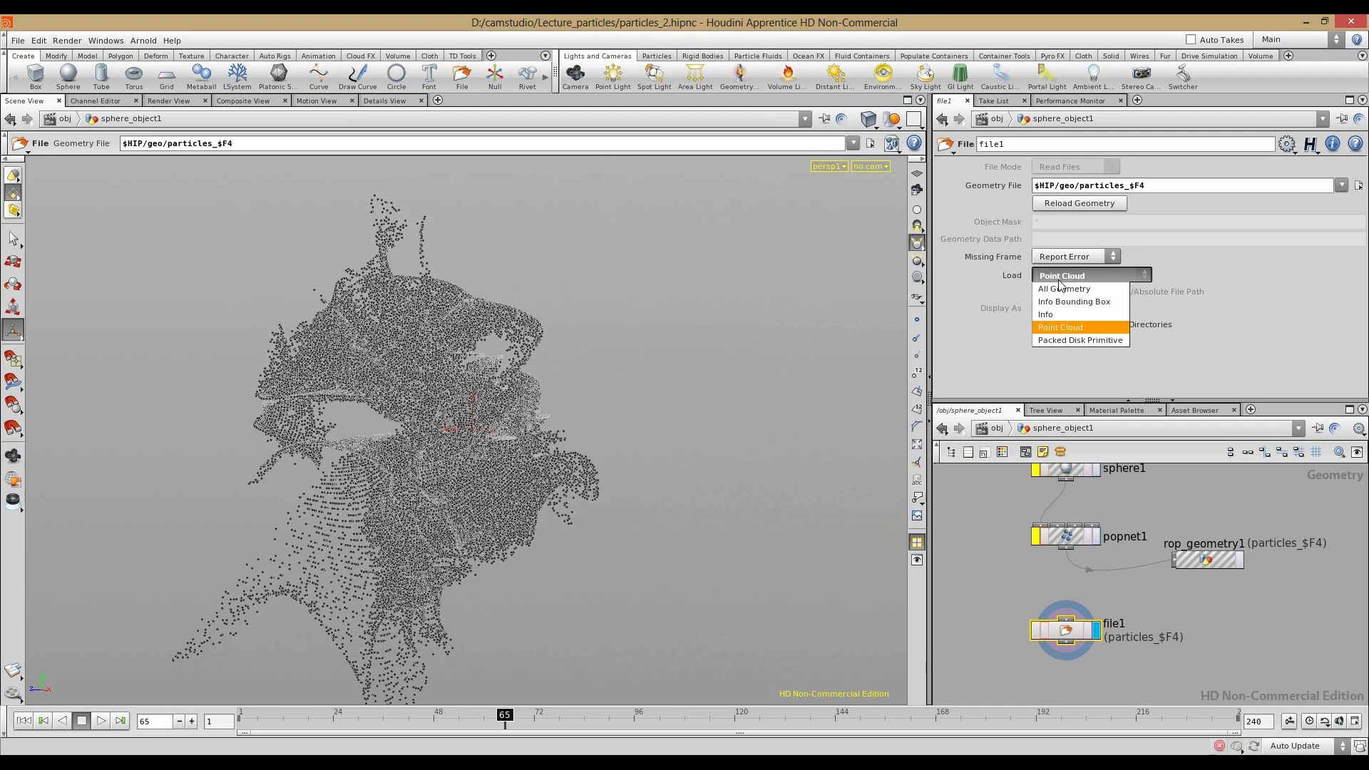
click(1055, 342)
key(Escape)
drag(413, 427, 722, 455)
right_drag(722, 455, 528, 485)
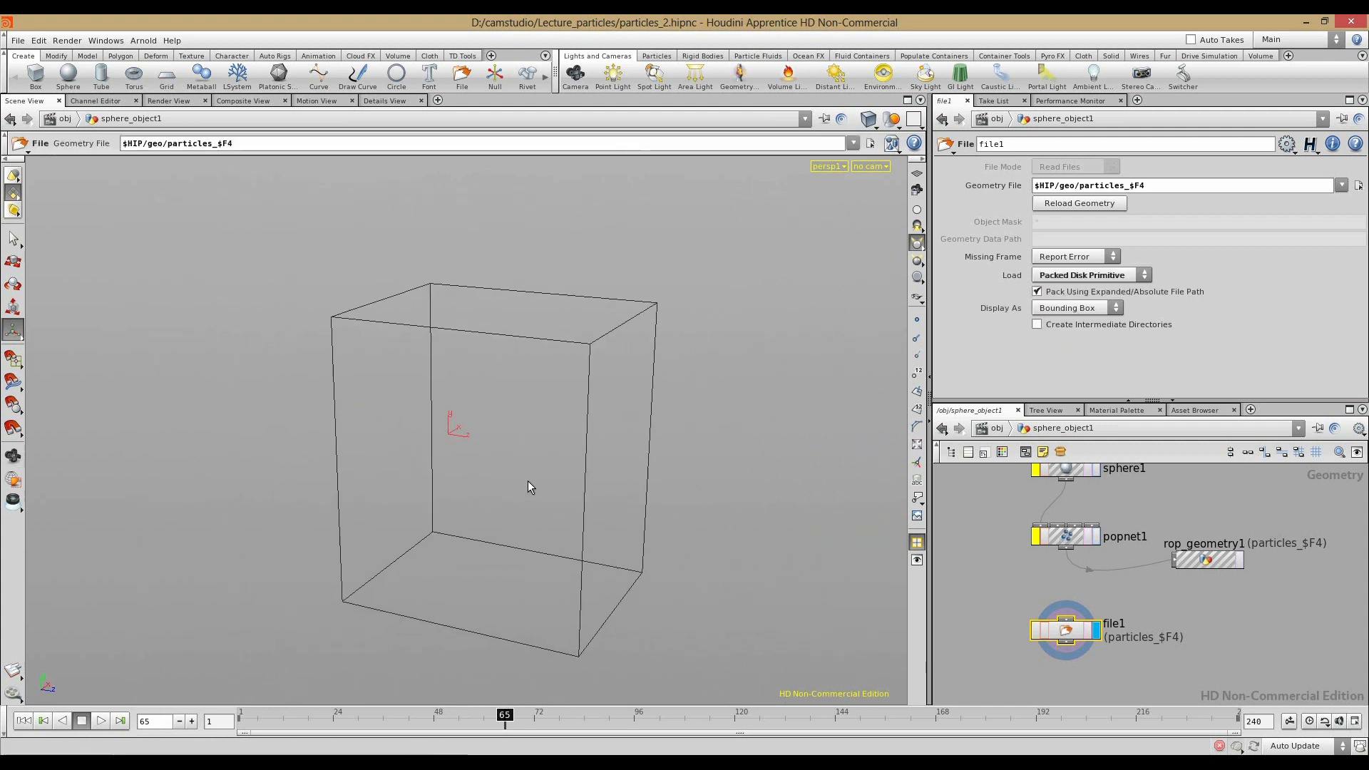
drag(456, 715, 513, 703)
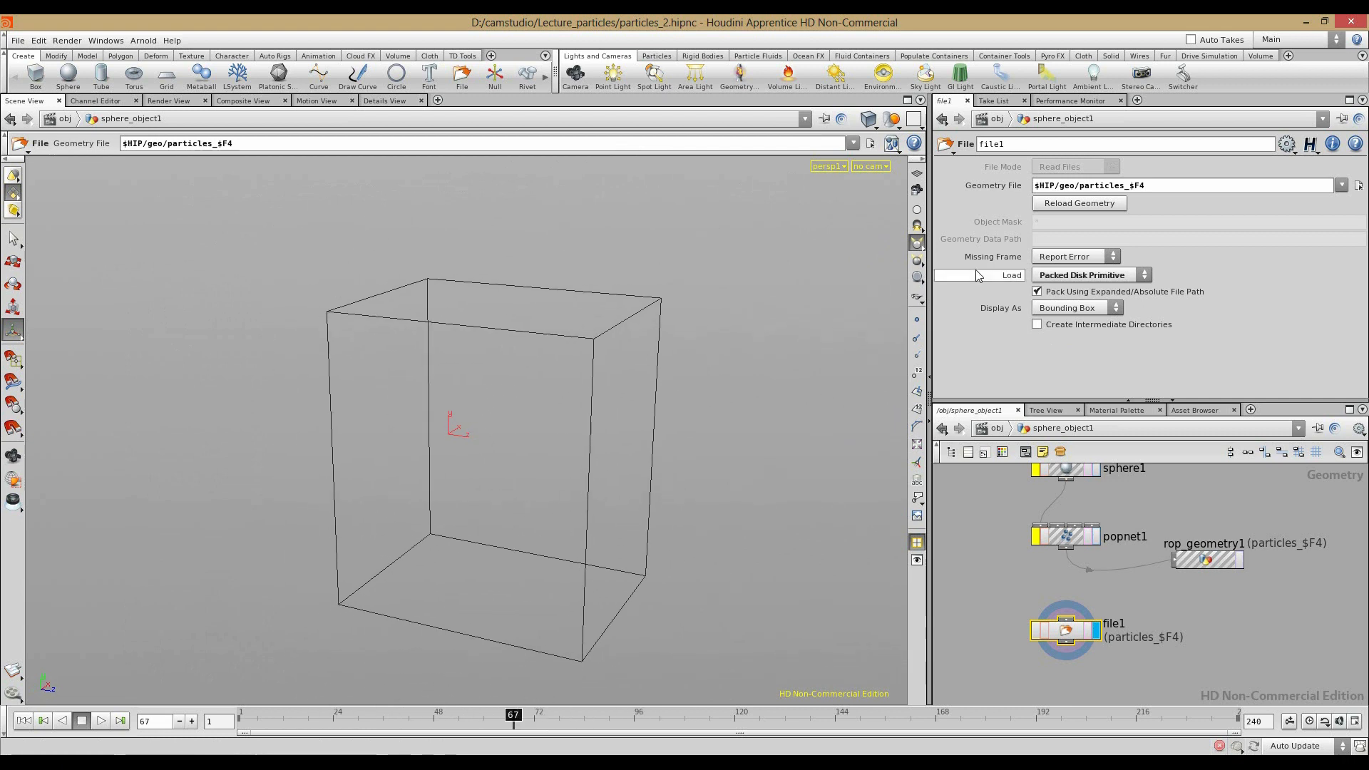
Step: Set file1's Load option to All Geometry and go to frame 116
click(1056, 281)
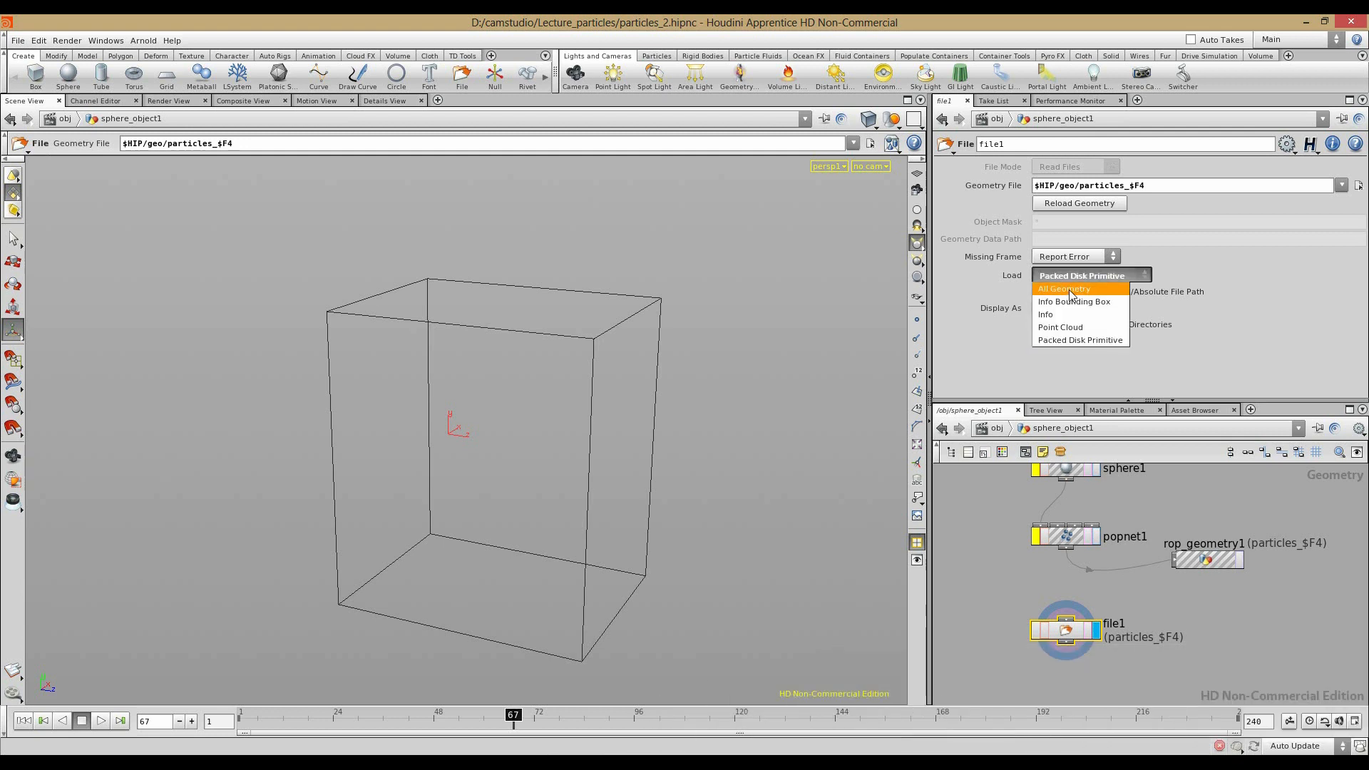
click(1070, 291)
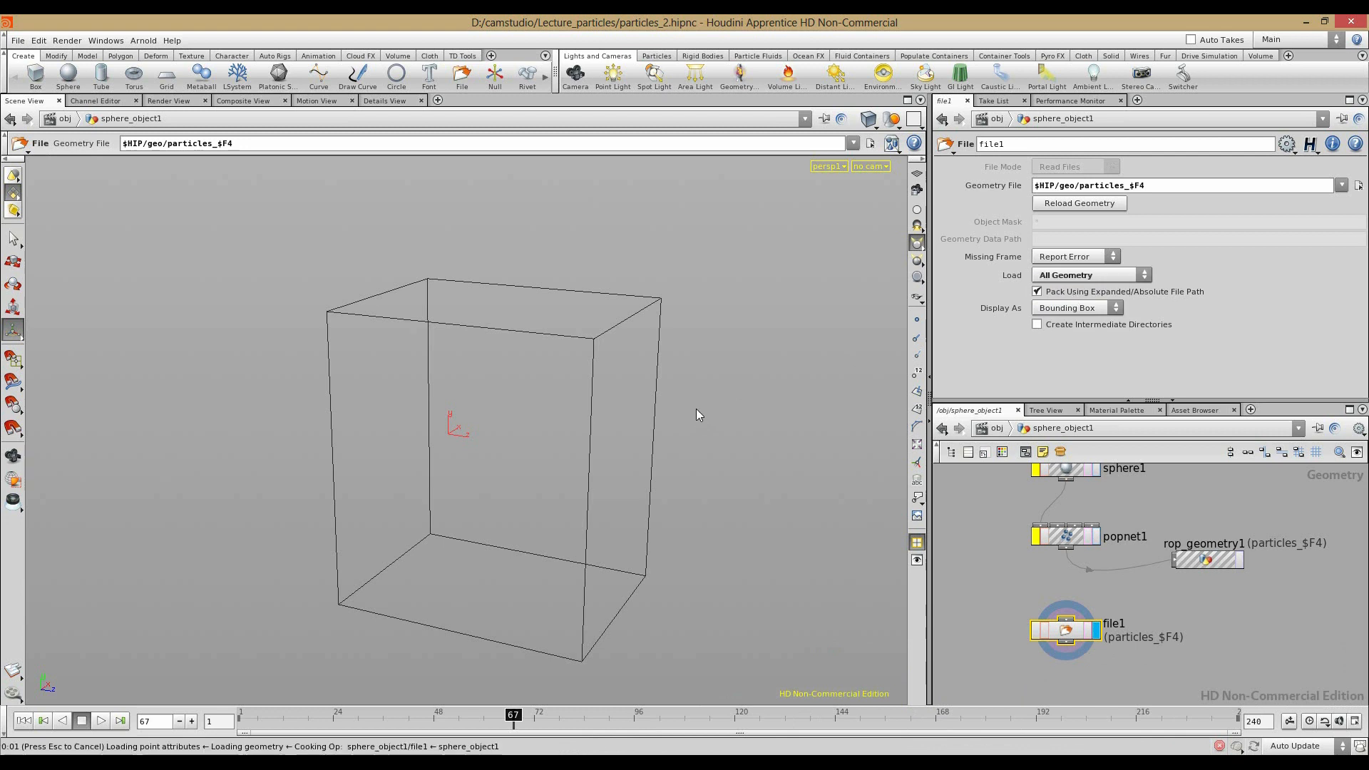
click(718, 715)
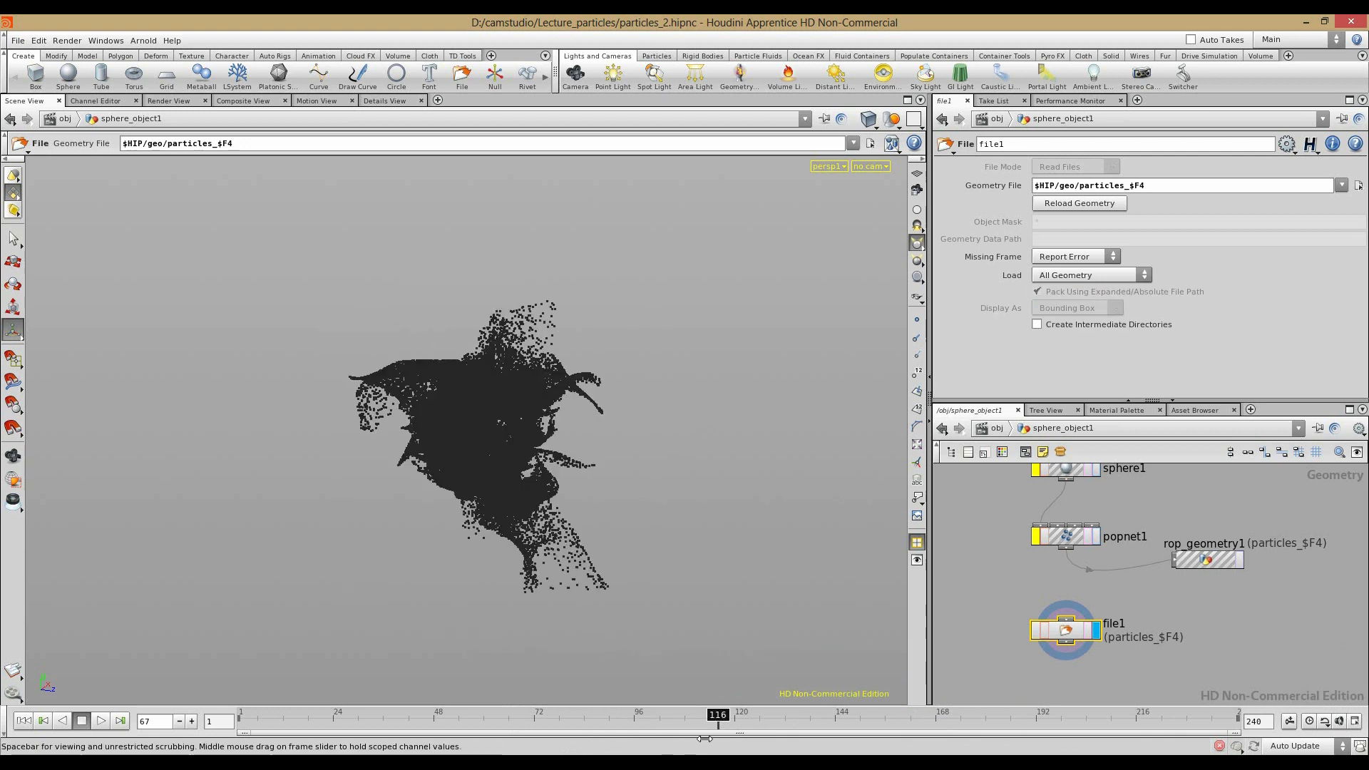
Step: Render frame 116 in the Render View with /out/mantra_ipr through /obj/cam1
key(Escape)
drag(493, 454, 436, 448)
click(162, 102)
click(32, 122)
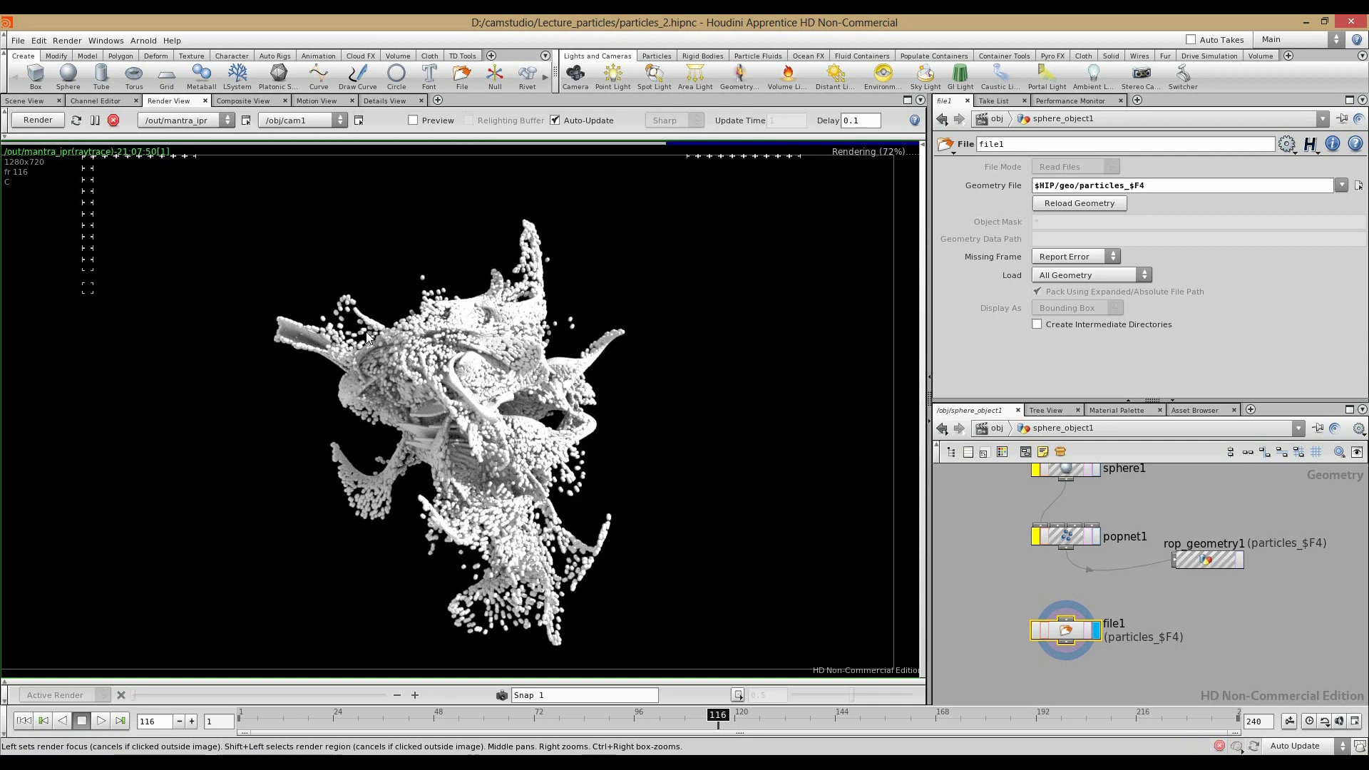
Step: Enable preview rendering and inspect the rendered particles up close
click(961, 535)
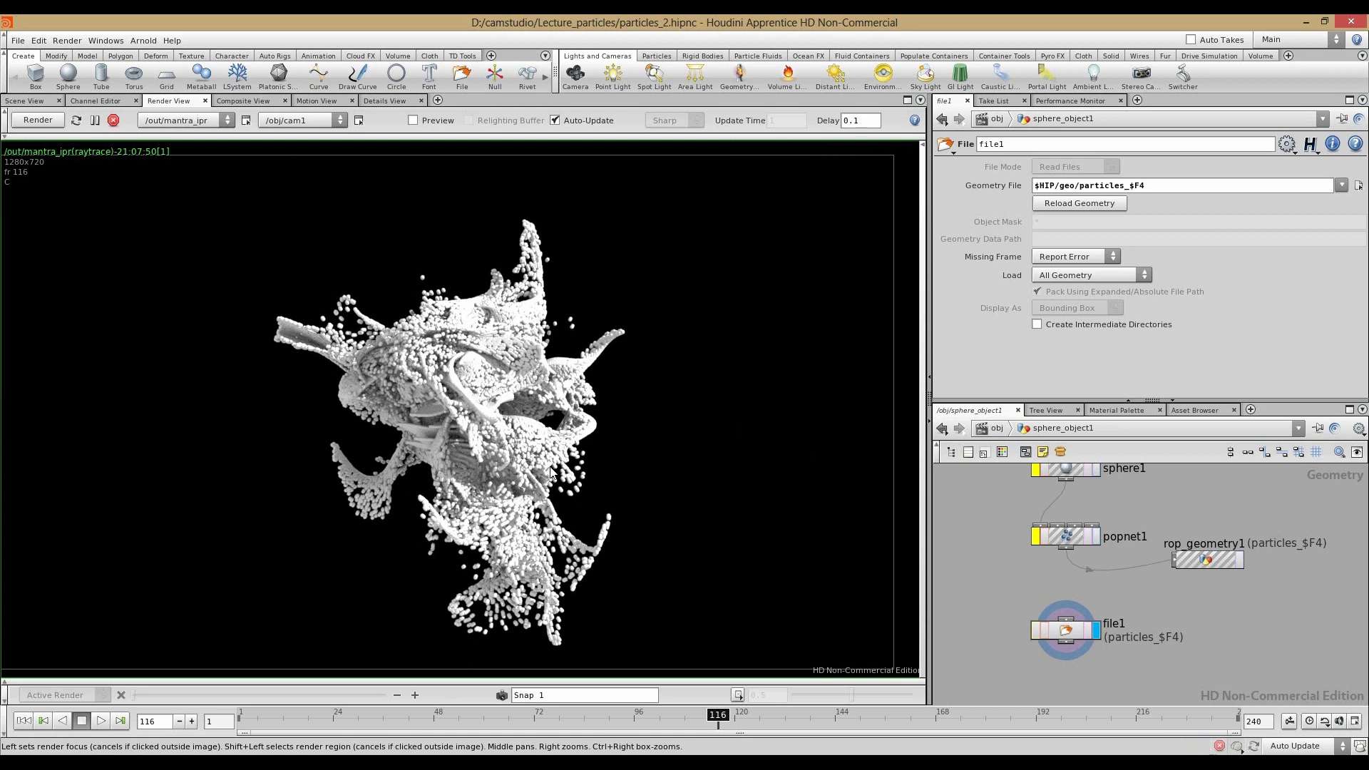
click(413, 121)
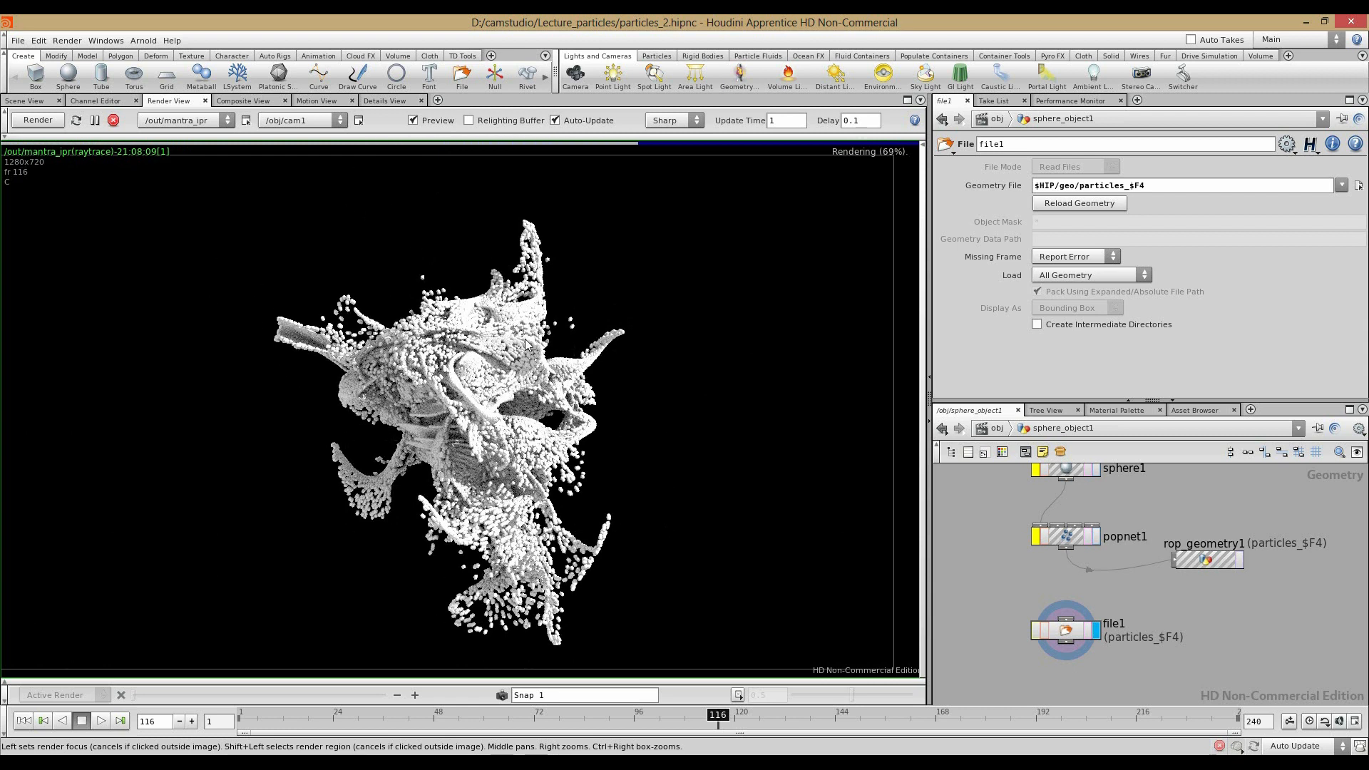
scroll(553, 372, up, 3)
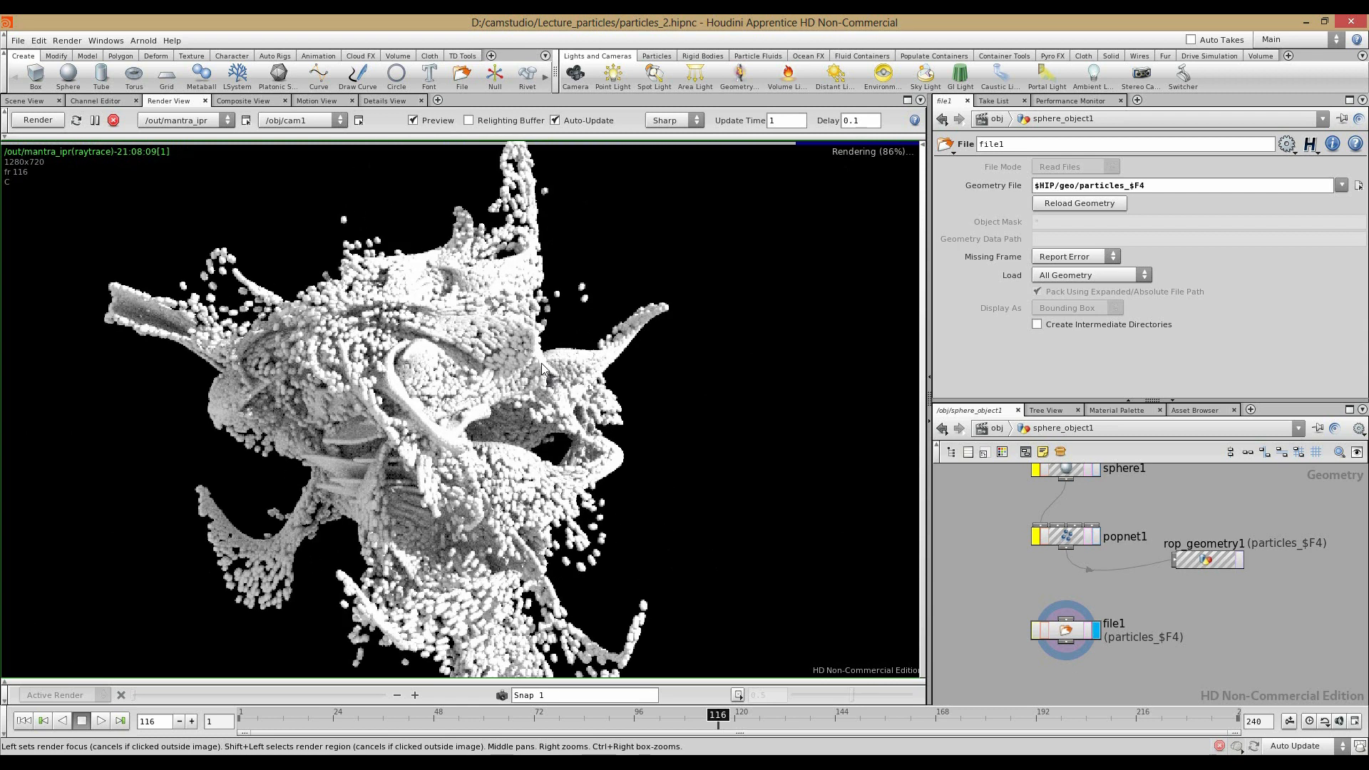
scroll(541, 362, down, 3)
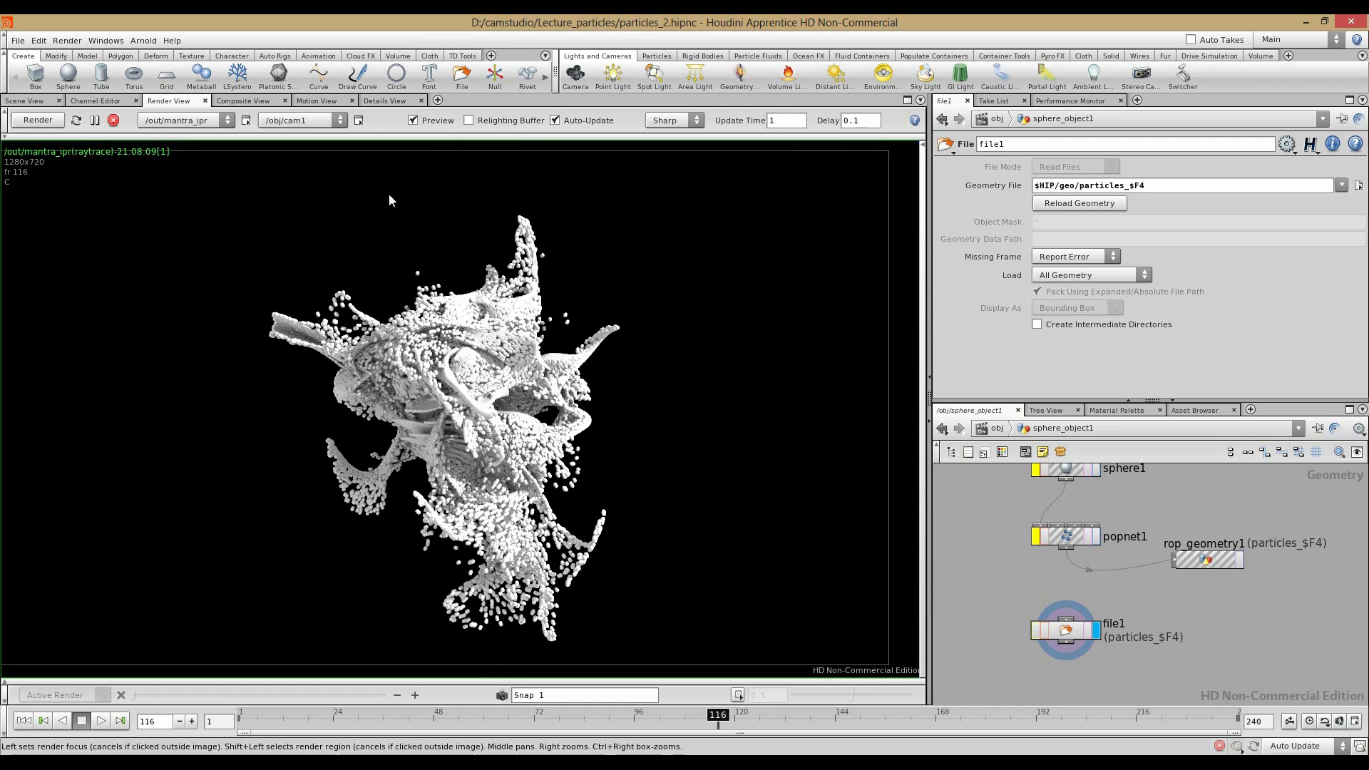
Step: Add a second Mantra output node in the out network, above mantra_ipr
click(995, 428)
click(1021, 430)
click(1043, 487)
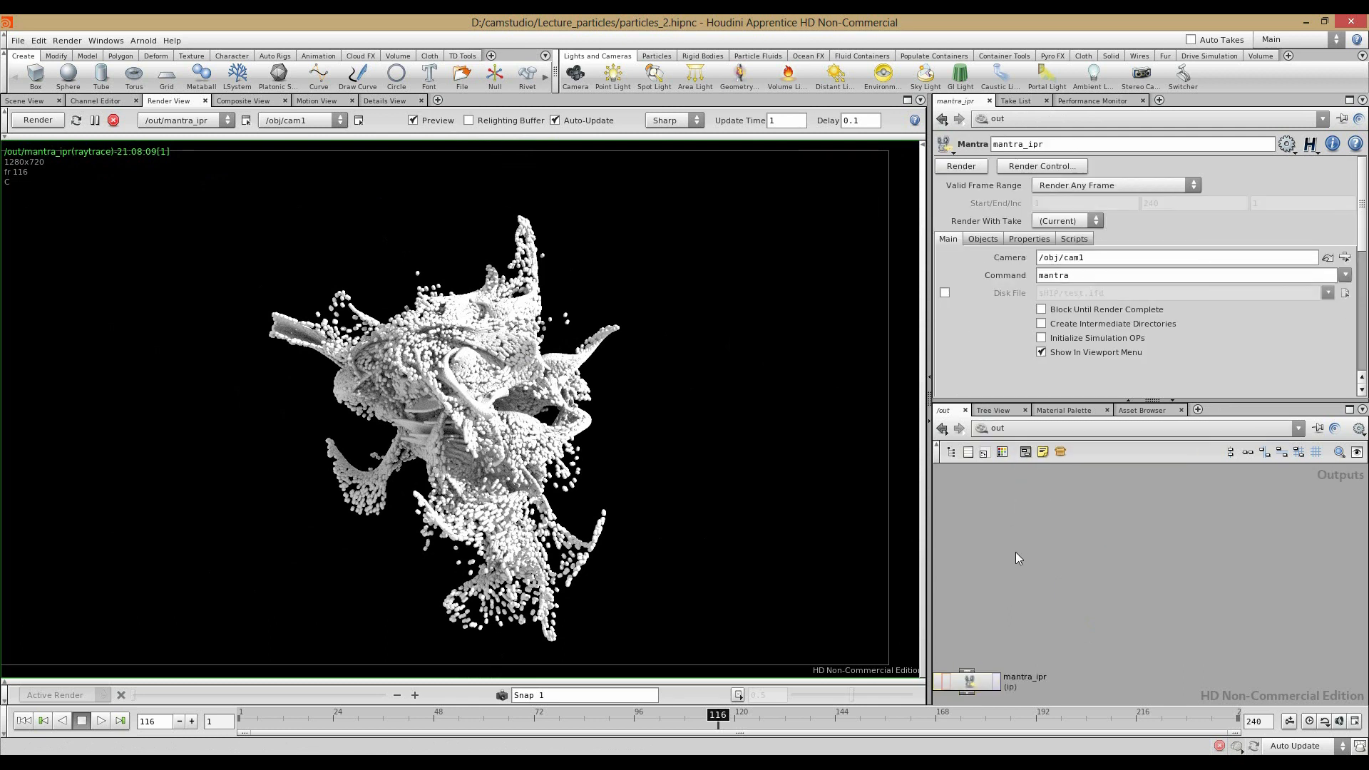
key(Tab)
text(Mantra)
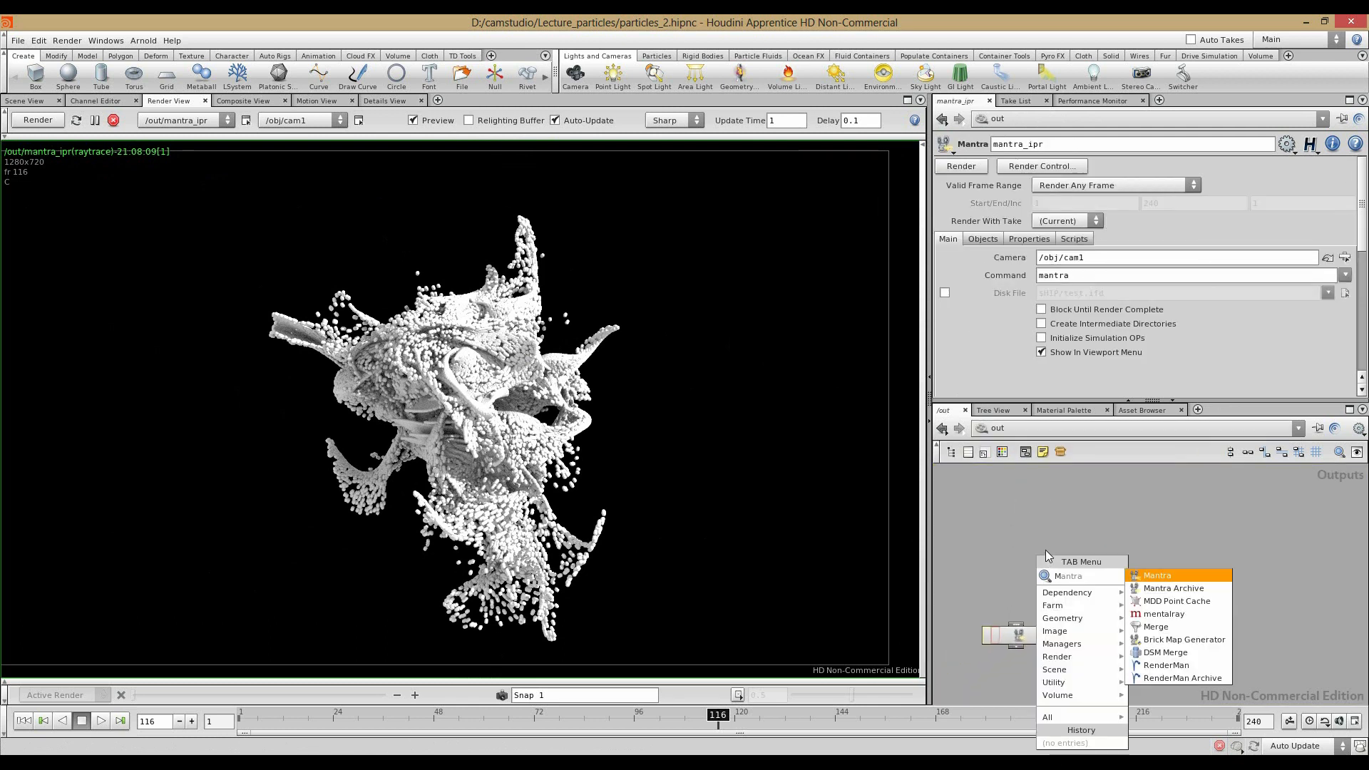
click(1164, 579)
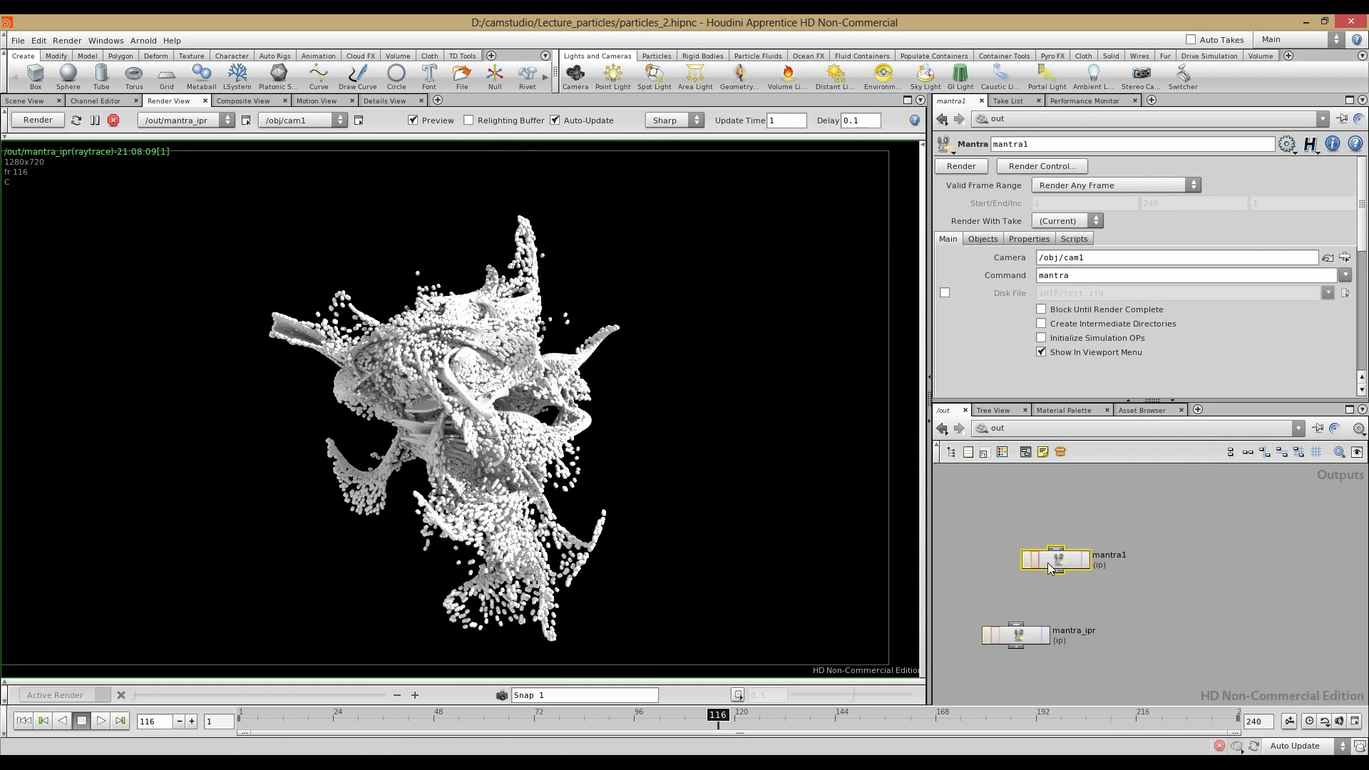
Step: Set mantra1's rendering engine to Micropolygon Rendering
click(1031, 240)
click(1109, 275)
click(1066, 275)
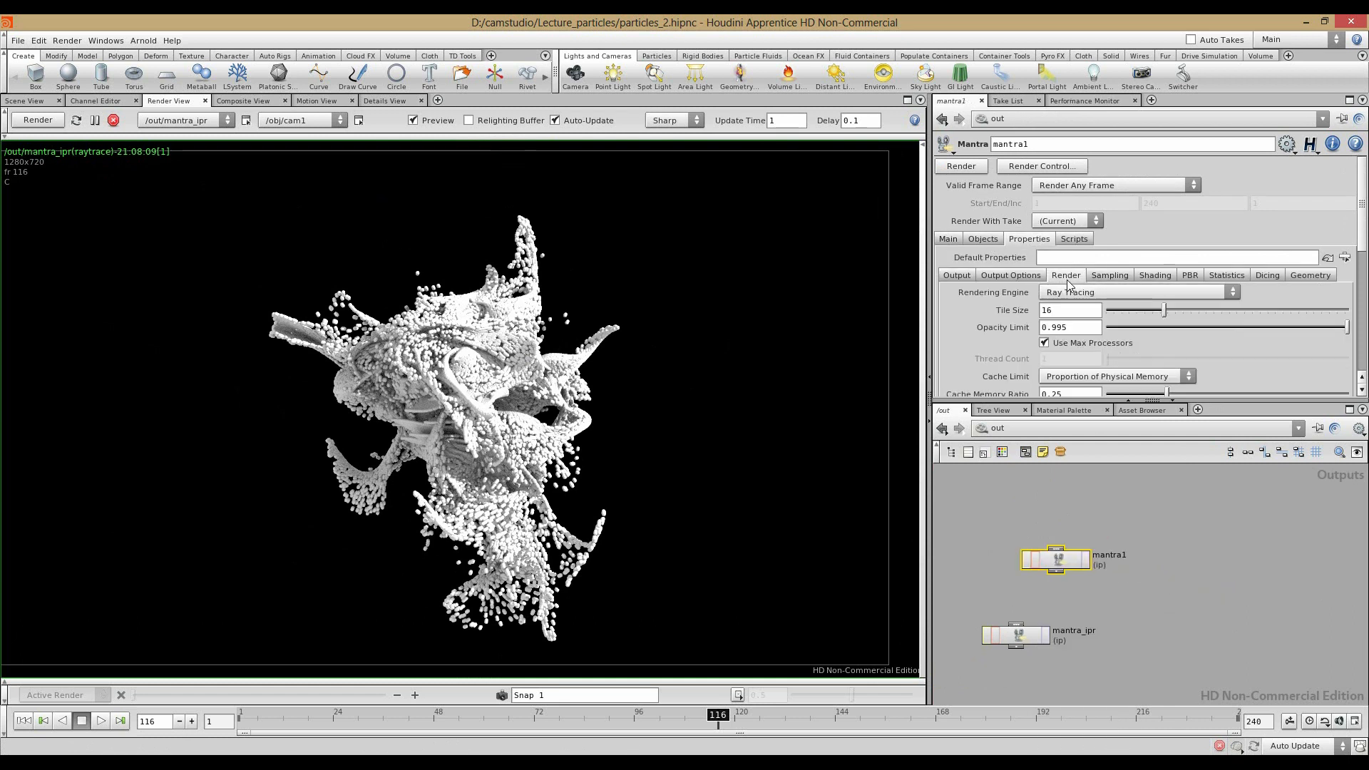
click(1073, 292)
click(1082, 305)
Step: Render the view with /out/mantra1 and turn off preview rendering
click(197, 127)
click(196, 145)
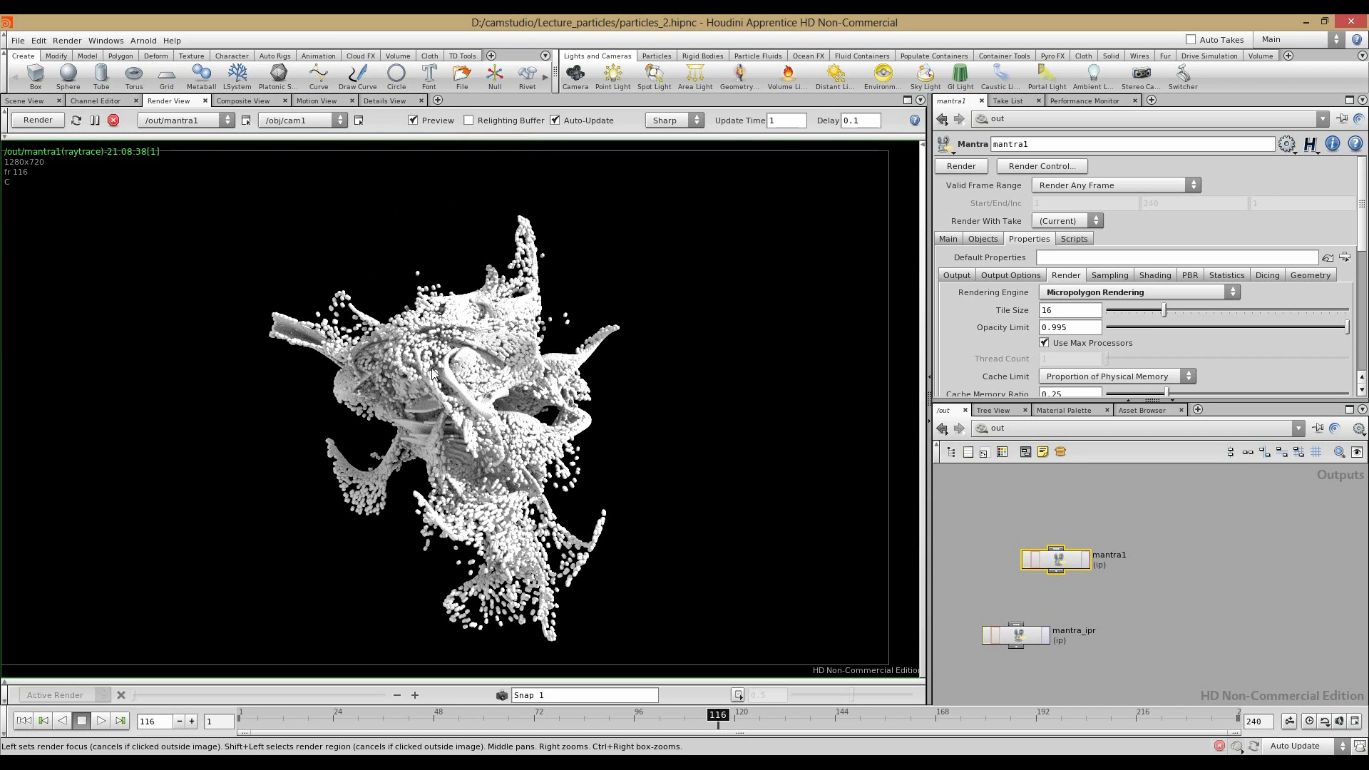
click(413, 120)
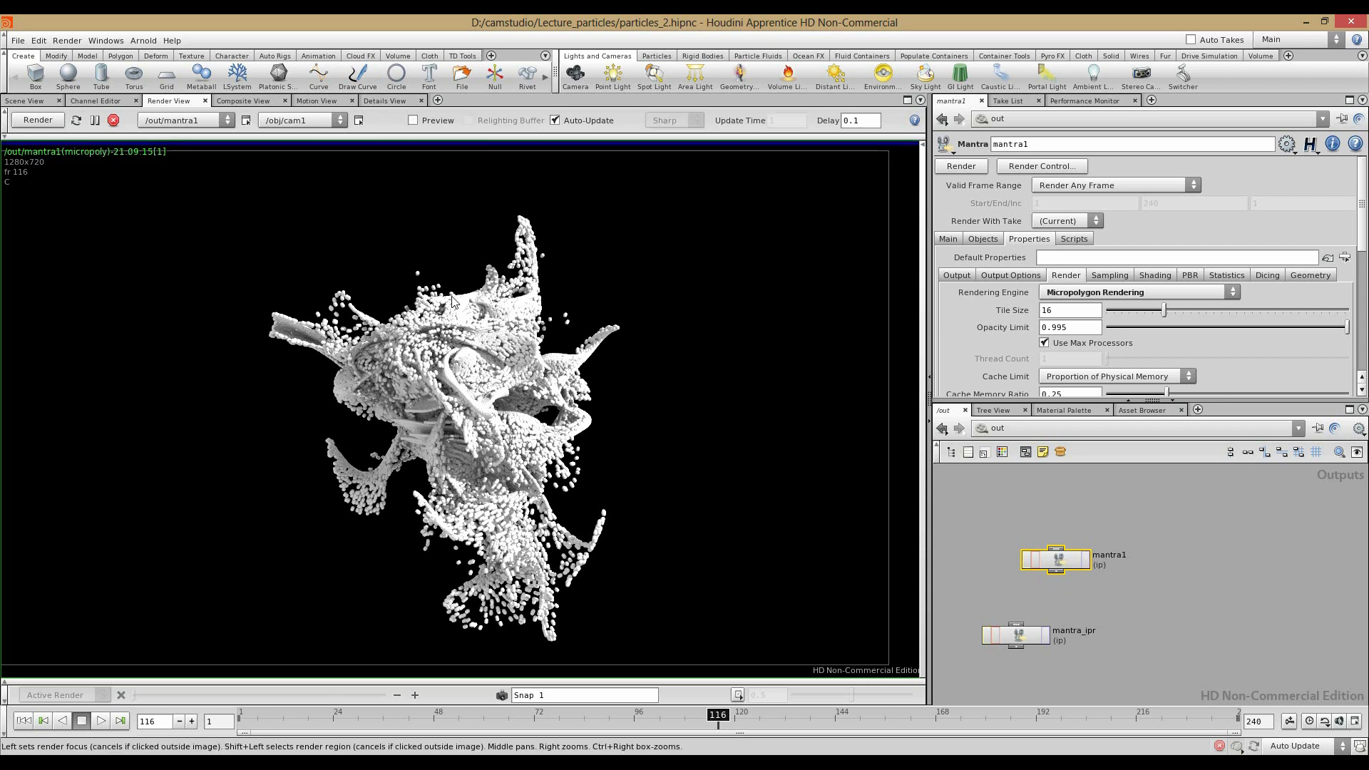
Step: Inspect the micropolygon render up close, and switch mantra1's rendering engine to Physically Based Rendering
right_drag(424, 376, 447, 420)
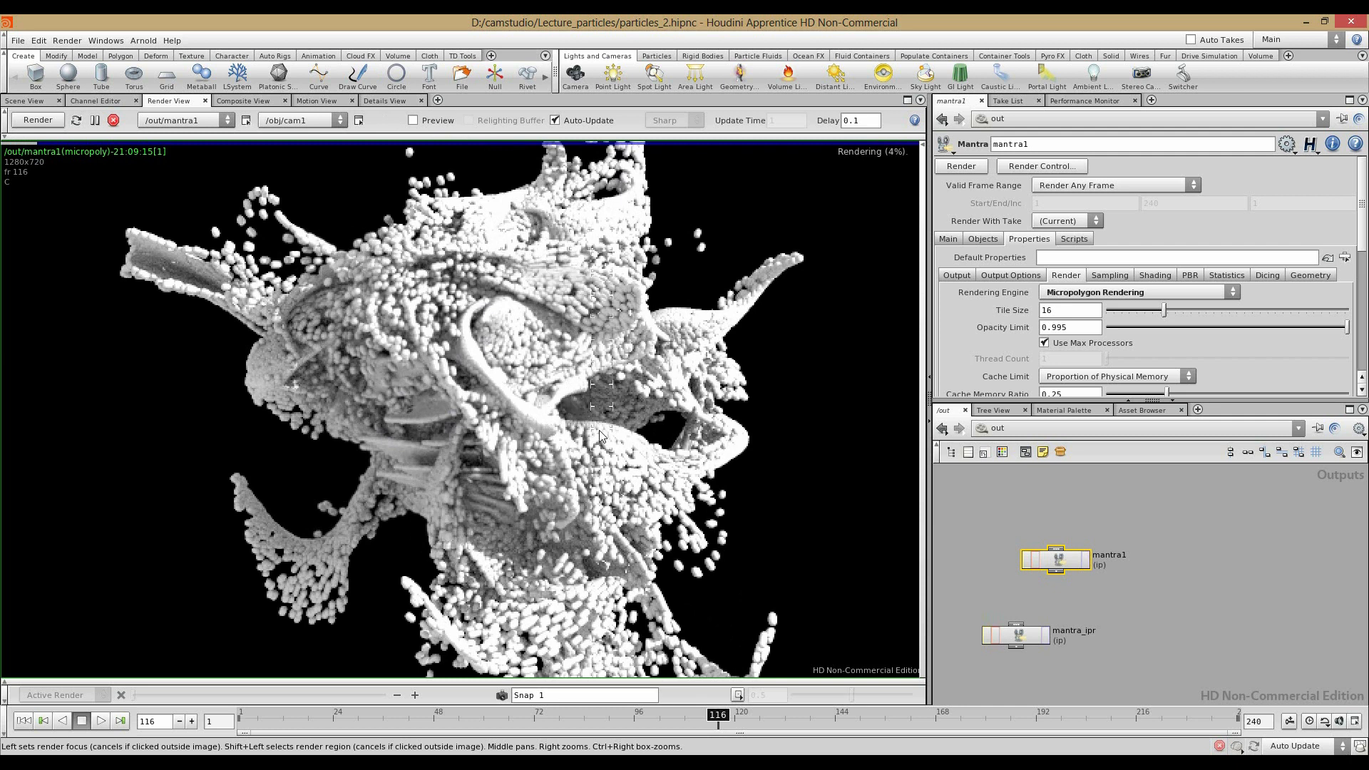
scroll(617, 361, down, 5)
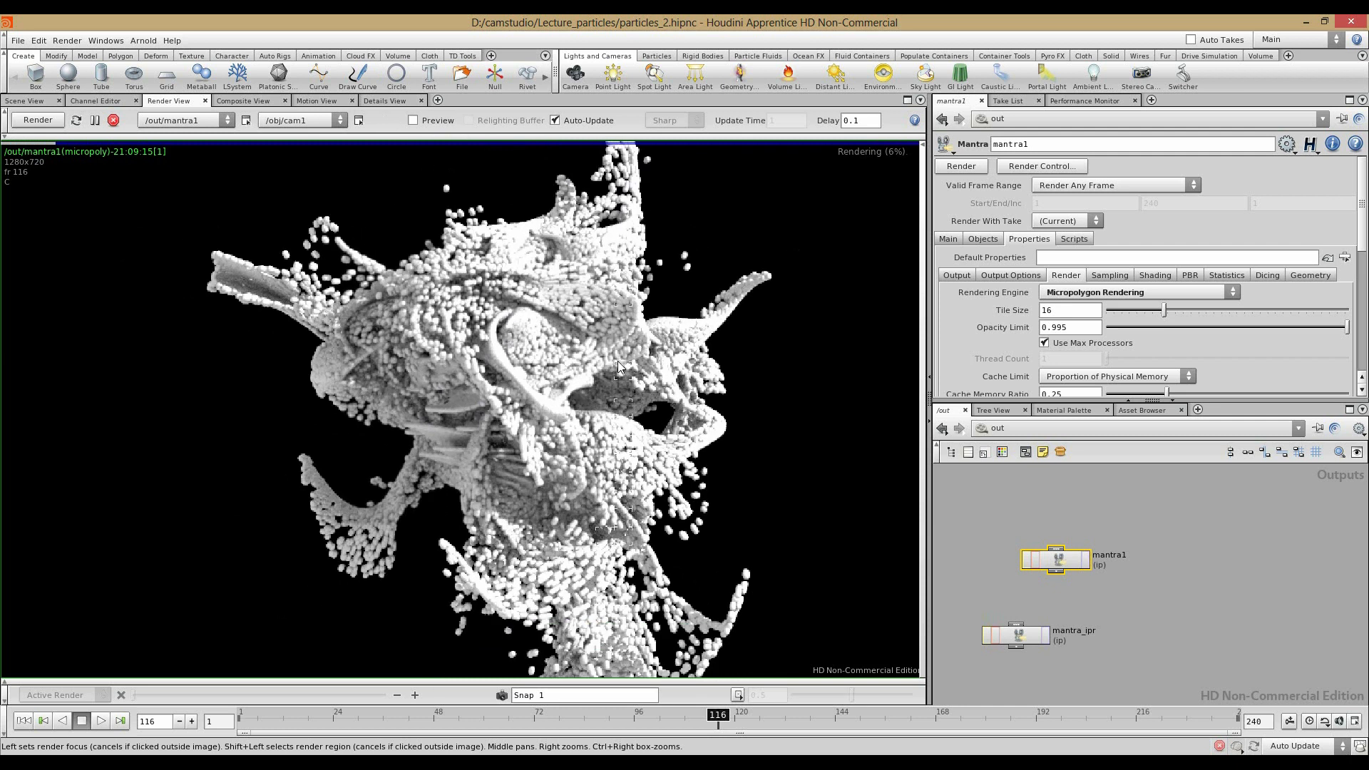
middle_drag(599, 369, 512, 353)
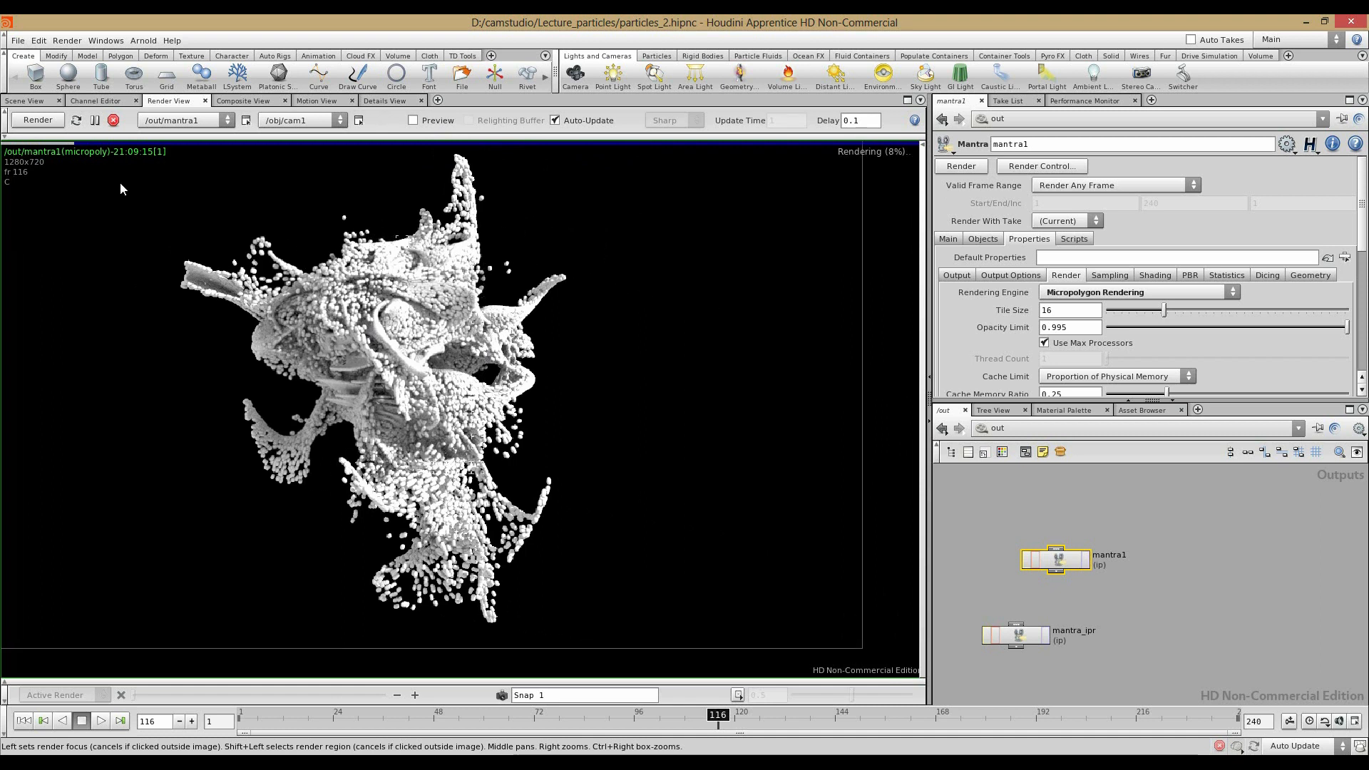
click(1091, 292)
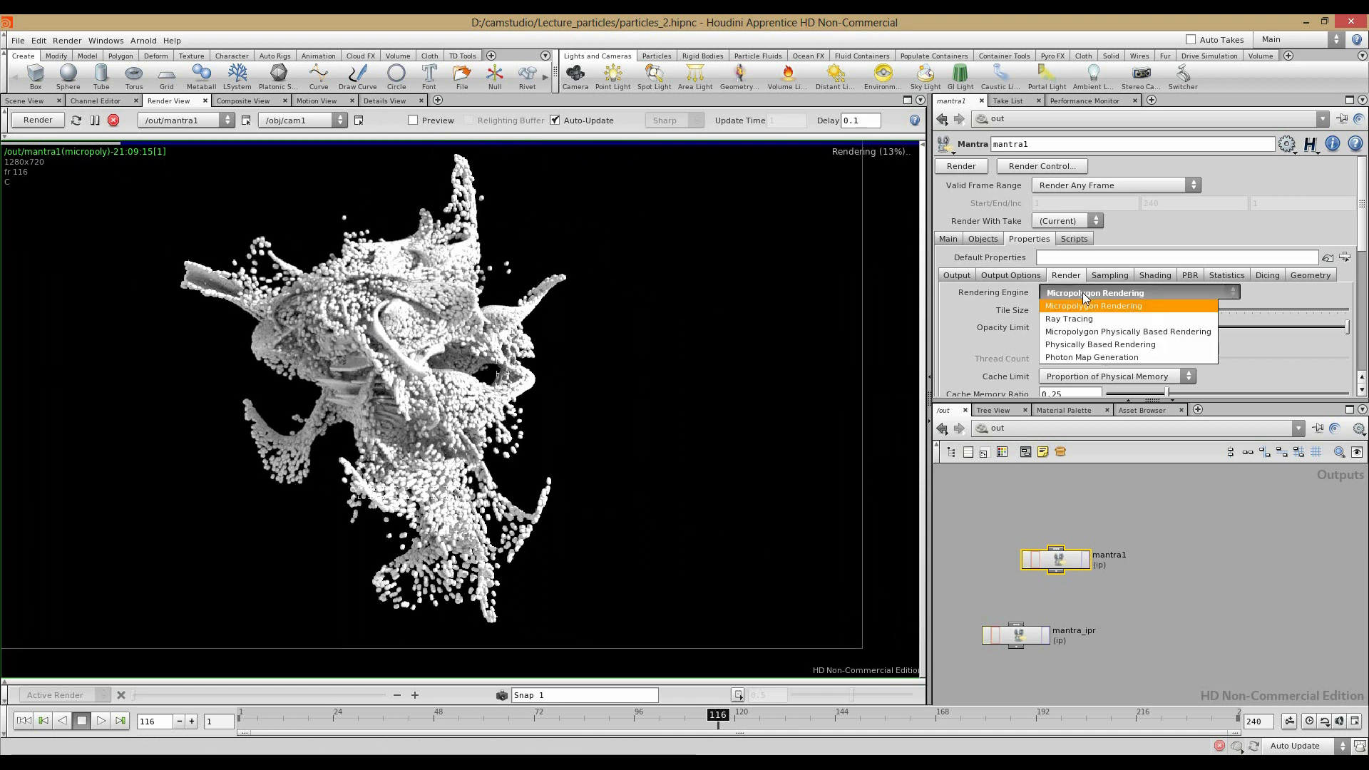
click(1089, 348)
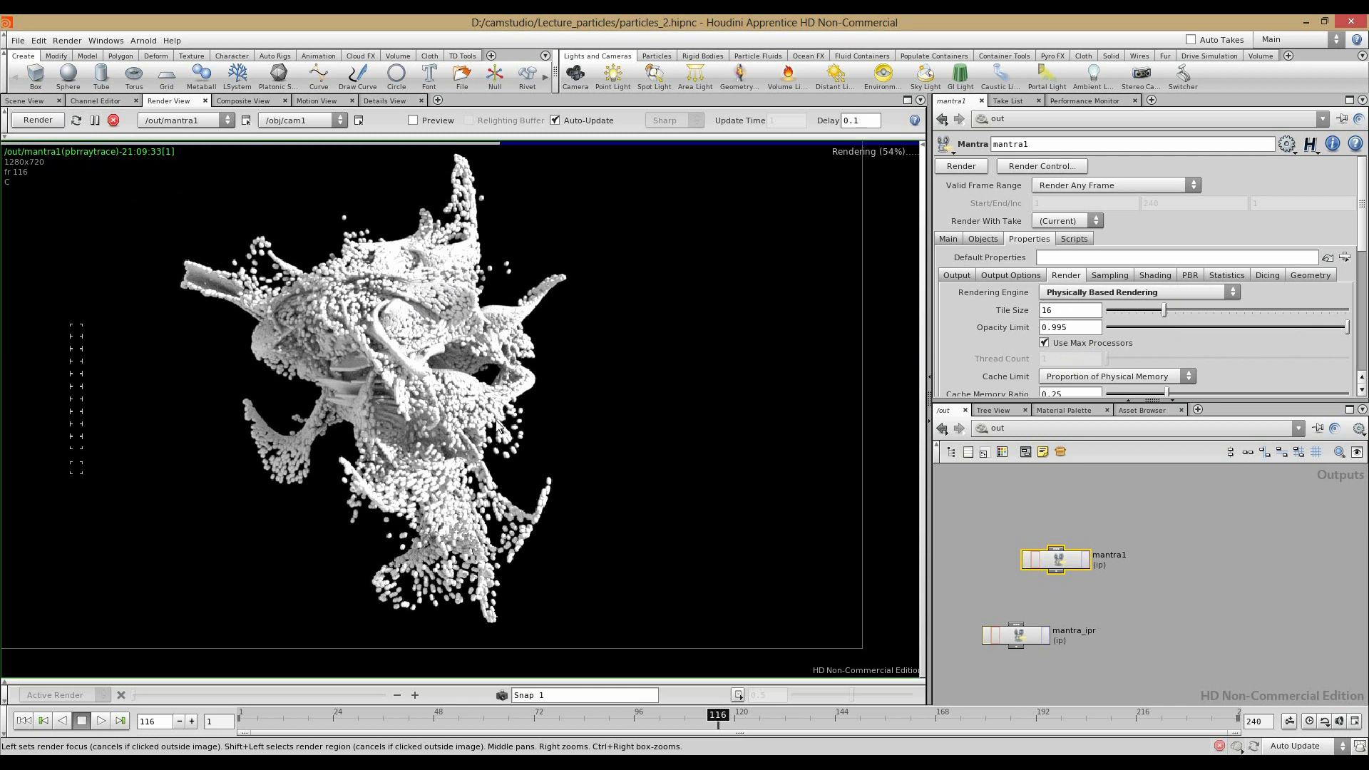
Step: Try mantra1 with the Micropolygon Physically Based Rendering engine and the Ray Tracing engine
click(1064, 296)
click(1052, 334)
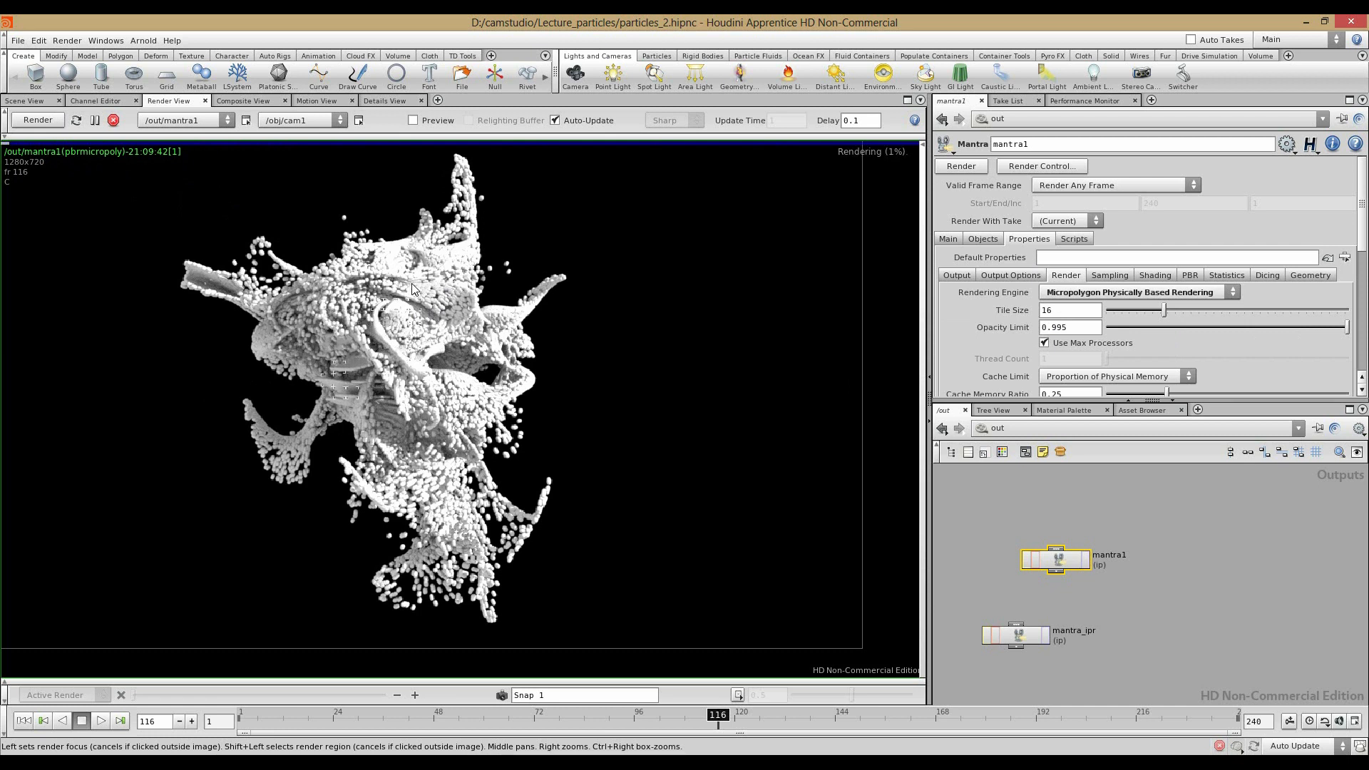
click(1069, 293)
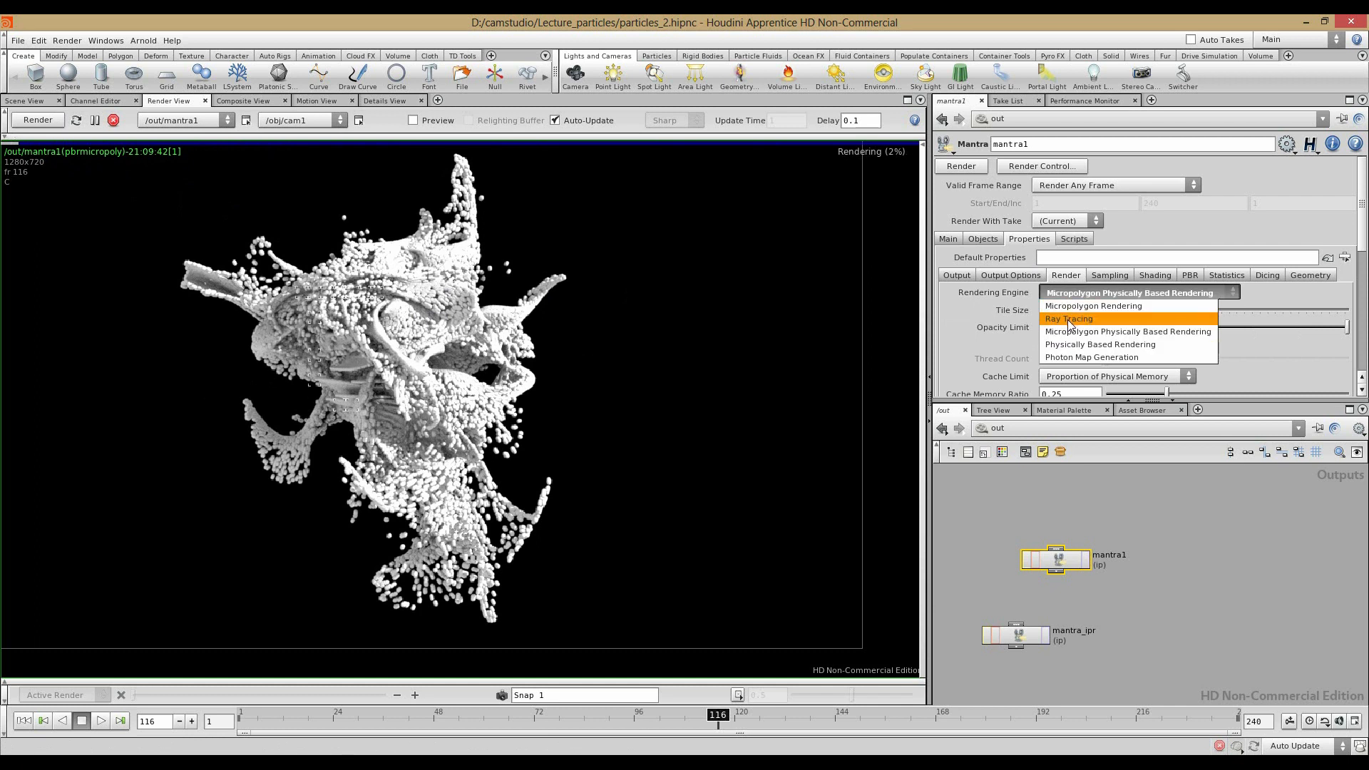
click(1070, 320)
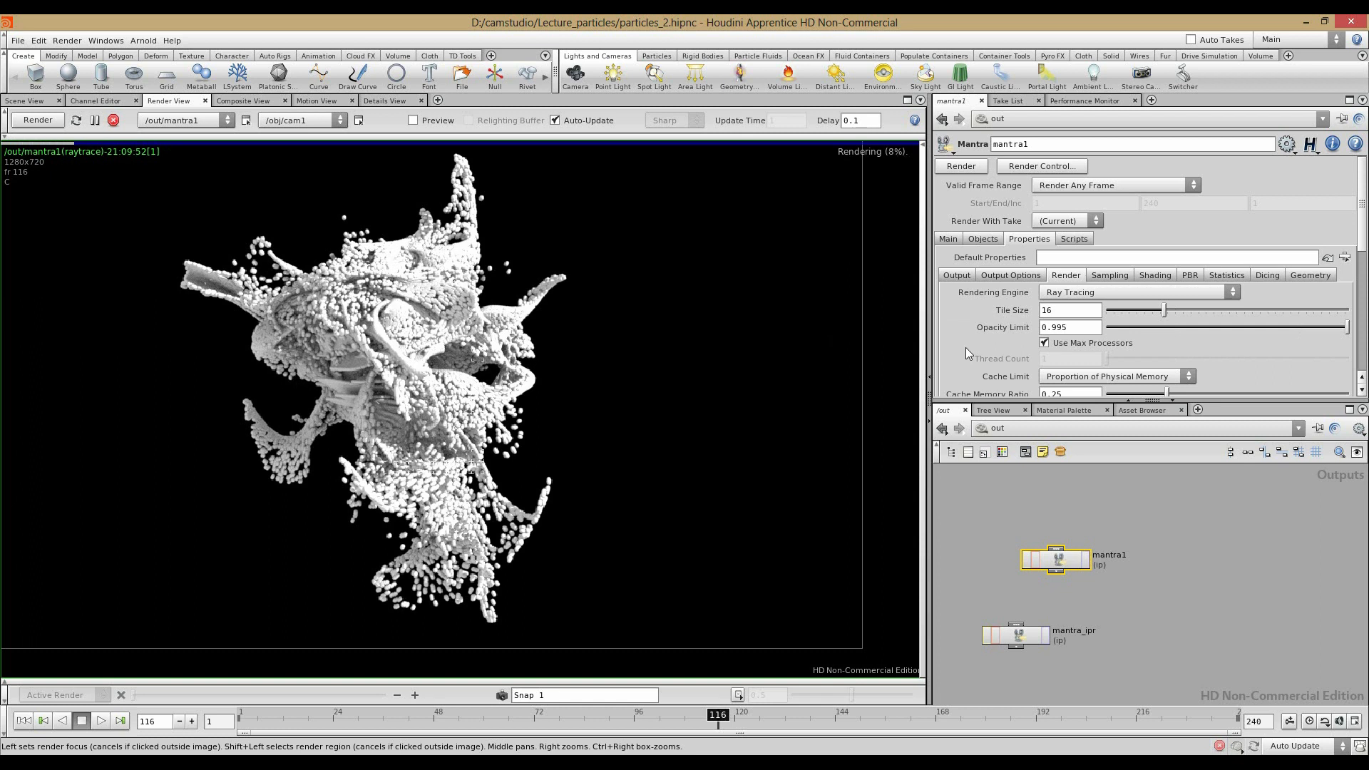
Step: Set mantra1's rendering engine back to Physically Based Rendering and check the render in the view
click(1078, 293)
click(1079, 347)
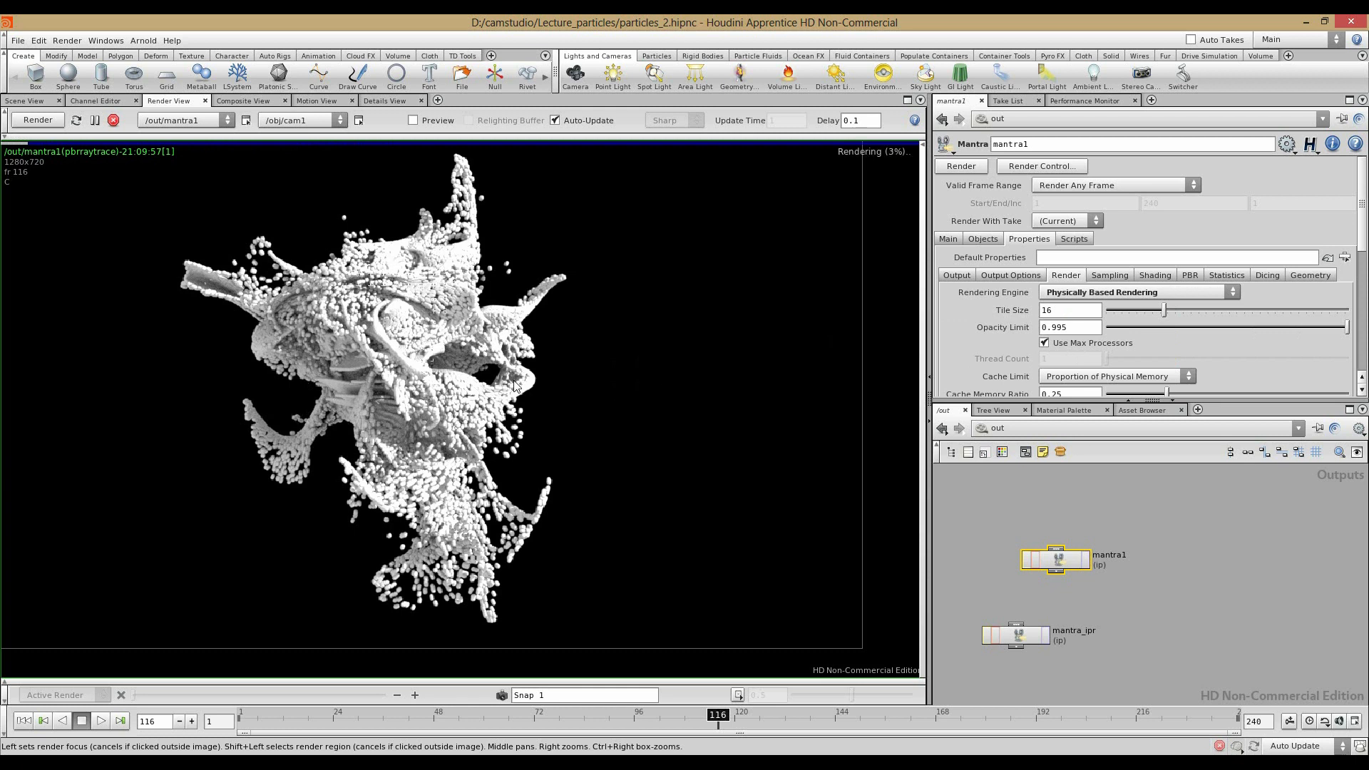
scroll(181, 346, up, 2)
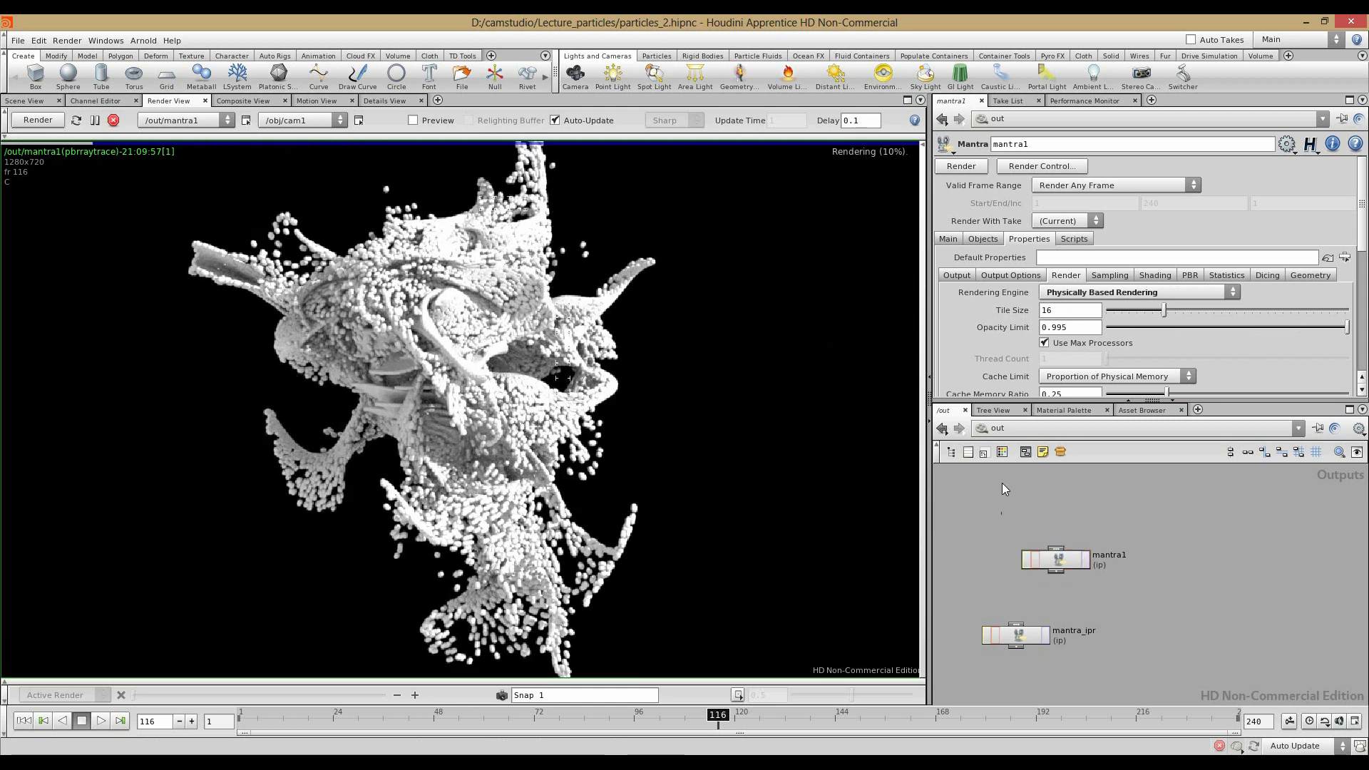
Step: Set the particle type of render1, inside sphere_object1's popnet1, to Render as disks
click(998, 429)
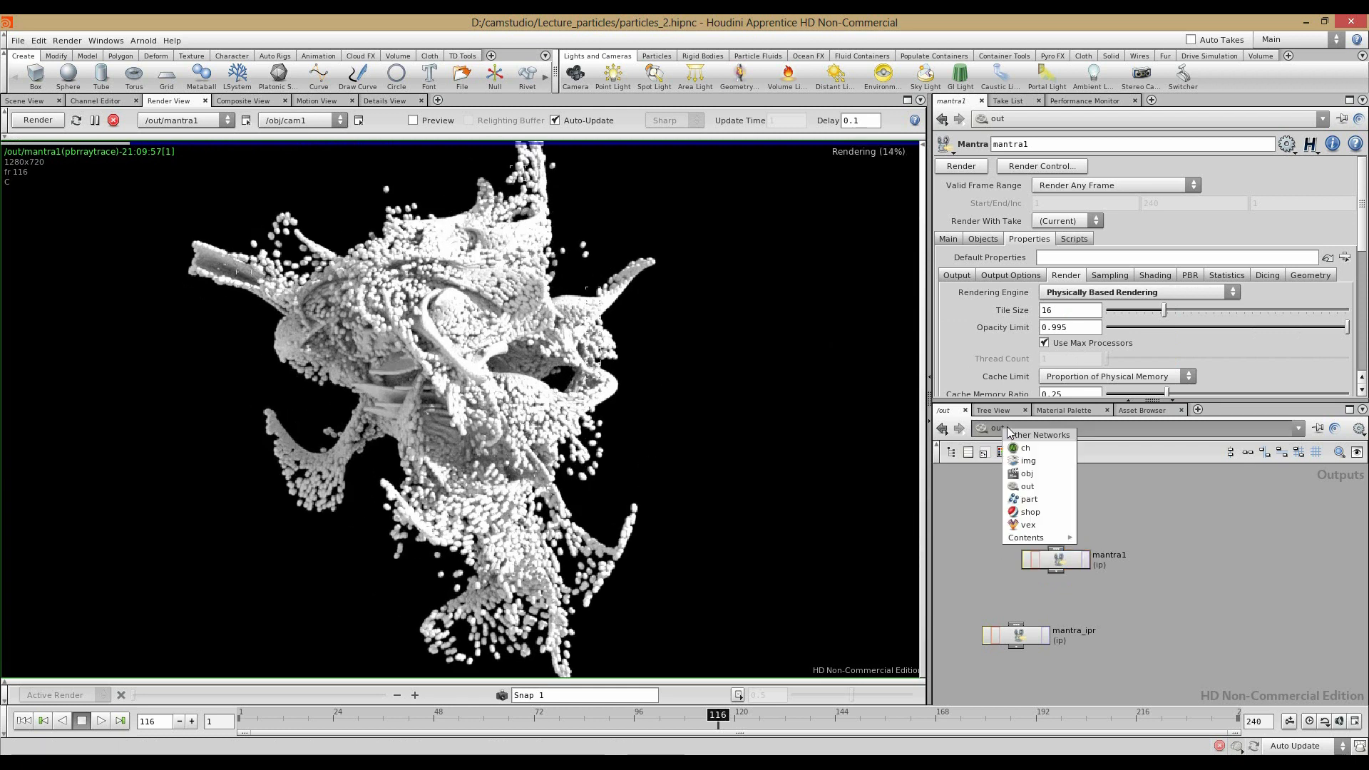
click(1025, 474)
double_click(1073, 533)
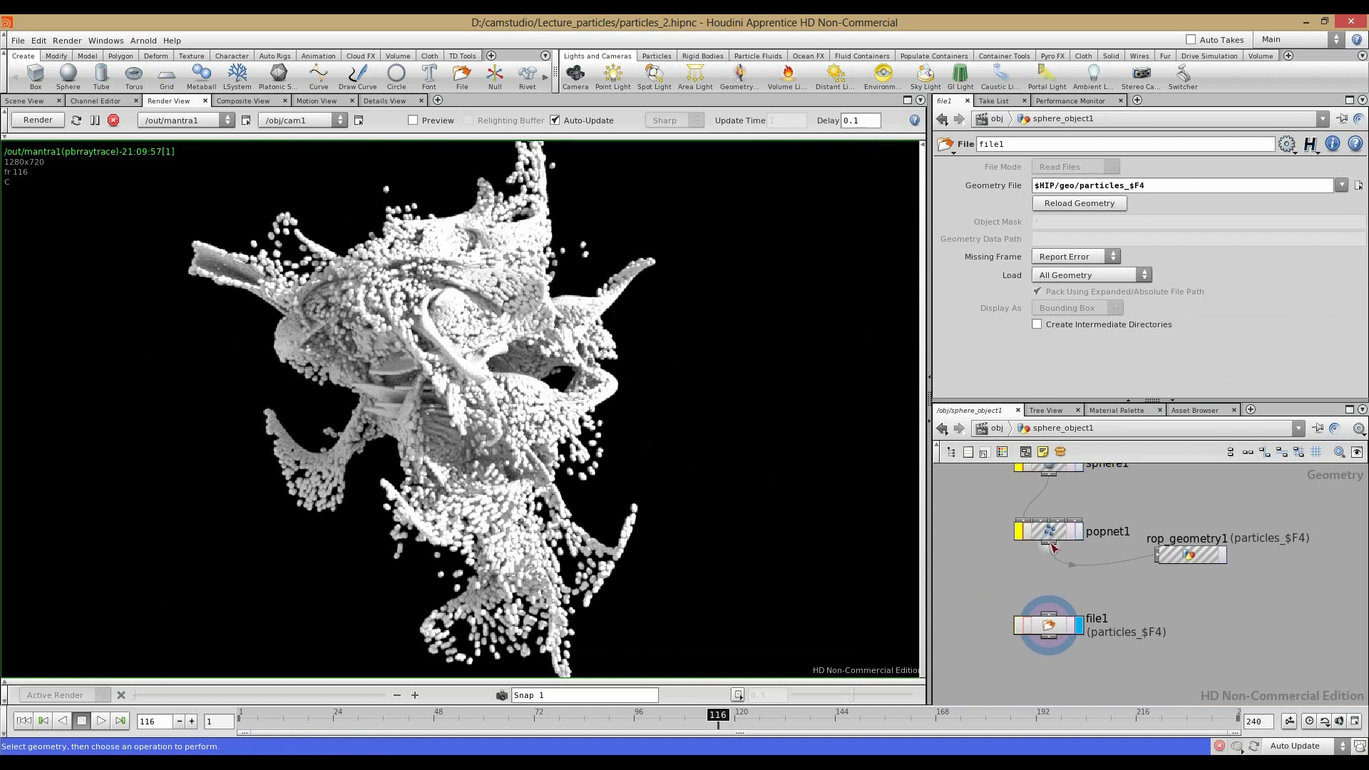
double_click(1056, 536)
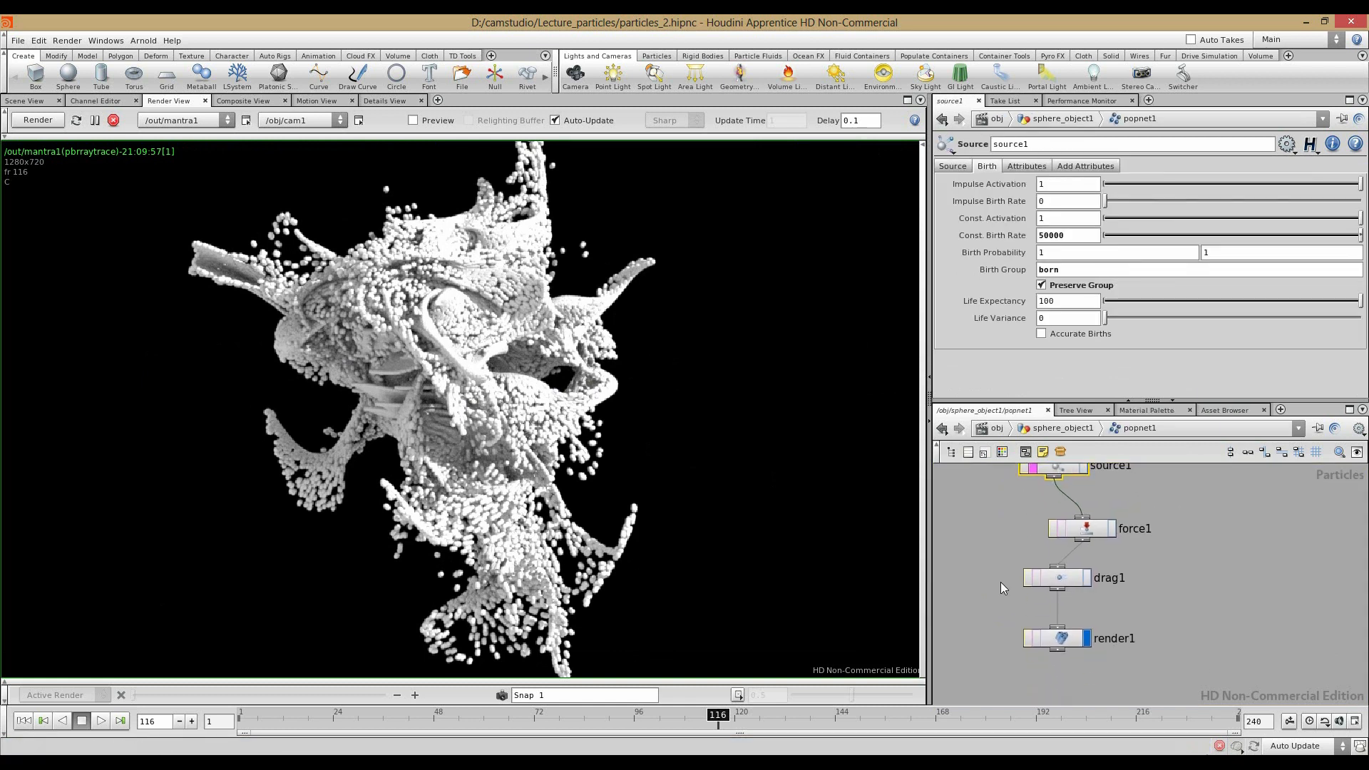
click(1041, 645)
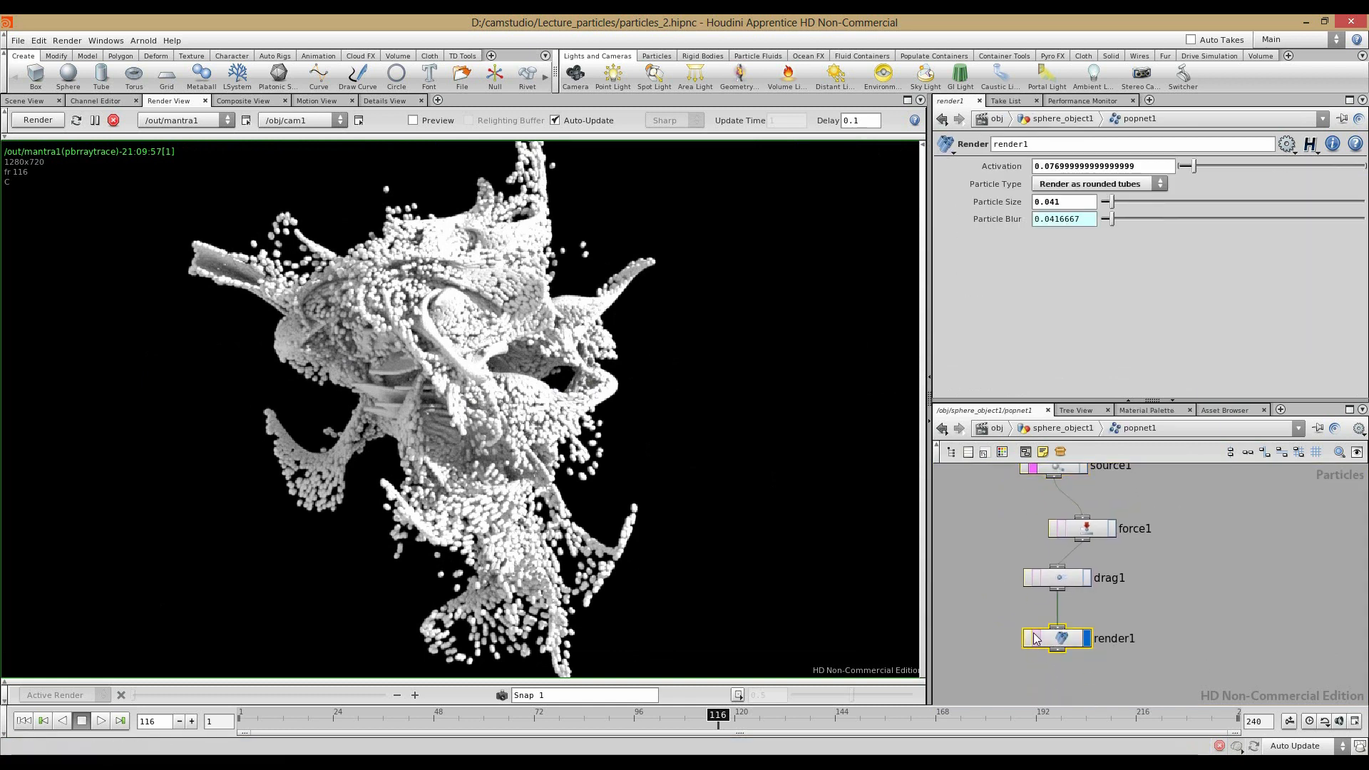
click(1087, 184)
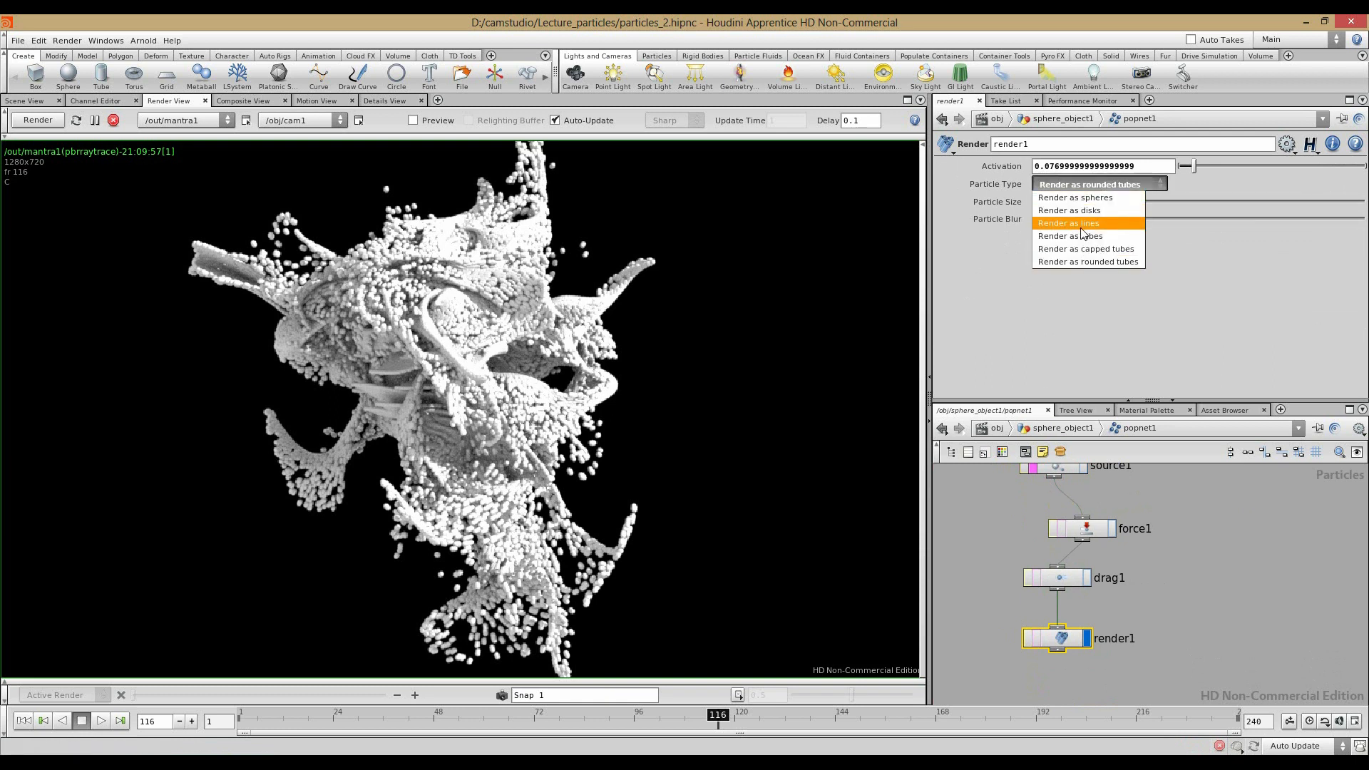
click(1084, 211)
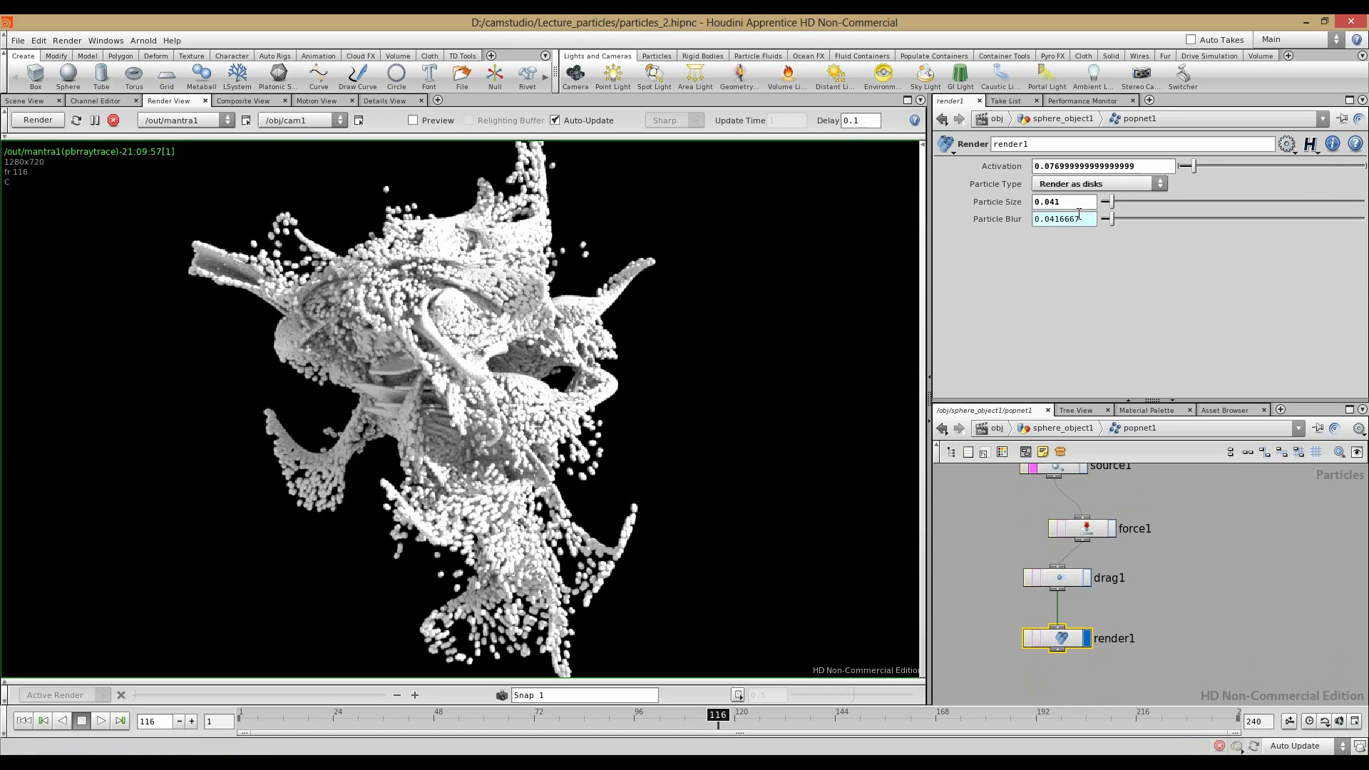
Step: Shift the file1 node in sphere_object1 and search the available nodes for "re" to extend its chain
click(1020, 429)
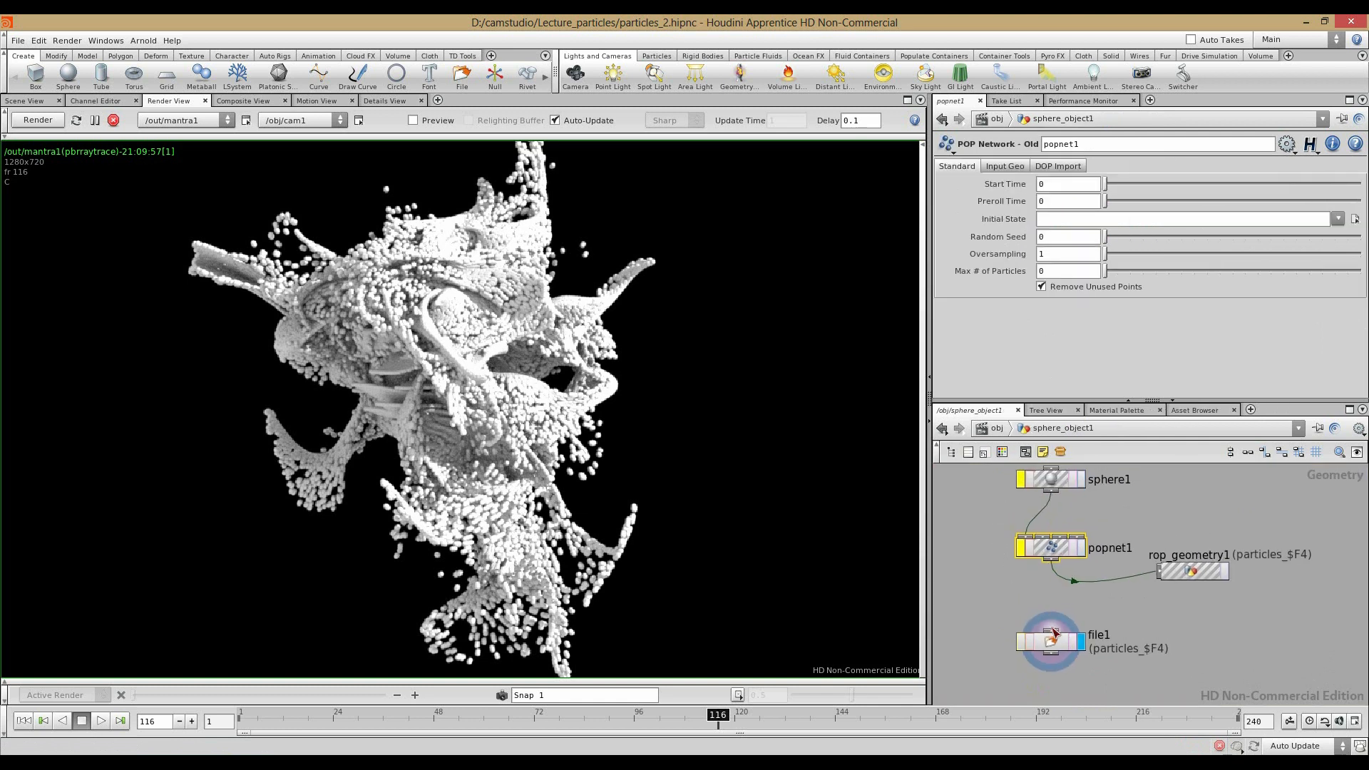
drag(1072, 651, 1029, 631)
click(1062, 673)
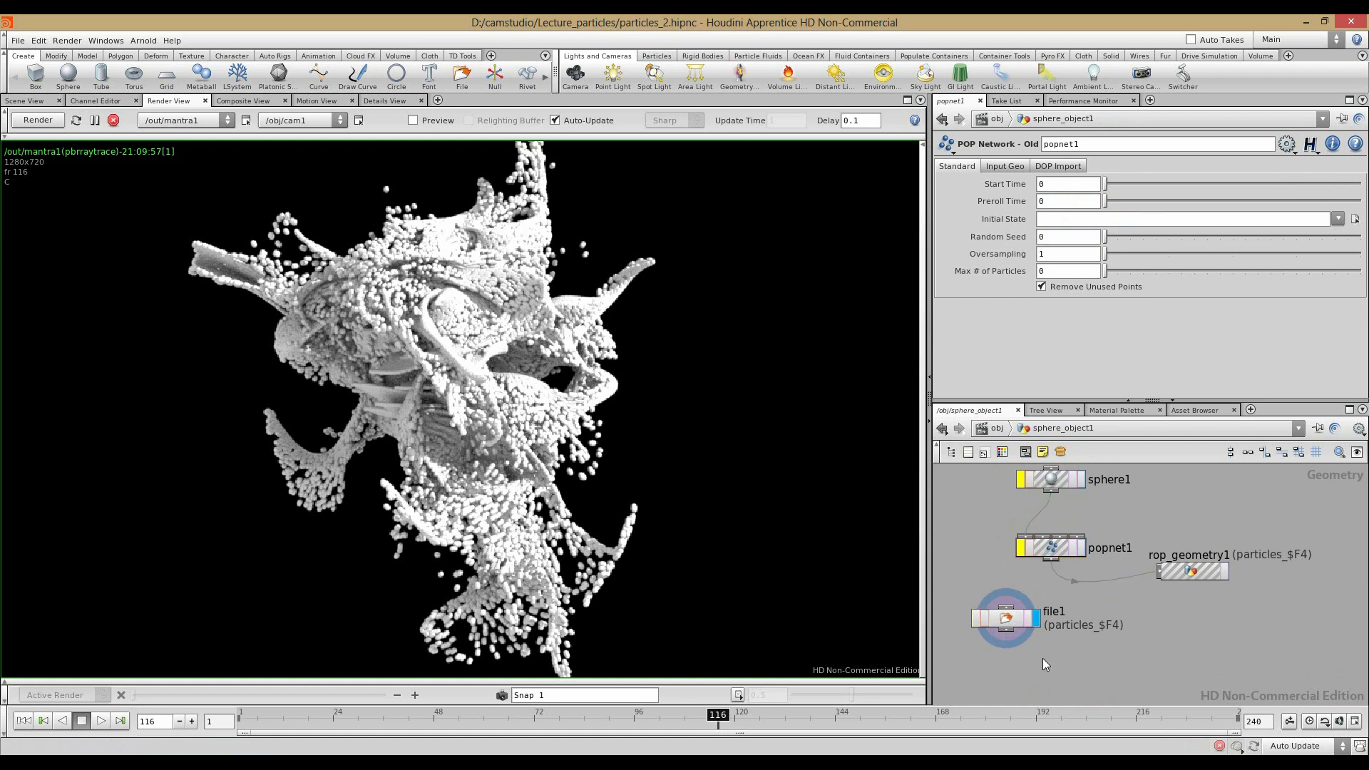
key(Tab)
text(re)
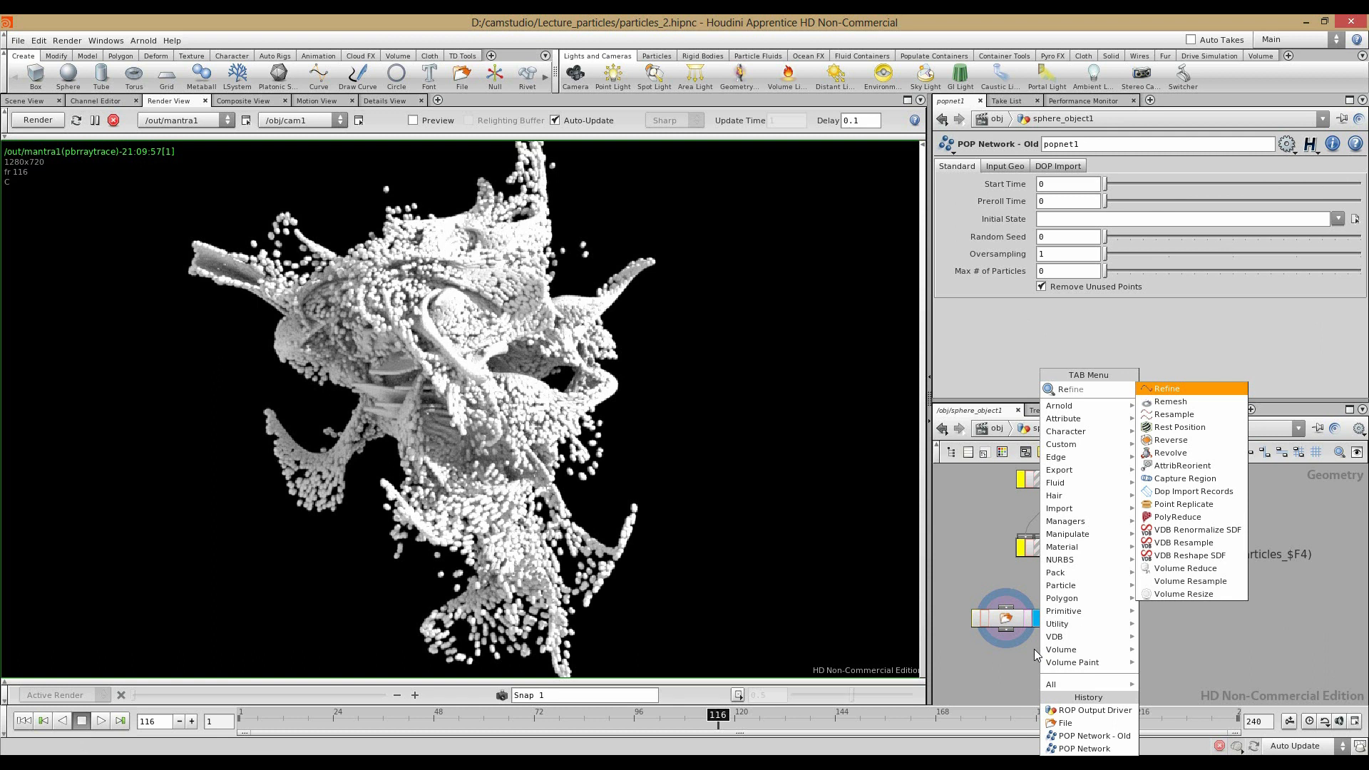
key(Escape)
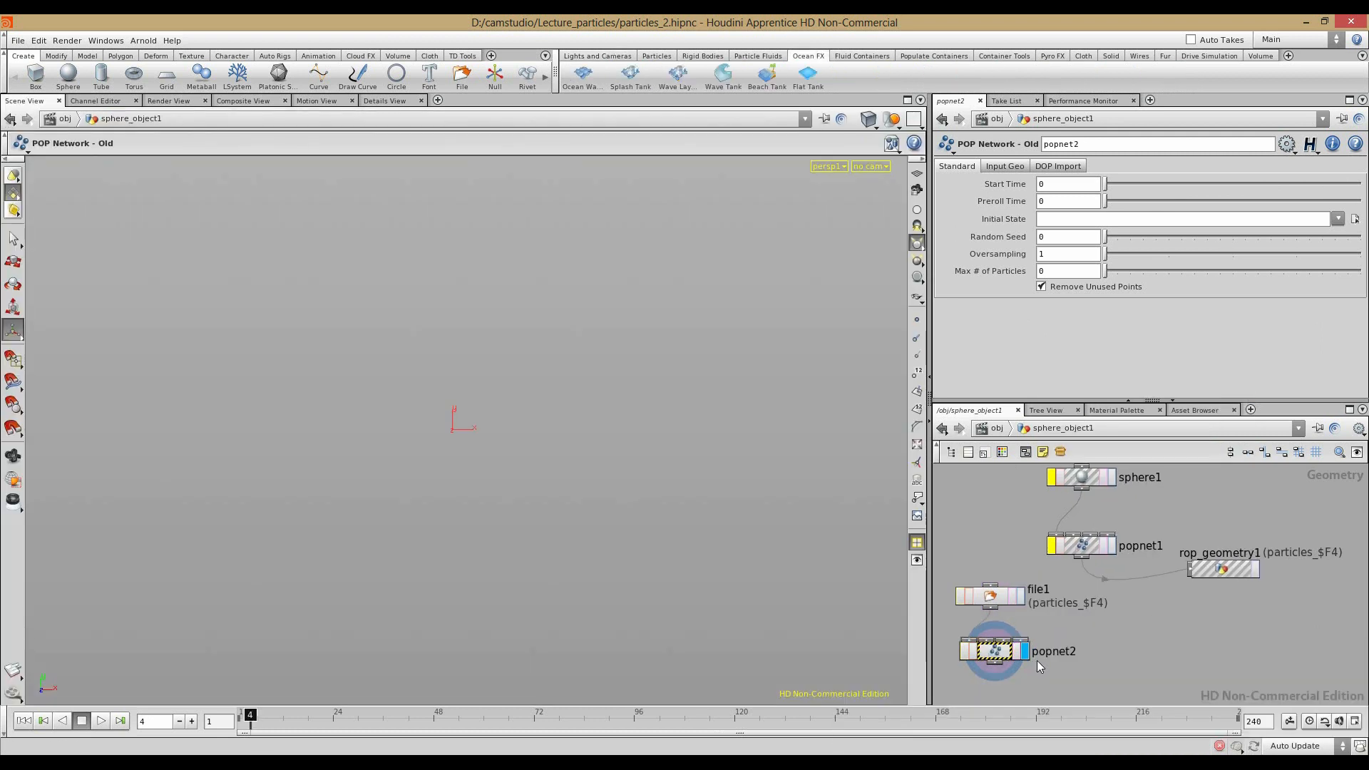
Step: Return the timeline to frame 1 and review the render1 settings inside popnet1
click(992, 647)
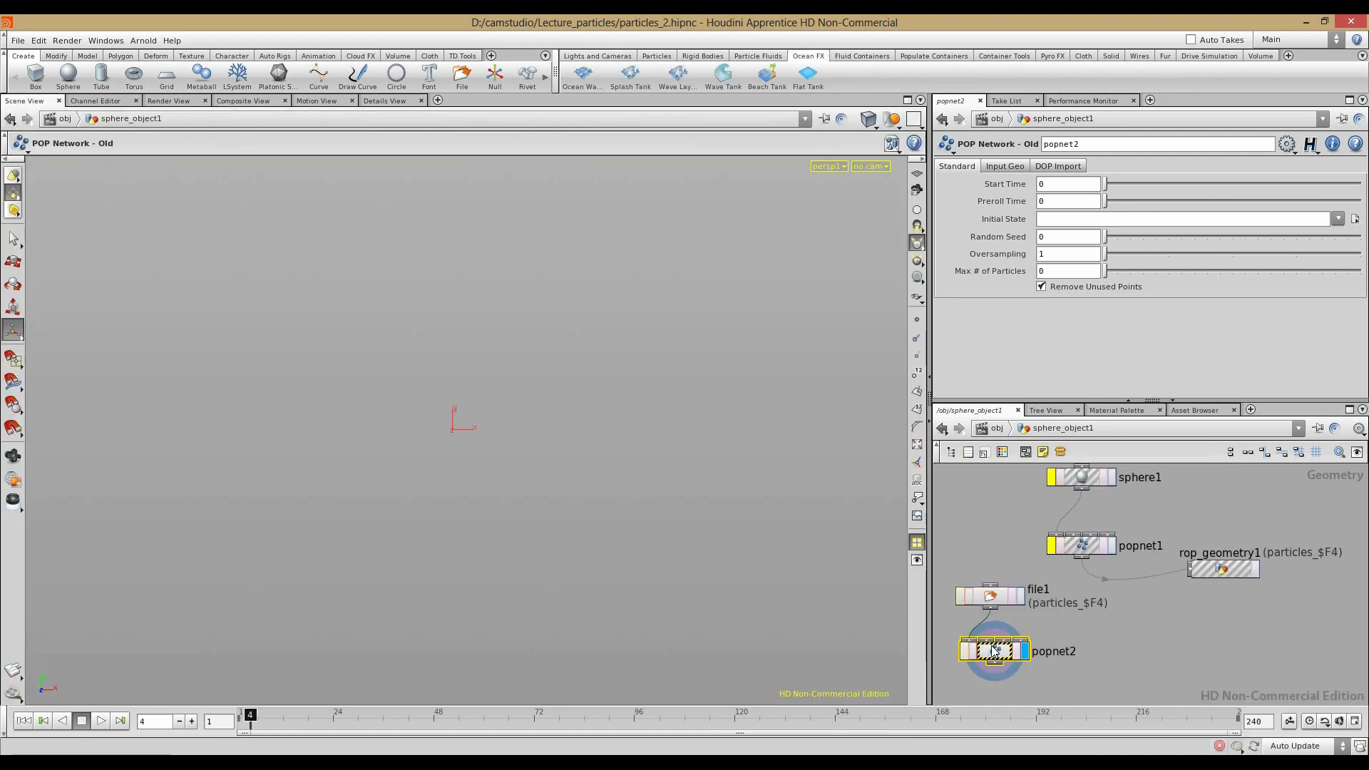
click(22, 722)
double_click(1081, 546)
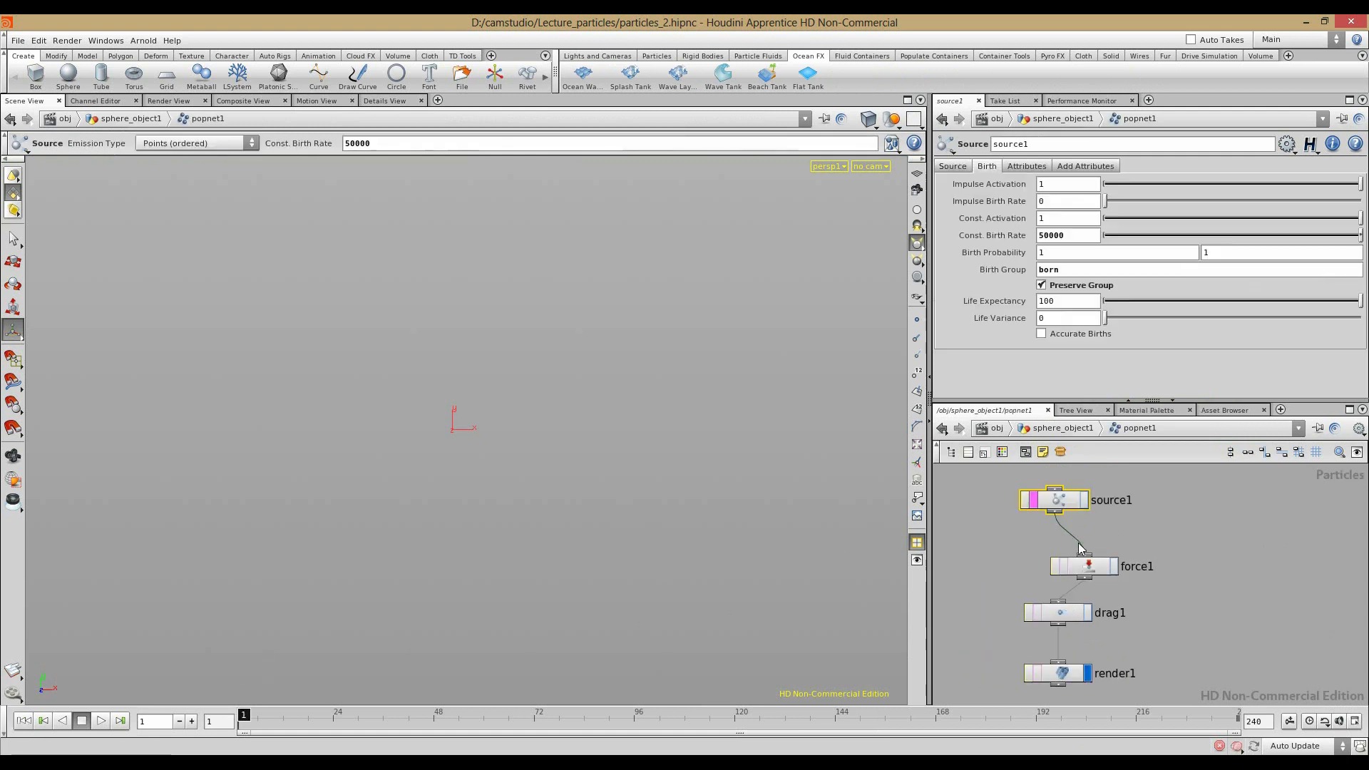
middle_drag(1012, 629, 994, 572)
click(1051, 626)
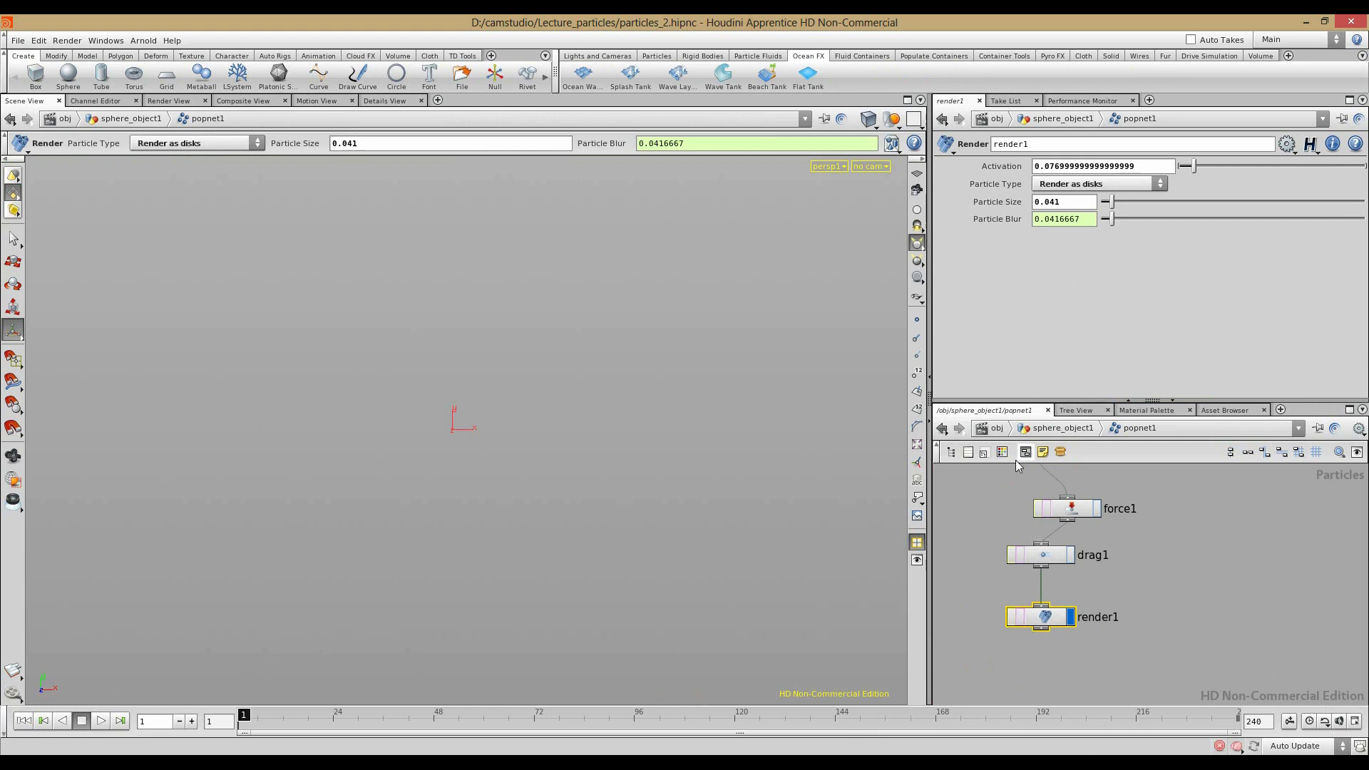
Step: Delete the popnet2 and file1 nodes from the sphere_object1 network
click(1036, 428)
middle_drag(978, 520, 1060, 483)
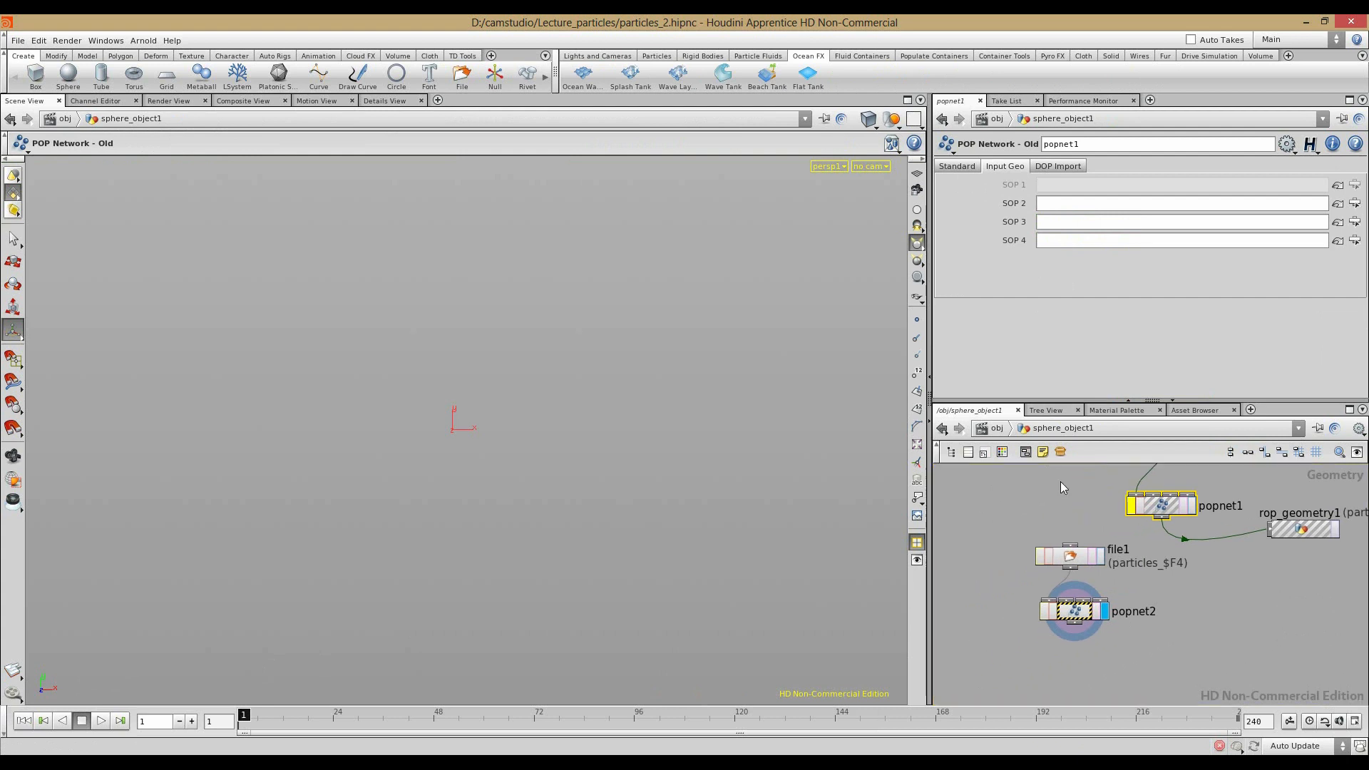
middle_drag(1001, 518, 954, 524)
drag(975, 540, 1075, 648)
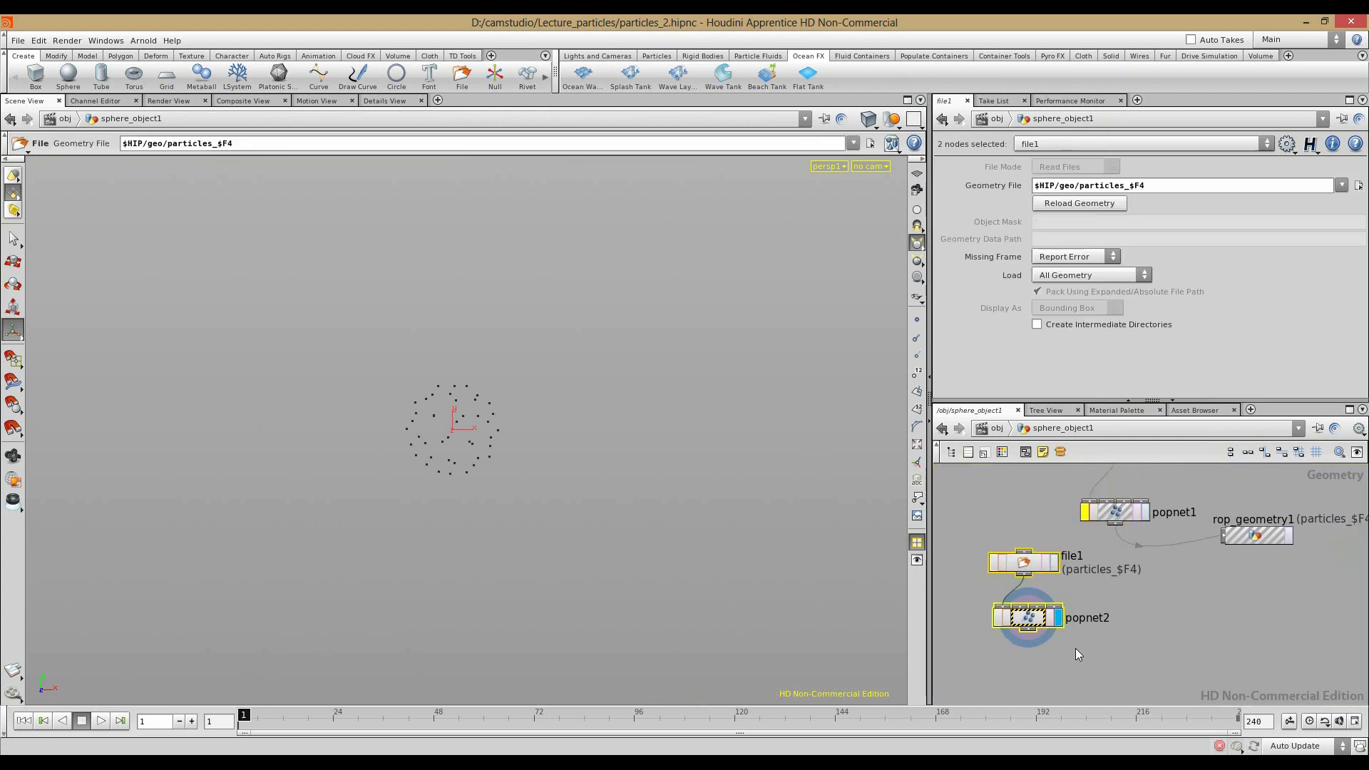
click(1027, 568)
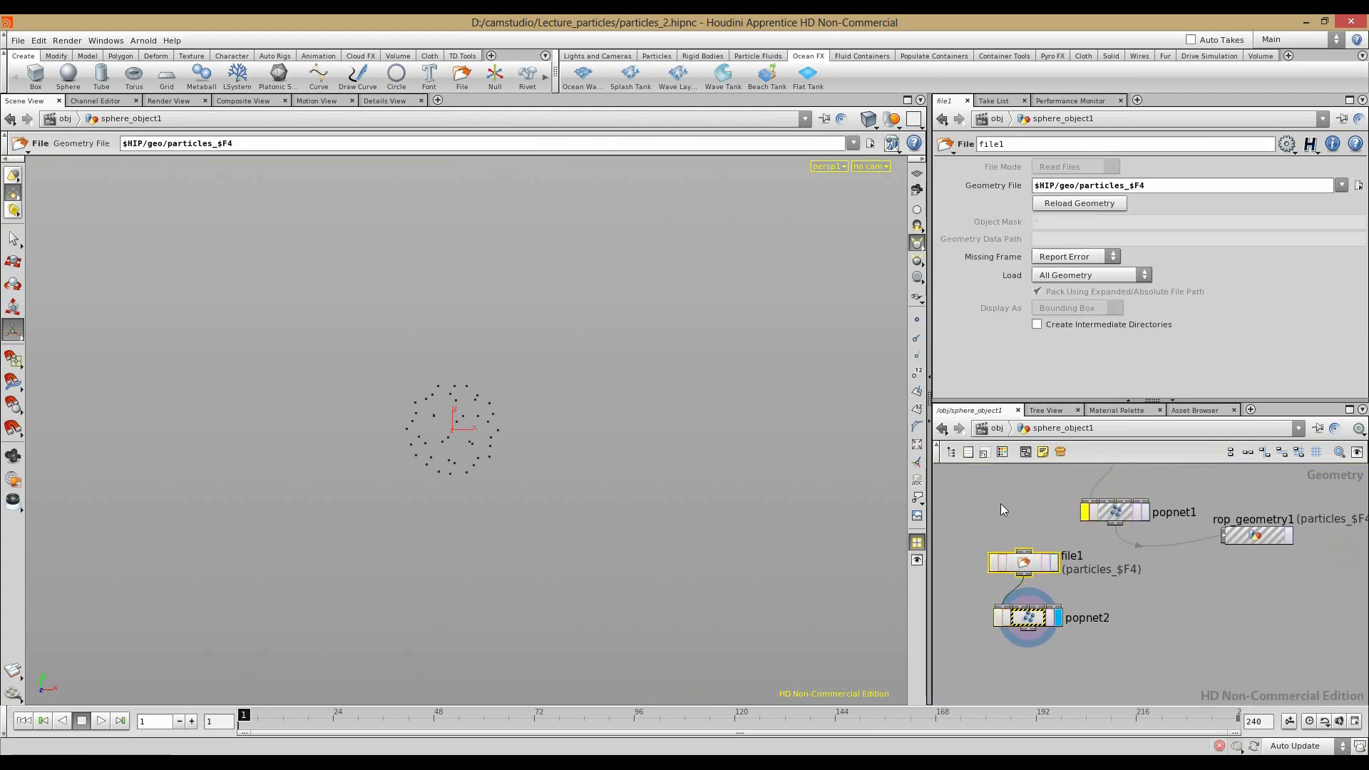
click(1016, 621)
key(Delete)
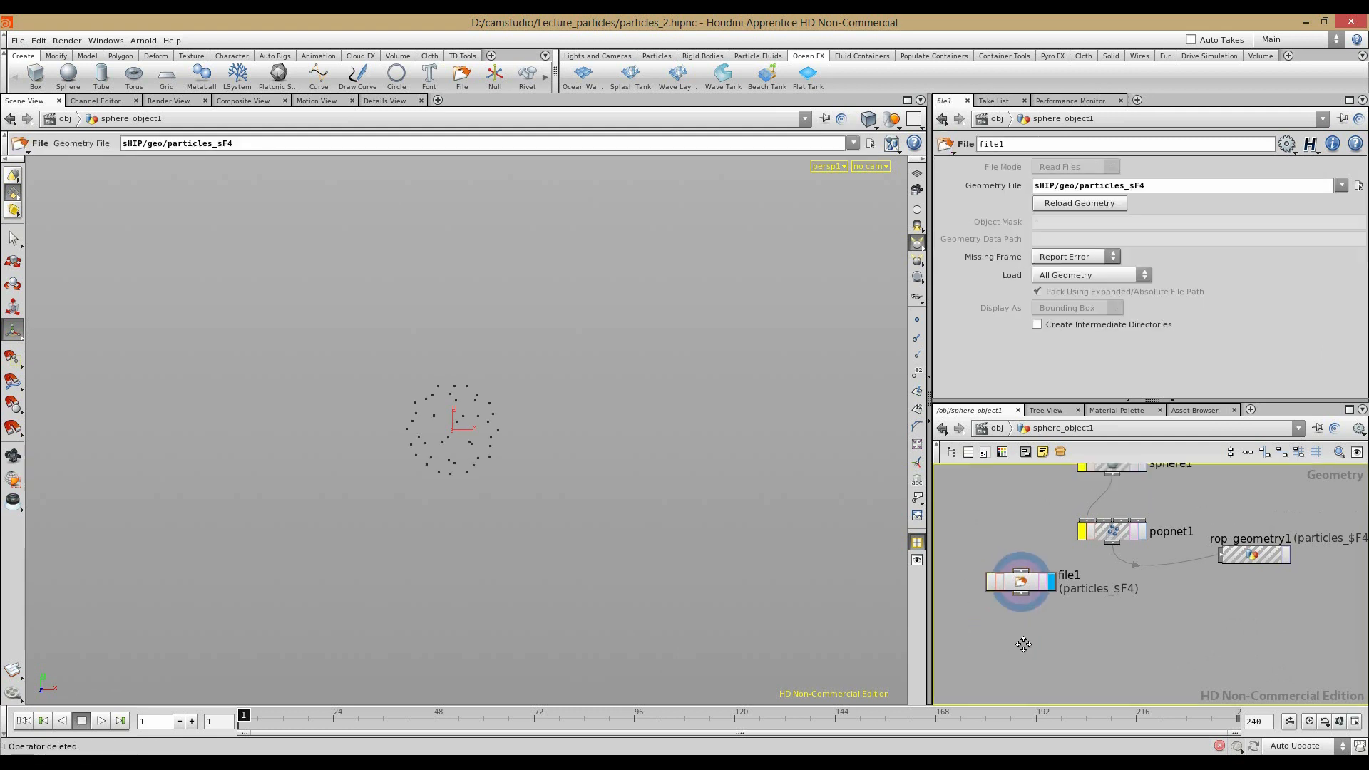
click(1020, 624)
key(Delete)
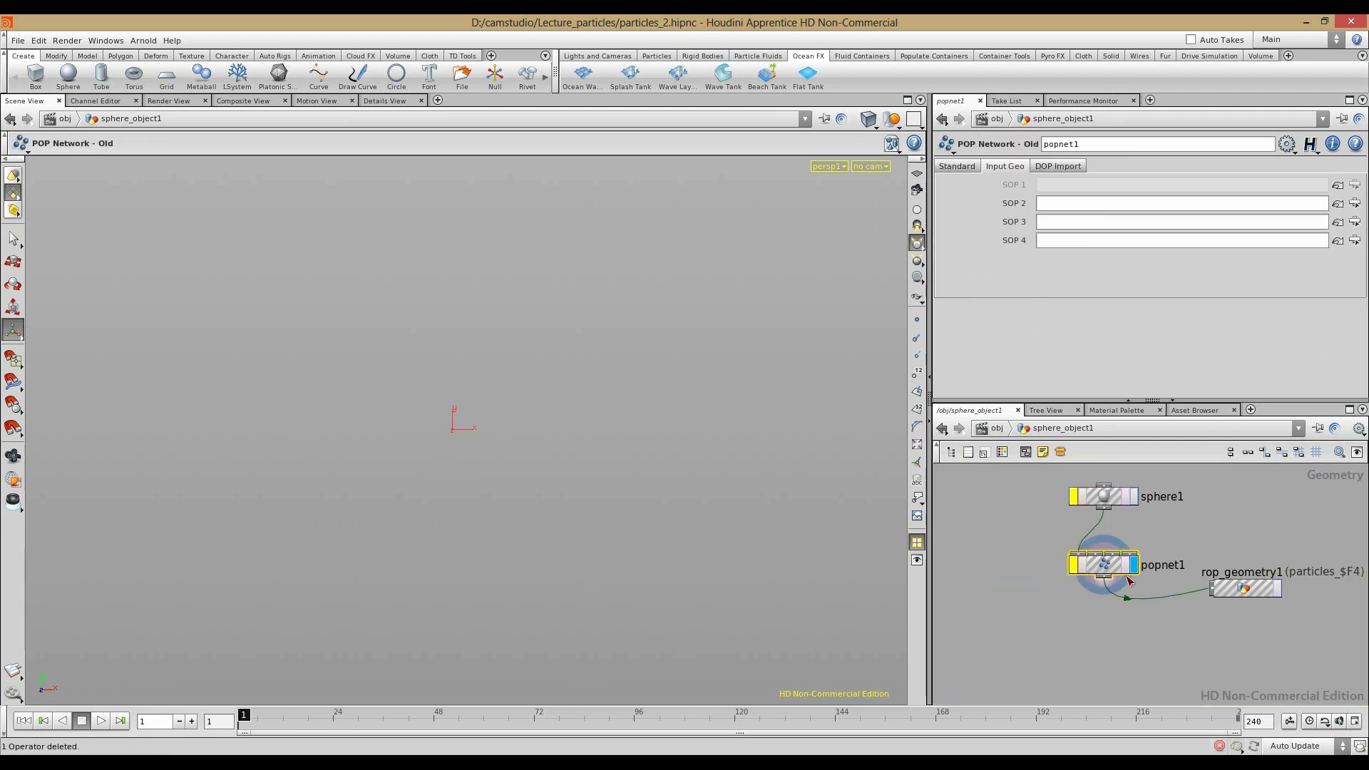
Step: Turn off bypass on sphere1 and popnet1, and delete the rop_geometry1 node
drag(1033, 468, 1140, 579)
key(b)
click(1029, 601)
click(1246, 589)
key(Delete)
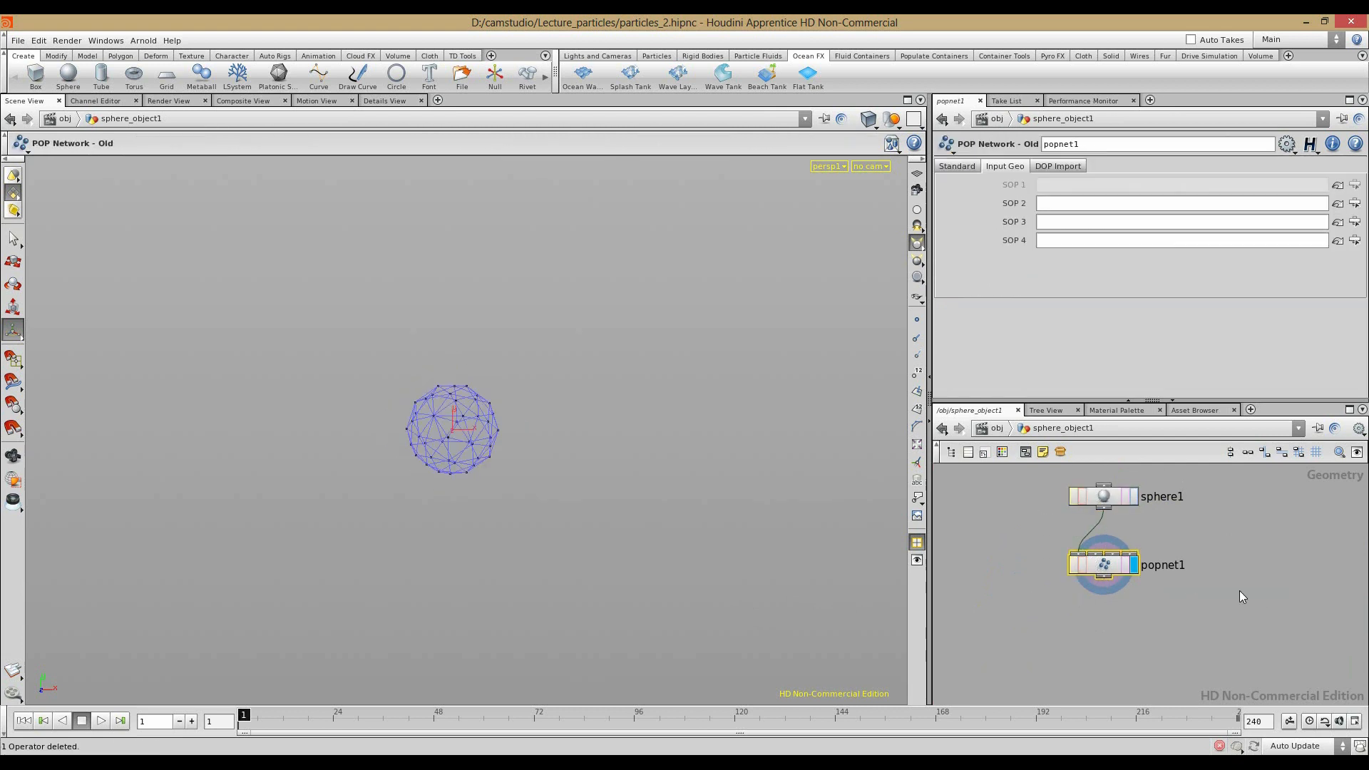
Step: Open popnet1, move render1 slightly aside, and scrub the particle simulation to frame 112
double_click(1108, 571)
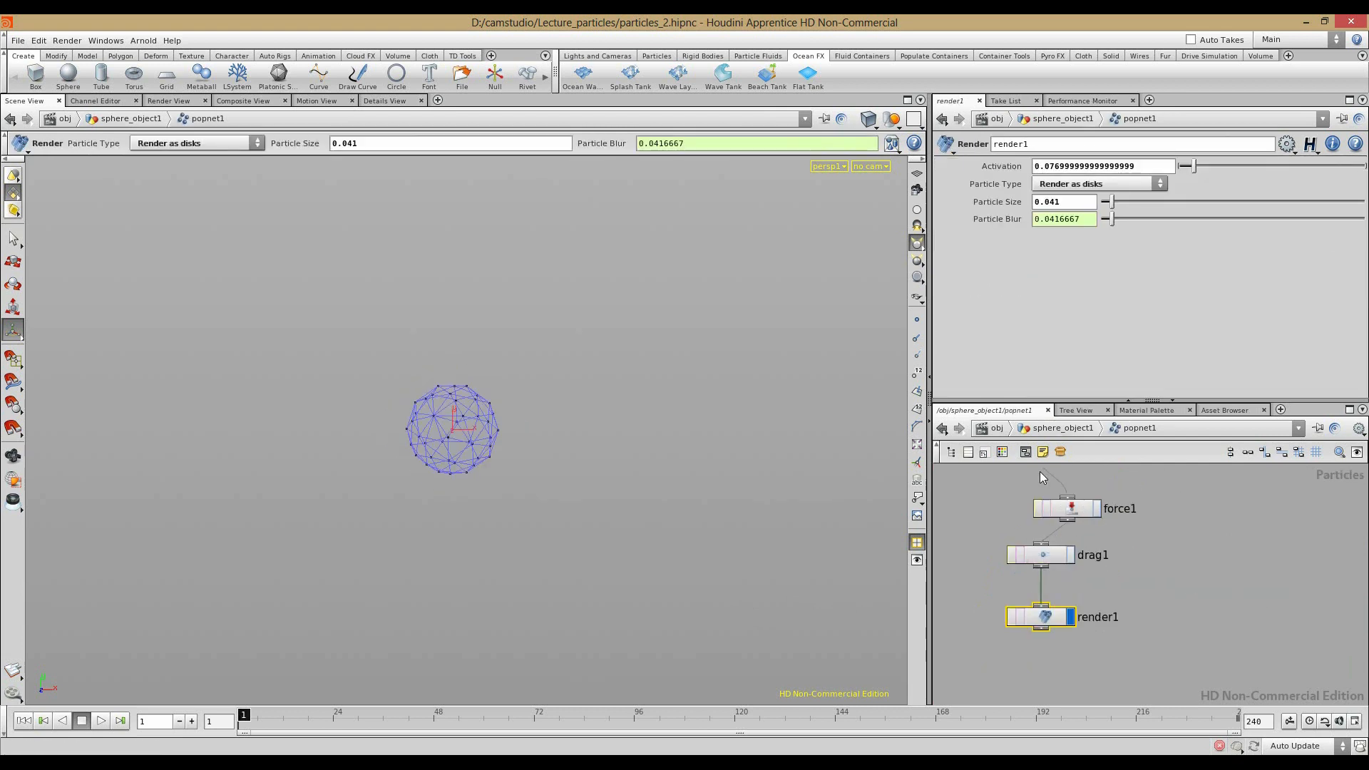
click(1051, 429)
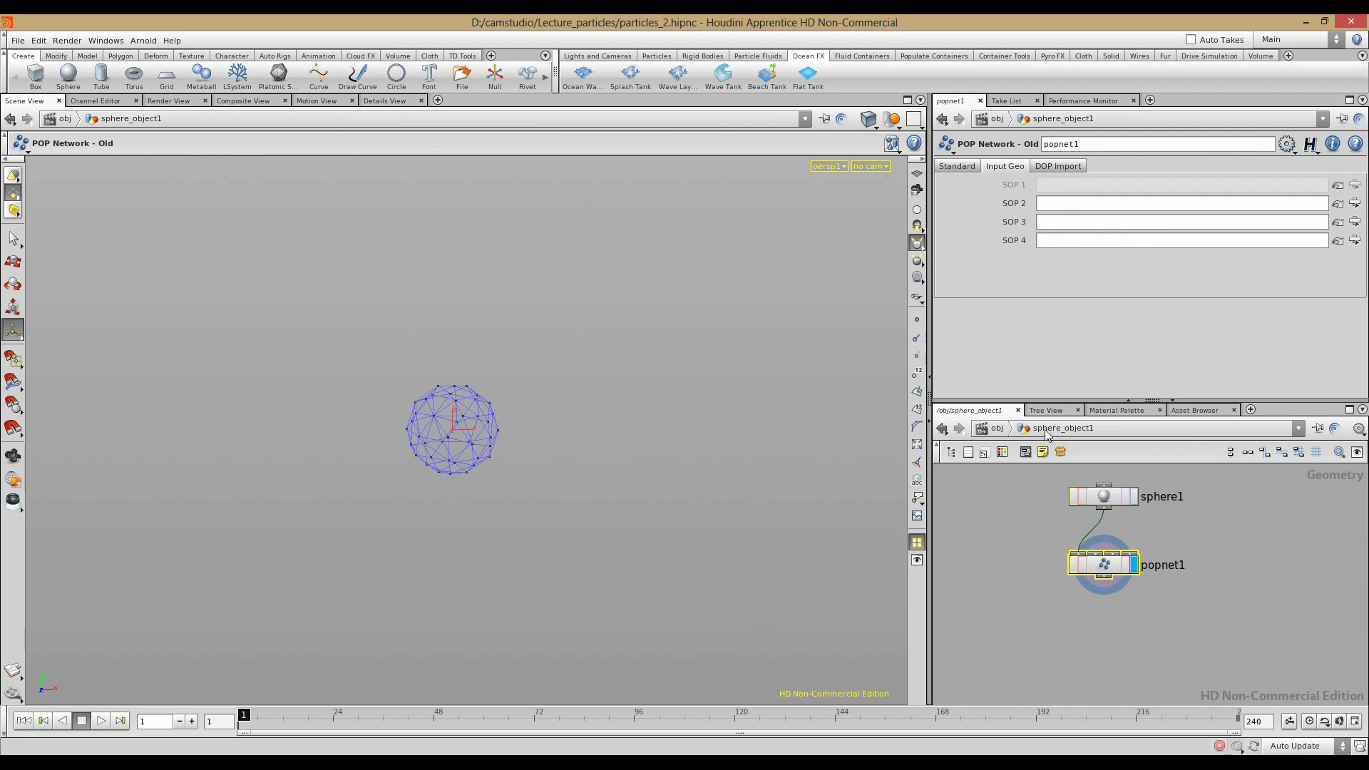
middle_drag(1036, 551, 1024, 607)
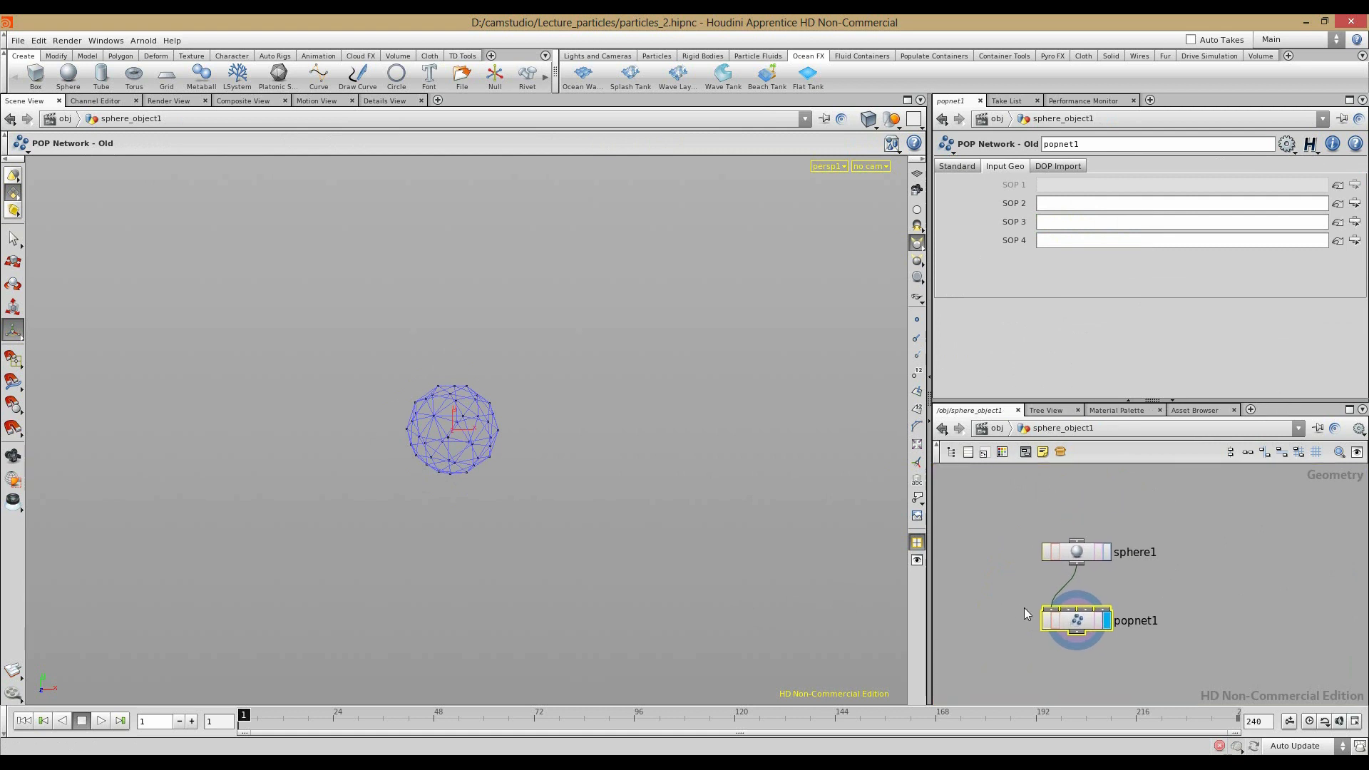
double_click(1068, 628)
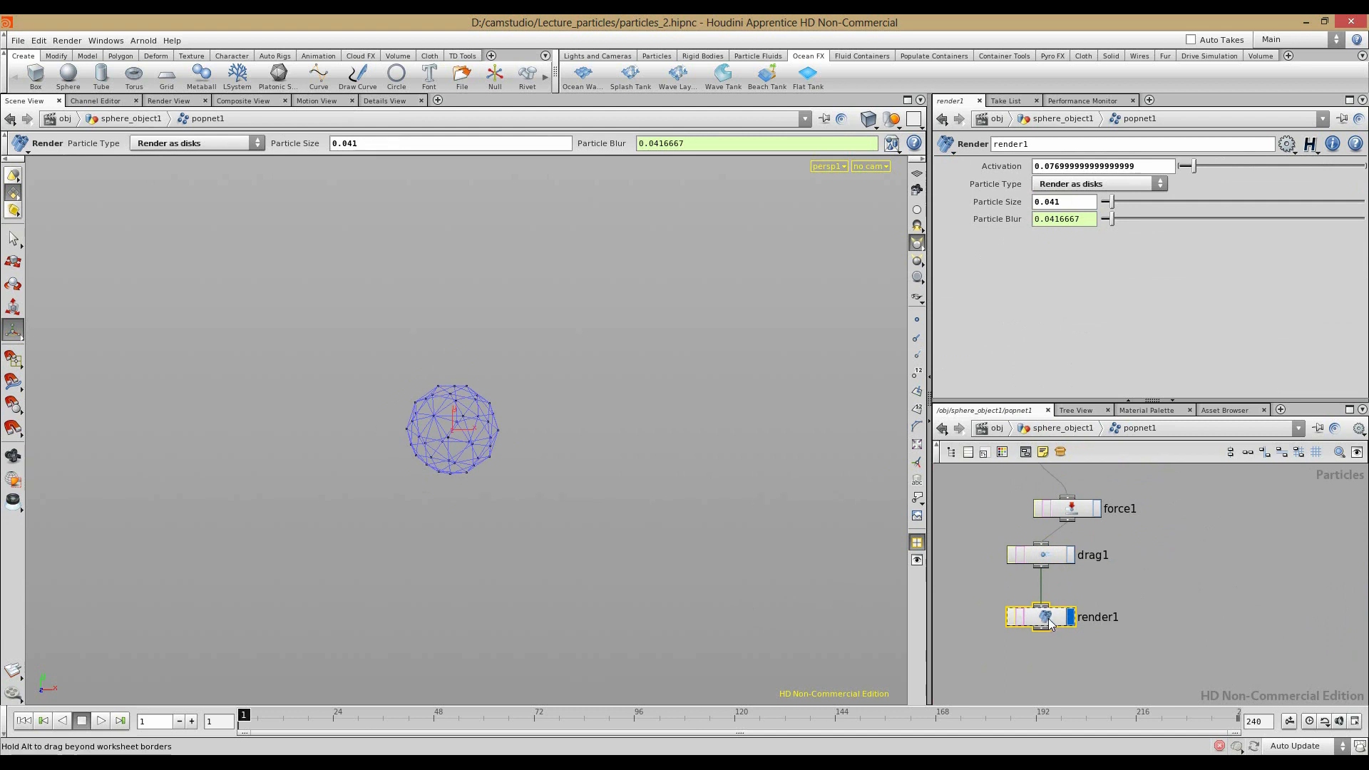
drag(1046, 626, 1094, 628)
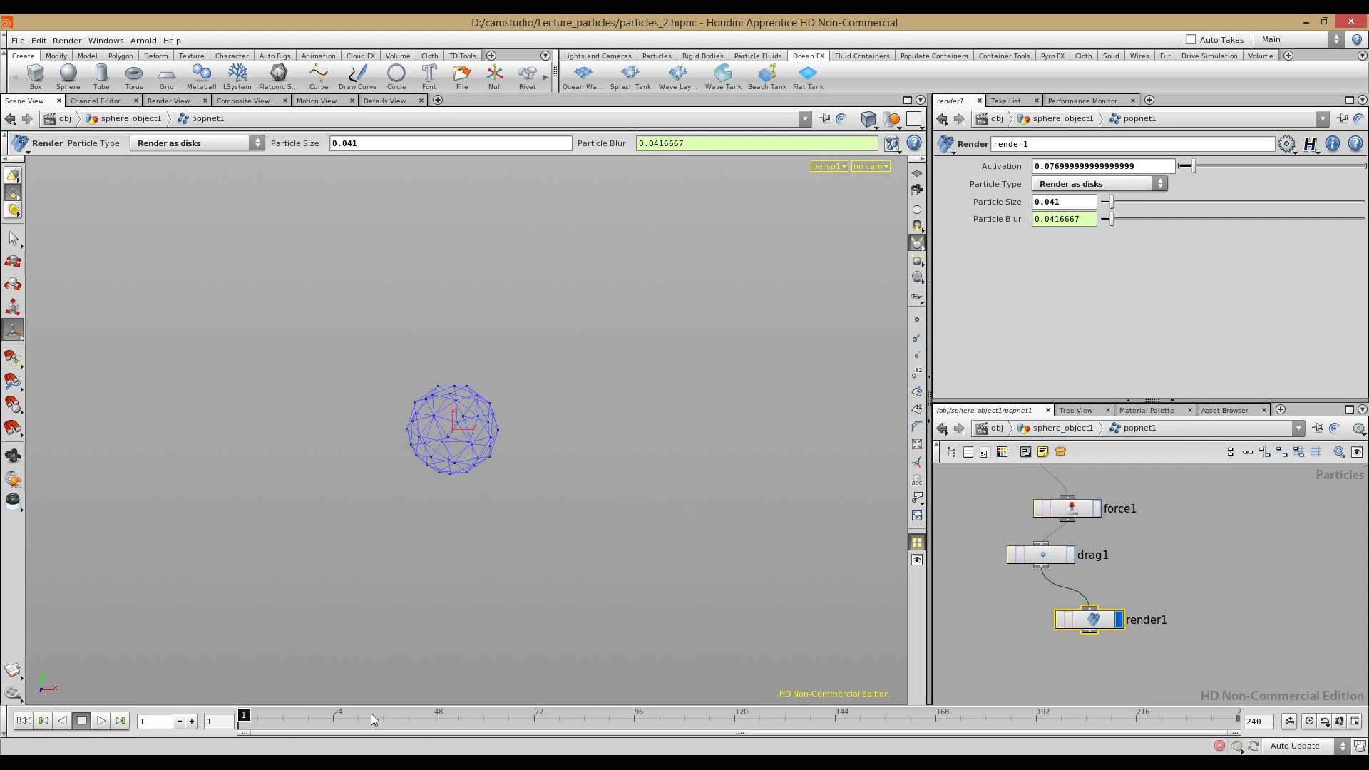
drag(371, 713, 701, 716)
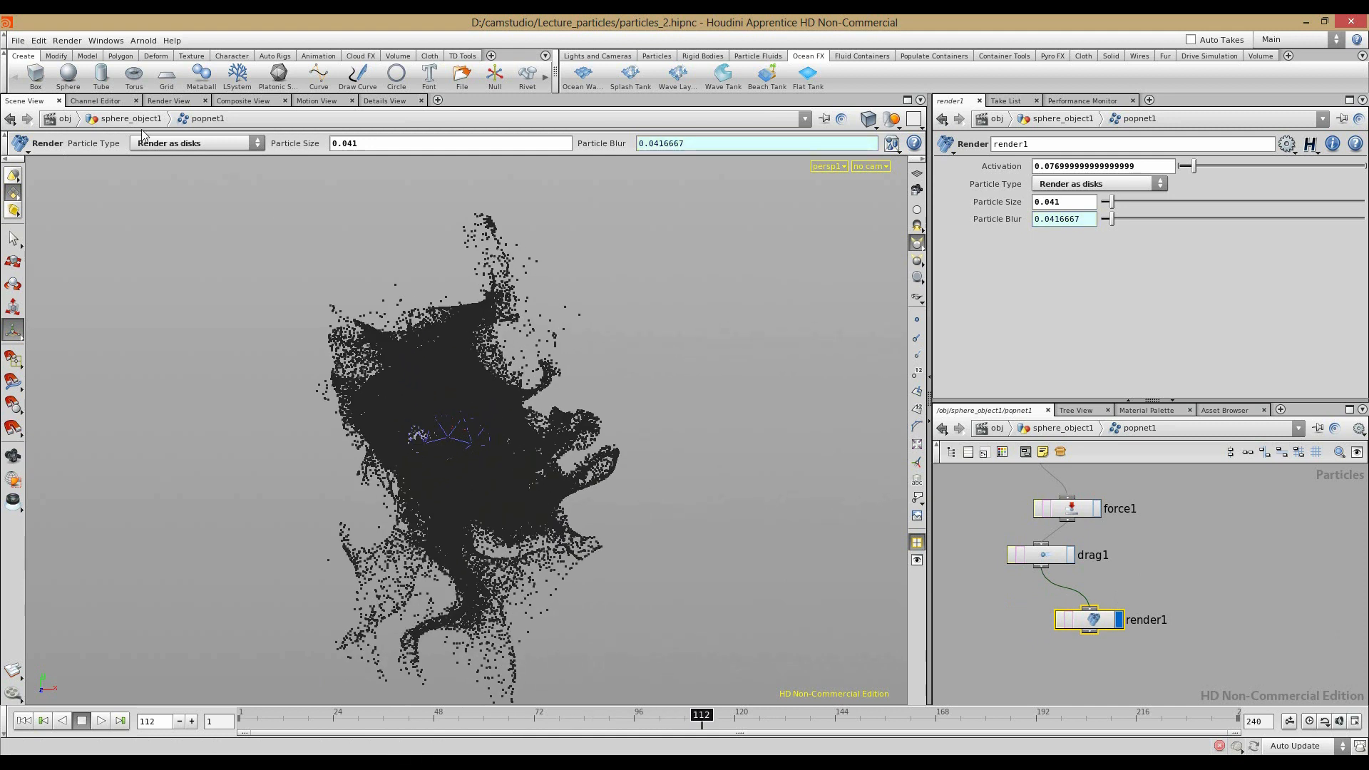
Step: Render frame 112 with mantra1 through cam1, and open popnet1 to show the render1 settings
click(168, 101)
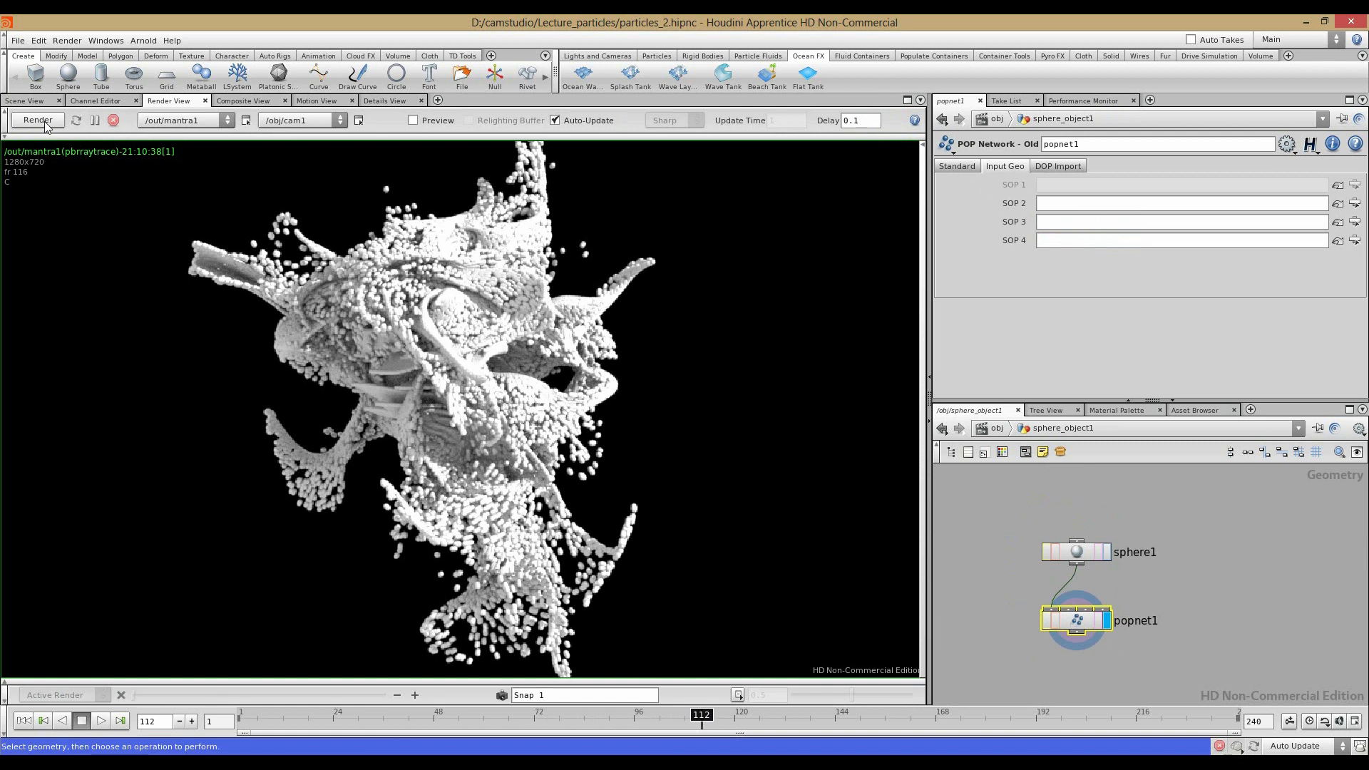
click(42, 121)
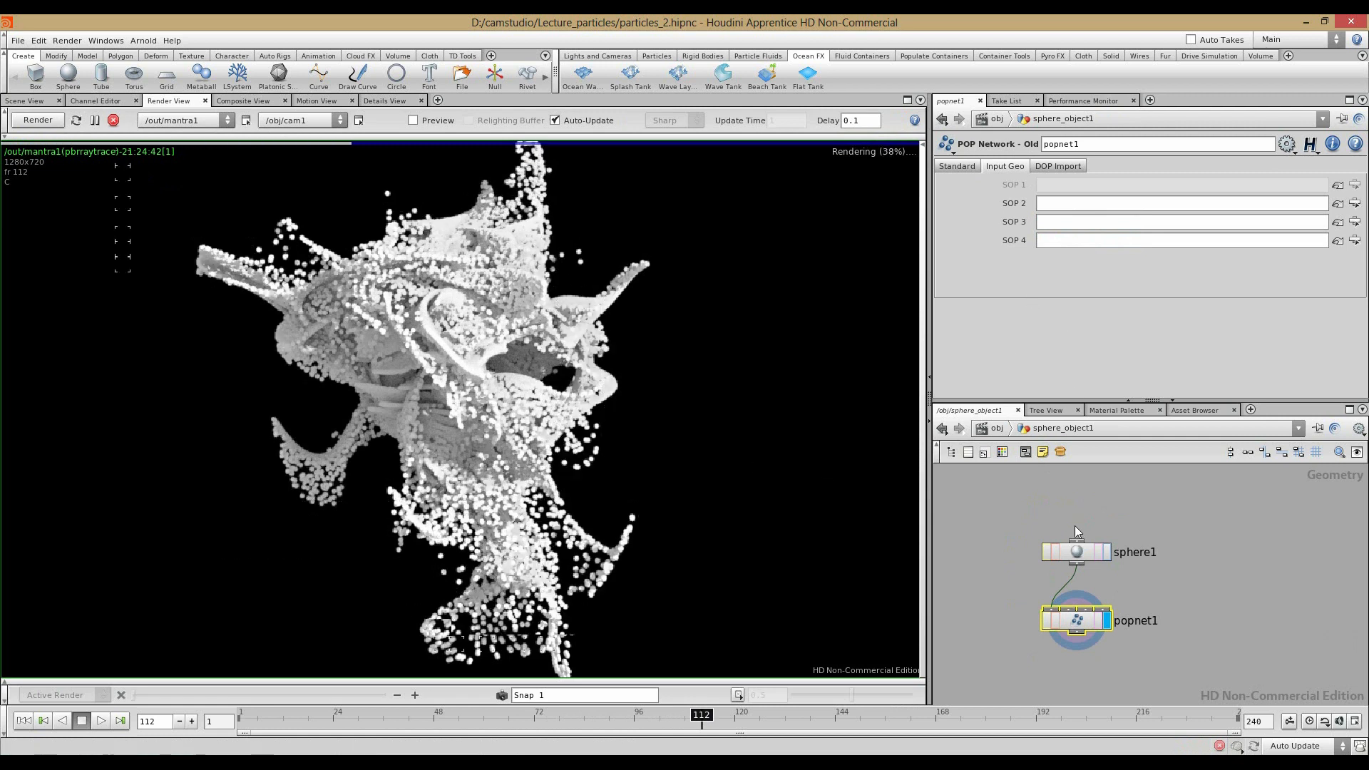
double_click(1078, 622)
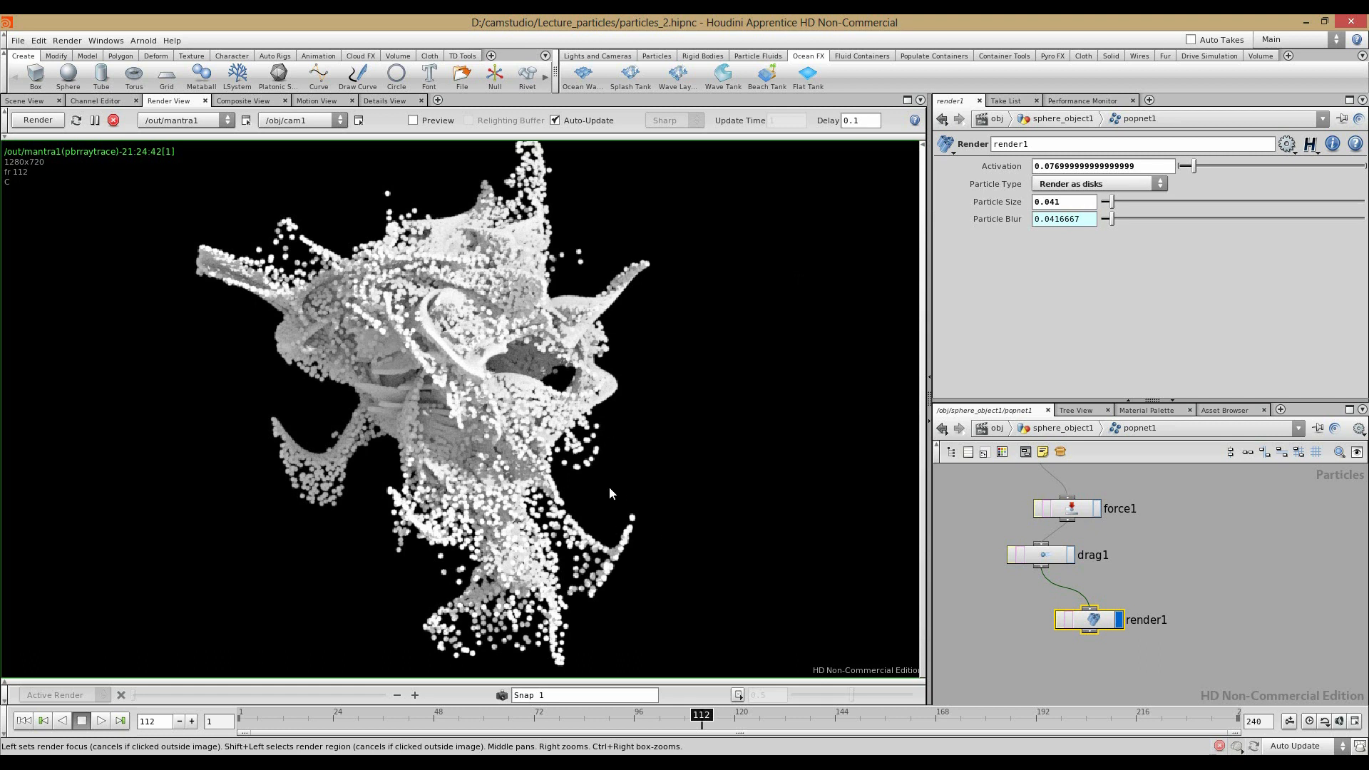
scroll(607, 470, down, 3)
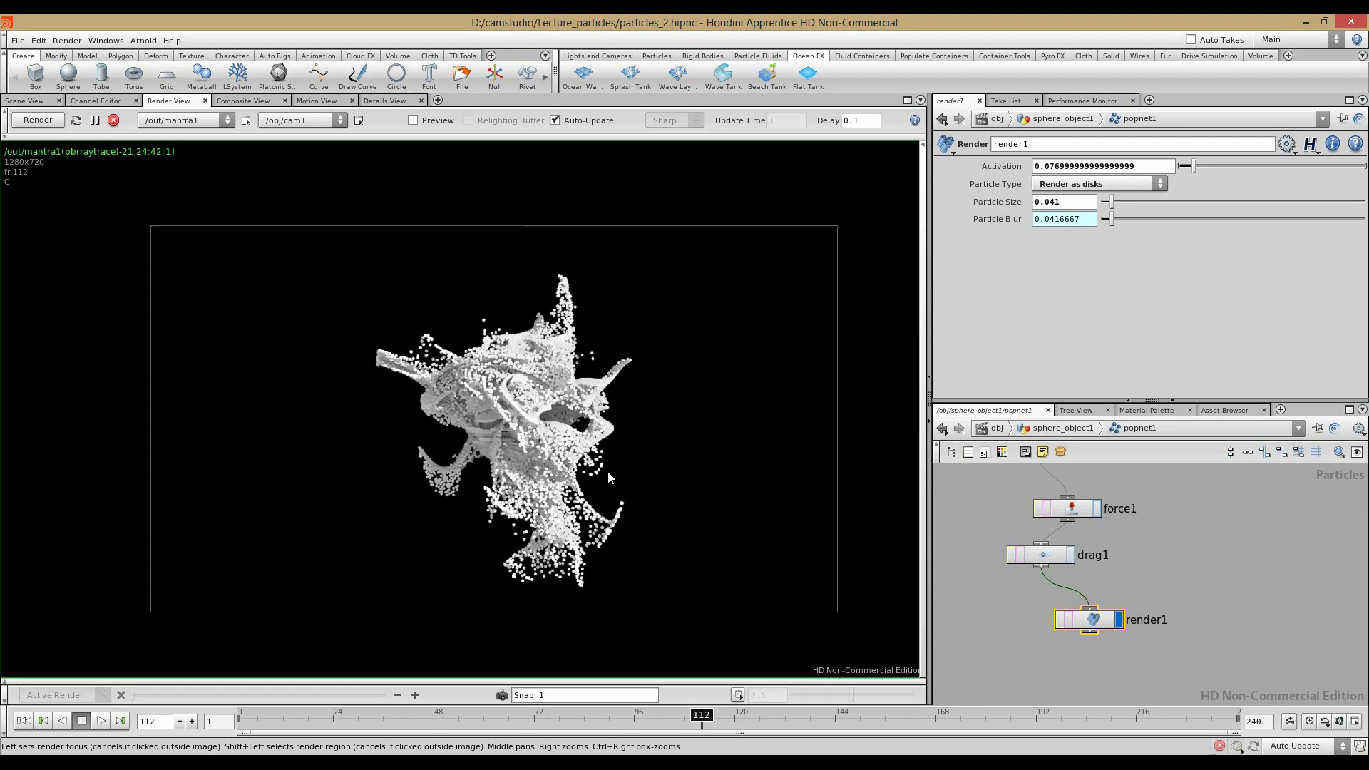
Step: Set render1's particle type to Render as tubes, reset the simulation to frame 1, and update the render at frame 73
click(1065, 188)
click(1073, 237)
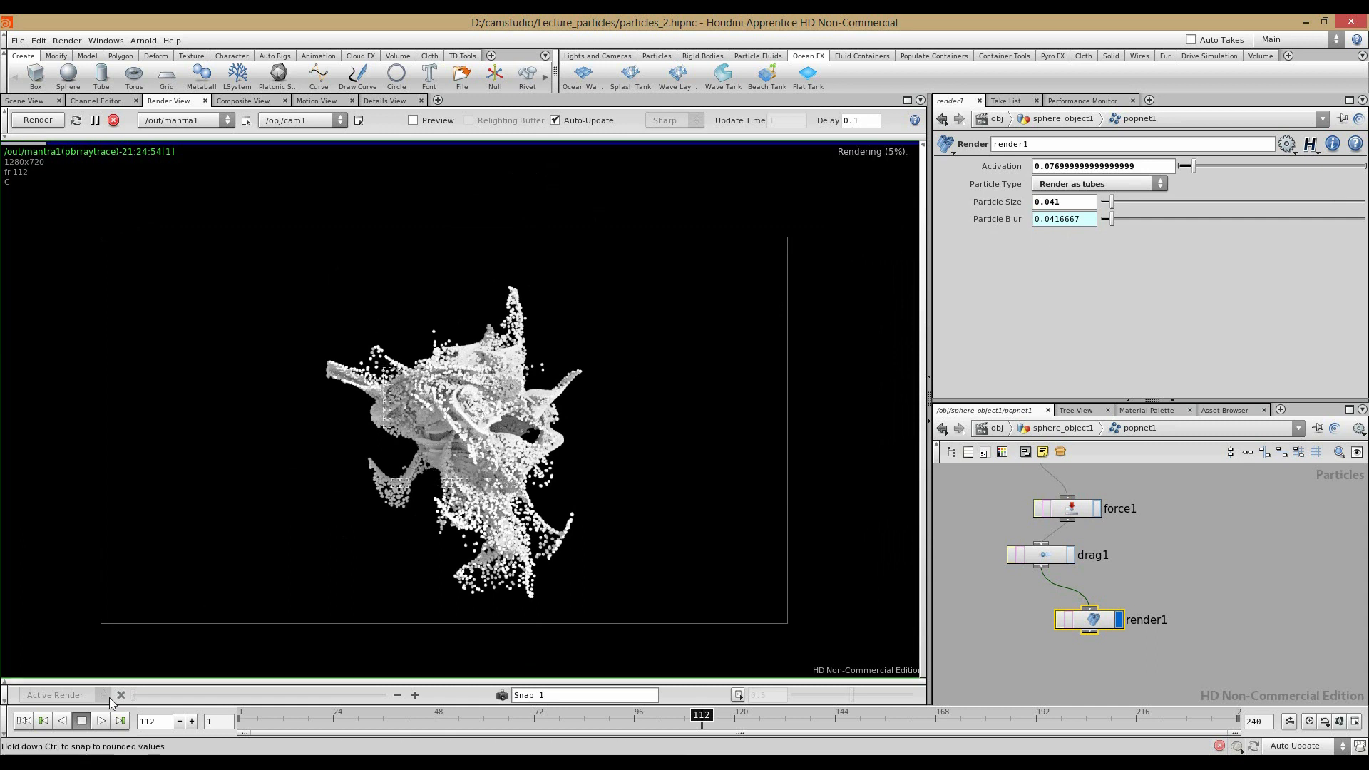
click(23, 720)
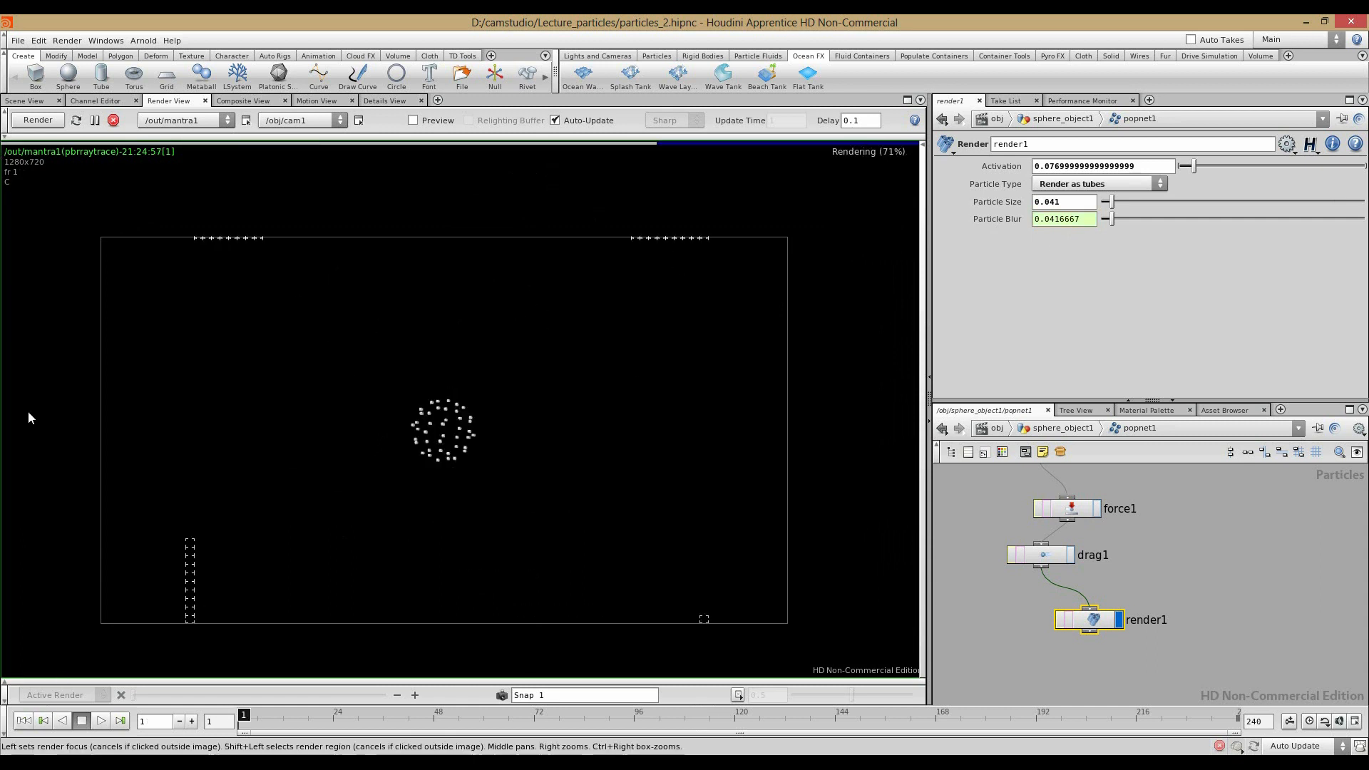
click(538, 715)
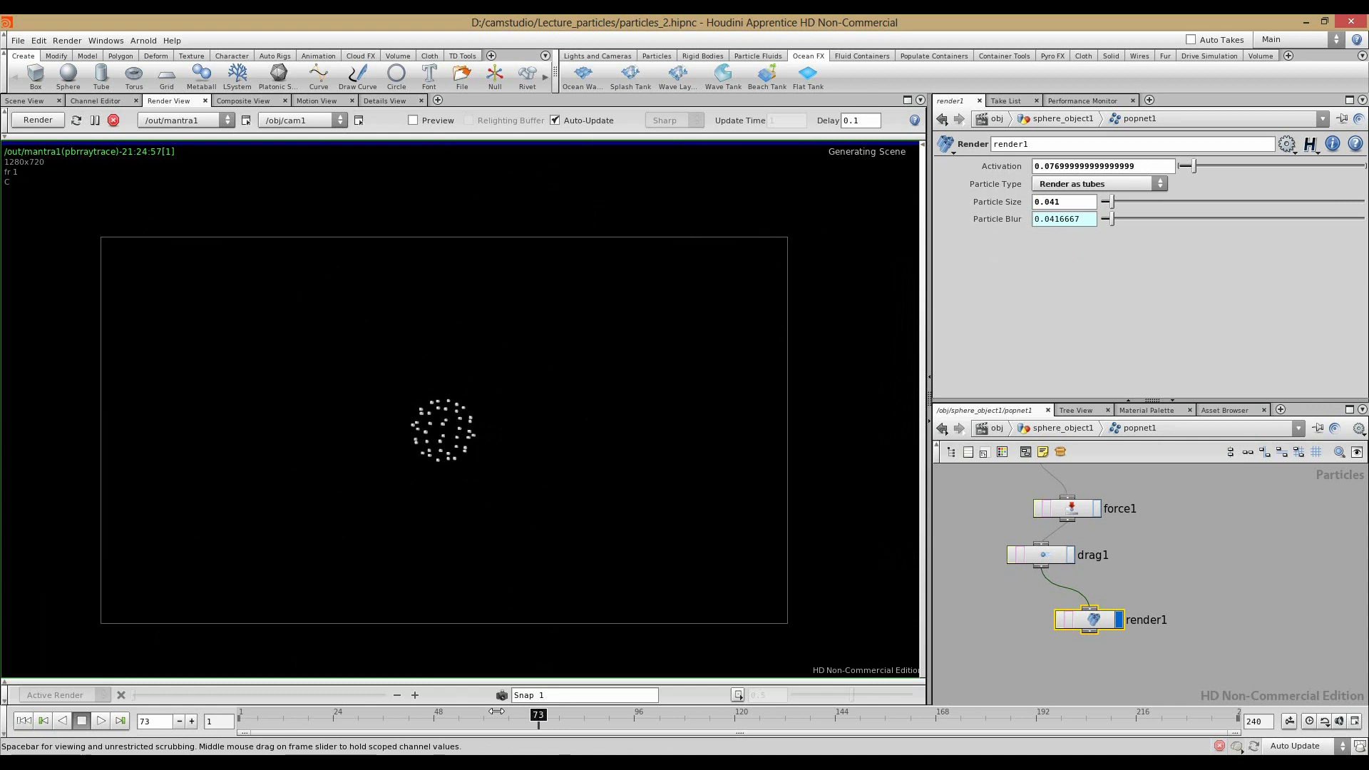
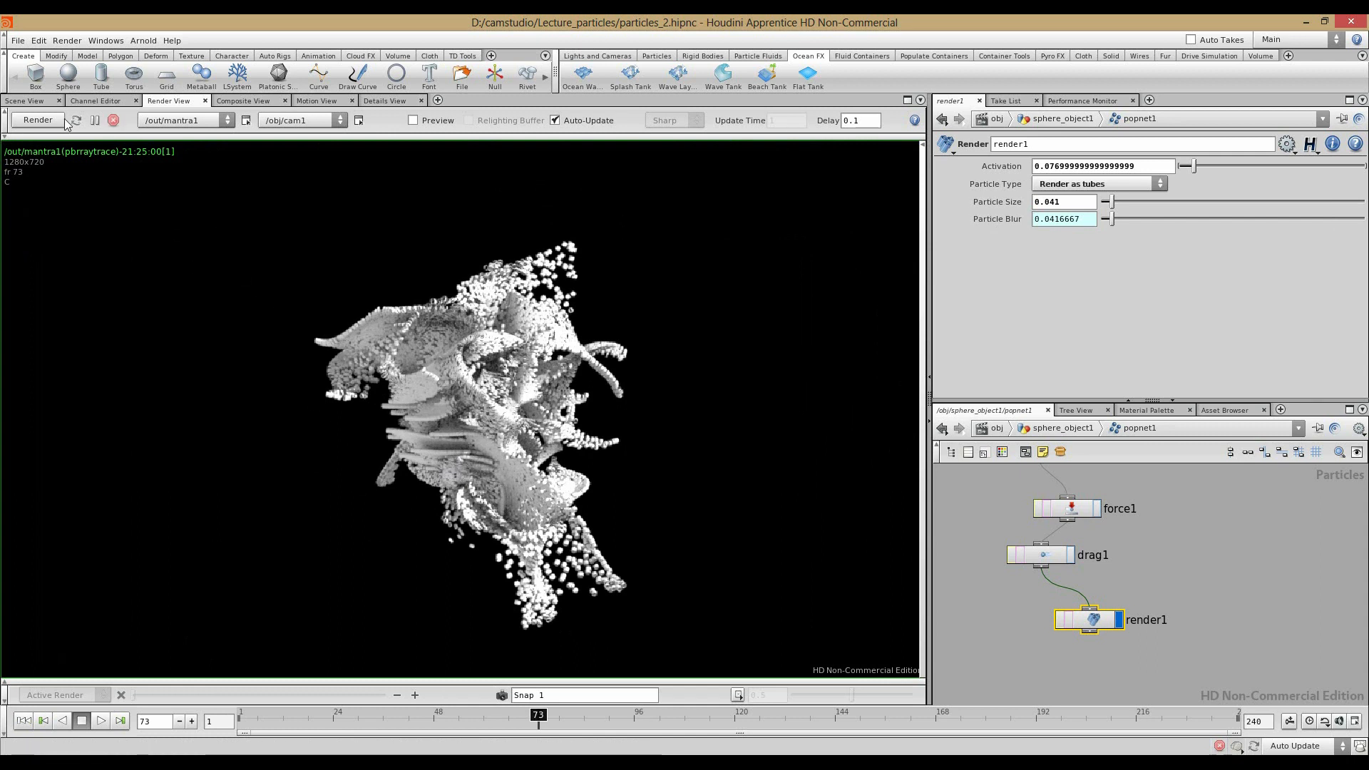
Step: Play the particle simulation in the scene viewport from frame 1 to frame 52, and return to frame 1
click(25, 101)
click(24, 720)
click(99, 721)
click(86, 721)
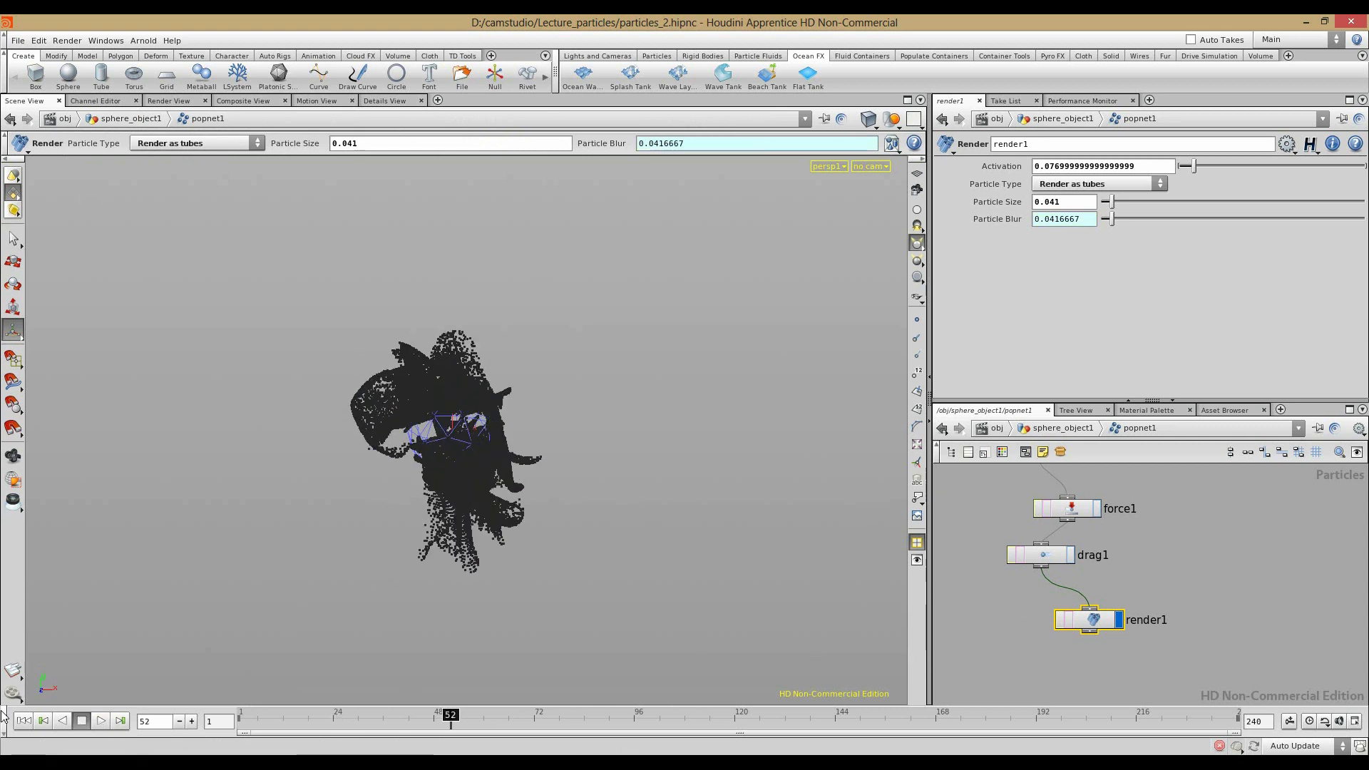
click(24, 721)
Step: Examine popnet1's DOP Import, Input Geo and Standard parameters in sphere_object1, and reopen its particle network
click(1090, 428)
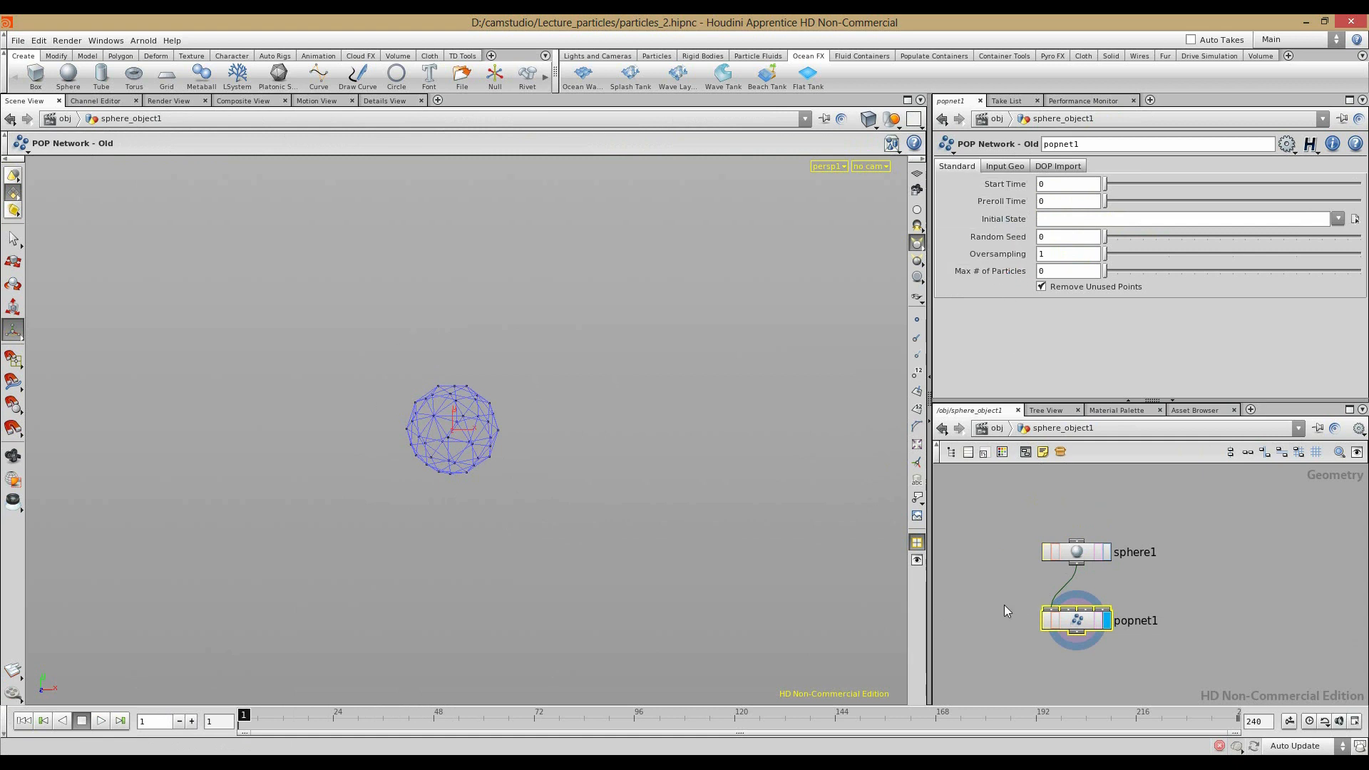
double_click(1077, 625)
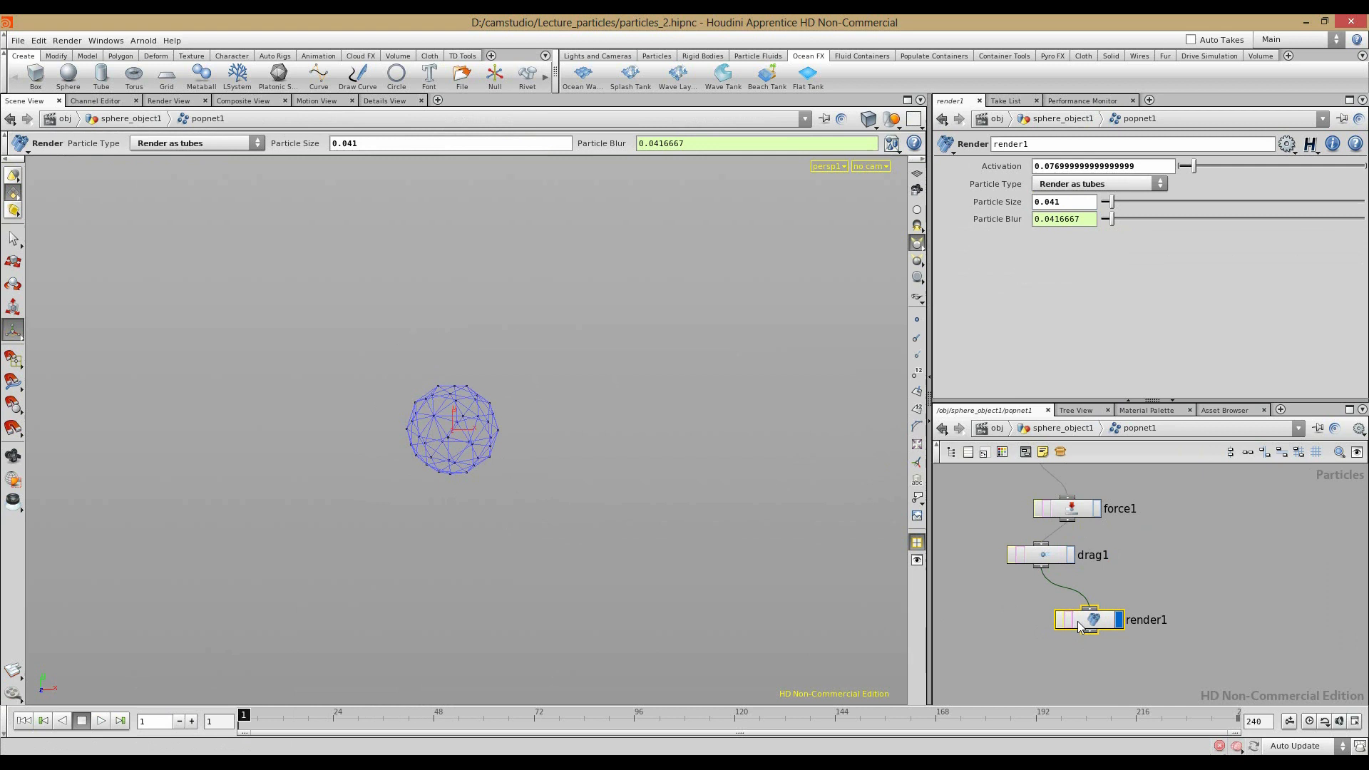
mouse_move(995, 515)
middle_down()
mouse_move(991, 610)
mouse_move(990, 493)
middle_up()
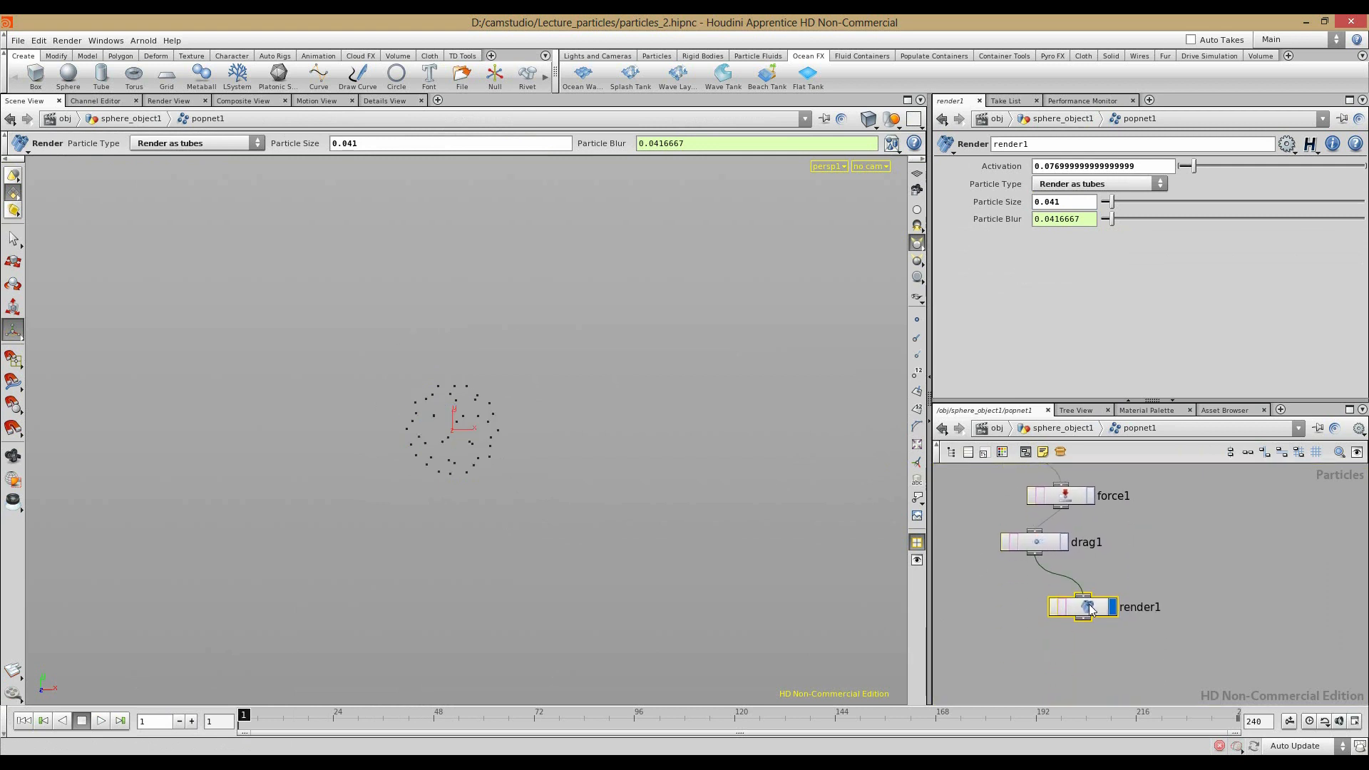
click(1062, 429)
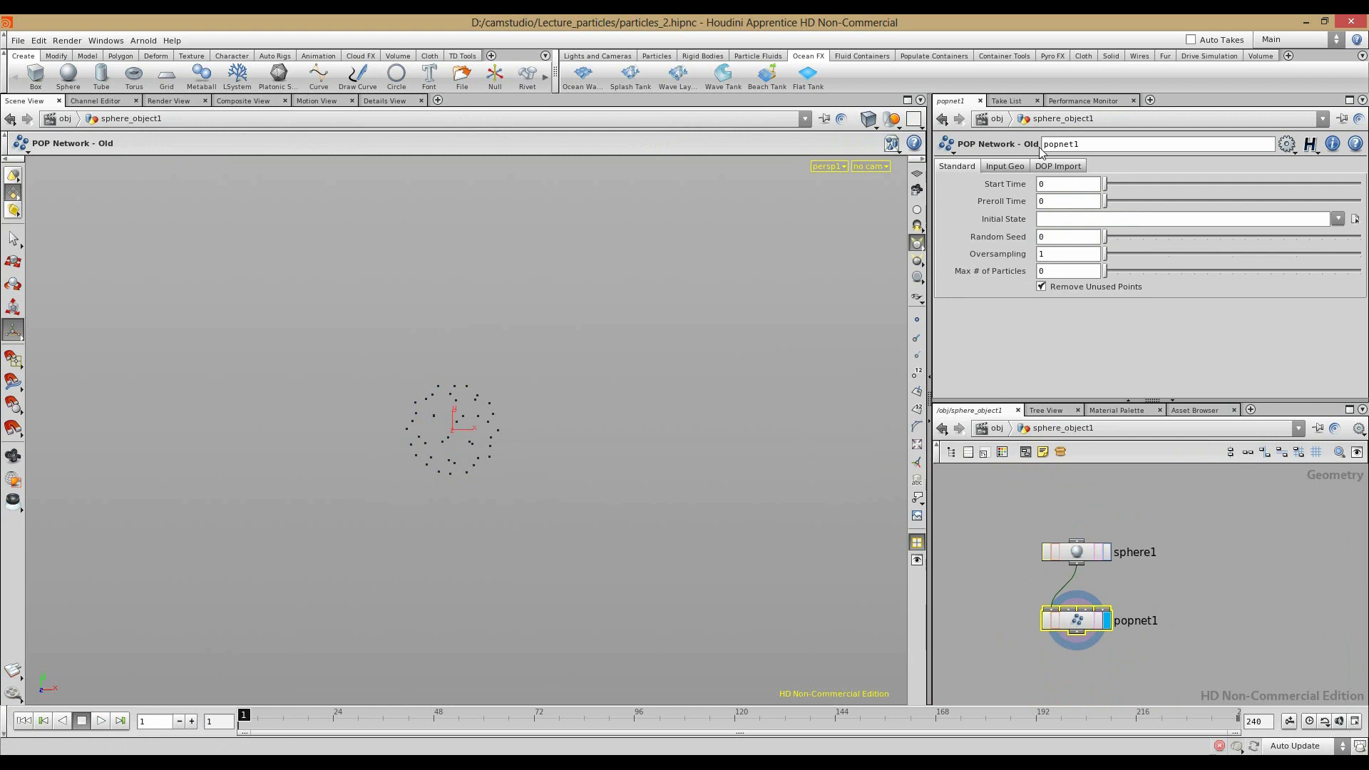
click(1048, 167)
click(1018, 168)
click(957, 166)
click(1019, 631)
double_click(1069, 624)
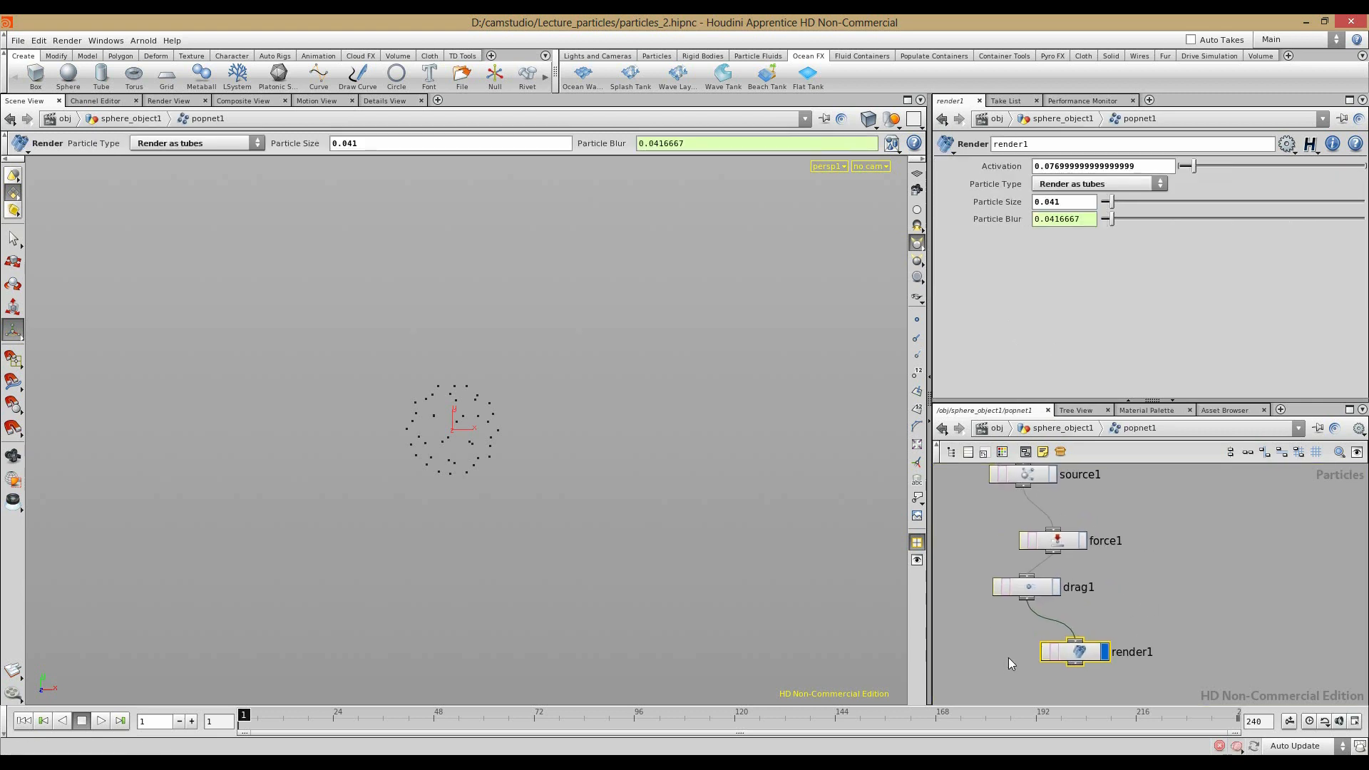
Step: Play the particle simulation to frame 126 and view the Mantra render of the tube particles
click(100, 720)
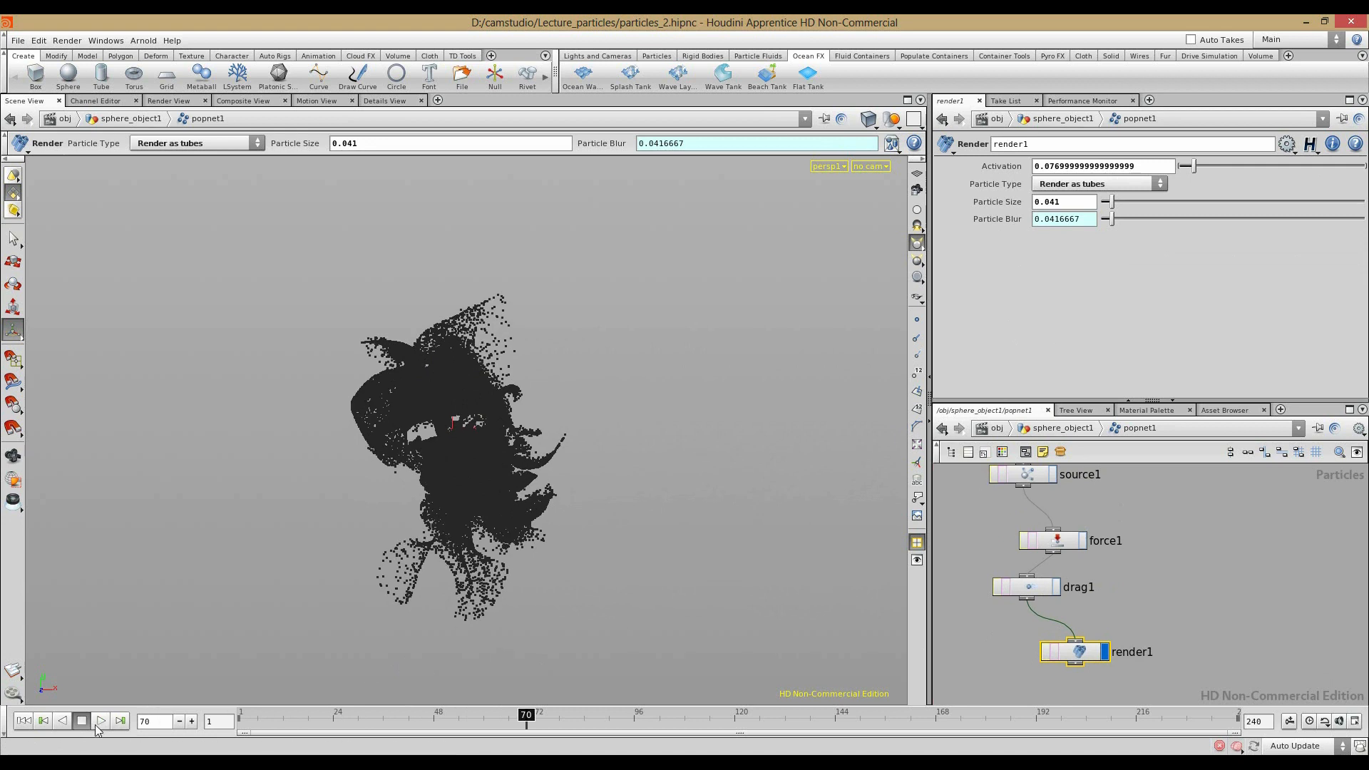
click(97, 721)
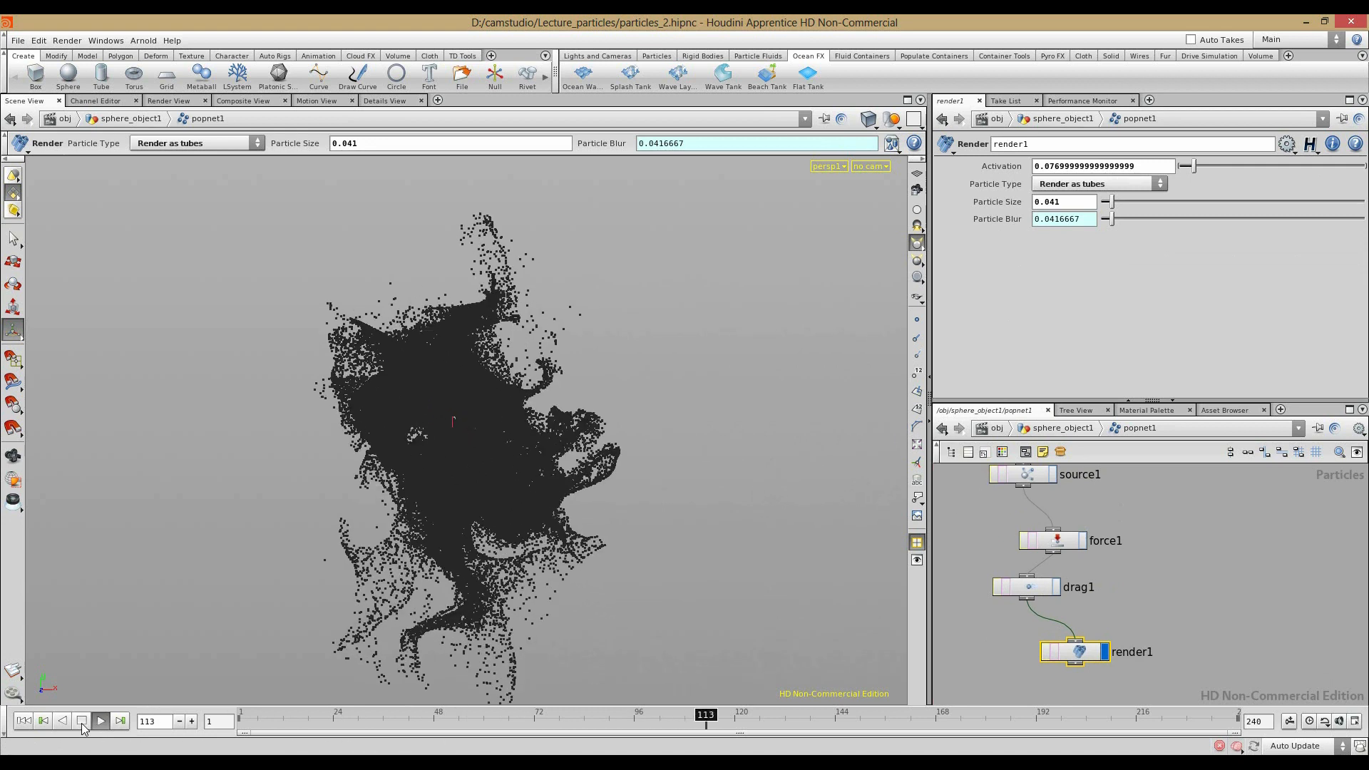
click(81, 721)
click(158, 102)
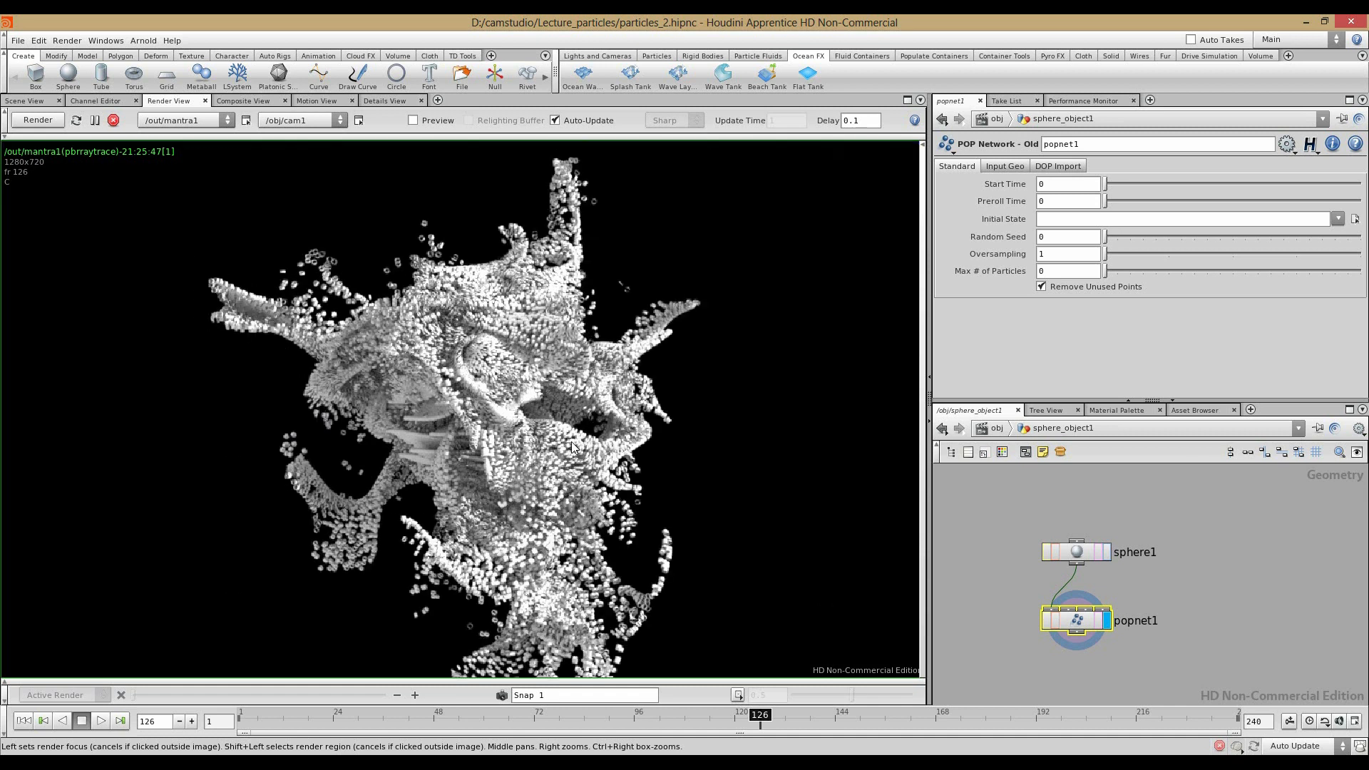
Step: Set the particle type of the render1 node inside popnet1 to Render as capped tubes
middle_drag(555, 515, 445, 310)
right_drag(445, 310, 498, 528)
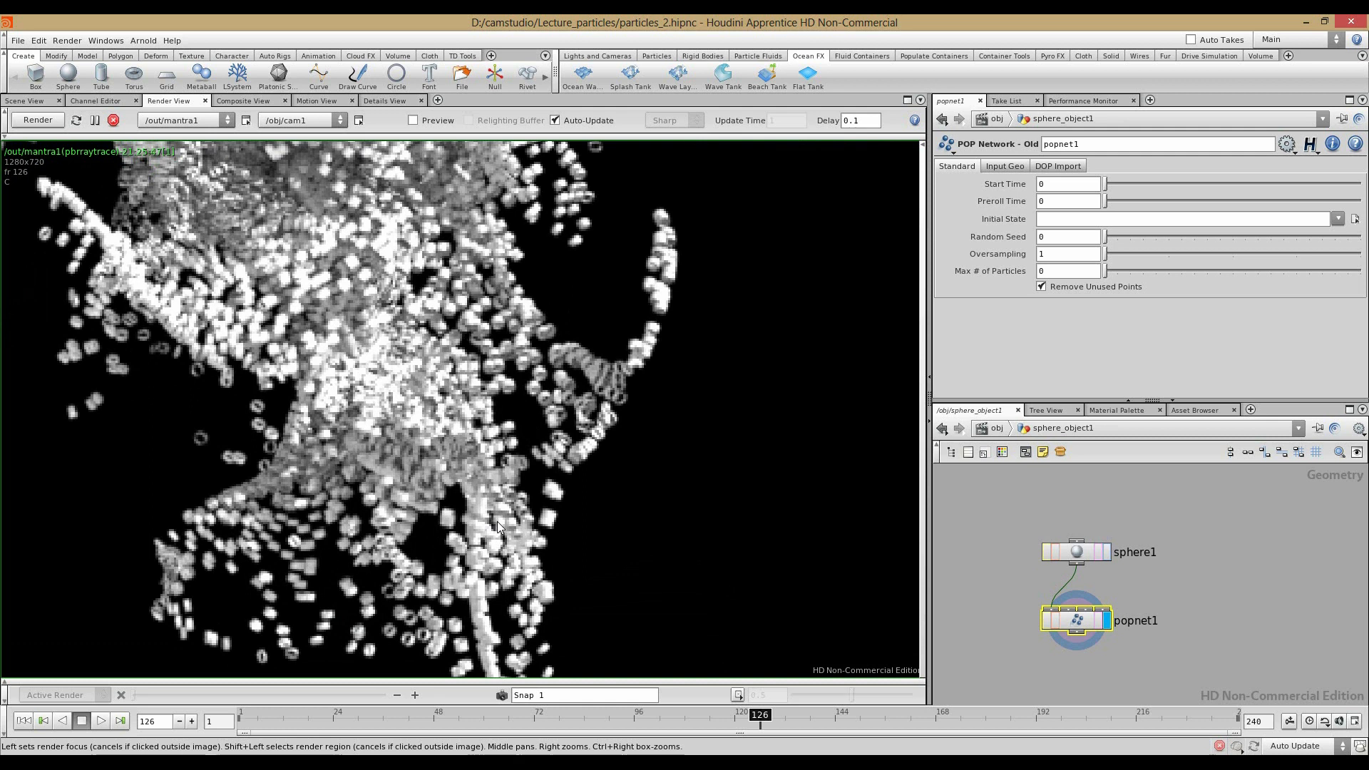
middle_drag(358, 375, 556, 508)
scroll(556, 507, down, 4)
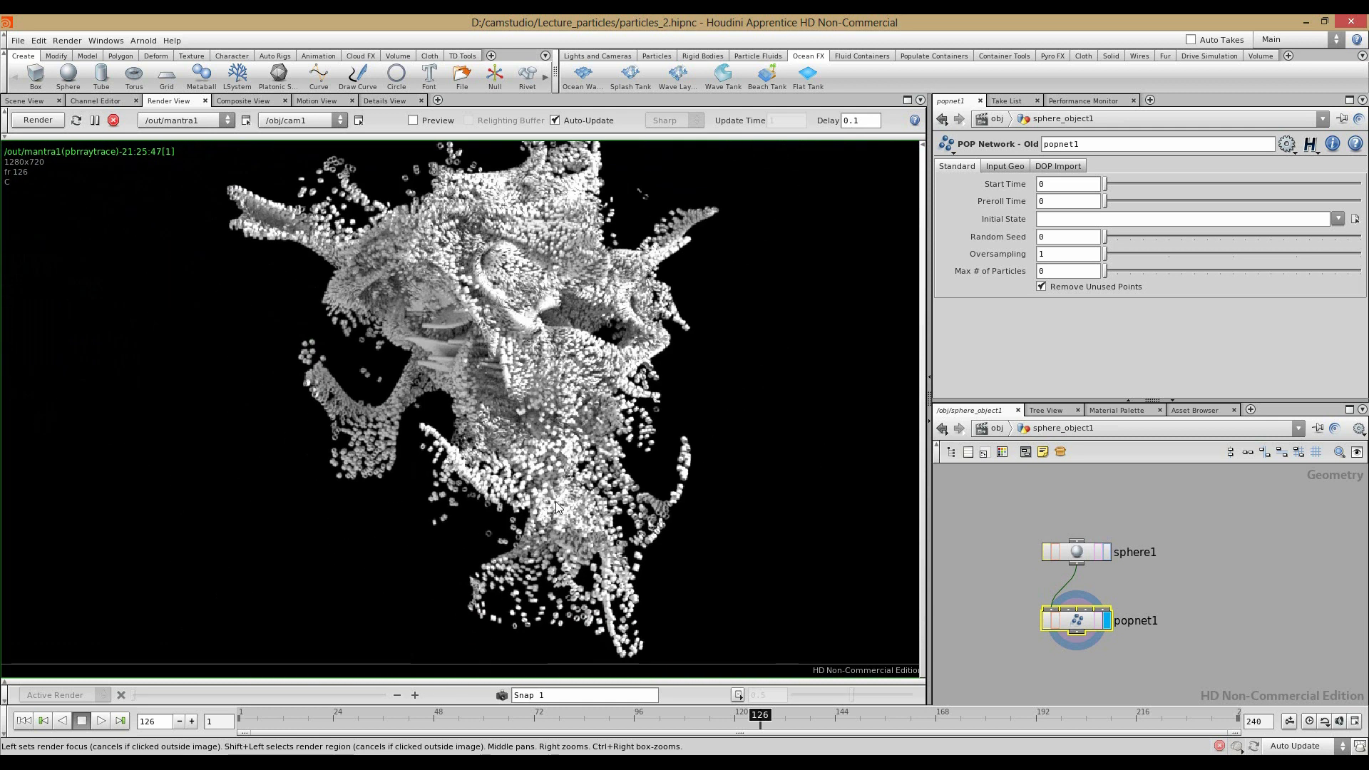
double_click(1073, 619)
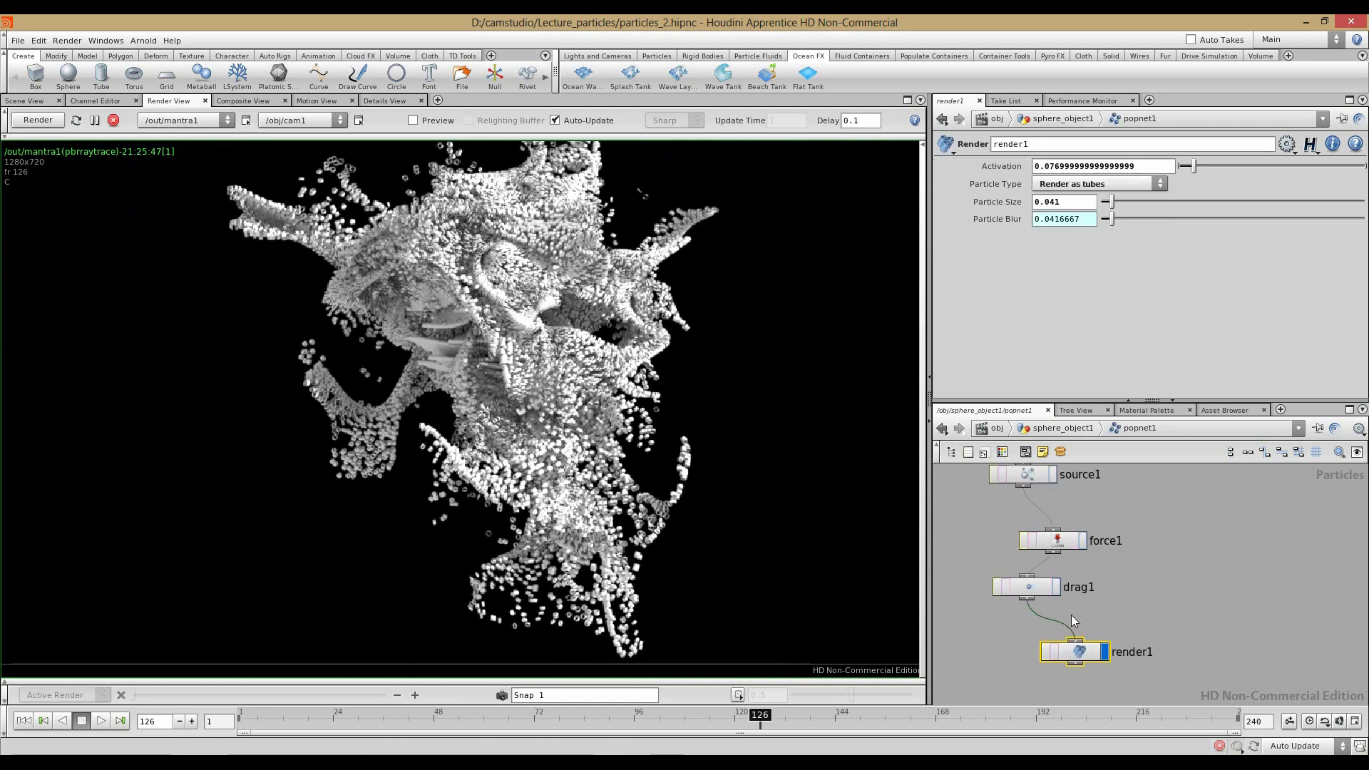
click(1049, 185)
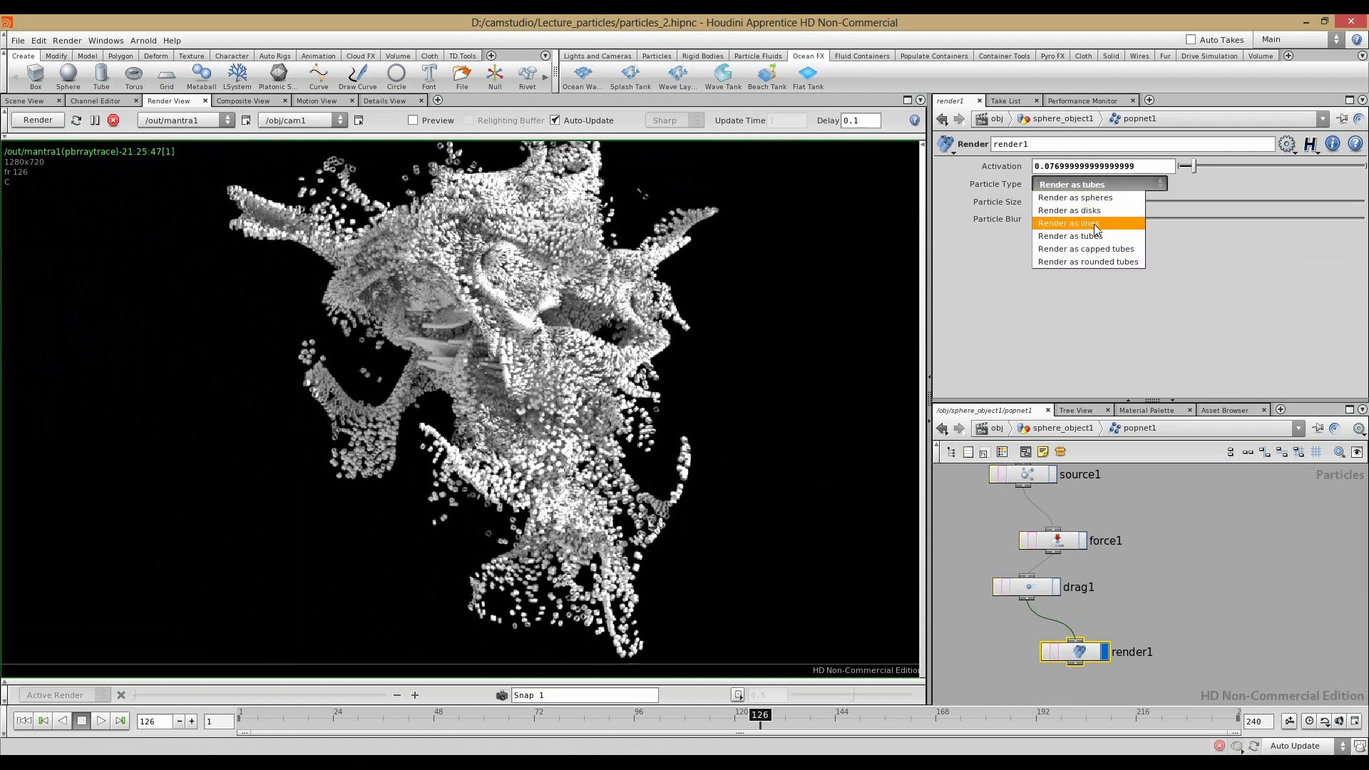
click(1117, 251)
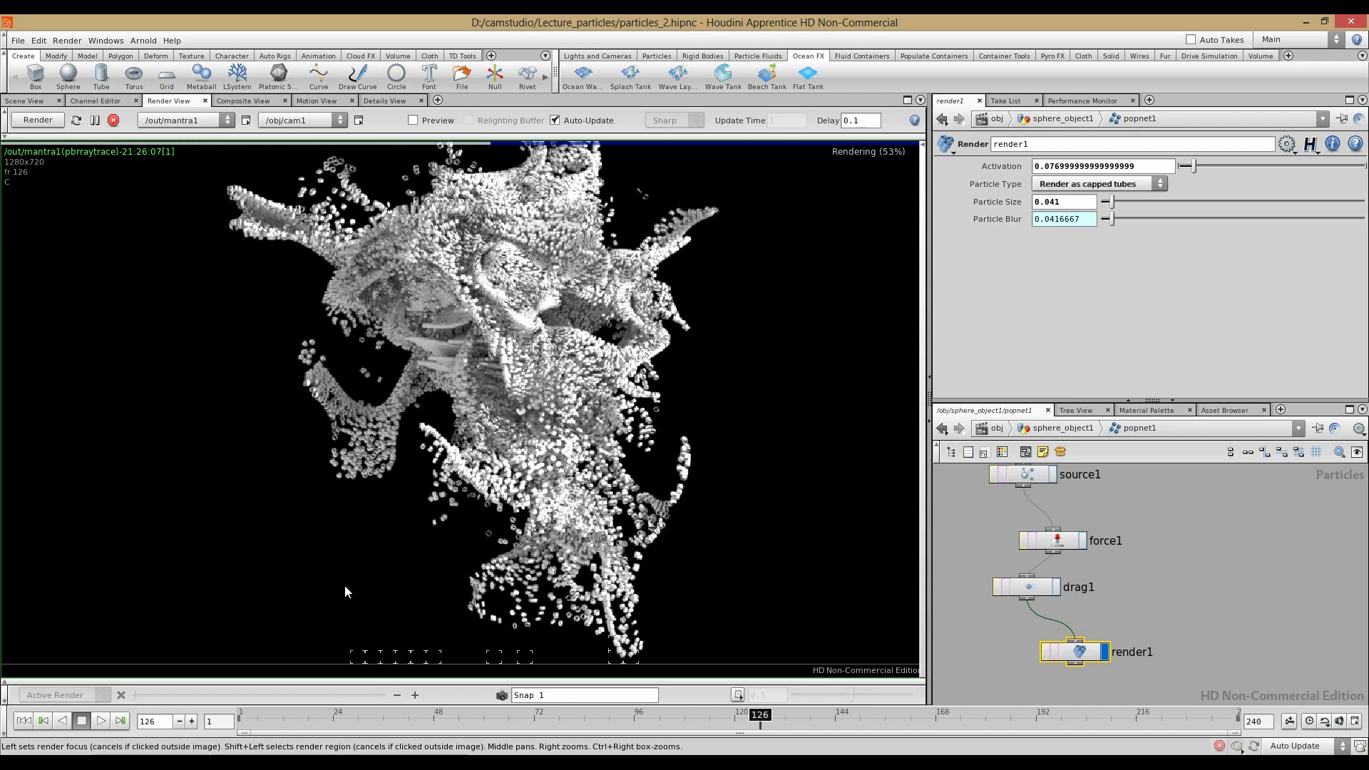
scroll(433, 358, down, 4)
middle_drag(432, 364, 452, 410)
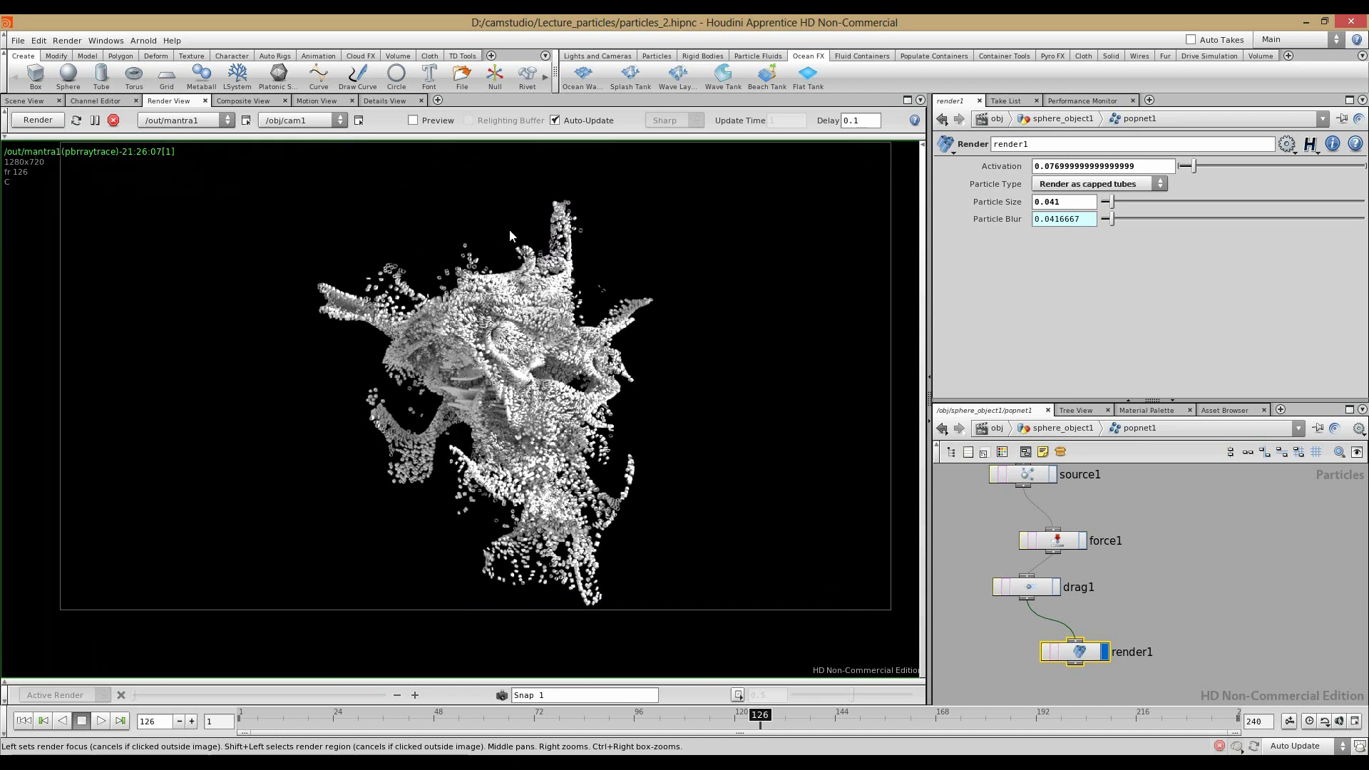
Step: Rewind the simulation to frame 1, move to frame 54 and examine the rendered capped tubes up close
click(24, 720)
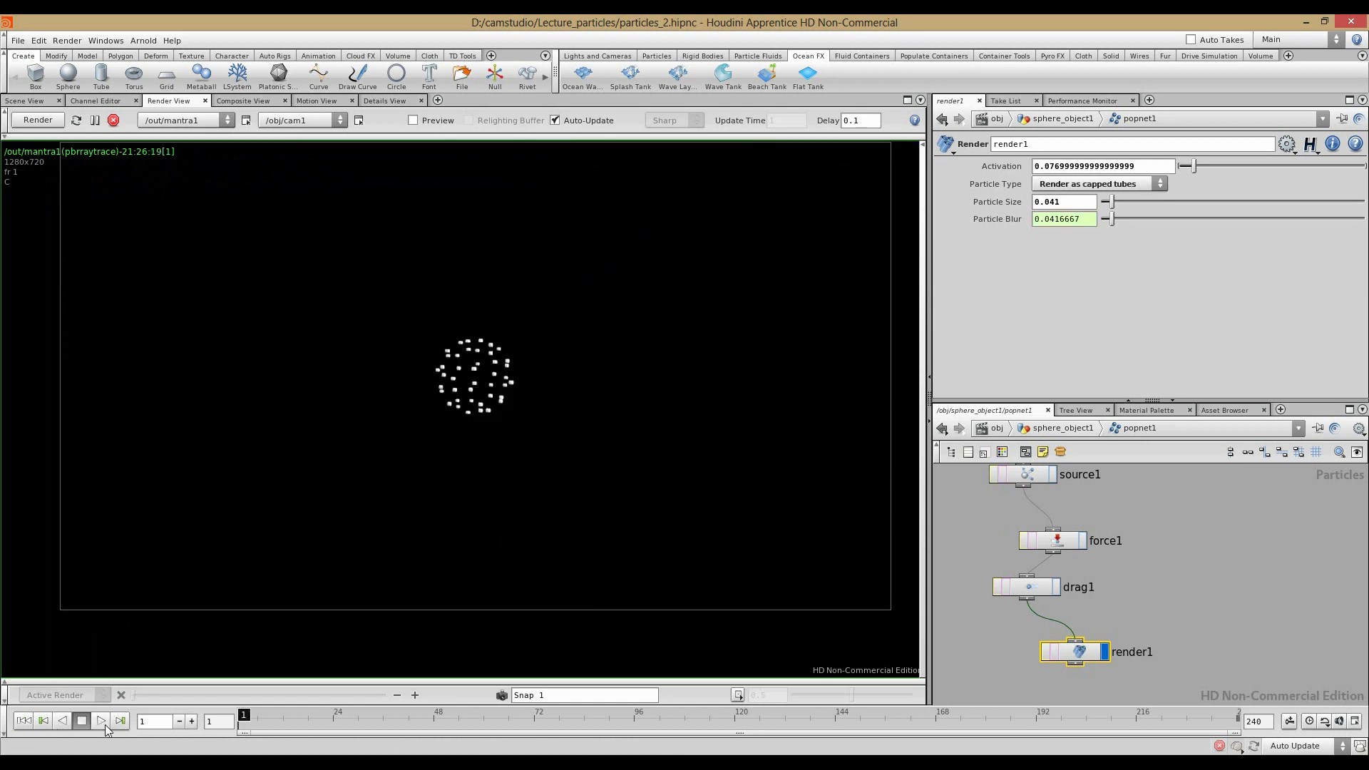
click(459, 715)
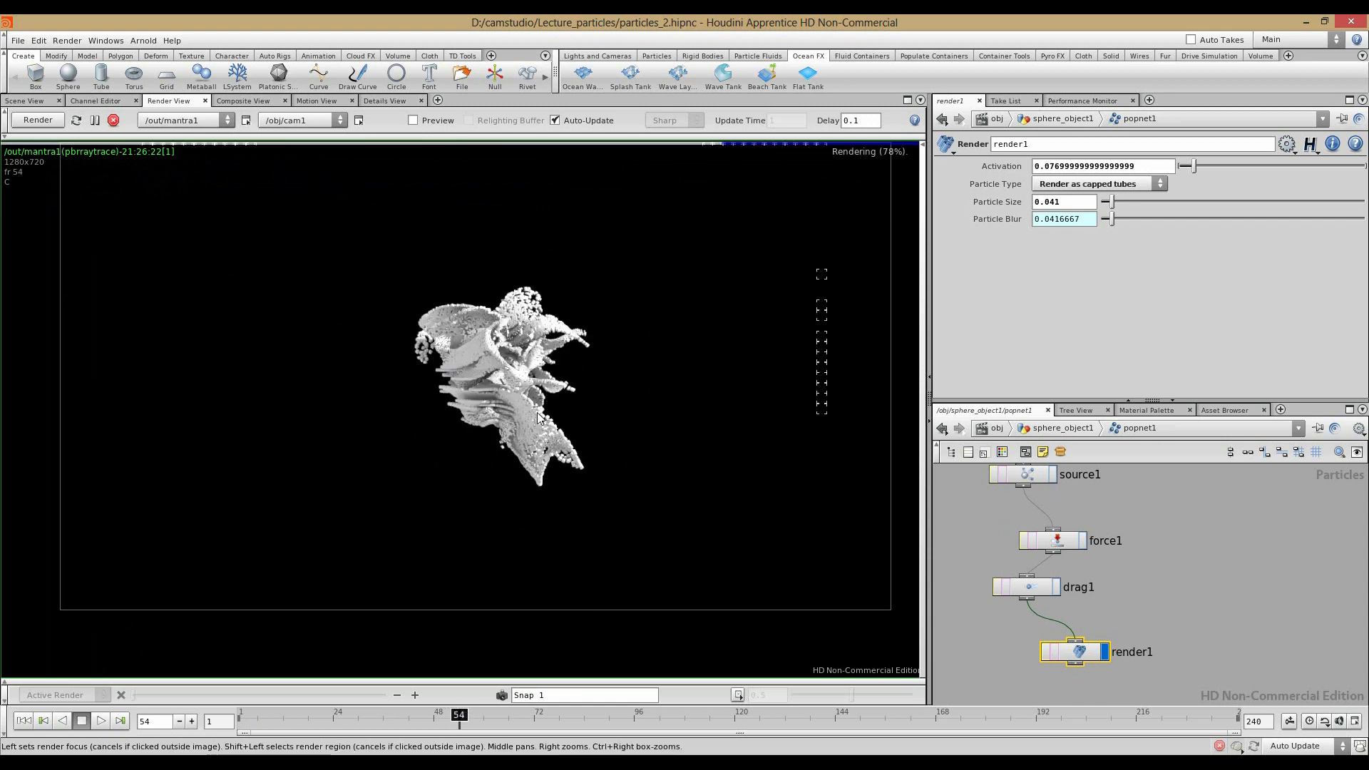
scroll(584, 399, up, 4)
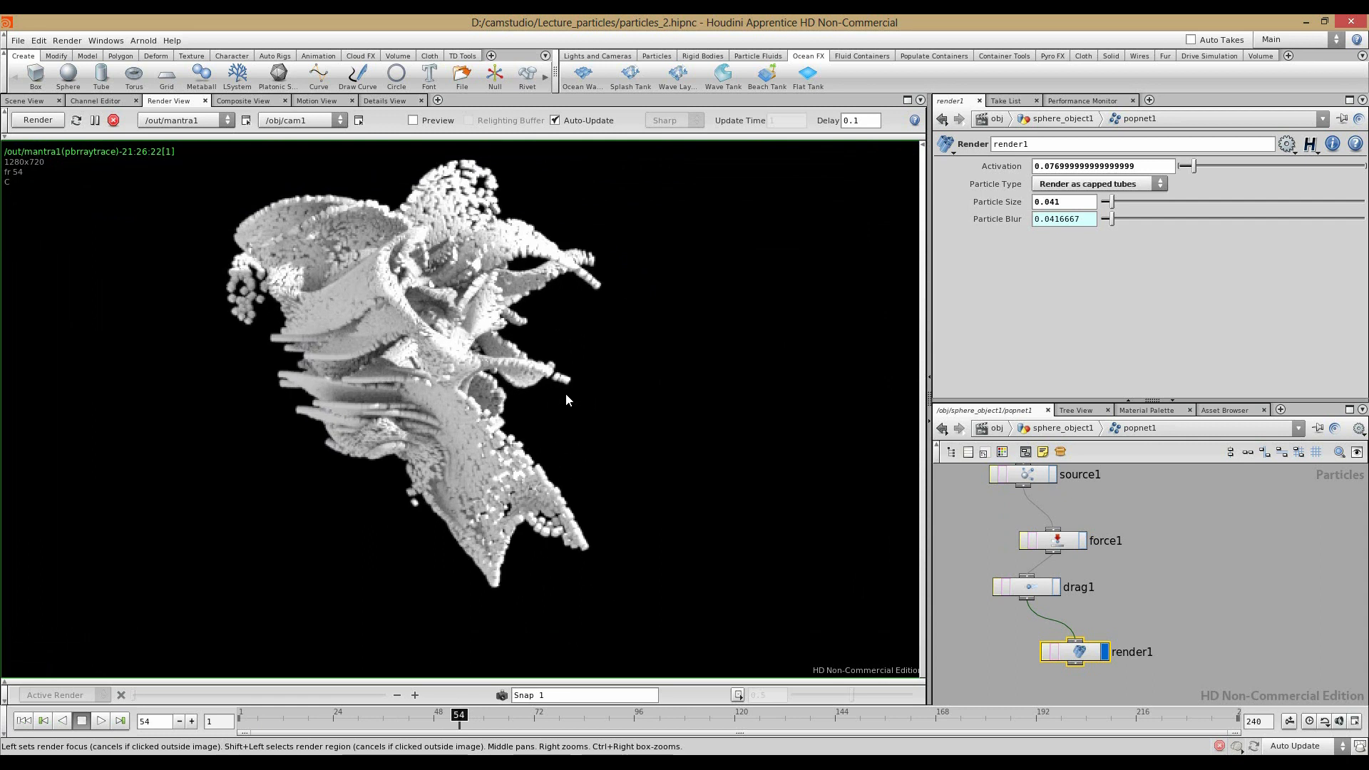
scroll(559, 385, down, 2)
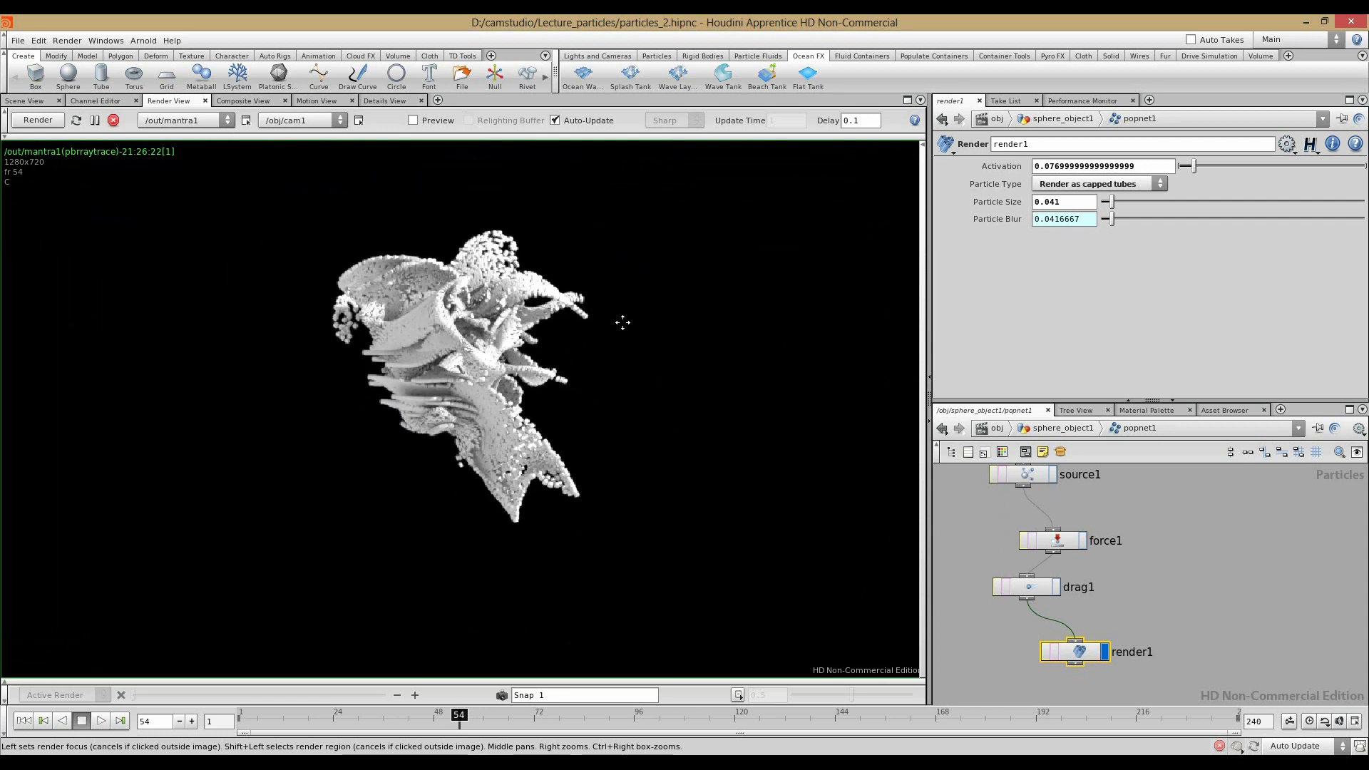
Step: Try to raise render1's Particle Blur, then rewind to frame 1 and re-render frame 54
click(1055, 186)
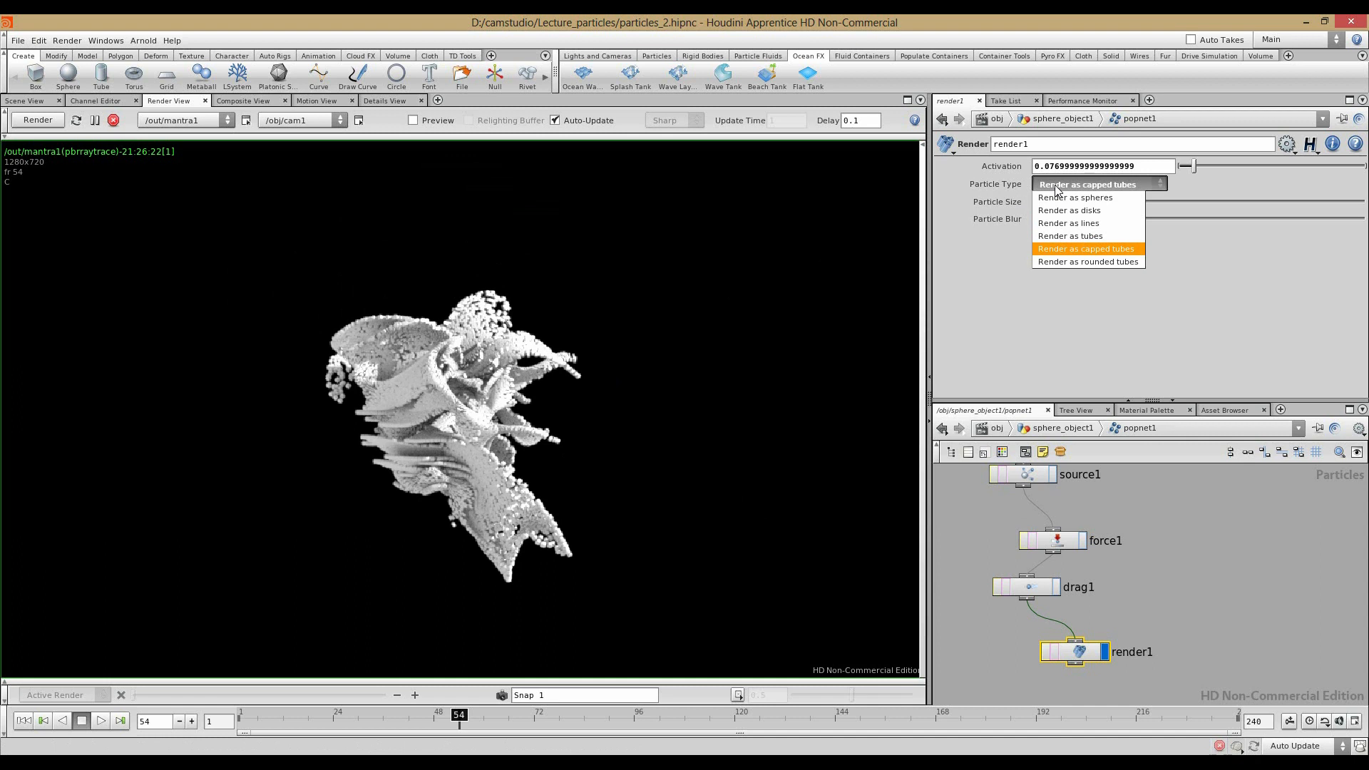
click(970, 300)
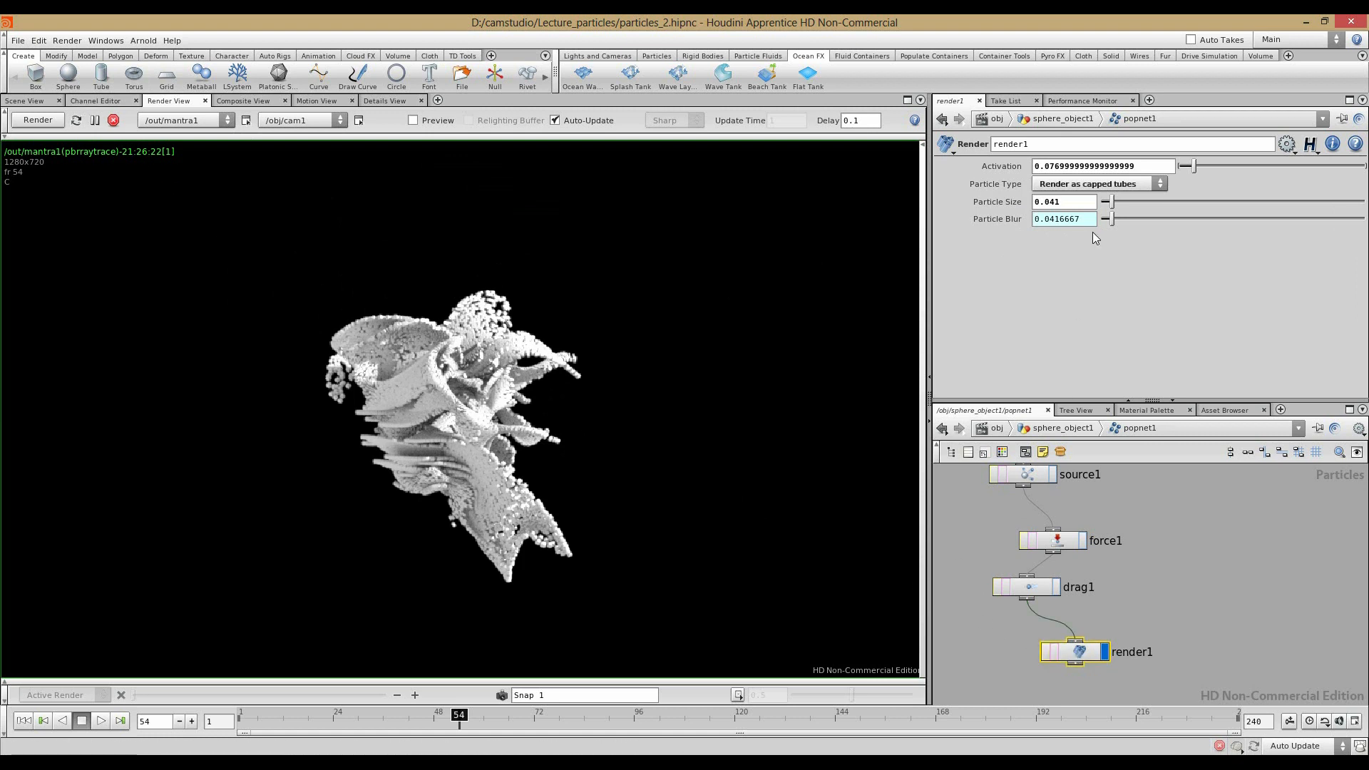
drag(1115, 219, 1145, 221)
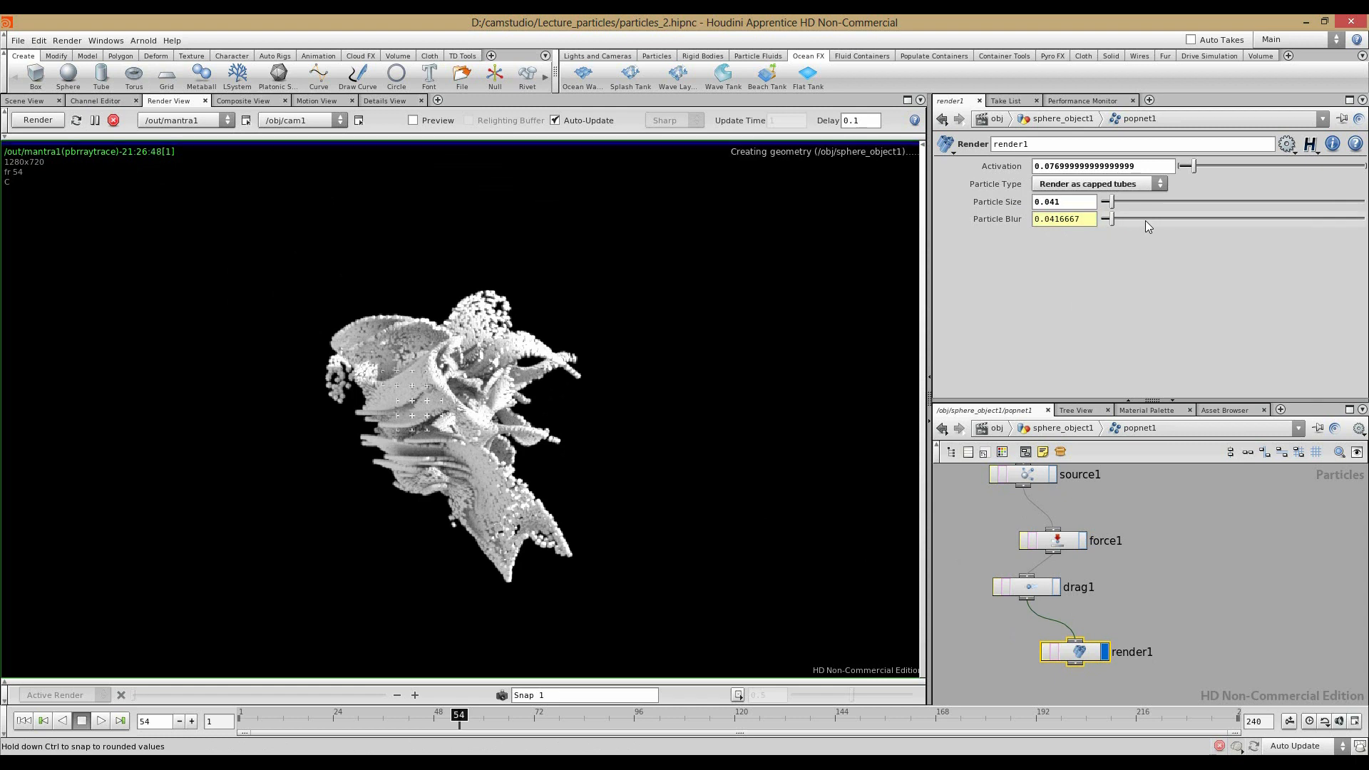
click(25, 721)
click(458, 719)
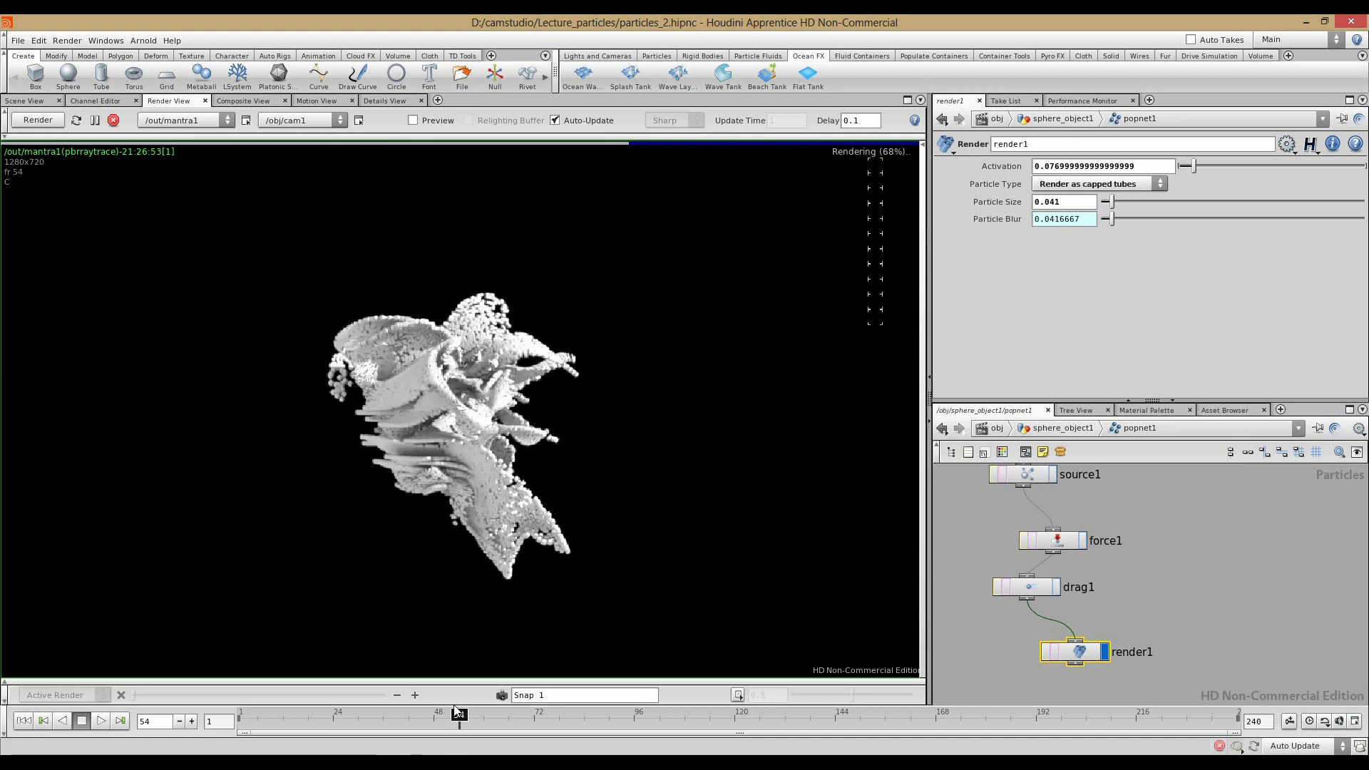
Step: Allow motion blur in the sampling properties of the mantra1 output node and set its Motion Factor to 0.106
click(1027, 428)
click(988, 428)
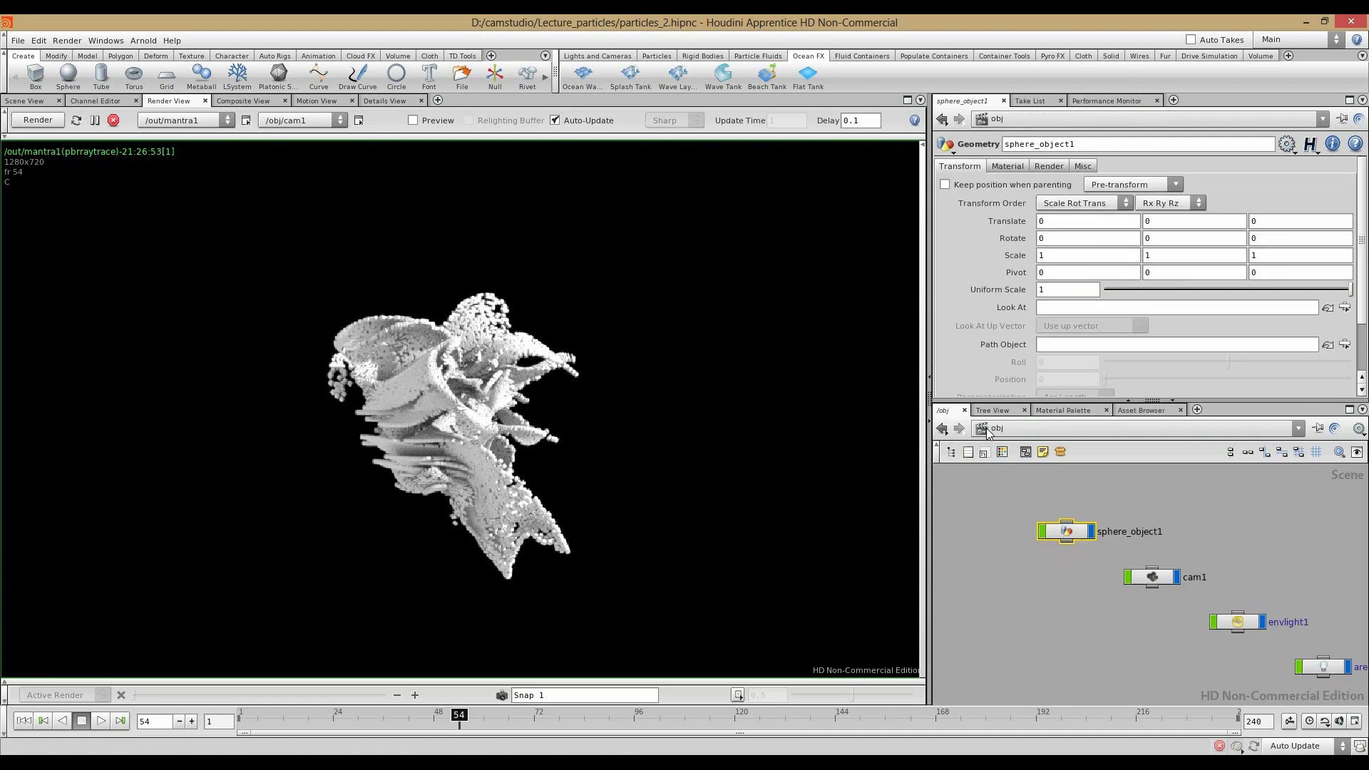
click(1028, 426)
click(1026, 489)
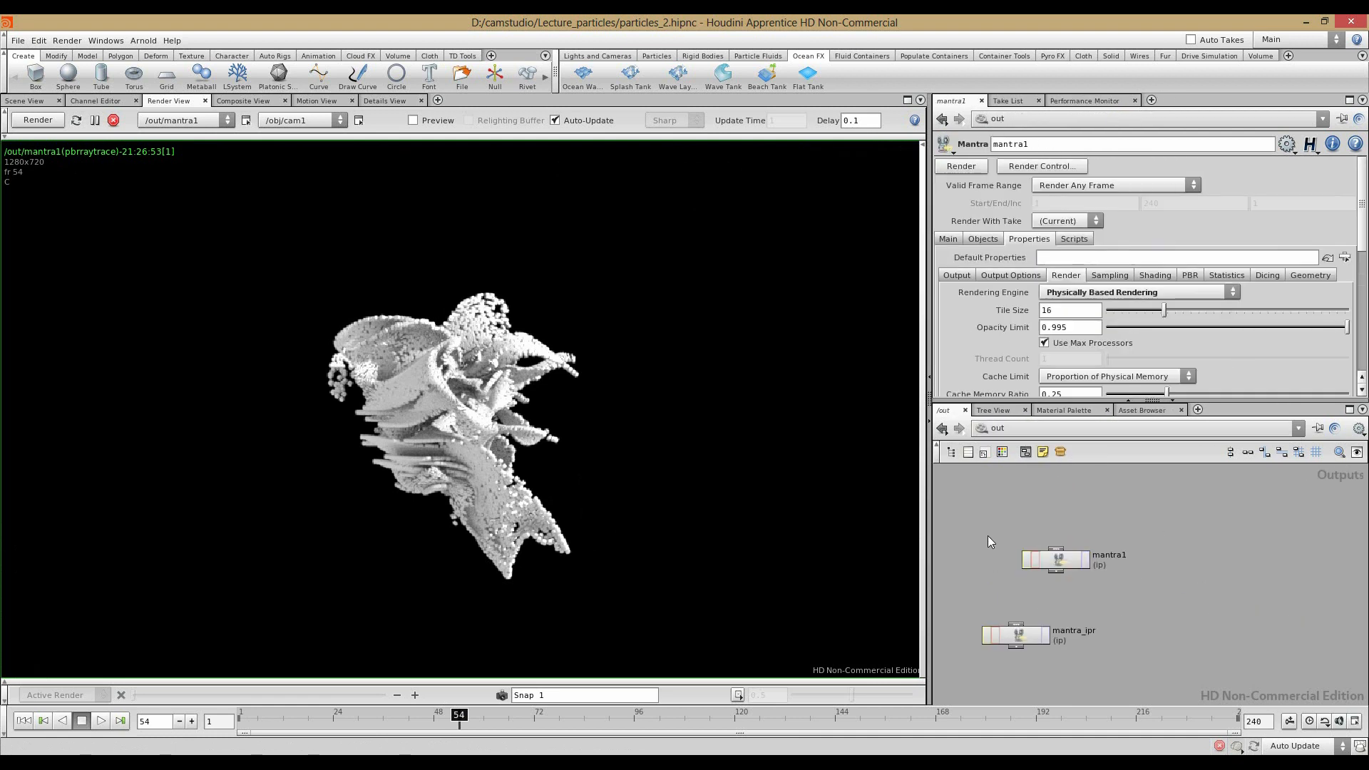
click(1054, 562)
scroll(1002, 379, down, 1)
scroll(1002, 379, down, 3)
click(1105, 202)
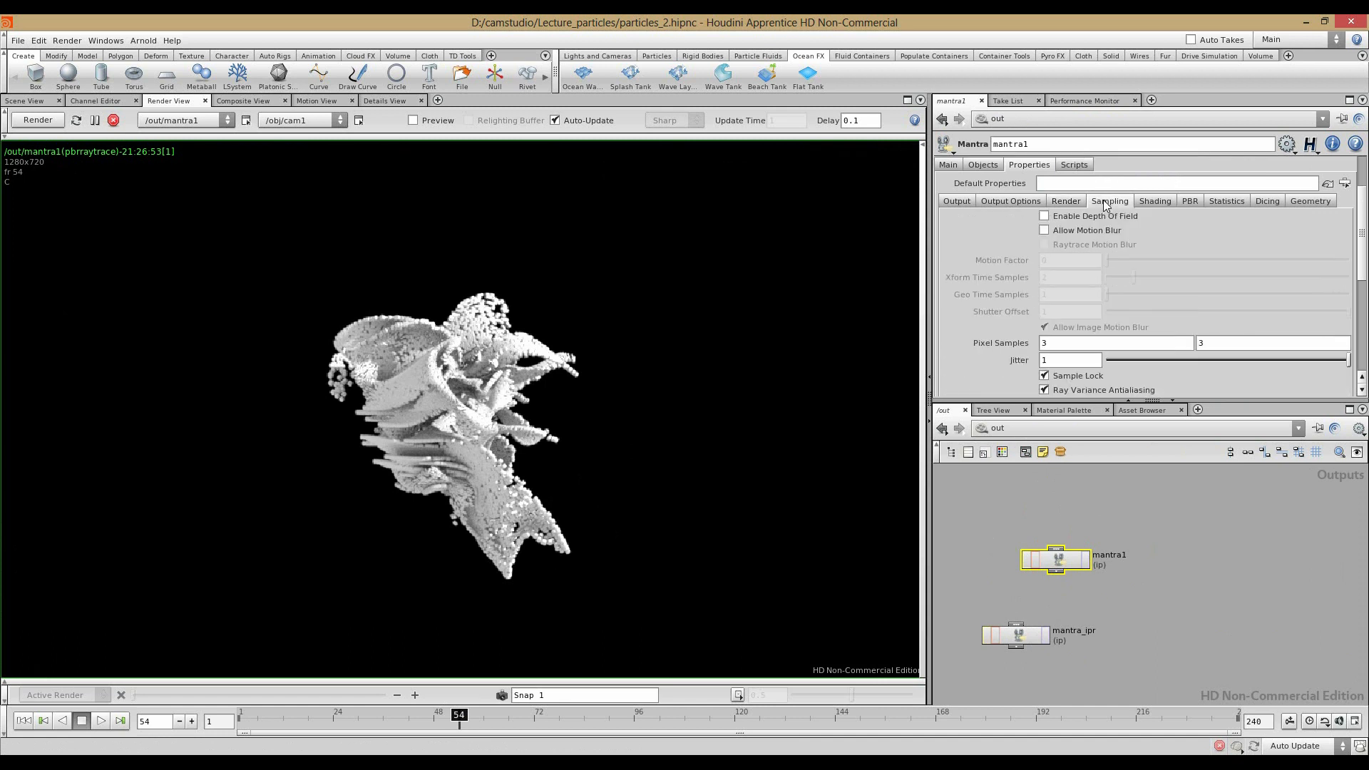
click(1044, 231)
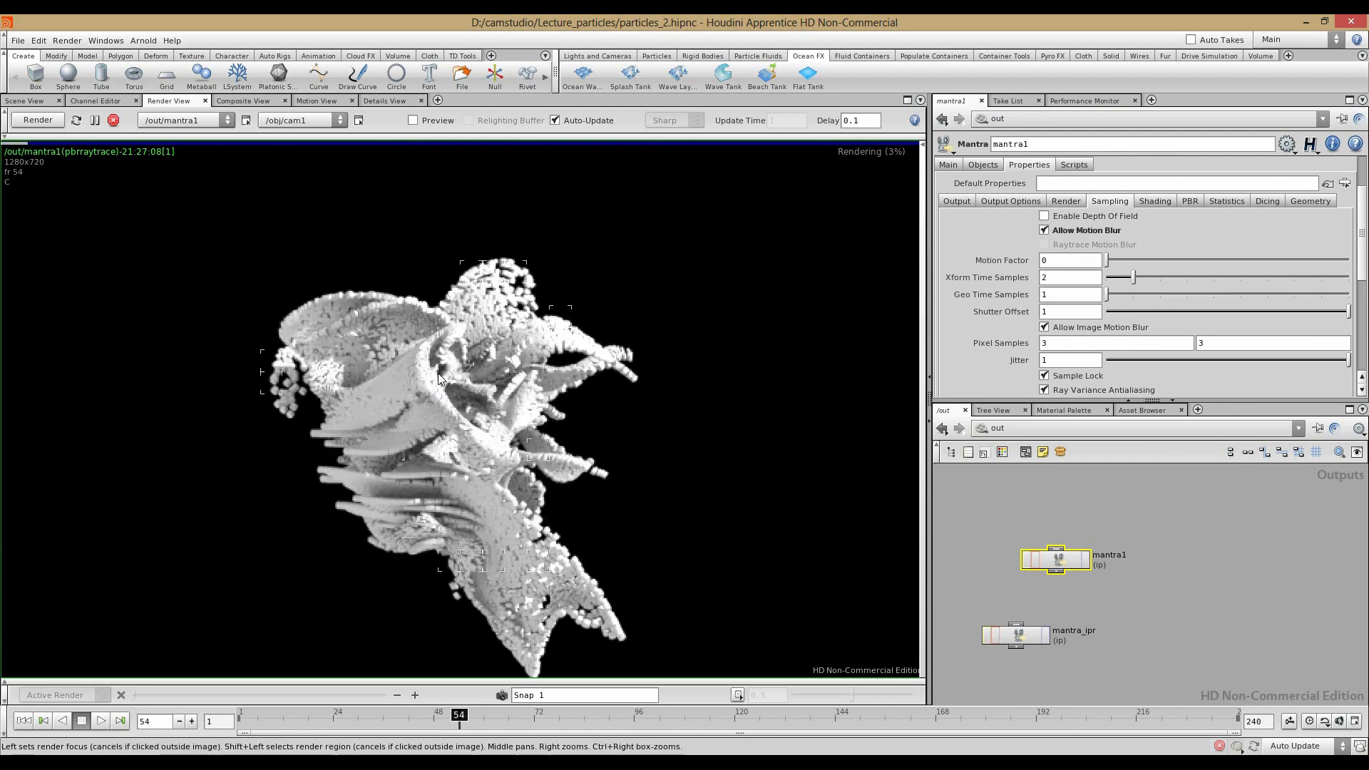
drag(1115, 262, 1131, 259)
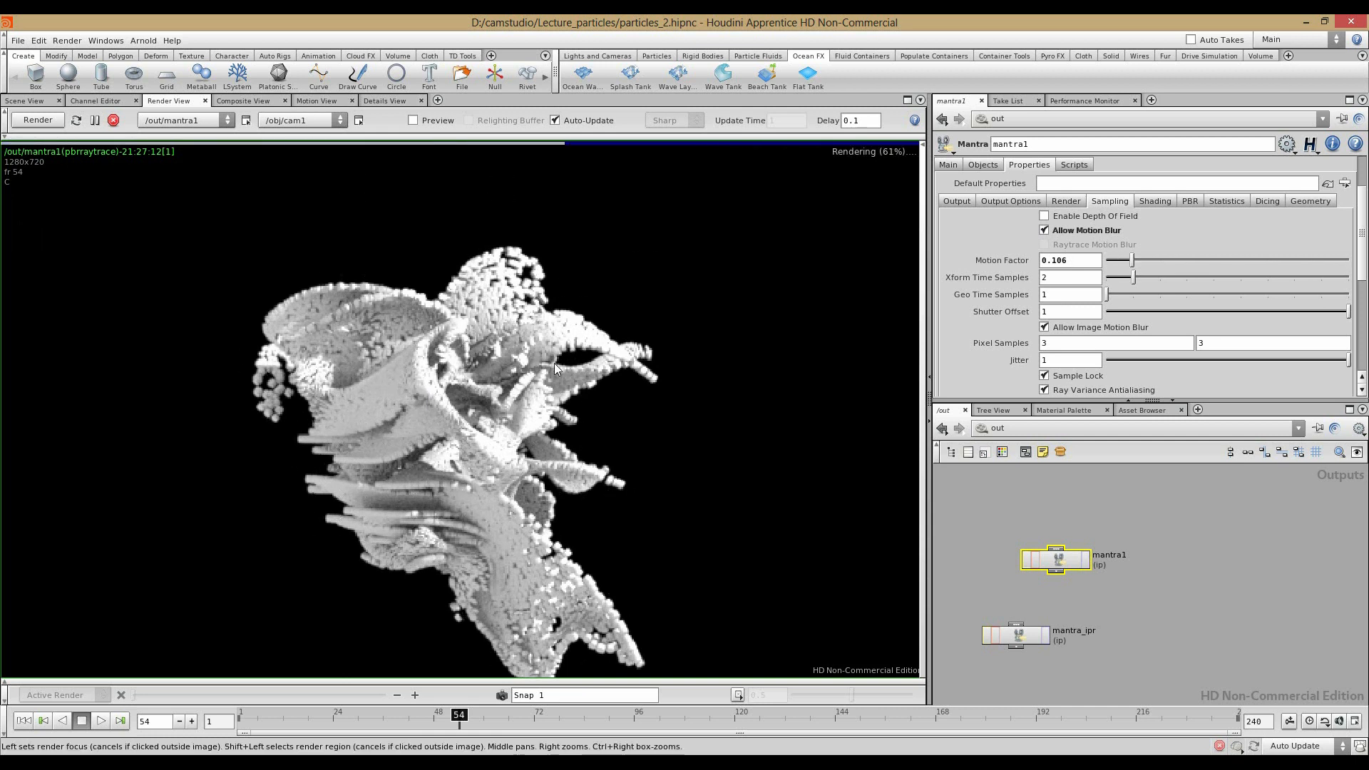
Step: Enable Geometry Velocity Blur in the render sampling settings of sphere_object1 in the obj network
click(1009, 428)
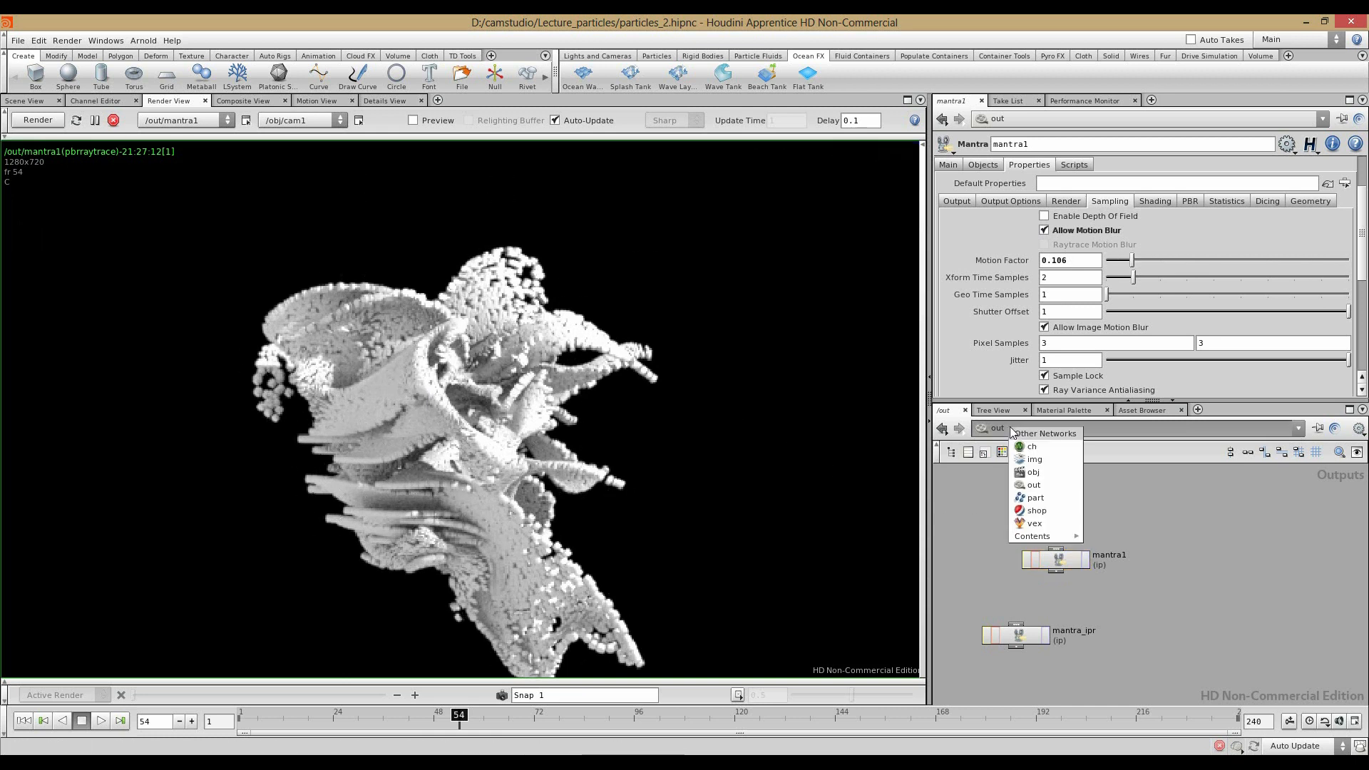
click(1034, 472)
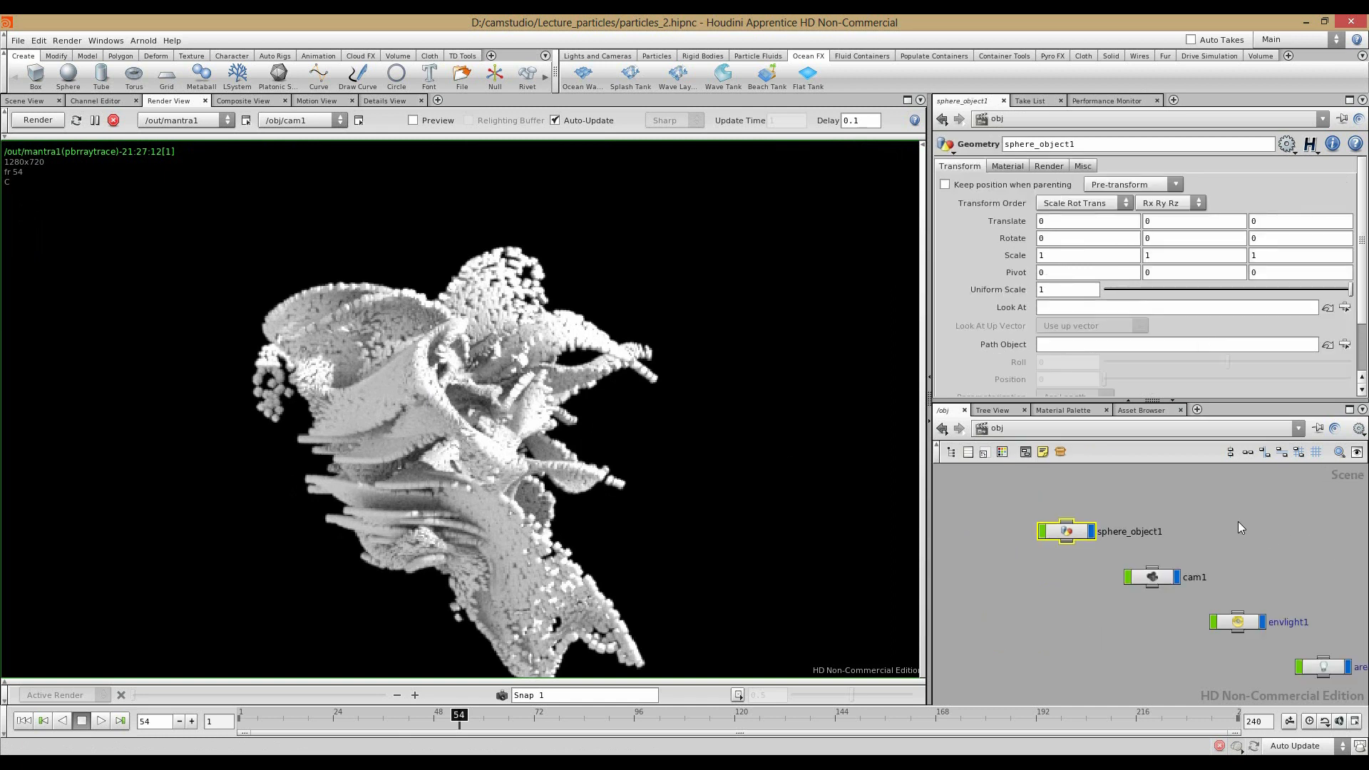
drag(1070, 535, 1057, 543)
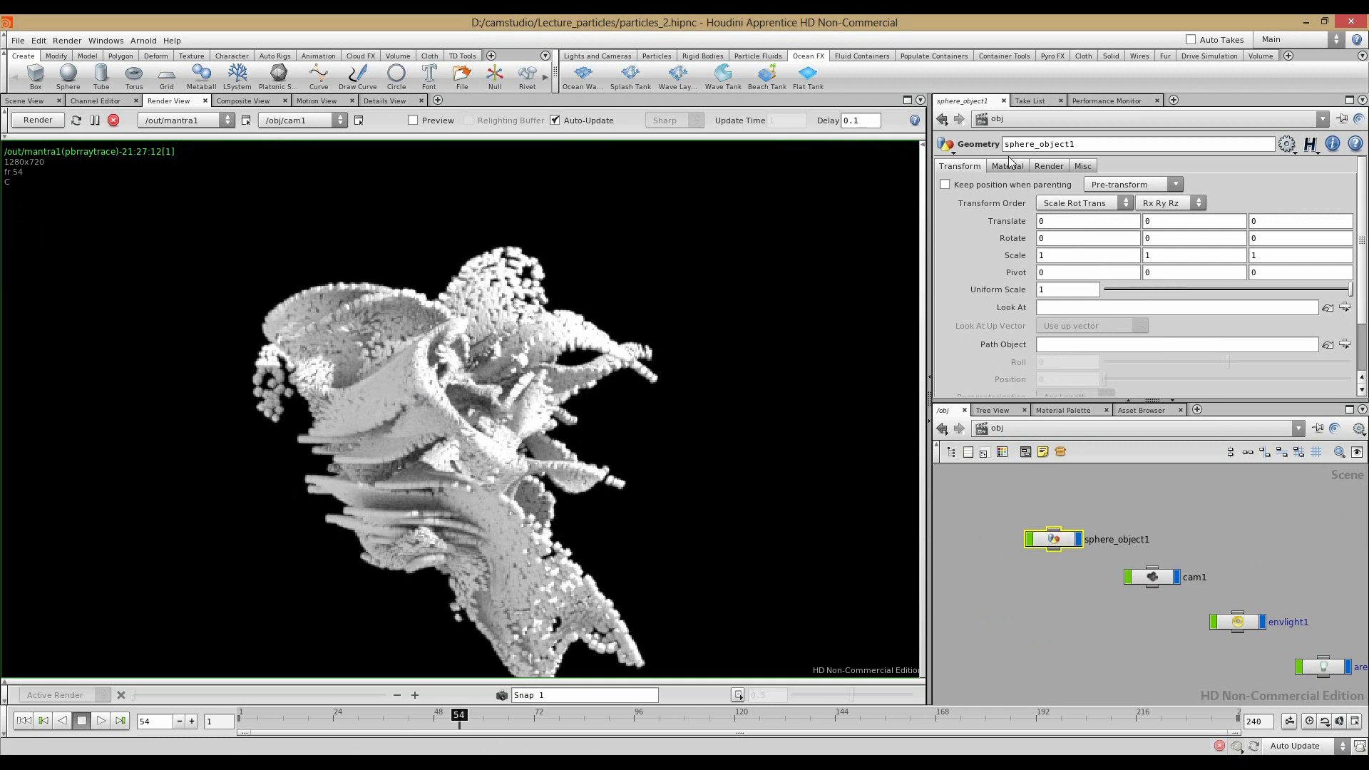
click(1039, 166)
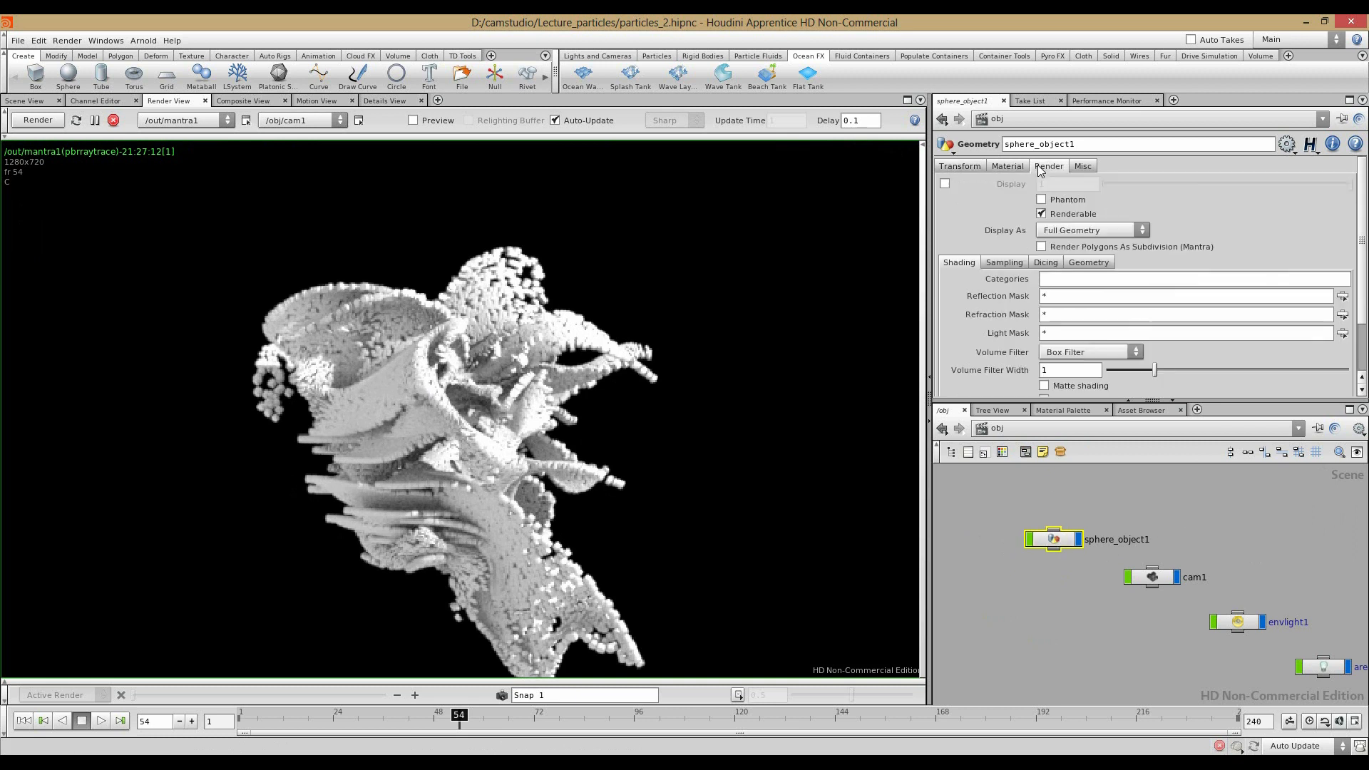
click(998, 264)
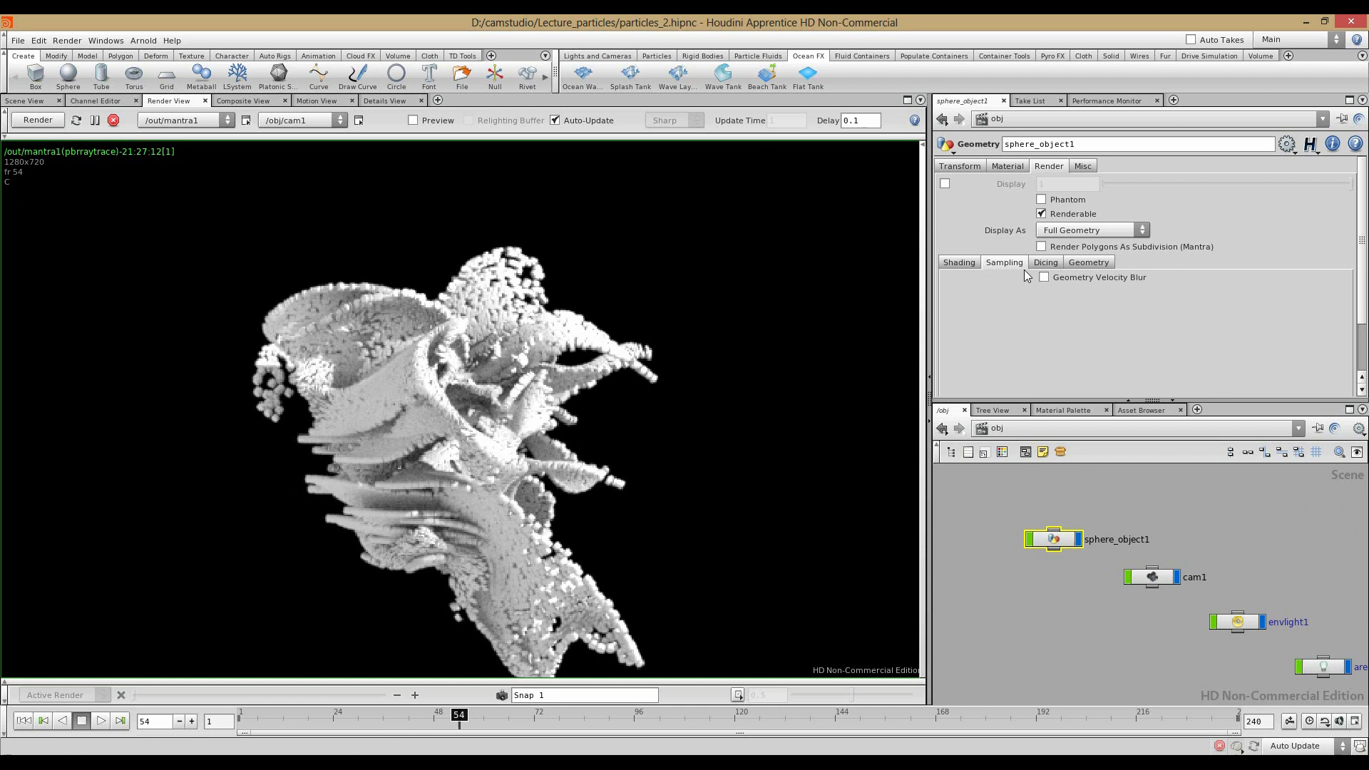
click(1043, 278)
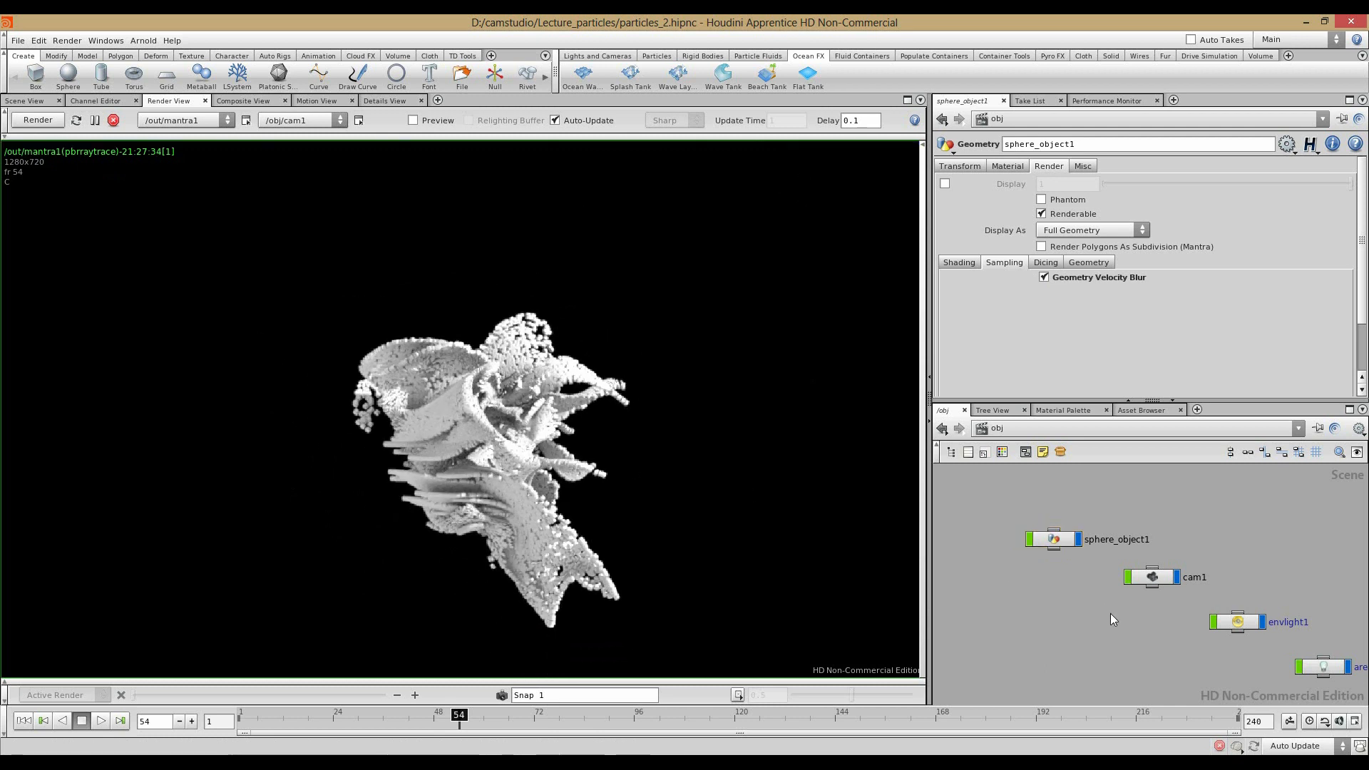
double_click(1056, 537)
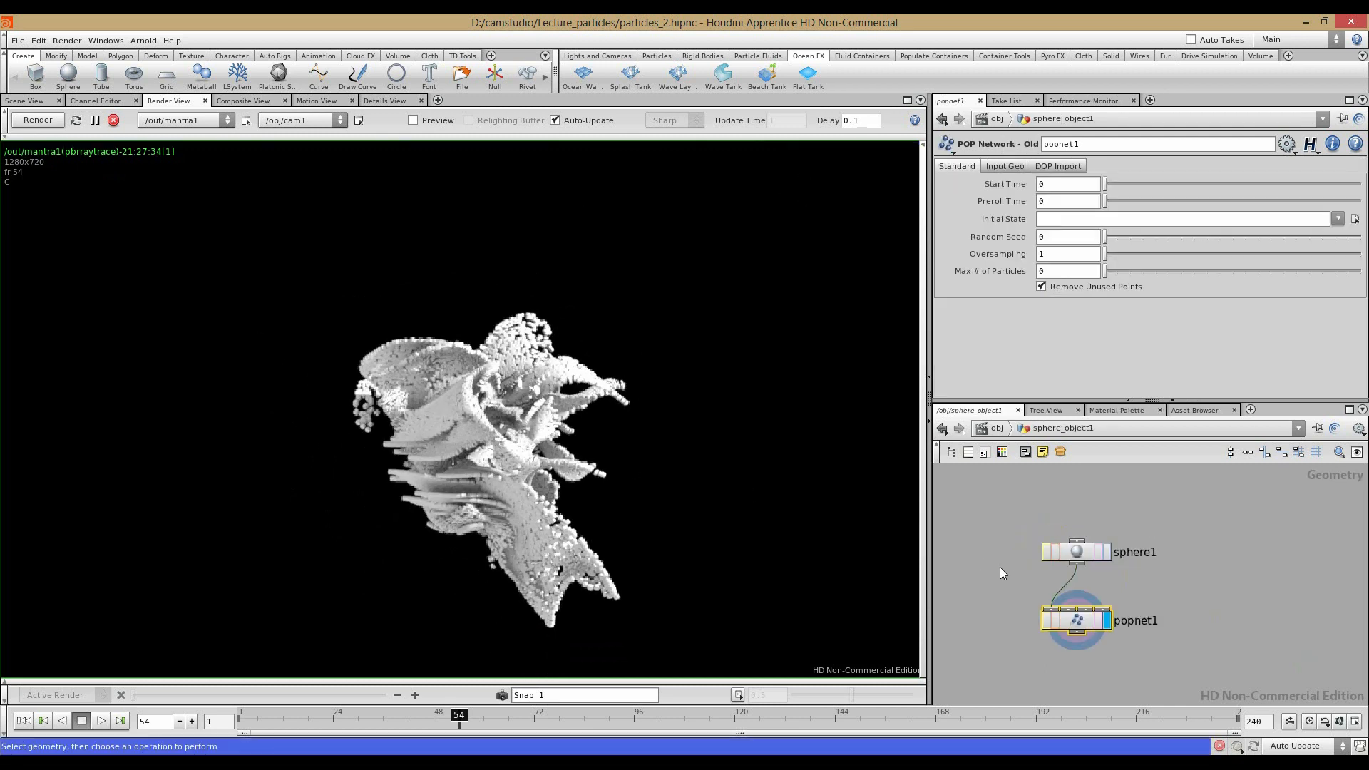
click(1012, 171)
click(997, 427)
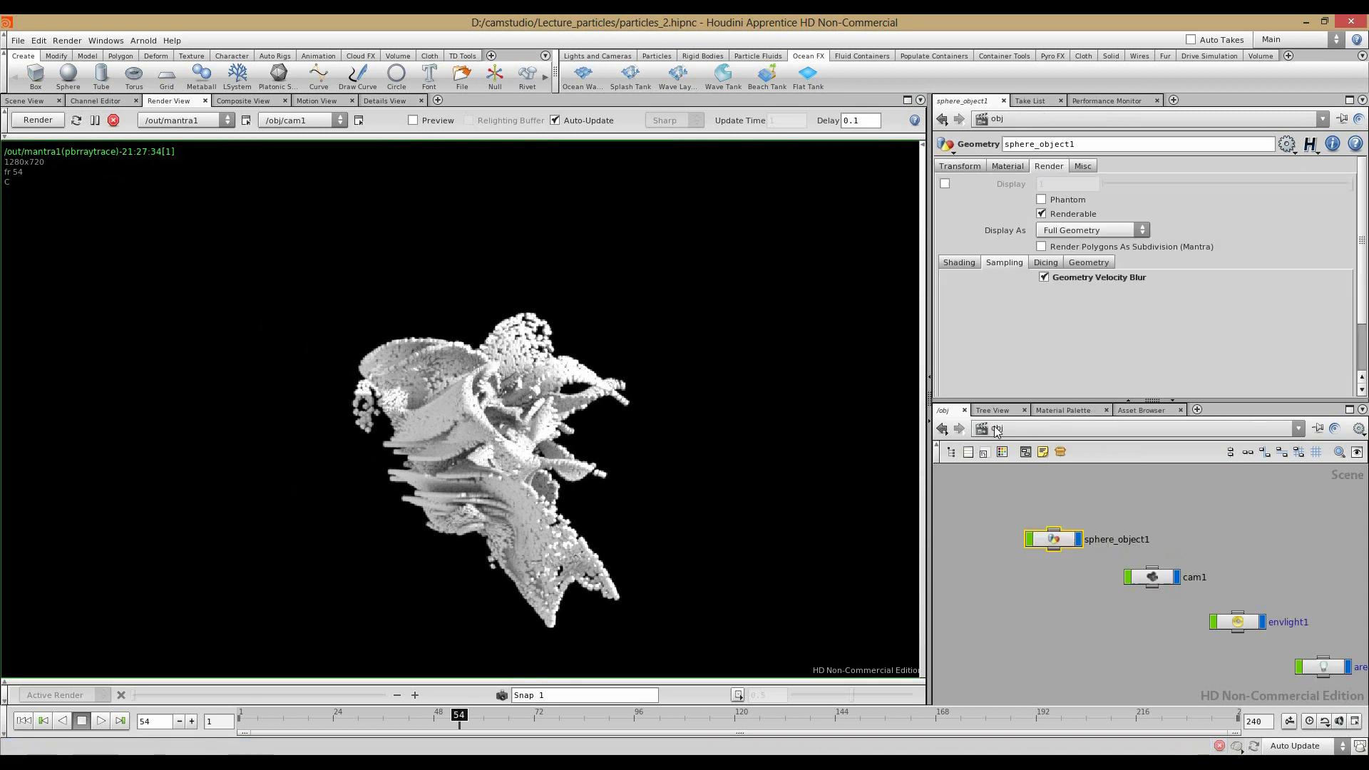
Step: Raise the Motion Factor in the sampling properties of the mantra1 output node
click(997, 428)
click(1038, 483)
drag(1135, 260, 1223, 262)
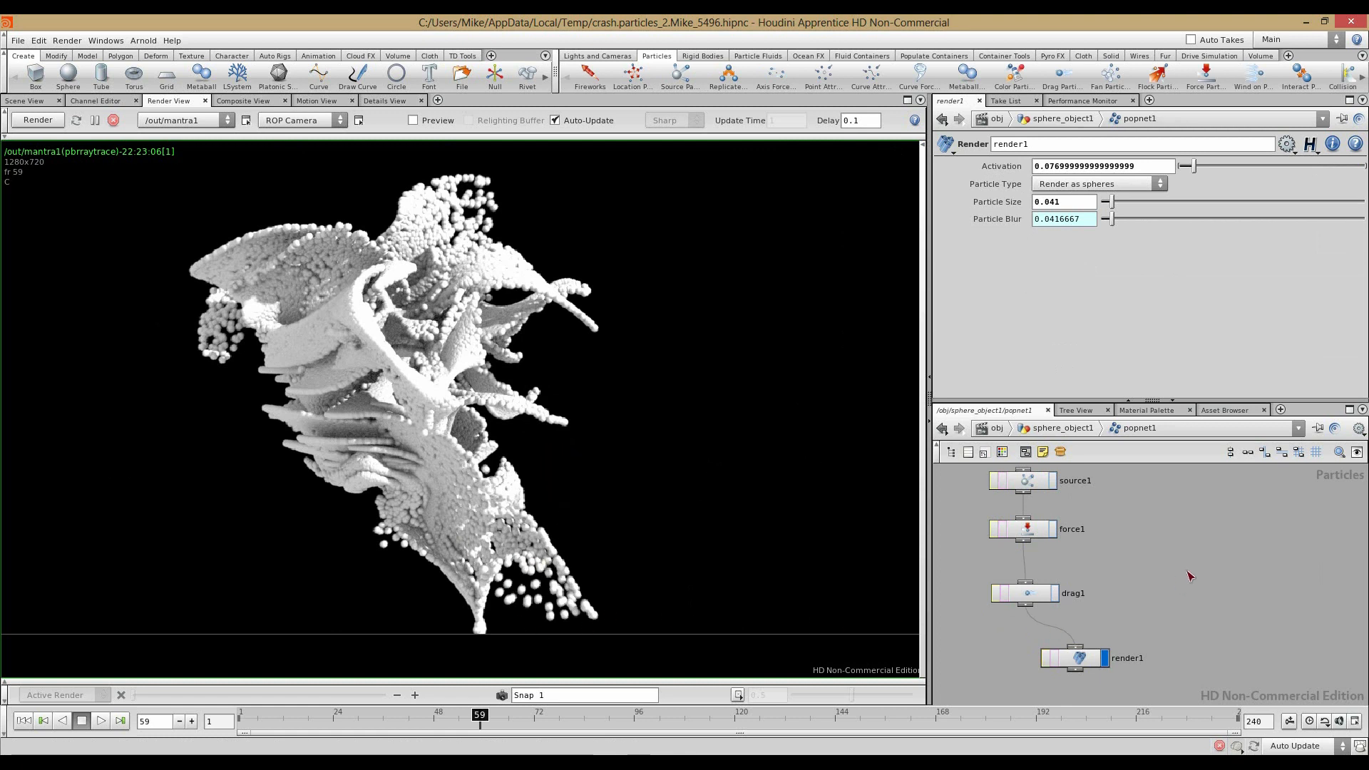
Step: Return to the mantra1 output node's sampling properties and set Geo Time Samples to 10
key(u)
click(997, 428)
click(997, 428)
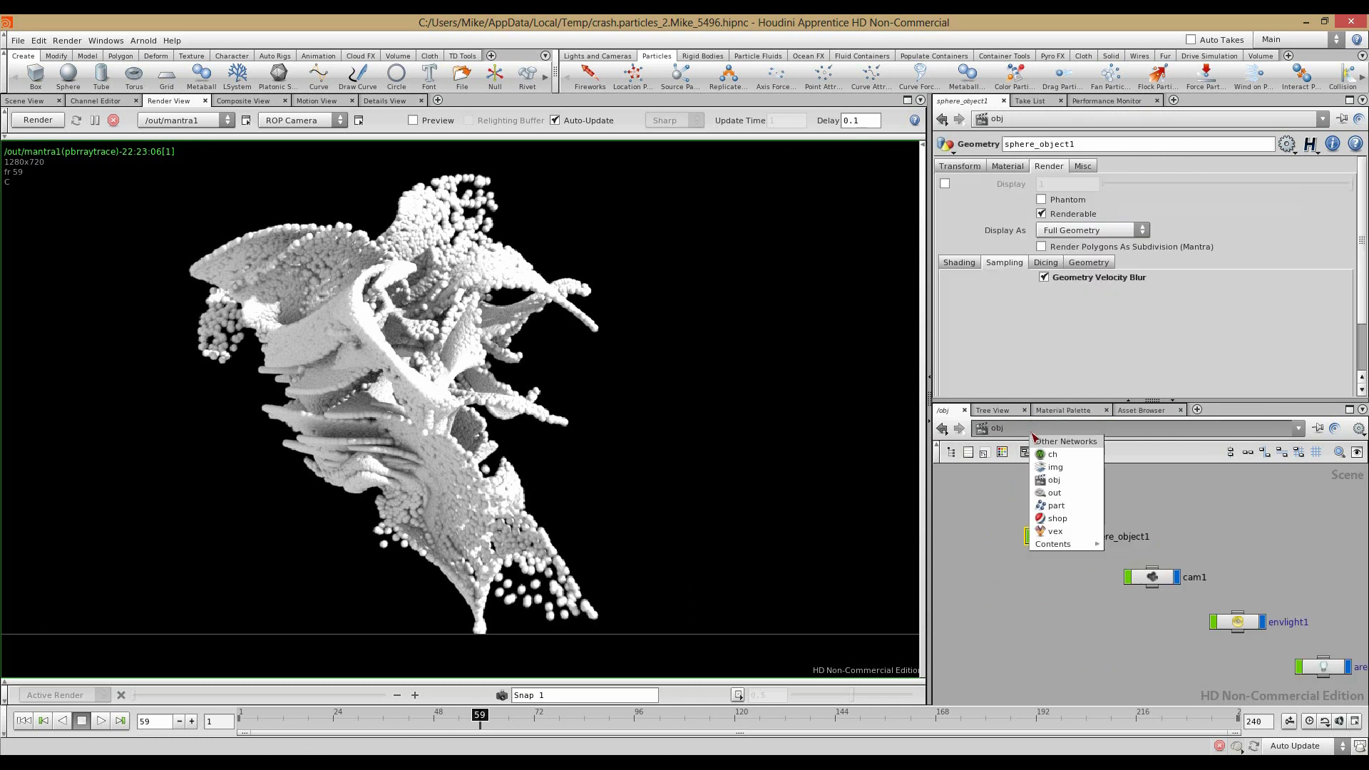
click(1055, 496)
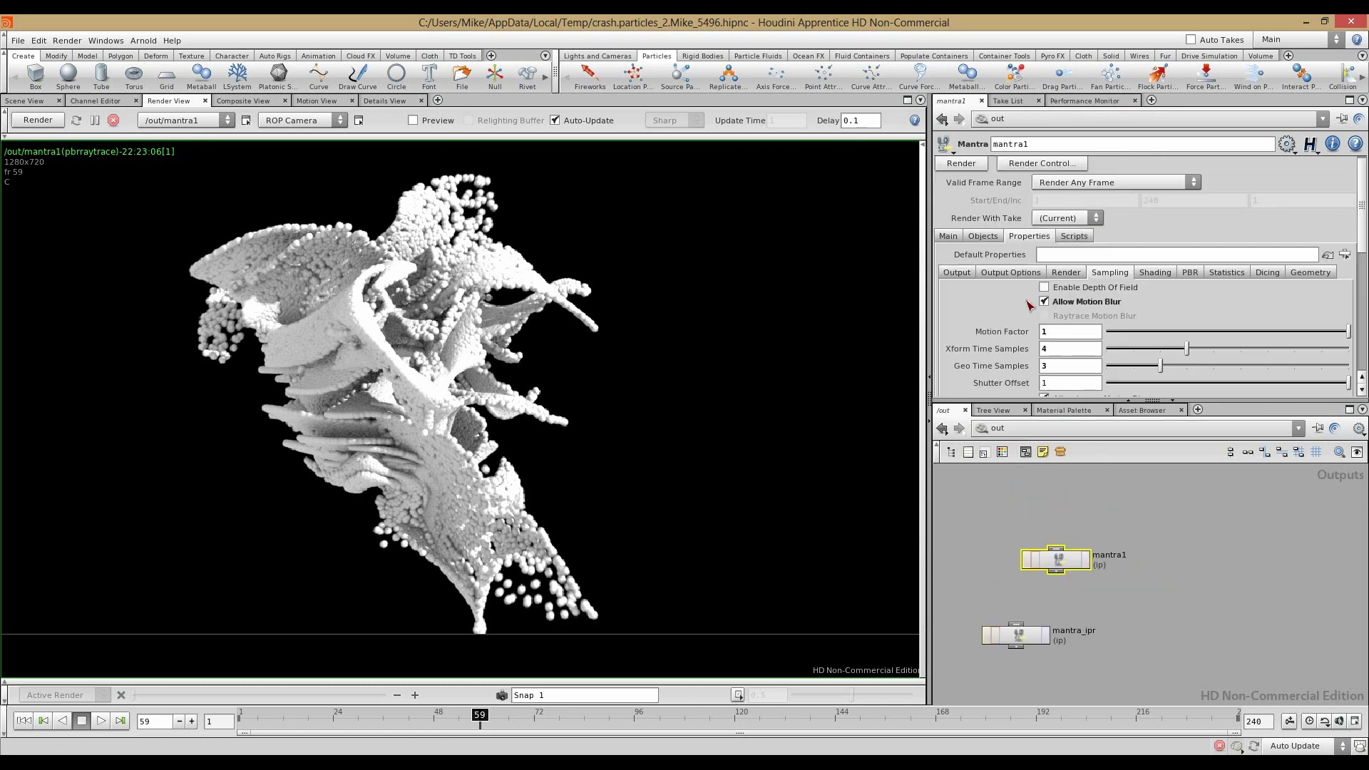
scroll(1028, 305, down, 3)
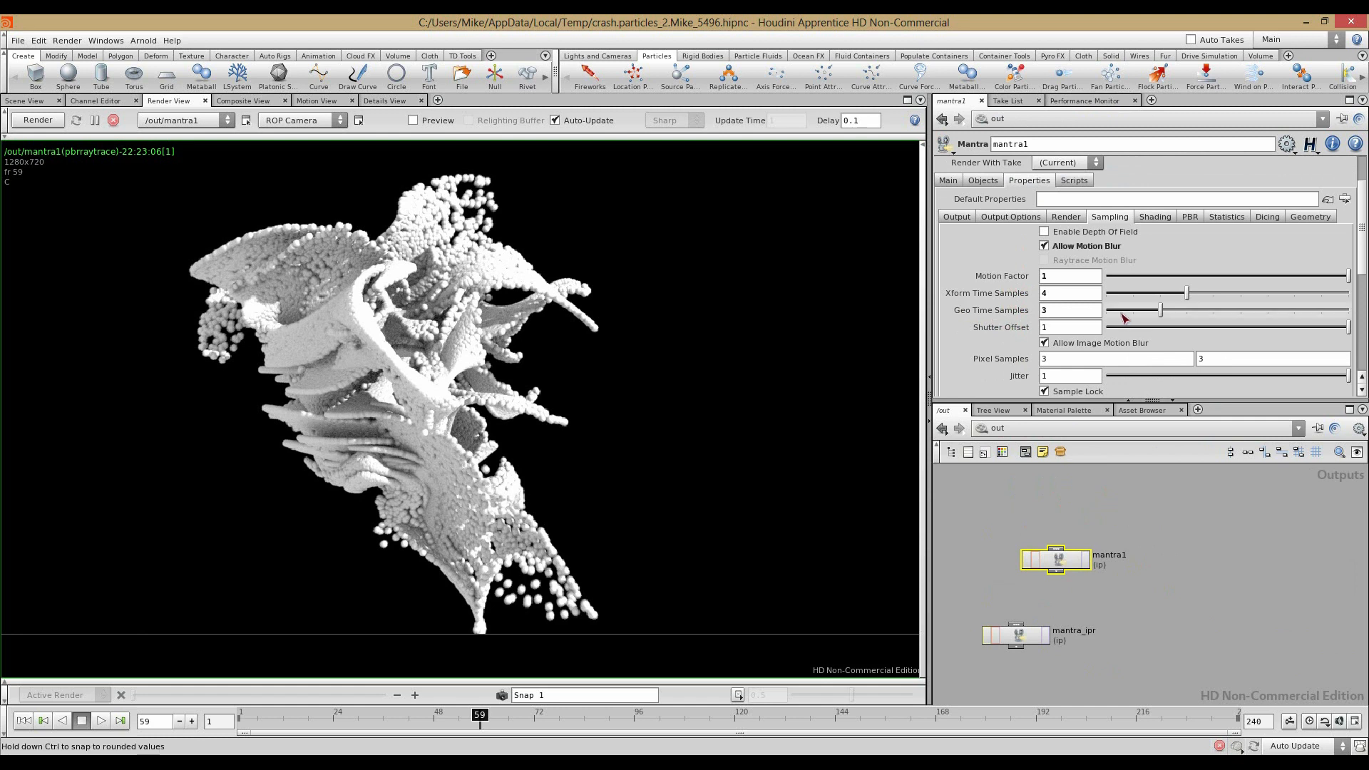
drag(1160, 310, 1347, 311)
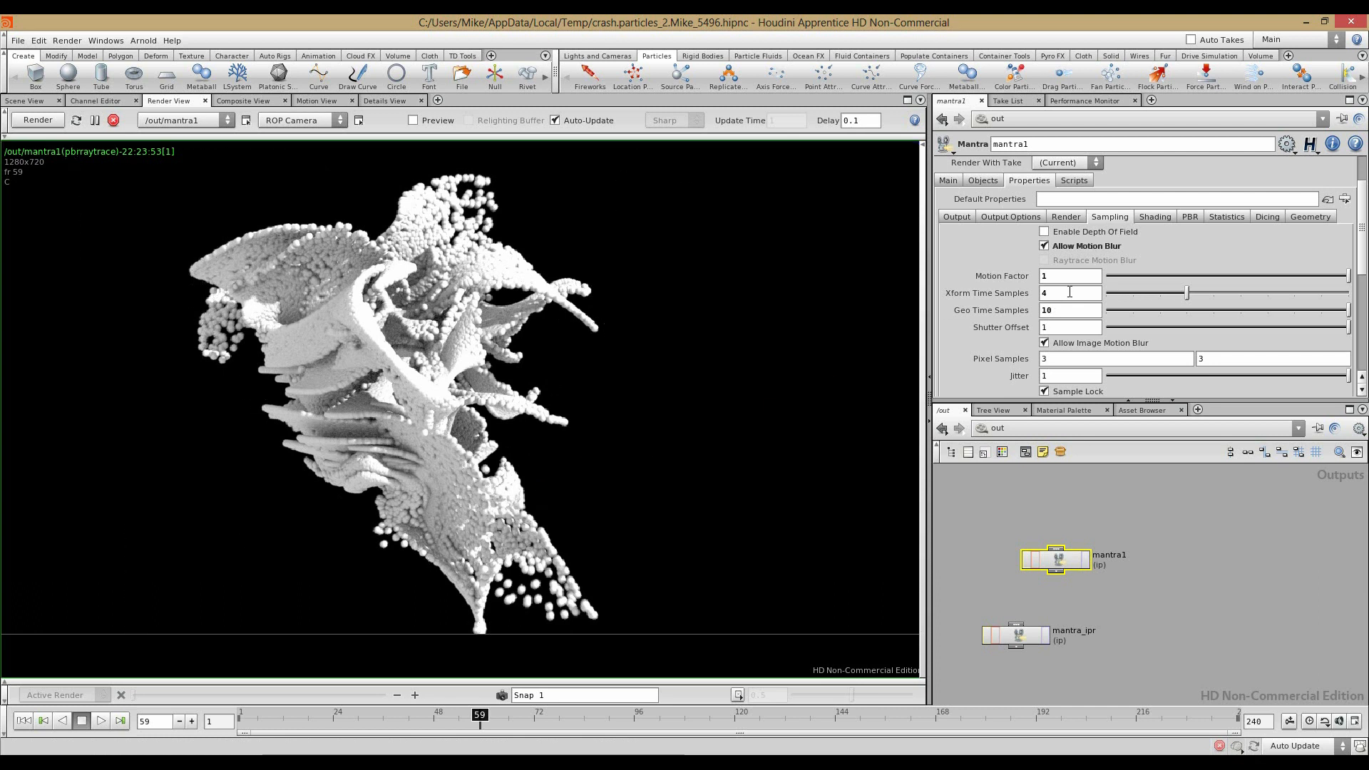
Step: Set mantra1's Geo Time Samples to 15 and stop the running render
click(1009, 315)
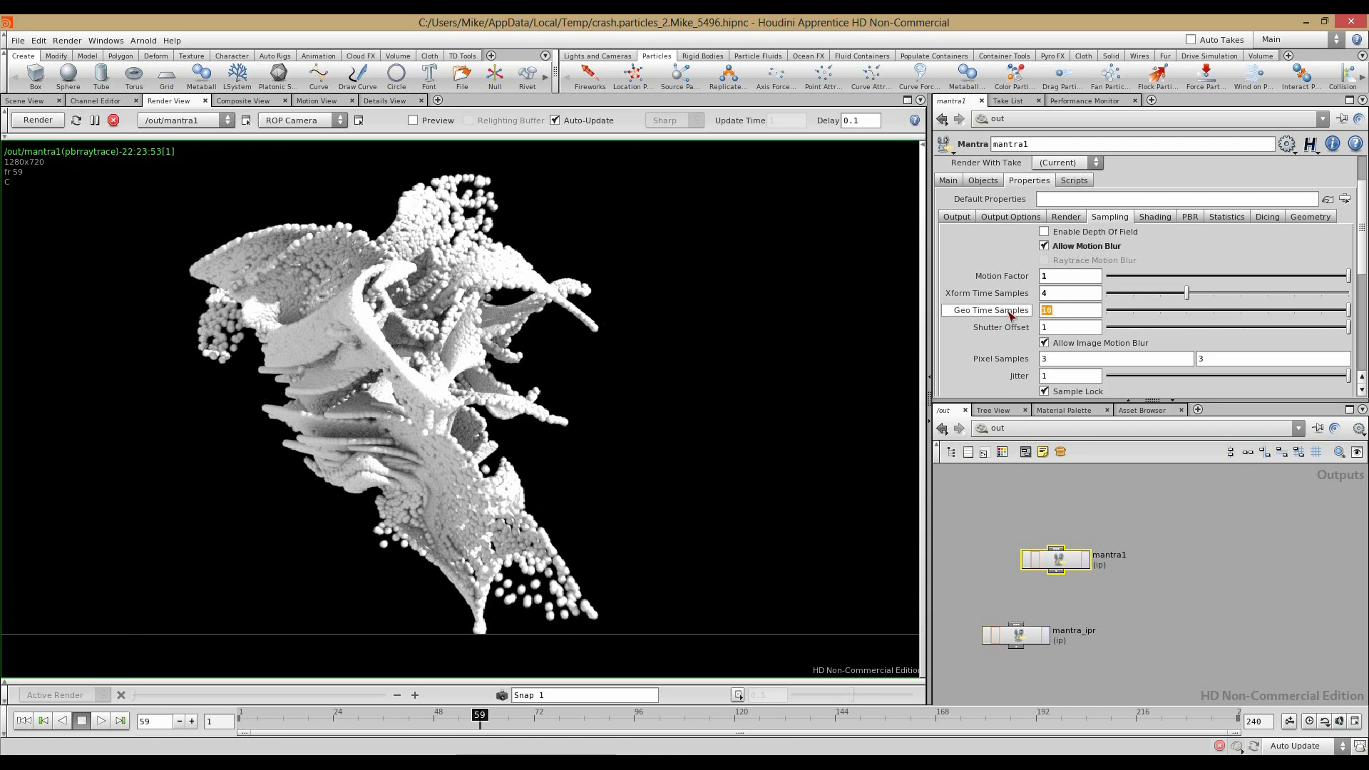
text(15)
key(Return)
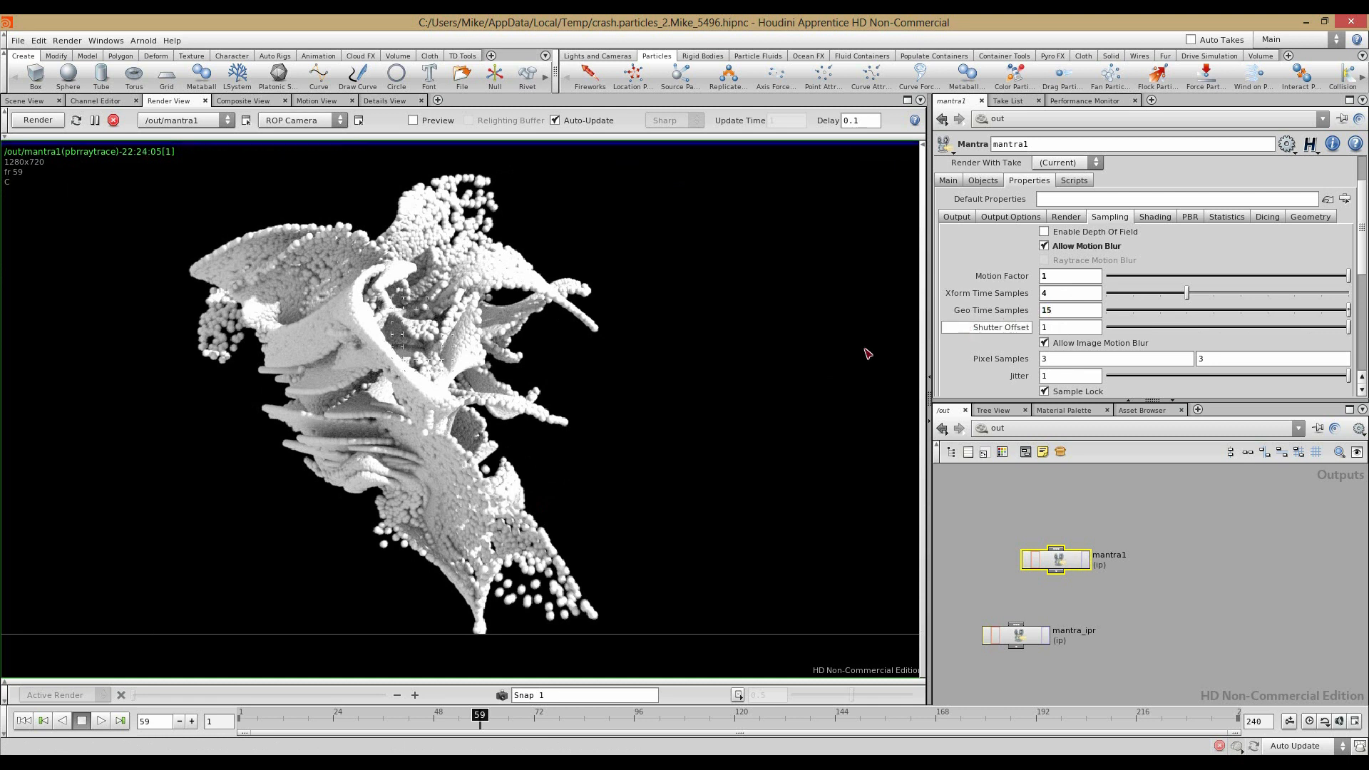
click(114, 122)
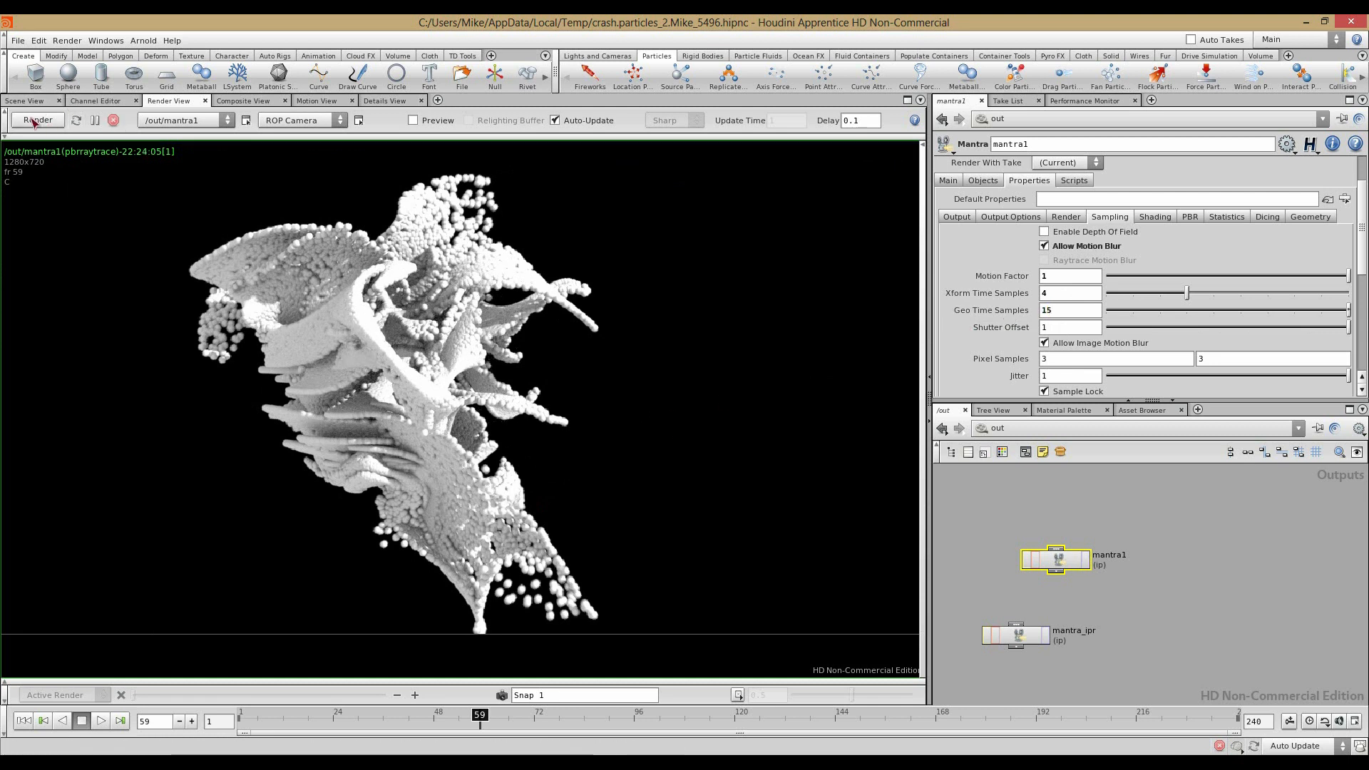
Step: Start rendering mantra1 and move the timeline to frame 60
click(33, 122)
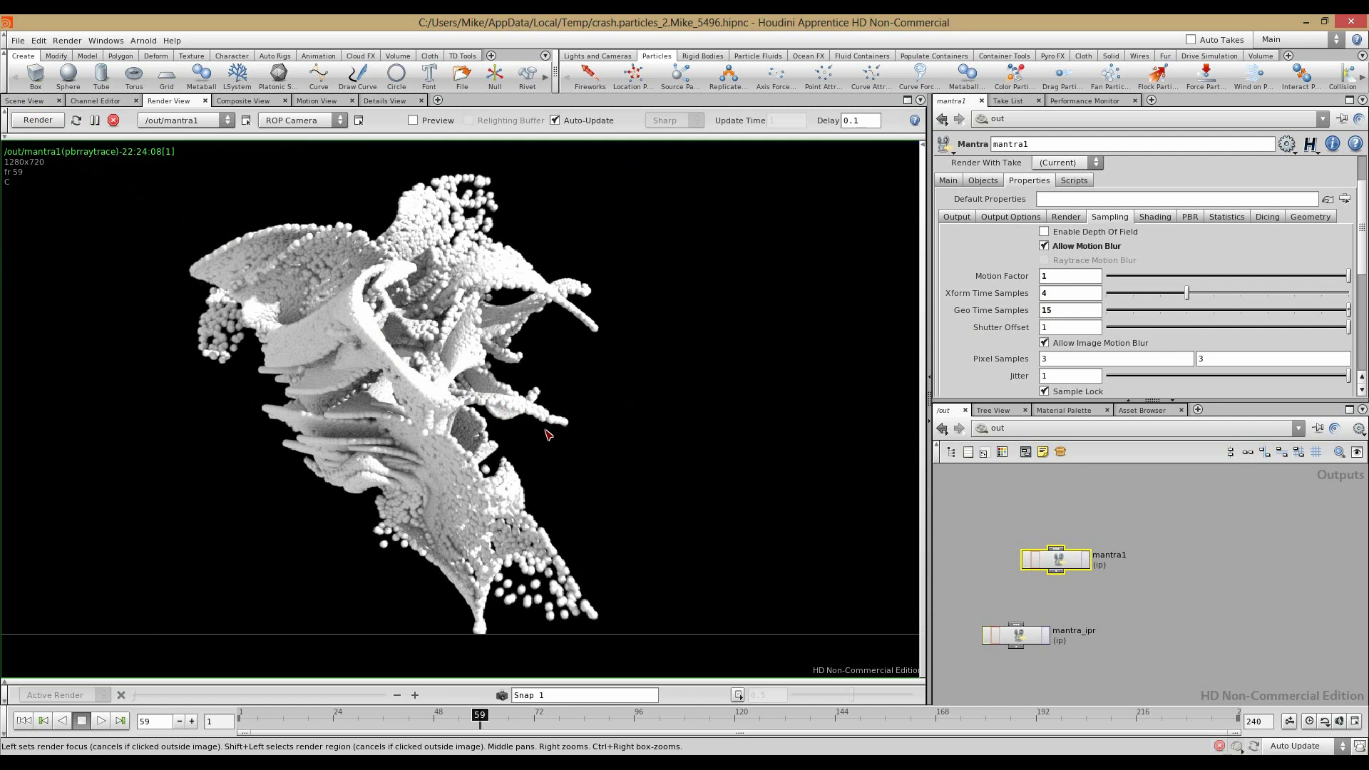
click(486, 719)
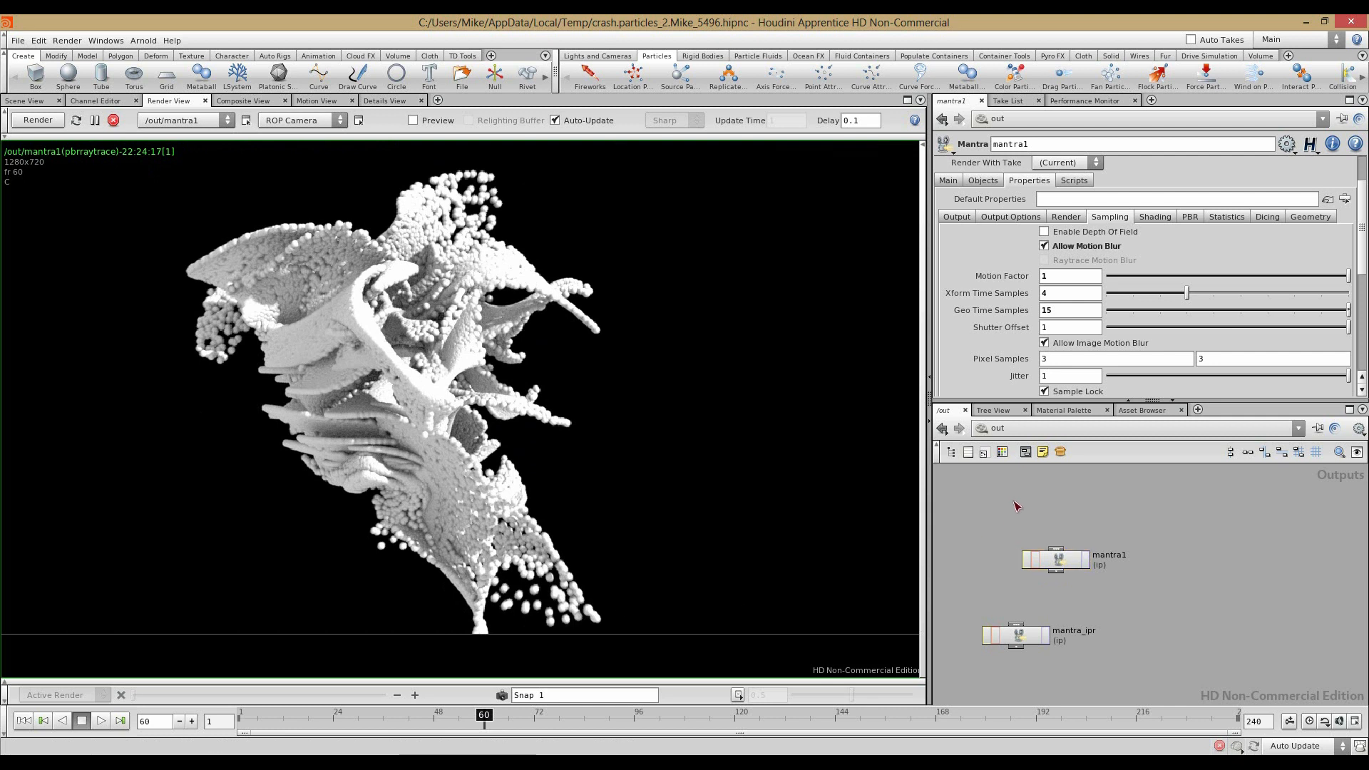
Step: Return to the 3D scene view and enter the sphere_object1 network inside obj
click(996, 429)
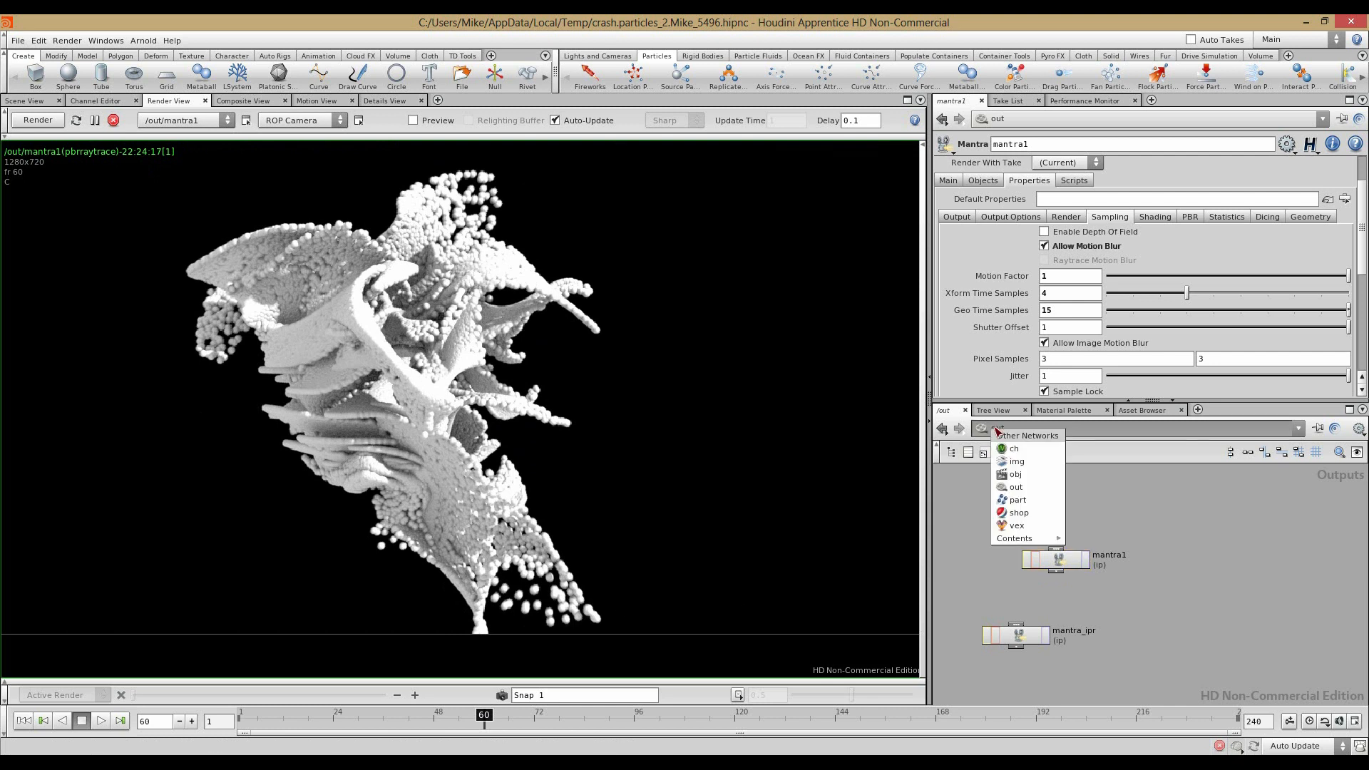
click(1016, 474)
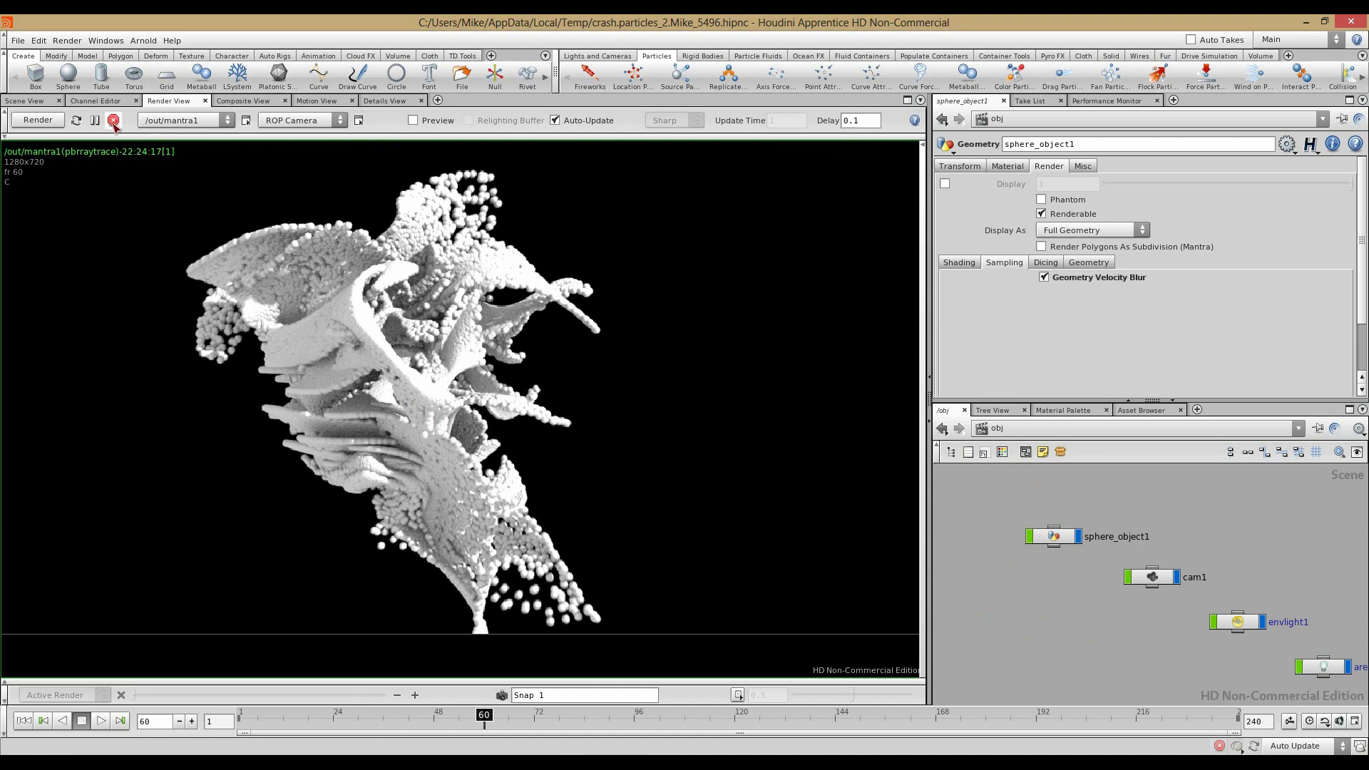
click(24, 101)
double_click(1056, 535)
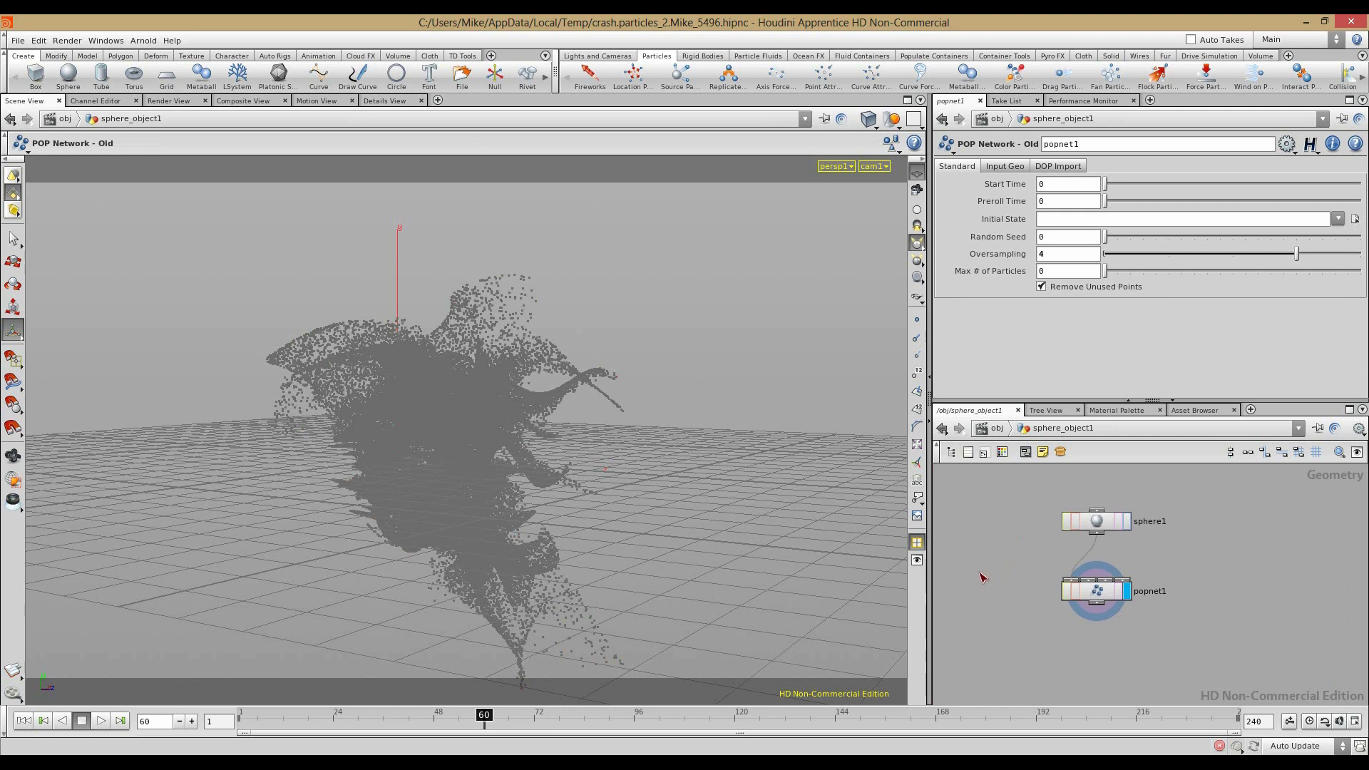
Step: Bypass the sphere1 and popnet1 nodes and return the timeline to frame 1
drag(1027, 477, 1111, 598)
click(1069, 559)
click(1009, 565)
key(ctrl+Up)
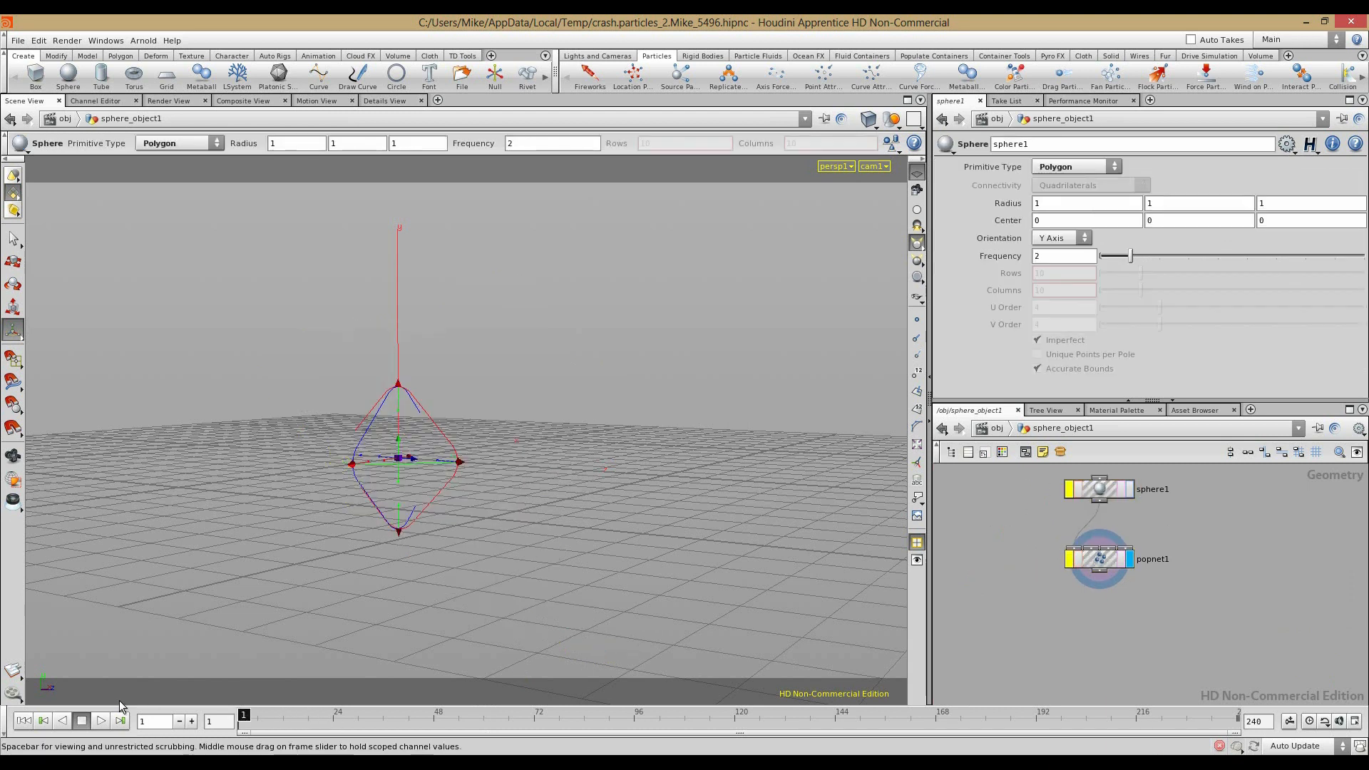
Step: Add a File node to the sphere_object1 network and place it below popnet1
key(Tab)
text(fil)
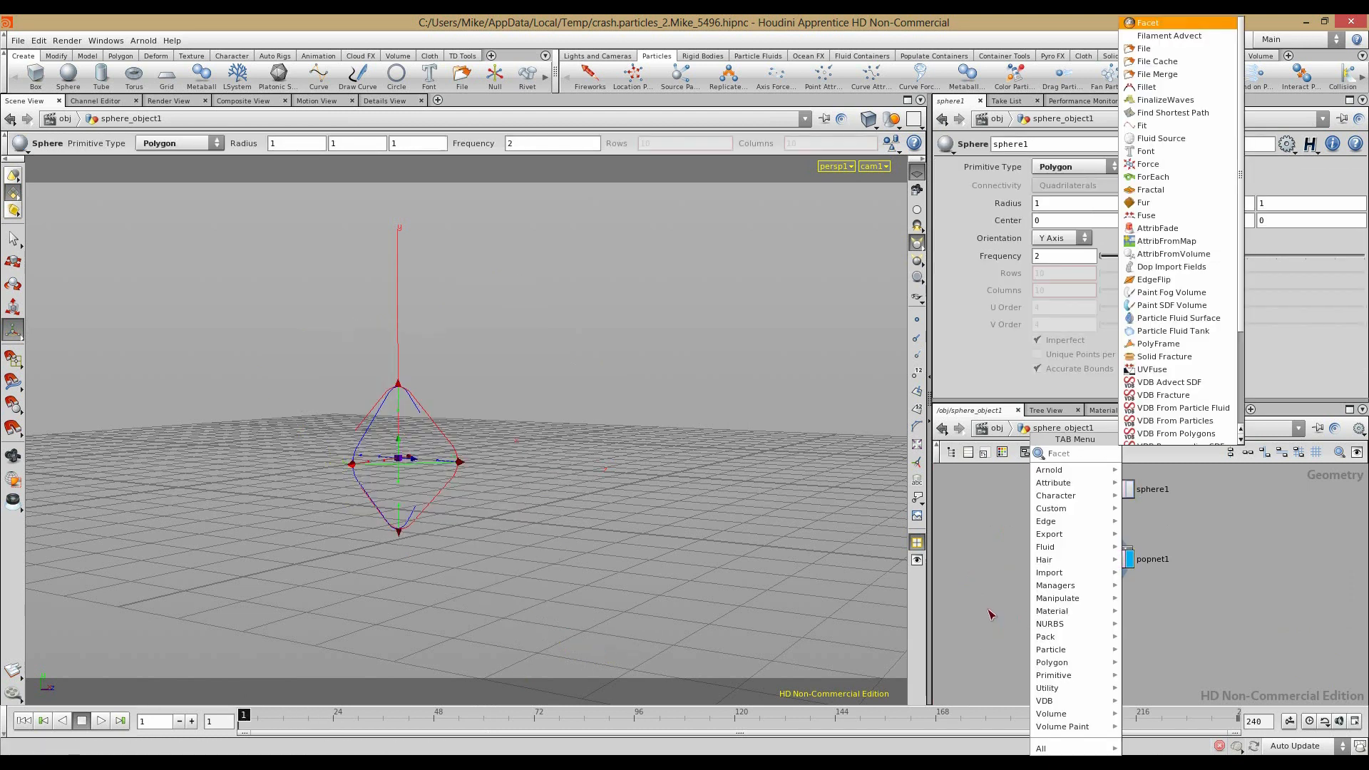
click(1157, 467)
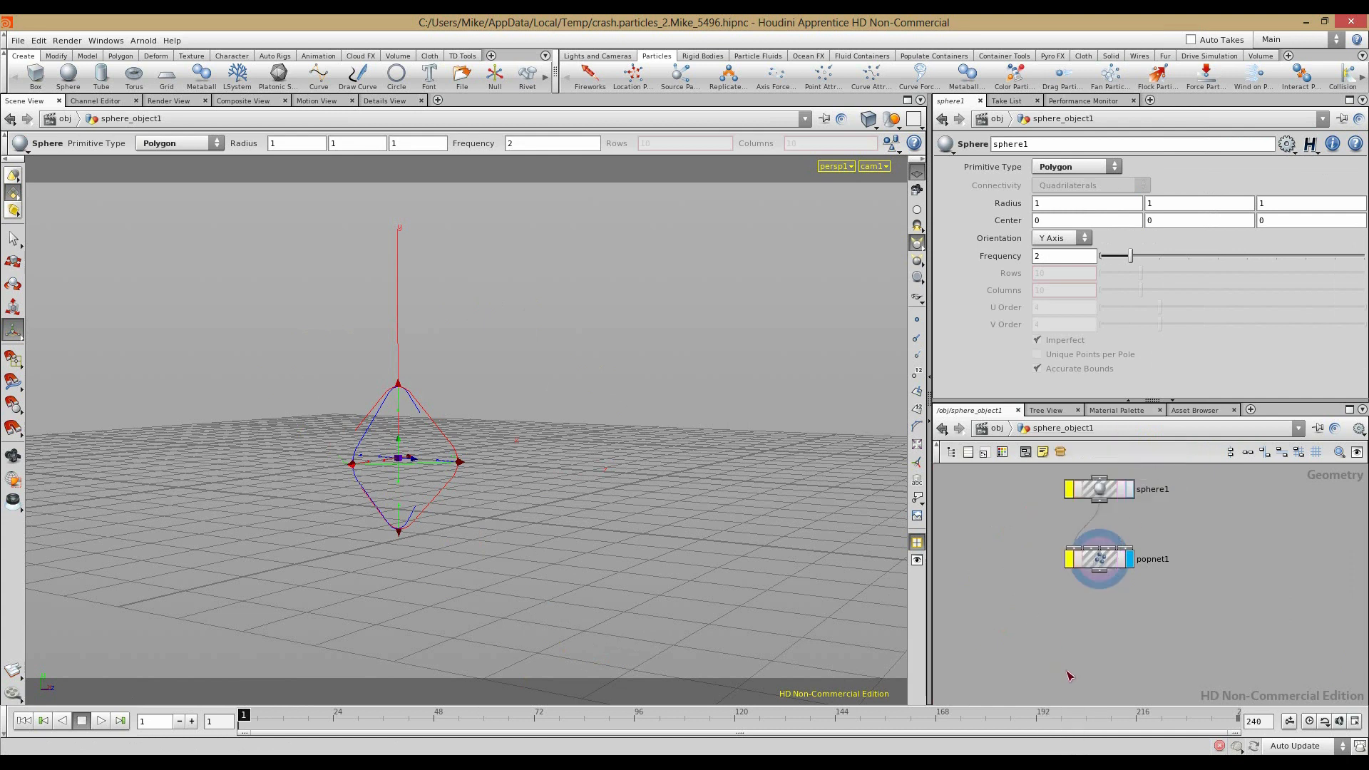
click(1069, 675)
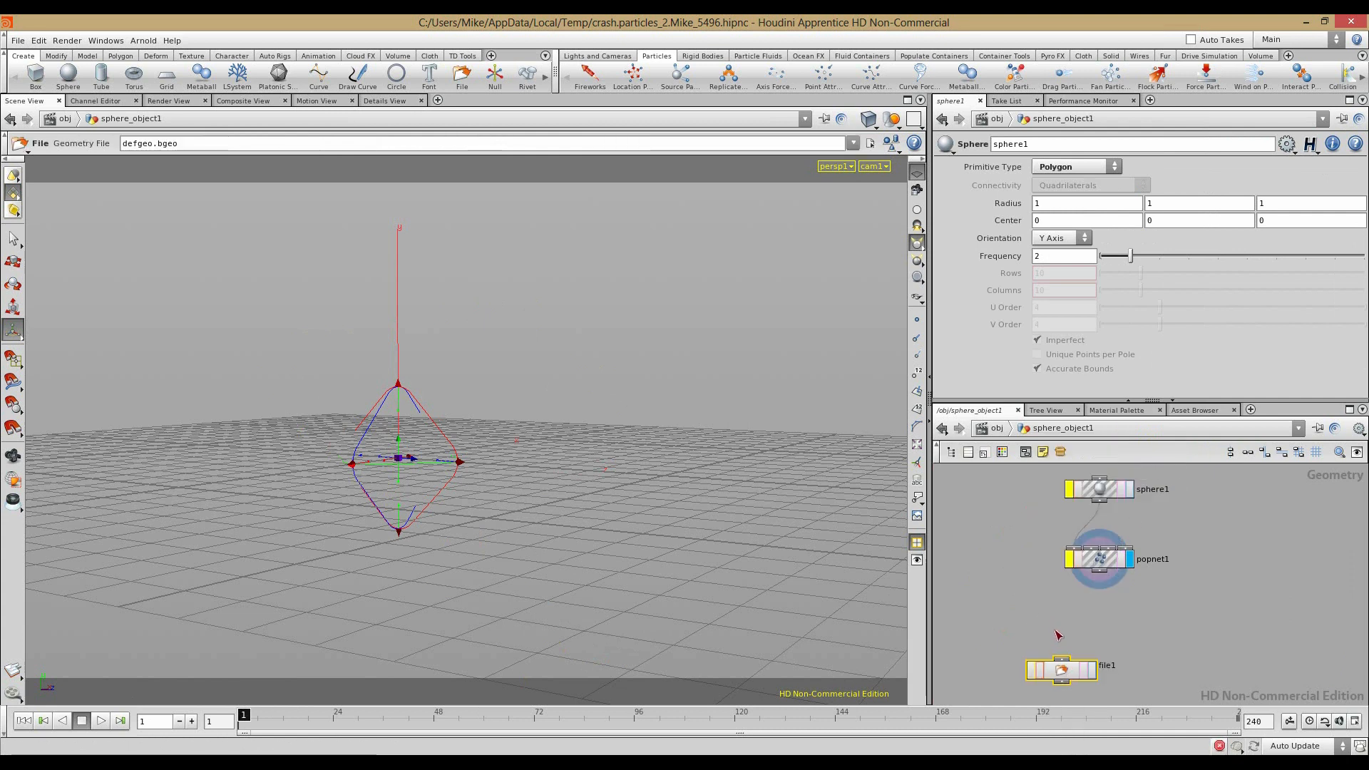
drag(1048, 616, 1020, 636)
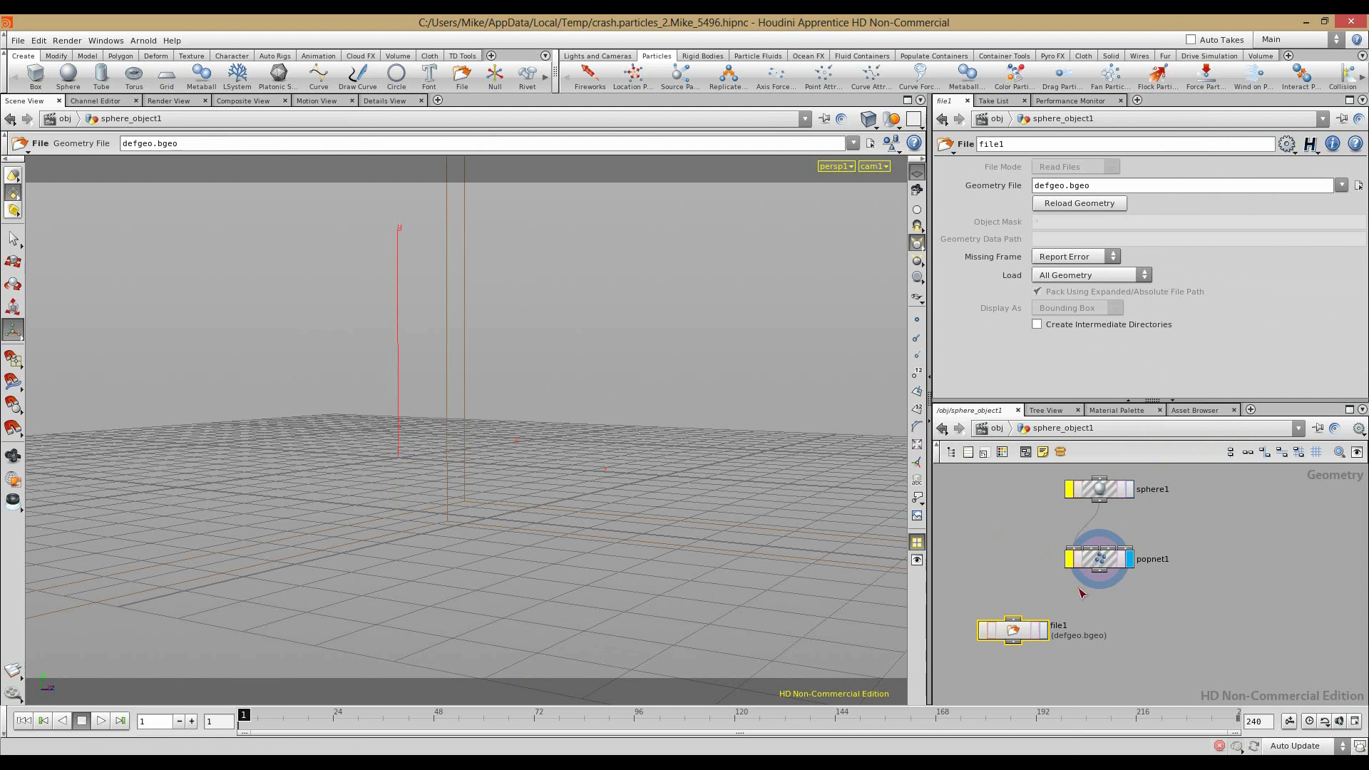
Step: Browse file1's geometry chooser to D:/camstudio/Lecture_particles/geo/, list all file types, and close it without choosing a file
click(1358, 185)
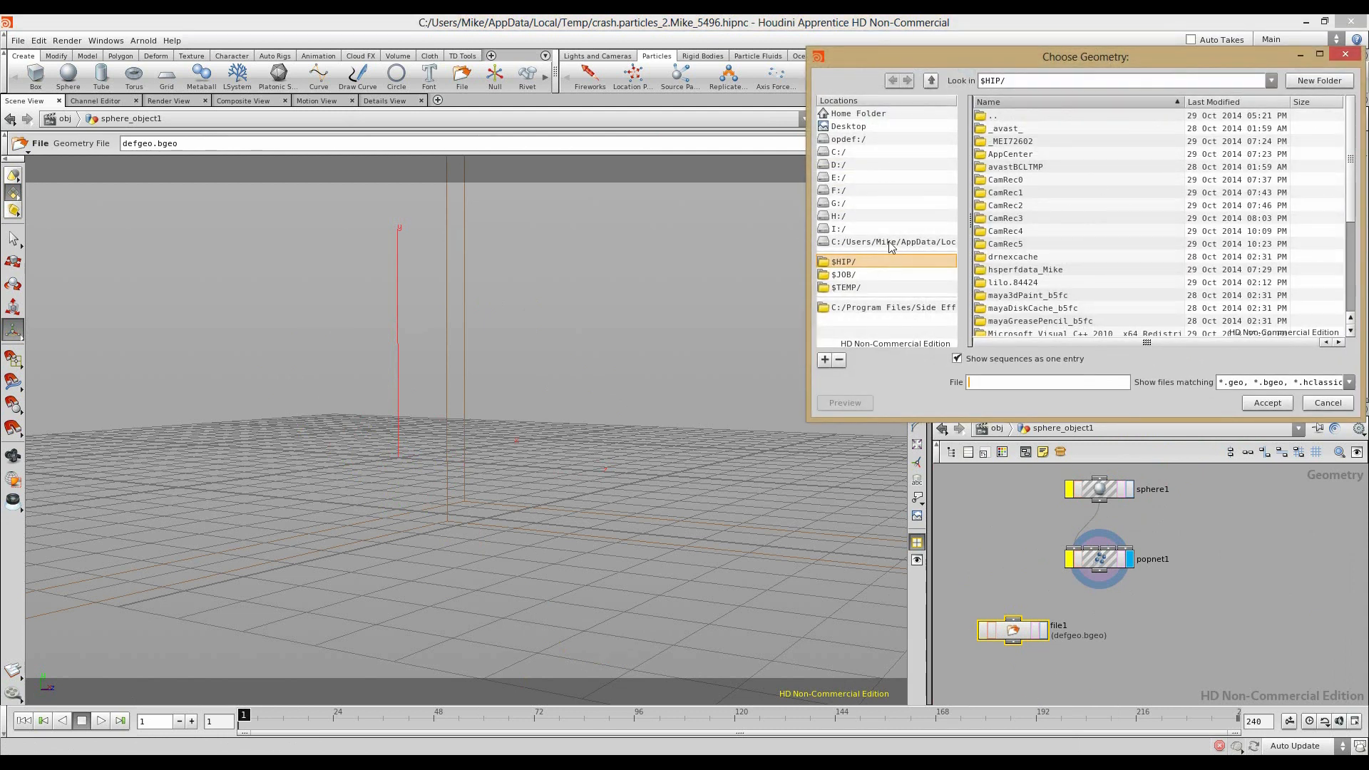
click(838, 165)
double_click(1005, 157)
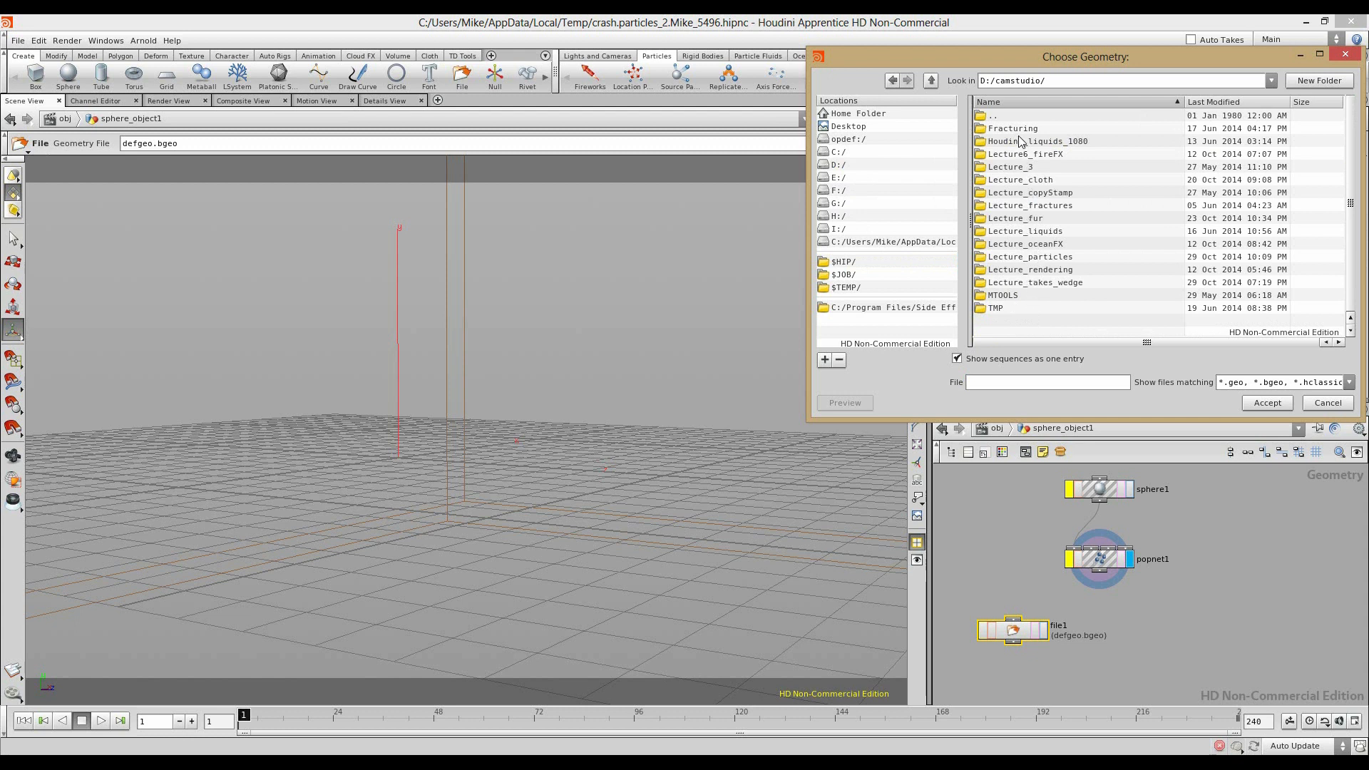
double_click(1045, 257)
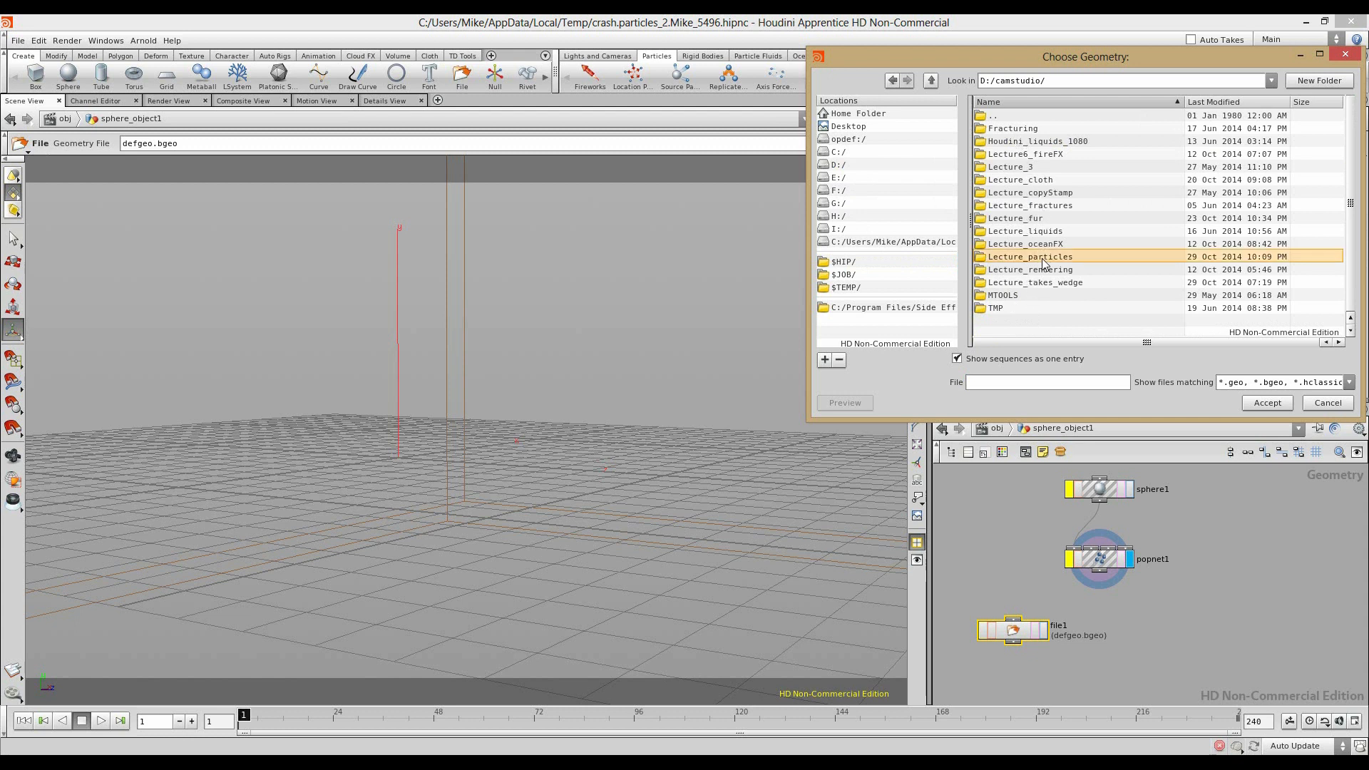
double_click(998, 140)
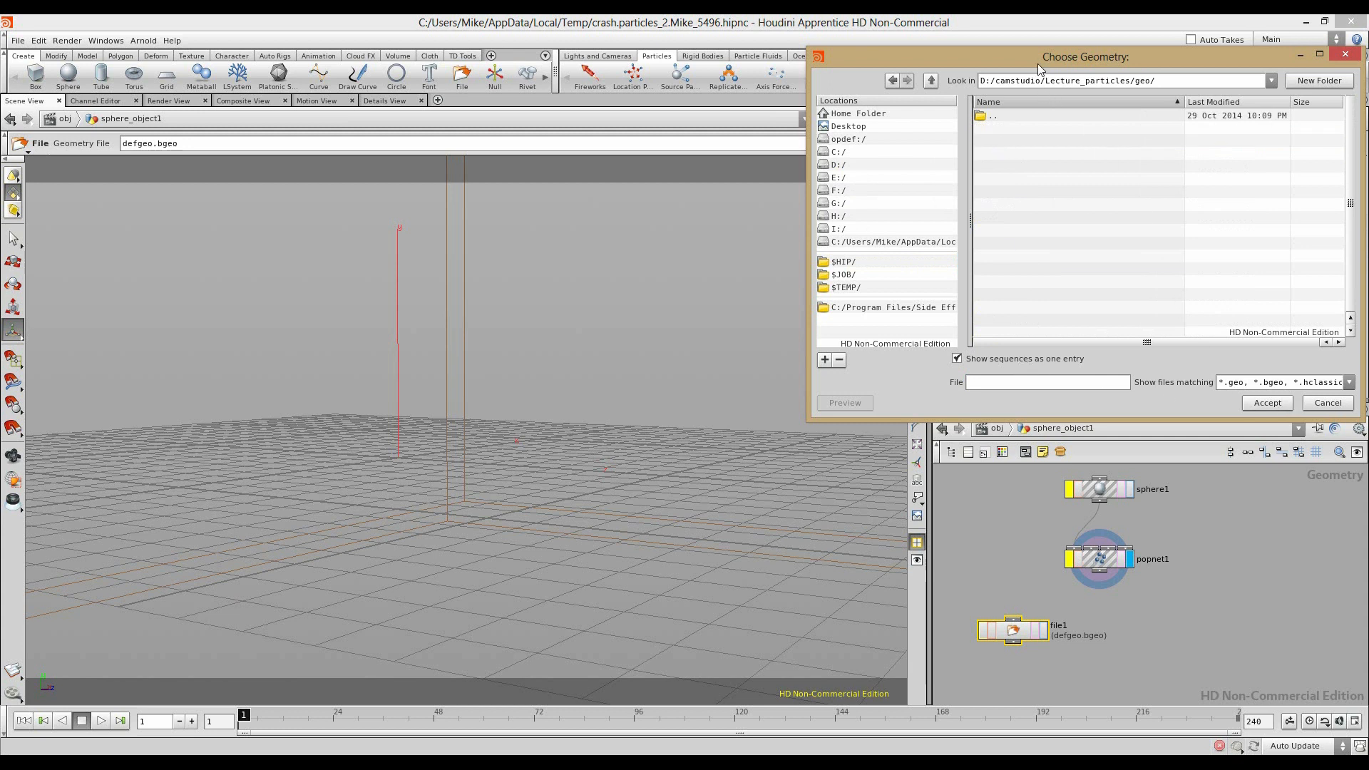
drag(1037, 62, 659, 159)
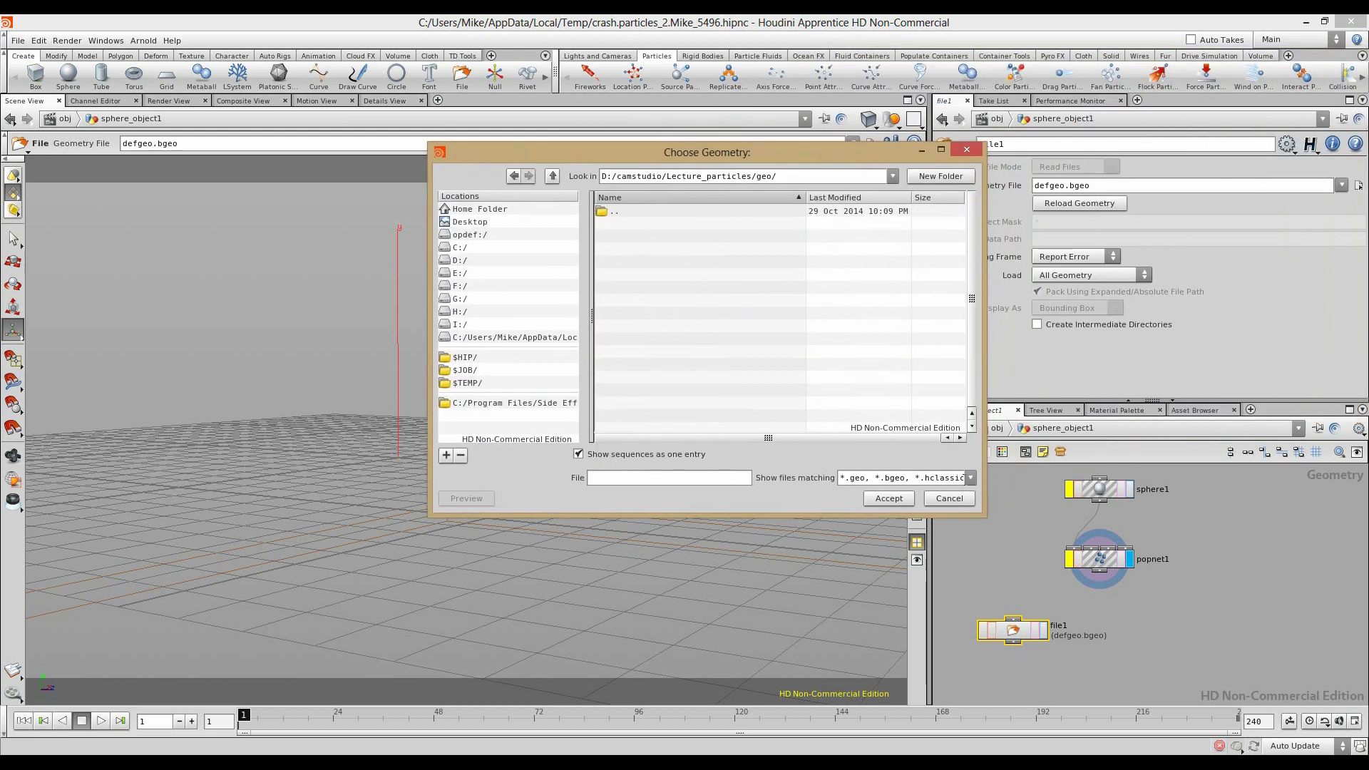
click(969, 478)
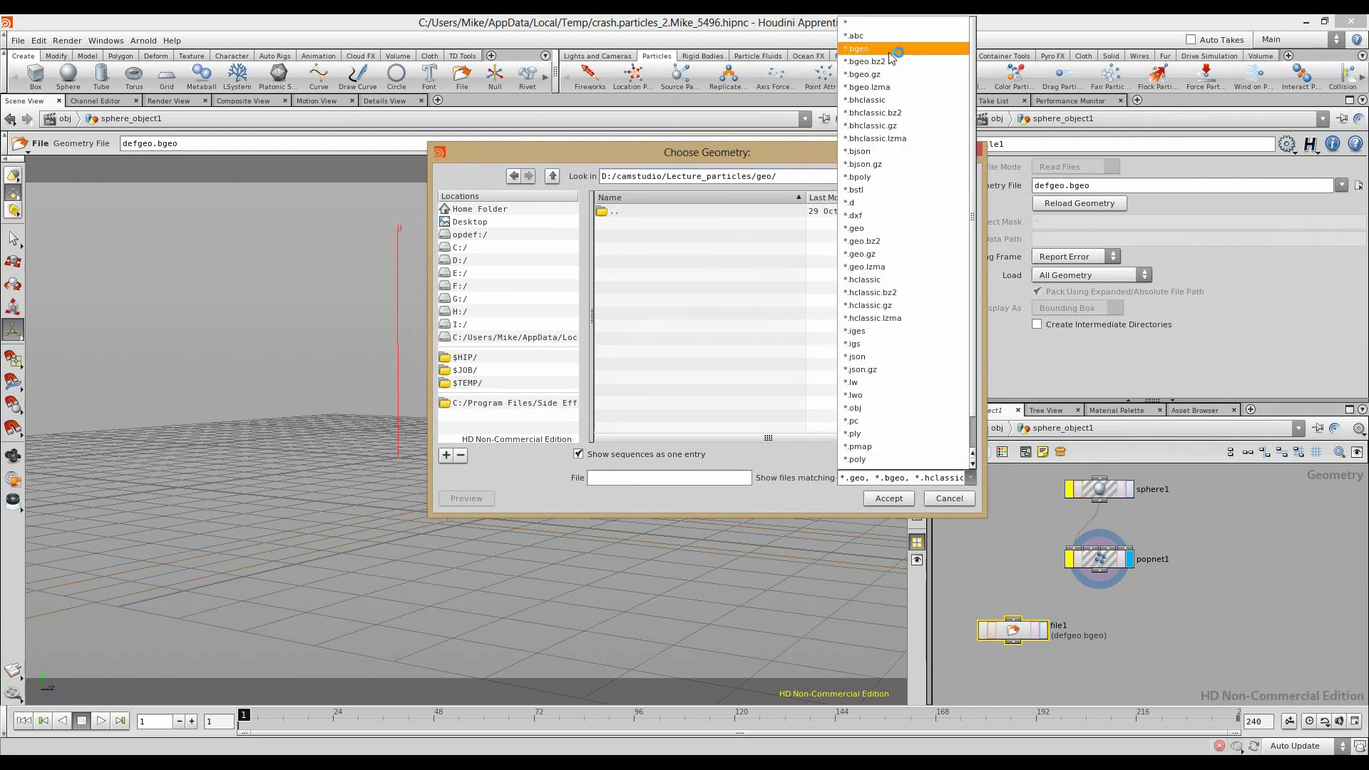
click(854, 31)
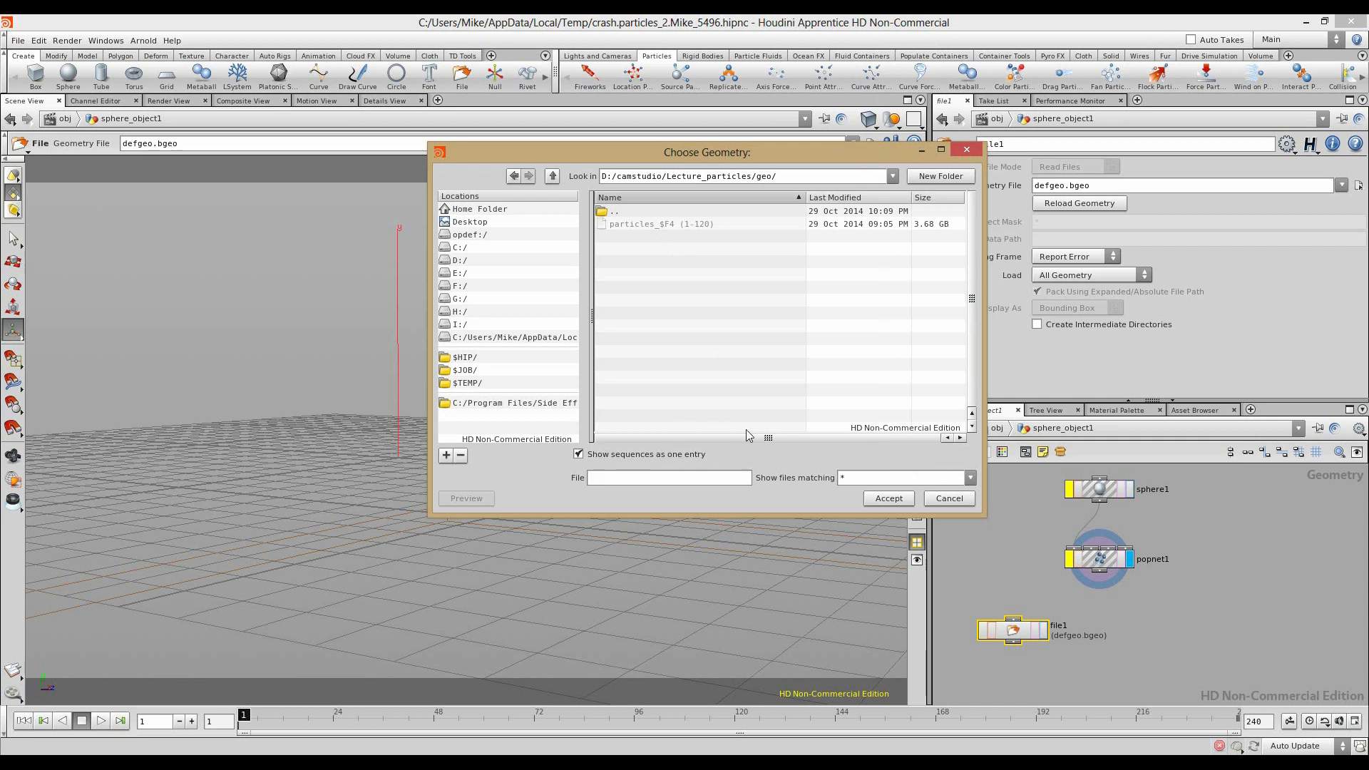
click(950, 498)
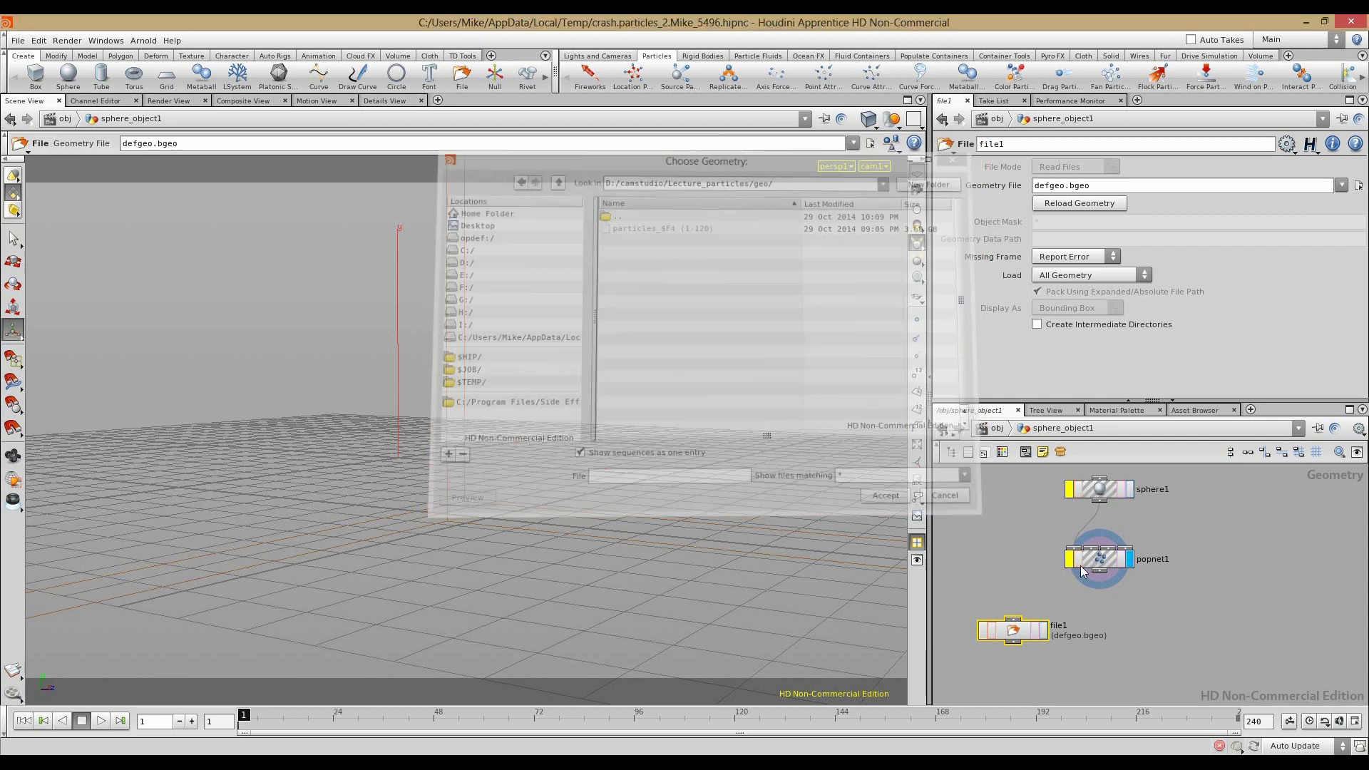
Step: Turn off the bypass on sphere1 and popnet1, and connect popnet1 to file1 with file1 displayed
click(1087, 490)
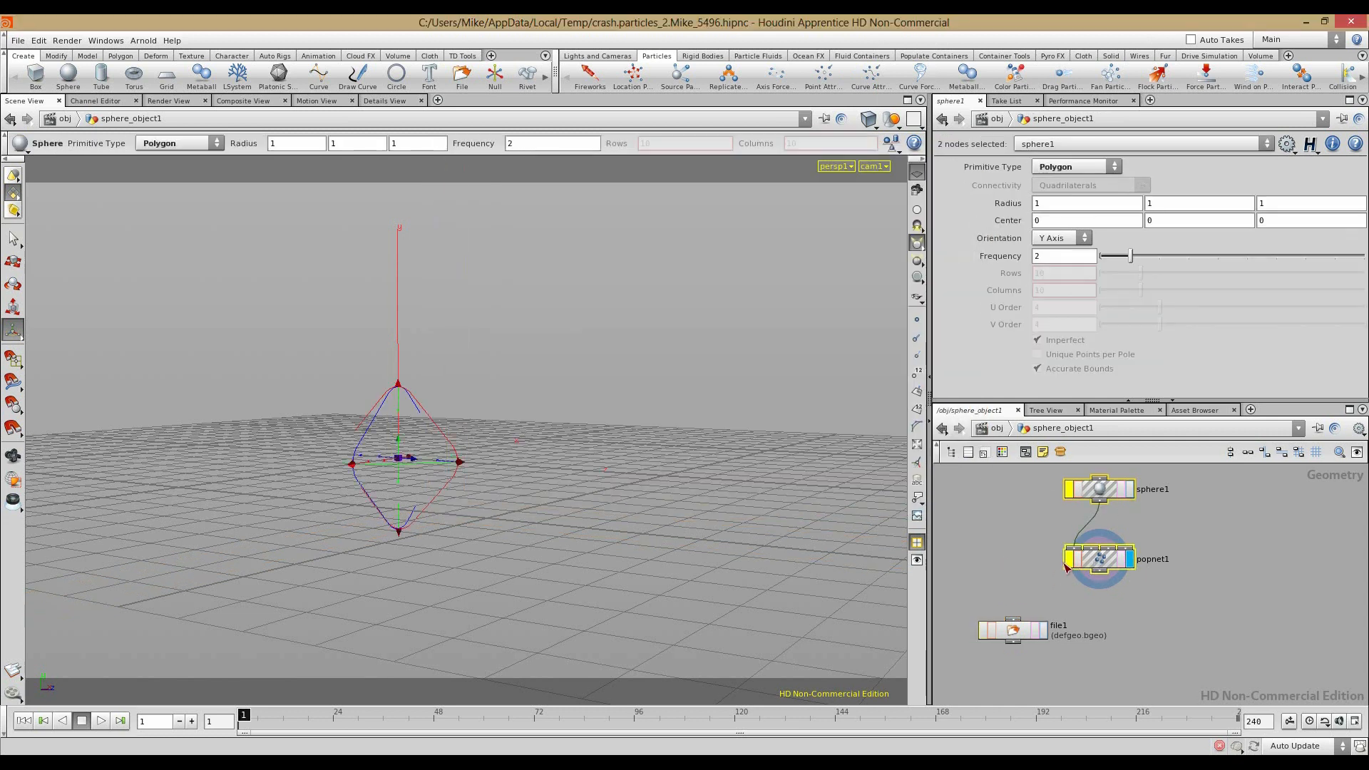
click(1069, 491)
drag(1100, 572, 1014, 618)
click(1043, 631)
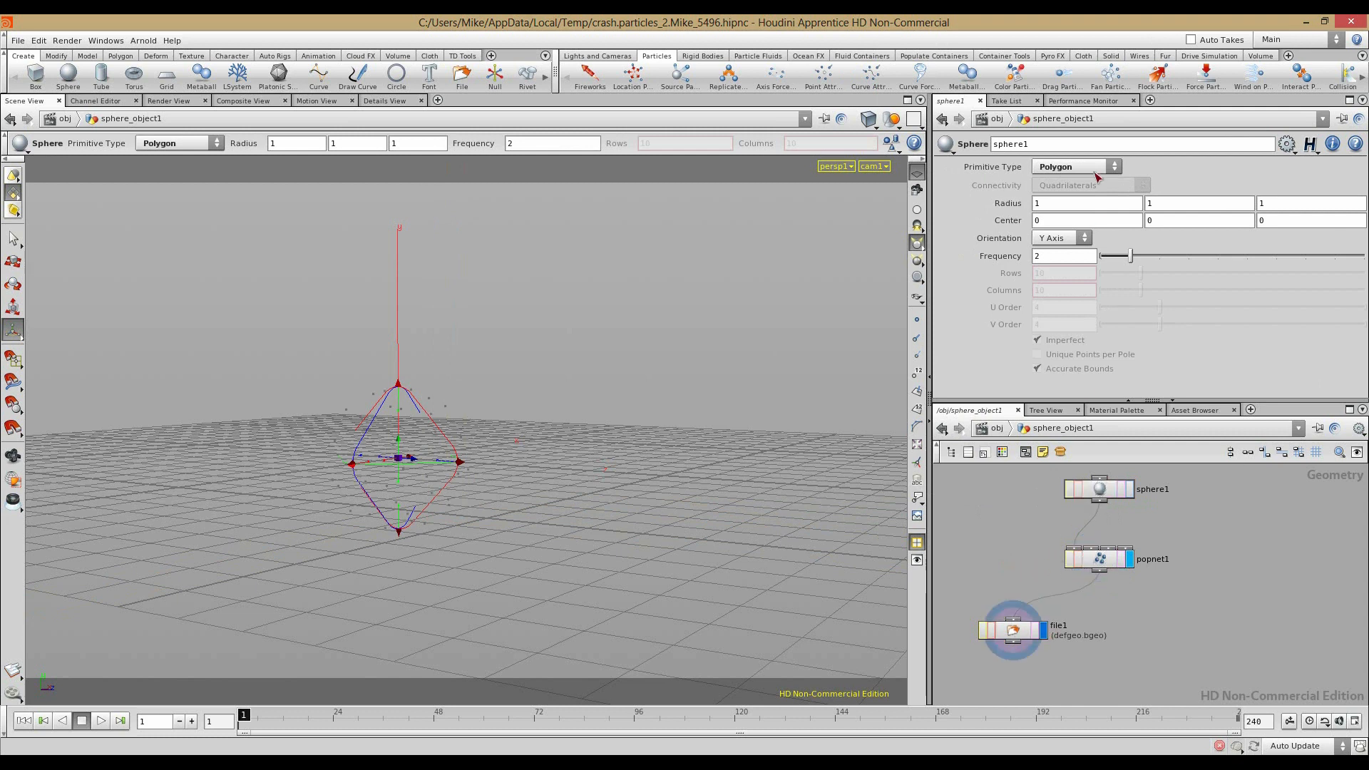
Step: Load the particles_$F4 sequence into file1 and trim its path to D:/camstudio/Lecture_particles/geo/particles_$F4/
click(1014, 631)
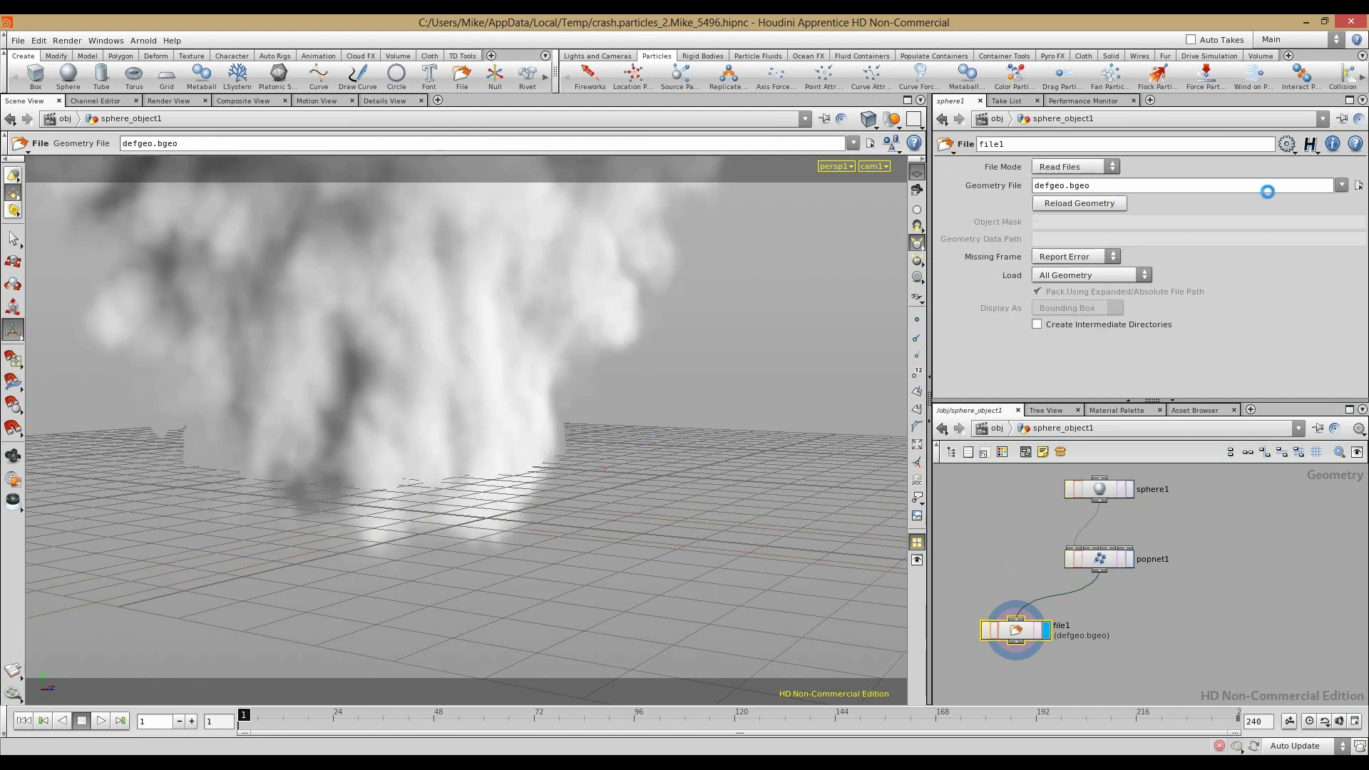
click(1358, 185)
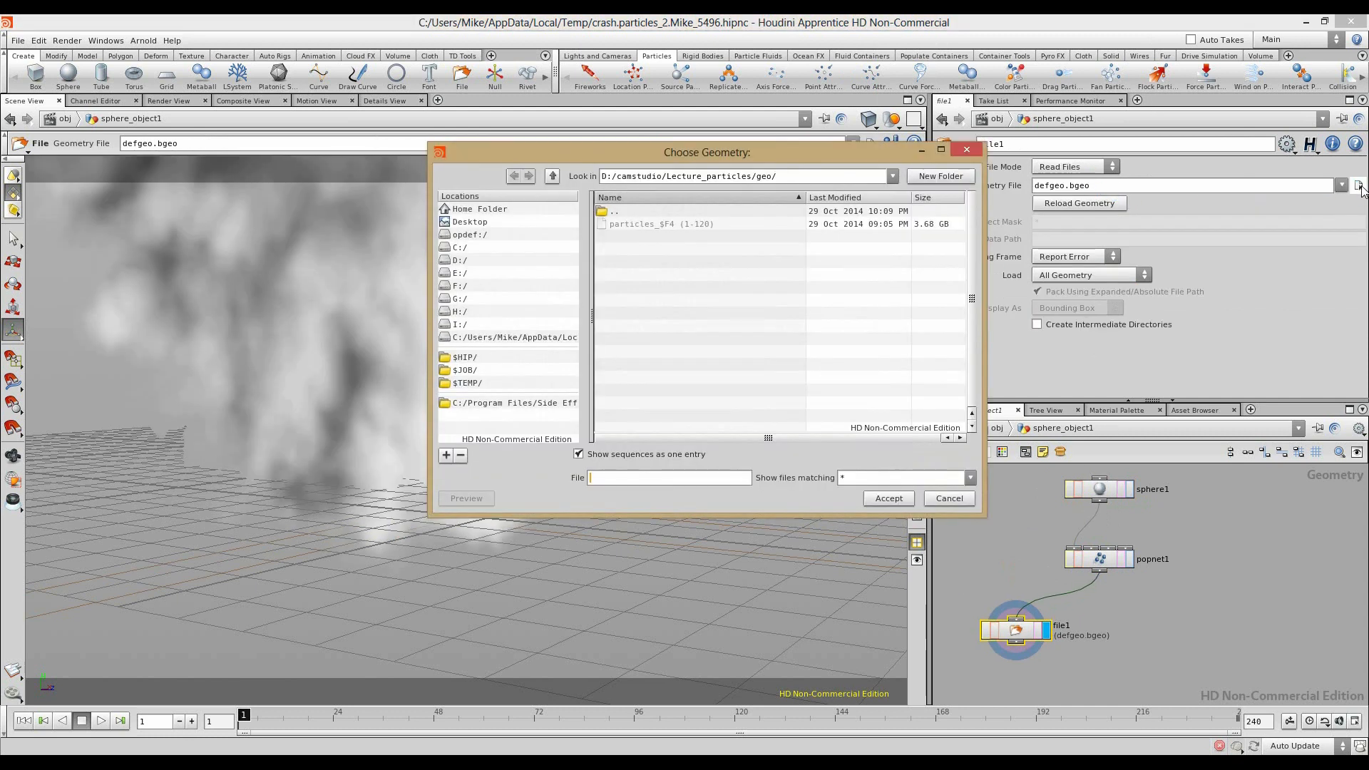
double_click(663, 225)
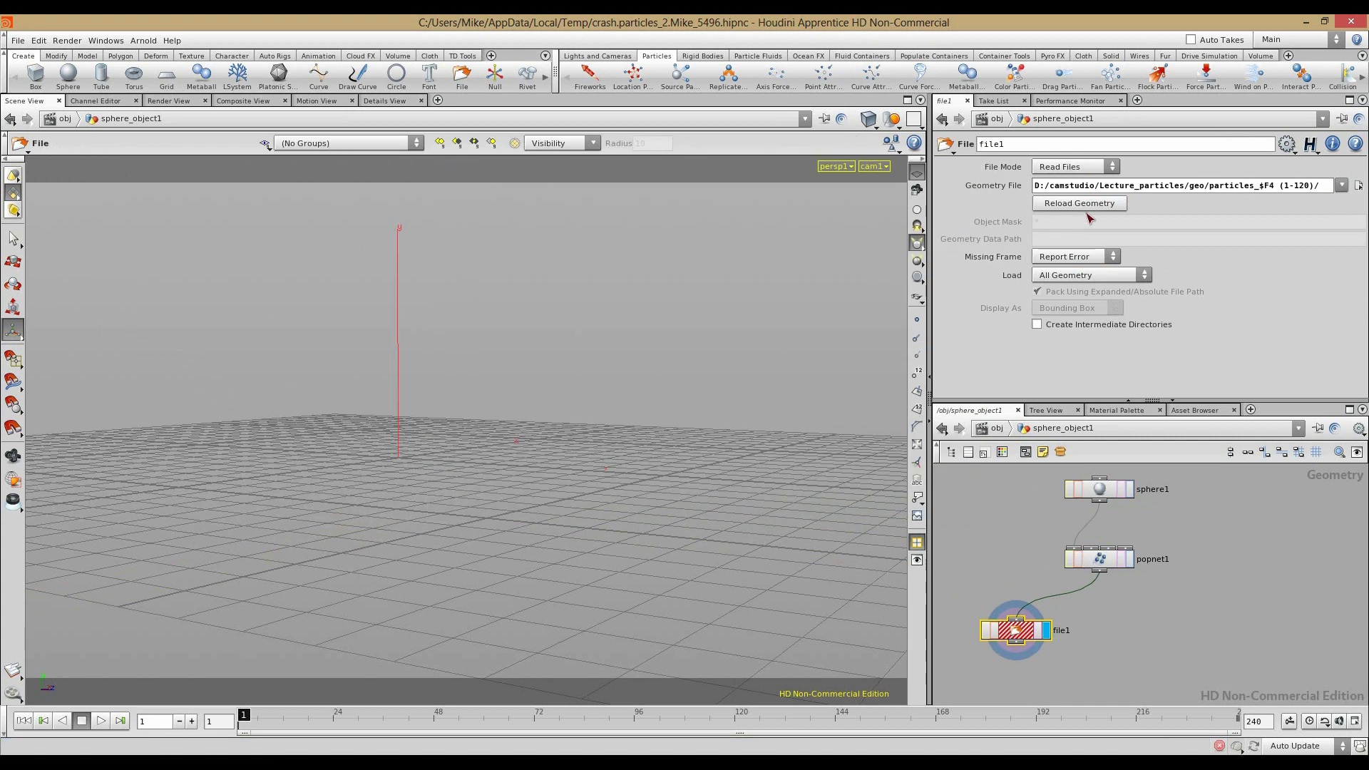
drag(1282, 187, 1314, 187)
text(/)
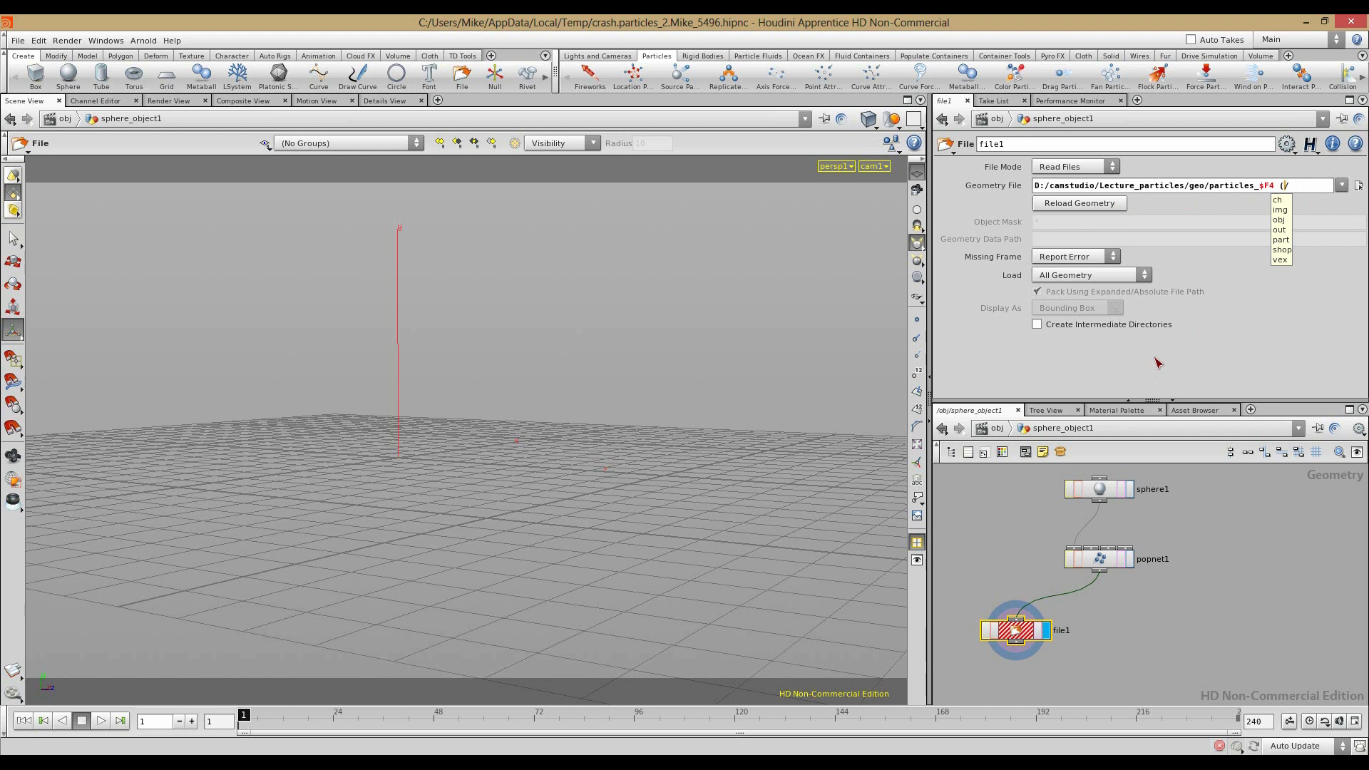
key(BackSpace)
key(BackSpace)
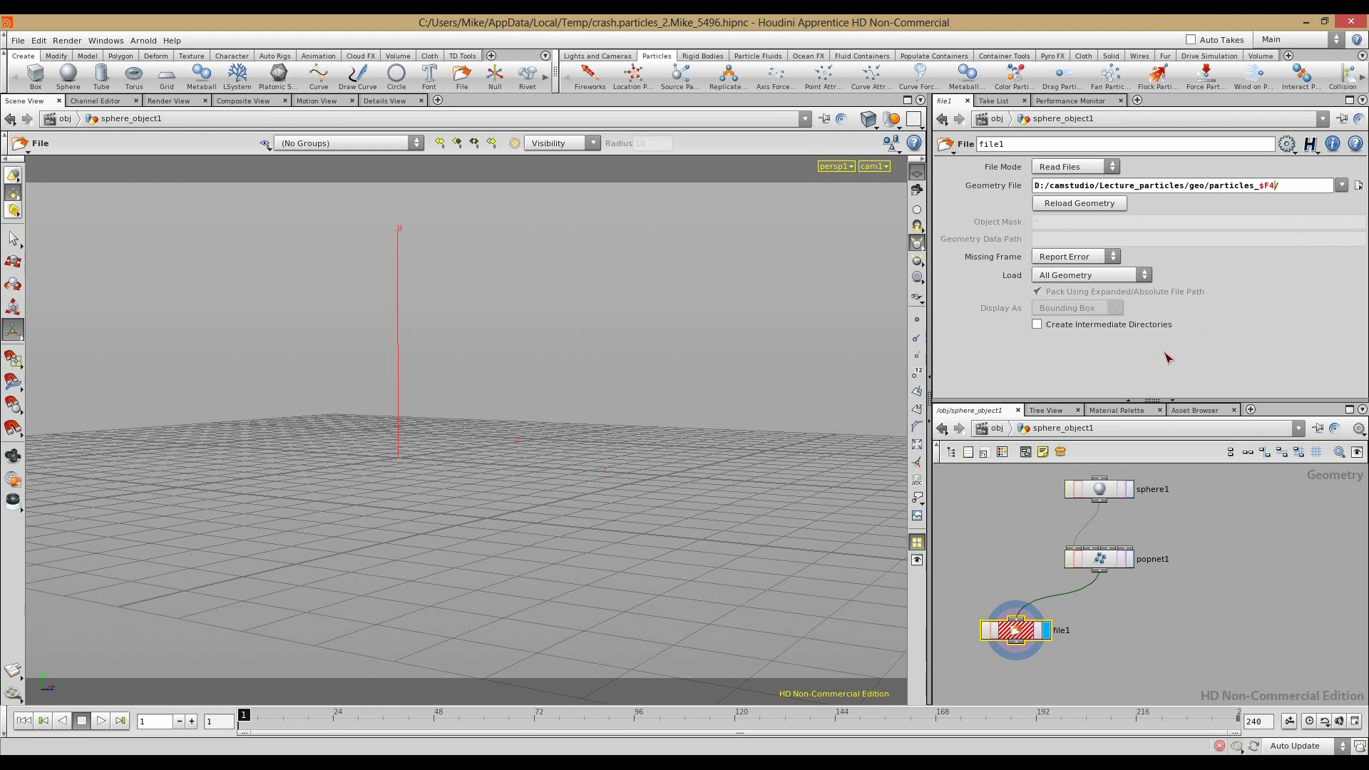
Step: Disconnect file1 from popnet1 and connect popnet1 to a new ROP Output Driver node
right_click(1066, 594)
click(1074, 613)
key(Tab)
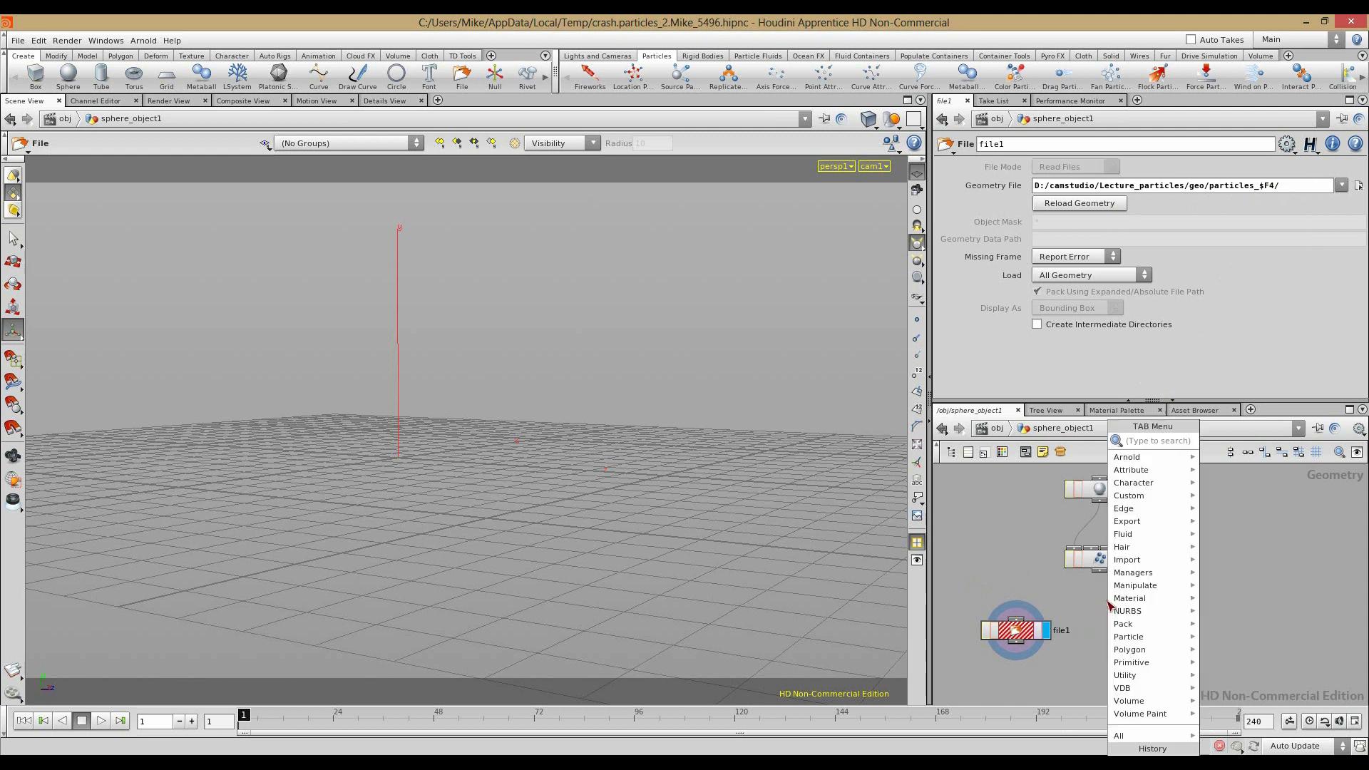
text(re)
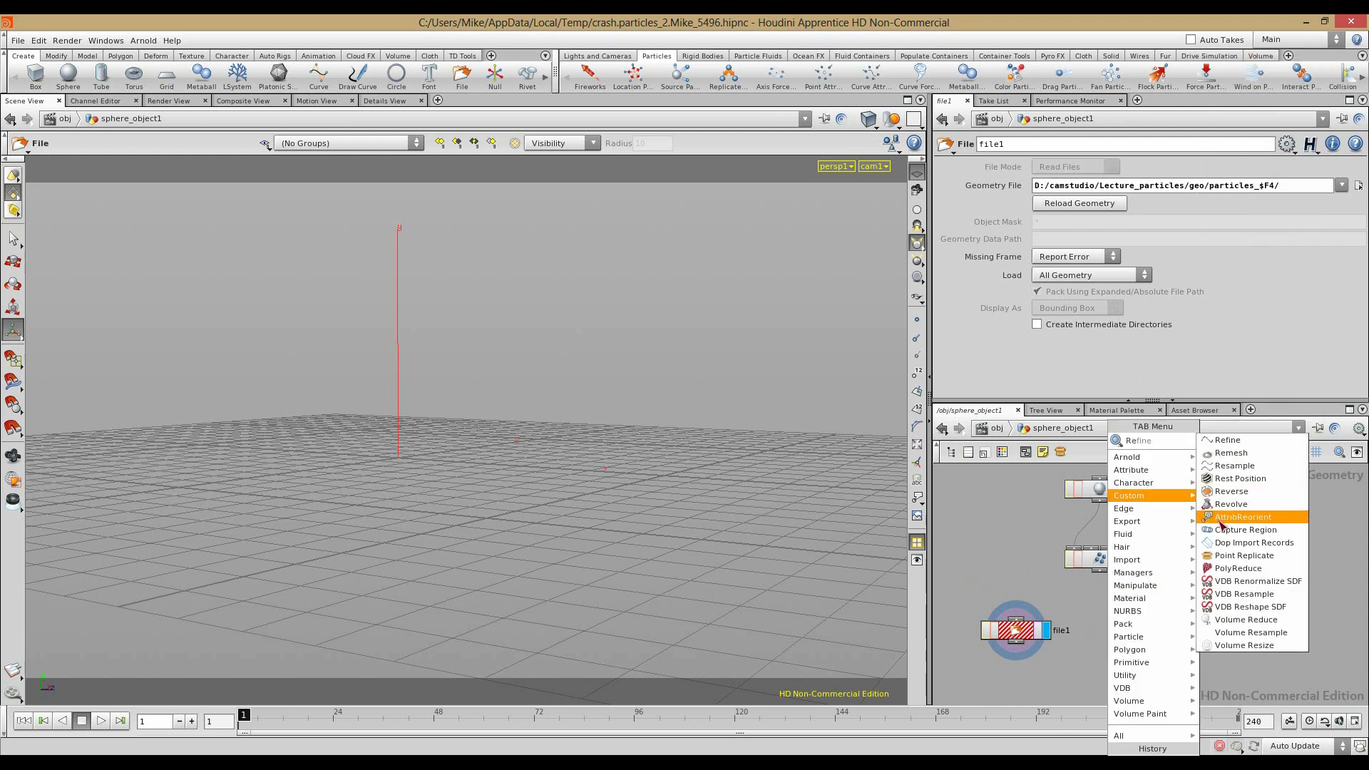
key(BackSpace)
key(BackSpace)
key(Tab)
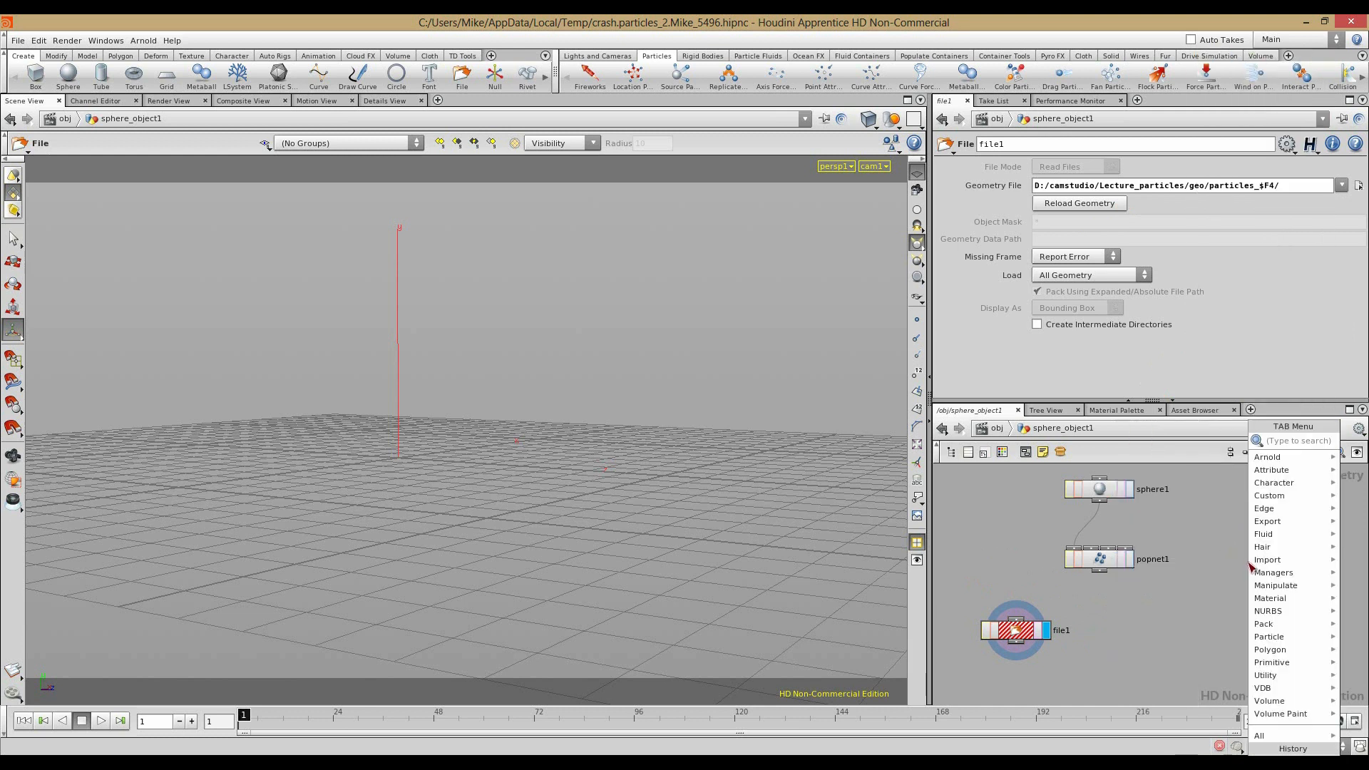
text(rop)
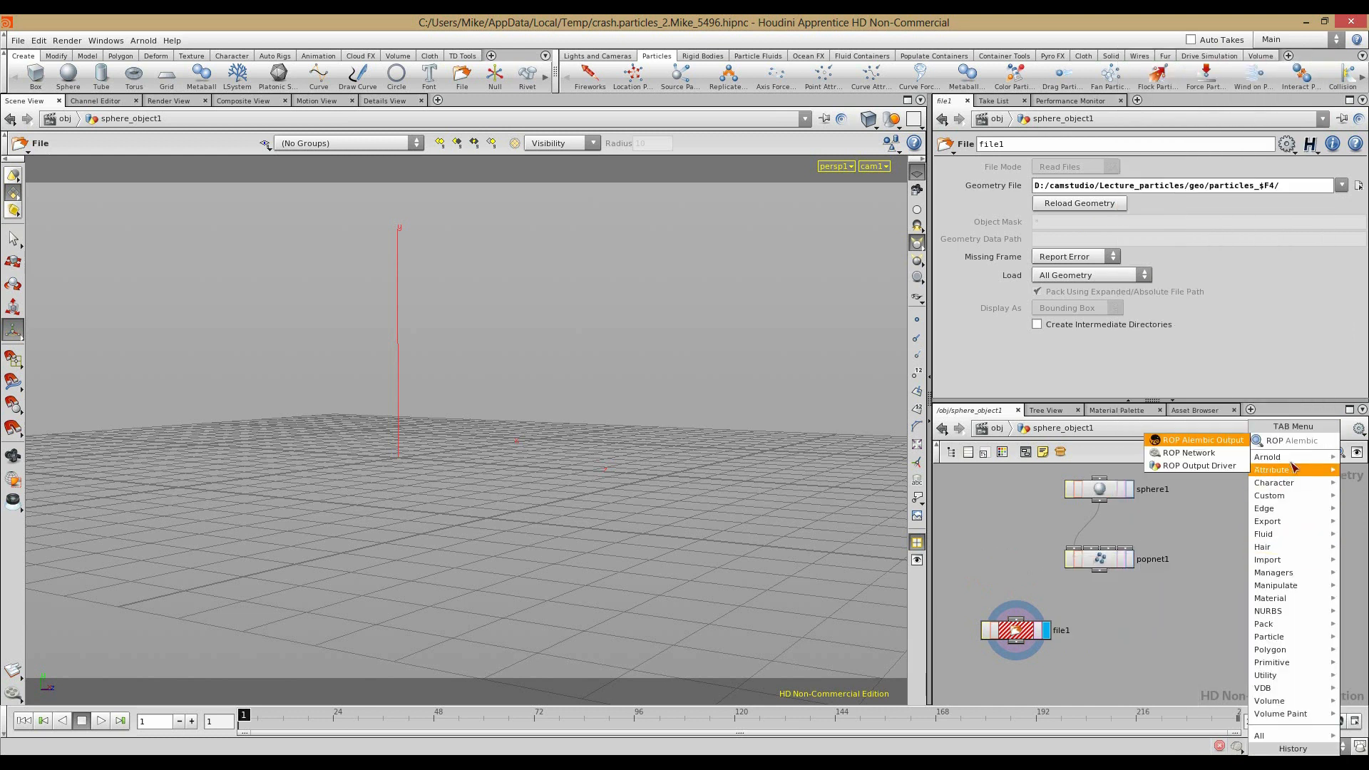
click(1203, 469)
click(1164, 600)
drag(1098, 571, 1162, 600)
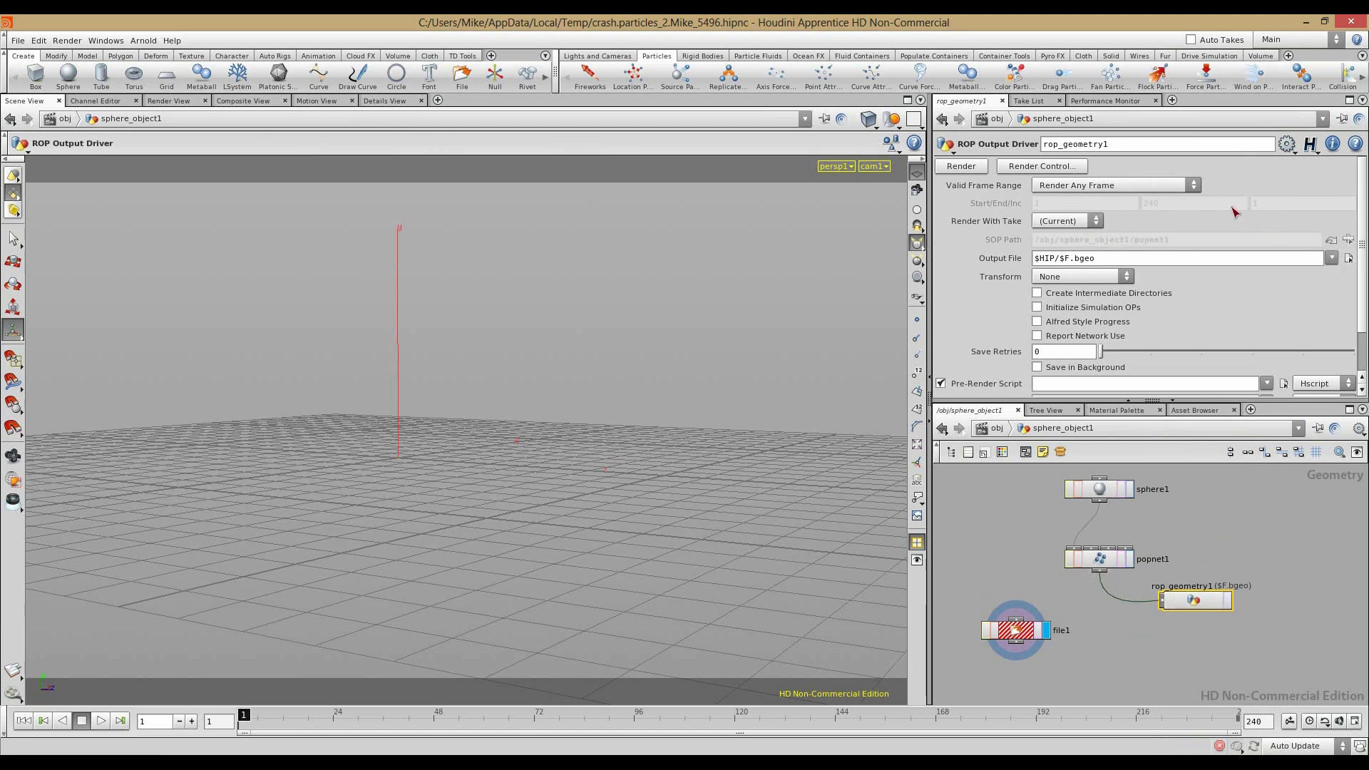
Step: Set rop_geometry1 to Render Frame Range with an end frame of 100
click(1112, 186)
click(1089, 203)
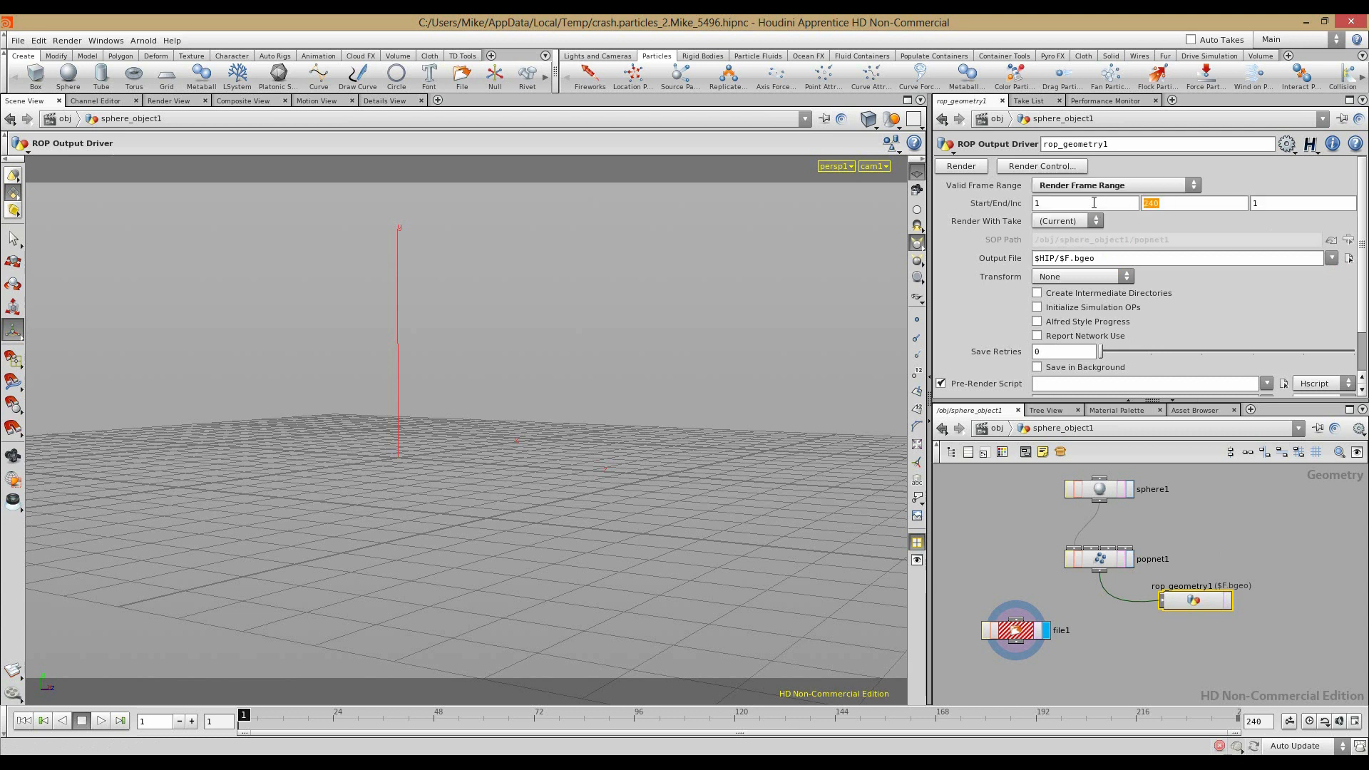
text(100)
click(1185, 258)
click(1348, 260)
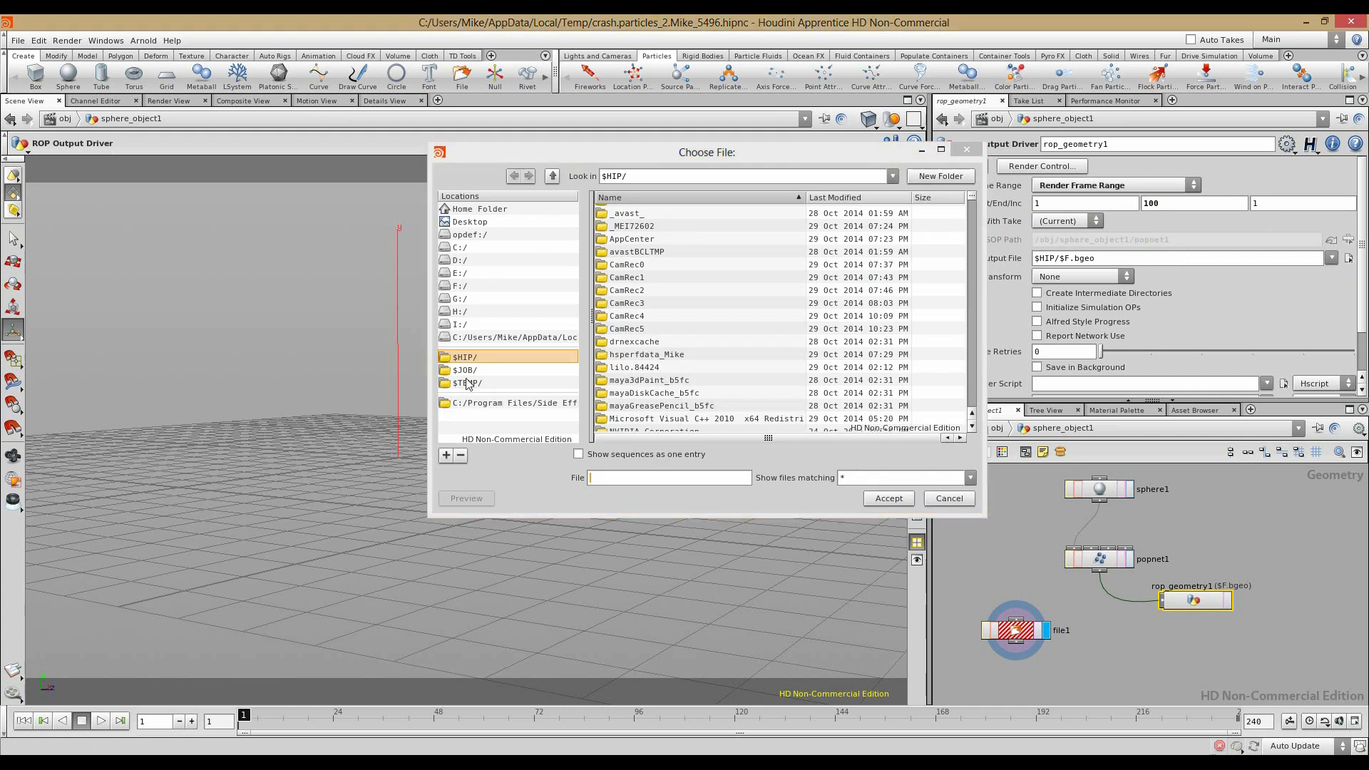
click(950, 498)
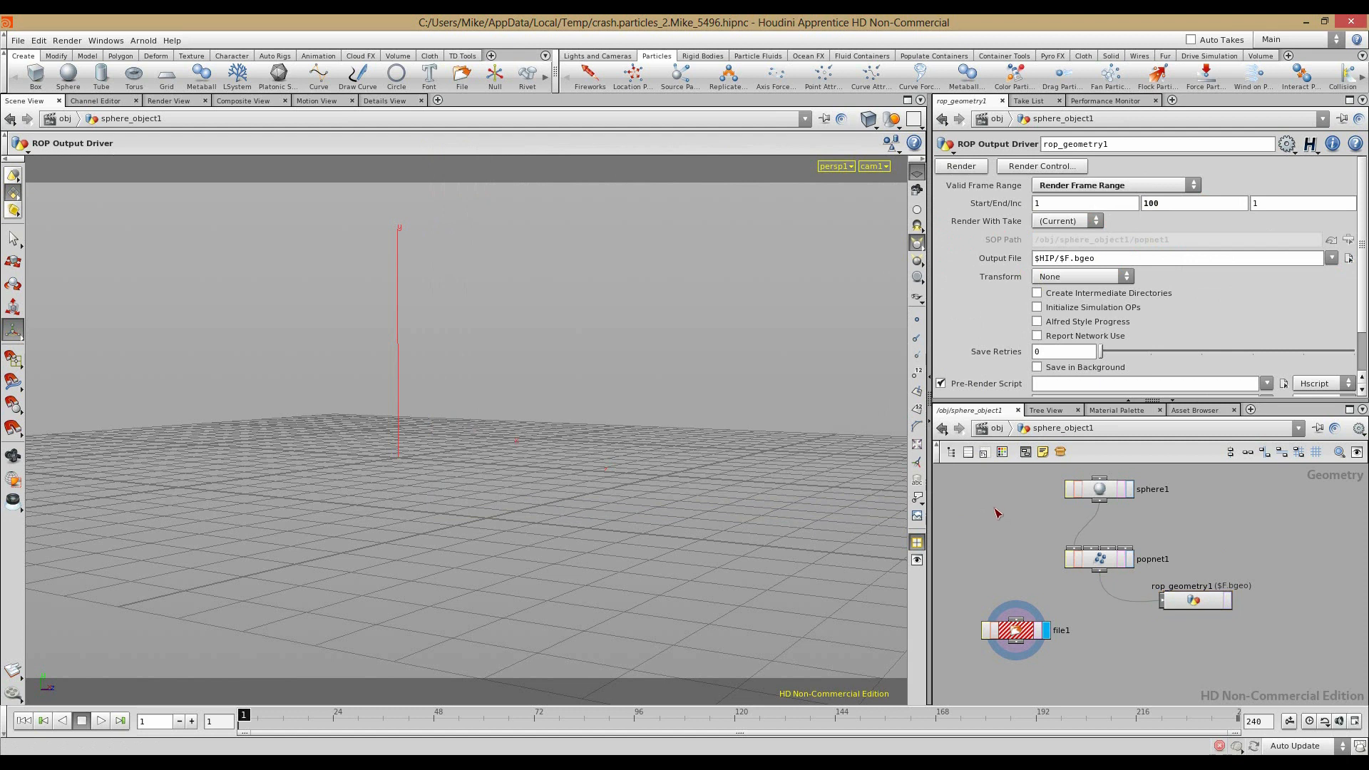
Step: Save the scene as D:/camstudio/Lecture_particles/particles_2.hipnc, overwriting the existing file
click(17, 40)
click(32, 116)
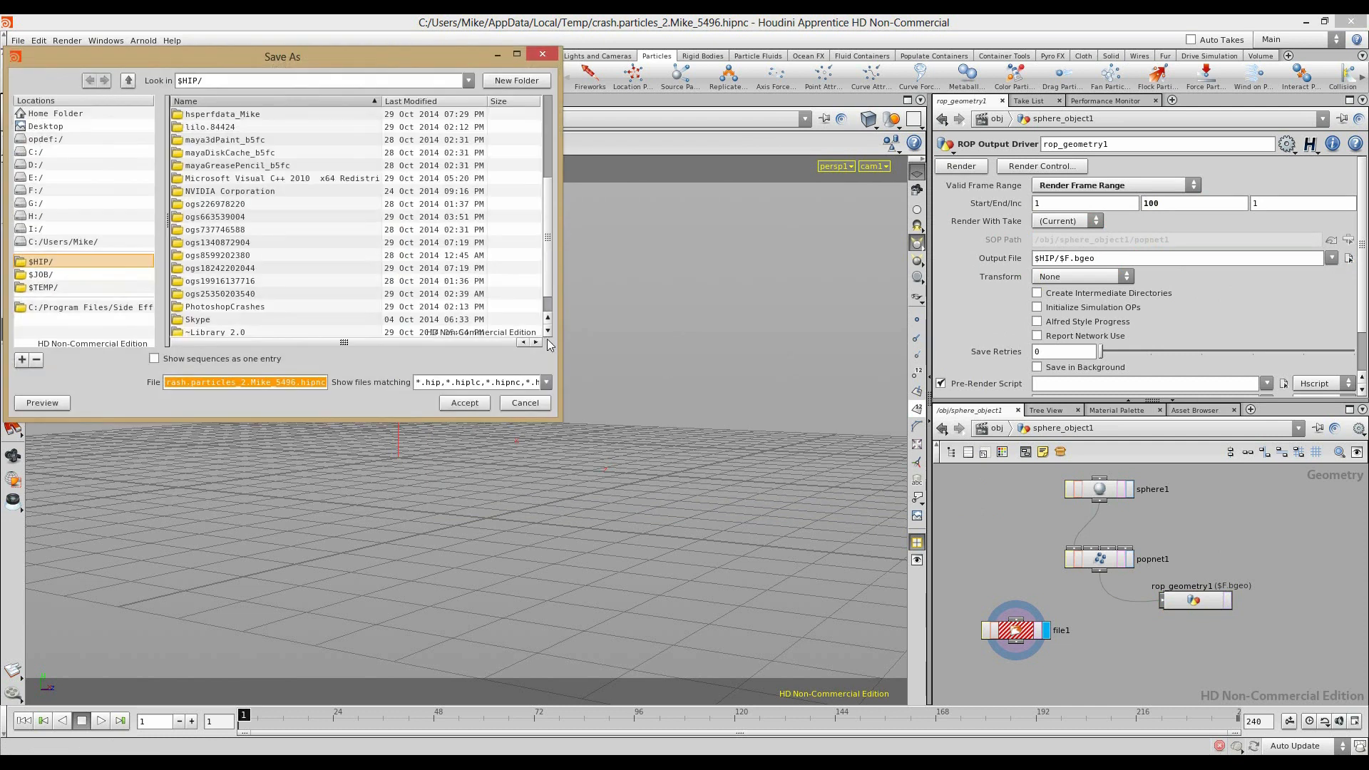
click(34, 164)
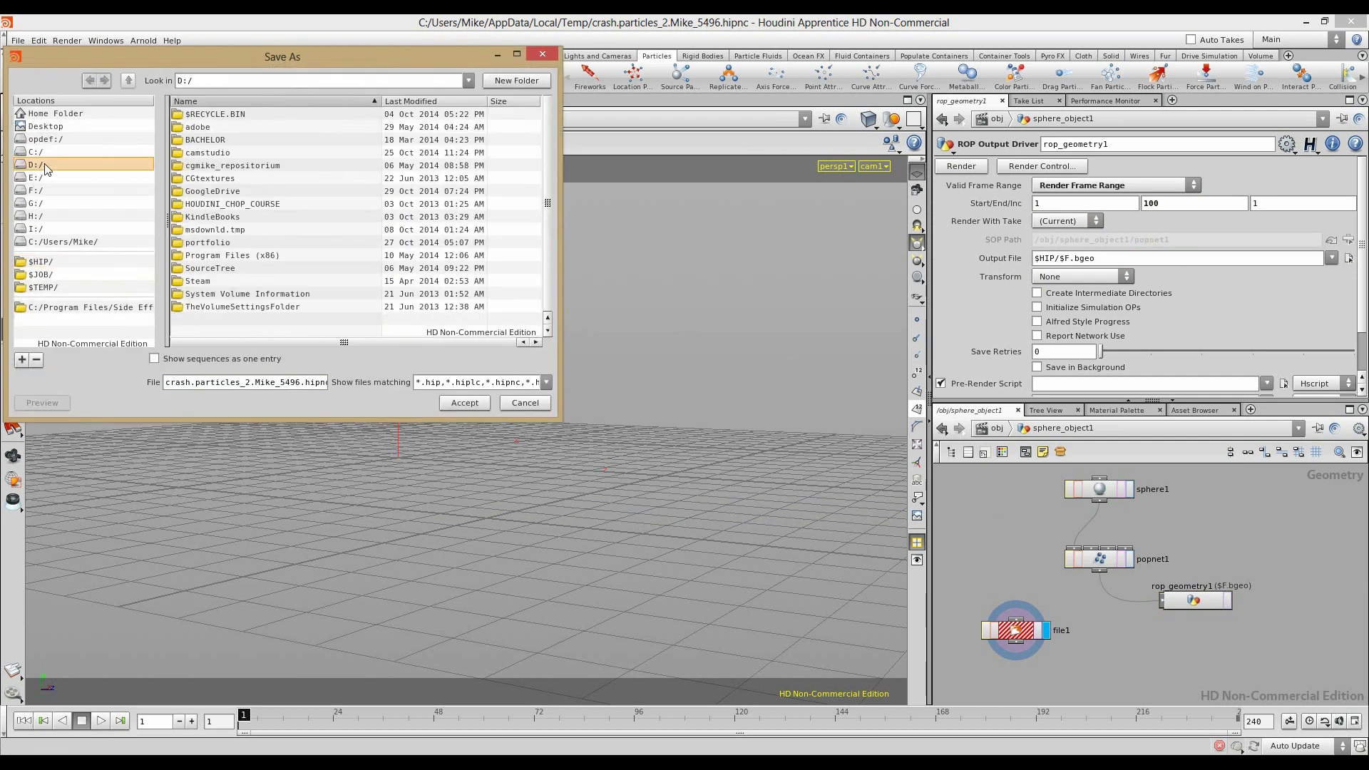
double_click(209, 156)
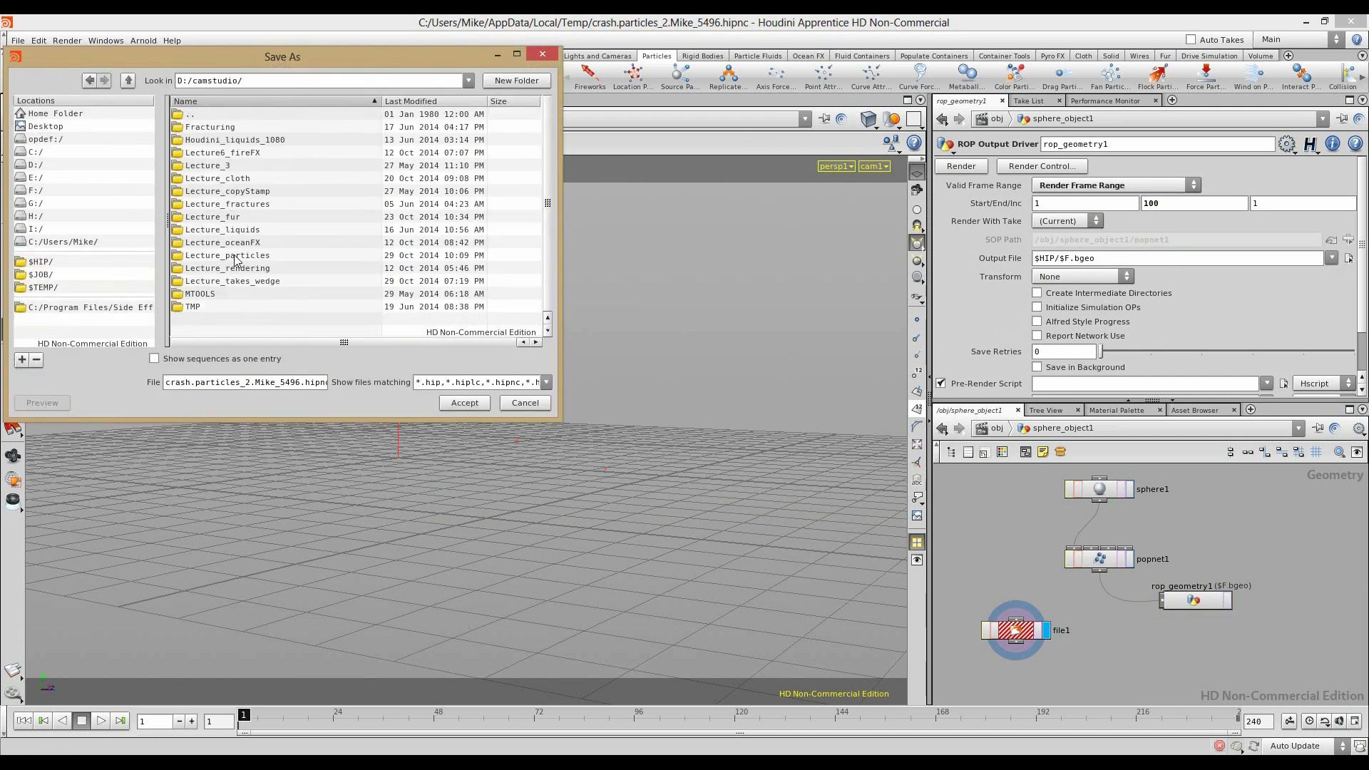
double_click(234, 257)
click(200, 168)
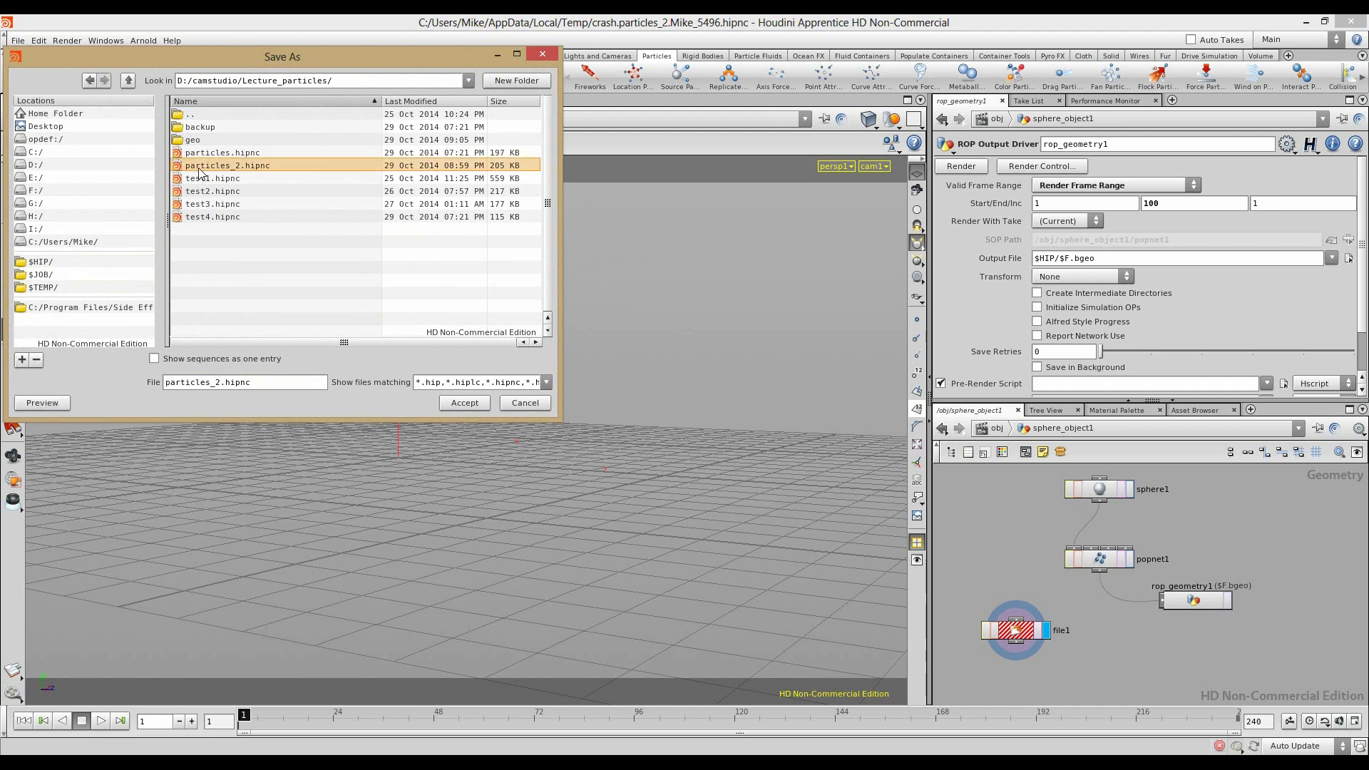
click(475, 402)
click(488, 436)
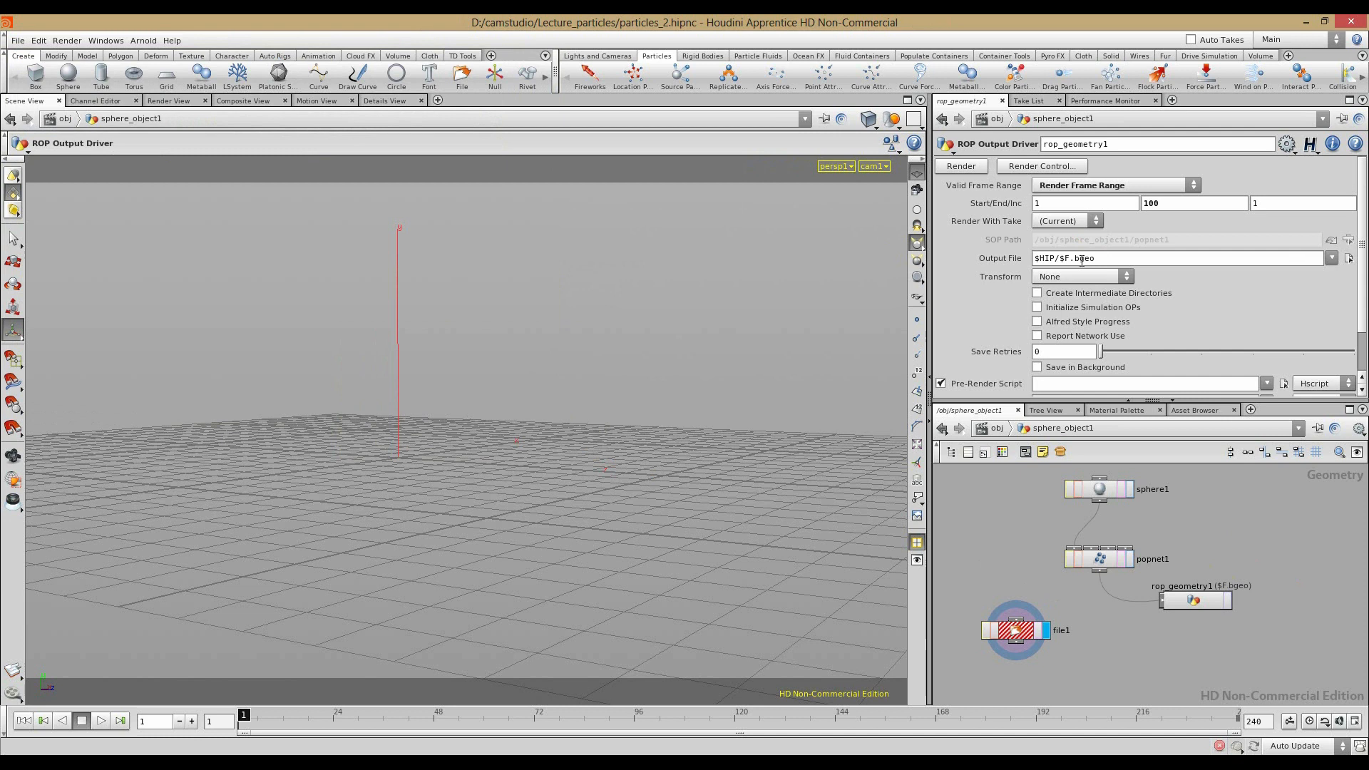
Step: Render the geometry sequence from rop_geometry1, and bypass sphere1 and popnet1
click(961, 170)
drag(1108, 524, 1239, 585)
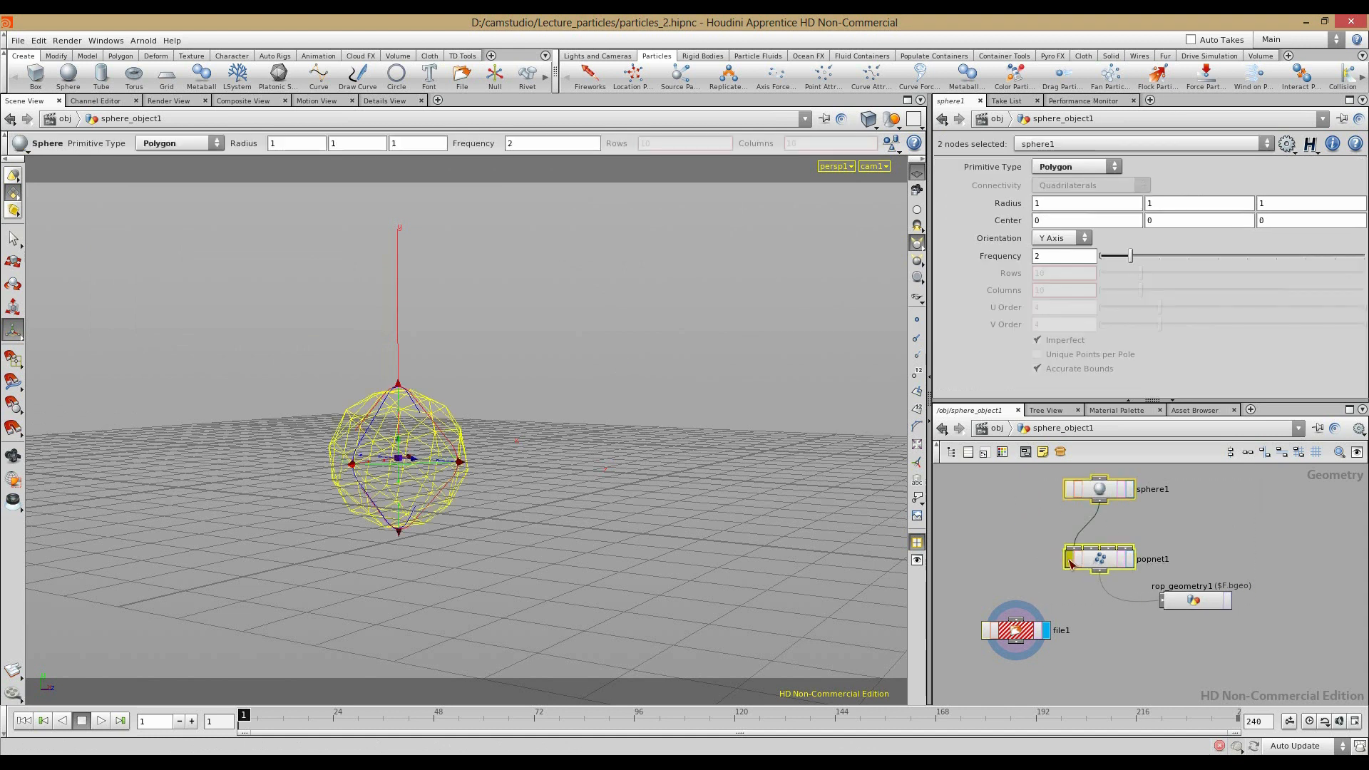
click(1069, 559)
click(1016, 630)
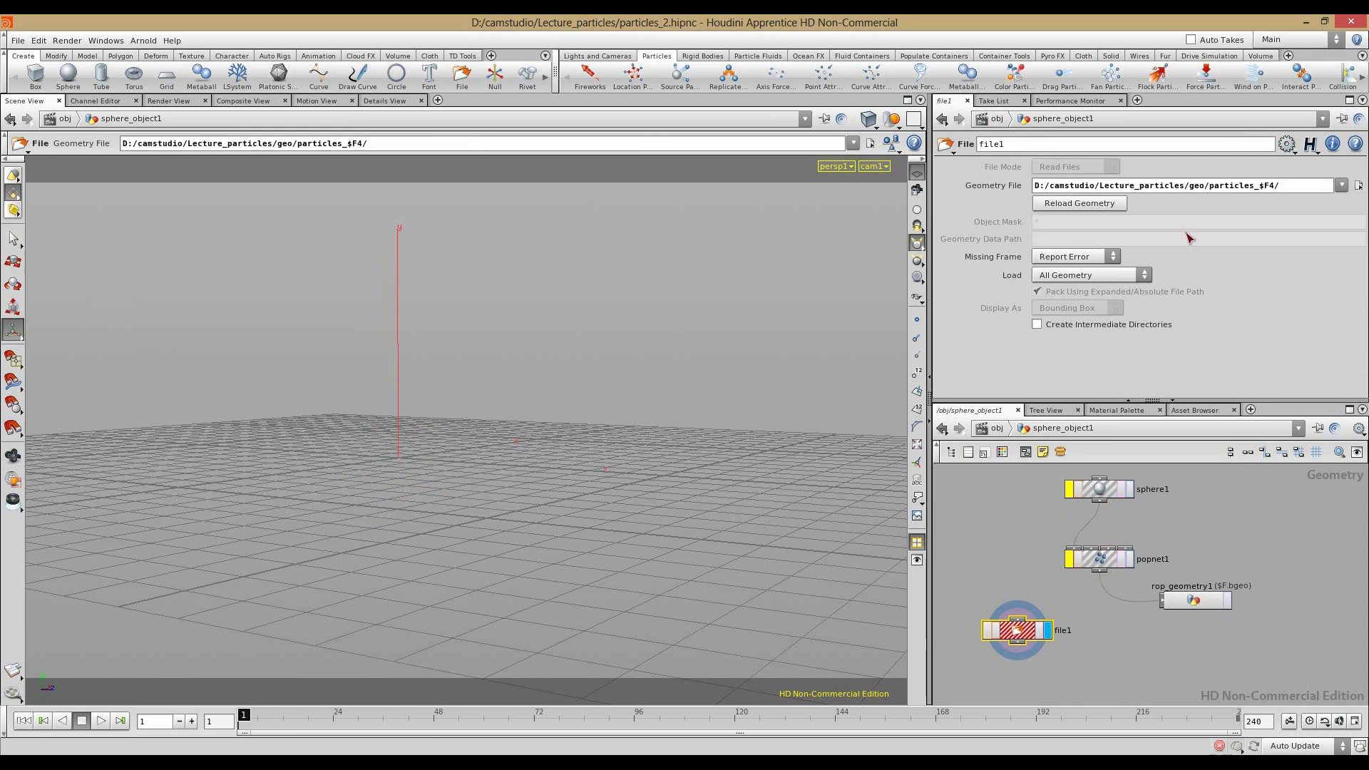
click(1359, 186)
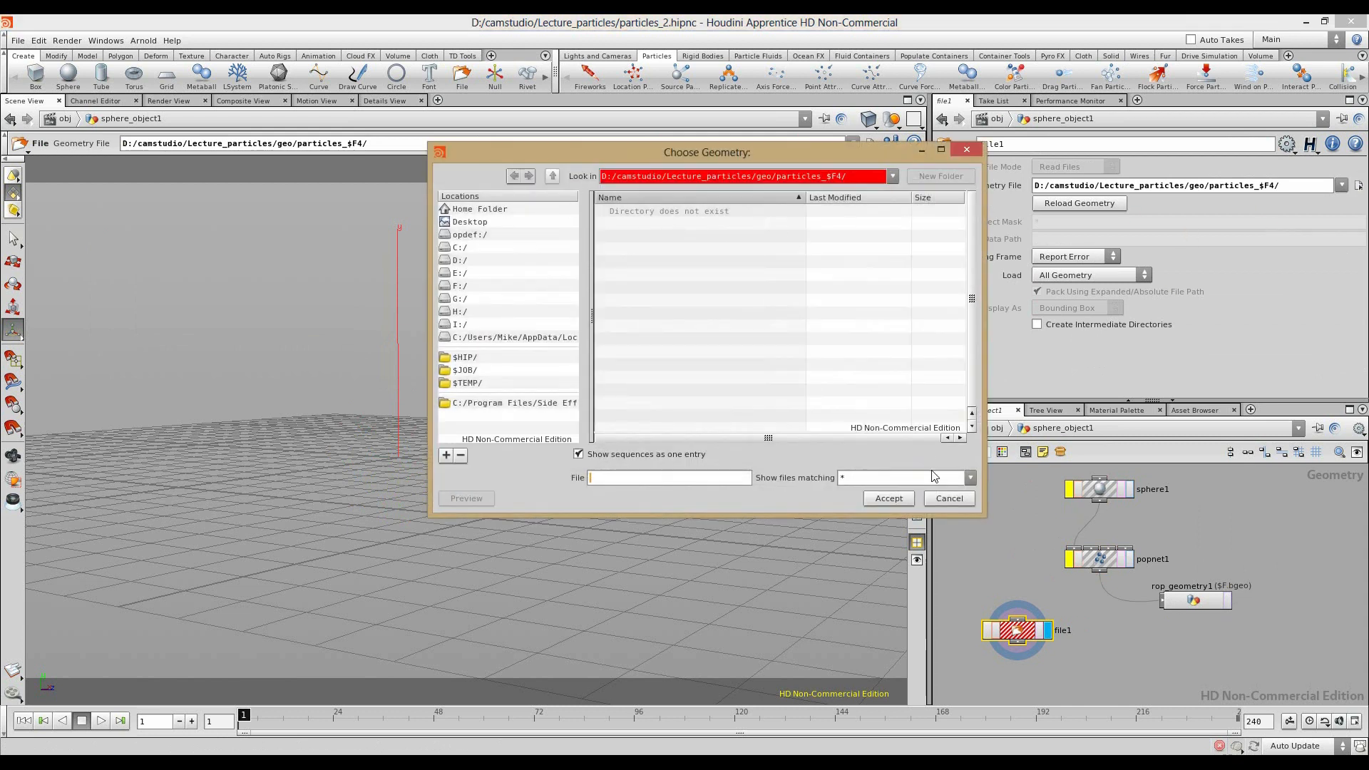
click(949, 498)
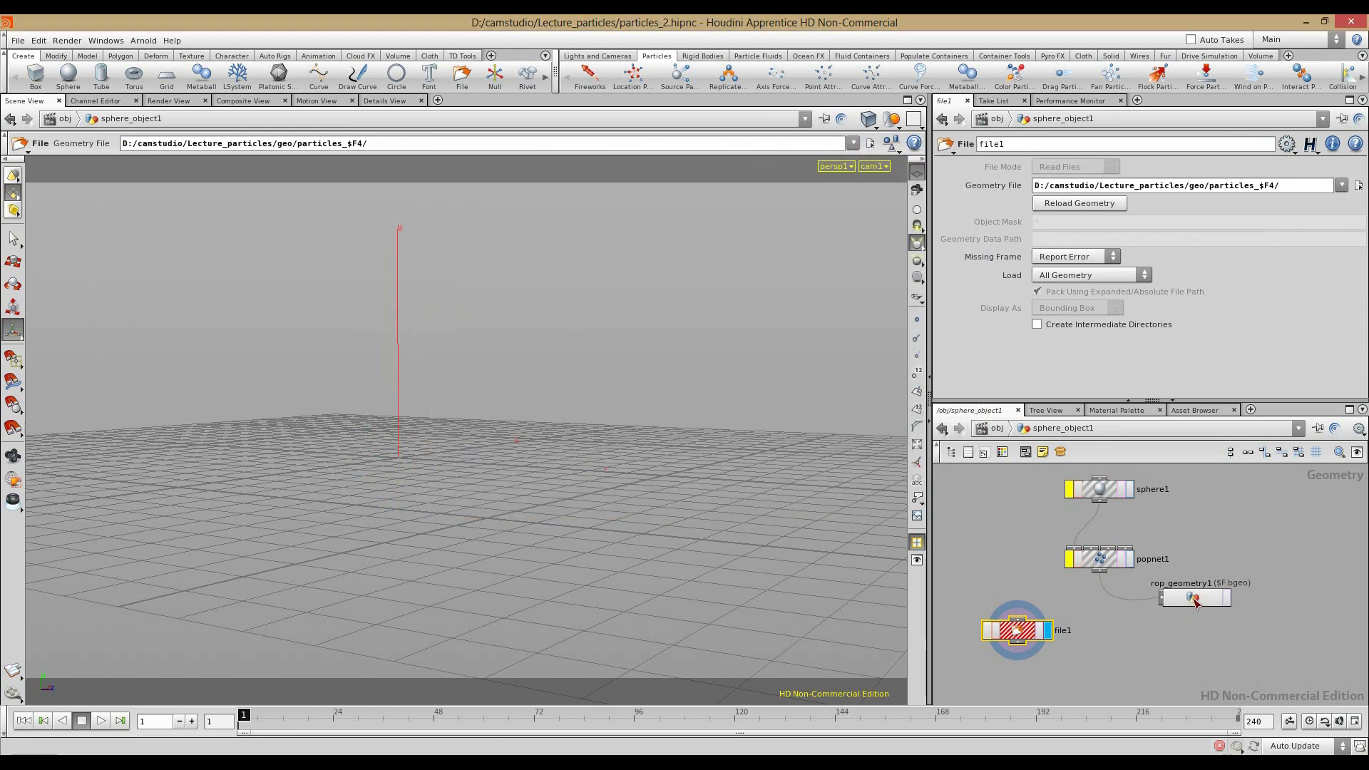
Step: Copy rop_geometry1's output path $HIP/$F.bgeo into file1 as its geometry file
click(1194, 599)
drag(1128, 258, 879, 269)
key(ctrl+c)
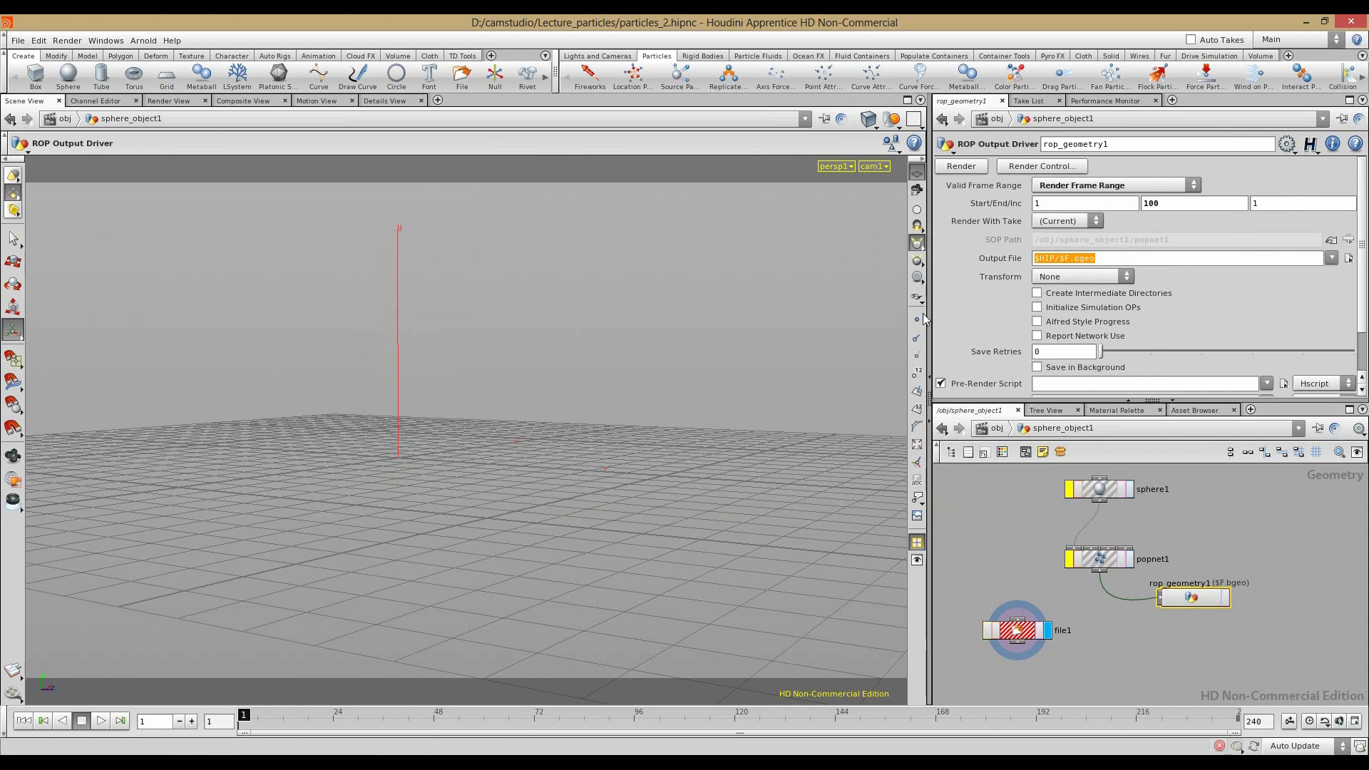
click(1022, 641)
triple_click(1232, 187)
key(ctrl+v)
key(Return)
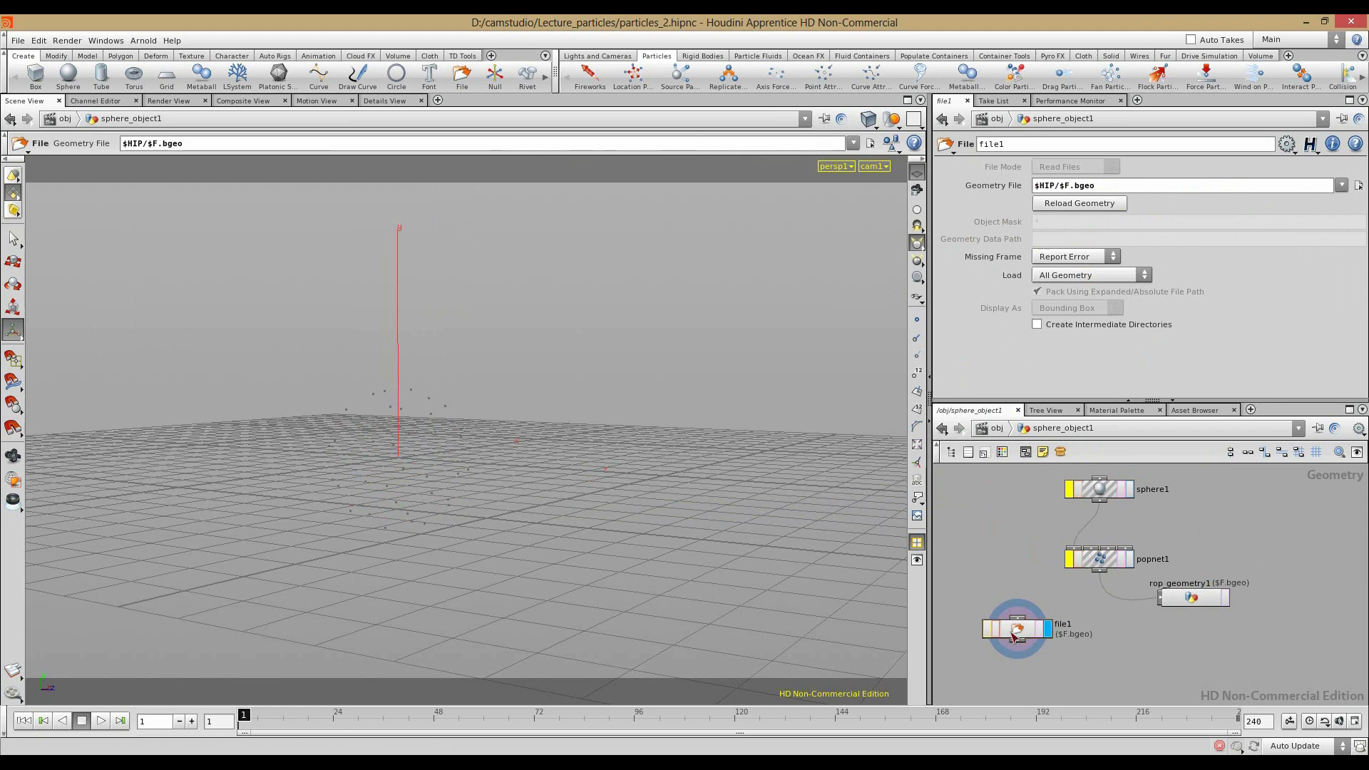
Step: Move the timeline to frame 56 and render the cached particles with mantra1
drag(257, 726, 467, 725)
click(1026, 664)
middle_drag(1004, 563, 1012, 520)
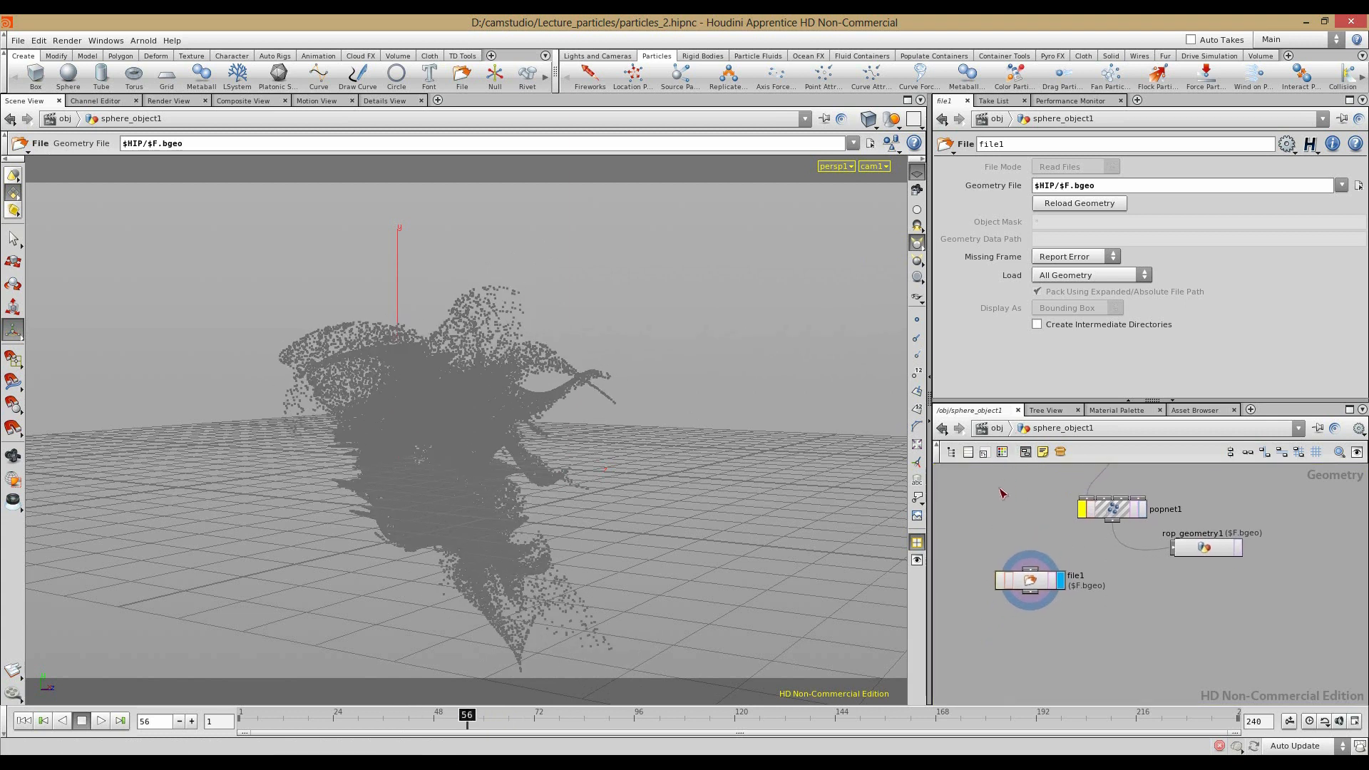
click(181, 102)
click(38, 120)
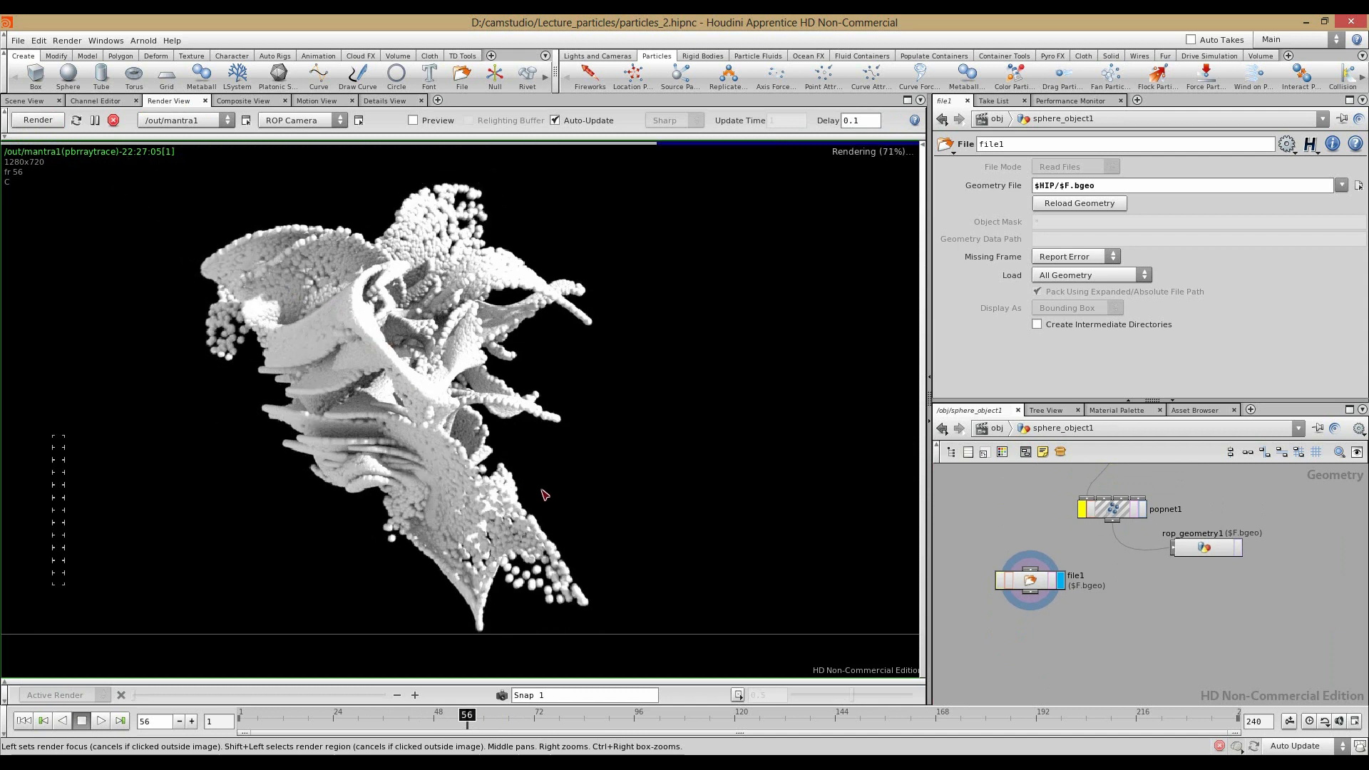
Step: Examine the particle type, size and blur settings of the render1 node inside popnet1
key(Tab)
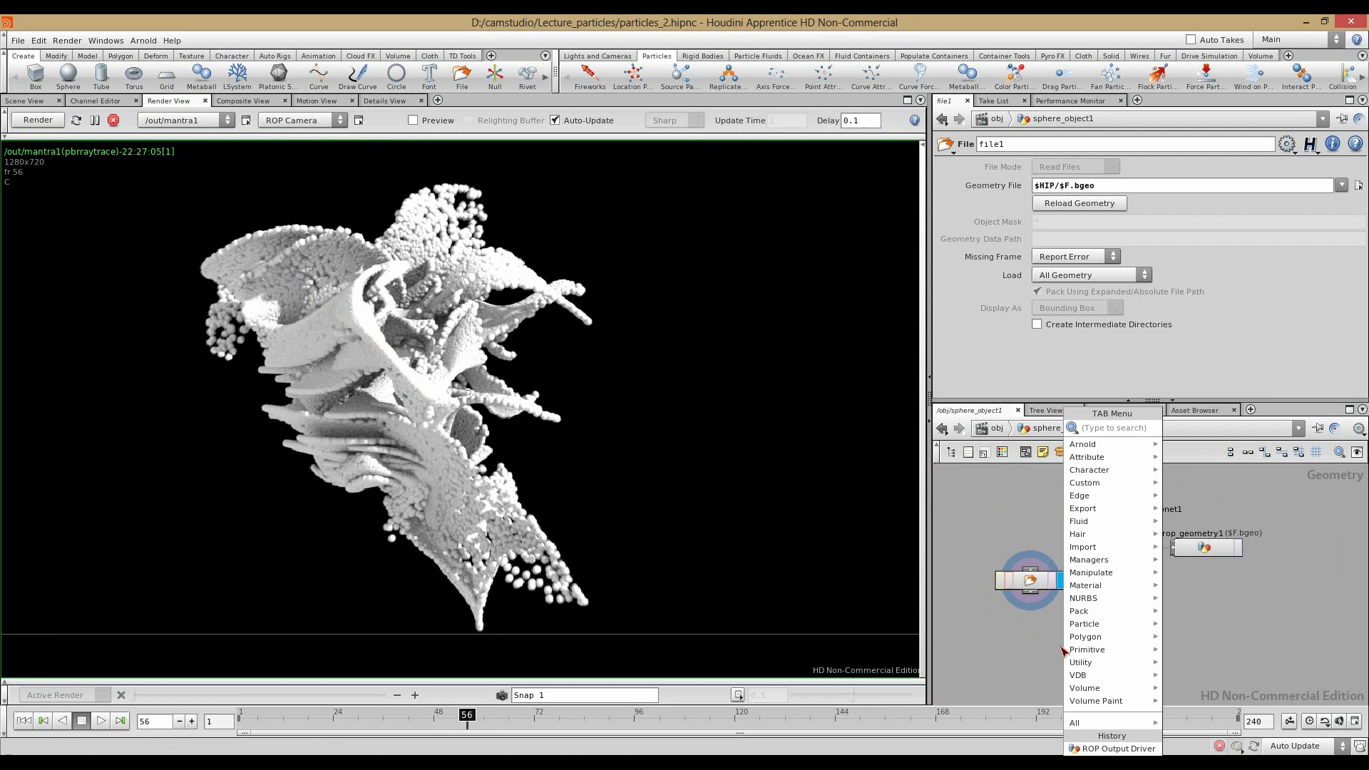
click(1016, 653)
middle_drag(1011, 537, 982, 614)
double_click(1094, 594)
drag(1080, 663, 1085, 663)
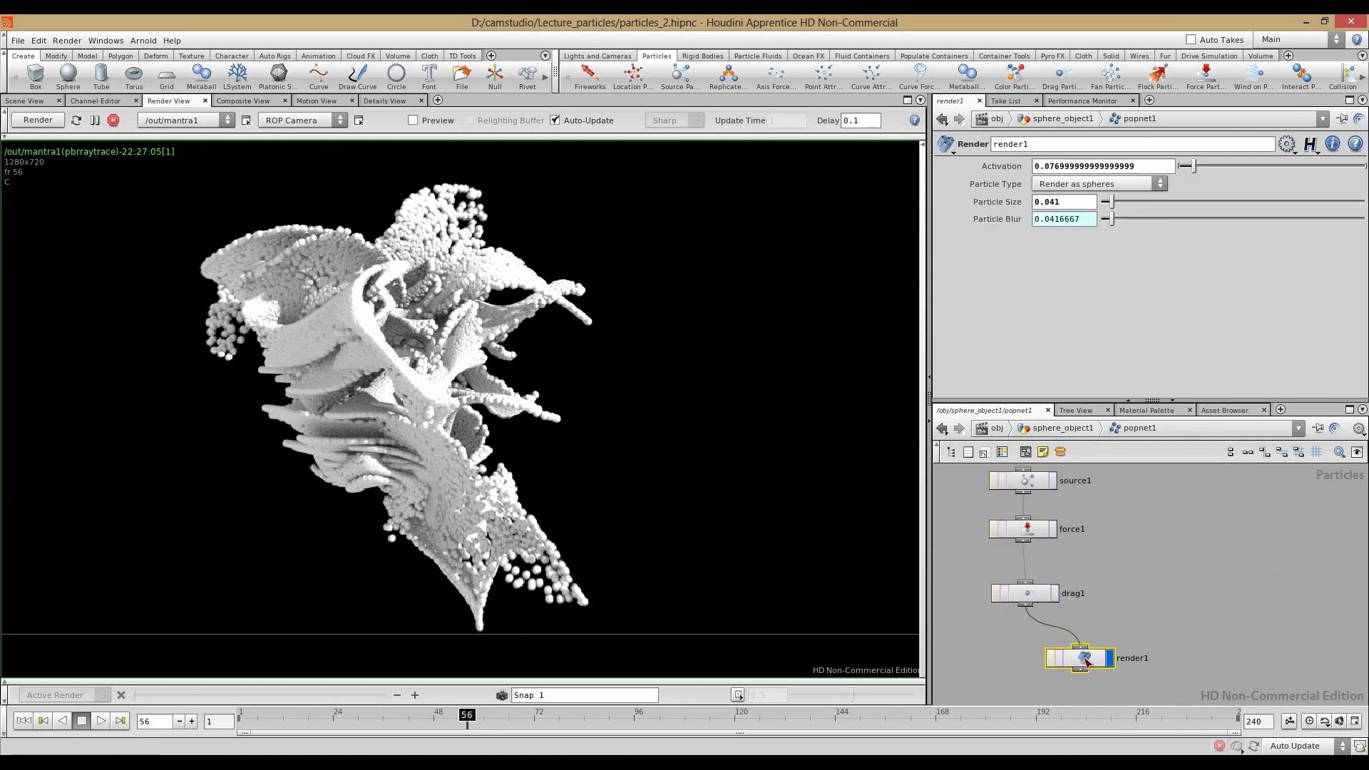
click(1040, 424)
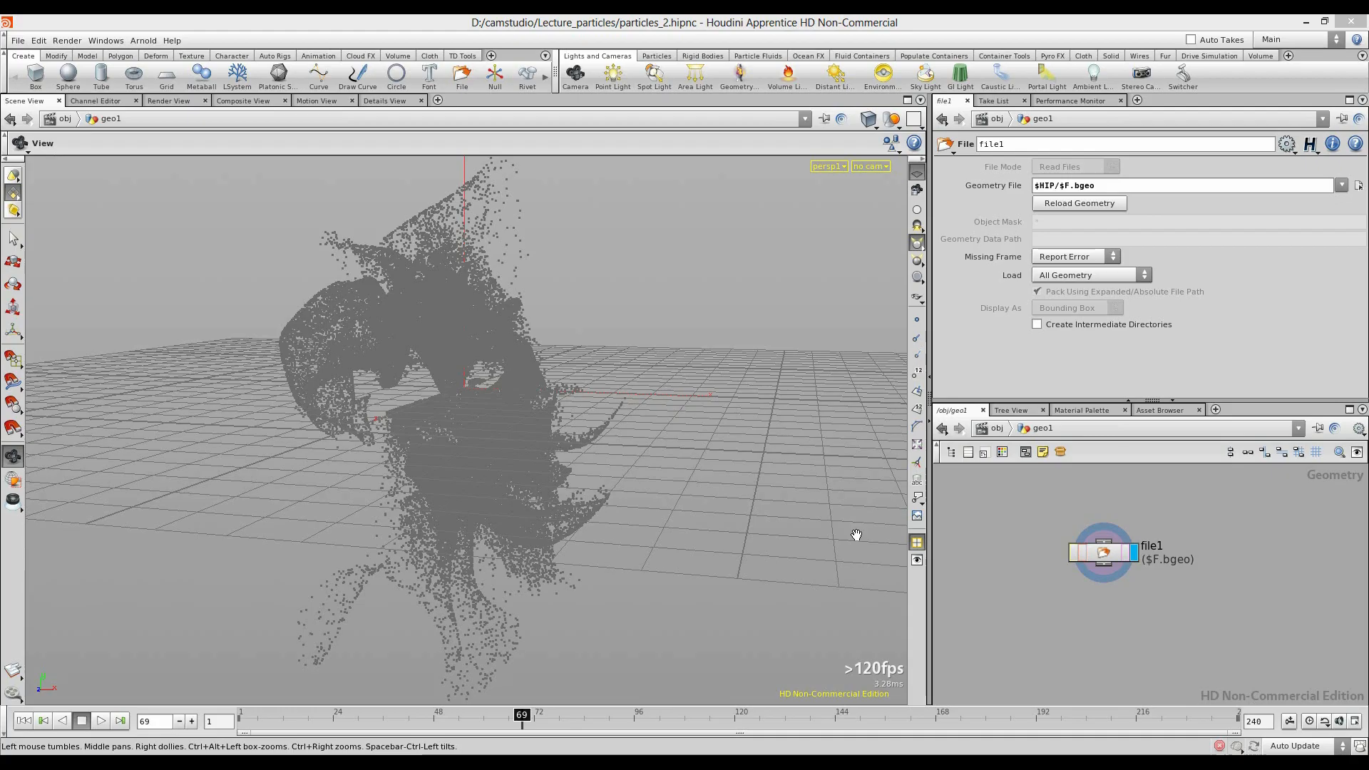
Step: With the timeline at frame 31, add a Primitive node wired below file1 in geo1 and display it
drag(521, 713, 403, 661)
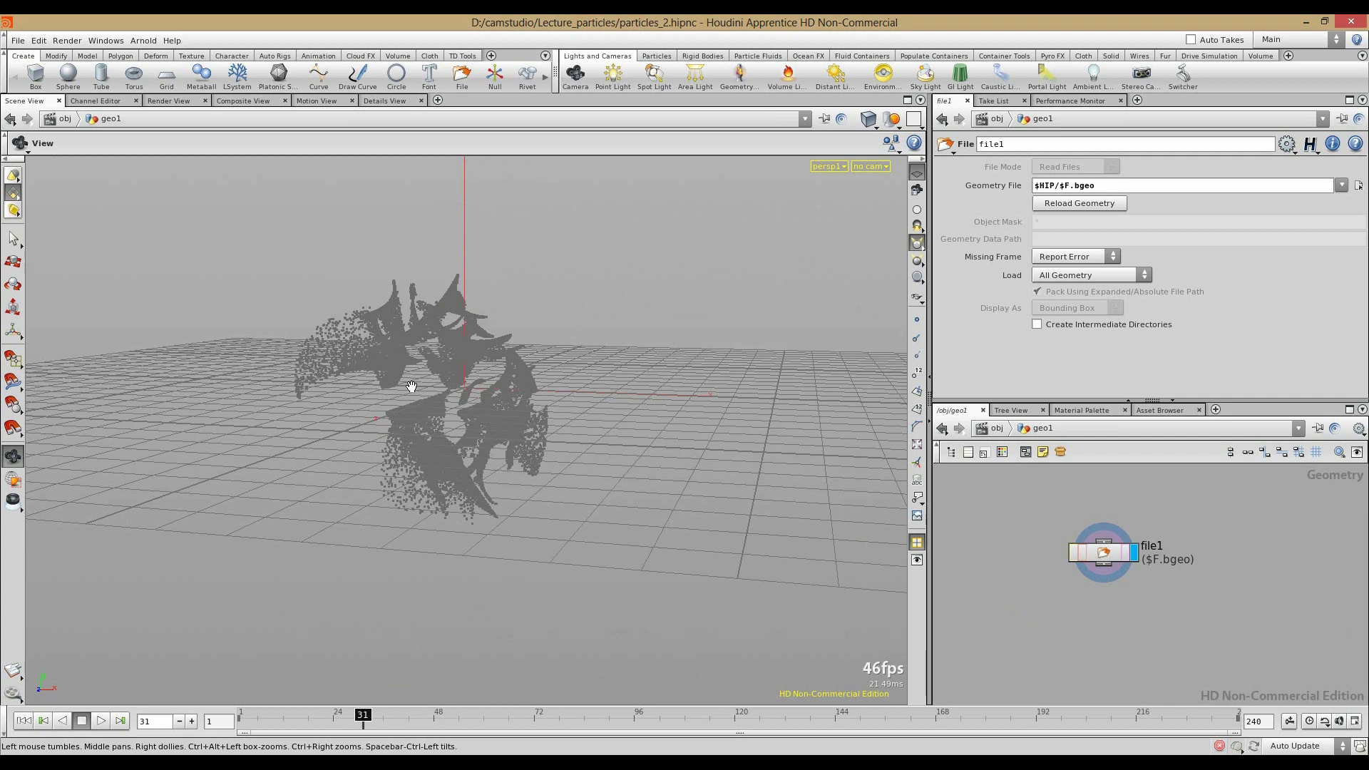
key(Tab)
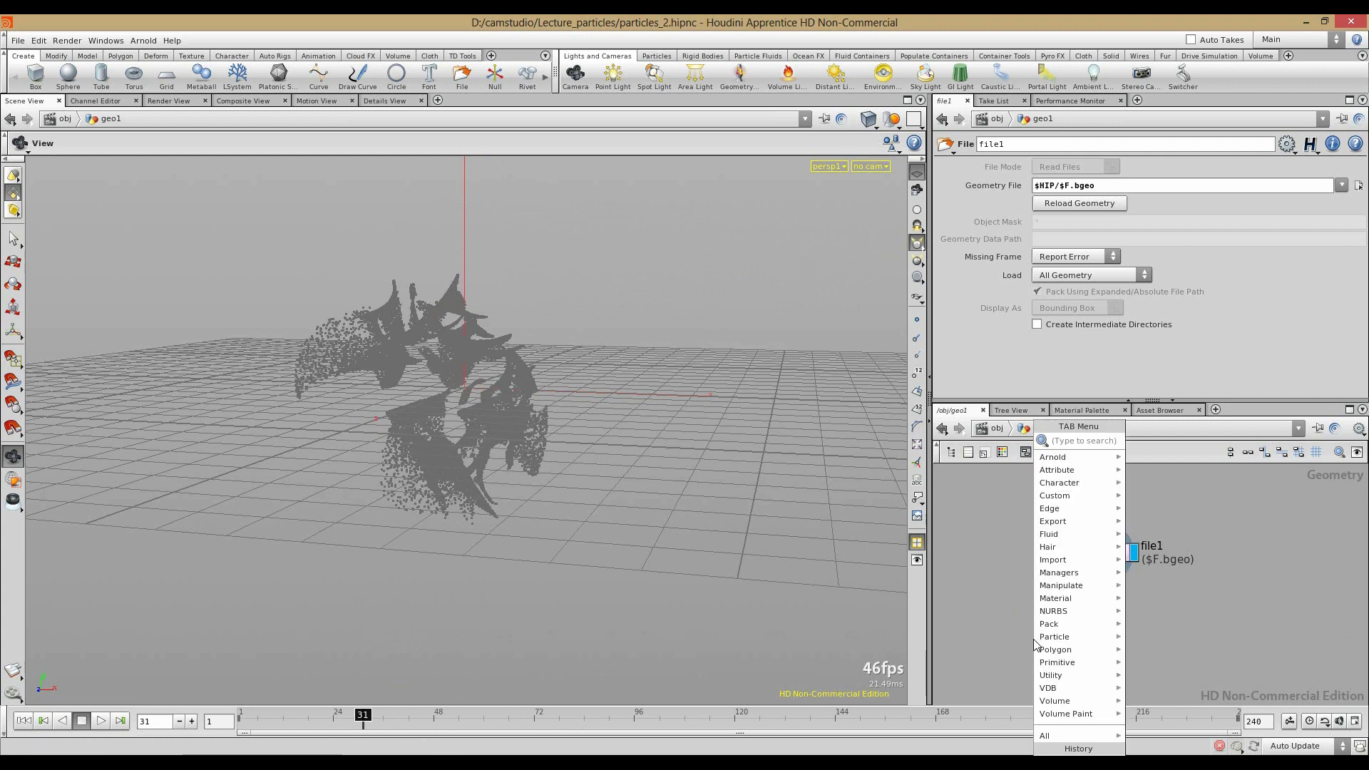
text(Primitive)
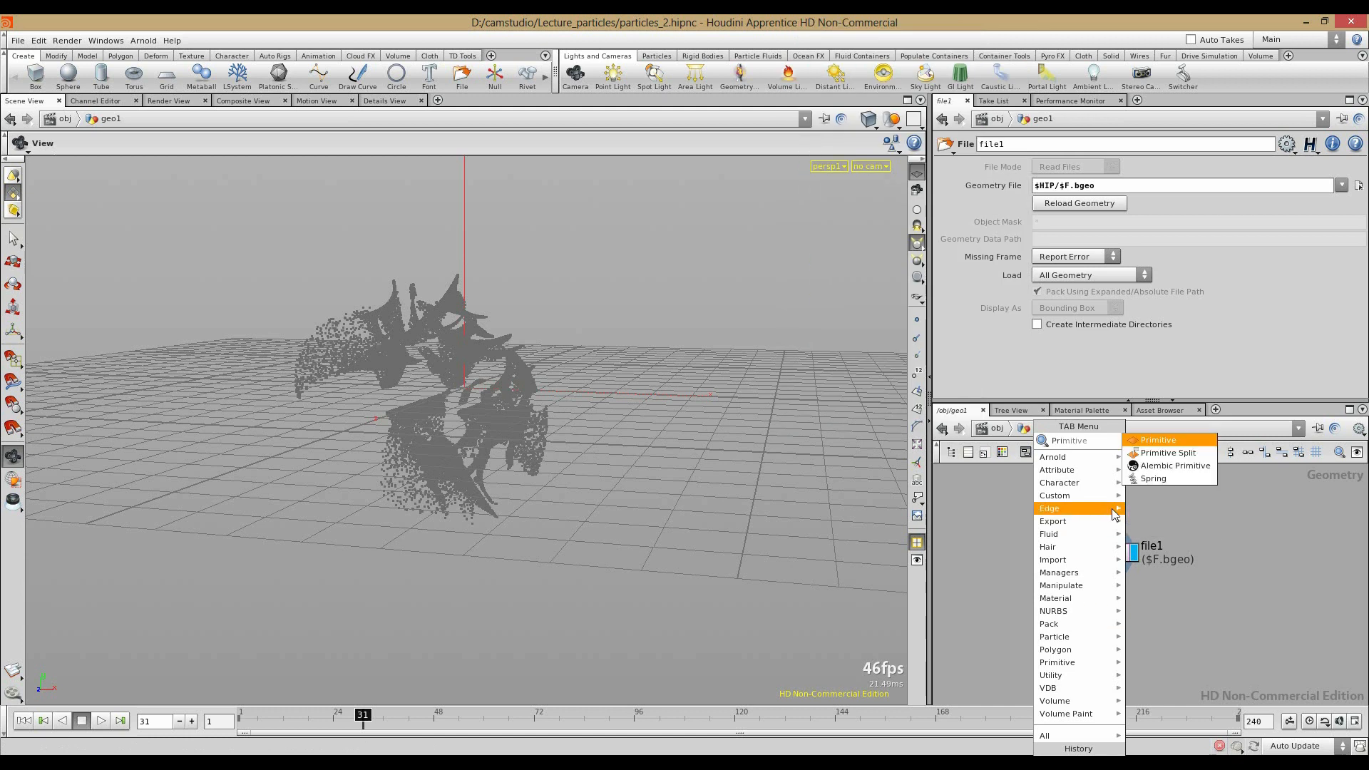
key(Return)
click(1100, 599)
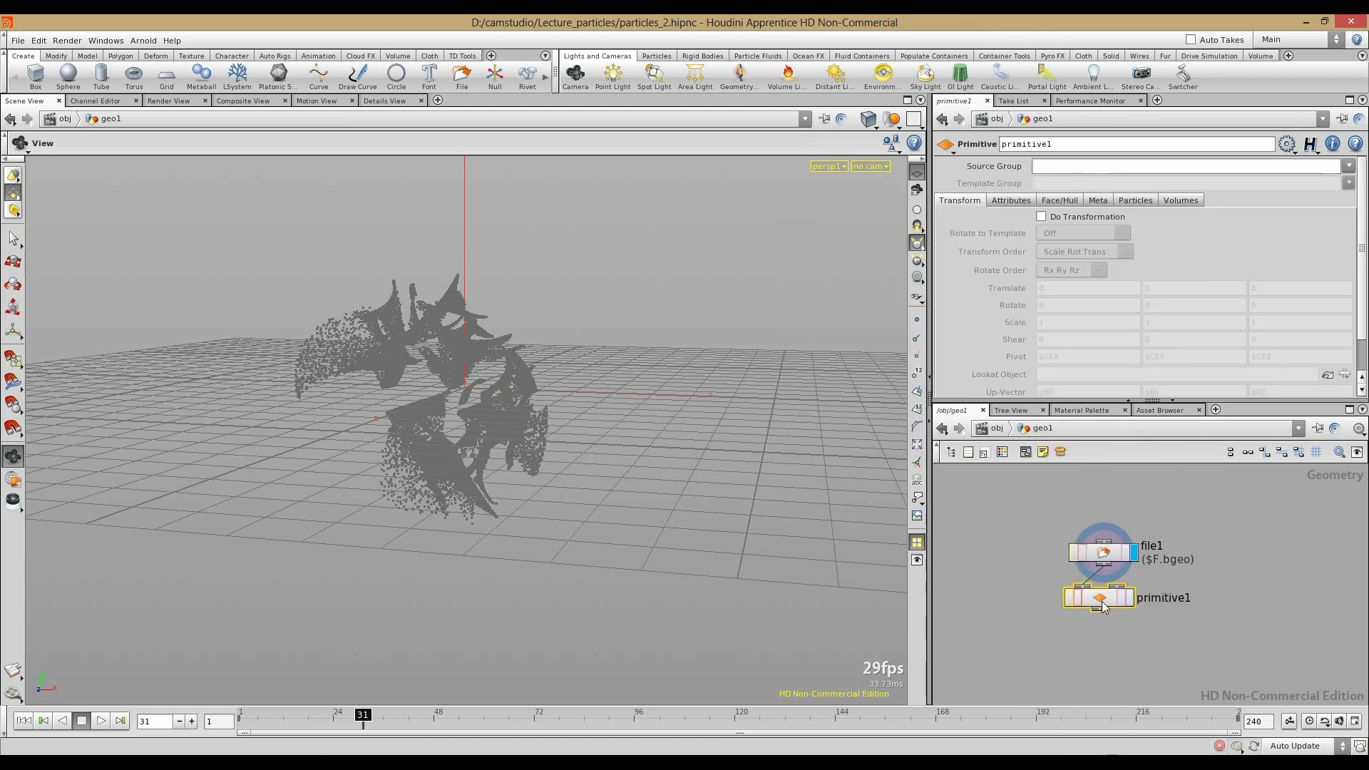
drag(1102, 605, 1105, 639)
click(1134, 634)
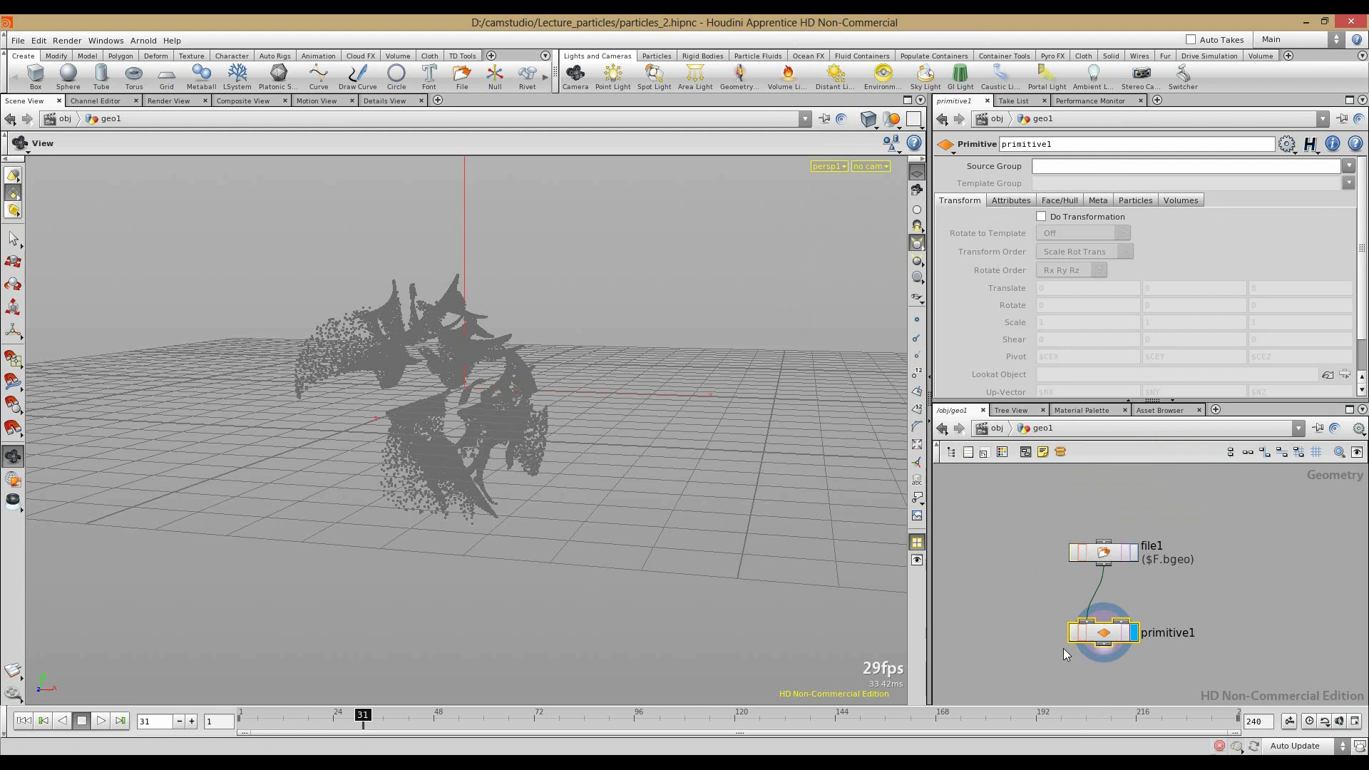
Step: Enable Particle Render Type on primitive1 and render the particles as spheres through mantra1
click(1134, 200)
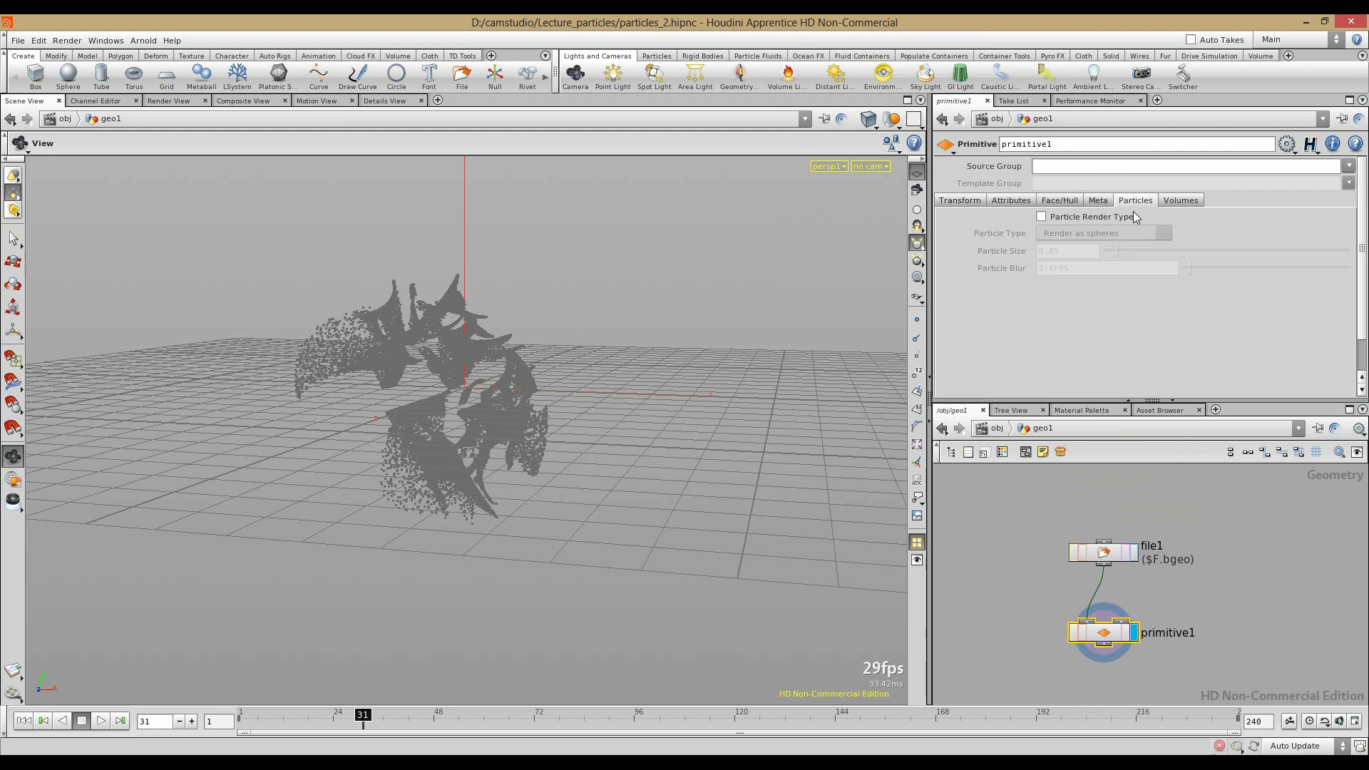
click(1042, 216)
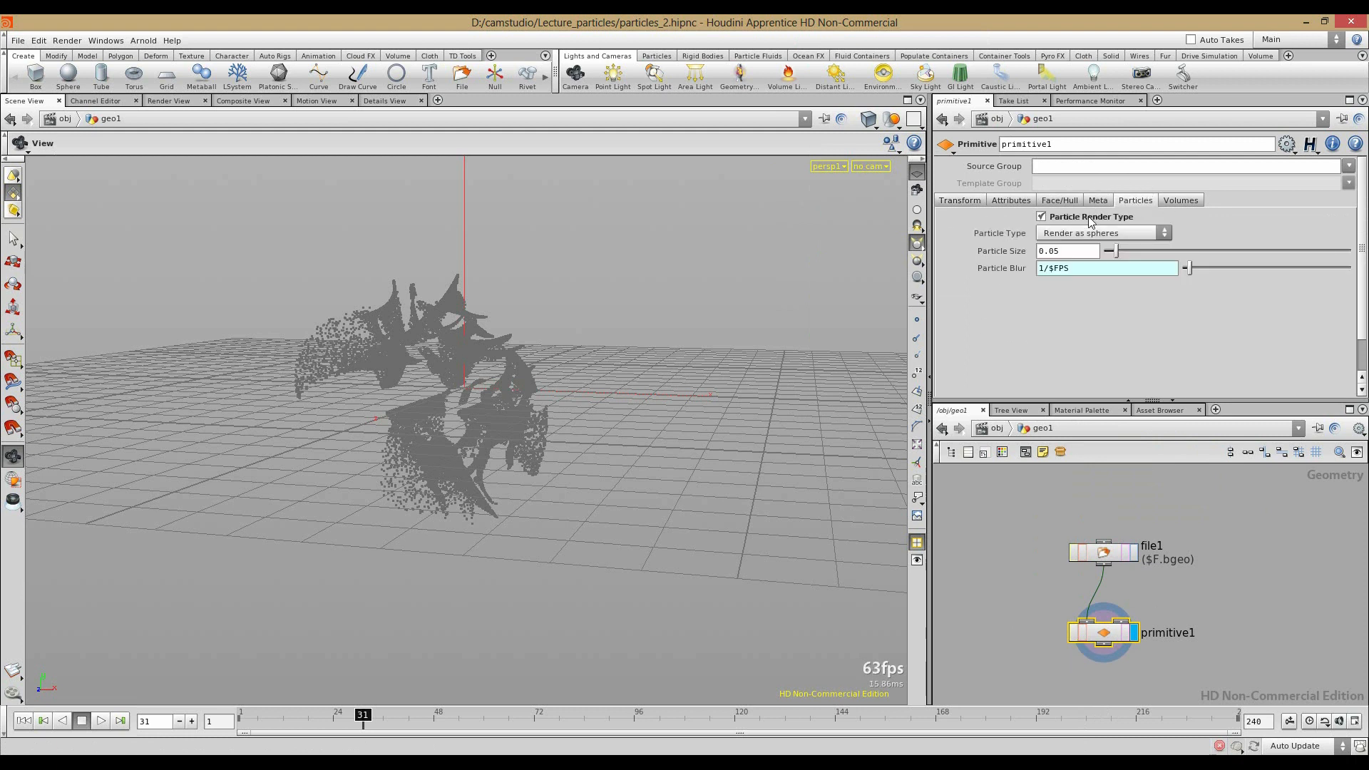
click(169, 100)
click(37, 121)
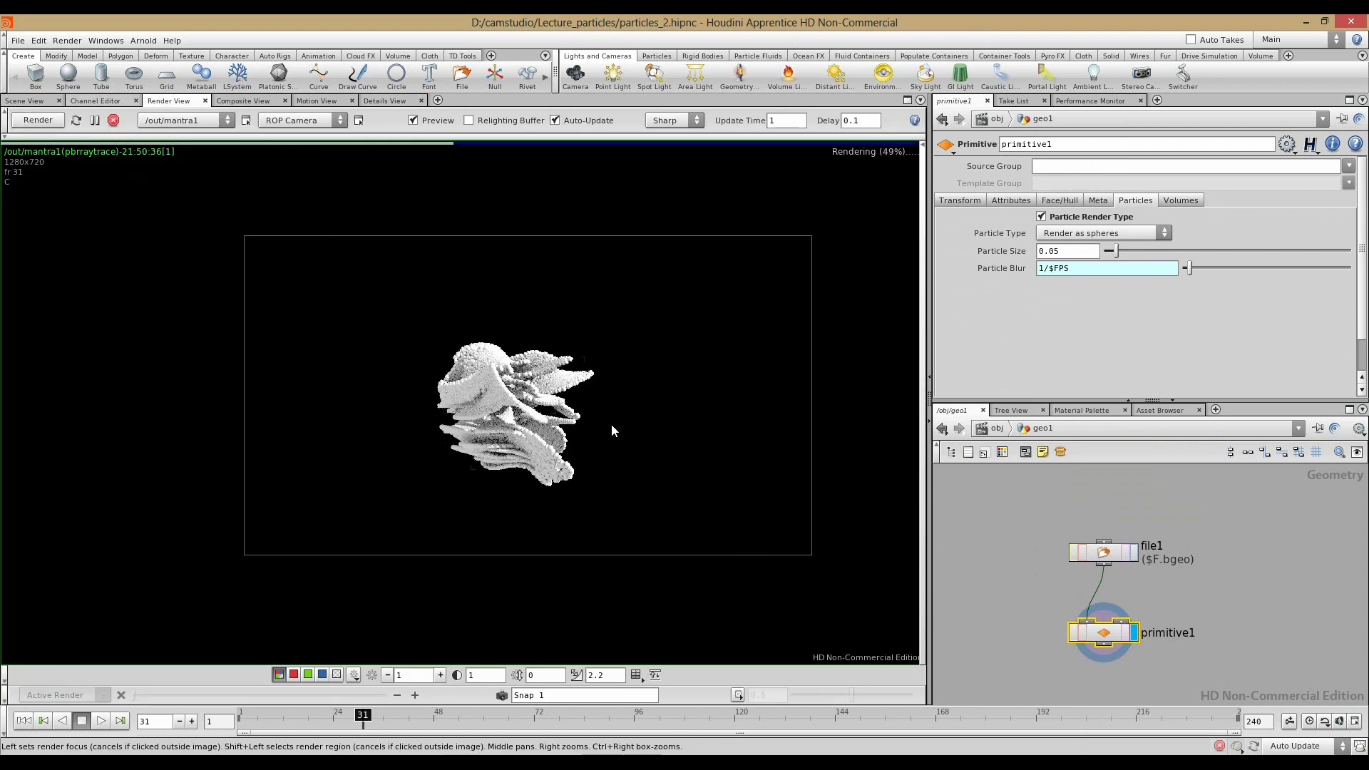
scroll(608, 422, up, 5)
middle_drag(546, 420, 614, 421)
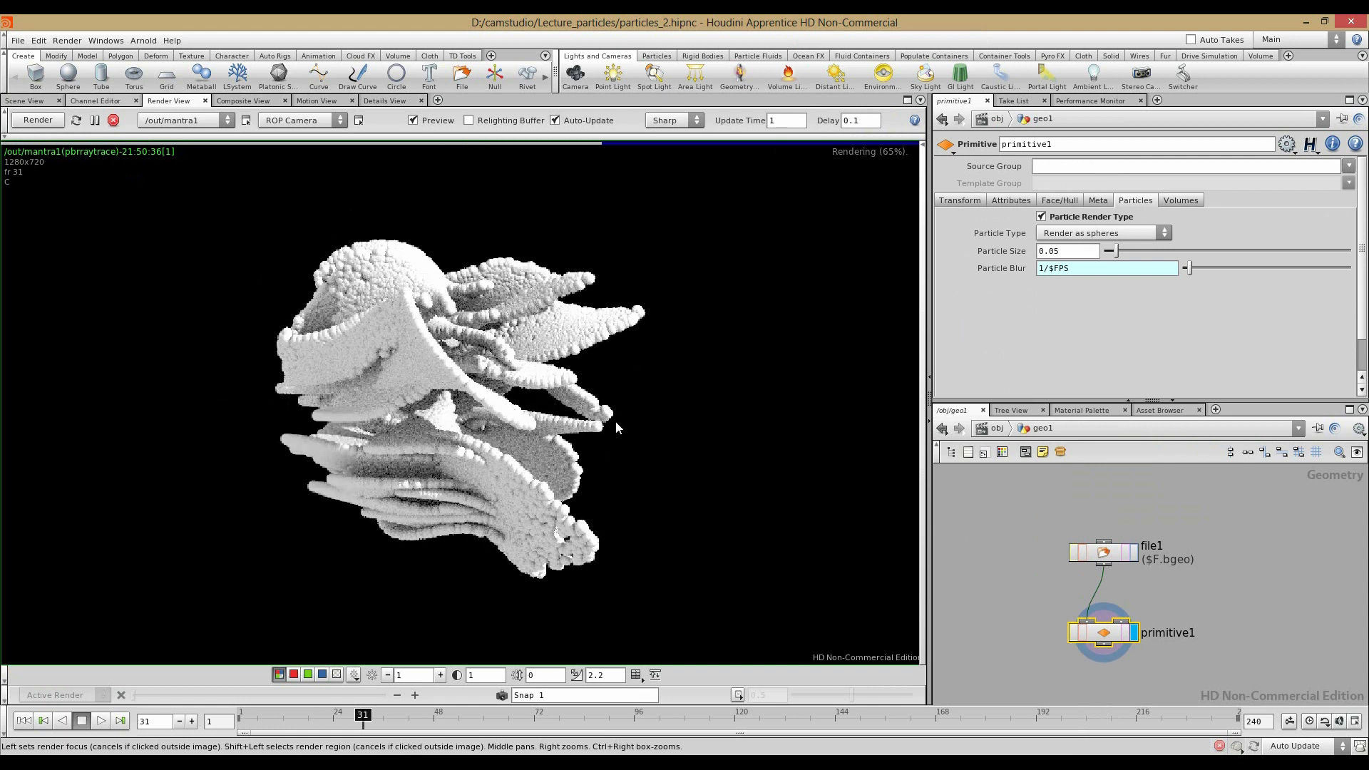
Step: Try the capped tubes and rounded tubes particle types on primitive1 in the live render
click(1089, 230)
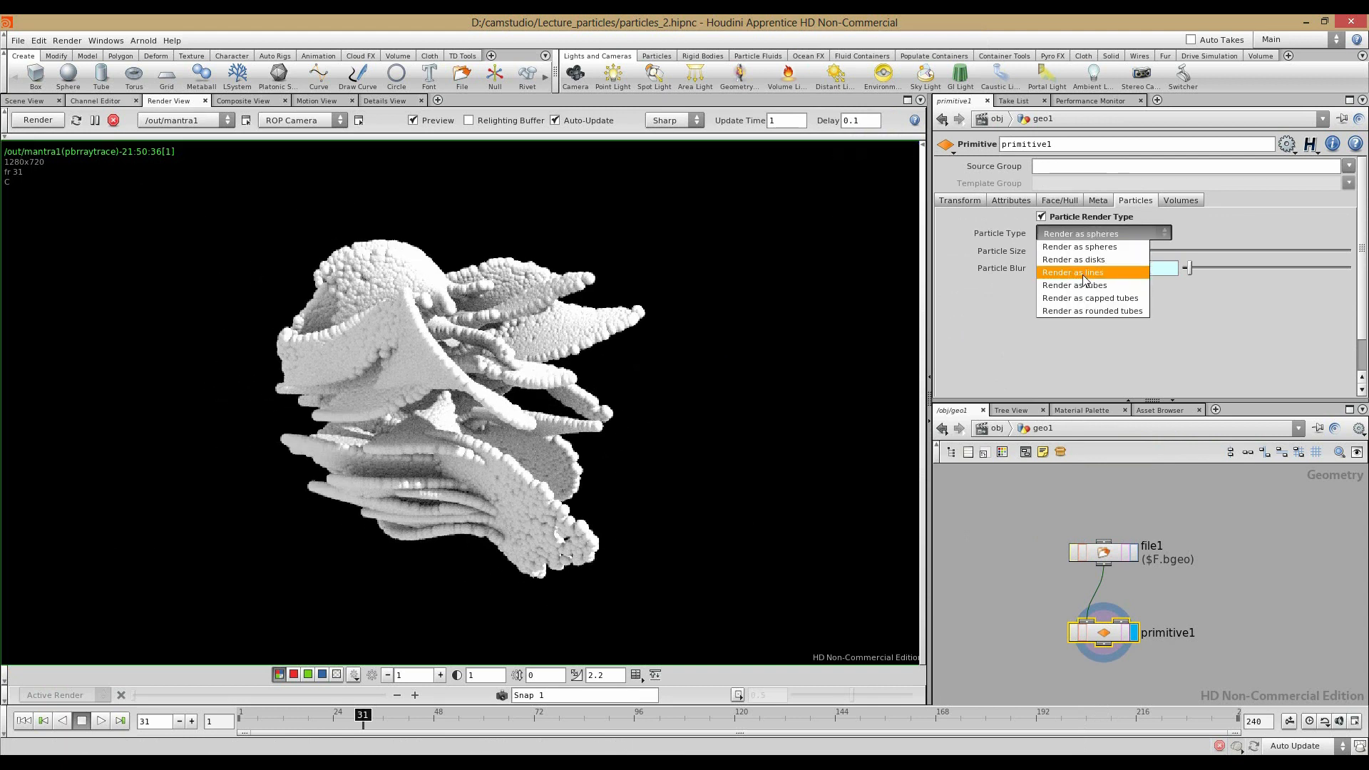
click(1088, 298)
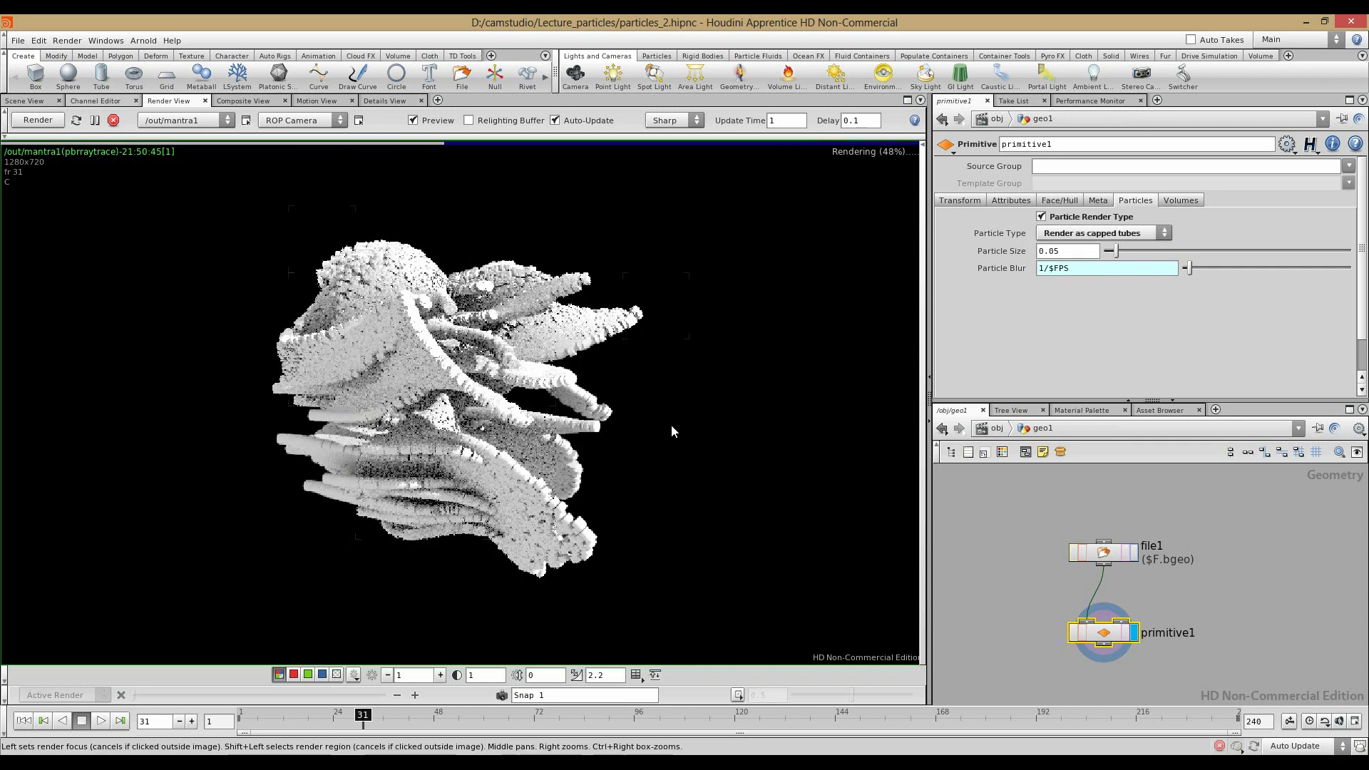
click(1090, 233)
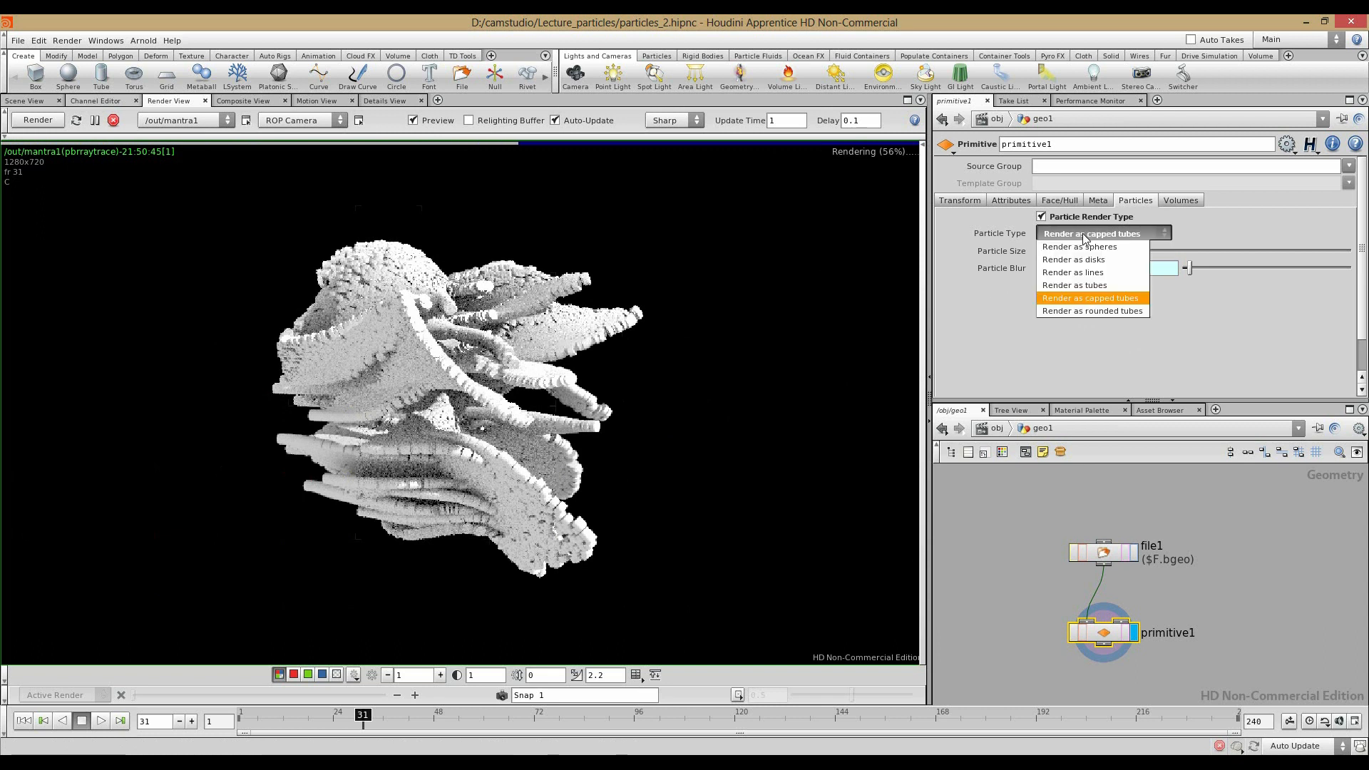
click(1074, 314)
click(715, 456)
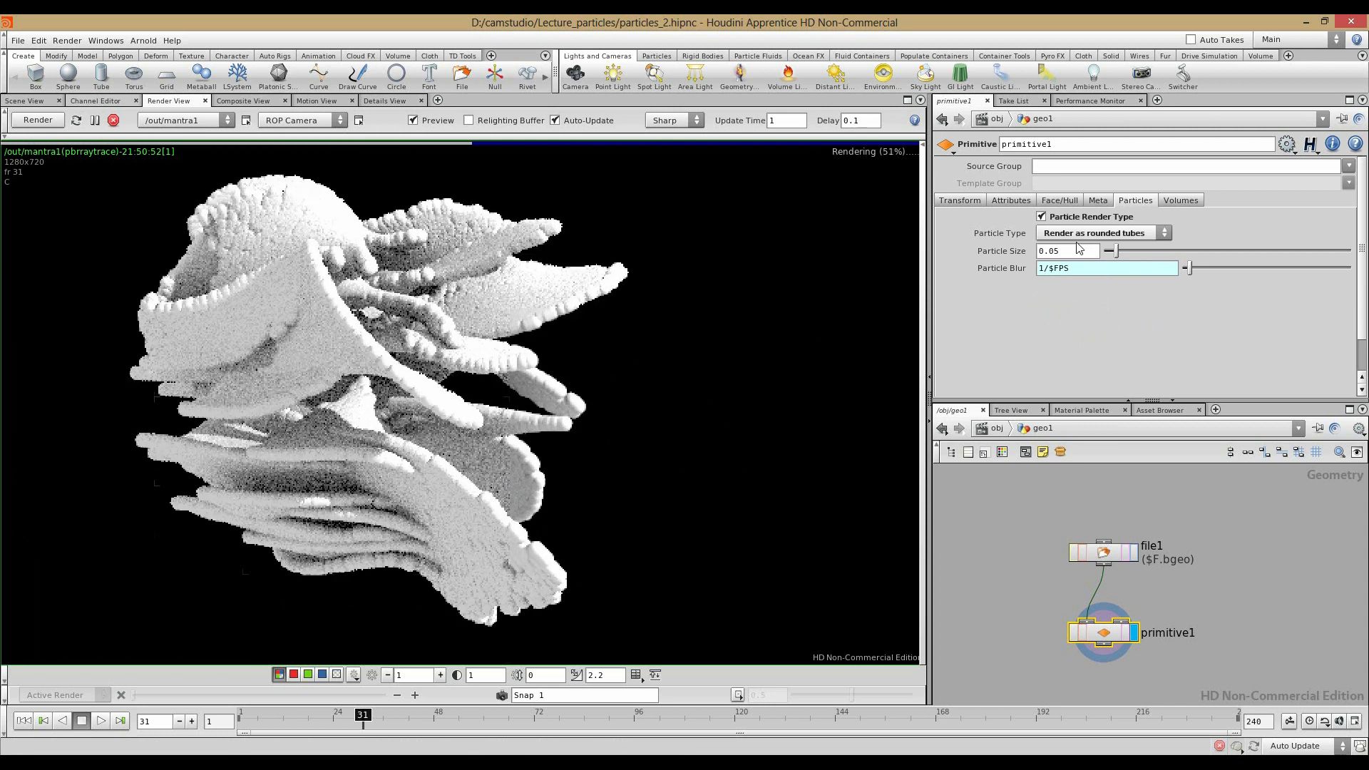
Step: Try disks as primitive1's particle type, switch to Render as lines, and raise the particle size to about 0.124
click(1122, 233)
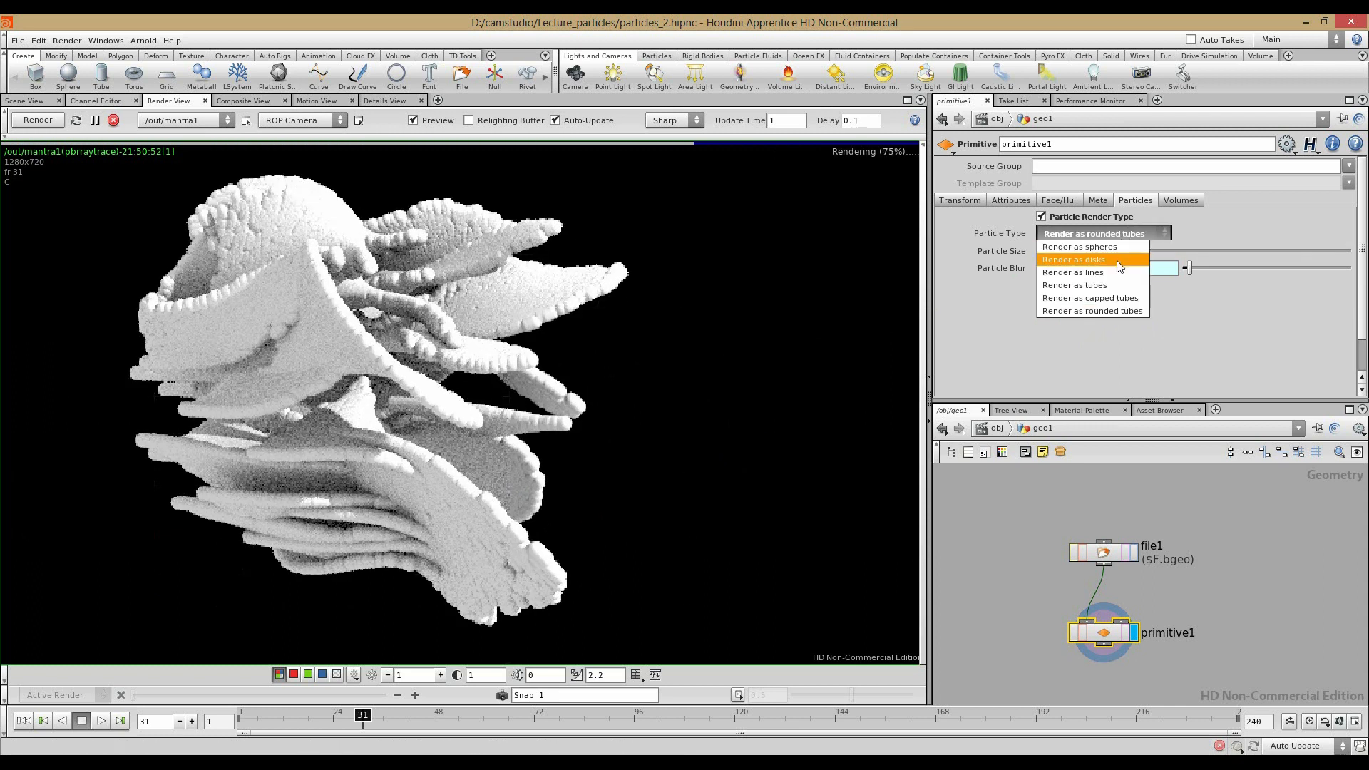
click(1116, 260)
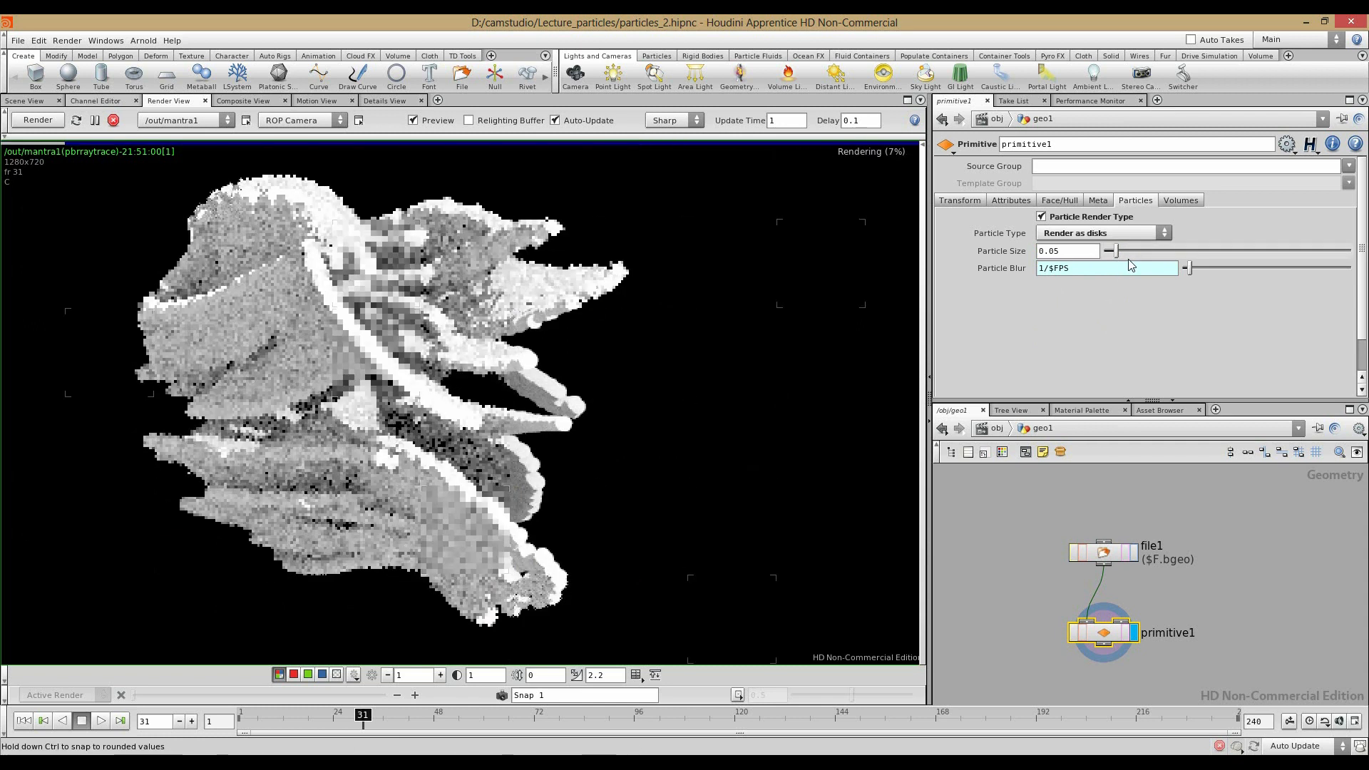
click(1096, 234)
click(1093, 268)
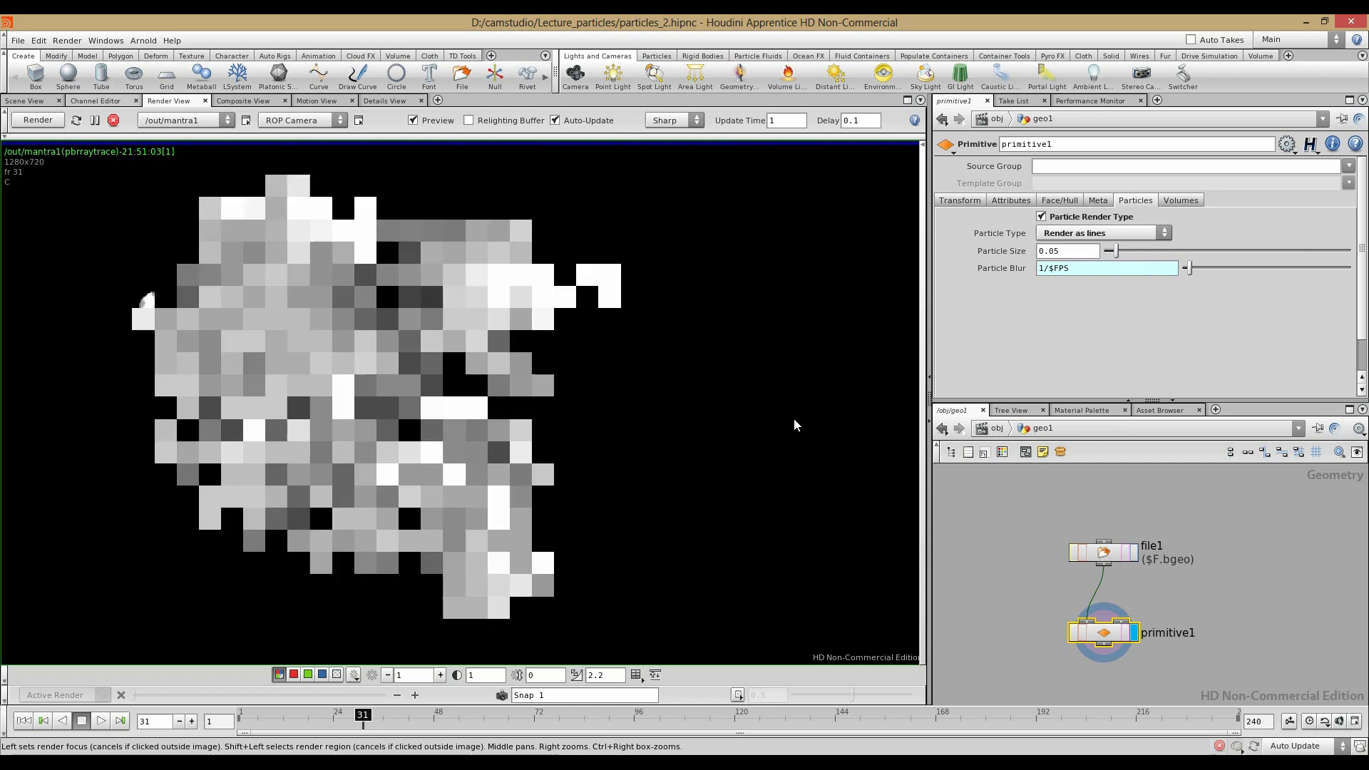
click(1135, 251)
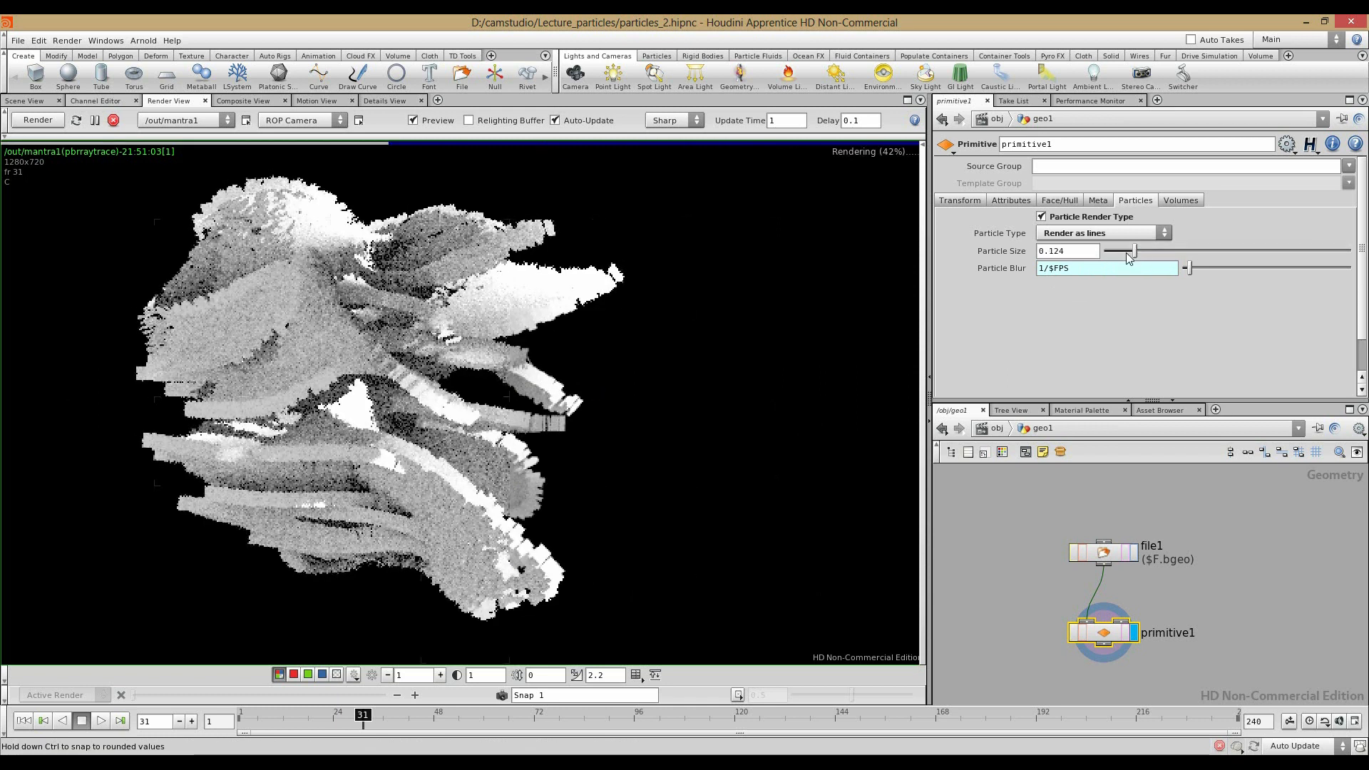
scroll(701, 418, down, 10)
middle_drag(708, 383, 634, 405)
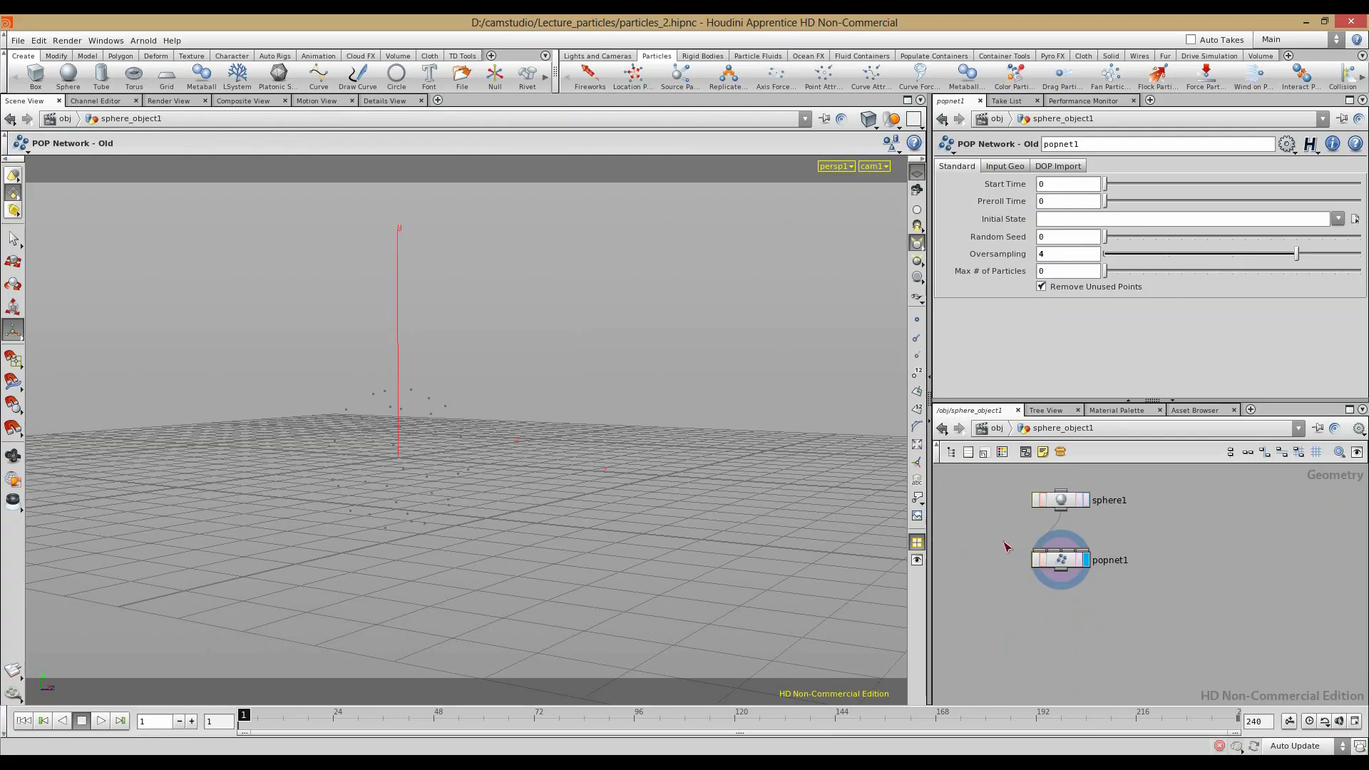
Step: Lower the Const. Birth Rate of source1 inside popnet1 and return to the sphere_object1 network
scroll(1005, 528, up, 5)
click(1085, 589)
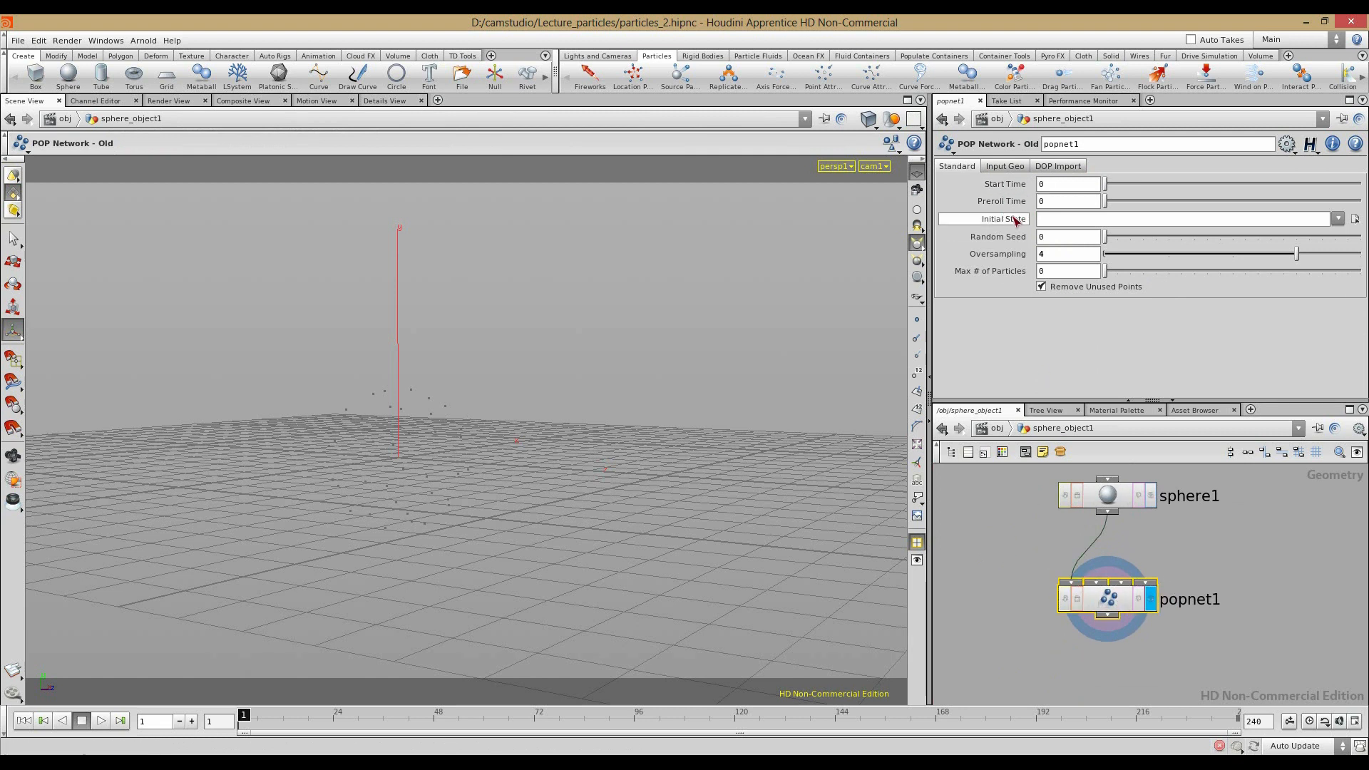
scroll(1014, 593, up, 2)
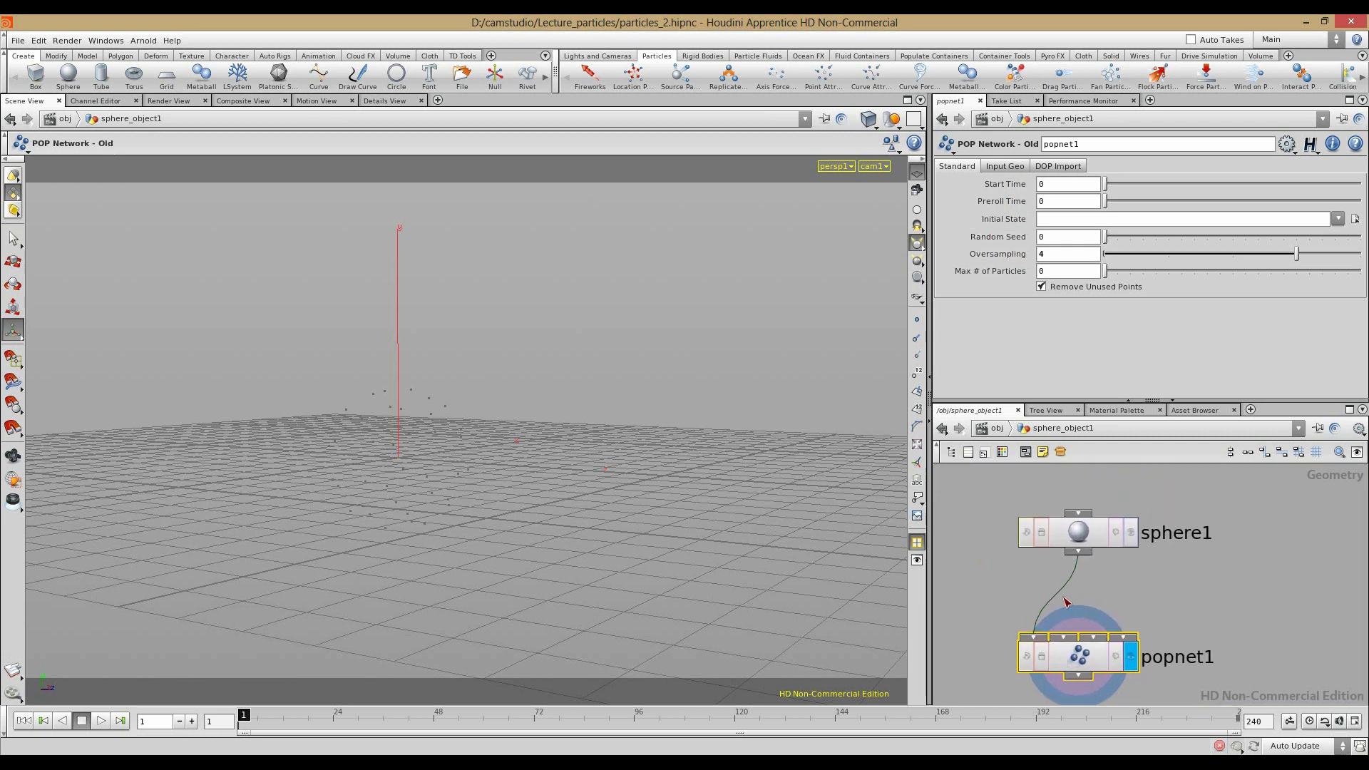
double_click(1081, 663)
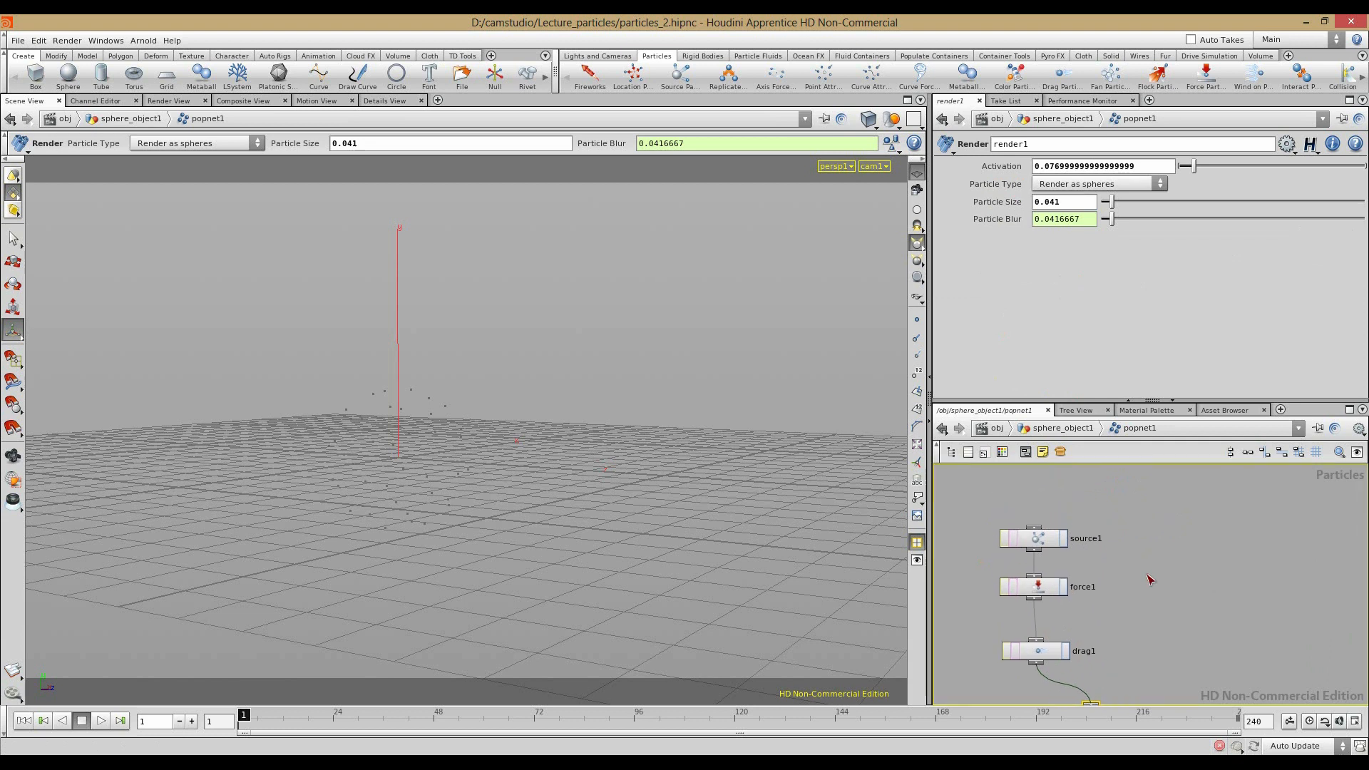
click(1035, 538)
click(987, 166)
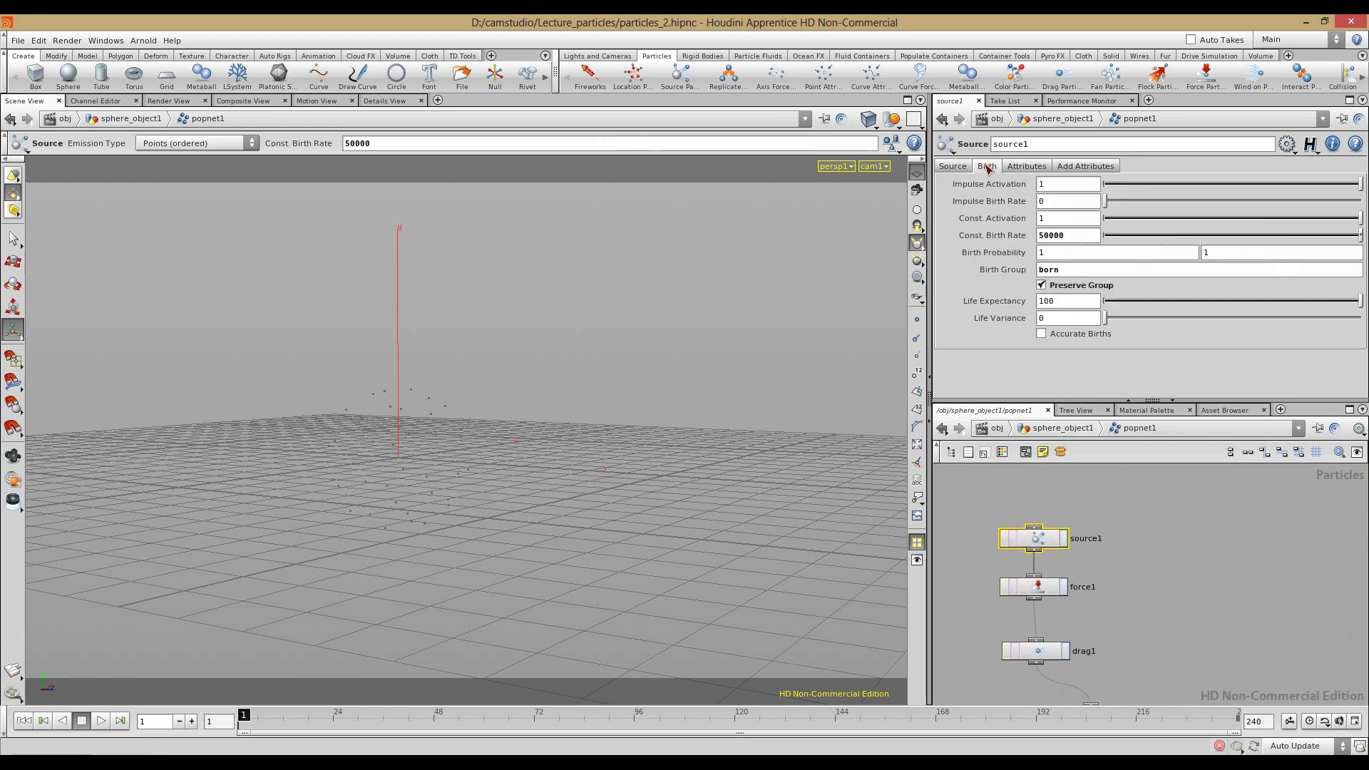
drag(1046, 240, 1003, 239)
text(1)
key(Return)
click(1045, 429)
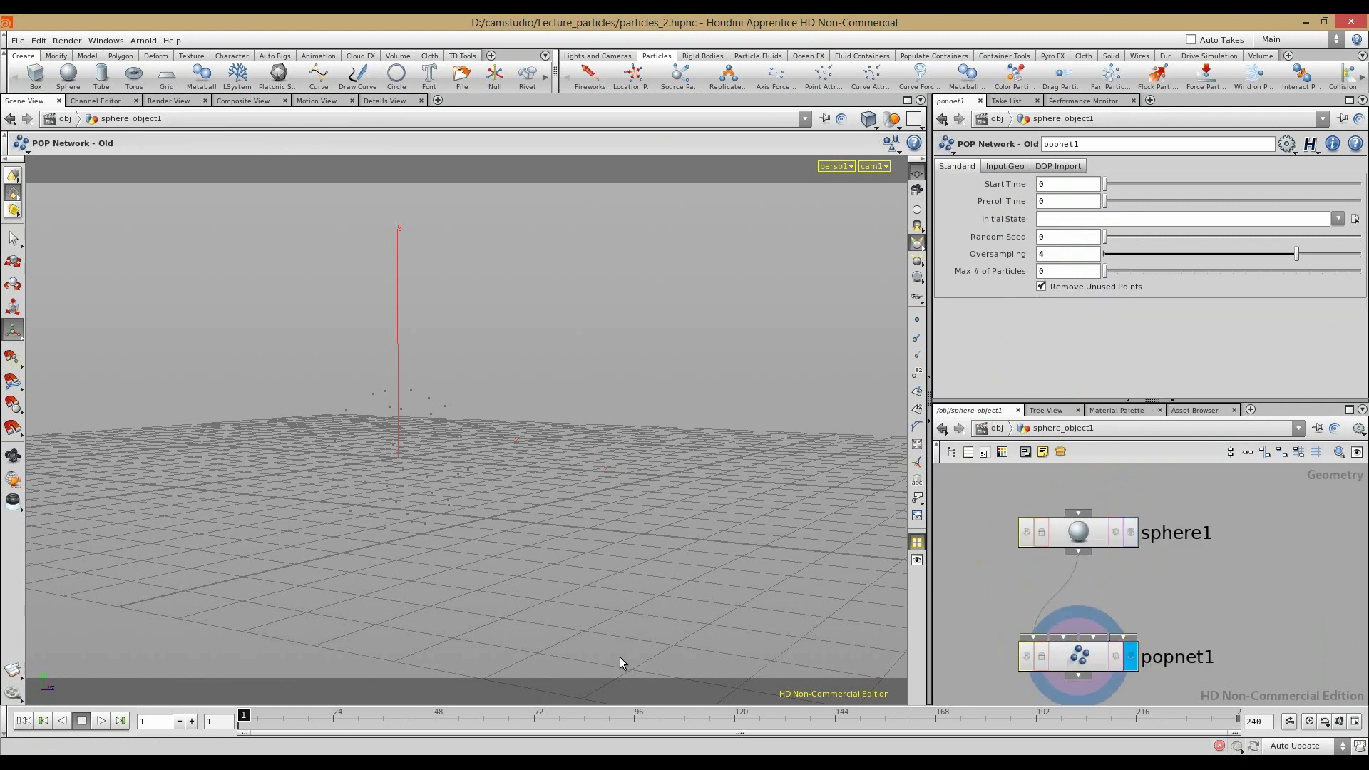
Step: Set popnet1's Start Time to 3 and scrub the timeline to check the delayed simulation
key(Escape)
drag(624, 415, 428, 547)
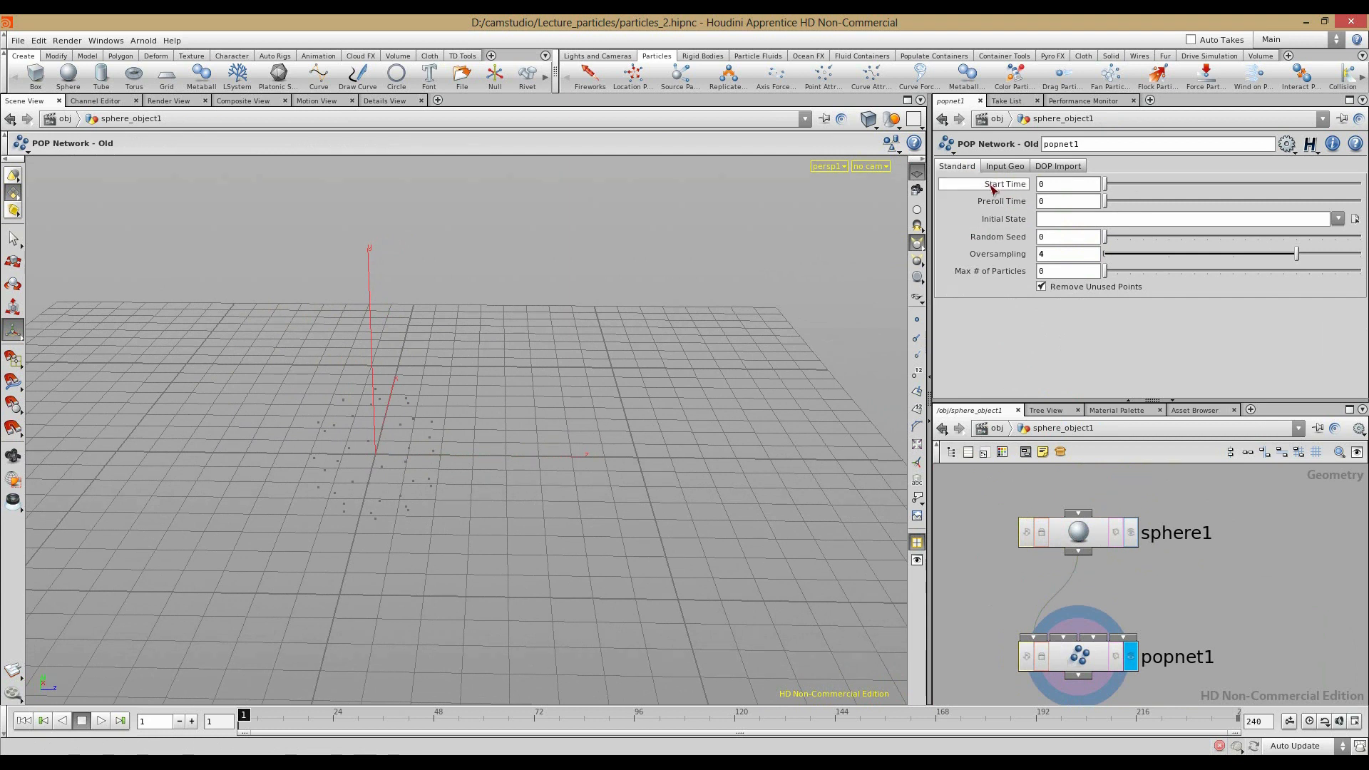
mouse_move(992, 189)
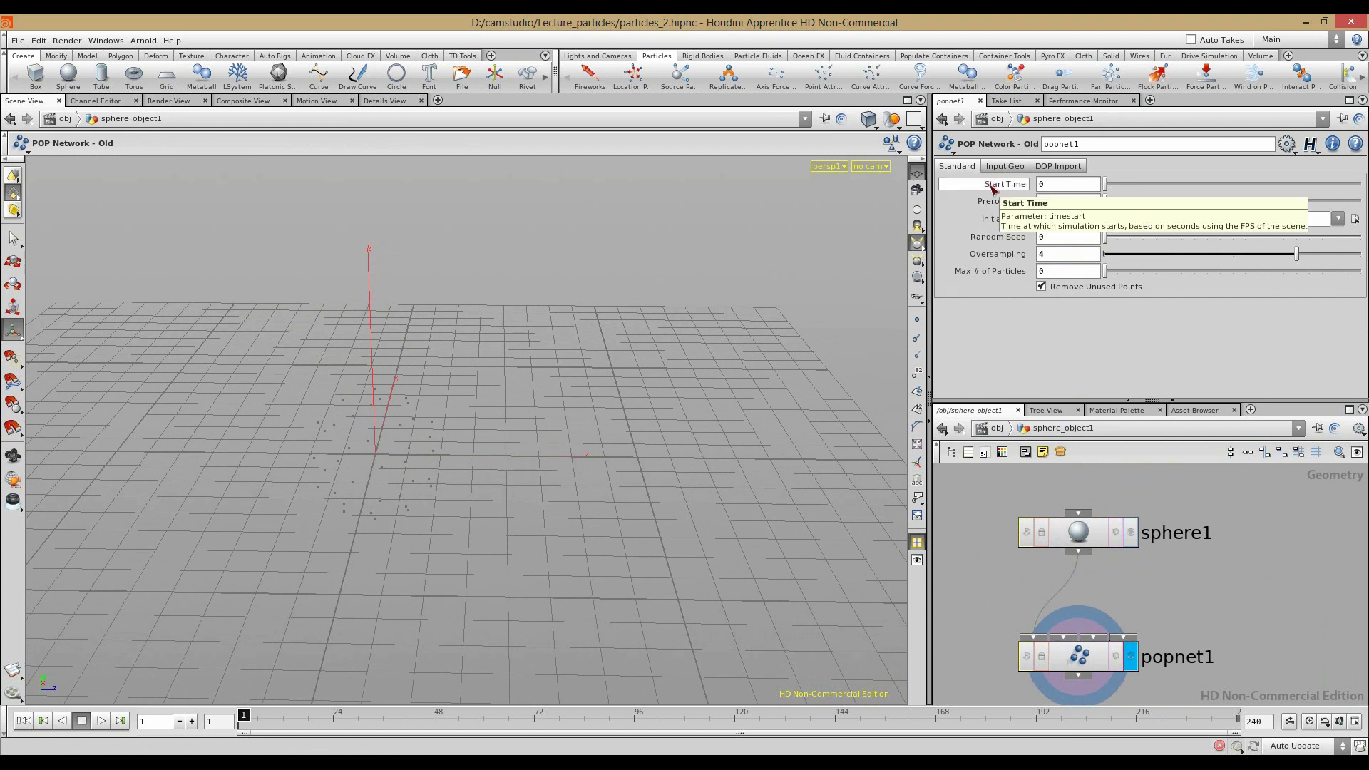
drag(1046, 185, 1023, 188)
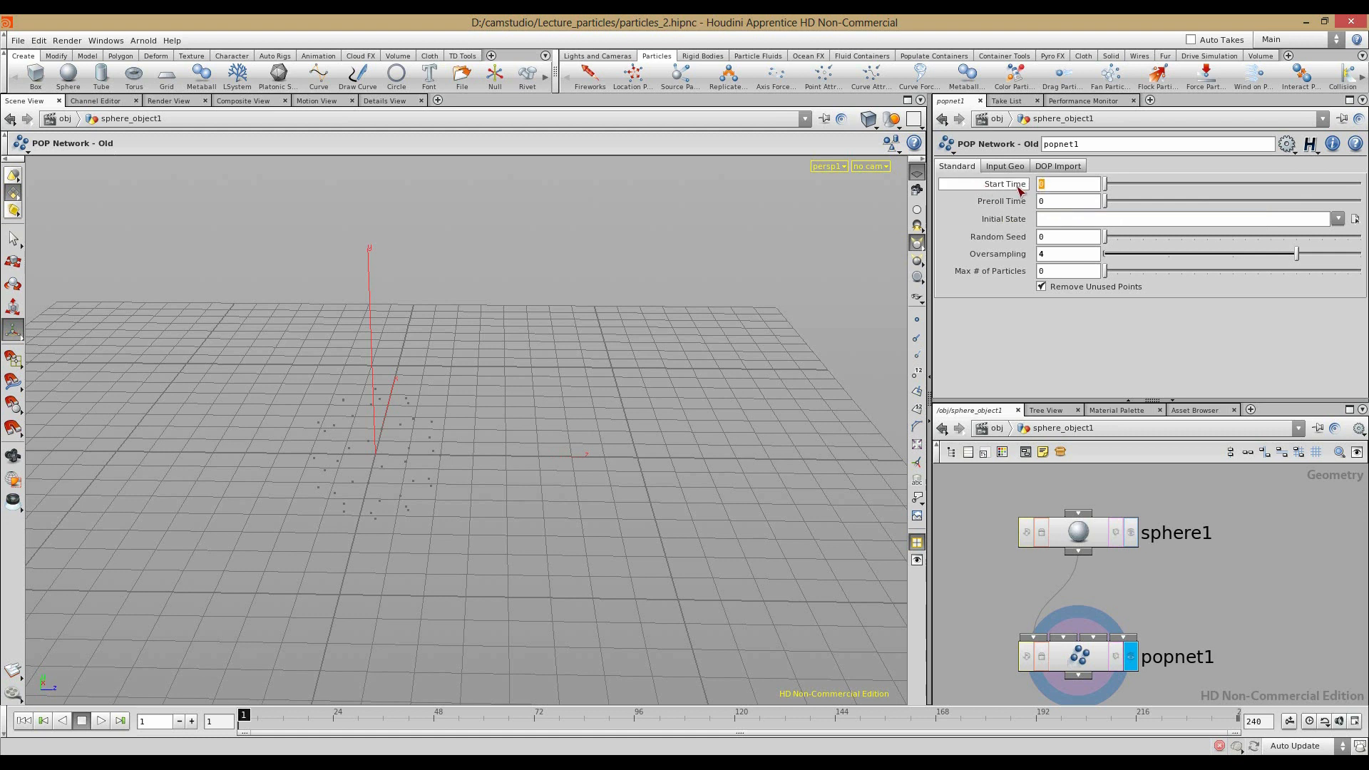
mouse_move(1020, 190)
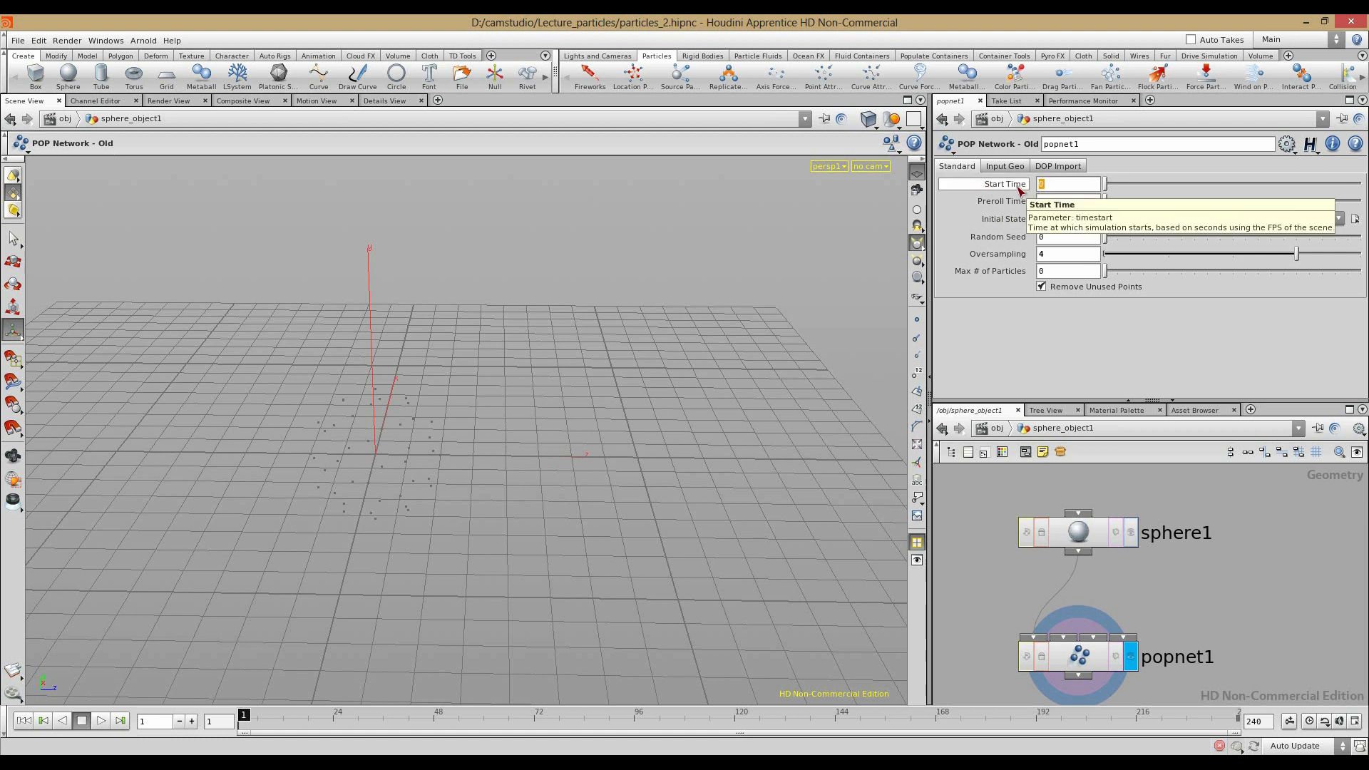
drag(1061, 185, 1024, 191)
text(3)
key(Return)
mouse_move(244, 713)
mouse_down()
mouse_move(576, 711)
mouse_move(243, 714)
mouse_up()
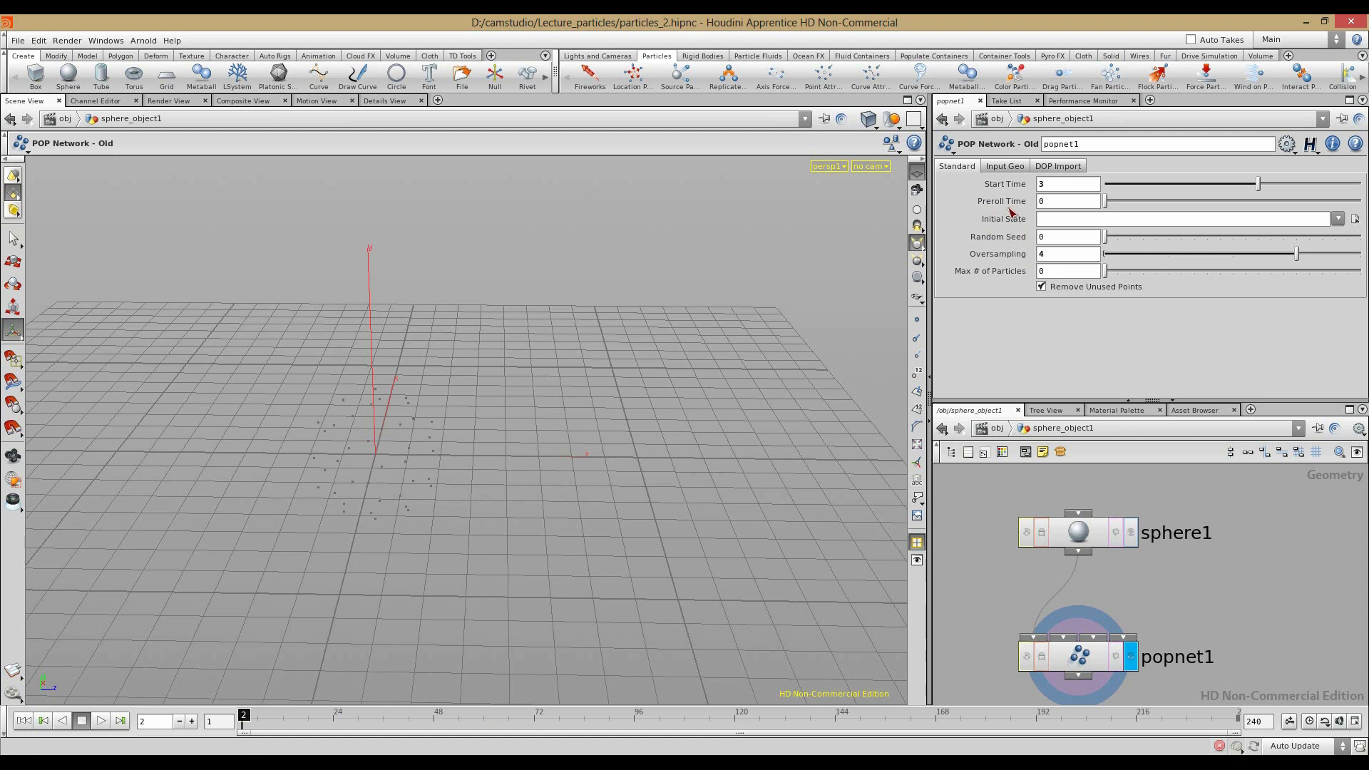
Step: Set popnet1's Preroll Time to 10 and advance the timeline to frame 74
double_click(1047, 183)
key(Tab)
key(Return)
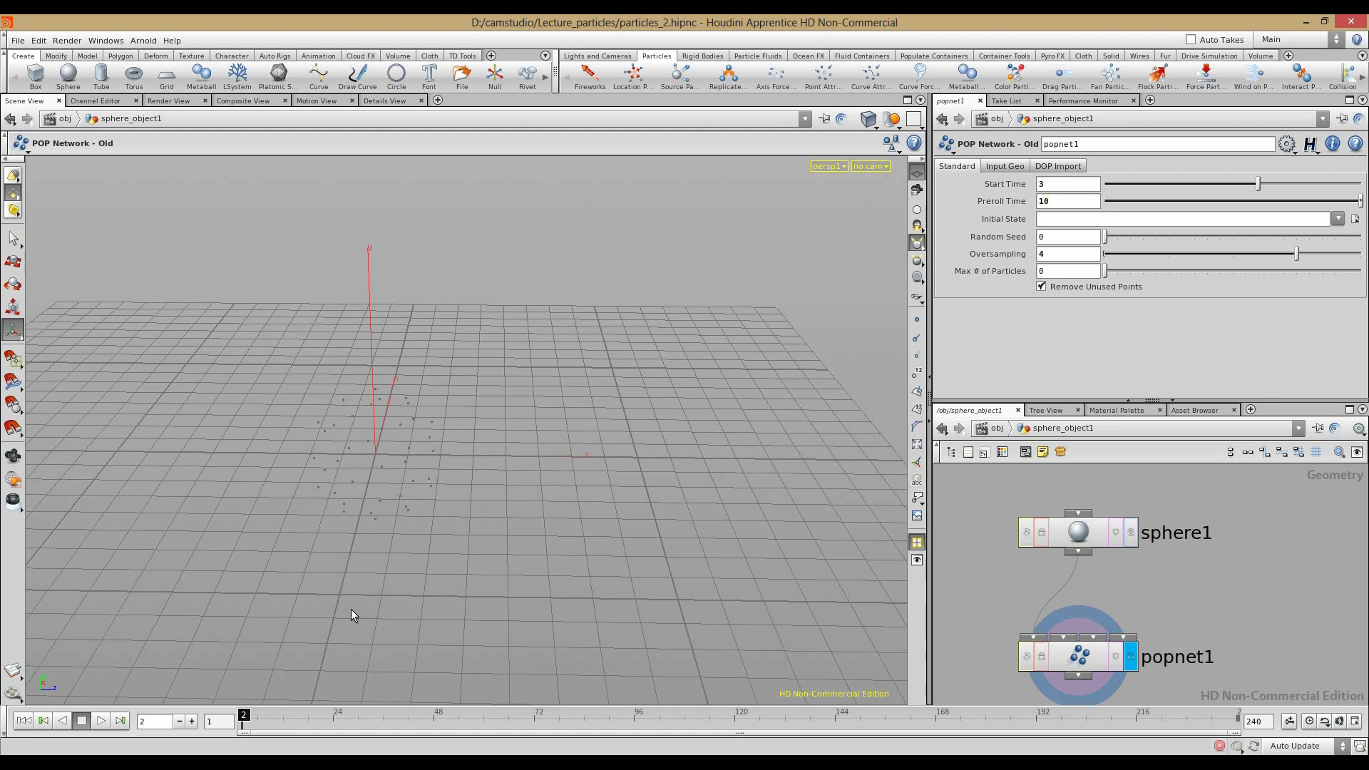
drag(245, 715, 527, 715)
click(191, 722)
click(191, 722)
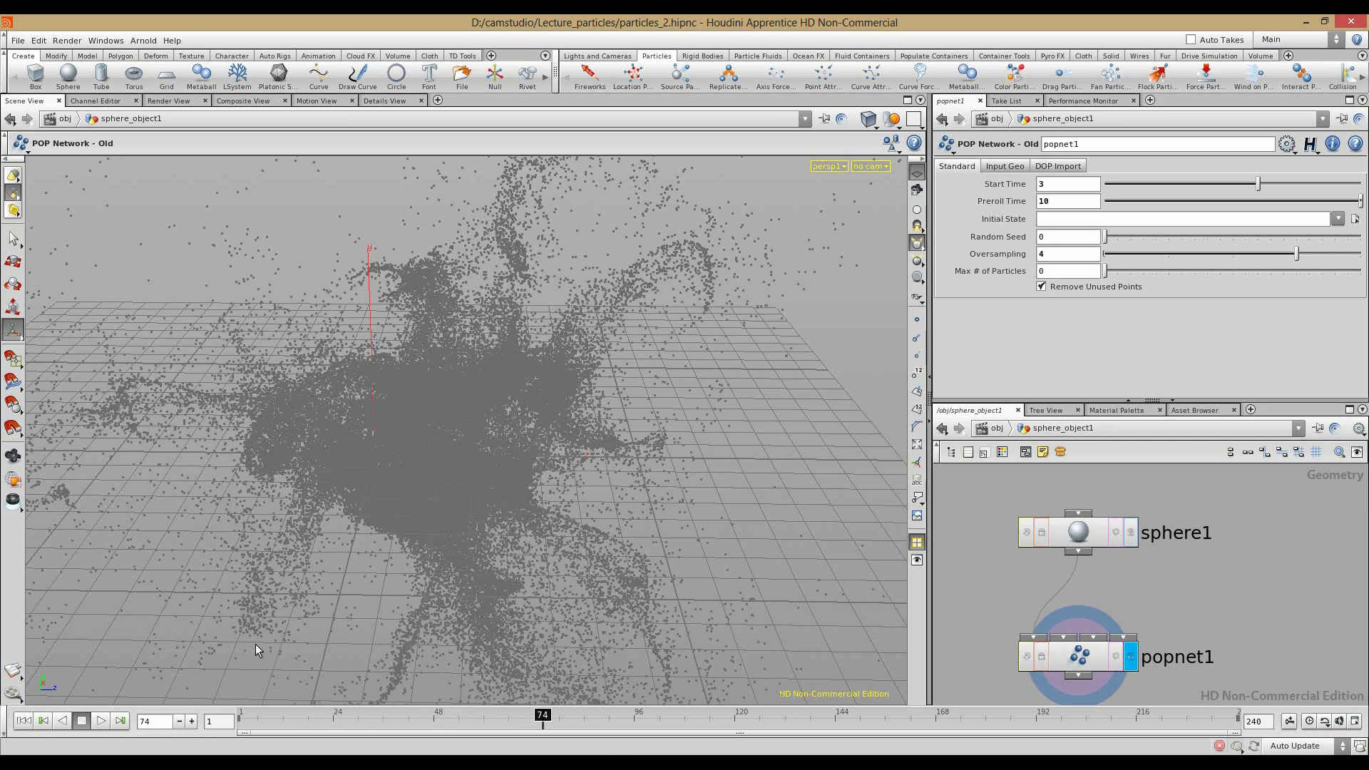
Step: Inspect the prerolled particles from another angle and render them in the Render View
key(Escape)
drag(559, 499, 357, 427)
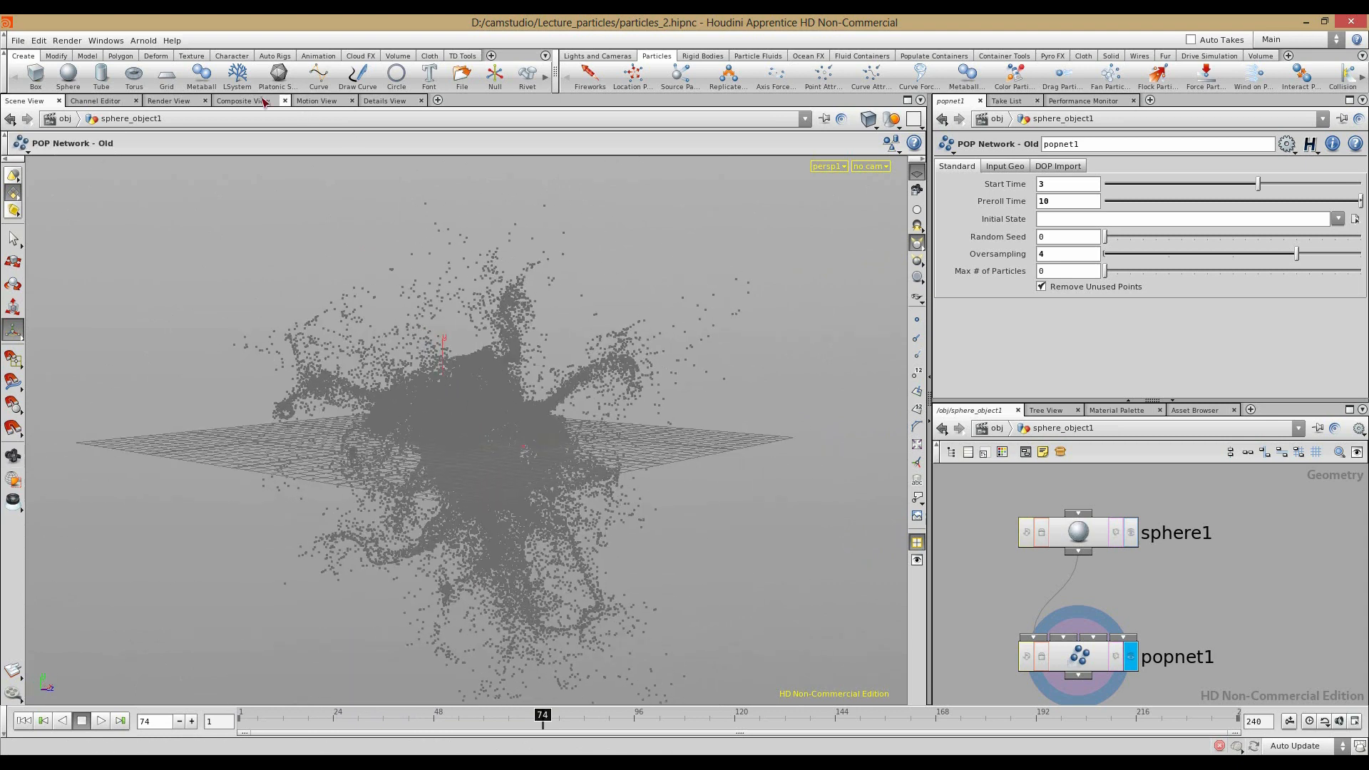
click(169, 100)
click(300, 120)
click(296, 157)
click(59, 125)
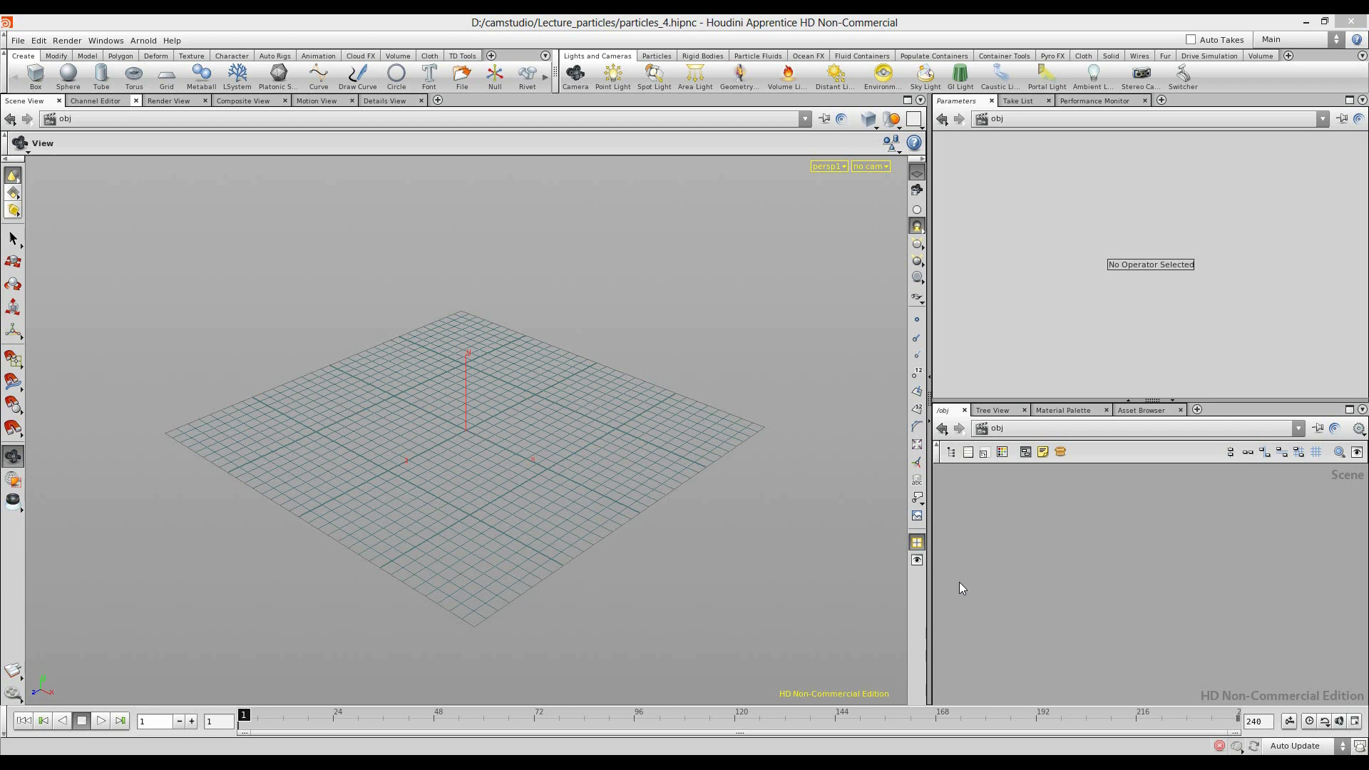
Step: In the empty particles_4.hipnc scene, add a Geometry object, enter it and delete its default node
drag(543, 413, 539, 413)
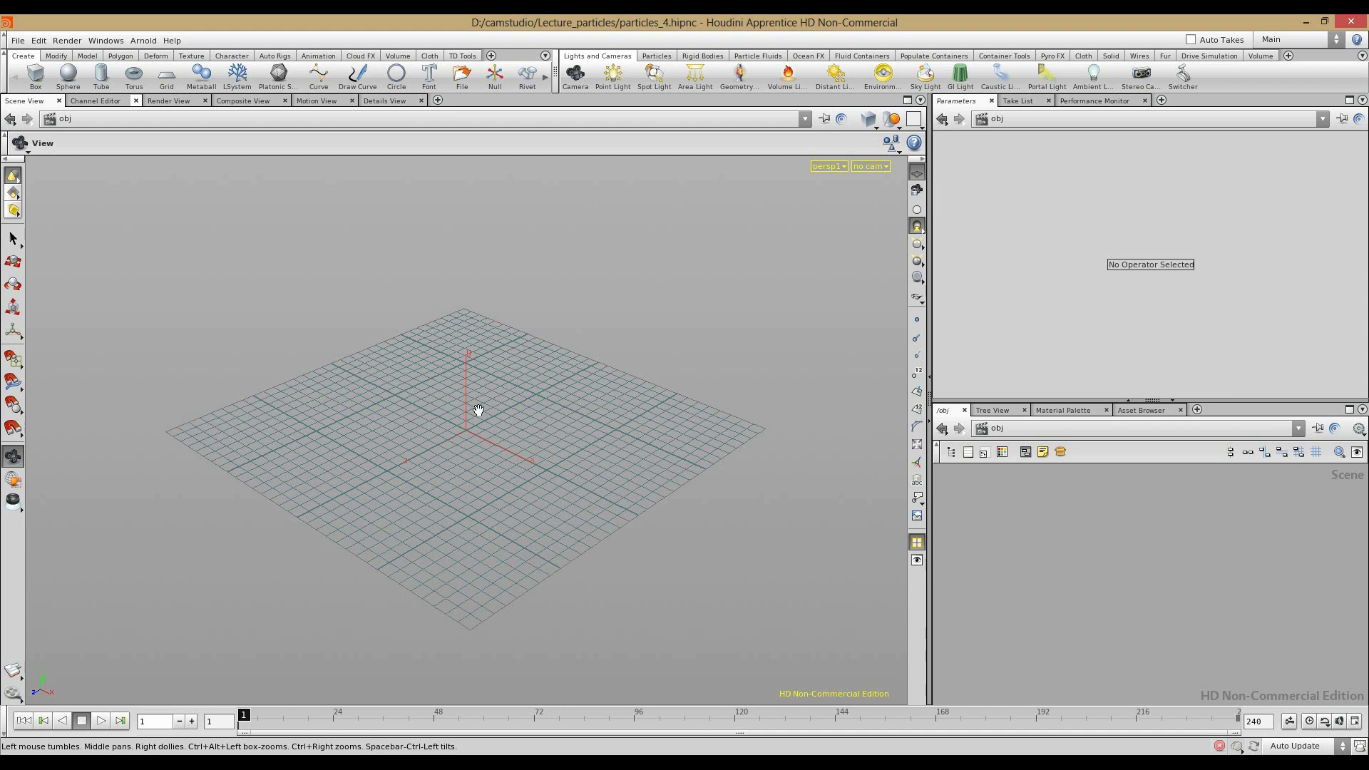
drag(433, 441, 479, 437)
drag(549, 409, 533, 428)
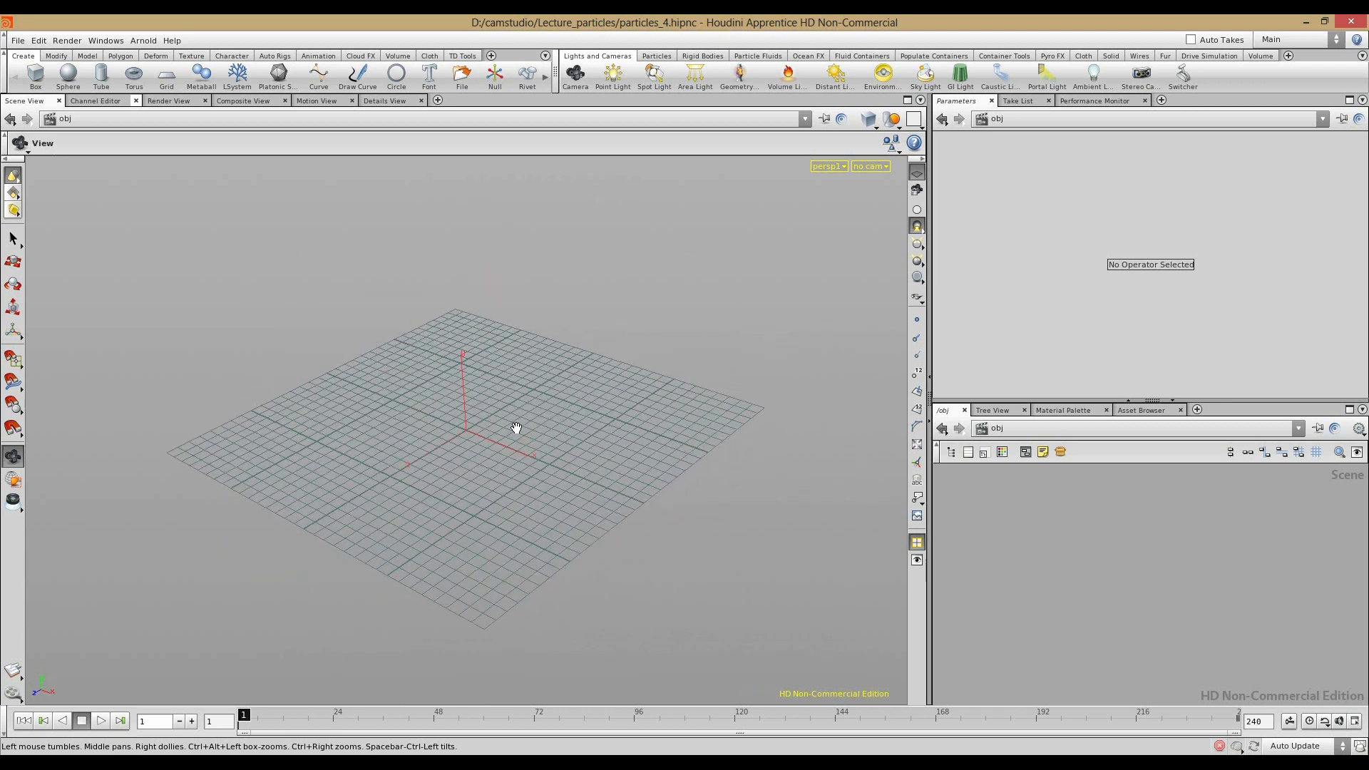
key(Tab)
text(geo)
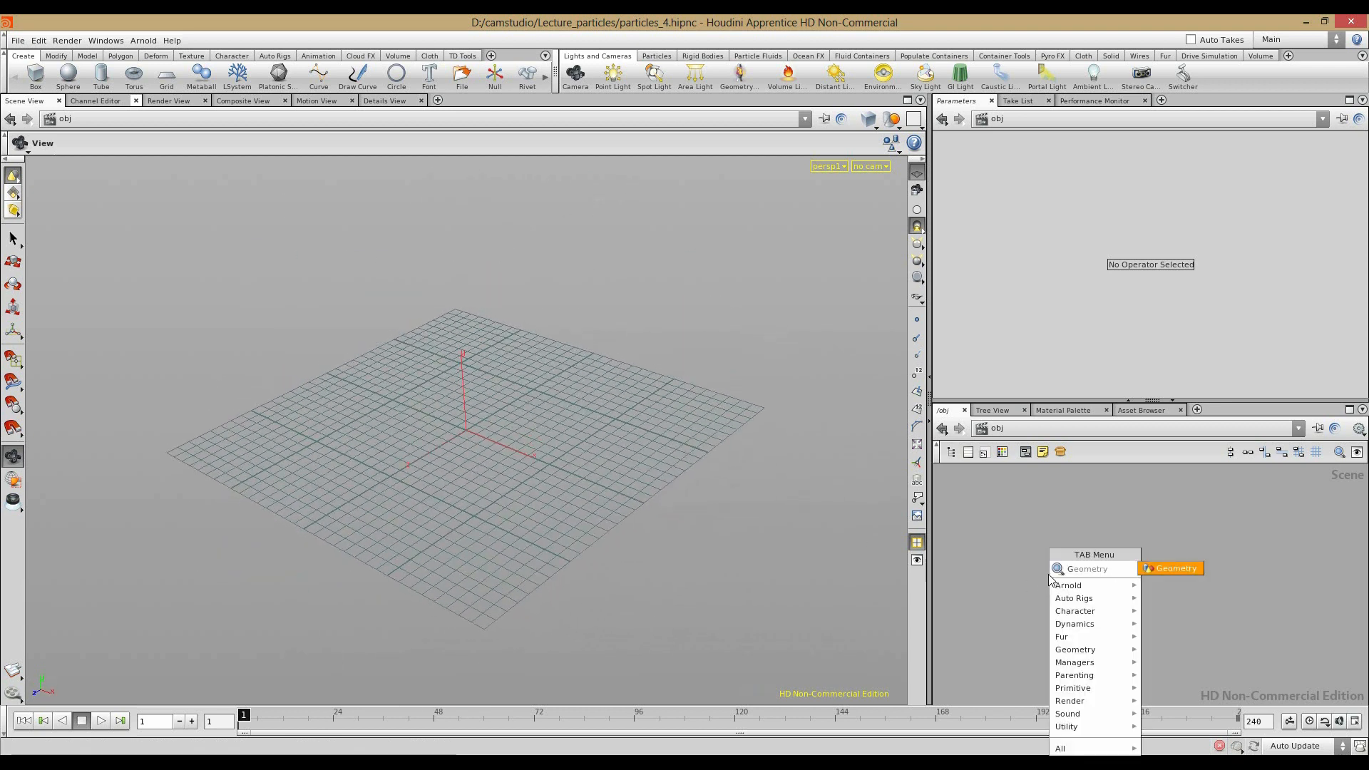
key(Return)
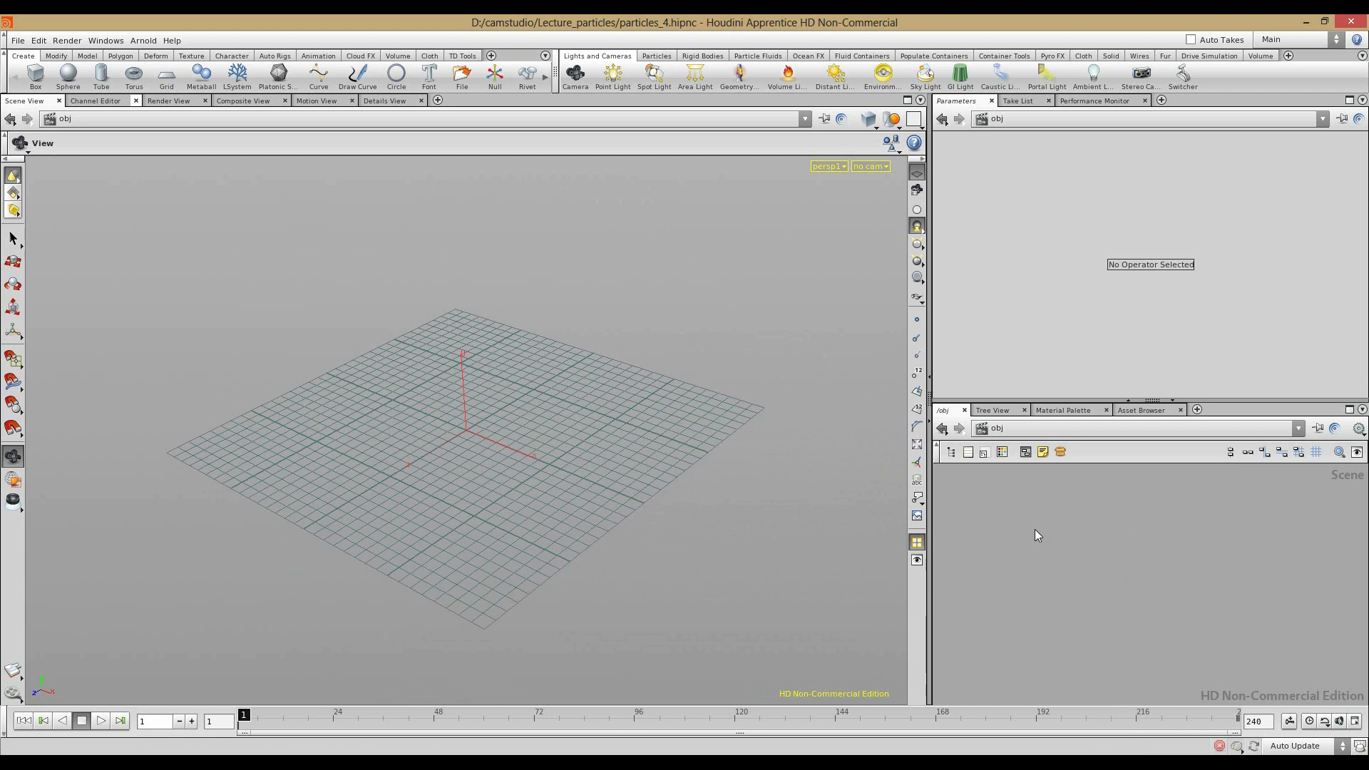
click(1035, 529)
double_click(1034, 529)
drag(1030, 567, 1122, 633)
key(Delete)
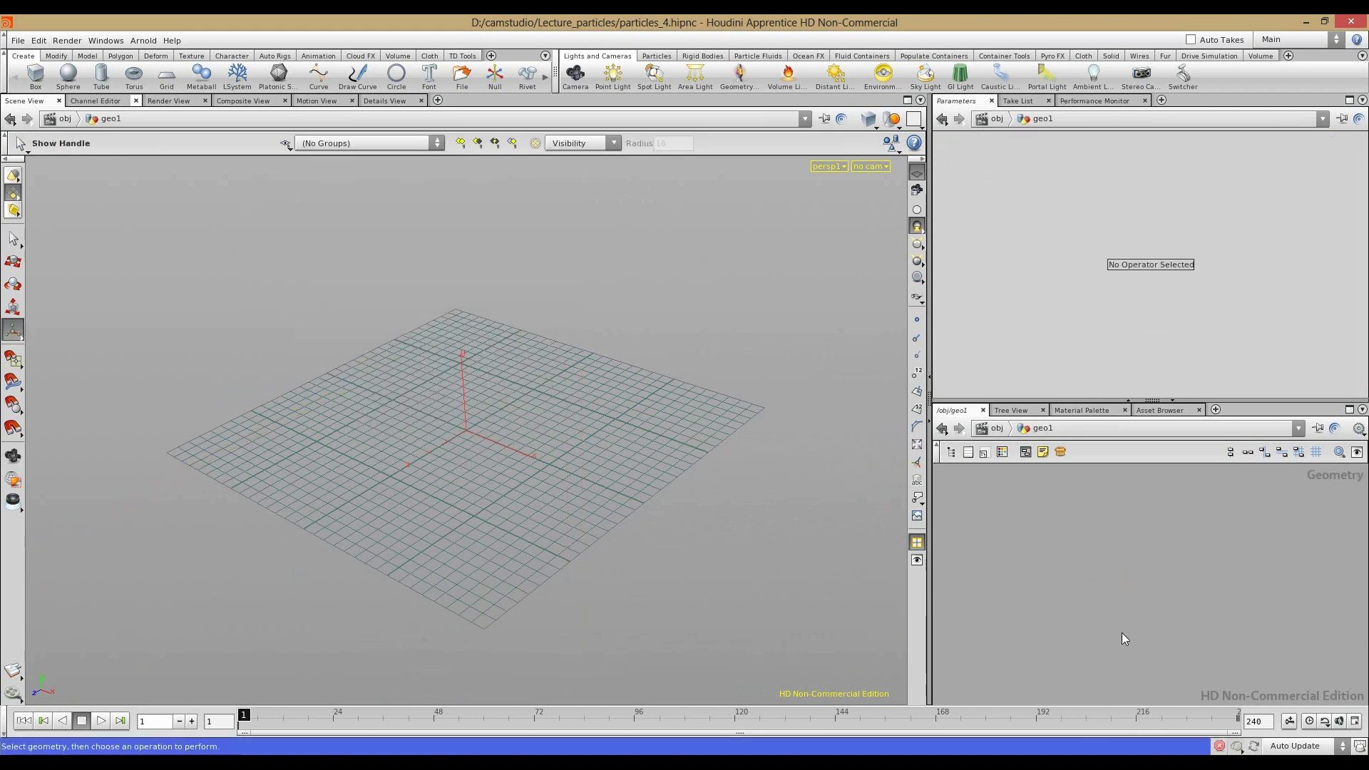
Step: Add a POP Network node in geo1 and go inside it
key(Tab)
text(popnet)
key(Return)
click(1034, 536)
double_click(1041, 539)
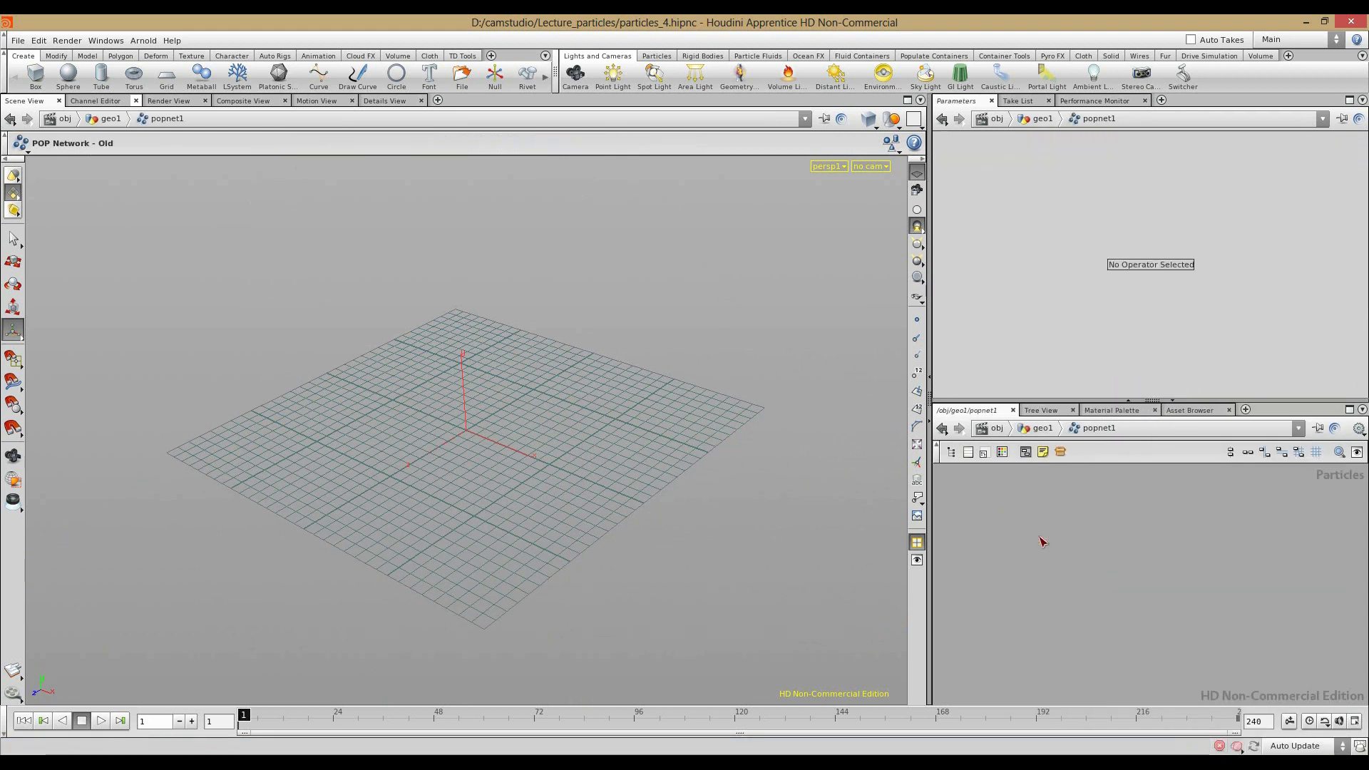
Step: Add a Location node in popnet1 and play the simulation to watch its particle emission
key(Tab)
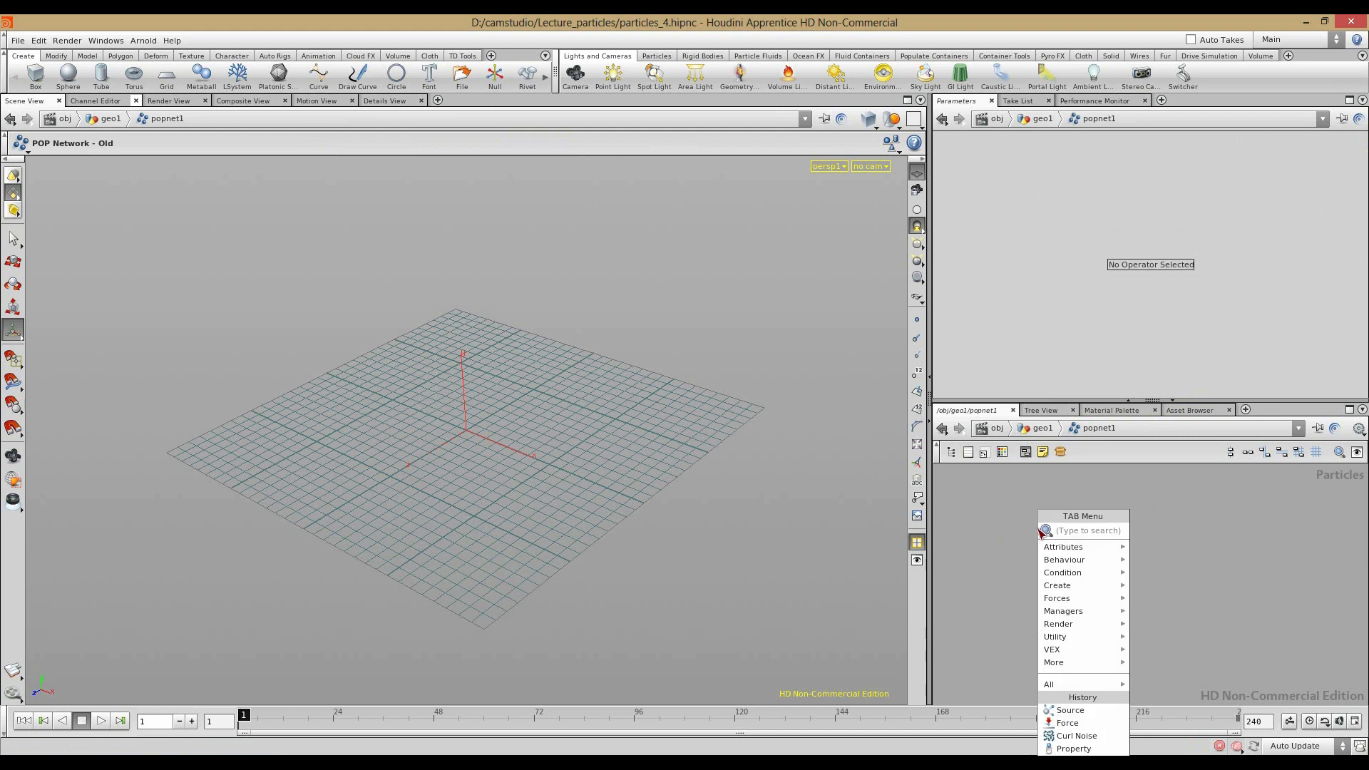
text(lo)
click(1135, 529)
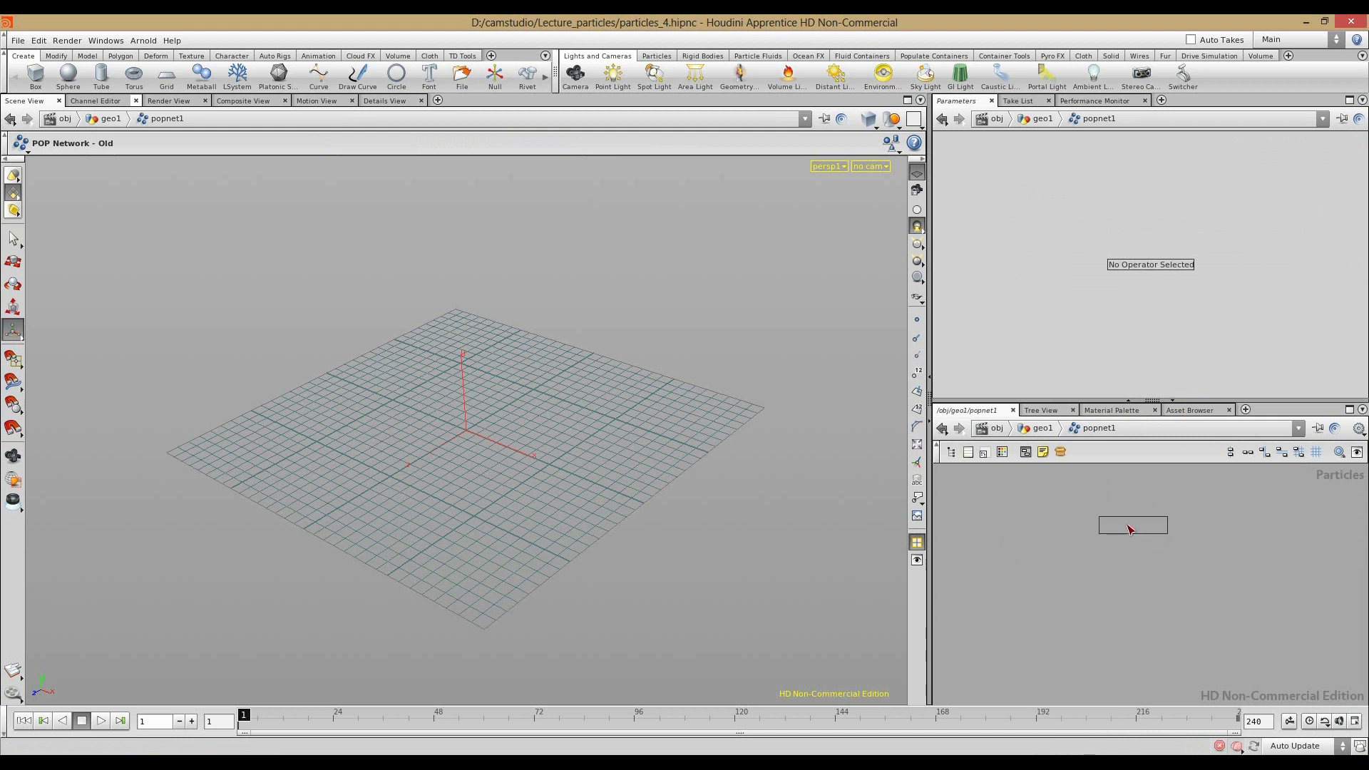
click(1066, 522)
alt+drag(445, 563, 421, 517)
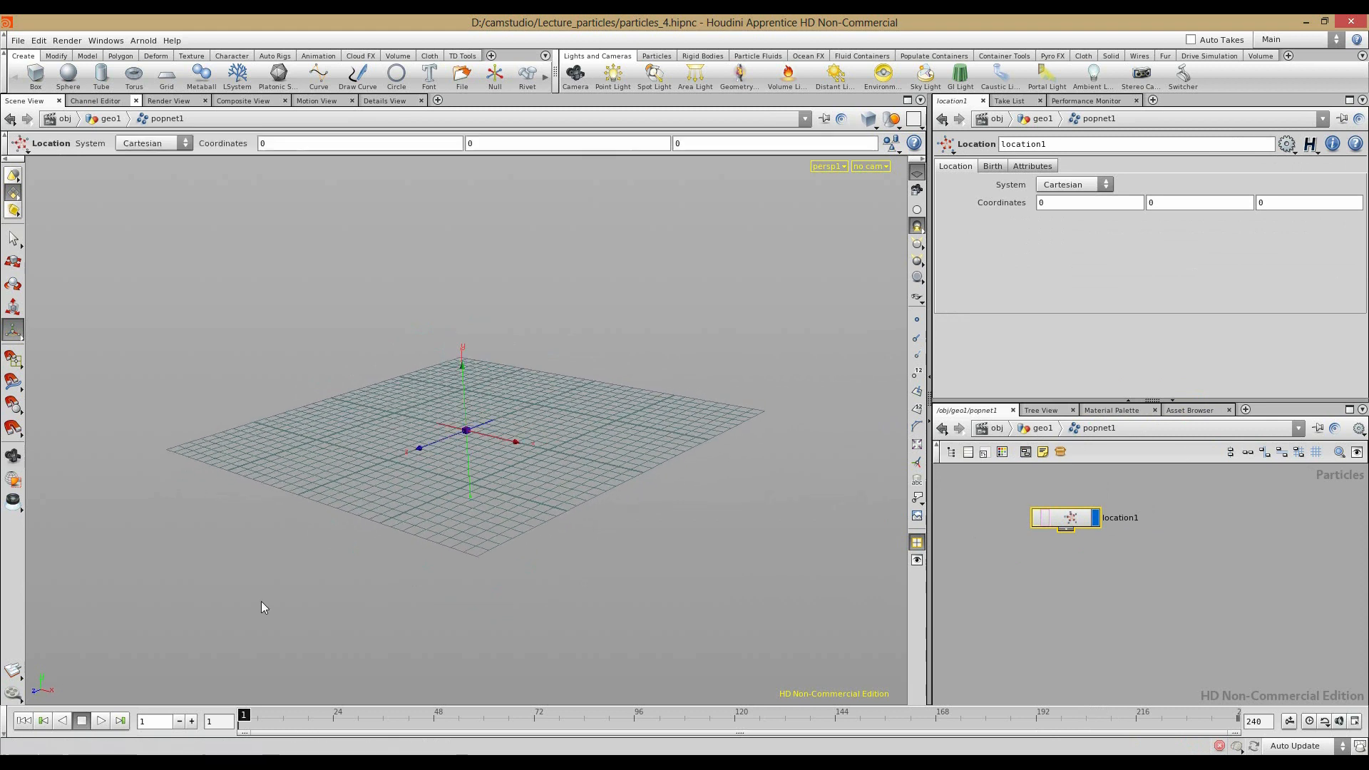
click(100, 721)
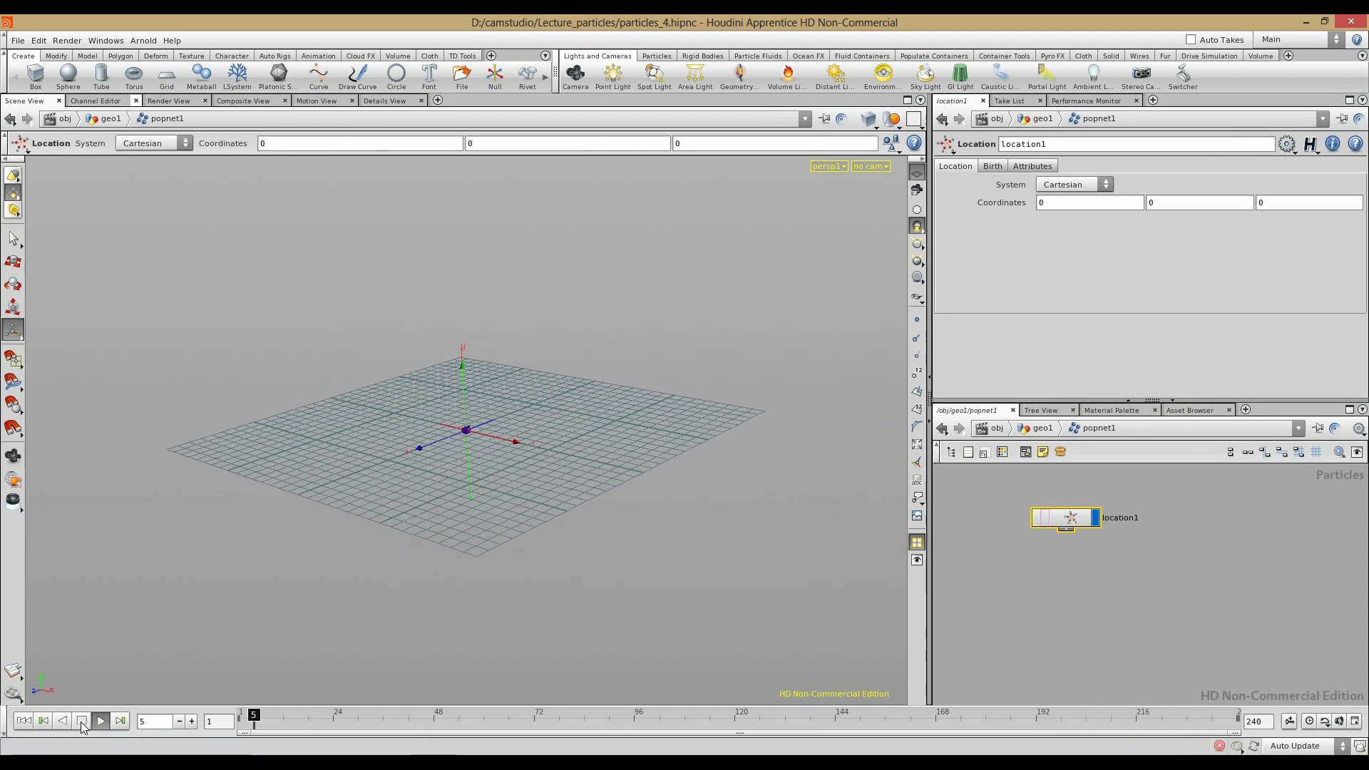
alt+drag(654, 440, 642, 541)
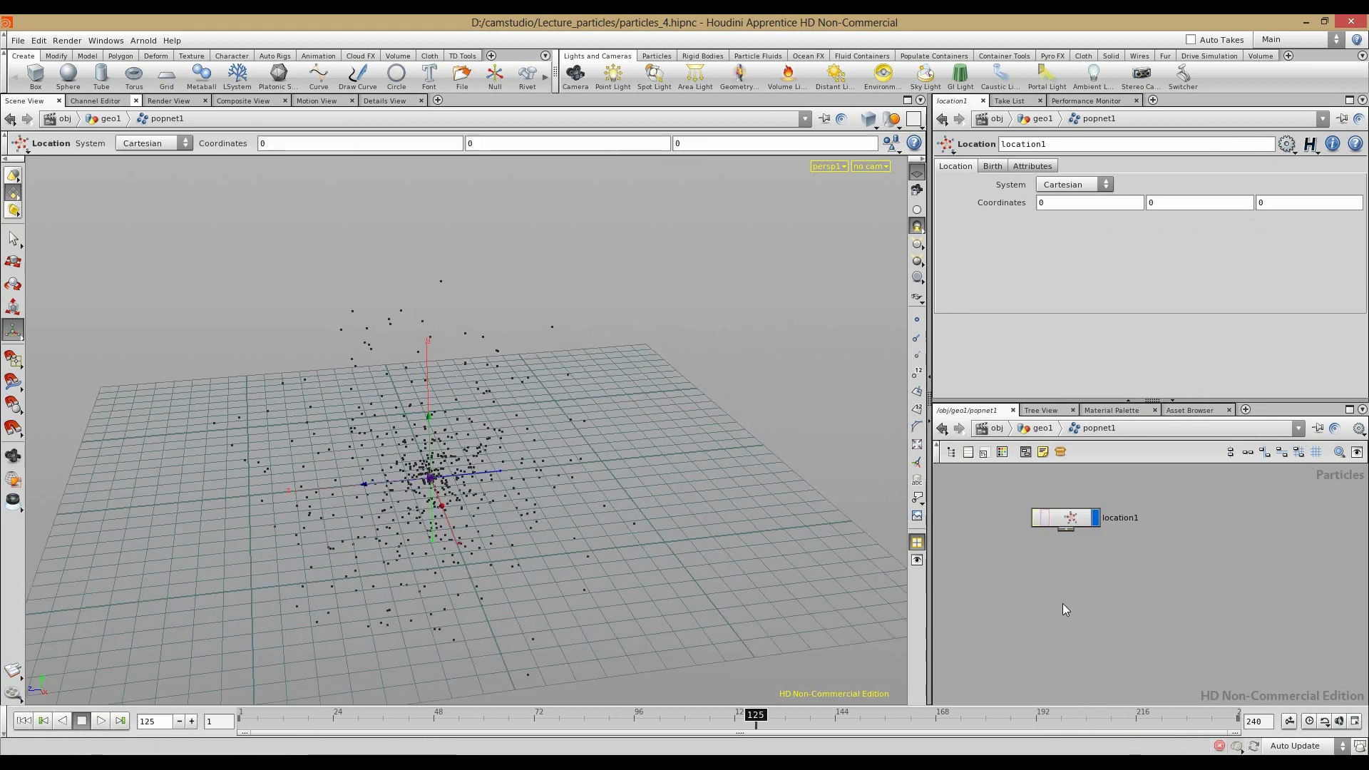
Step: Examine location1's Birth settings and review its particle emission from frame 1 to frame 69
click(1067, 515)
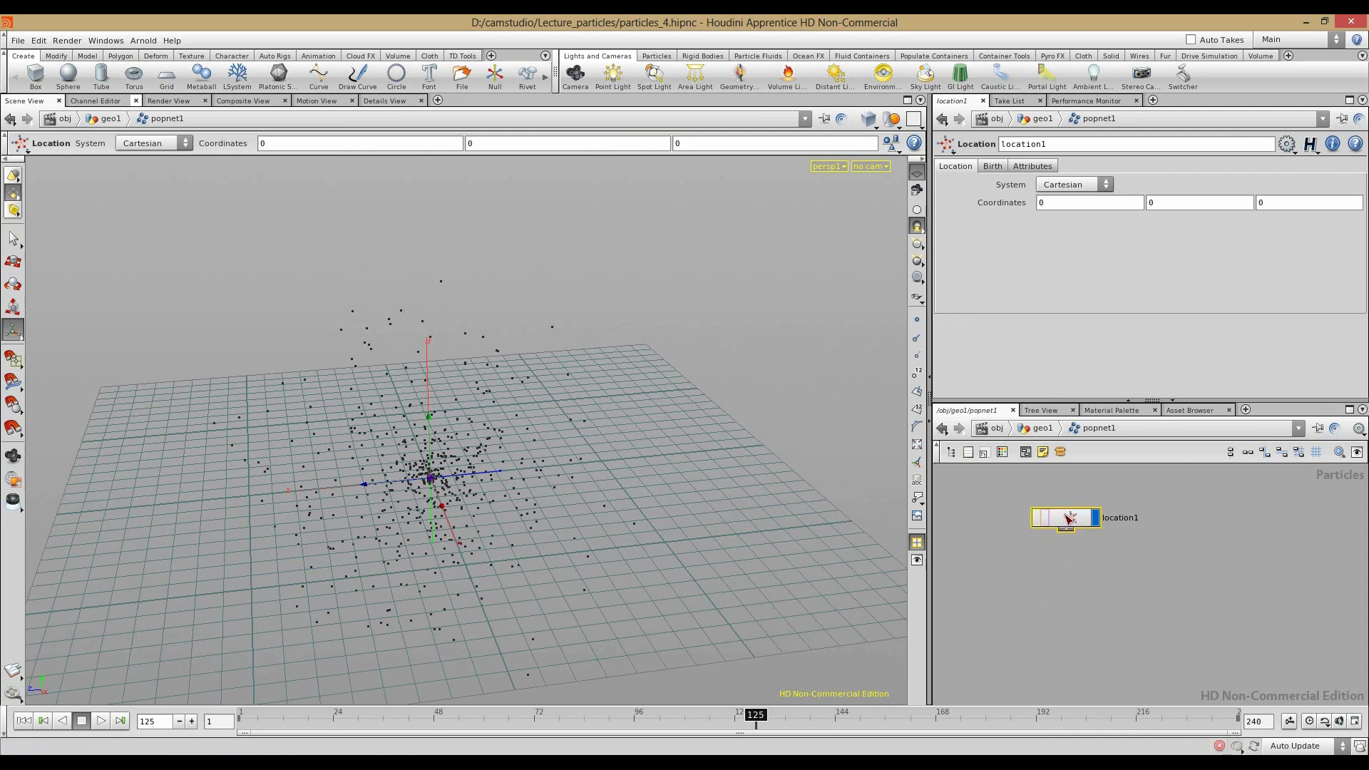
click(1003, 579)
key(Tab)
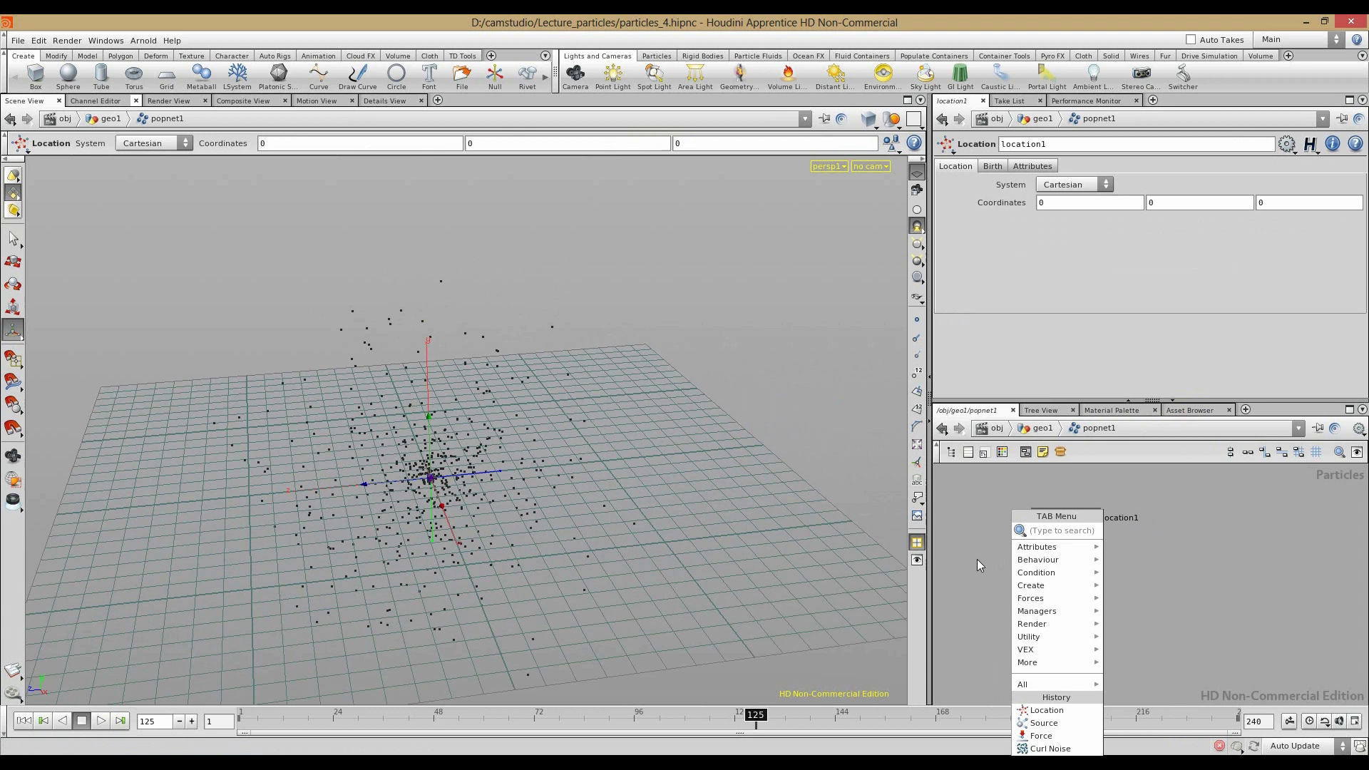
key(Escape)
click(1066, 517)
click(993, 166)
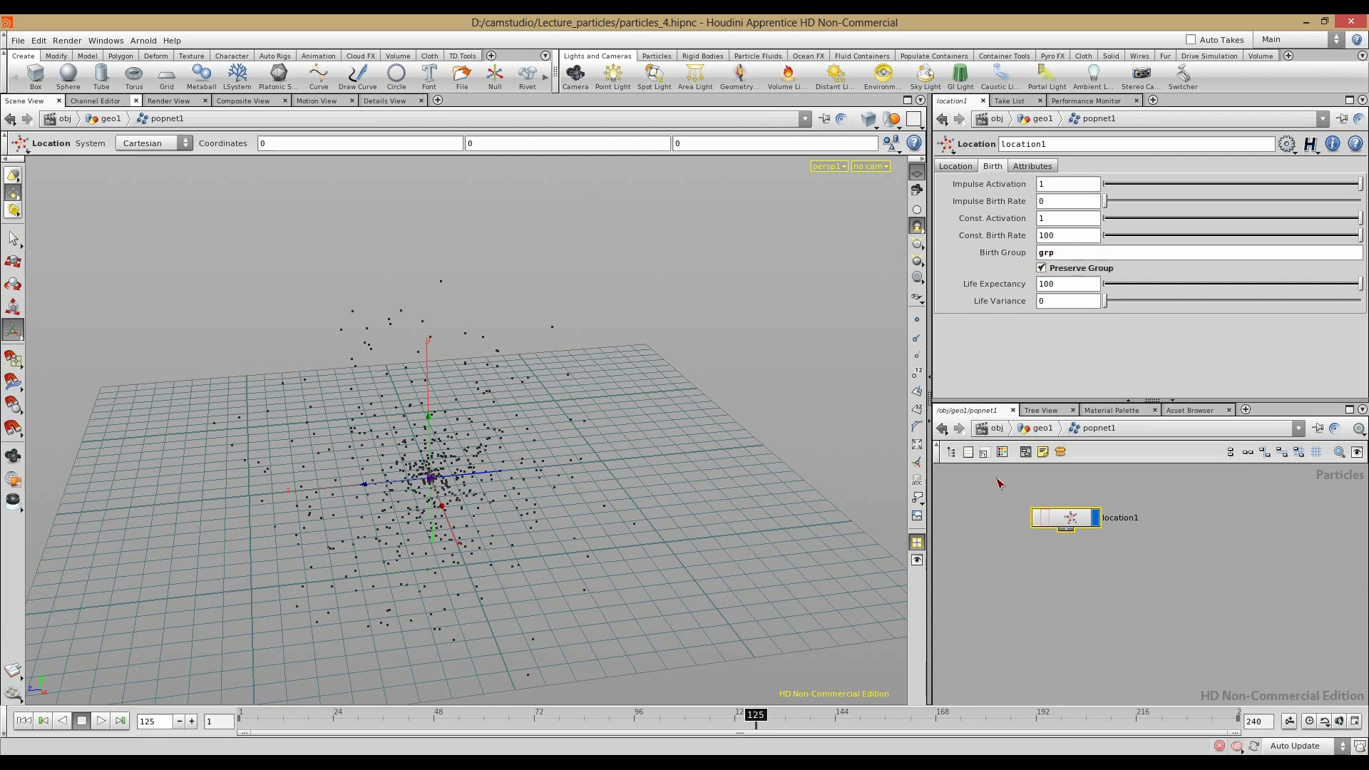
click(234, 717)
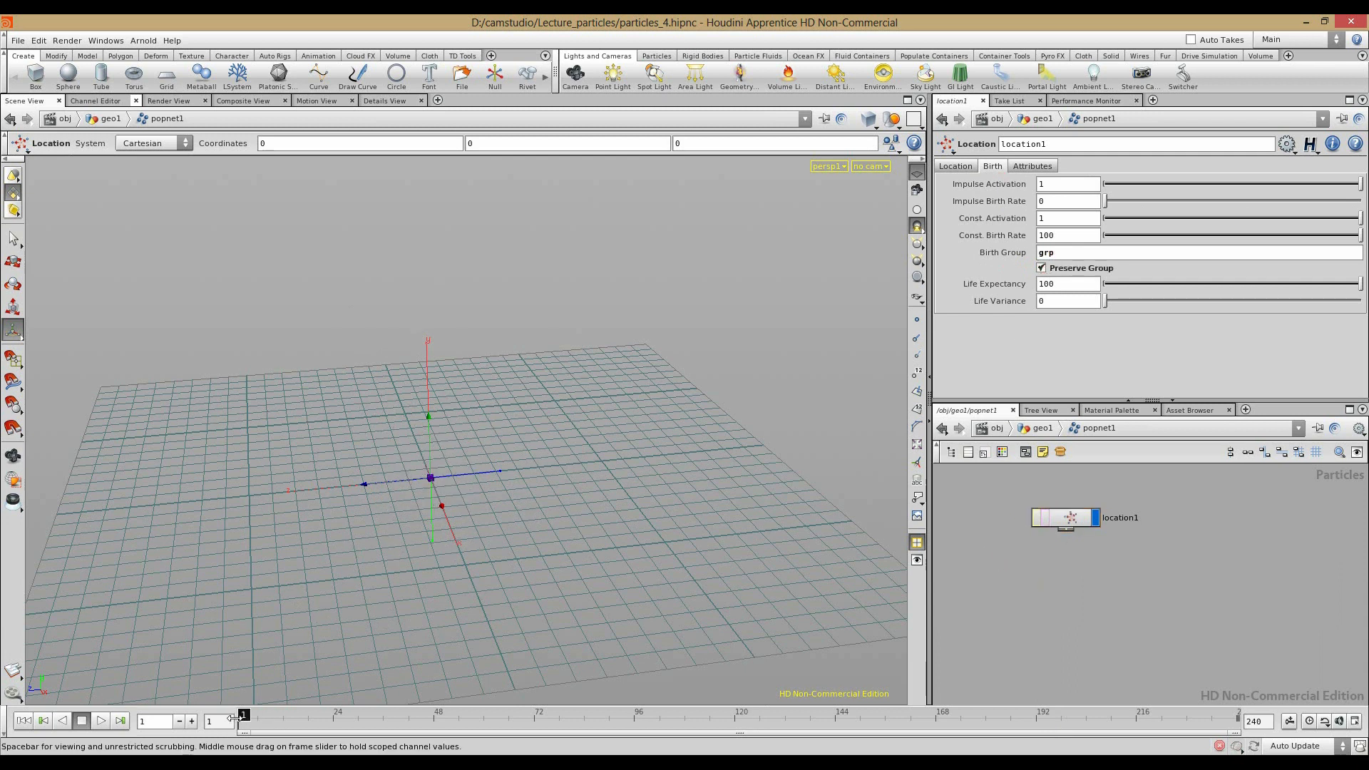
middle_click(1069, 523)
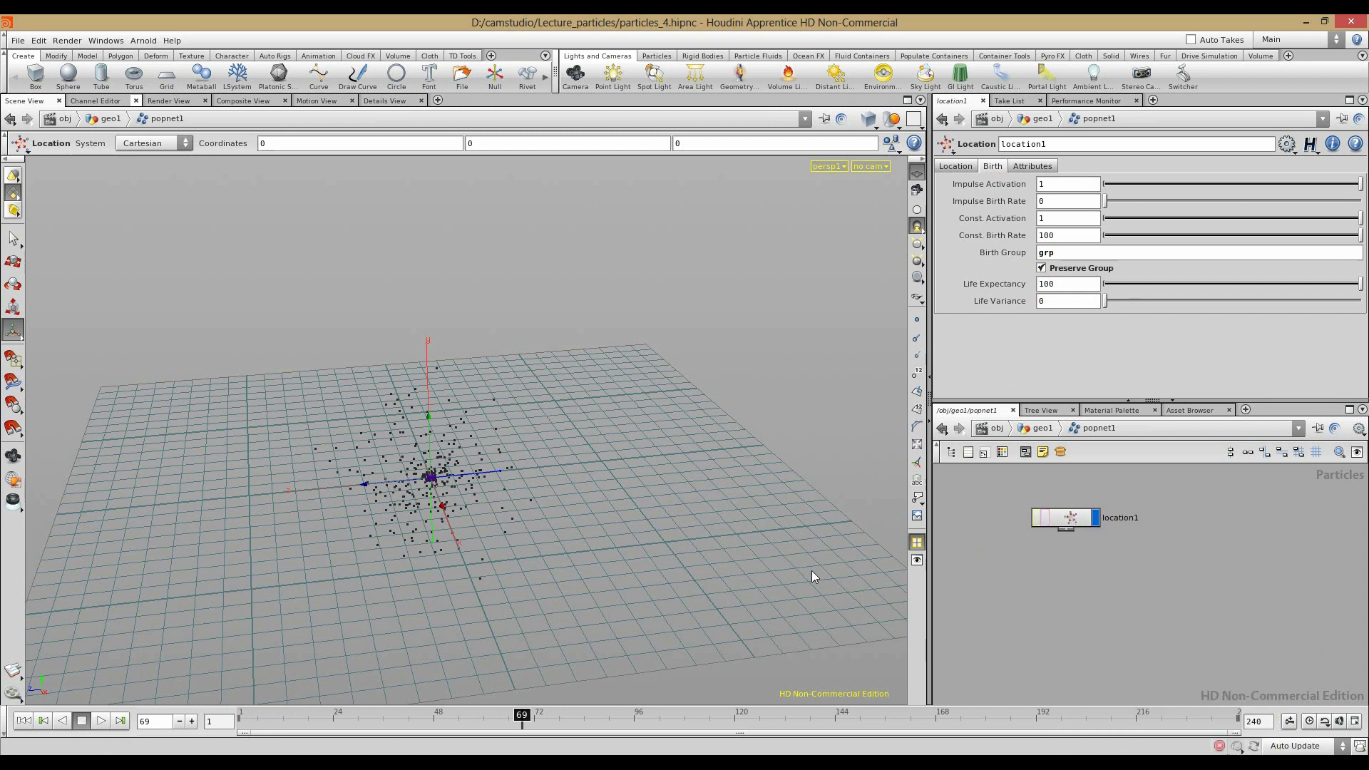
Step: Add a Force node wired below location1 and display it
key(Tab)
mouse_move(1019, 627)
text(Follow)
click(1133, 541)
drag(1061, 607, 1063, 581)
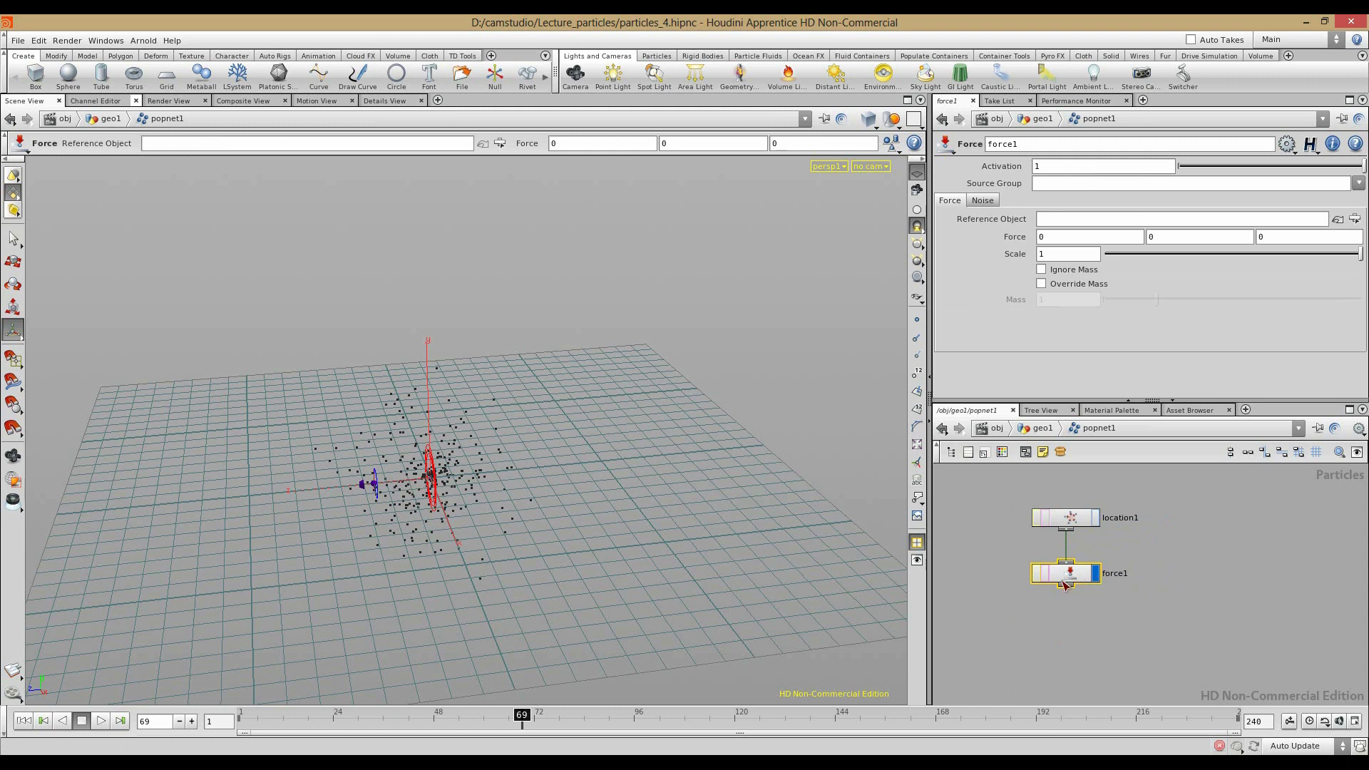
Step: Set force1's X force to 3.8 and inspect its direction in the scene
middle_drag(1056, 238, 1301, 245)
key(space)
alt+drag(284, 428, 420, 432)
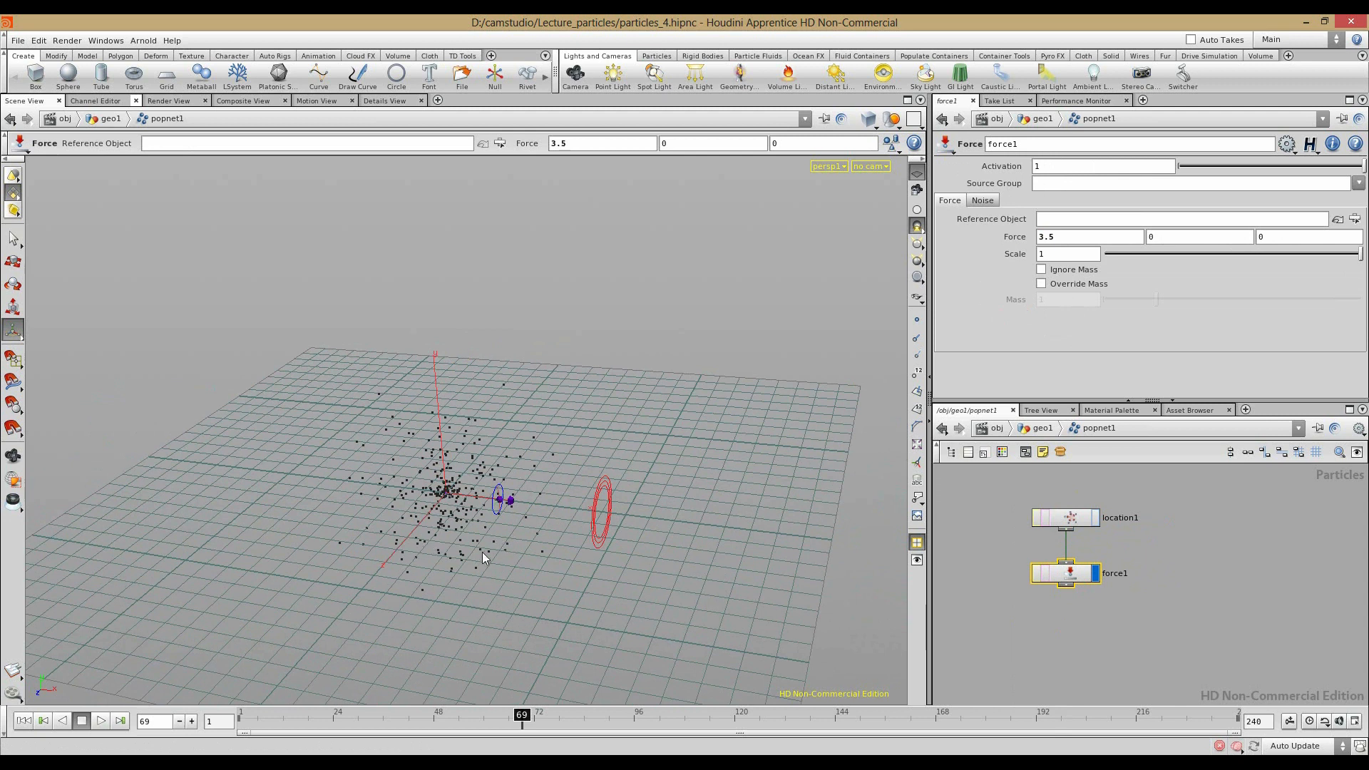
mouse_move(549, 558)
mouse_down()
mouse_move(531, 562)
mouse_move(571, 558)
mouse_move(534, 575)
mouse_up()
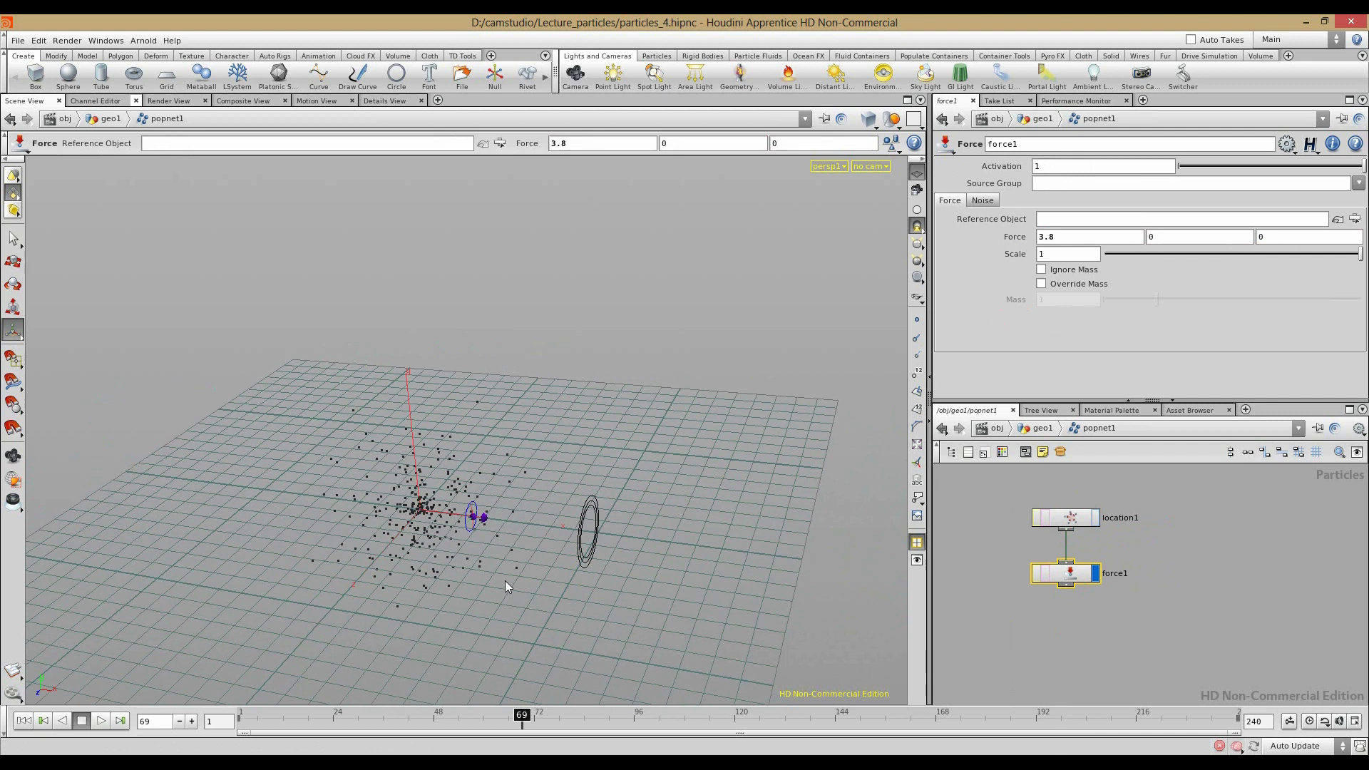
middle_drag(510, 561, 568, 508)
Step: Replay the force-driven simulation from the first frame, stop at frame 53, and enable real-time playback
click(24, 721)
click(102, 721)
click(82, 721)
drag(399, 527, 568, 539)
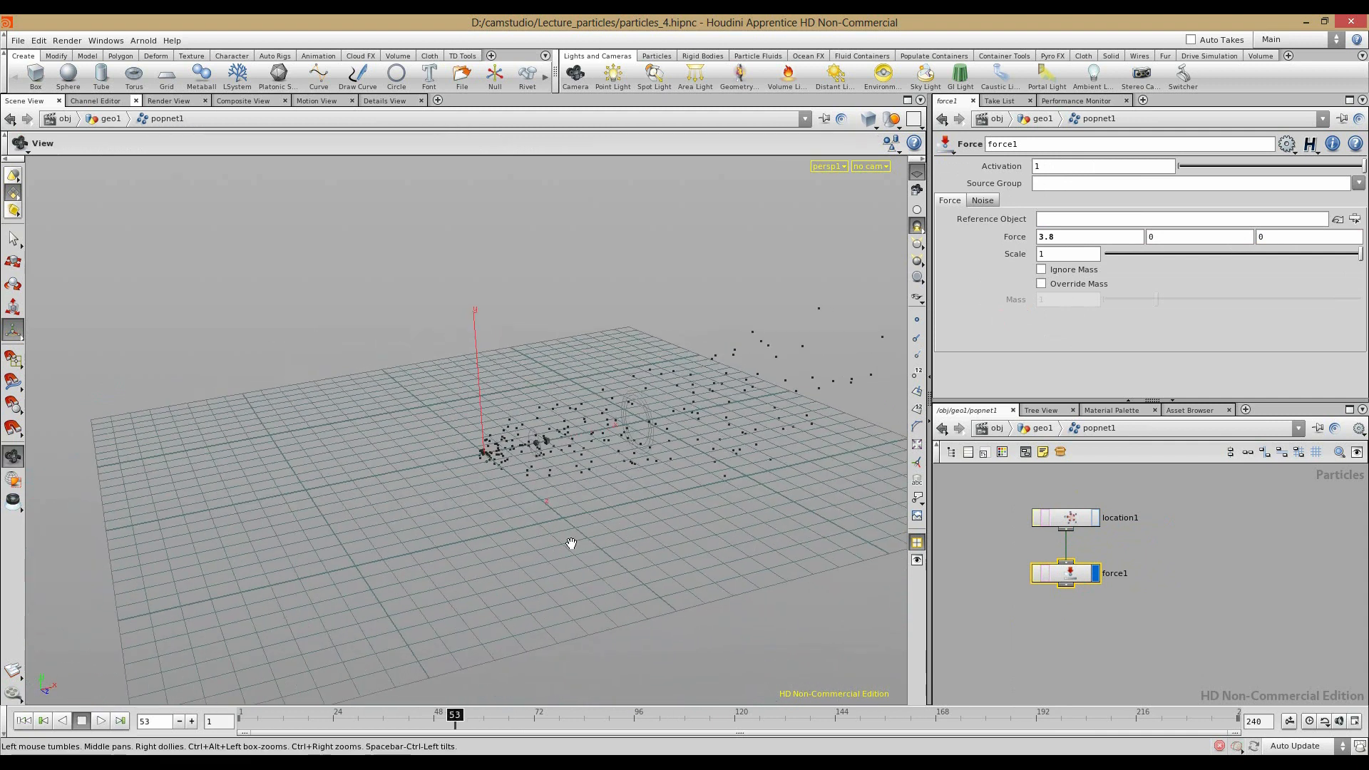
click(1308, 722)
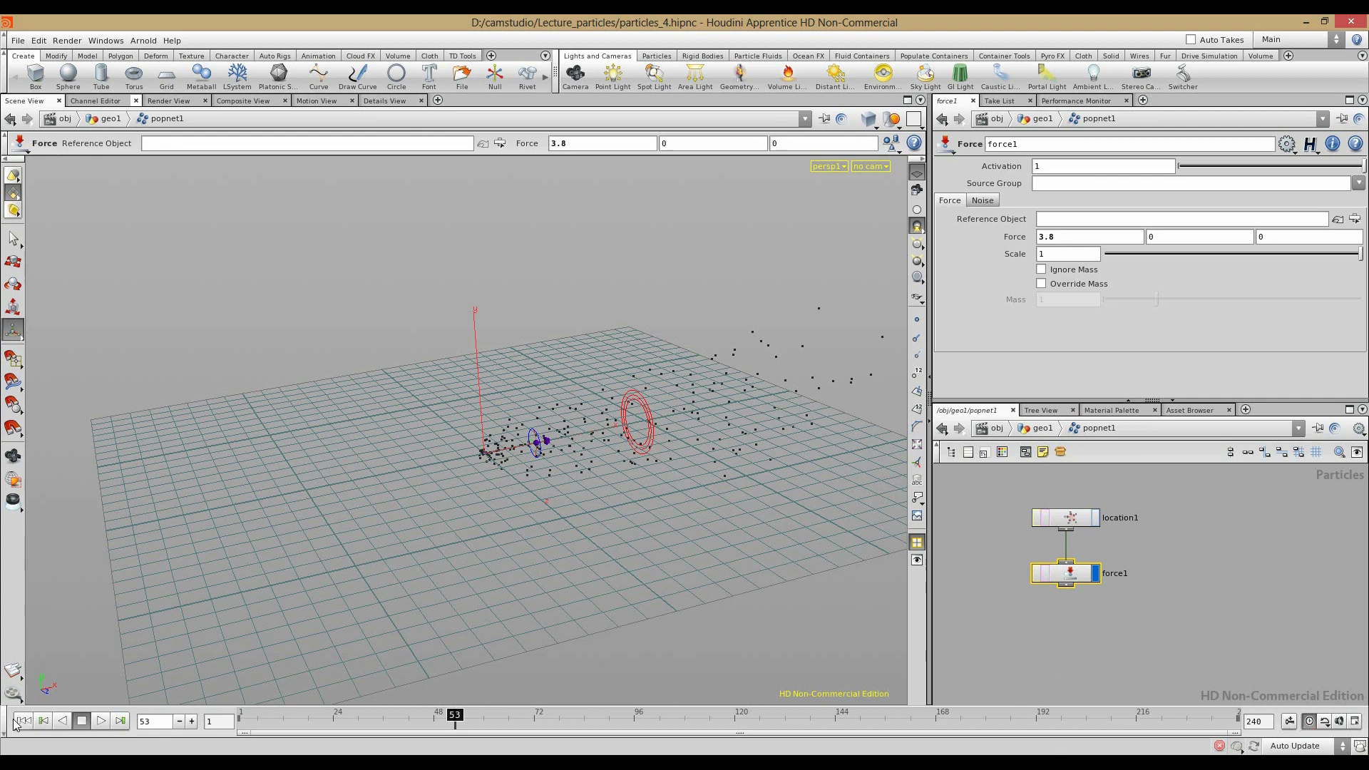
Step: Stop the simulation at frame 68 and inspect the particle stream driven by force1 from a closer angle
click(81, 723)
alt+drag(435, 531, 562, 467)
alt+right_drag(563, 467, 672, 528)
click(1101, 636)
key(Tab)
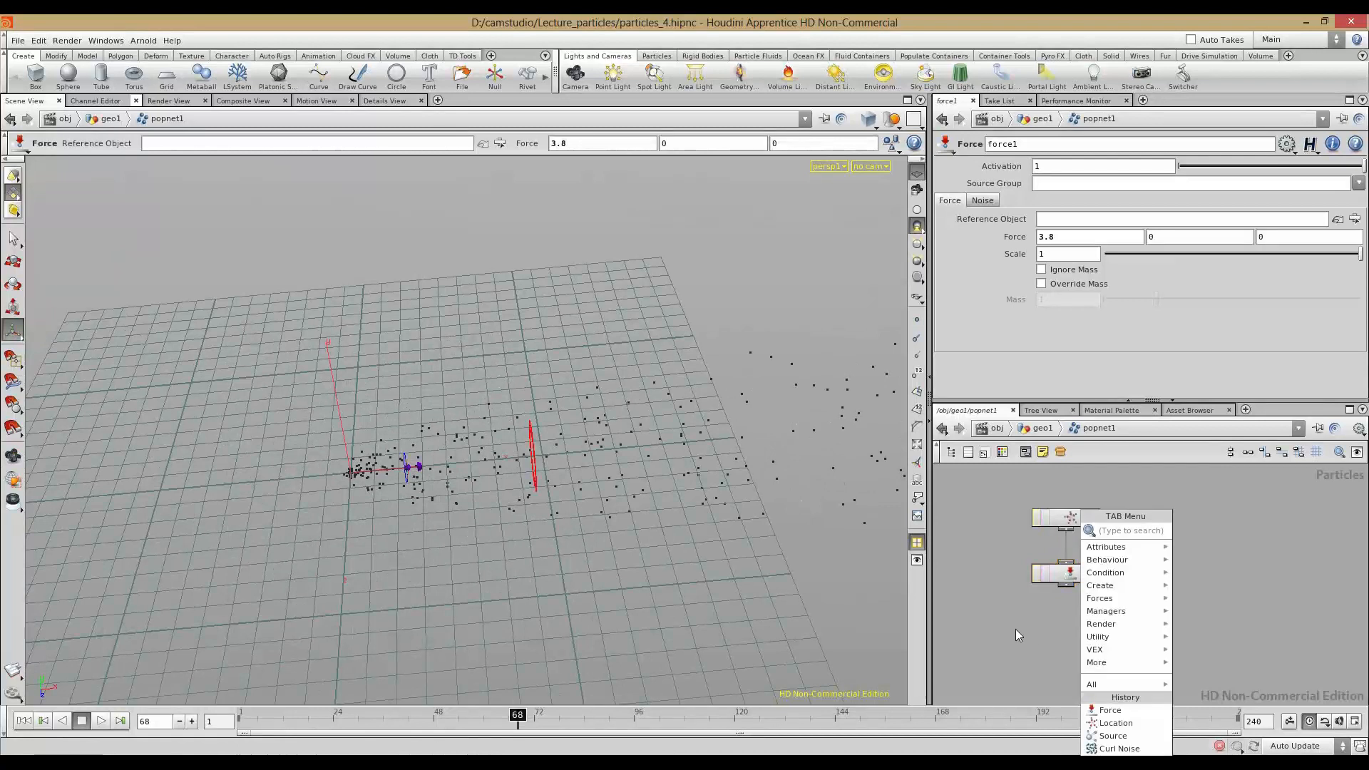
click(551, 521)
key(Tab)
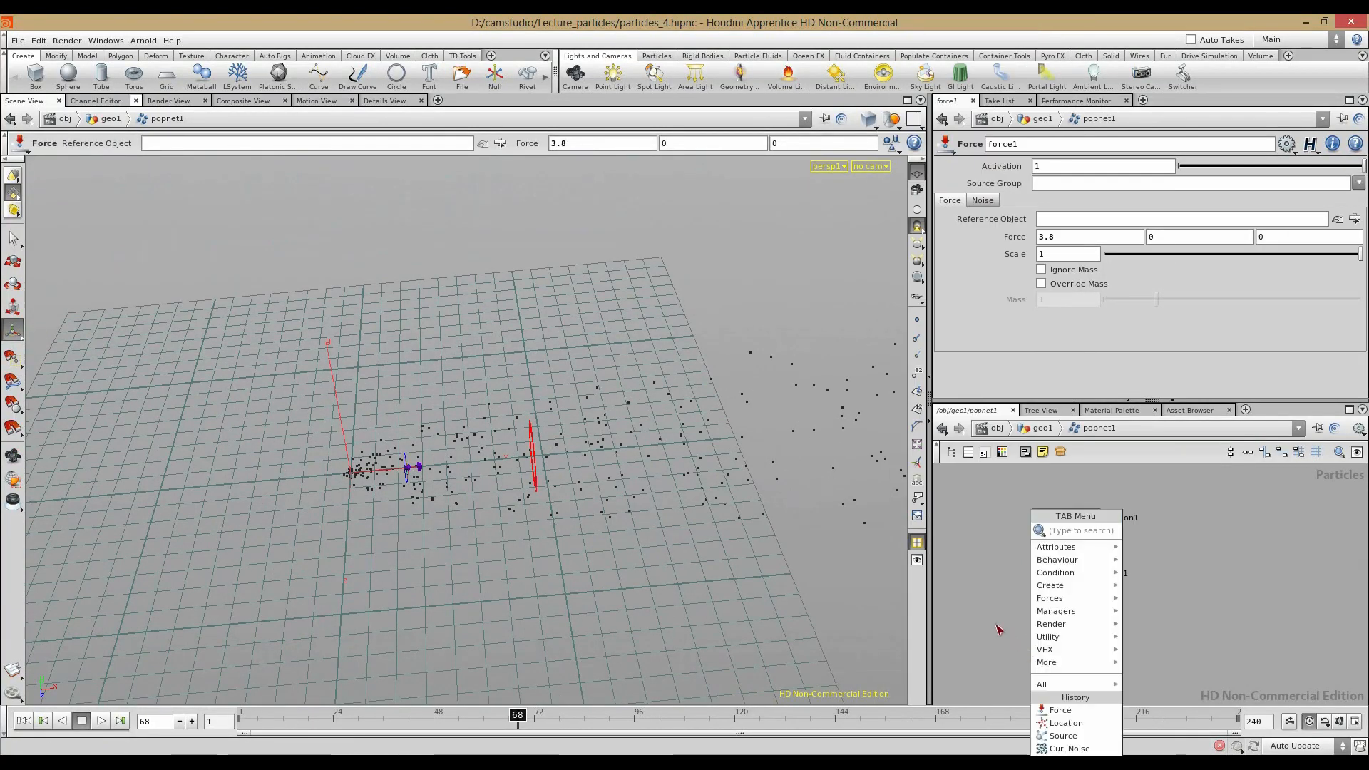
mouse_move(1098, 618)
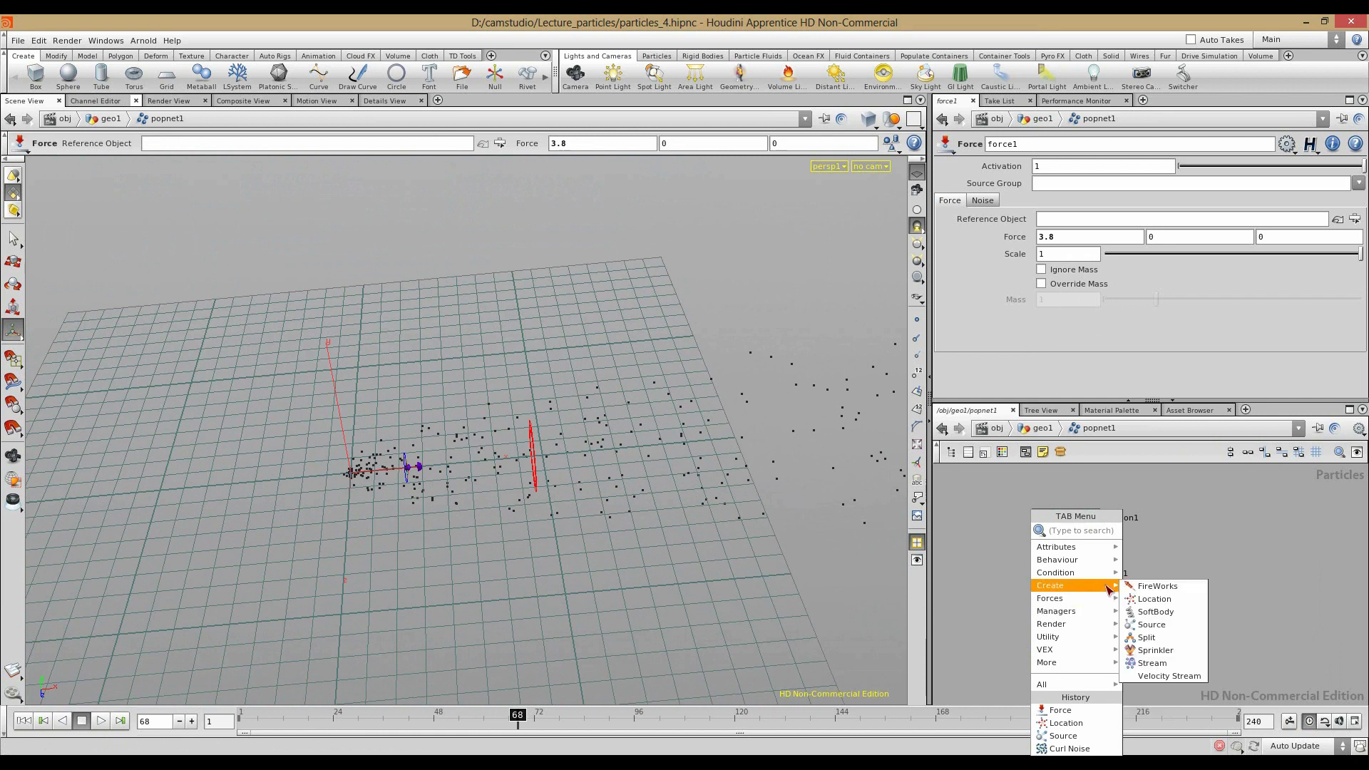
mouse_move(1104, 566)
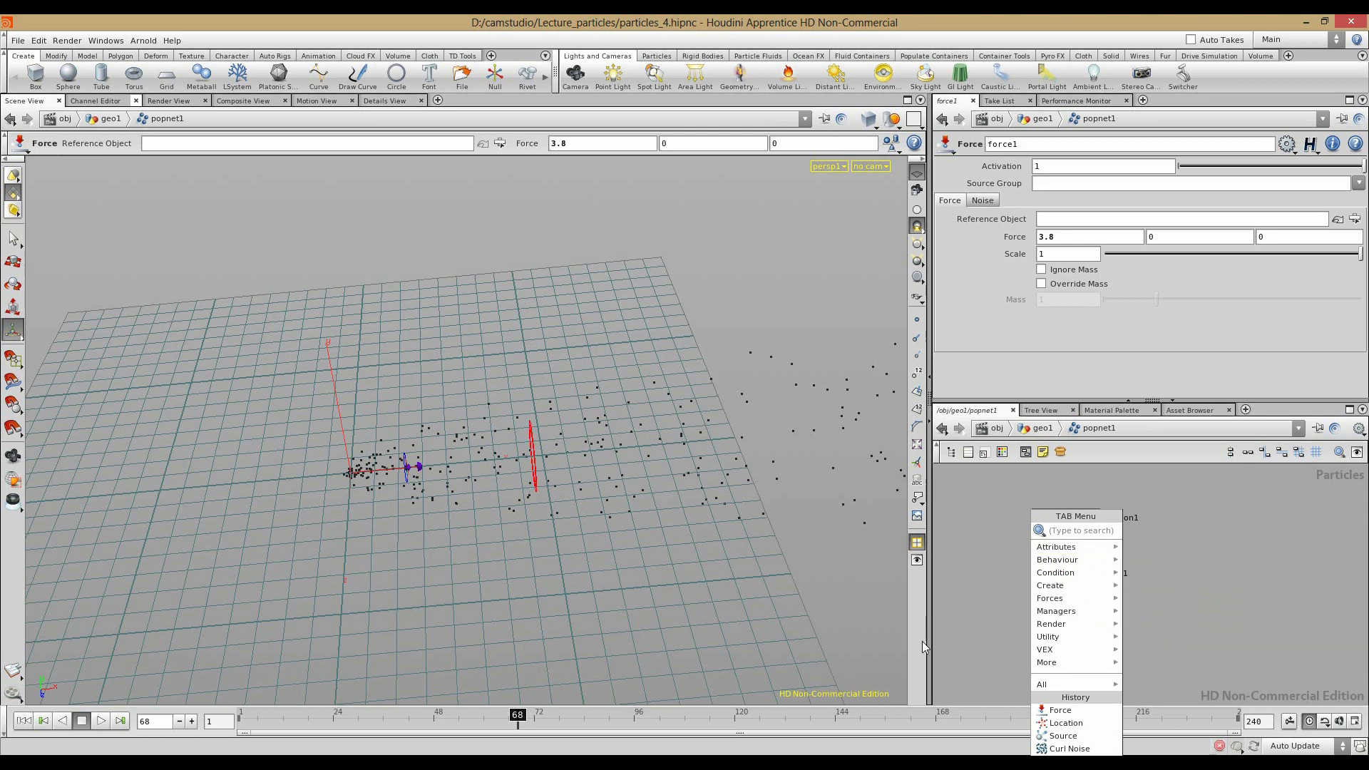
key(Tab)
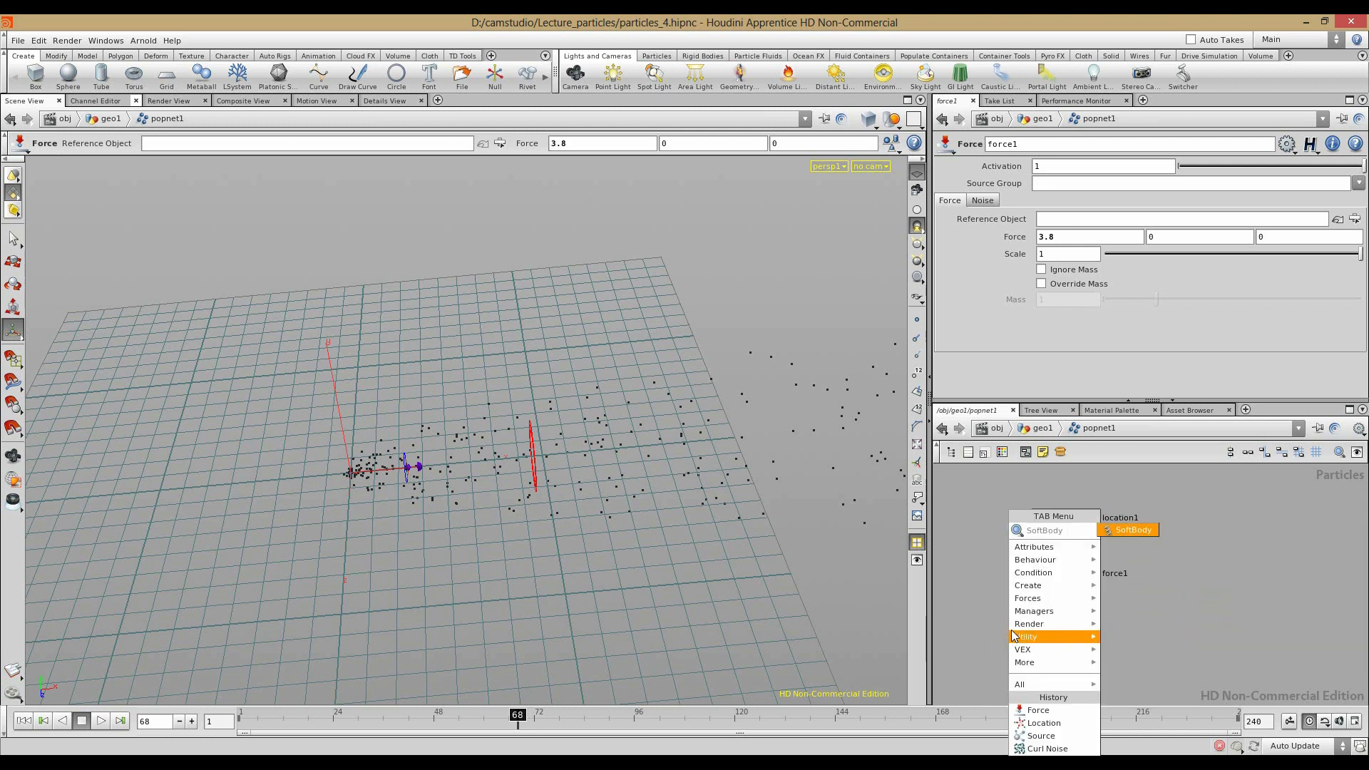
Step: Add a Limit node below force1 in the popnet1 network
key(Tab)
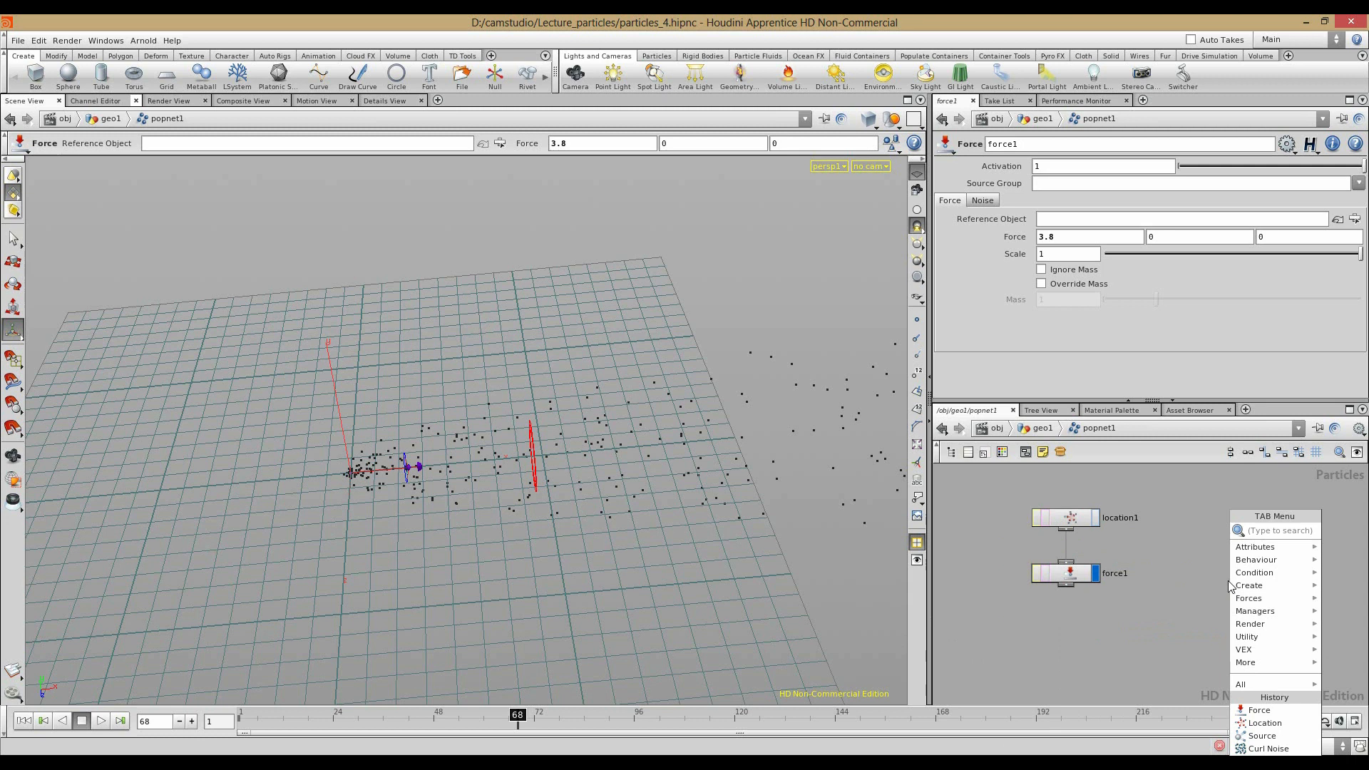
text(Limit)
click(1191, 533)
click(1093, 645)
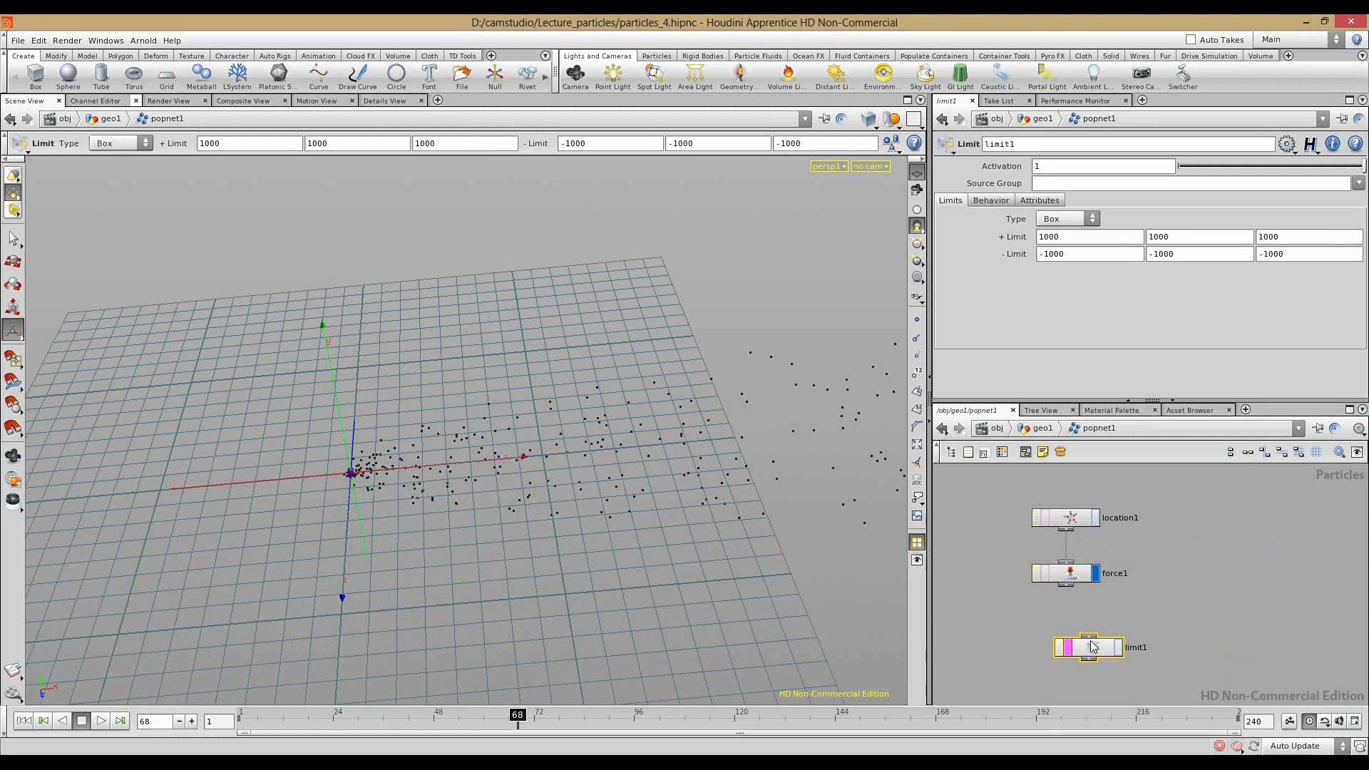
Step: Wire force1's output into limit1, display limit1, and align it in the node column
scroll(1087, 652, up, 5)
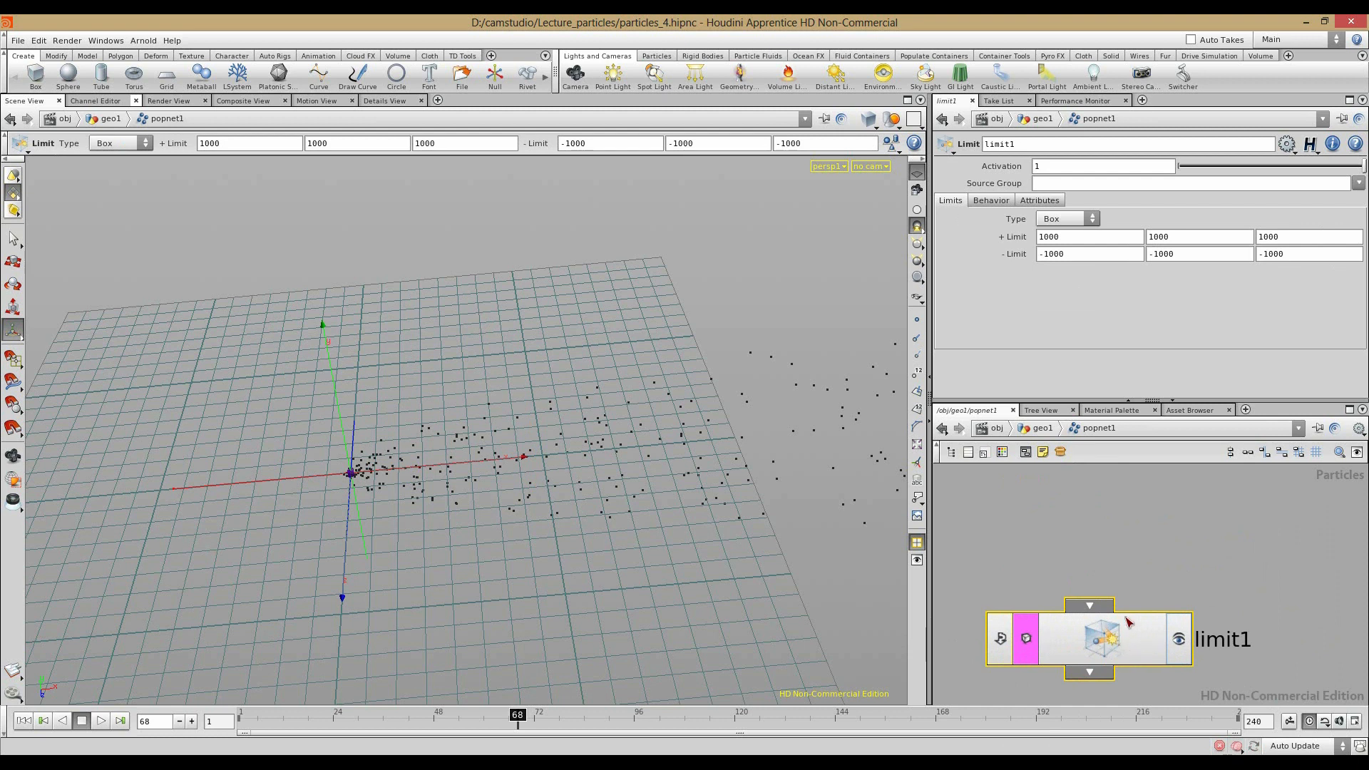
scroll(1130, 616, down, 2)
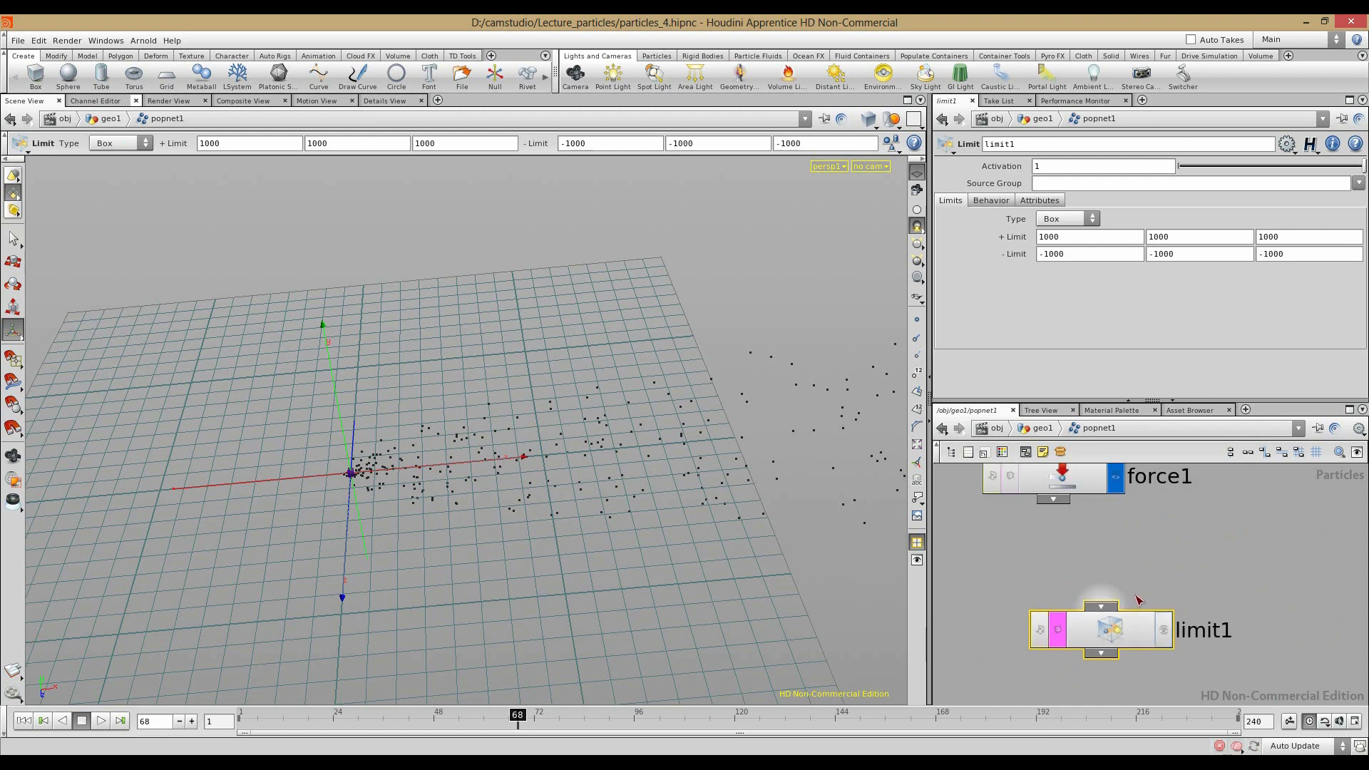
drag(1057, 508, 1103, 590)
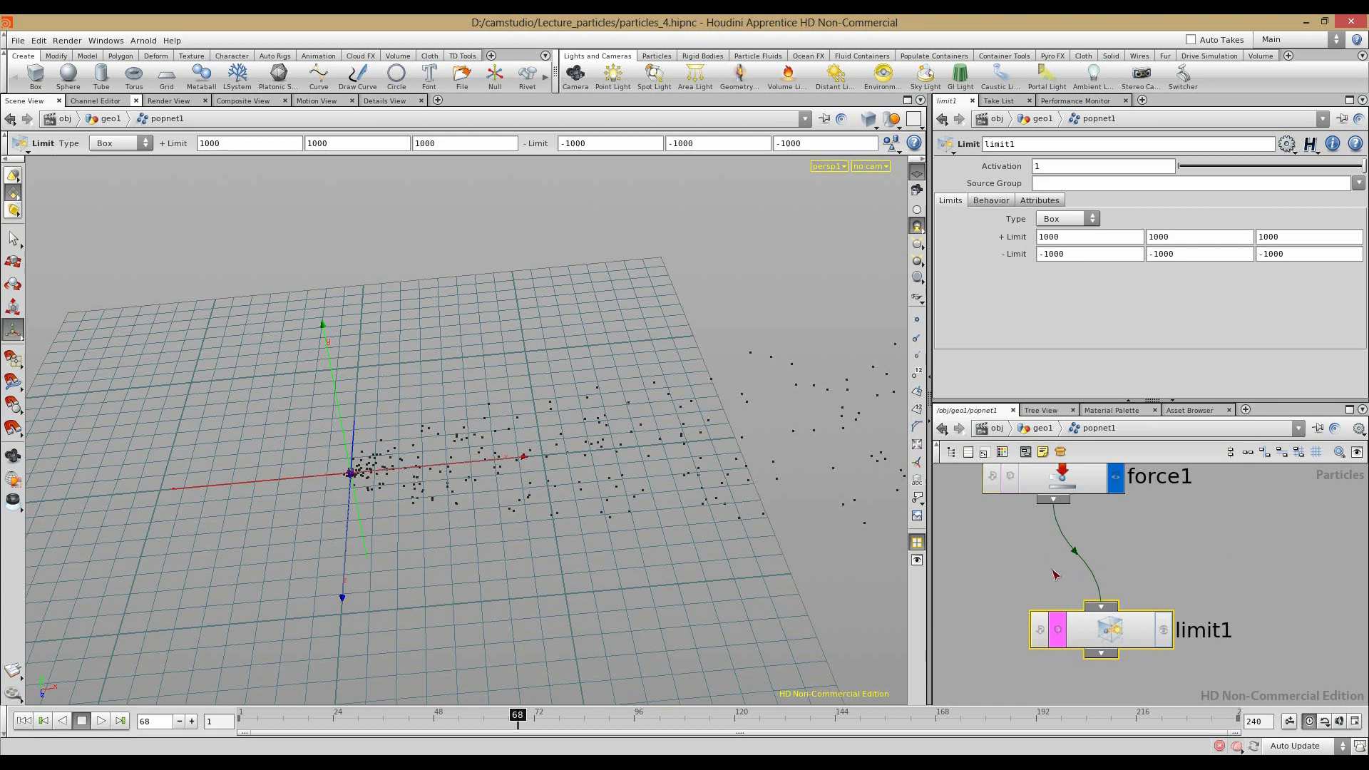
scroll(1055, 574, down, 2)
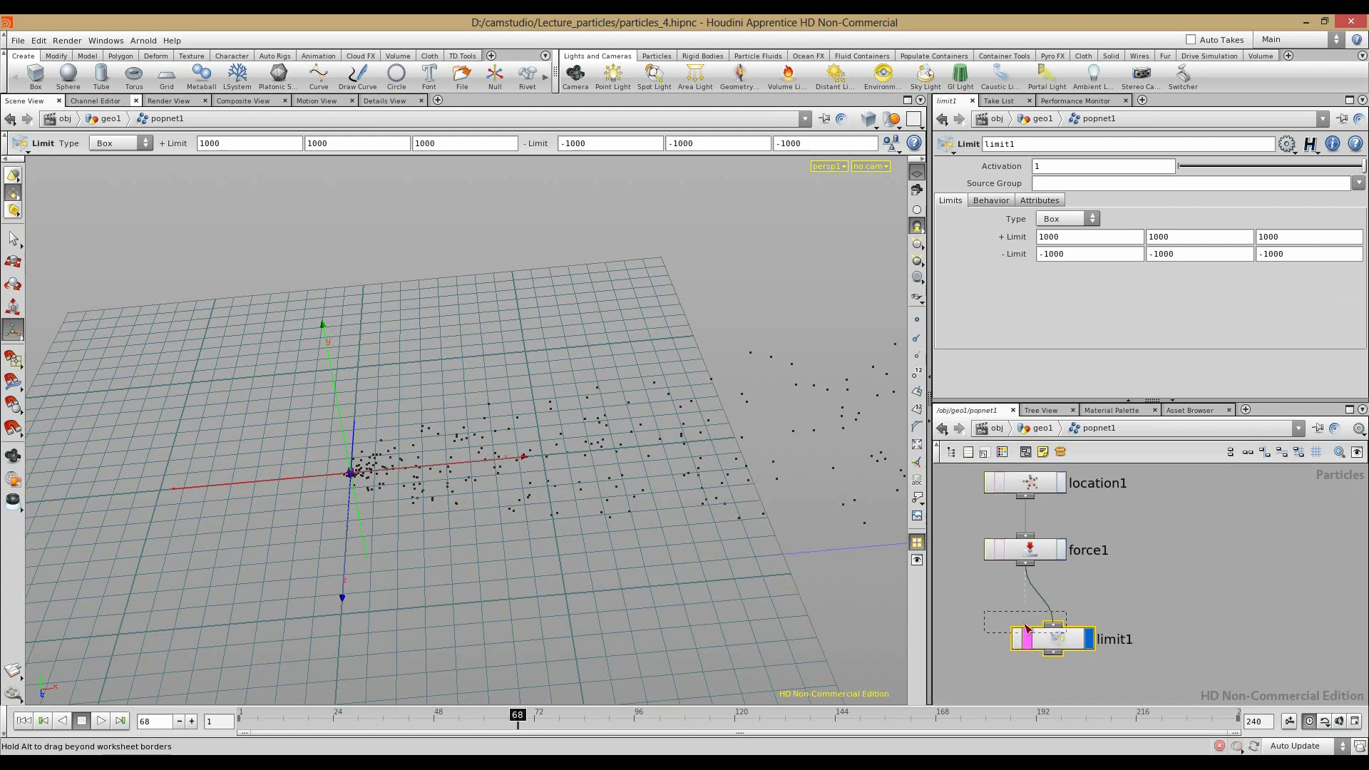
key(l)
Step: Set limit1's positive X limit to 10 and its negative X limit to -10
alt+right_drag(681, 404, 266, 434)
alt+drag(265, 434, 303, 388)
scroll(325, 414, up, 5)
alt+right_drag(324, 413, 852, 420)
alt+middle_drag(542, 421, 456, 457)
mouse_move(456, 457)
alt+mouse_down()
mouse_move(520, 461)
mouse_move(480, 464)
alt+mouse_up()
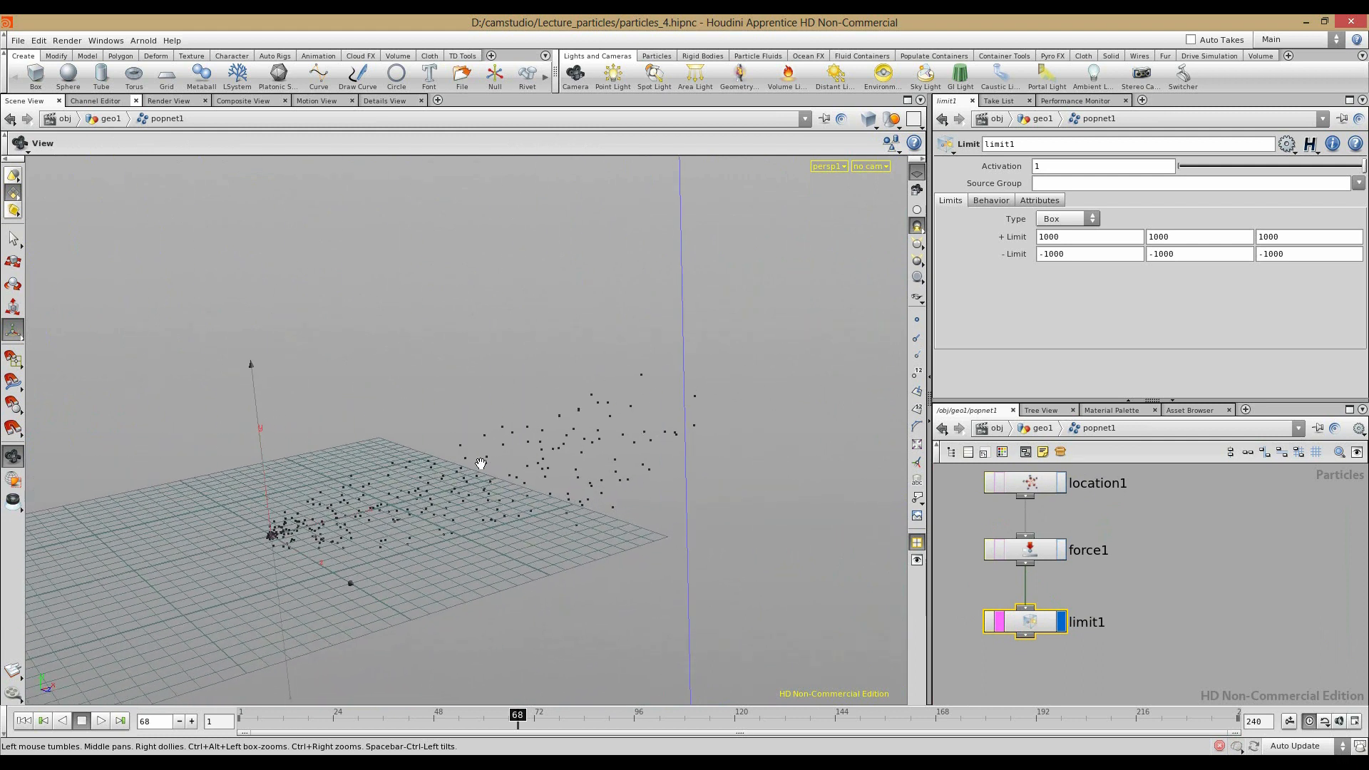
click(1089, 255)
key(BackSpace)
key(BackSpace)
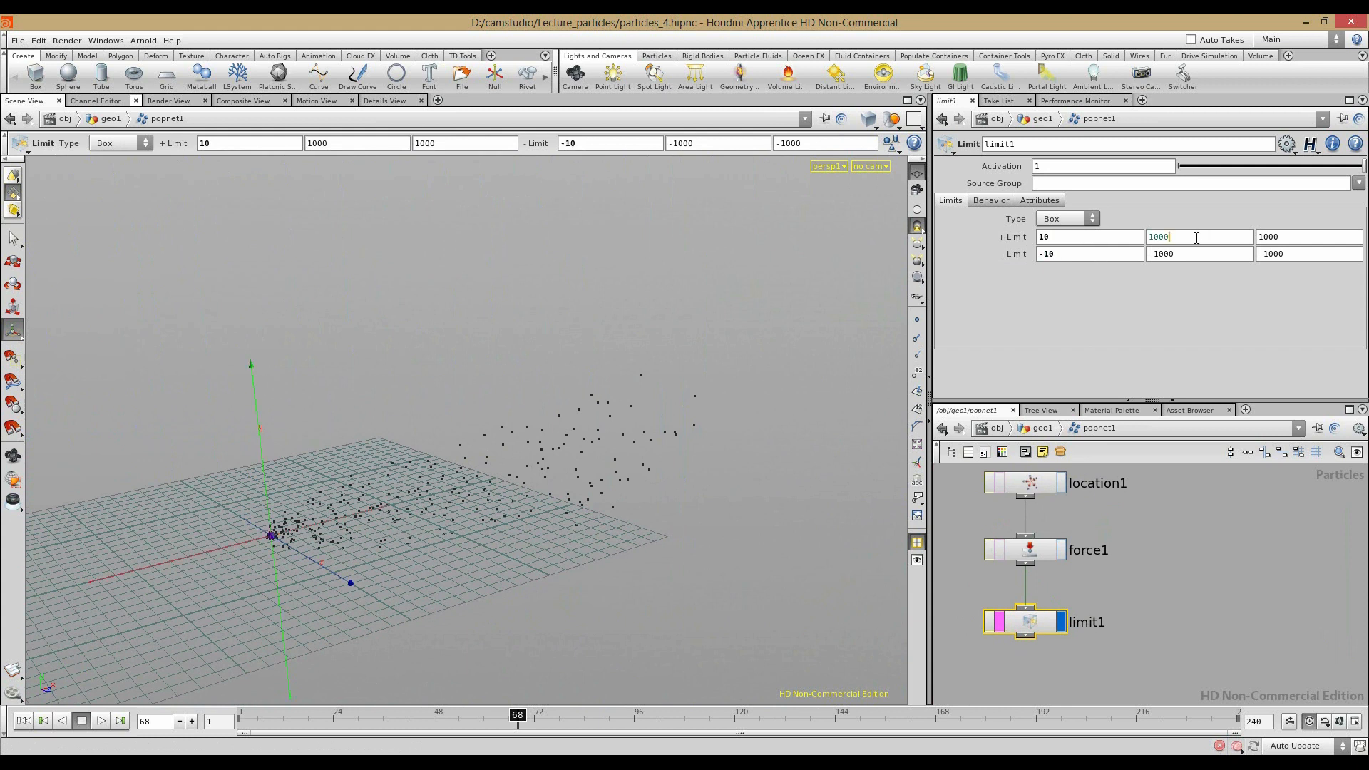
Step: Set limit1's positive Y and Z limits to 10 and its negative Y and Z limits to -10
click(1195, 255)
key(BackSpace)
key(BackSpace)
click(1305, 255)
key(BackSpace)
key(BackSpace)
key(Return)
Step: Raise the limit box's lower Y limit to about -1.3 and set its positive X and Z limits to 5
alt+right_drag(537, 442, 406, 456)
alt+drag(406, 456, 264, 435)
drag(385, 406, 371, 291)
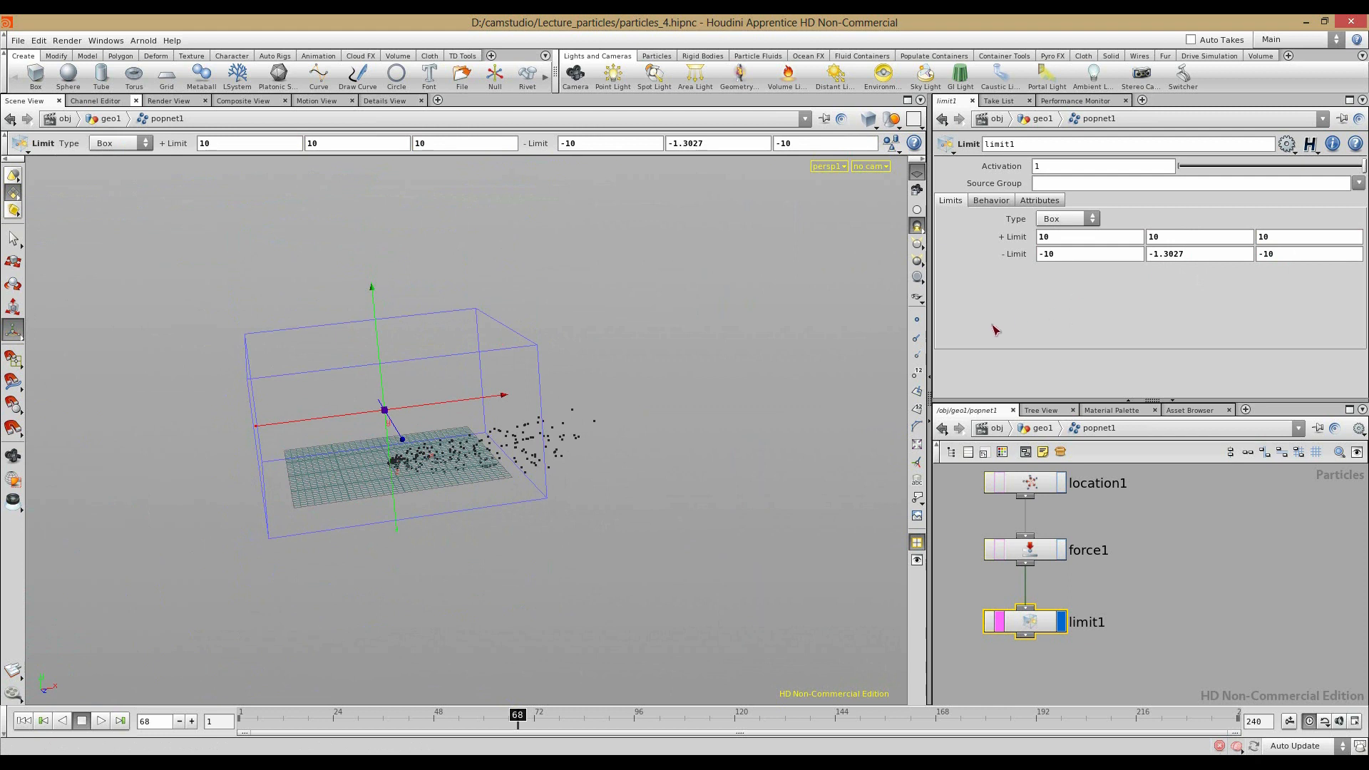
key(Return)
key(Return)
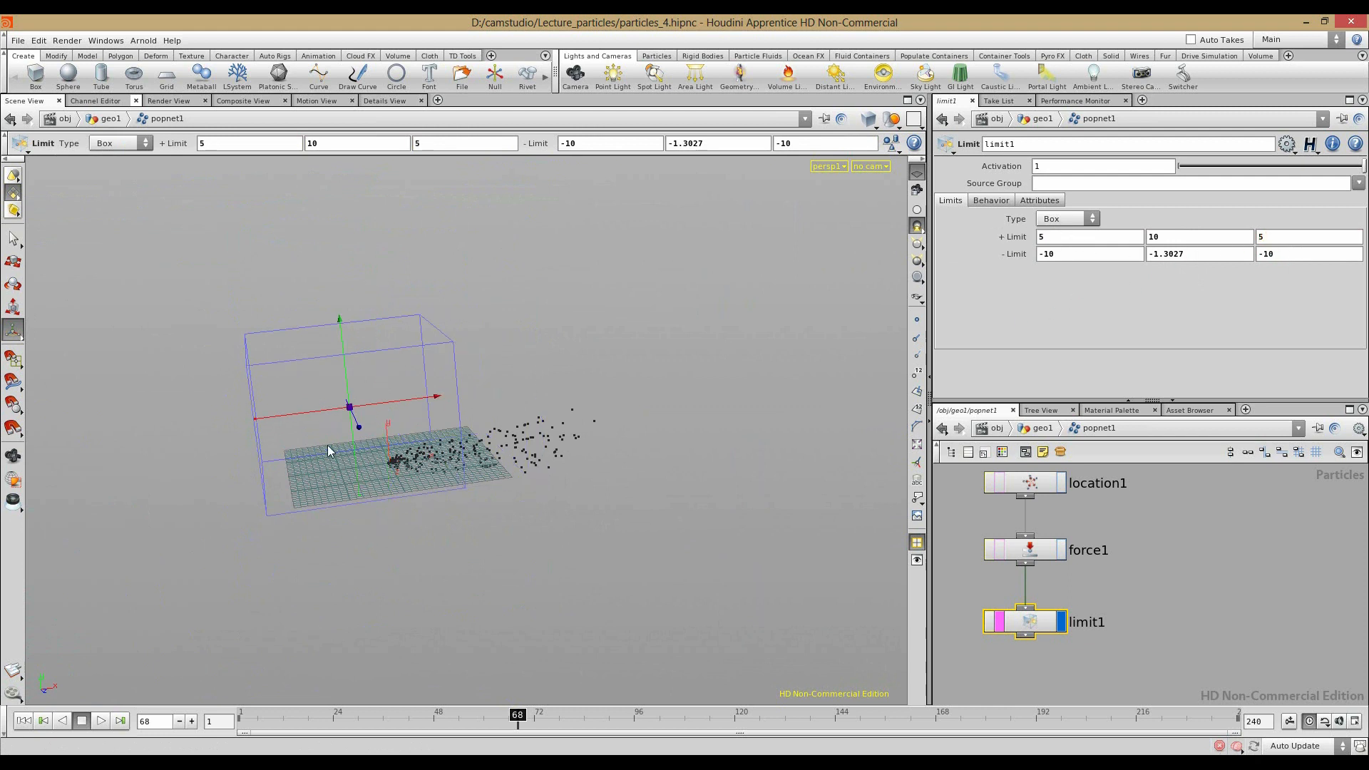
Step: Move the limit box around the particle stream, spanning about -1.9 to 13.1 in X and -7.13 to 7.87 in Z
alt+drag(330, 449, 307, 331)
drag(405, 383, 500, 386)
alt+drag(414, 428, 485, 440)
alt+drag(486, 440, 468, 578)
Step: Replay the simulation from the first frame and watch how the particles react at the limit box's walls
click(26, 722)
click(101, 721)
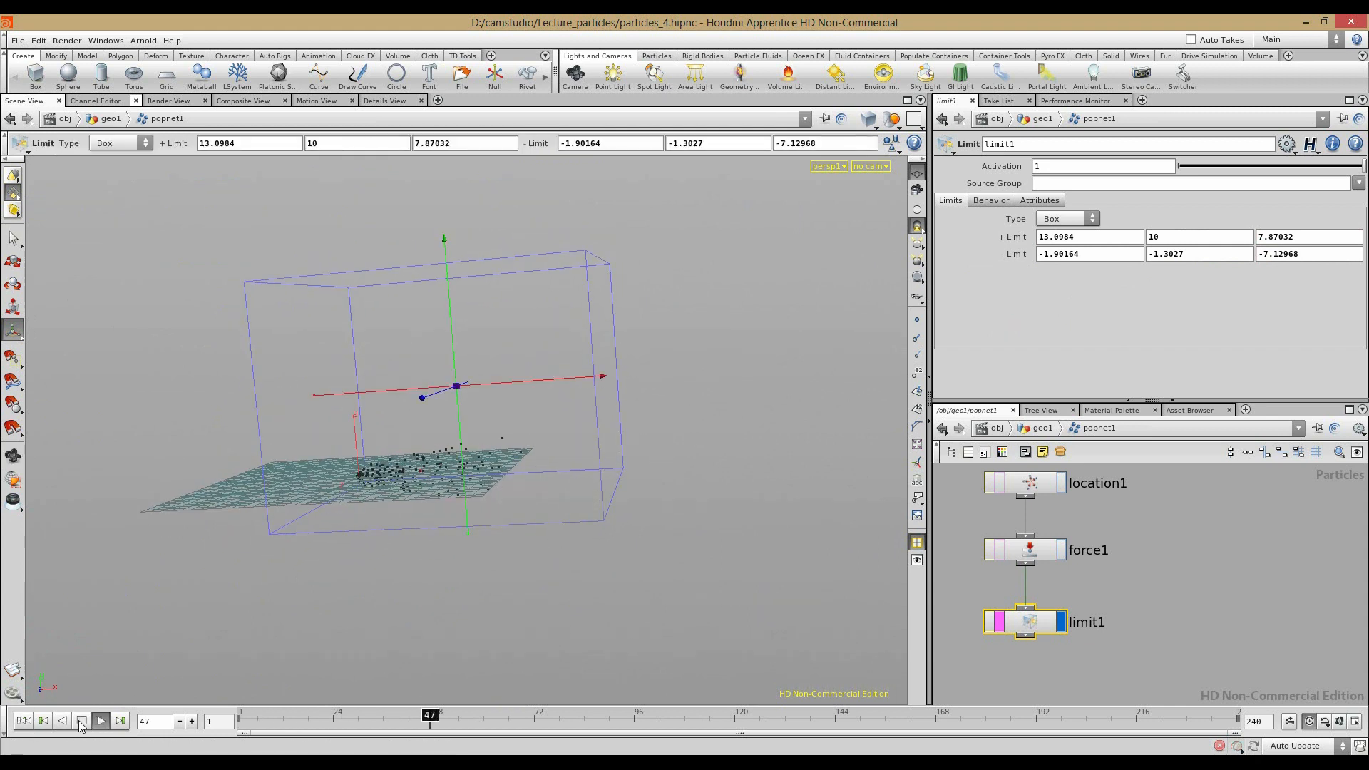
mouse_move(473, 464)
alt+mouse_down()
mouse_move(439, 439)
mouse_move(466, 464)
alt+mouse_up()
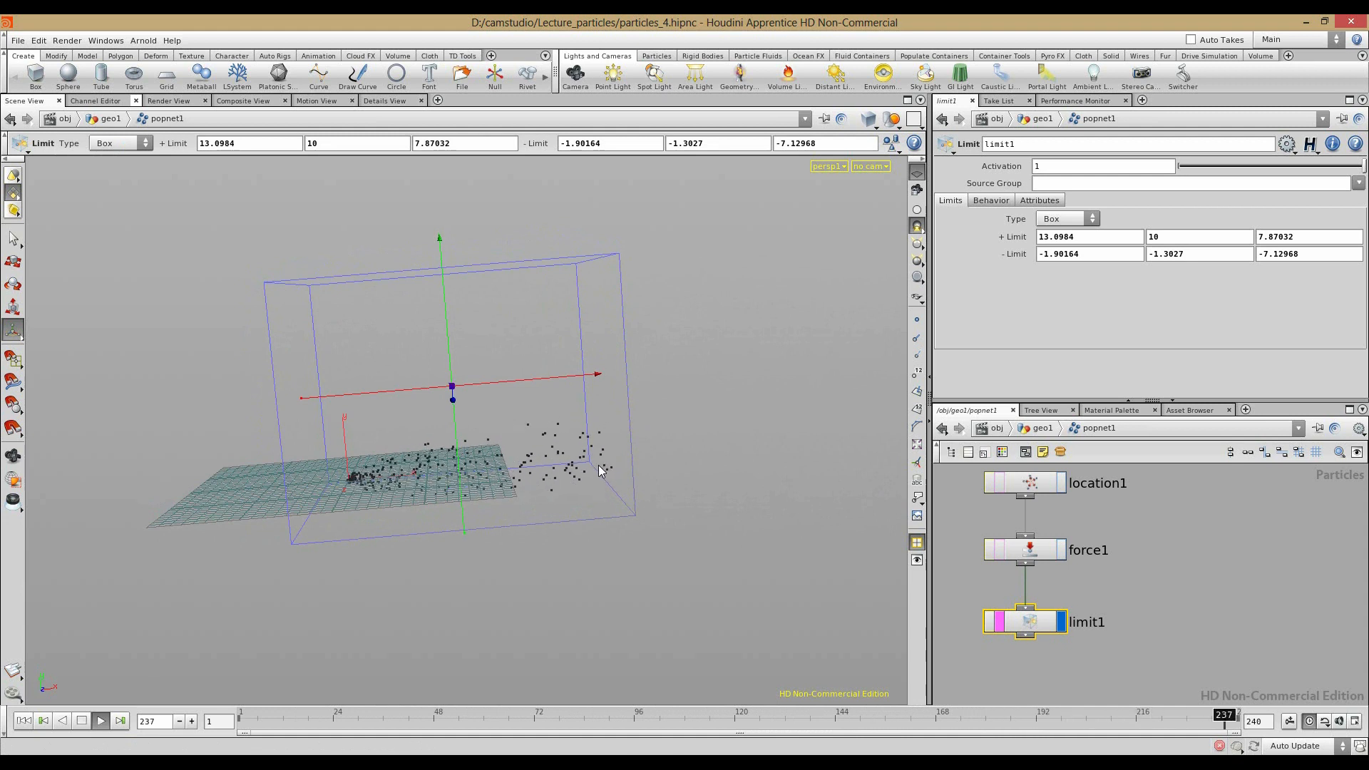
Step: Try the Sphere type on limit1, switch it back to Box, and stop the playback
click(1067, 219)
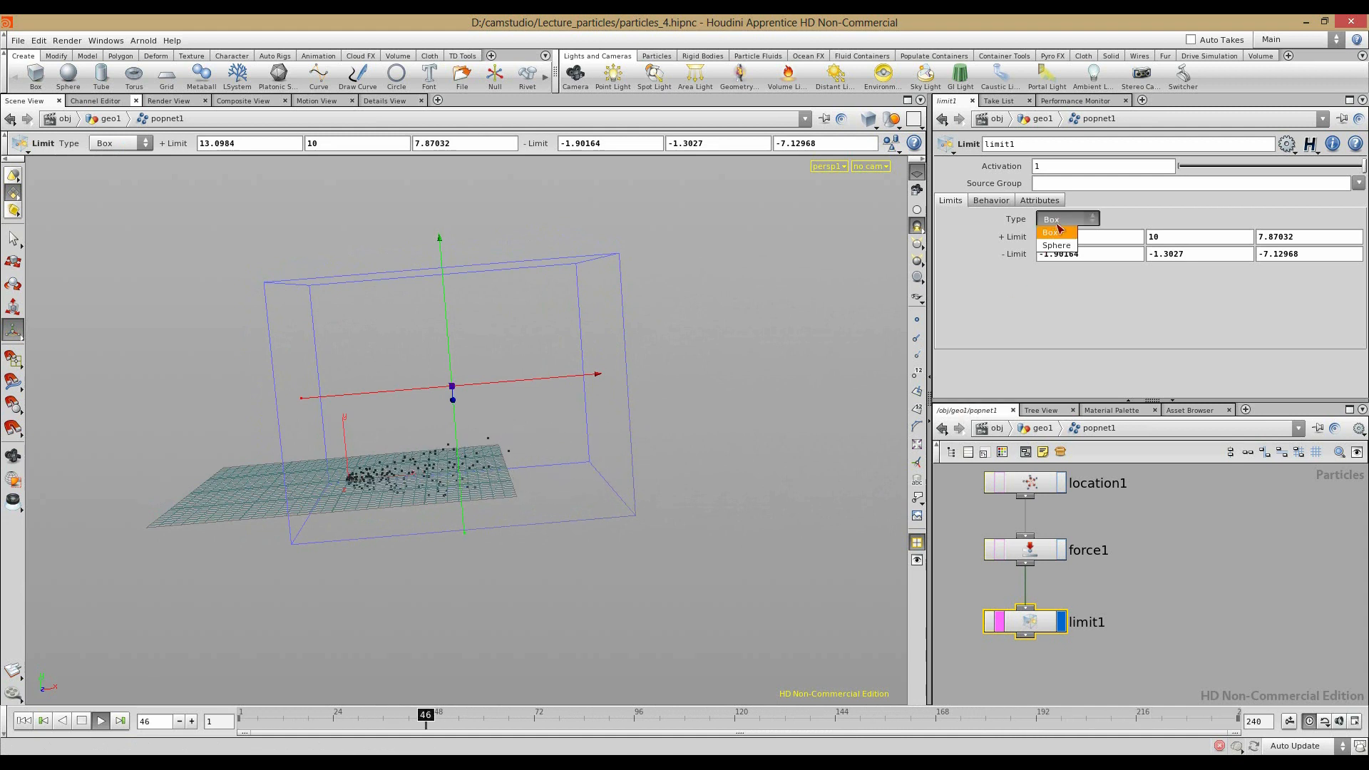
click(1062, 236)
key(Escape)
drag(550, 392, 452, 448)
key(Return)
click(1067, 219)
click(1057, 226)
alt+drag(615, 388, 564, 428)
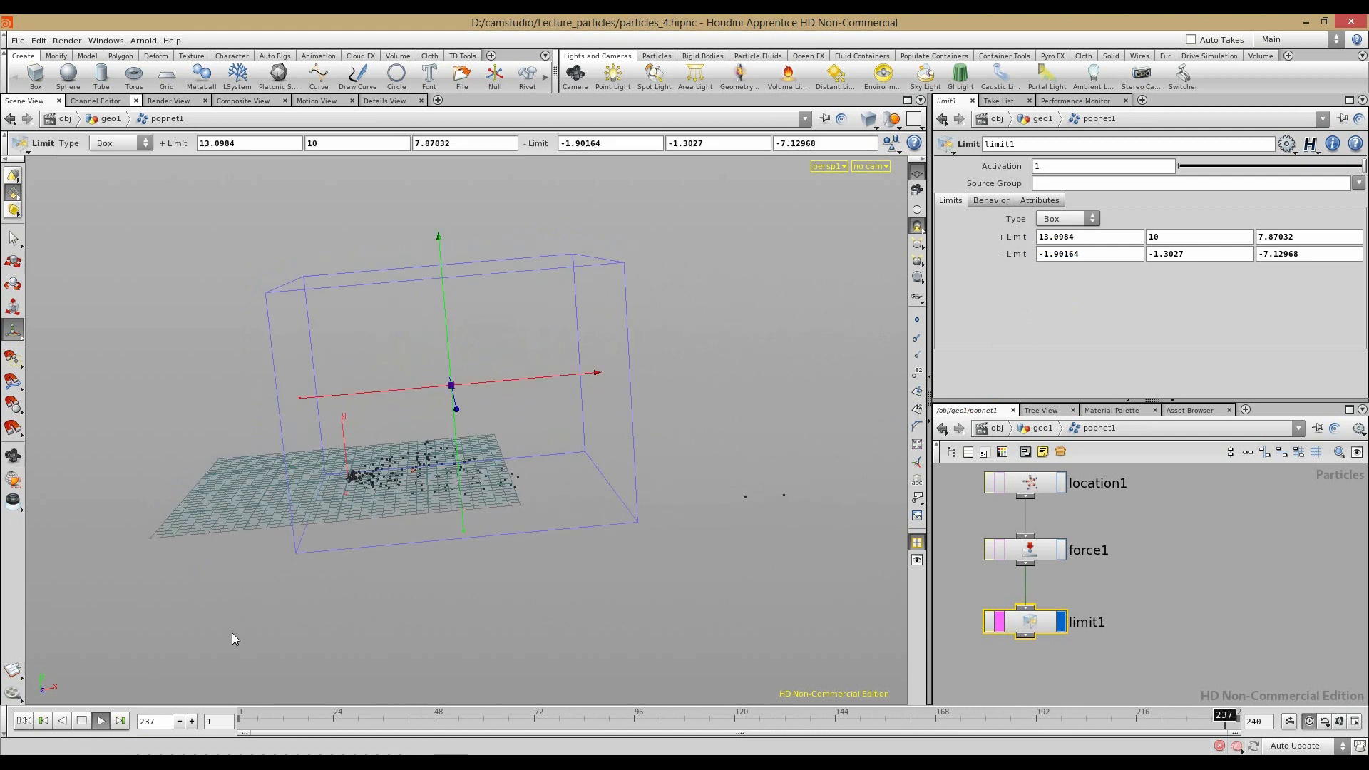
click(84, 721)
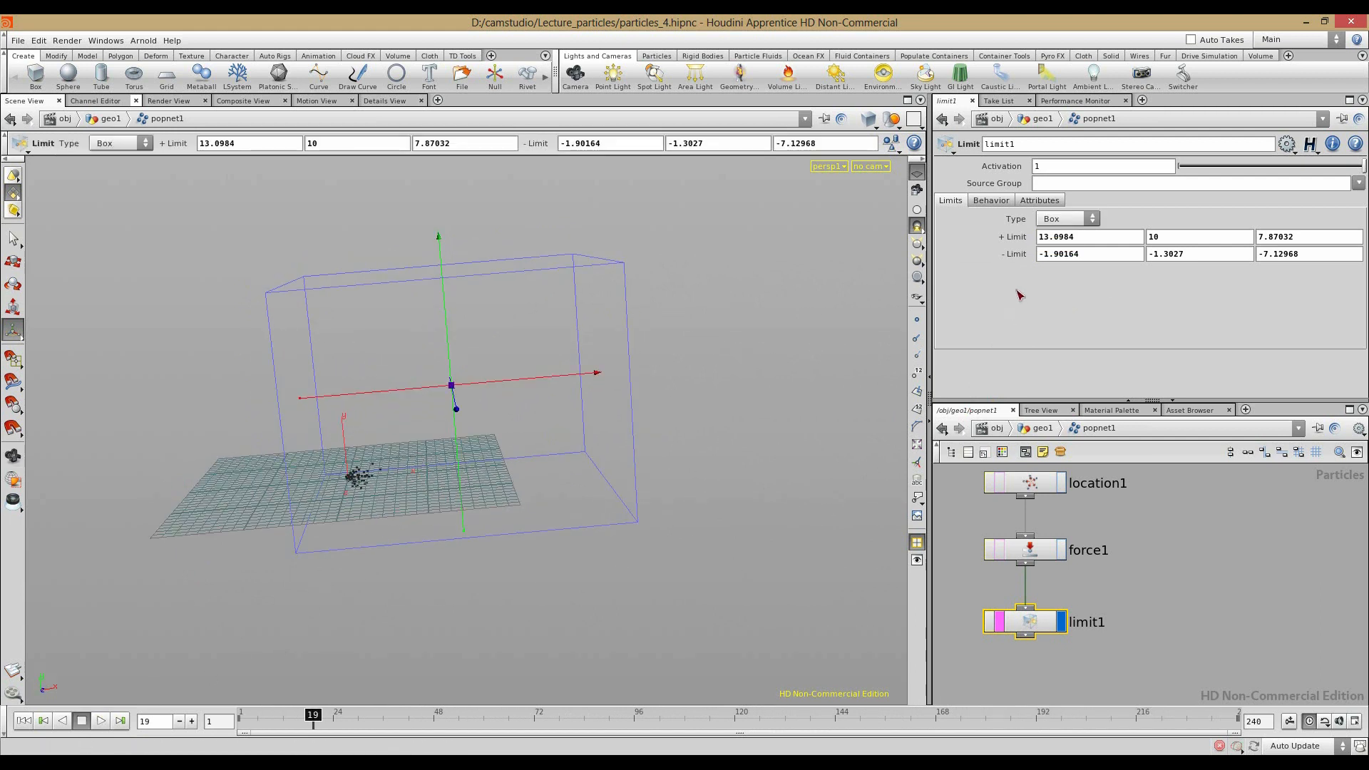
Step: Set limit1's collision behavior to Bounce on Collision
click(992, 202)
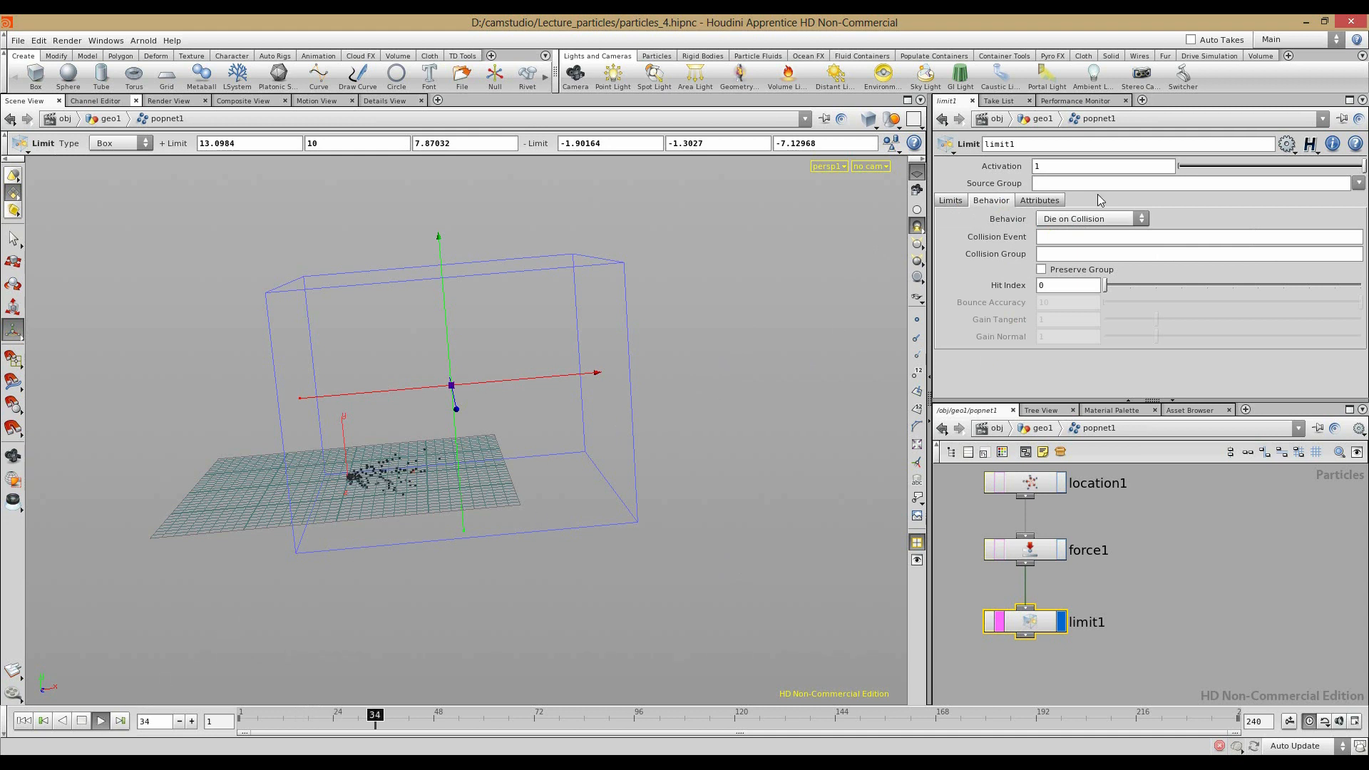
click(1090, 219)
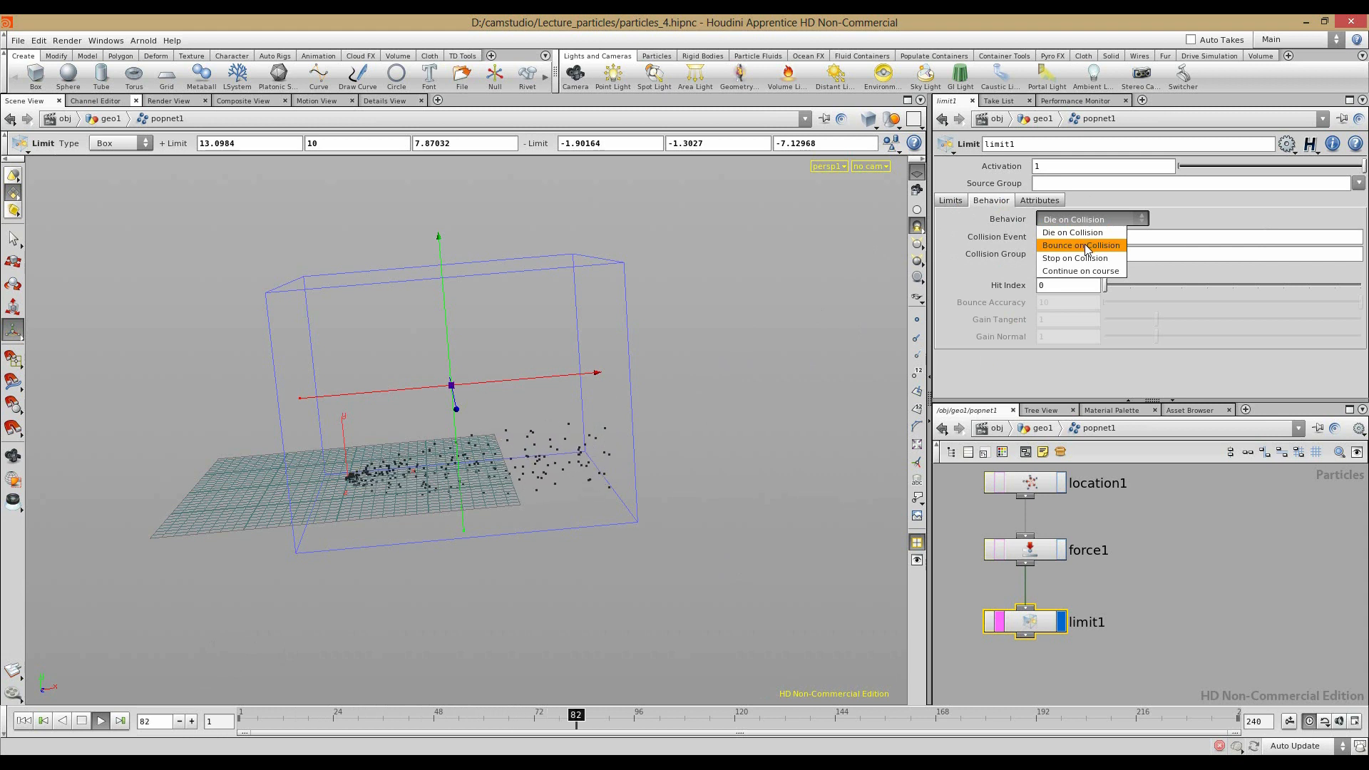
click(1085, 246)
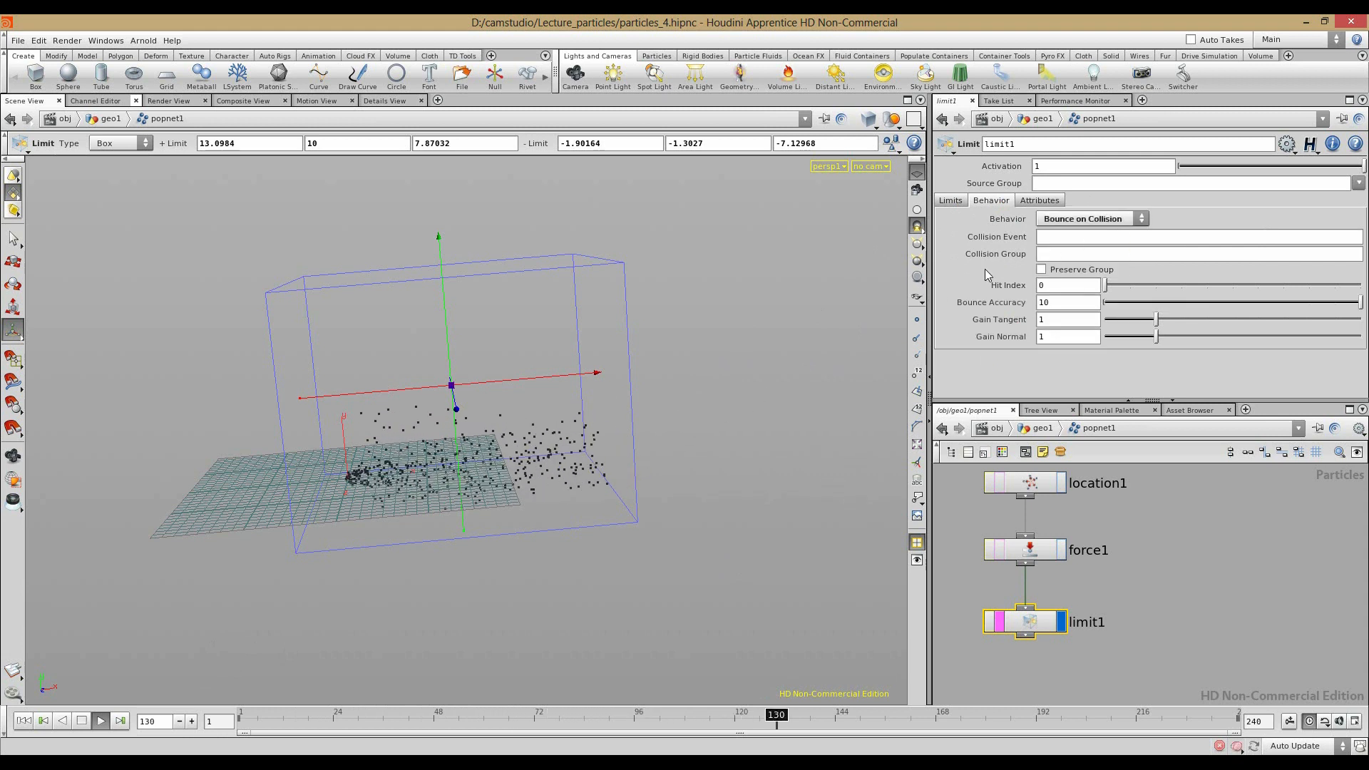
Step: Set limit1's behavior to Stop on Collision and inspect the particles at the box wall
click(1075, 224)
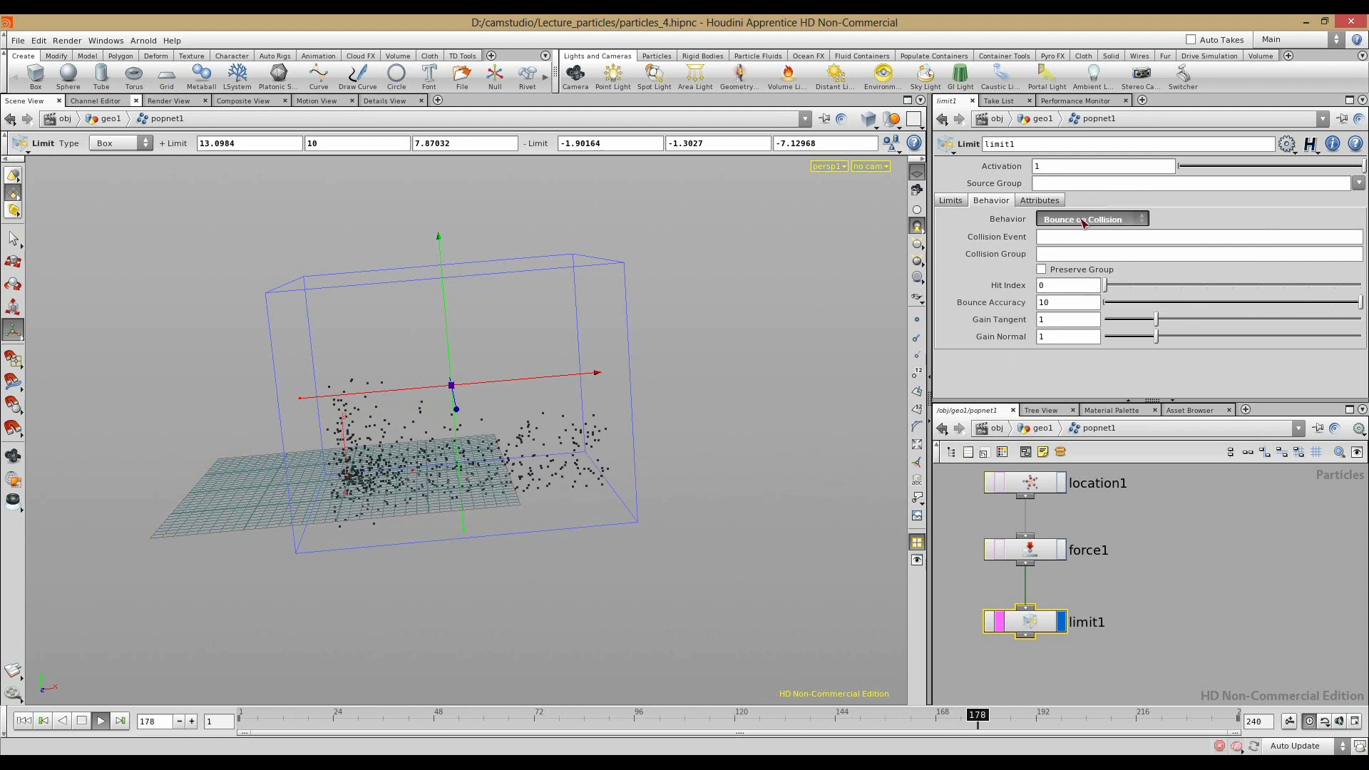
click(1066, 258)
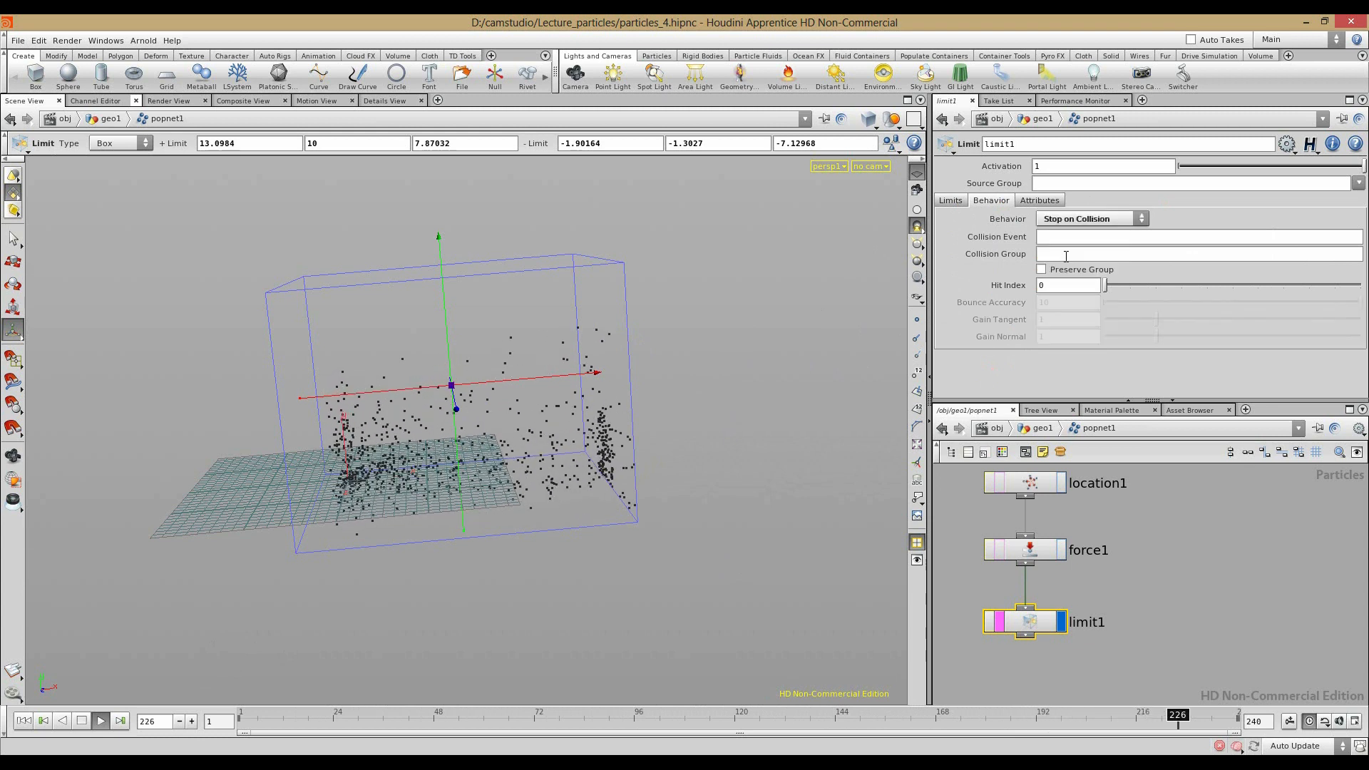
alt+drag(462, 410, 520, 414)
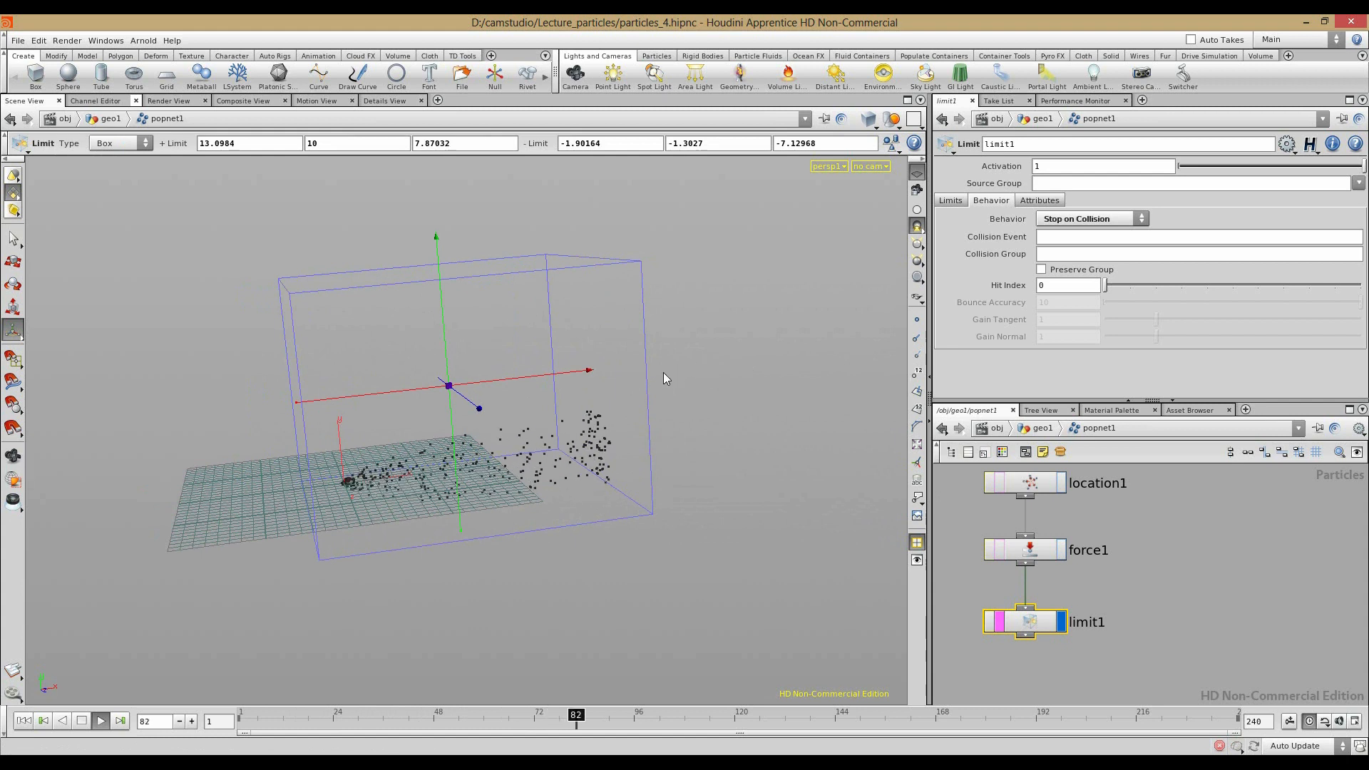
Step: Set limit1's behavior to Continue on course and view the particles around the box from above
click(1077, 219)
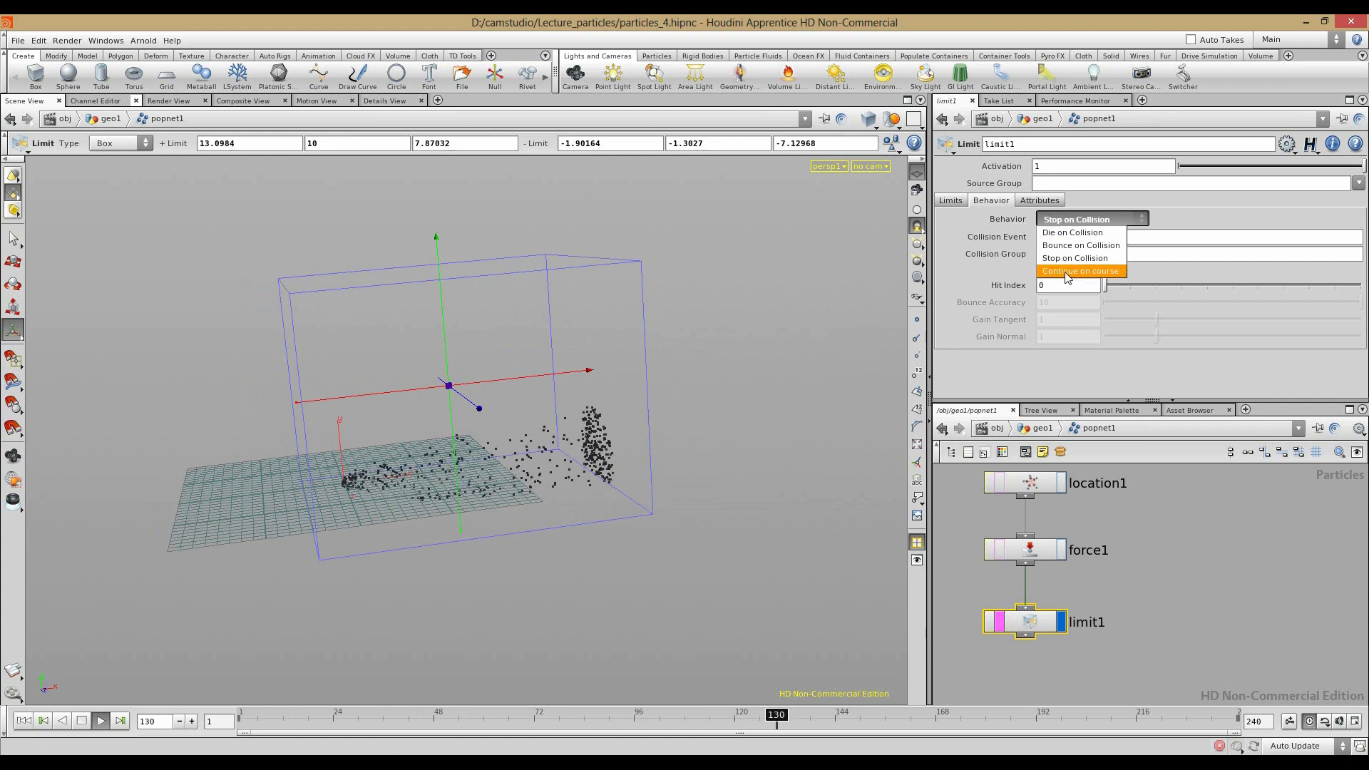
click(1080, 271)
key(Escape)
drag(635, 462, 596, 526)
key(Return)
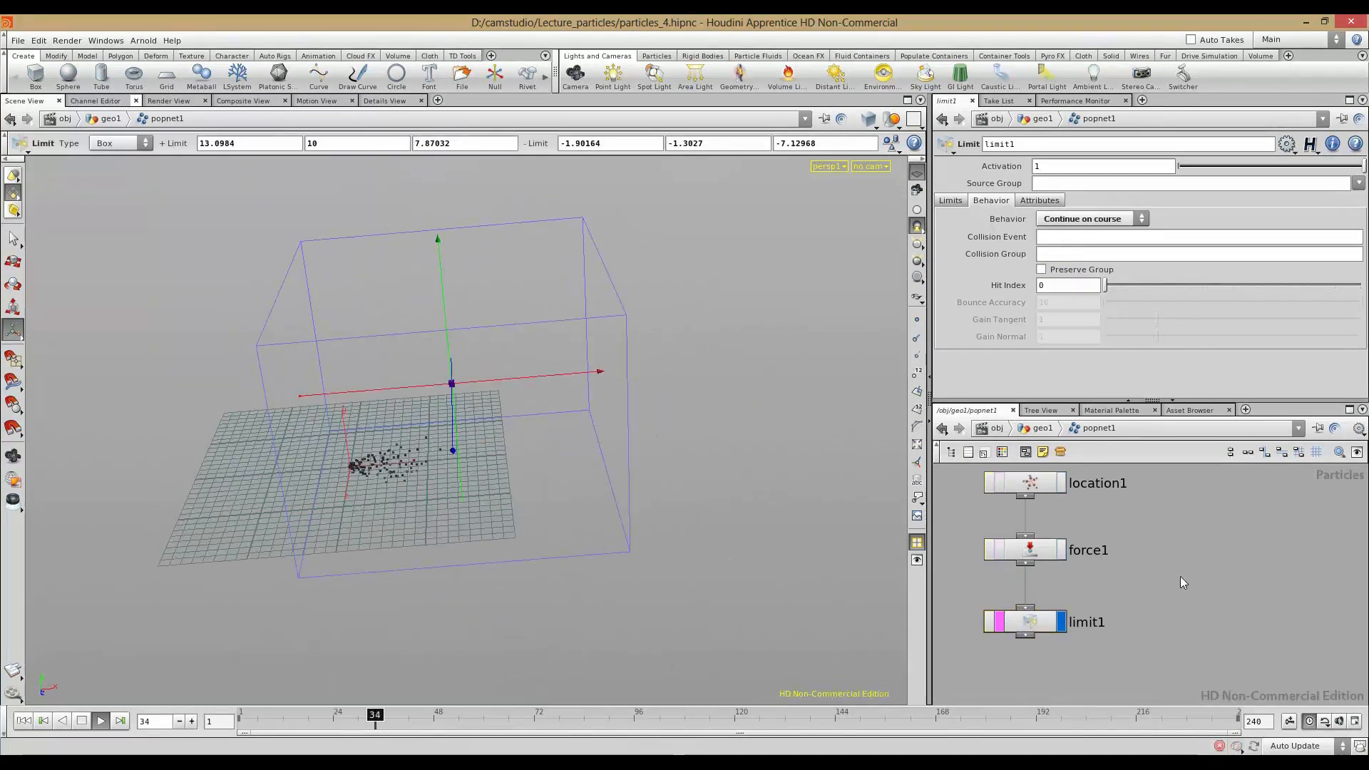
Step: Add an unconnected Follow node beside force1 in the network
key(Tab)
text(color)
click(1298, 529)
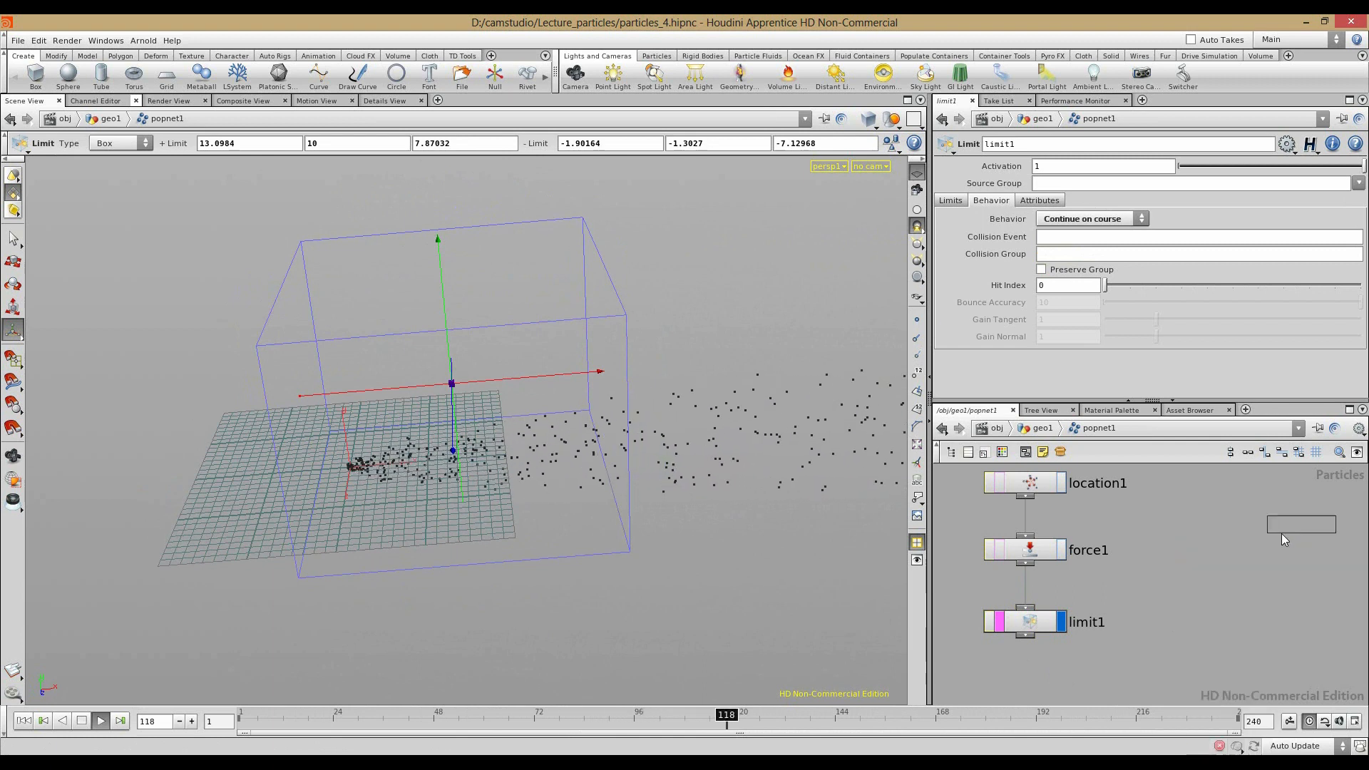
click(1232, 542)
Step: Examine follow1's behavior options and its Leader settings
click(1090, 219)
click(991, 204)
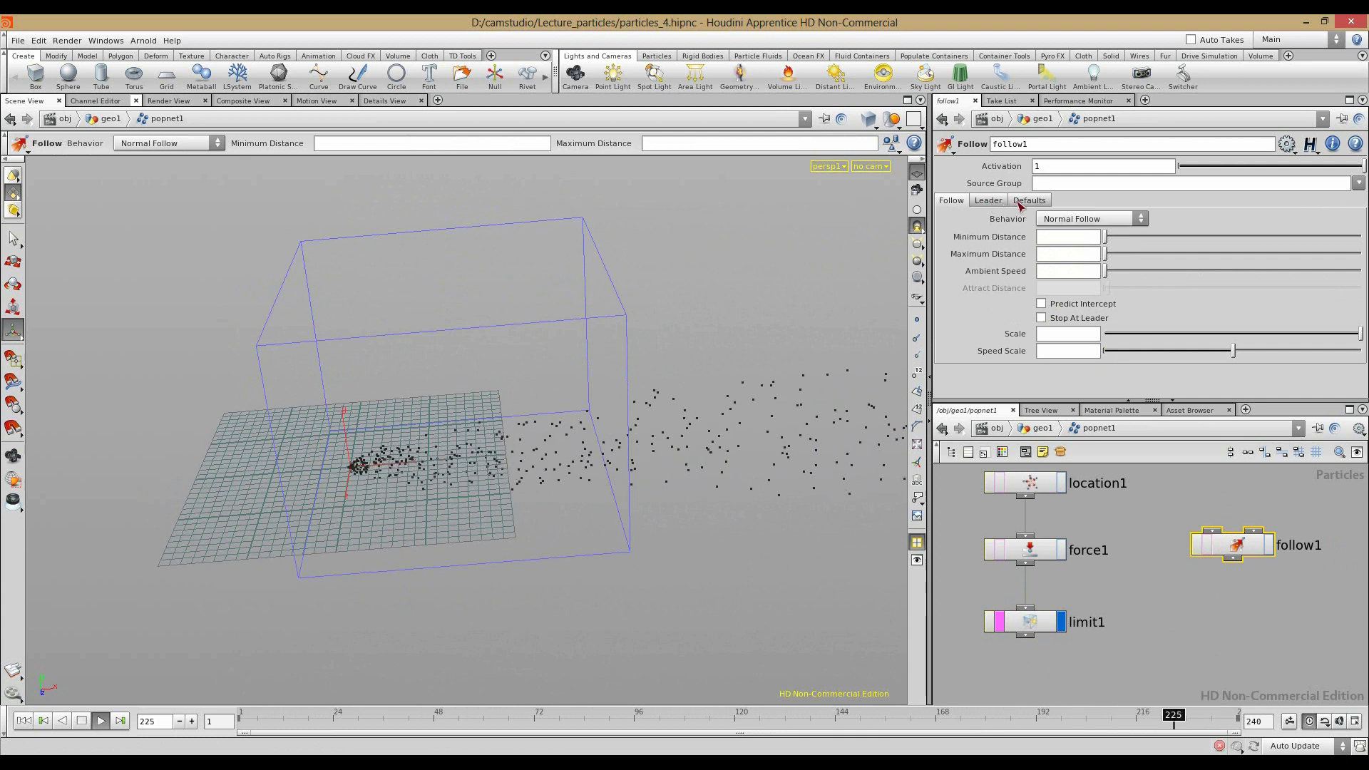
click(986, 202)
click(954, 203)
click(1089, 219)
click(1054, 253)
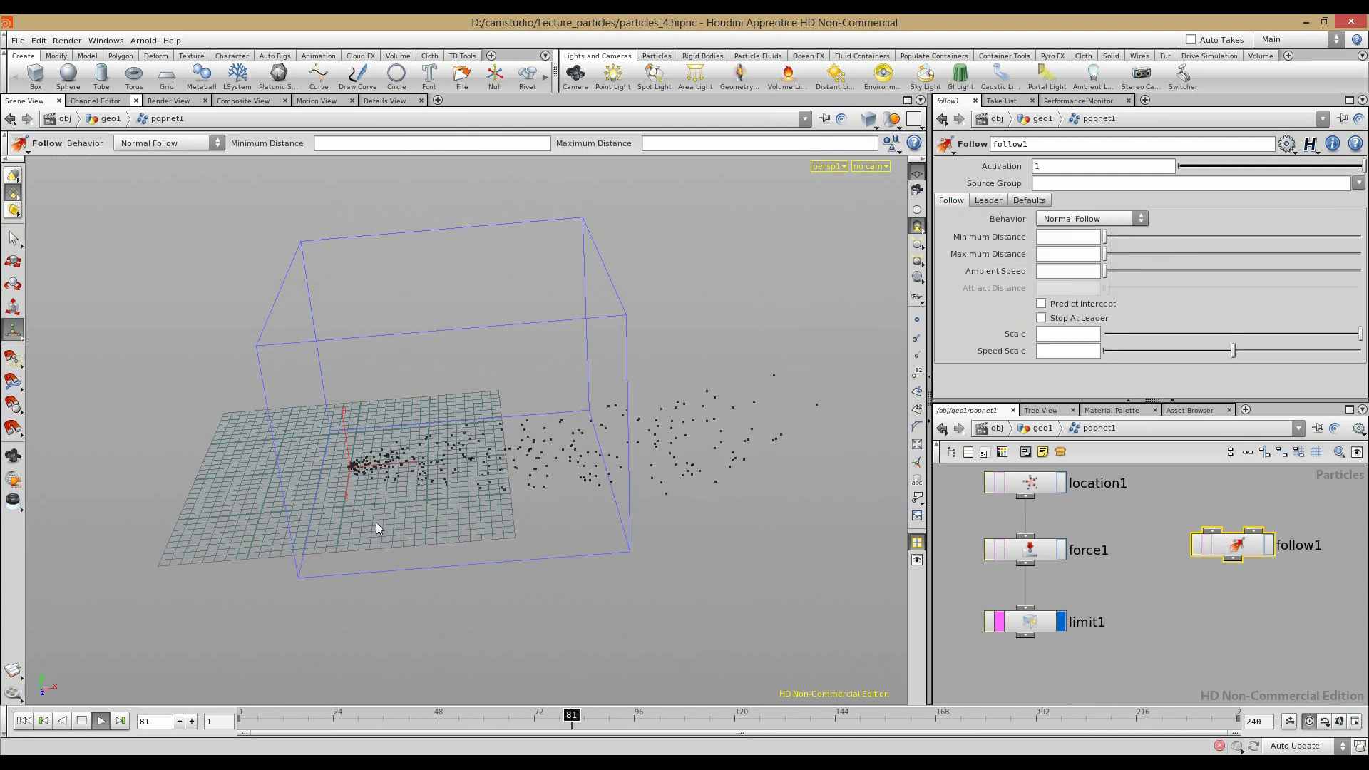
Step: Stop the playback, return to the first frame, and delete the follow1 node
click(82, 721)
click(24, 721)
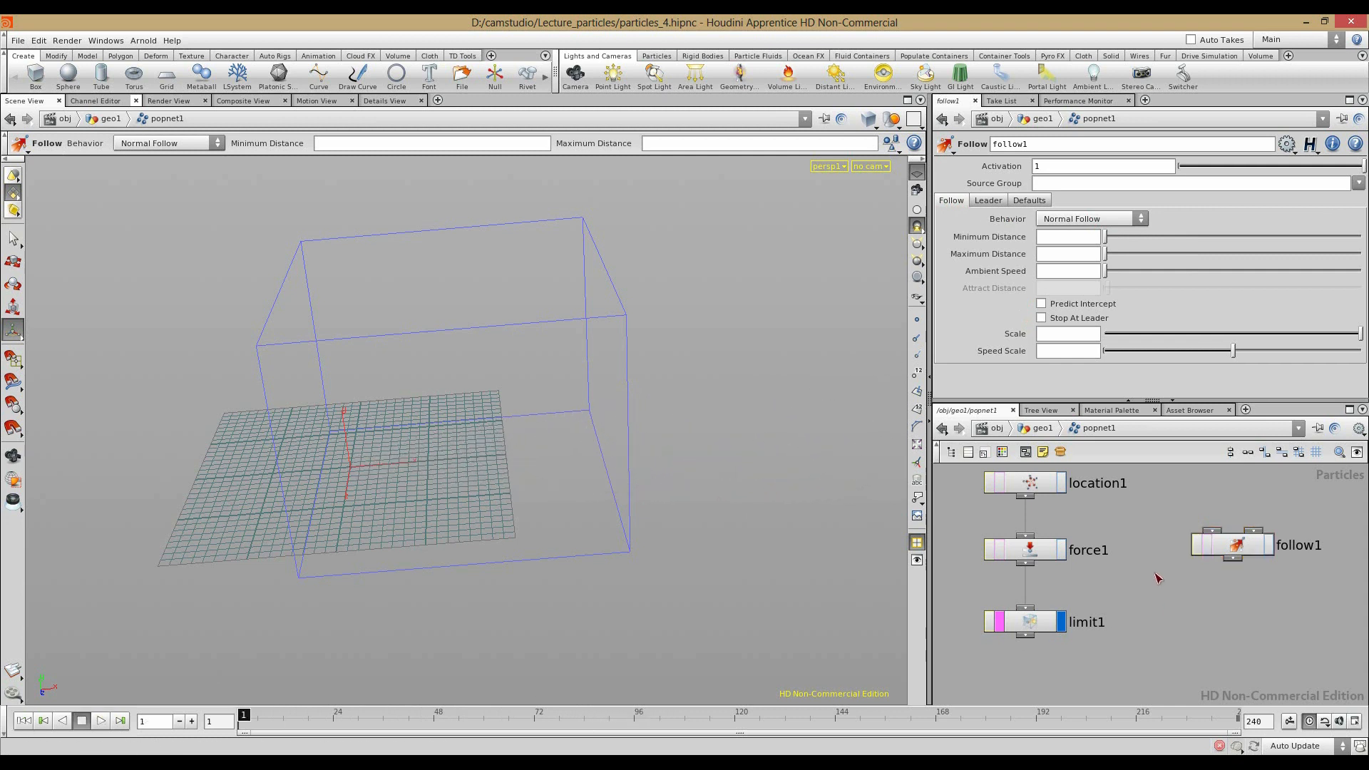
key(Delete)
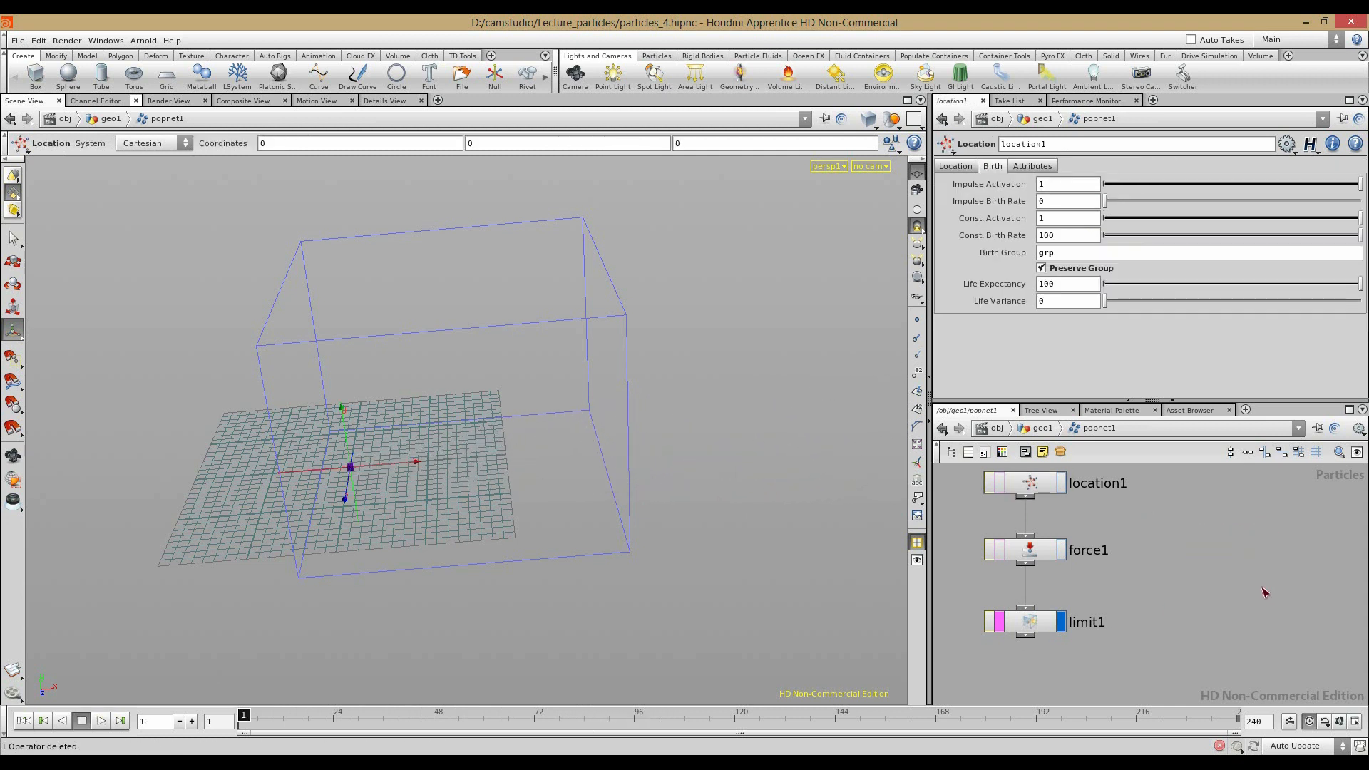
Step: Add an unconnected Attractor node beside force1 in the network
key(Tab)
click(1203, 548)
key(Tab)
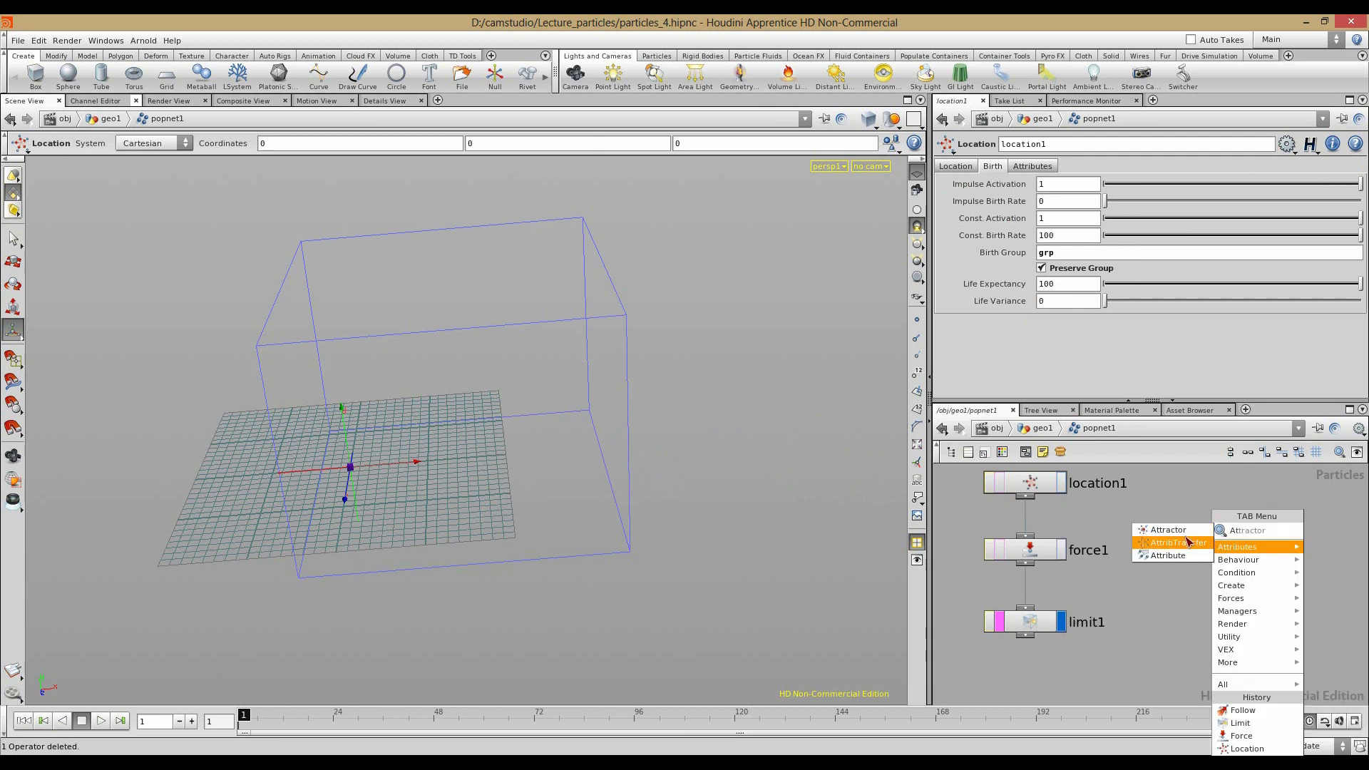
click(1188, 534)
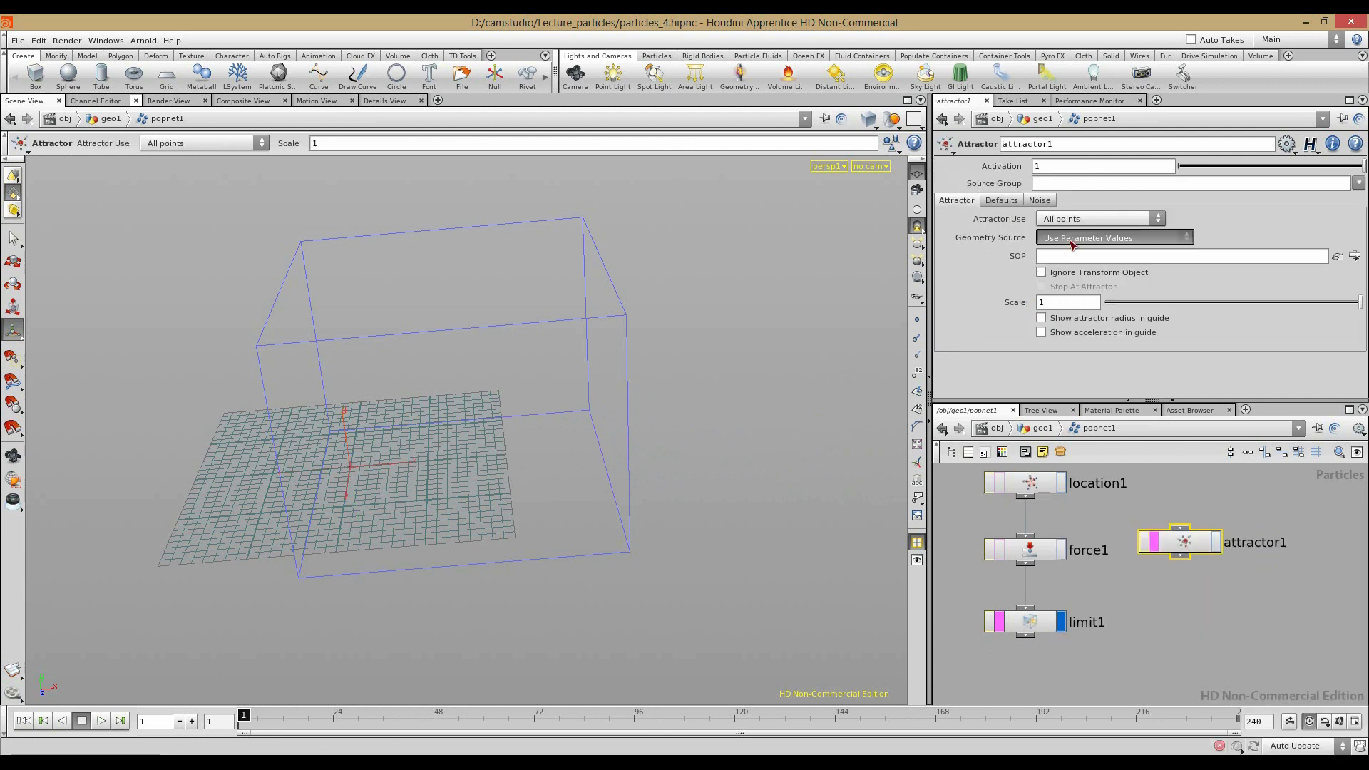
Step: Look through attractor1's Defaults and Noise settings, and delete the attractor1 node
click(1000, 200)
click(1039, 201)
click(958, 201)
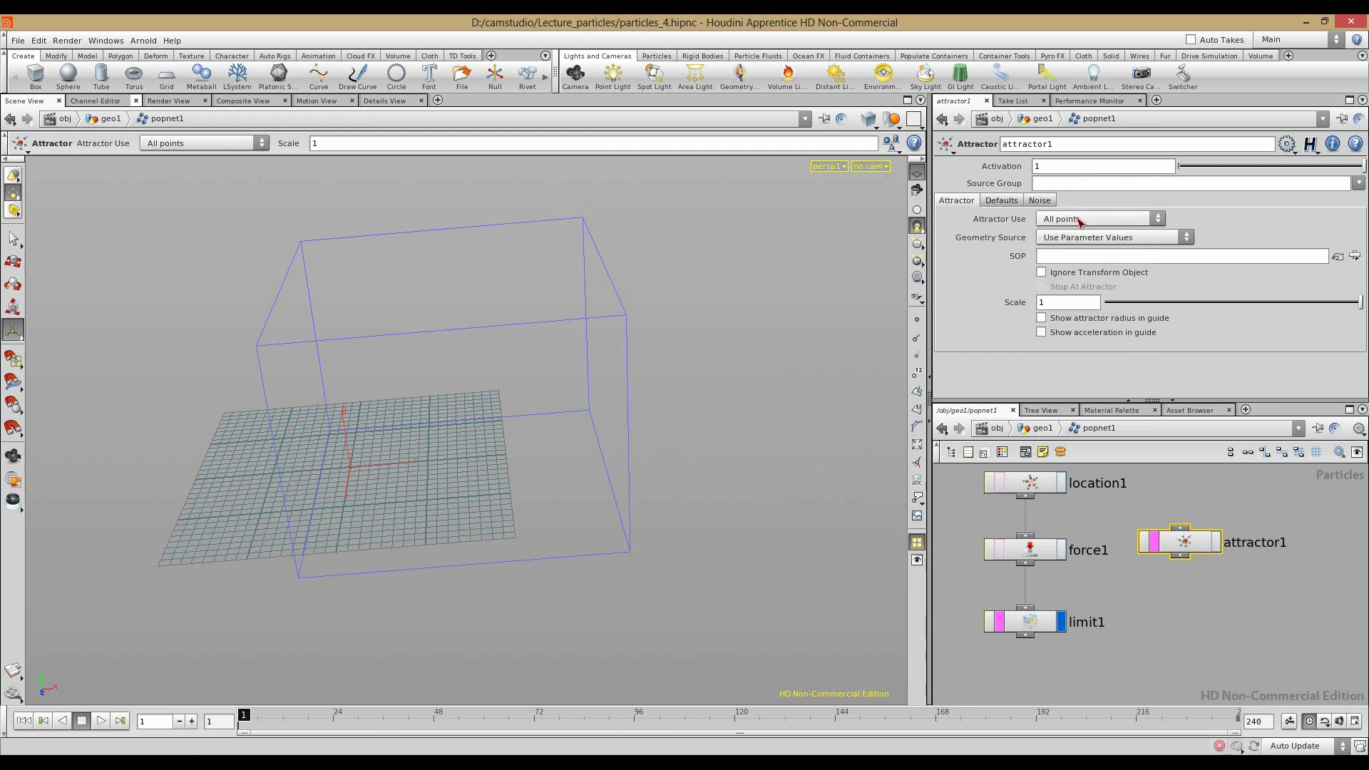
key(Delete)
click(1189, 587)
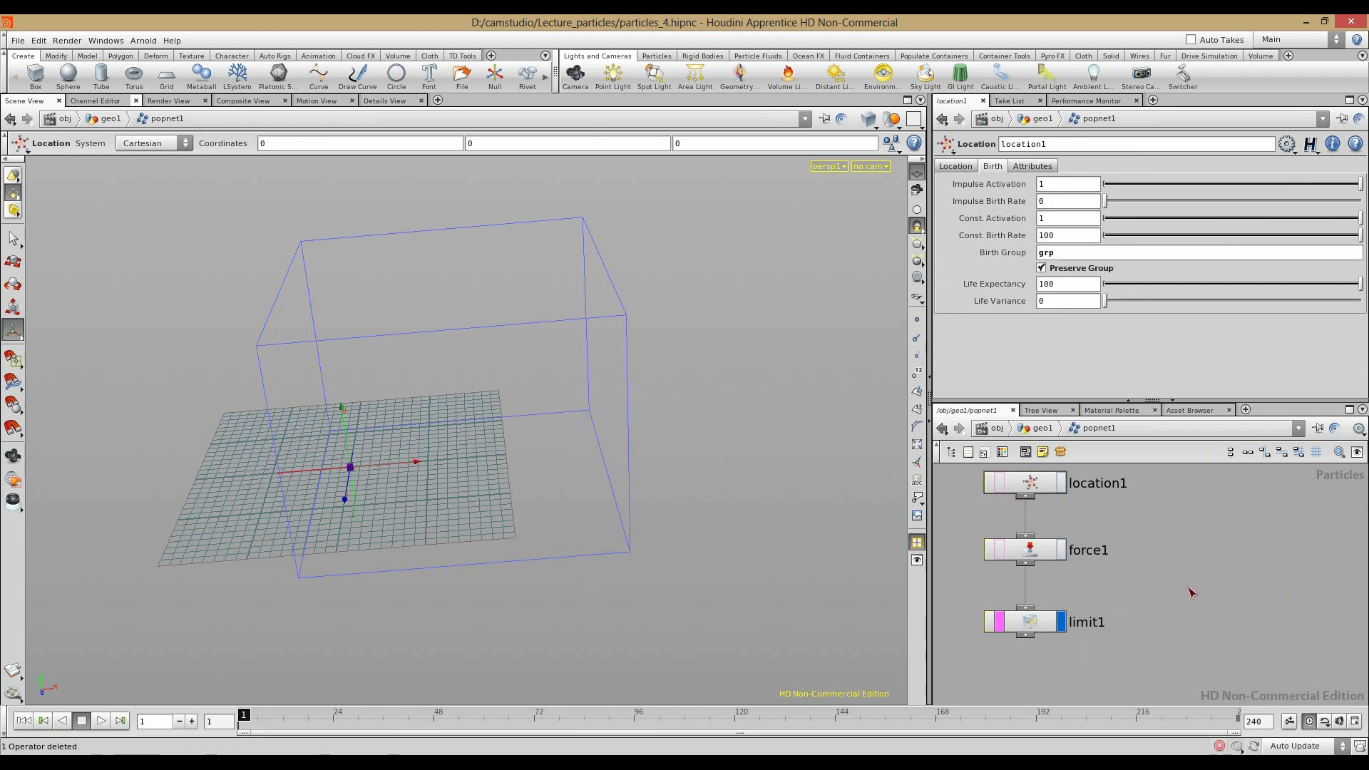
Step: Add an unconnected Collision node beside force1, view its Behavior options, and remove the node
key(ctrl+z)
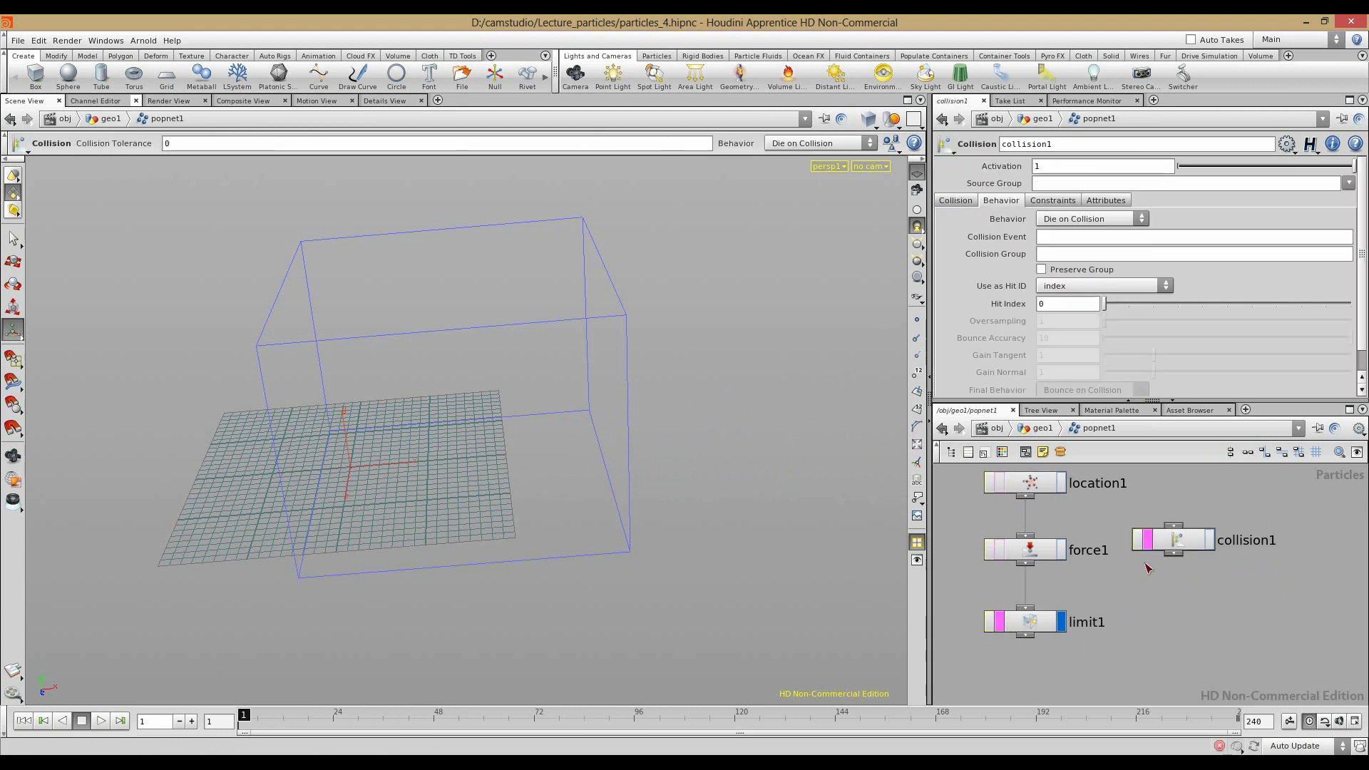
drag(1175, 543, 1172, 539)
click(1074, 220)
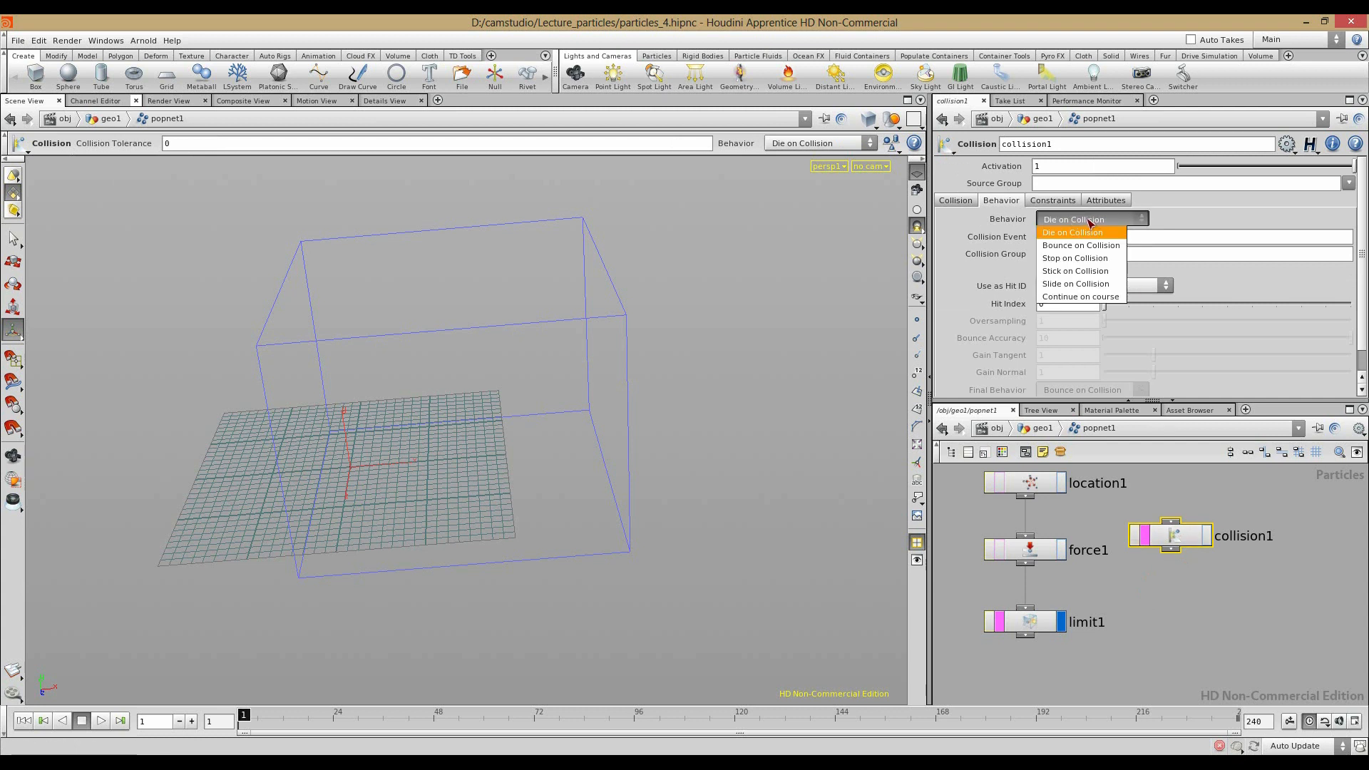
click(1078, 223)
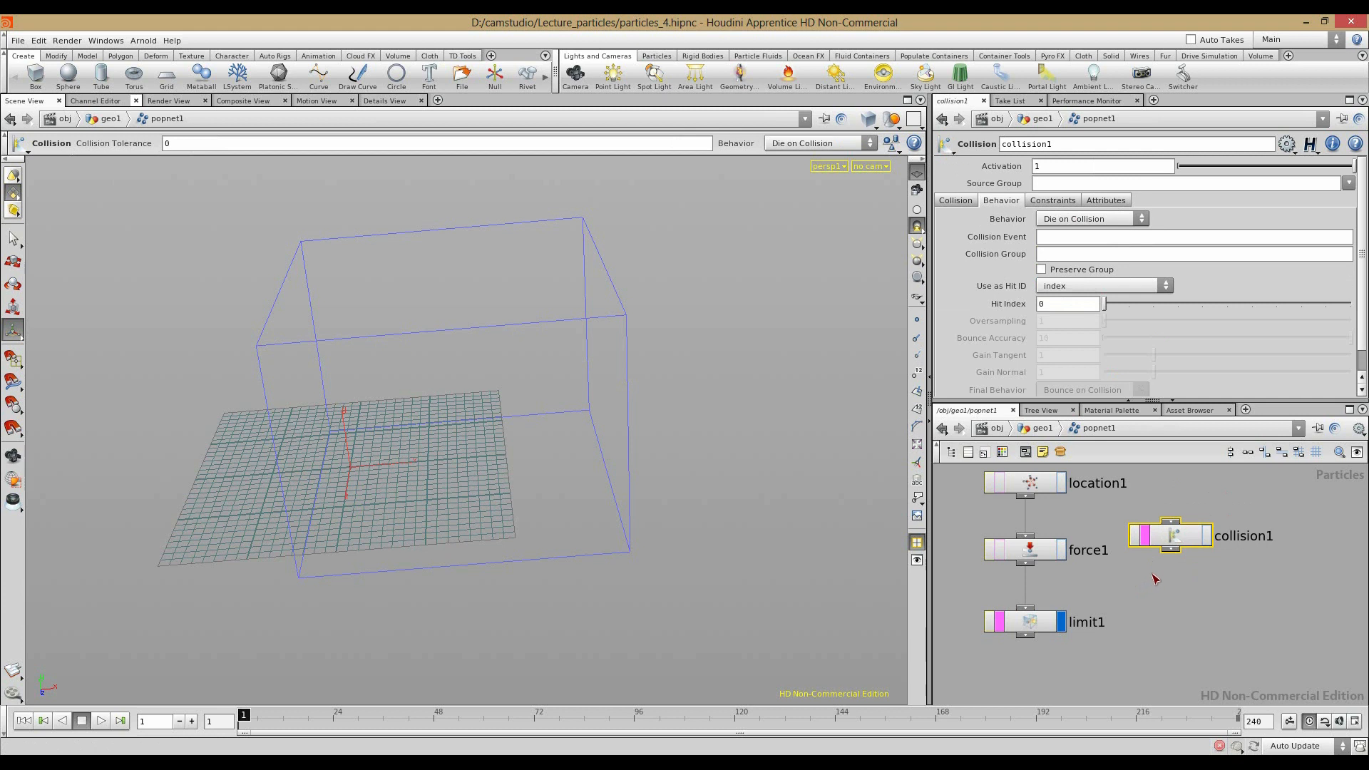
key(Delete)
Step: Set limit1's Source Group to grp
click(1031, 624)
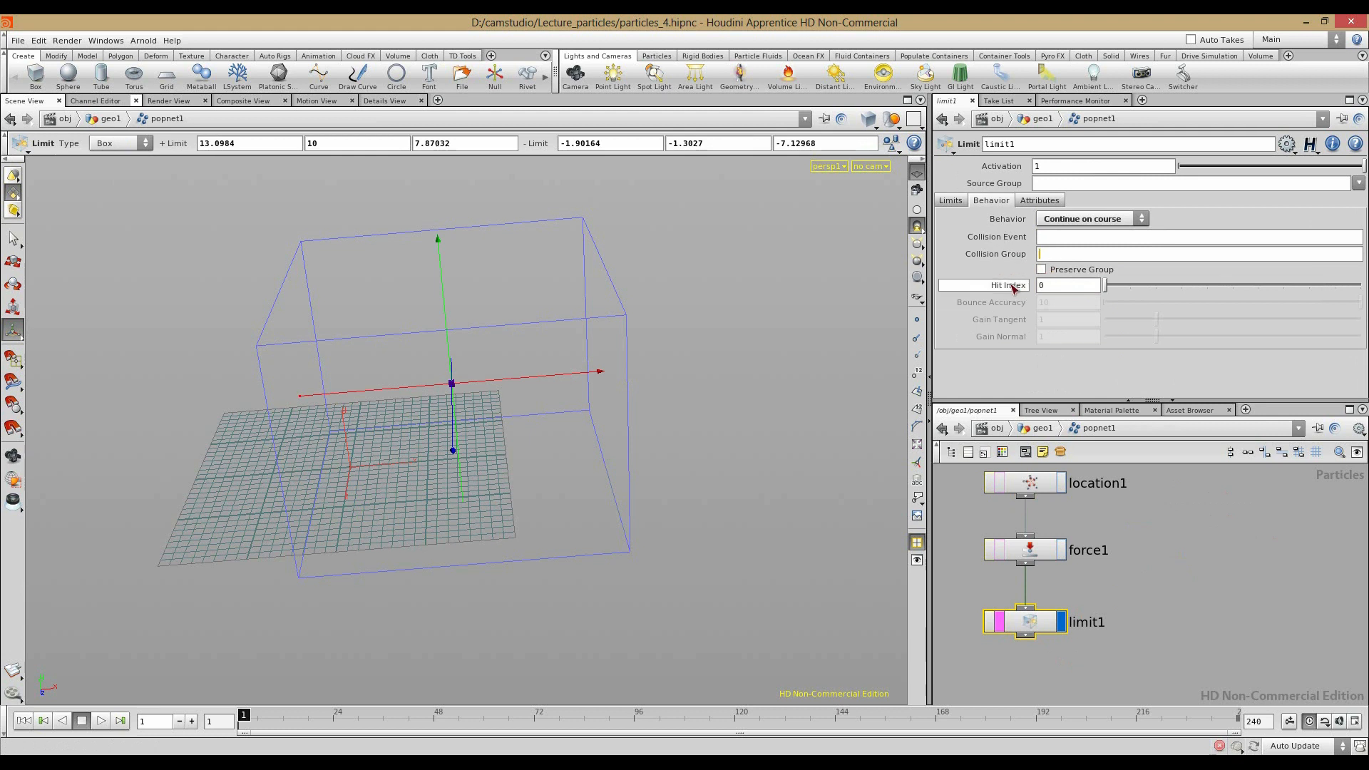
mouse_move(1013, 288)
click(1183, 527)
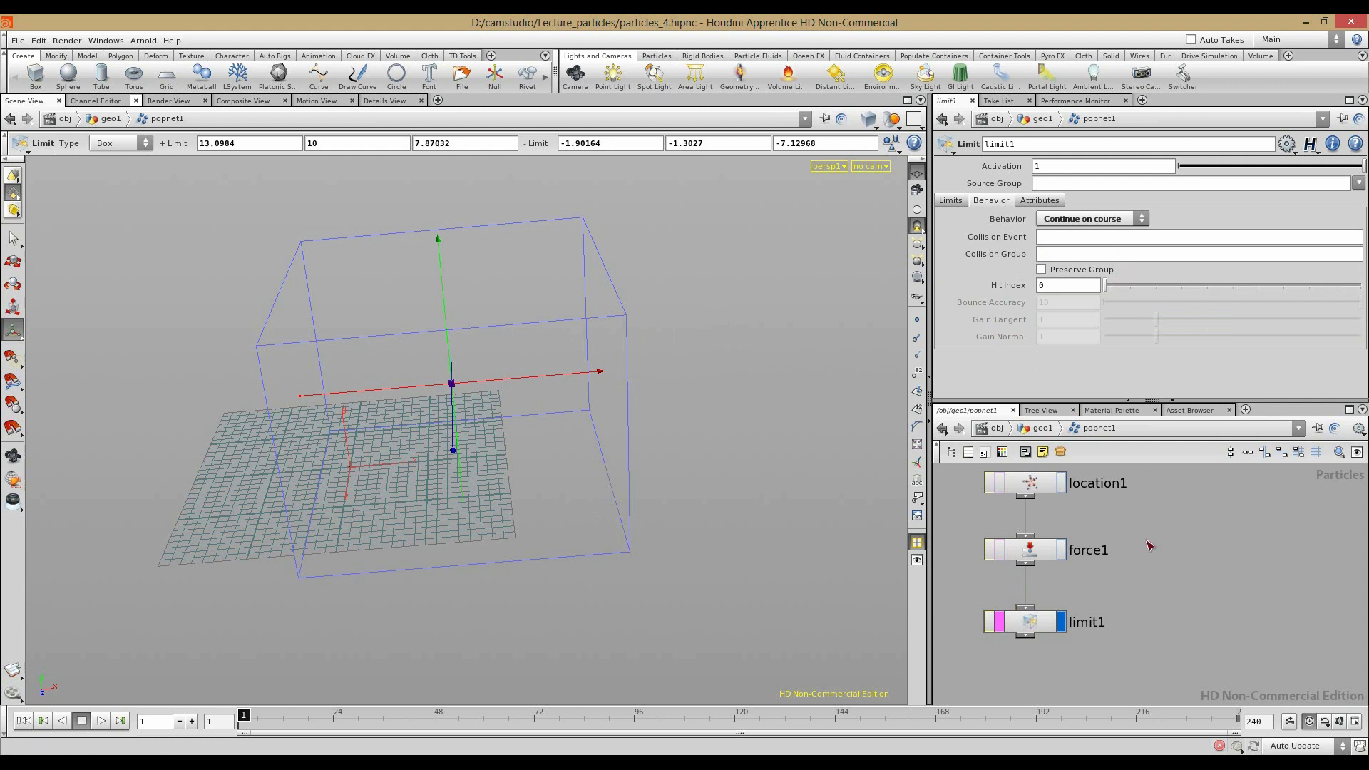
click(1030, 621)
click(1359, 184)
click(1351, 201)
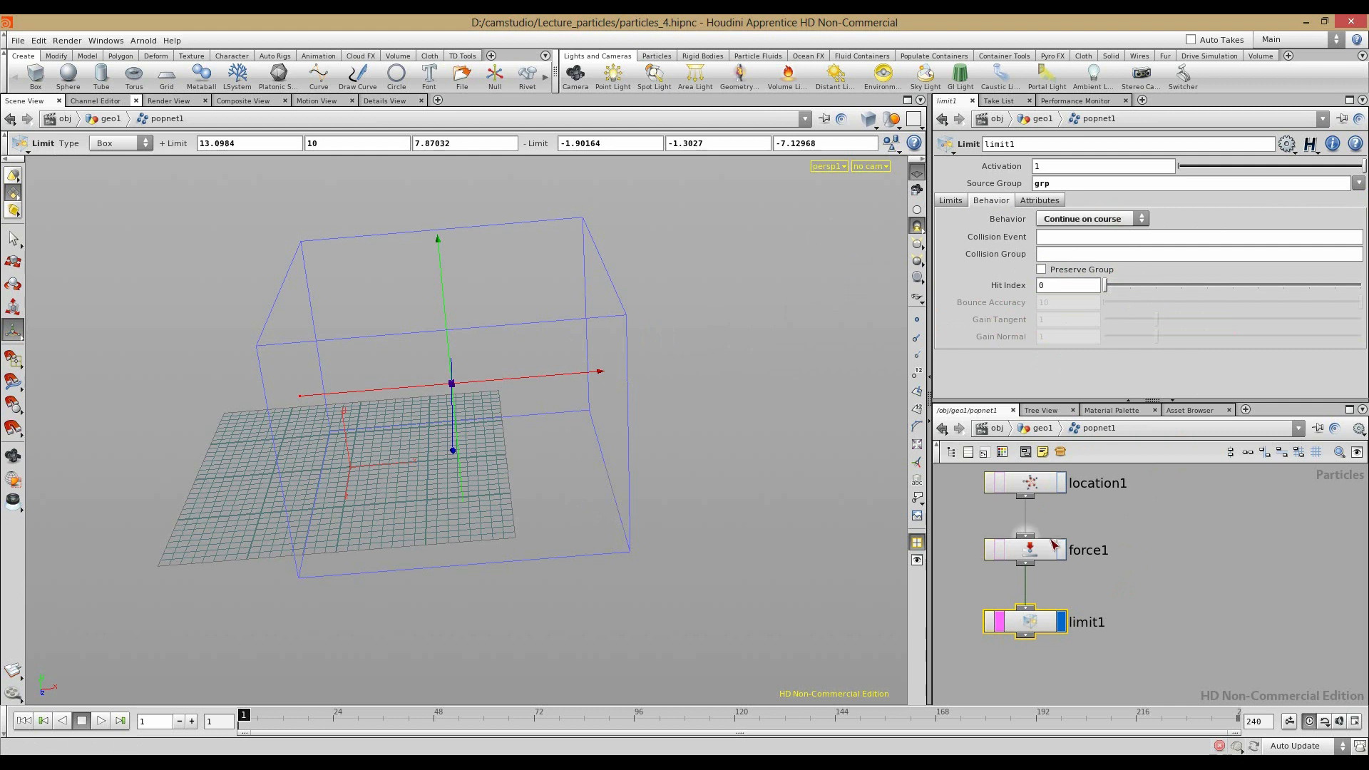
Step: Turn off Preserve Group for location1's birth group and play the simulation to check the particles
click(1054, 546)
click(1026, 492)
click(1066, 269)
mouse_move(593, 529)
alt+mouse_down()
mouse_move(523, 480)
mouse_move(571, 515)
alt+mouse_up()
click(99, 721)
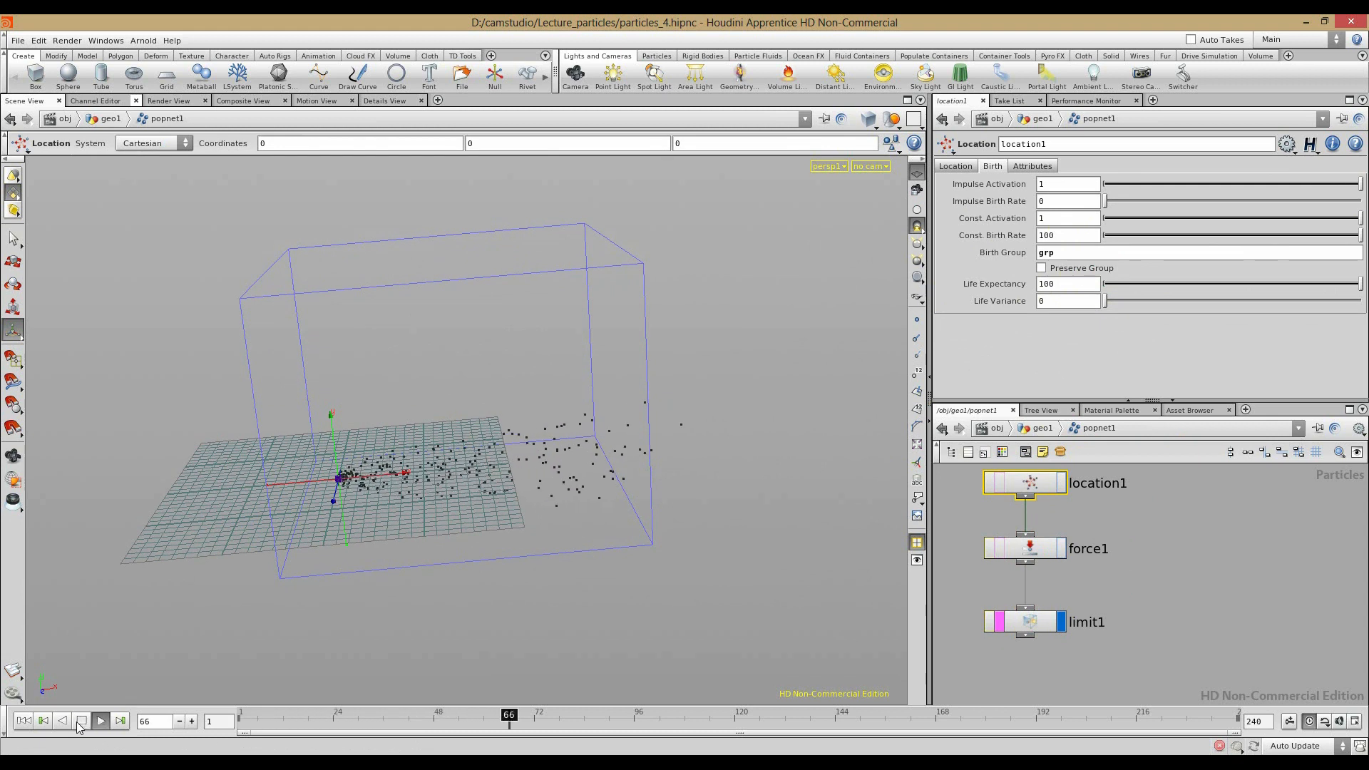
click(81, 721)
Step: Set limit1's Behavior to Stop on Collision, replay the simulation, and return to the first frame
click(1026, 620)
click(1090, 218)
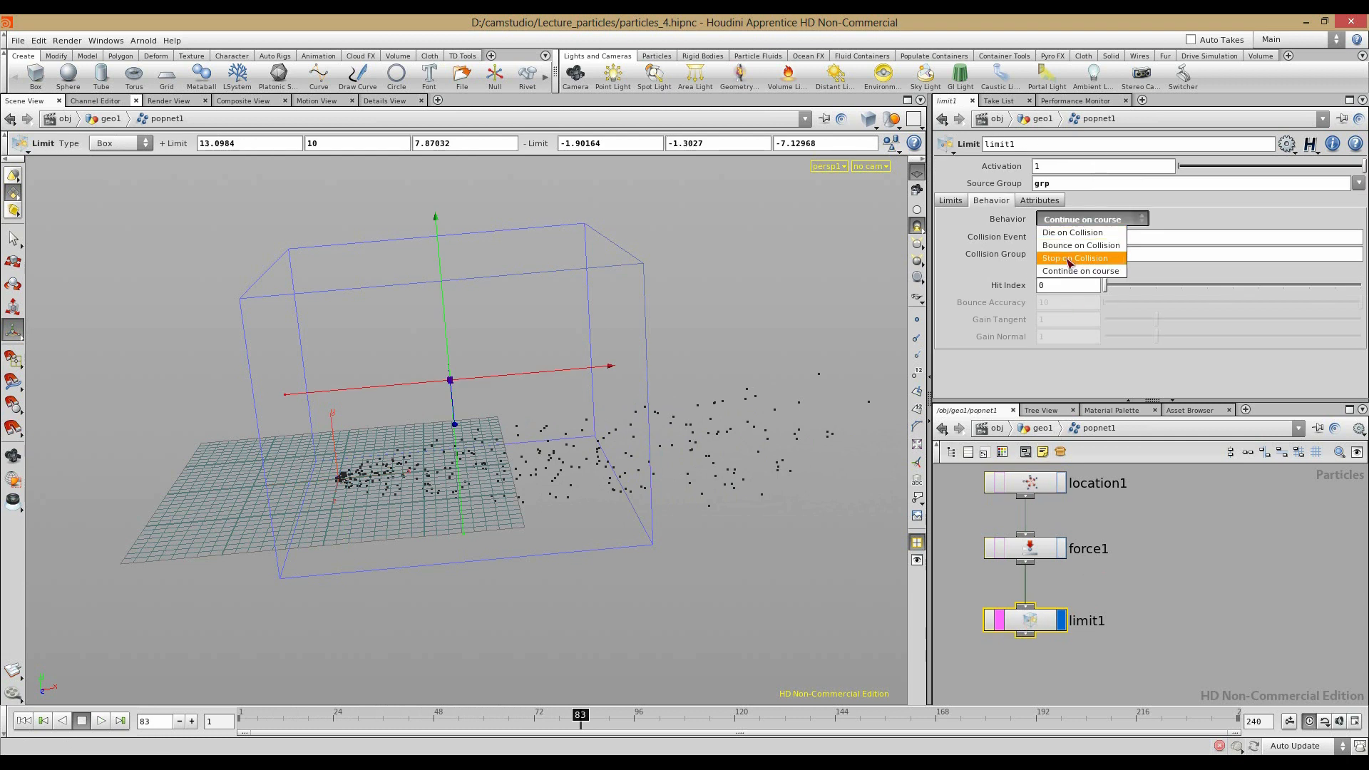
click(1069, 258)
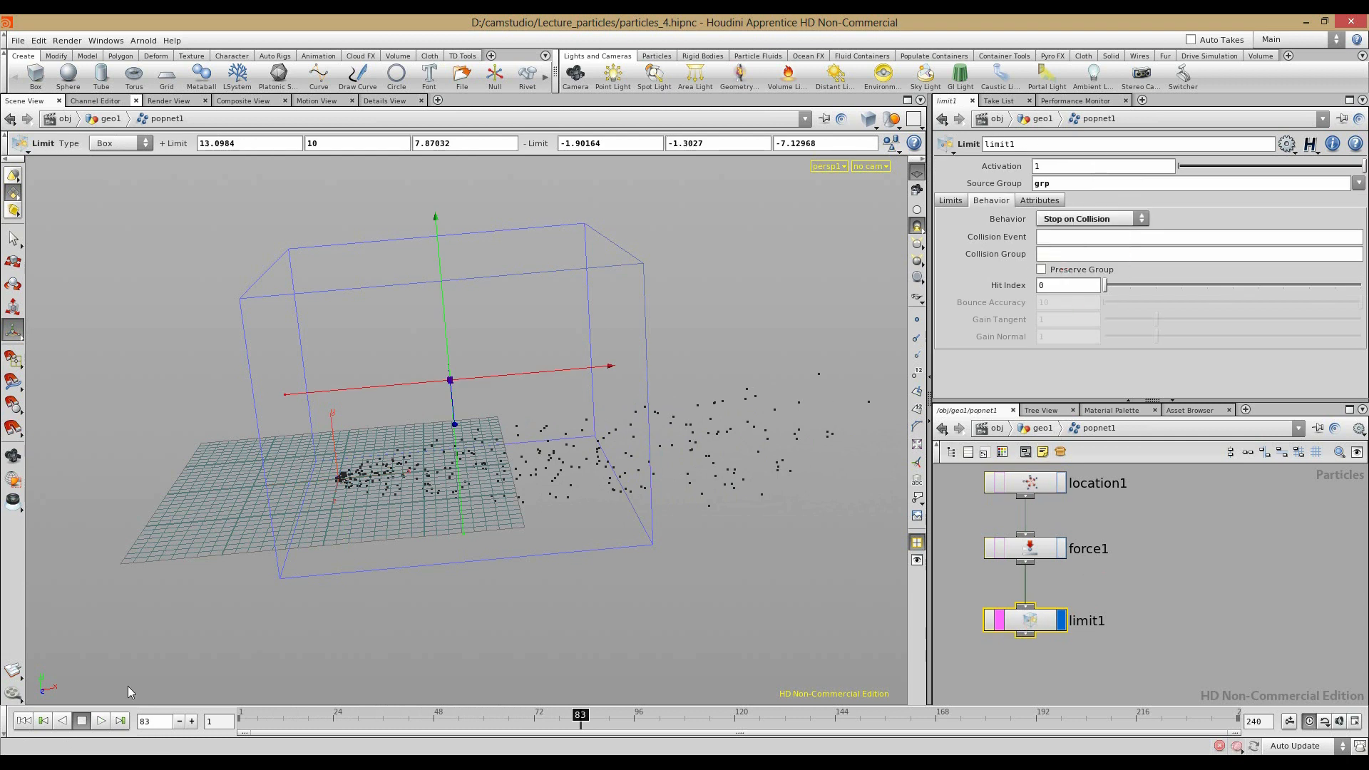
click(30, 721)
click(100, 720)
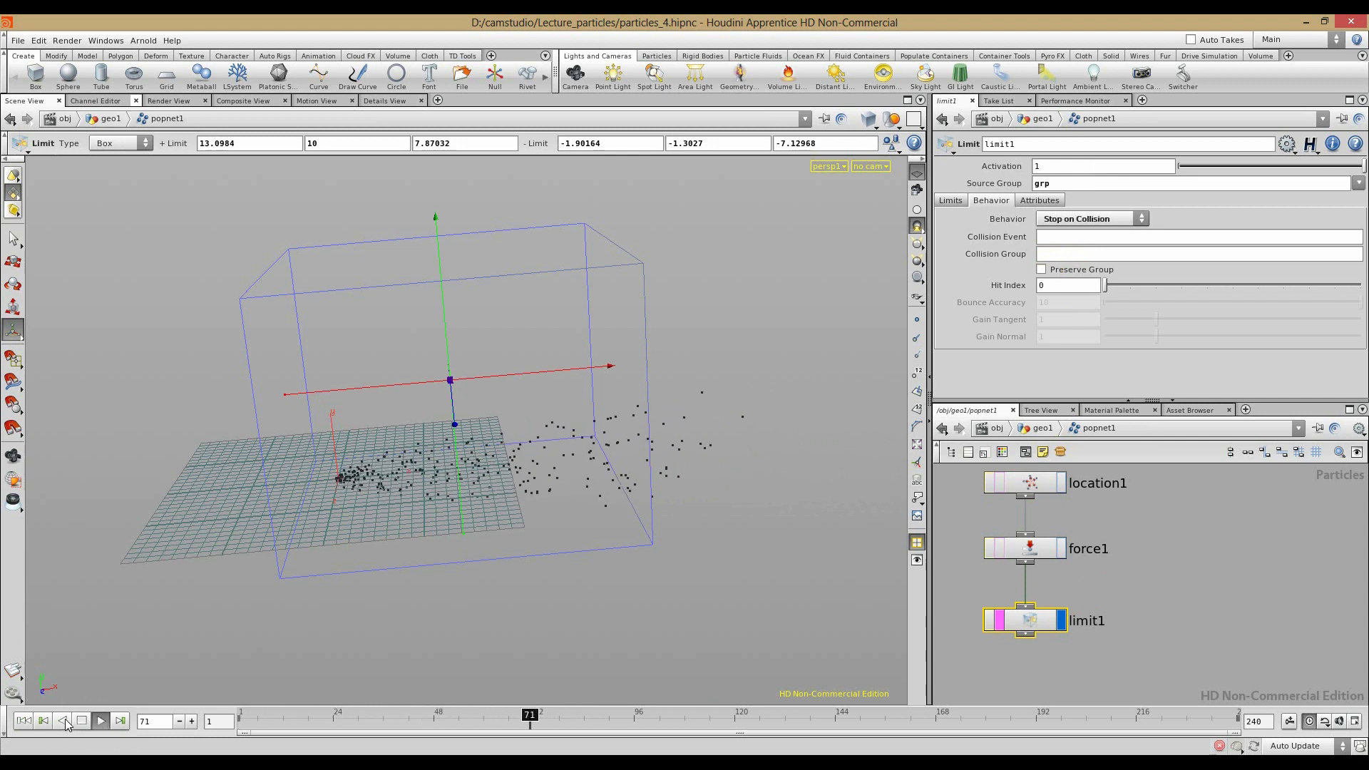
click(62, 721)
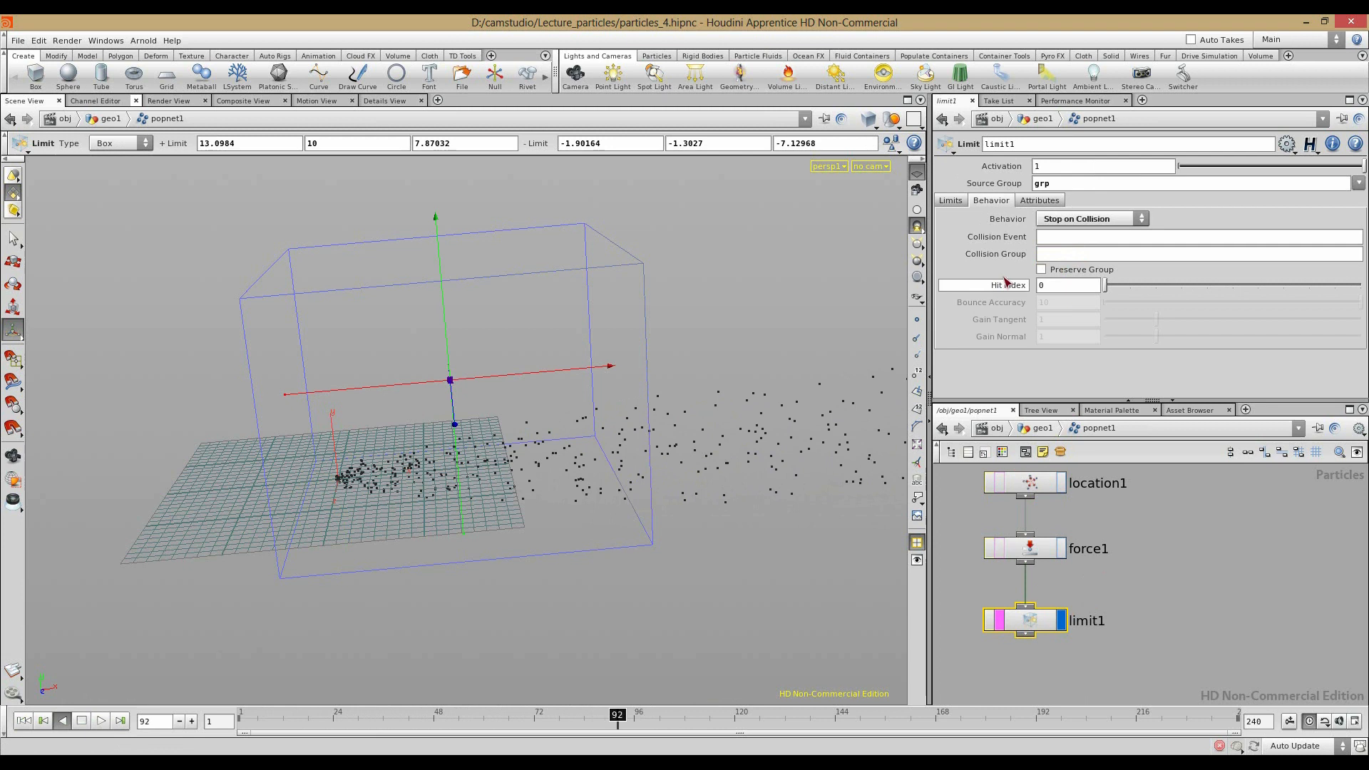
click(25, 722)
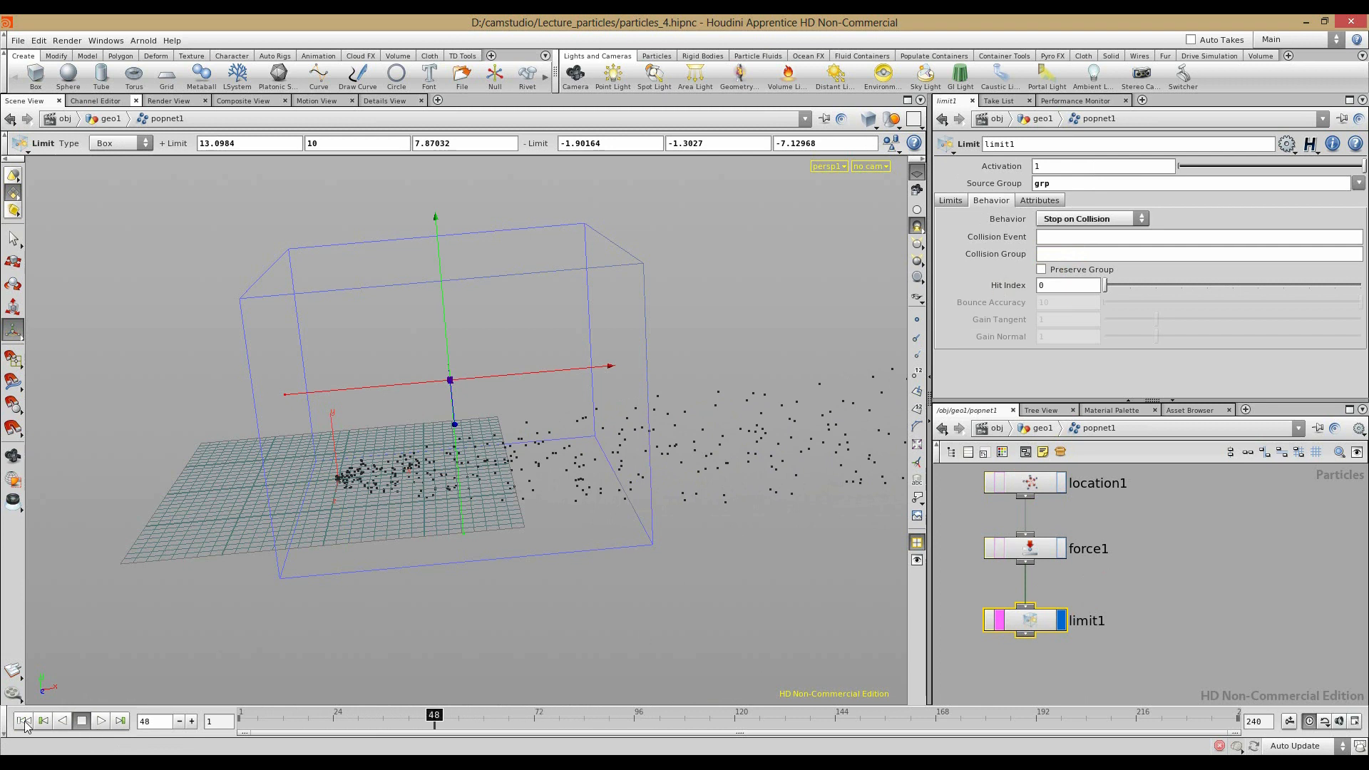
click(25, 722)
Step: Turn Preserve Group back on for location1's birth group, with the timeline at frame 1
click(1031, 483)
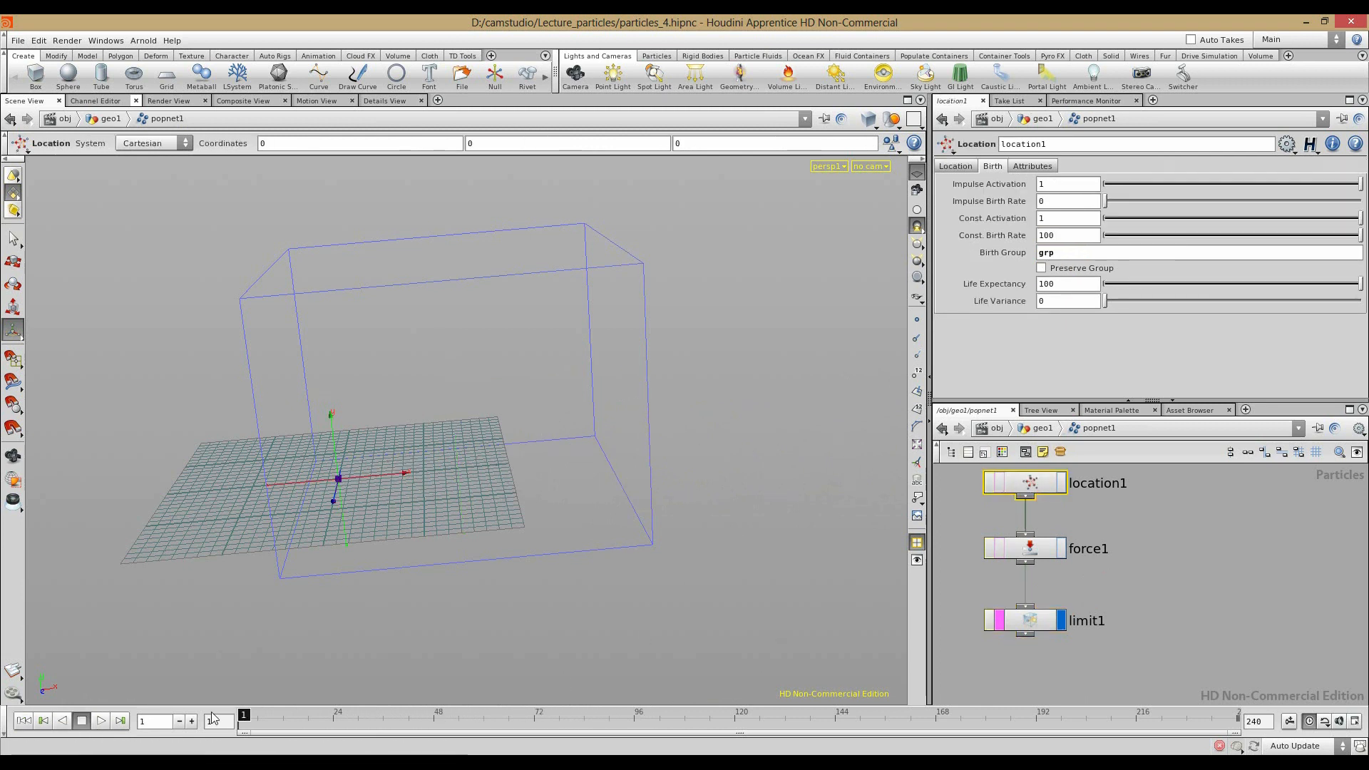
click(247, 719)
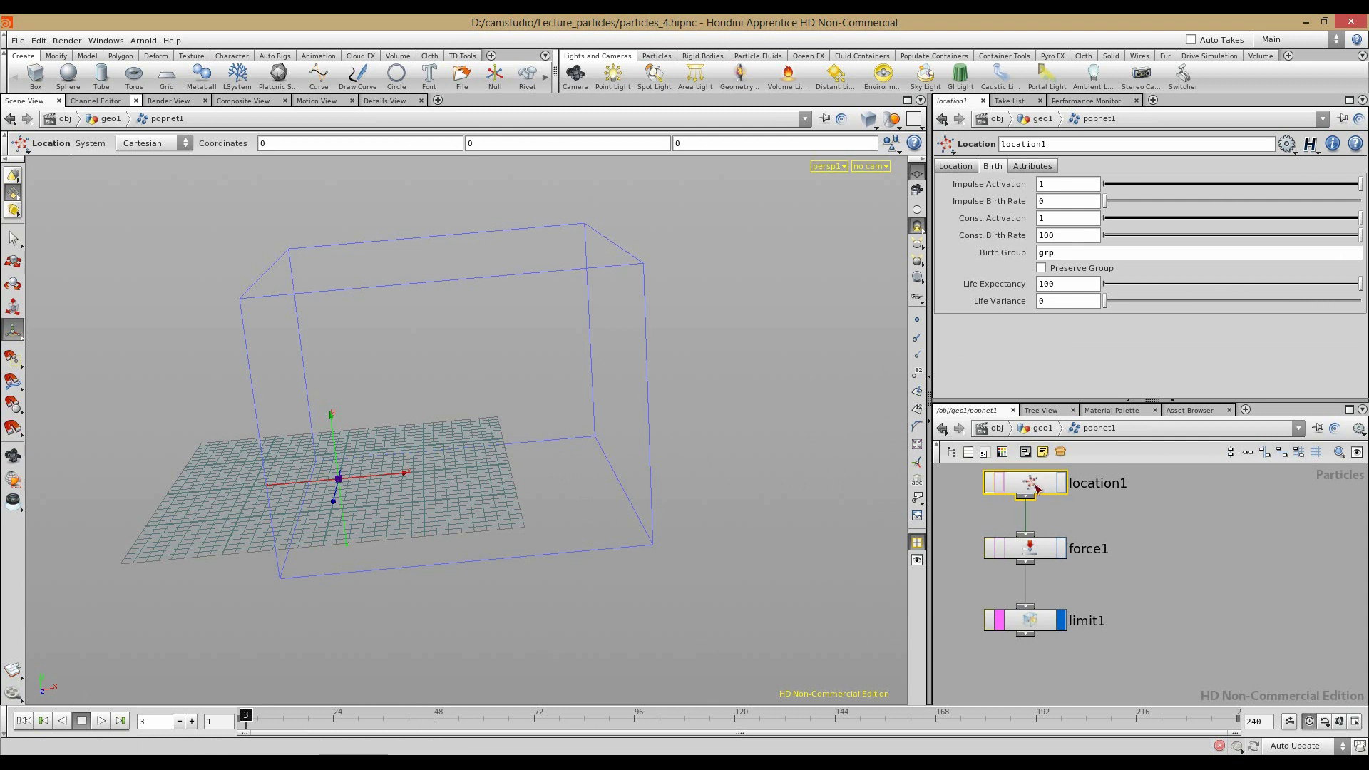
drag(246, 717, 221, 718)
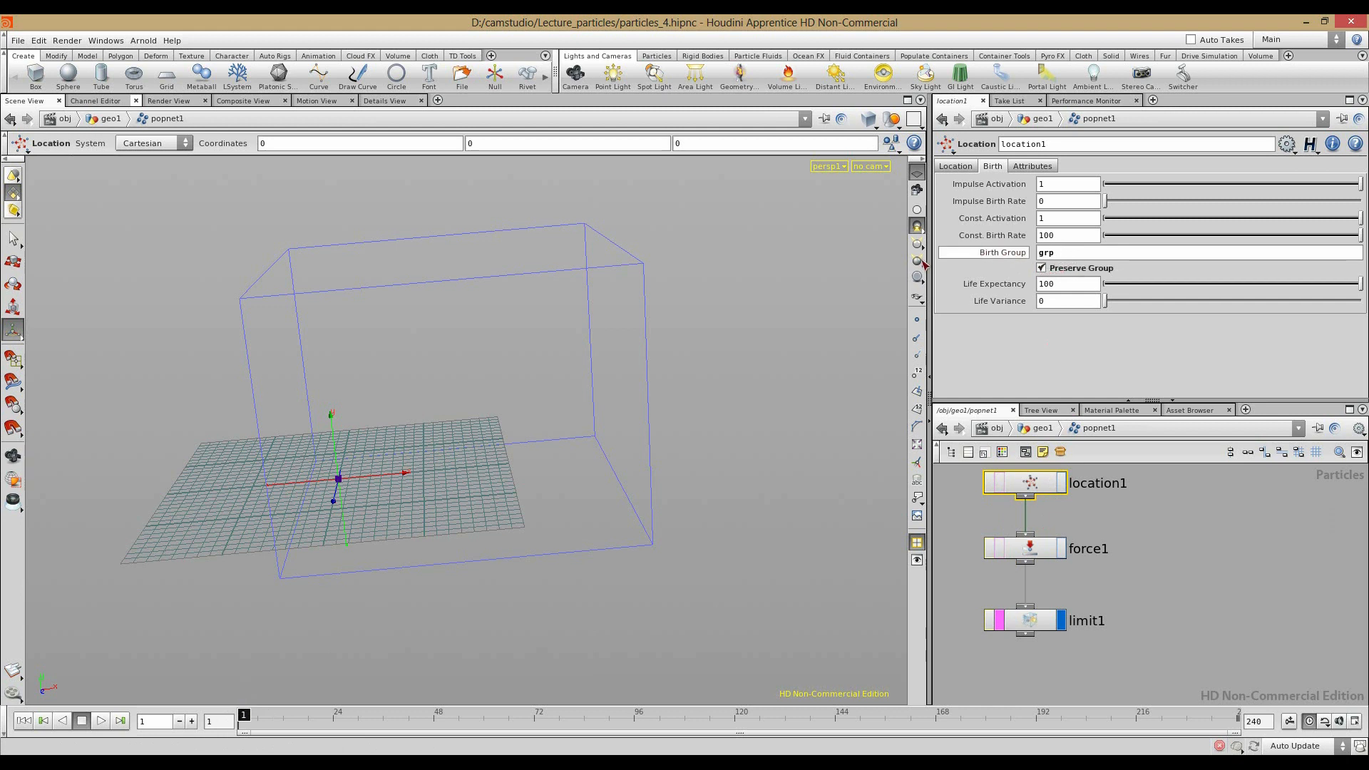
click(1206, 550)
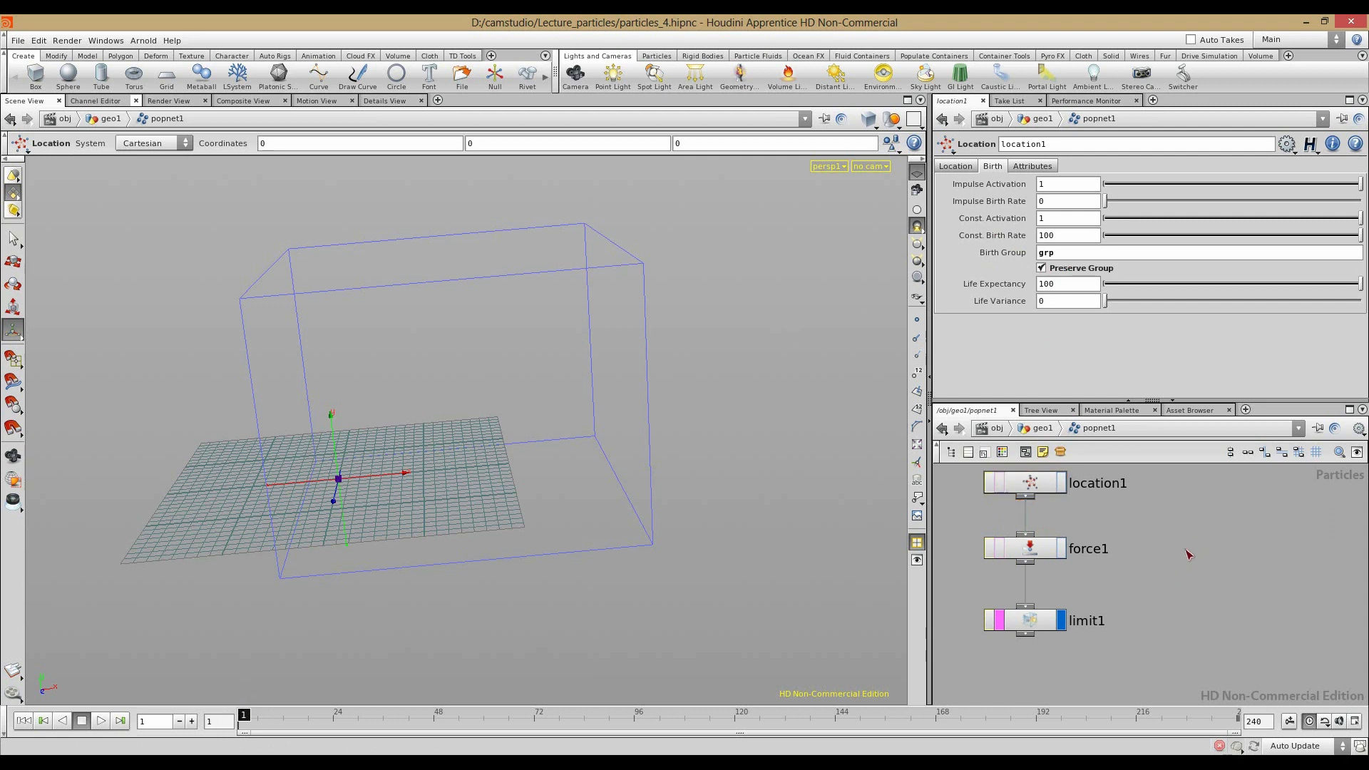
Step: Move limit1 aside in the network and add an Orbit node below force1
drag(1016, 671, 1023, 685)
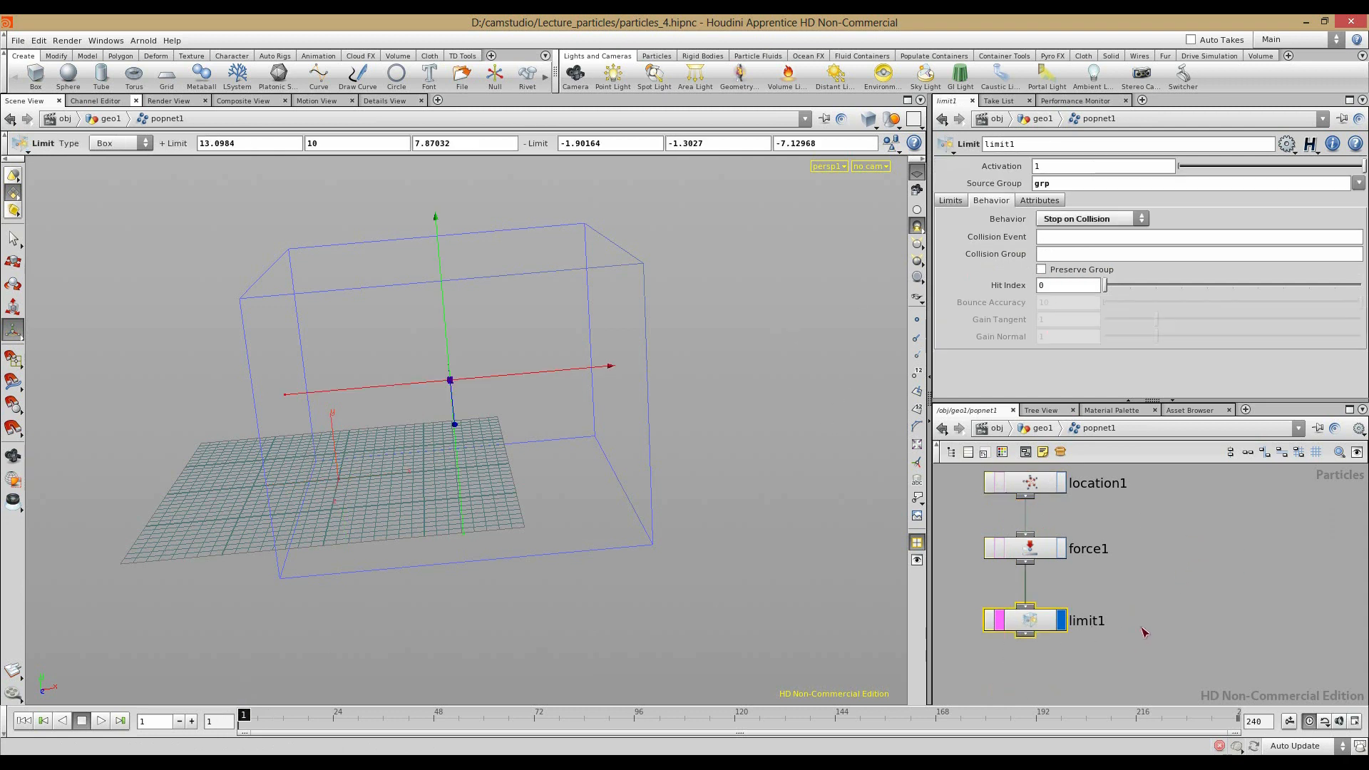
click(1141, 623)
drag(1024, 626, 946, 628)
key(Tab)
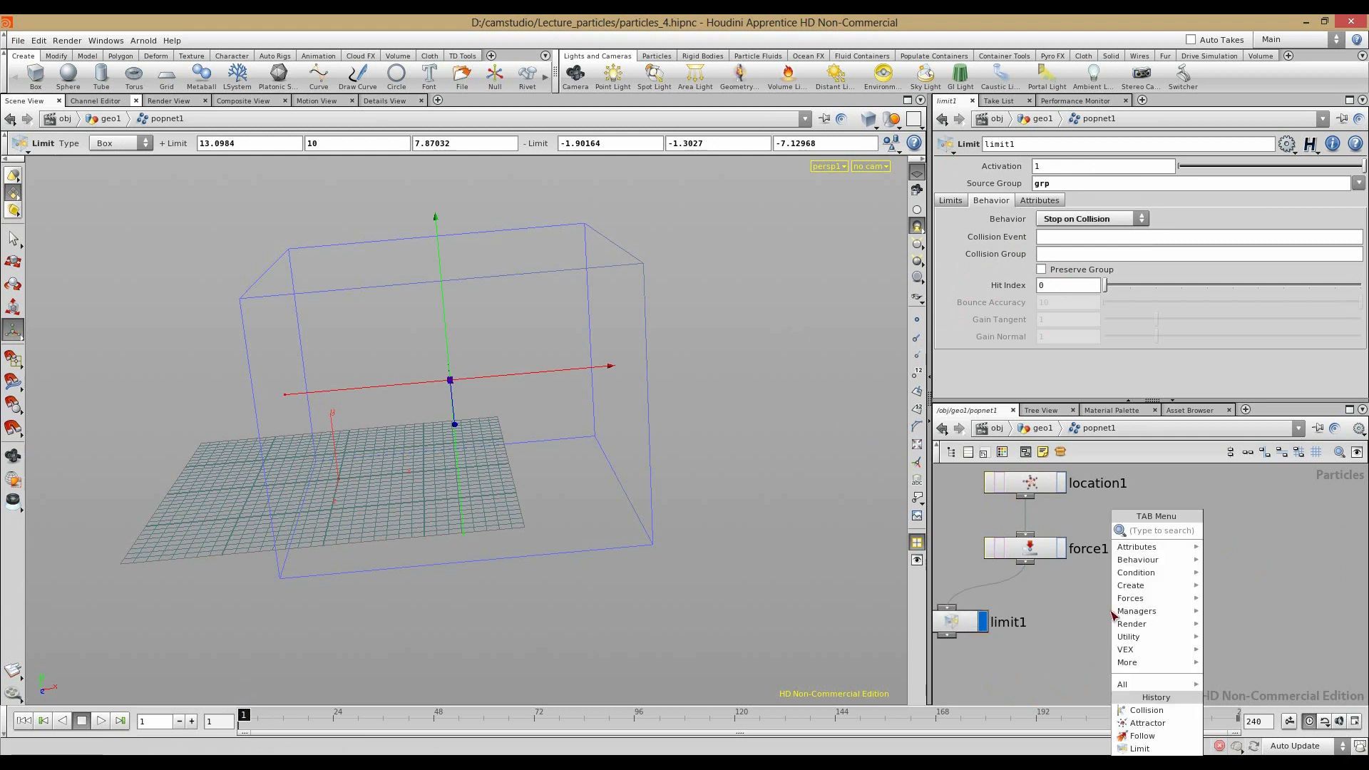
mouse_move(1119, 600)
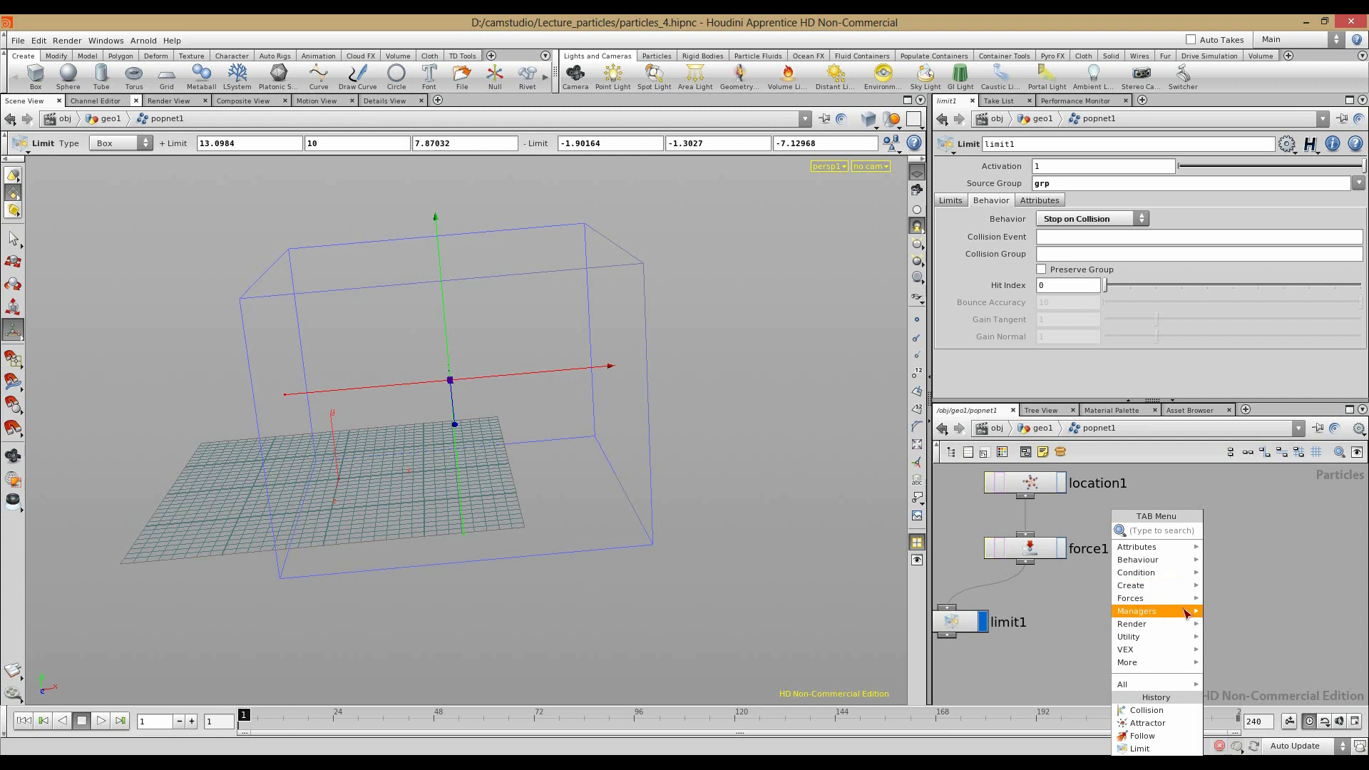
click(1228, 653)
click(1026, 617)
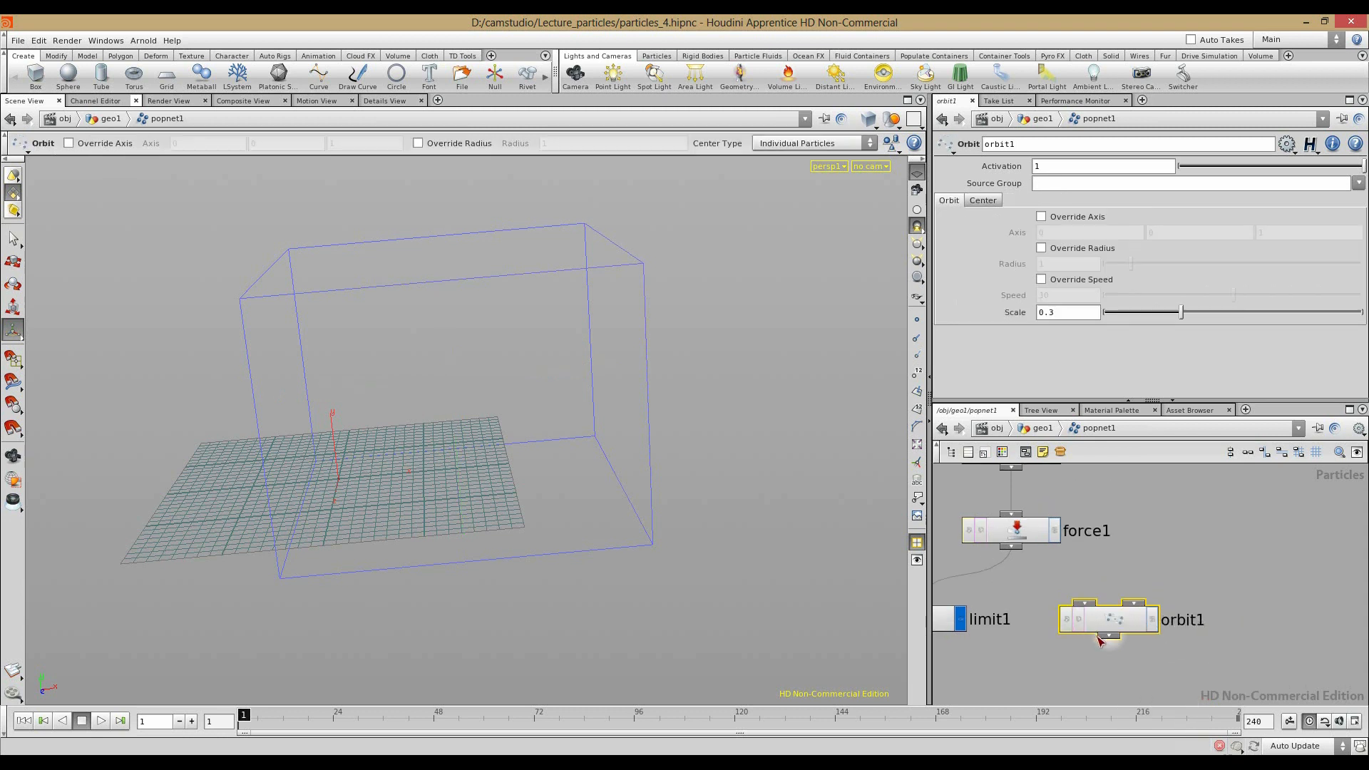
Step: Connect force1's output to orbit1's first input, display orbit1, and play the simulation
scroll(1112, 606, up, 3)
scroll(1062, 524, down, 3)
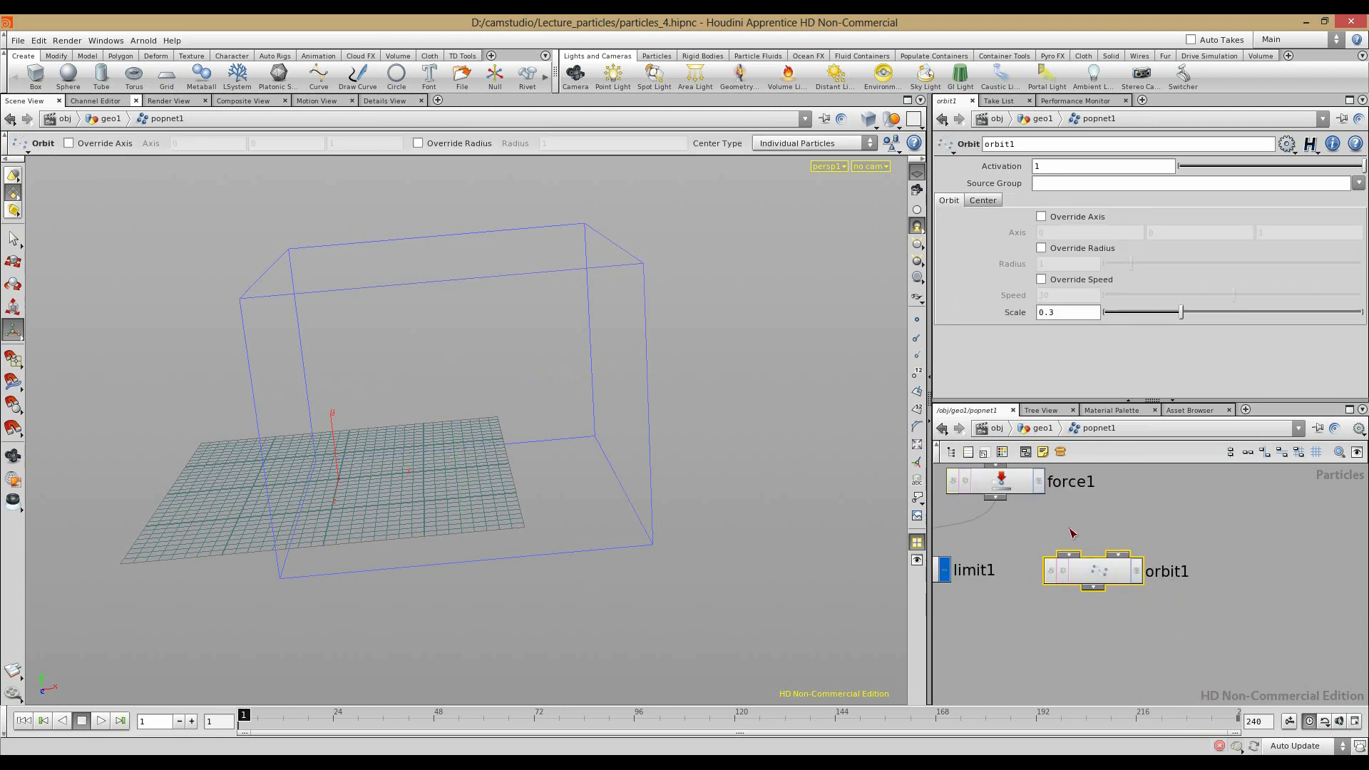
drag(998, 499, 1068, 554)
scroll(1094, 595, down, 1)
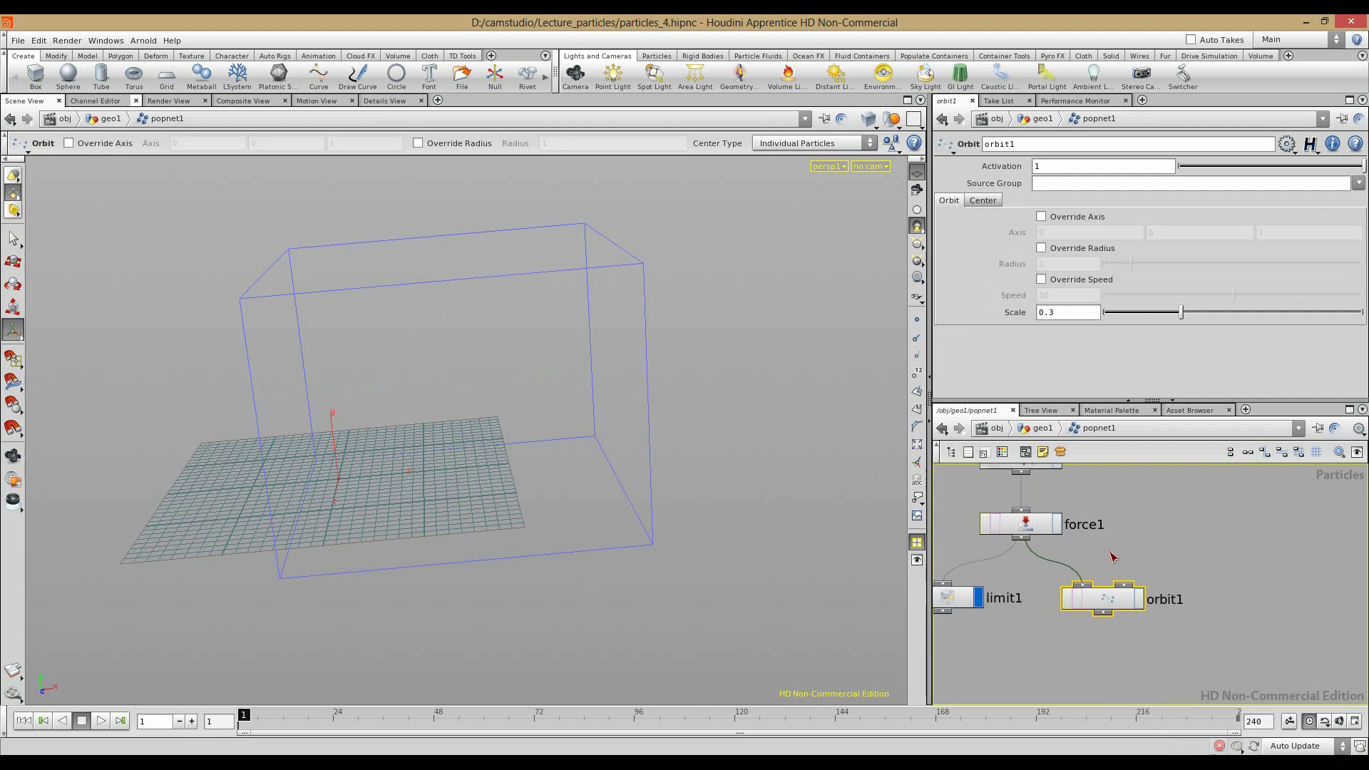
click(1138, 599)
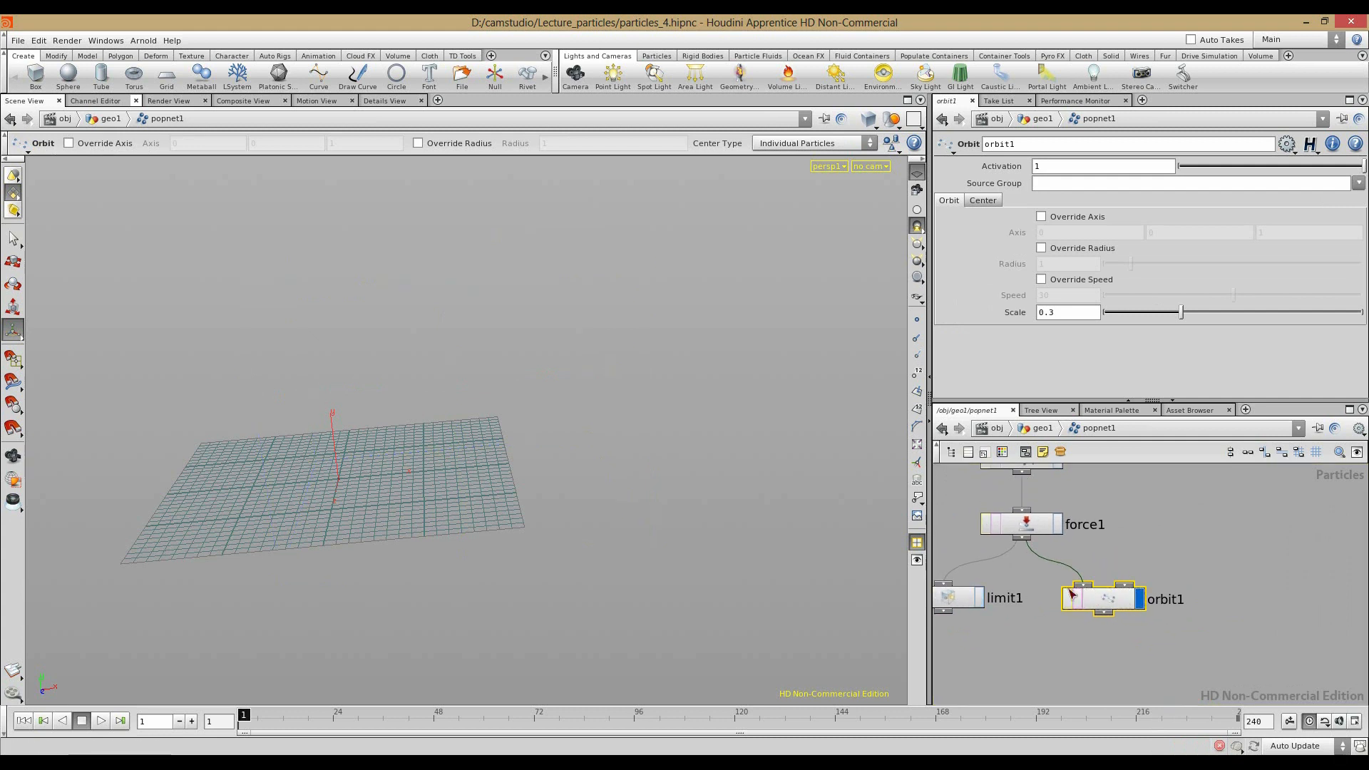
alt+drag(482, 420, 422, 424)
click(99, 722)
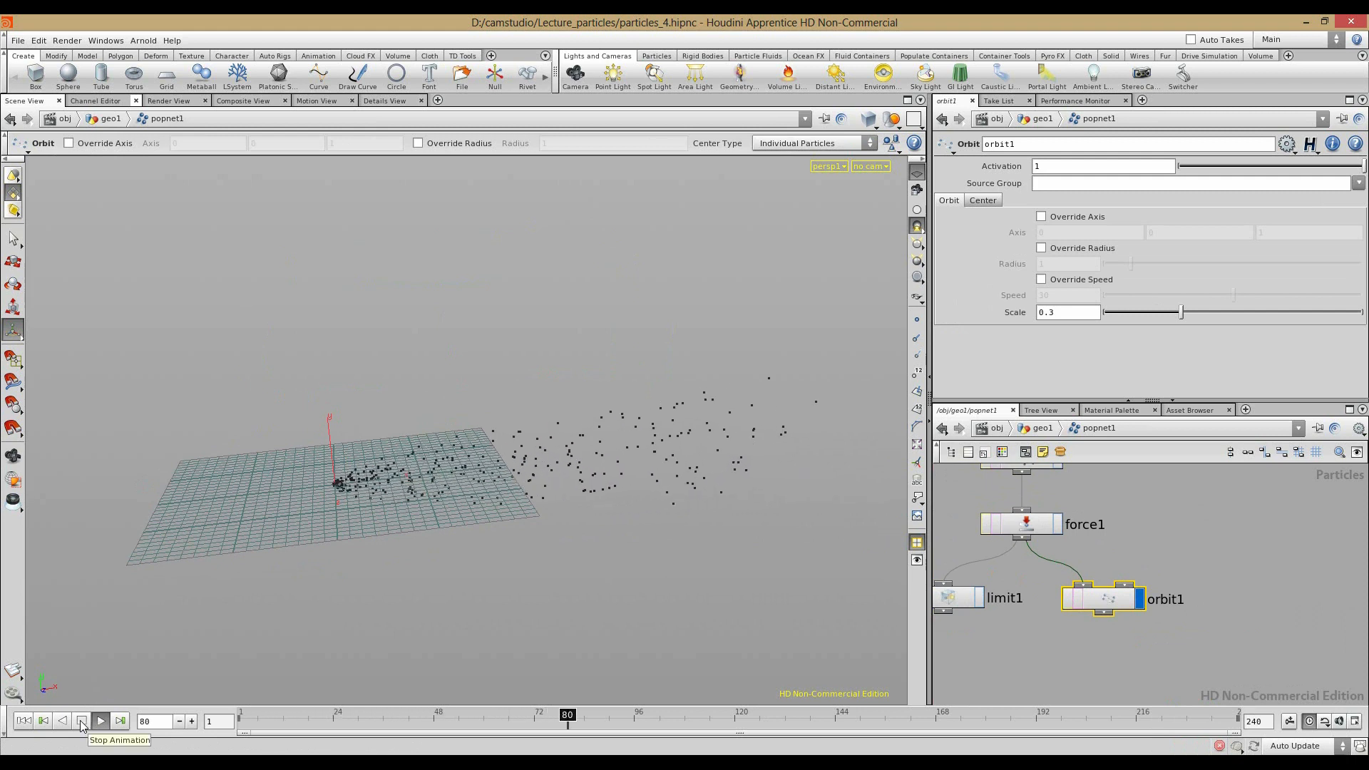
click(81, 722)
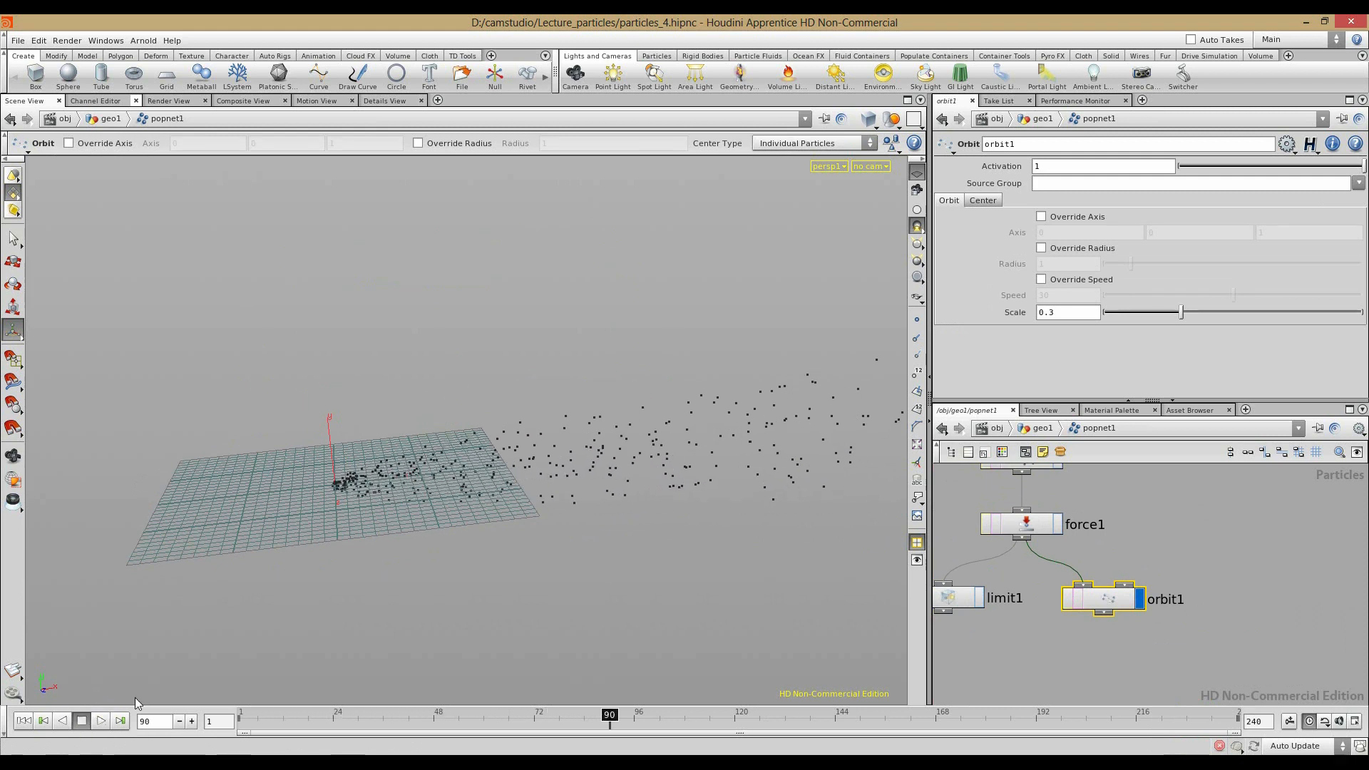
Step: Examine orbit1's Orbit and Center settings, including the Center Type options
click(982, 200)
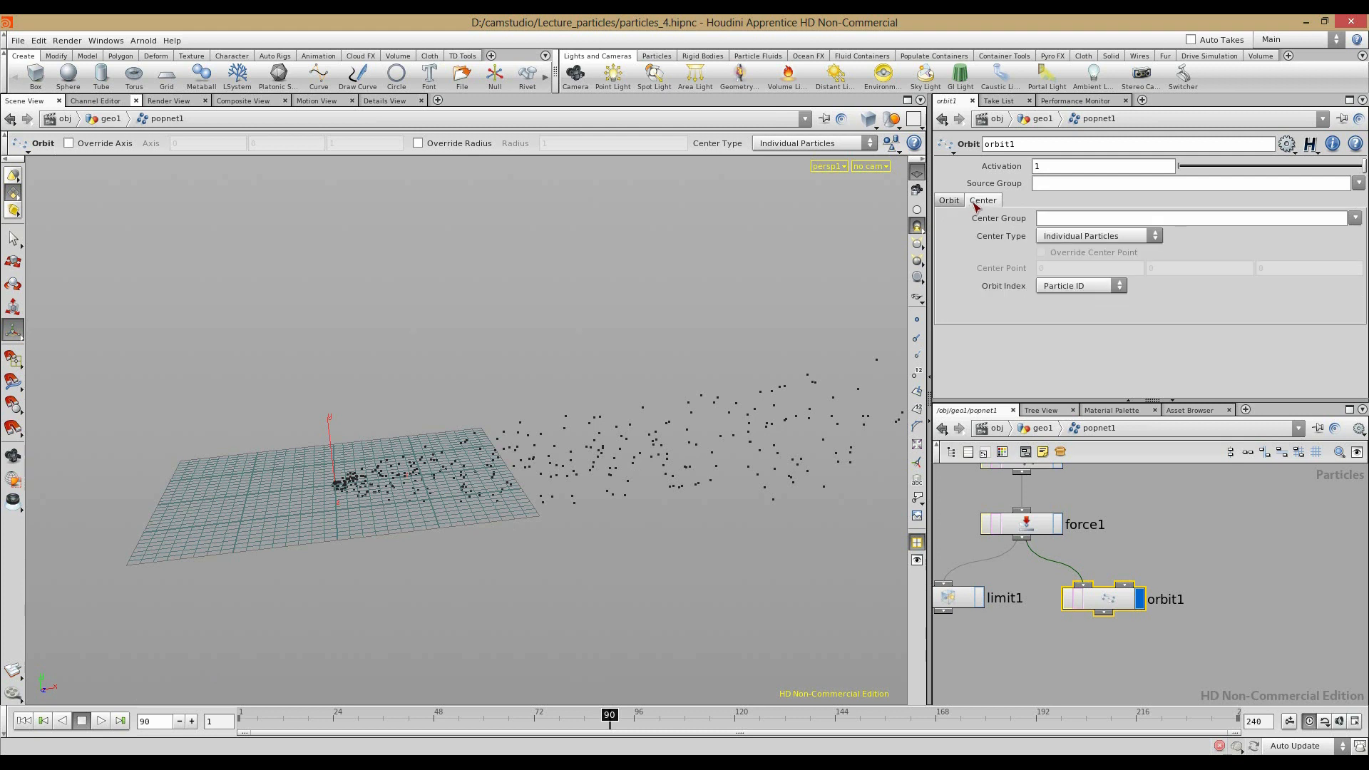
click(951, 201)
click(984, 202)
click(1110, 237)
click(1112, 236)
click(1112, 236)
click(996, 315)
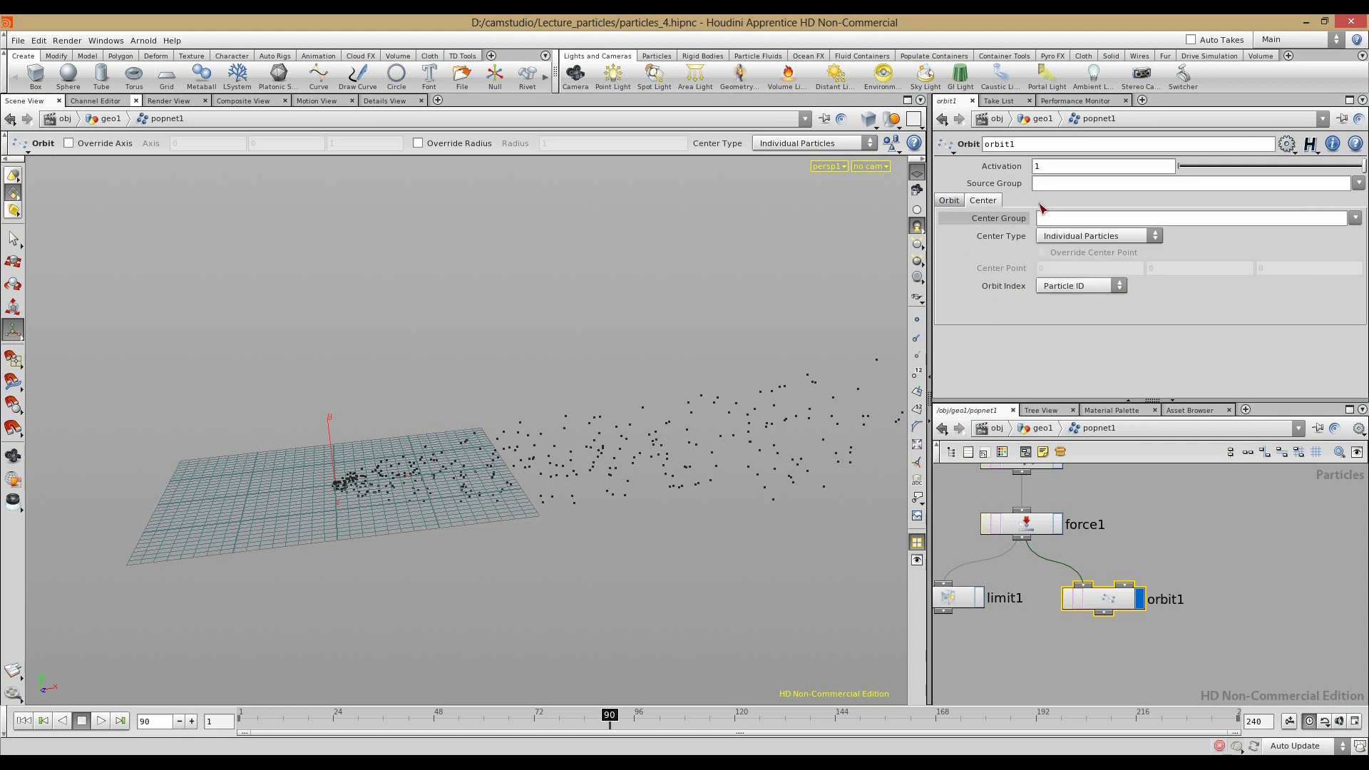
Step: Try grp as orbit1's Center Group in a replay from the first frame, and clear the group again
click(1356, 218)
click(1345, 232)
click(1355, 219)
click(1346, 234)
click(23, 721)
click(102, 721)
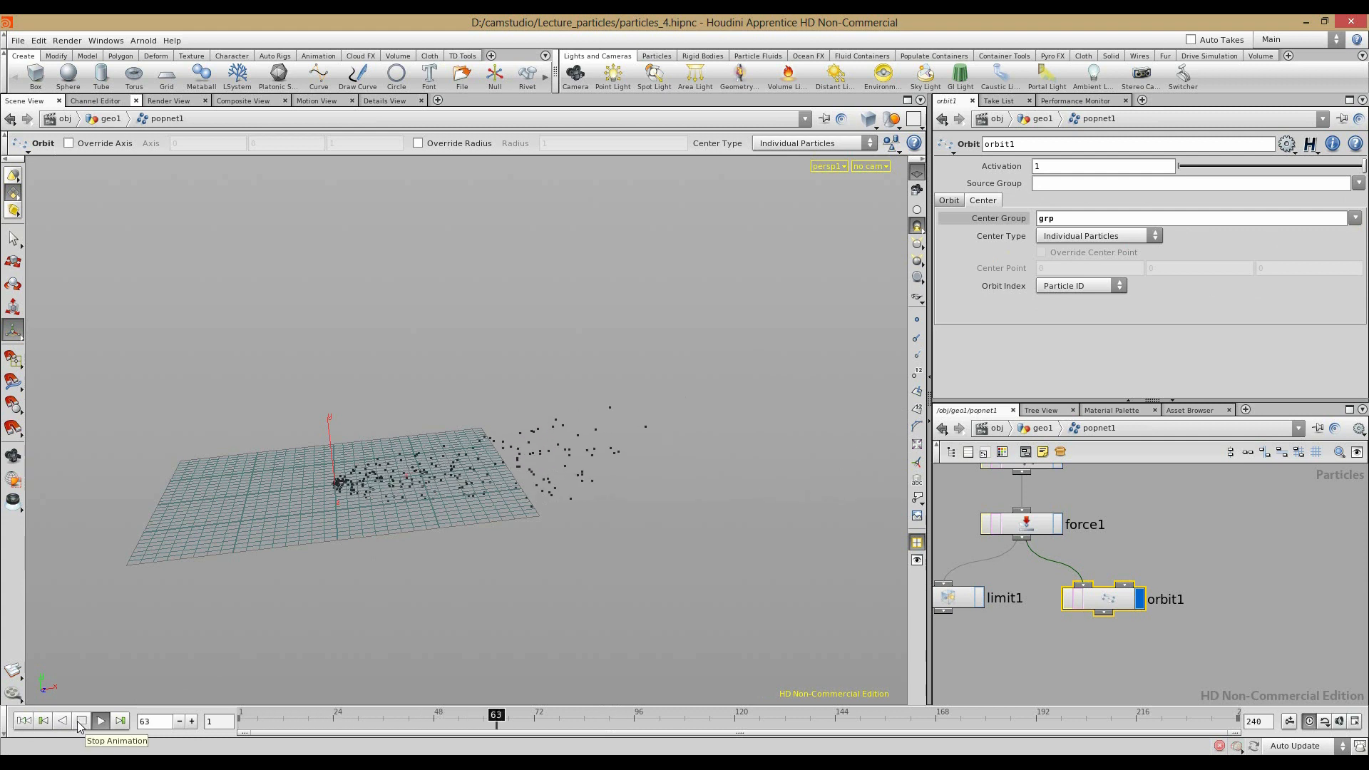
click(80, 721)
click(23, 721)
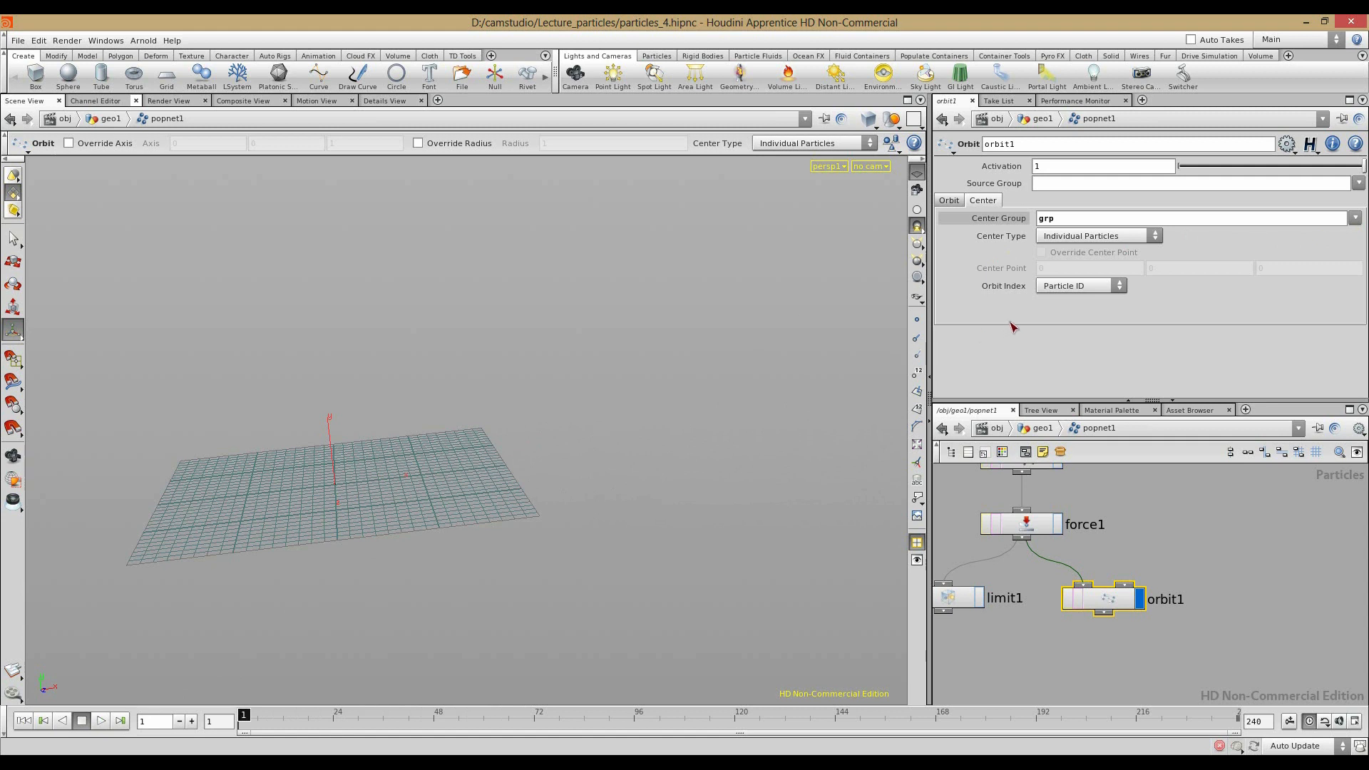
double_click(1046, 218)
key(BackSpace)
Step: Set orbit1's Center Type to Center Point, override the point to 0, 5, 0, and play the simulation
click(1073, 237)
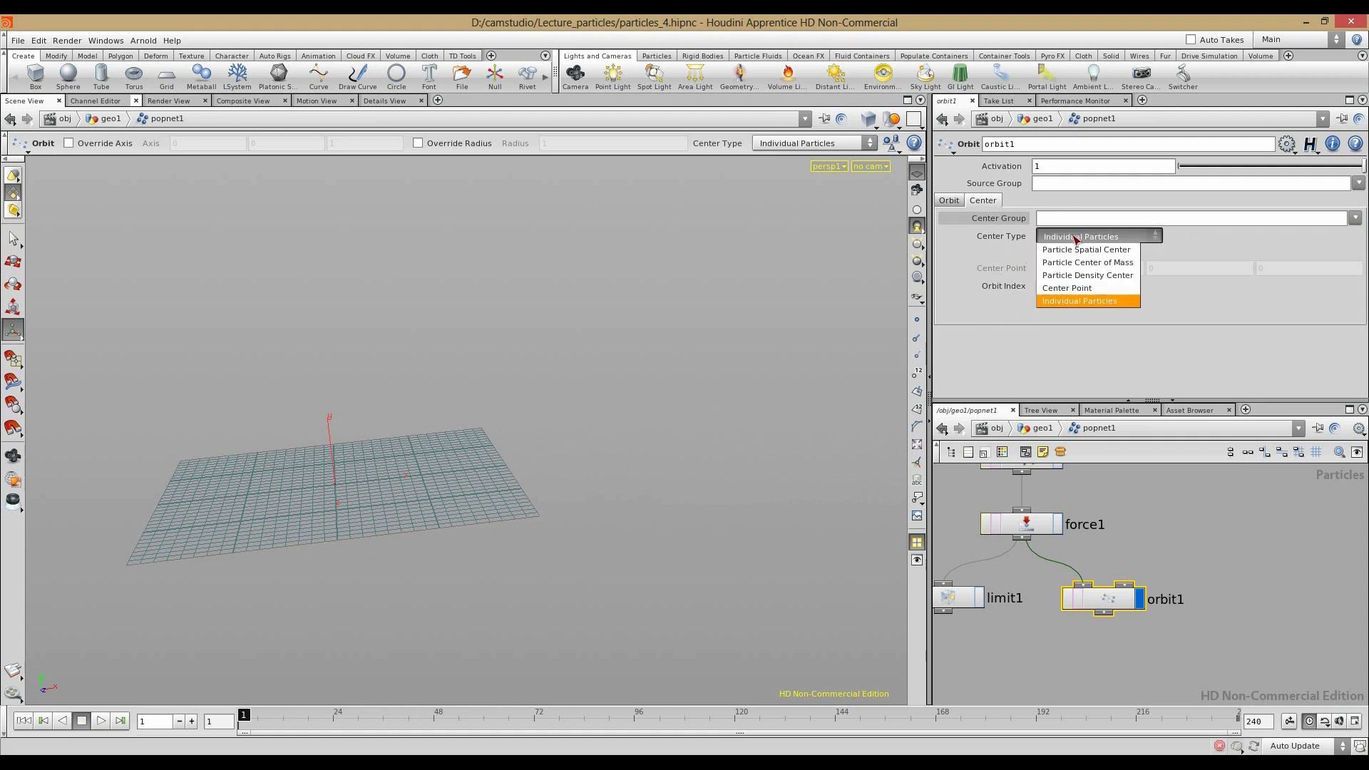
click(1070, 288)
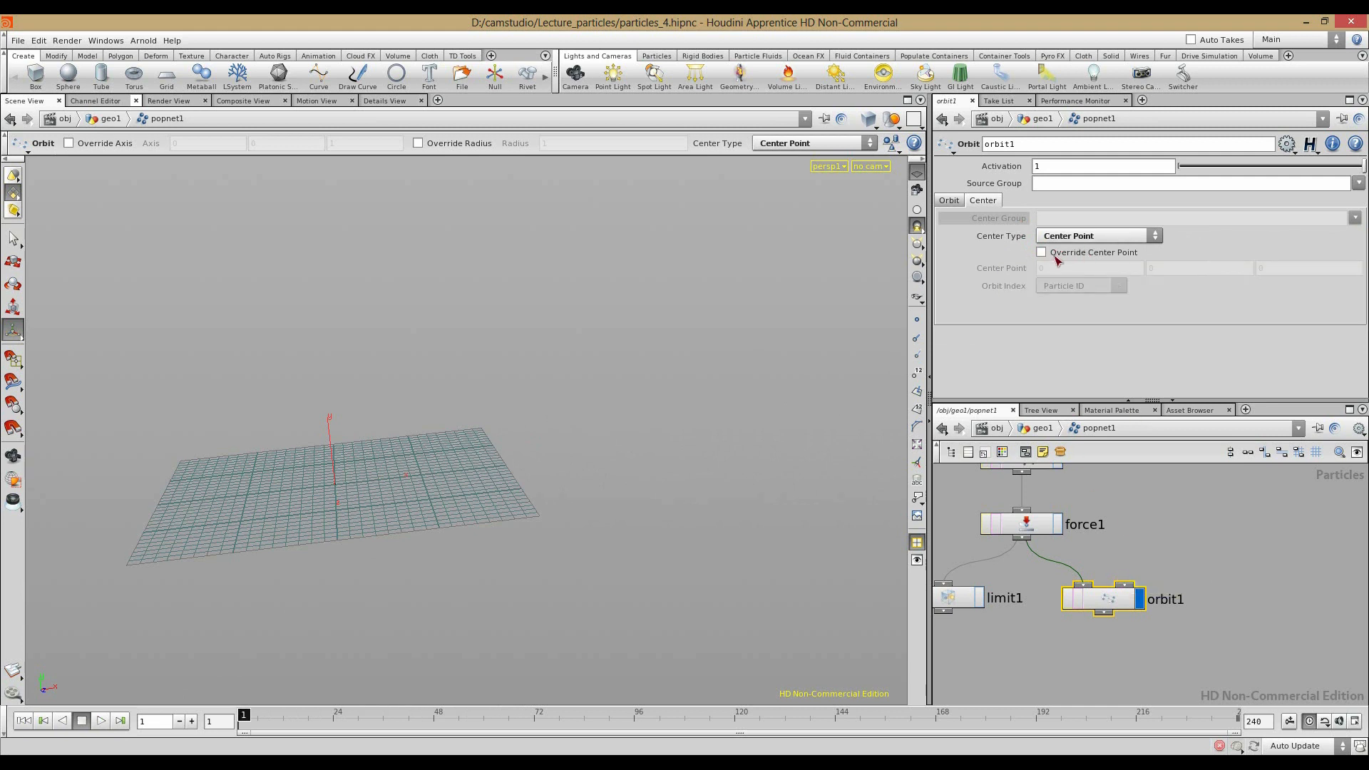
click(1057, 255)
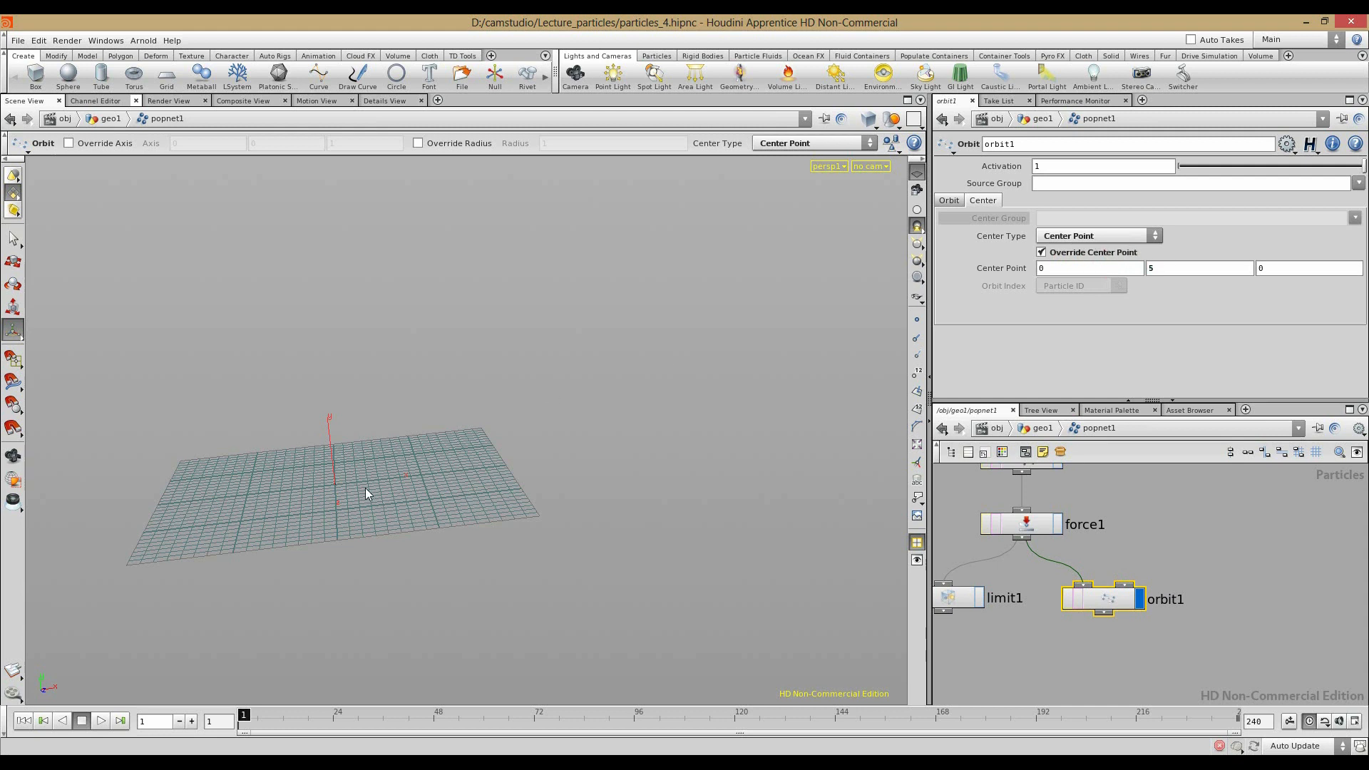
click(101, 721)
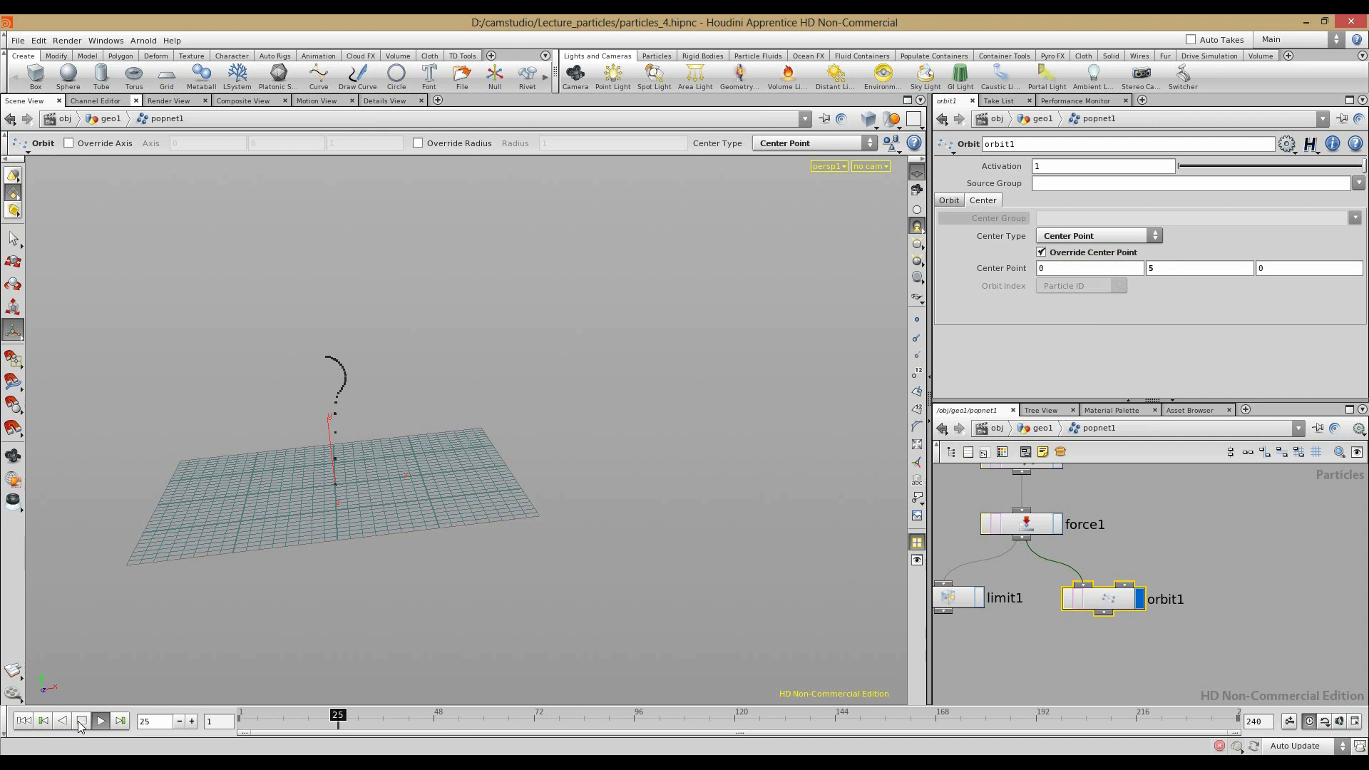
Step: Examine the particles circling the overridden center point during playback, and reset the simulation to the first frame
alt+drag(286, 438, 240, 422)
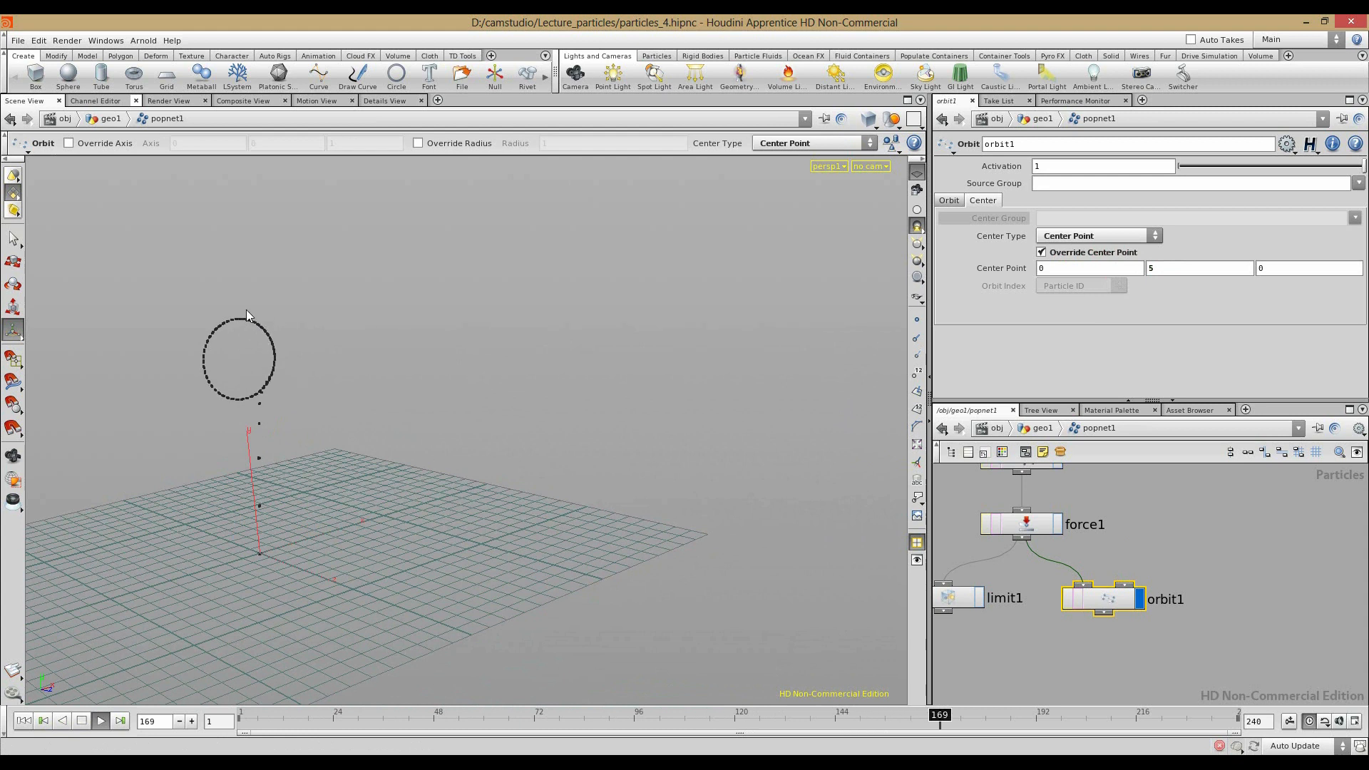
click(81, 721)
click(23, 721)
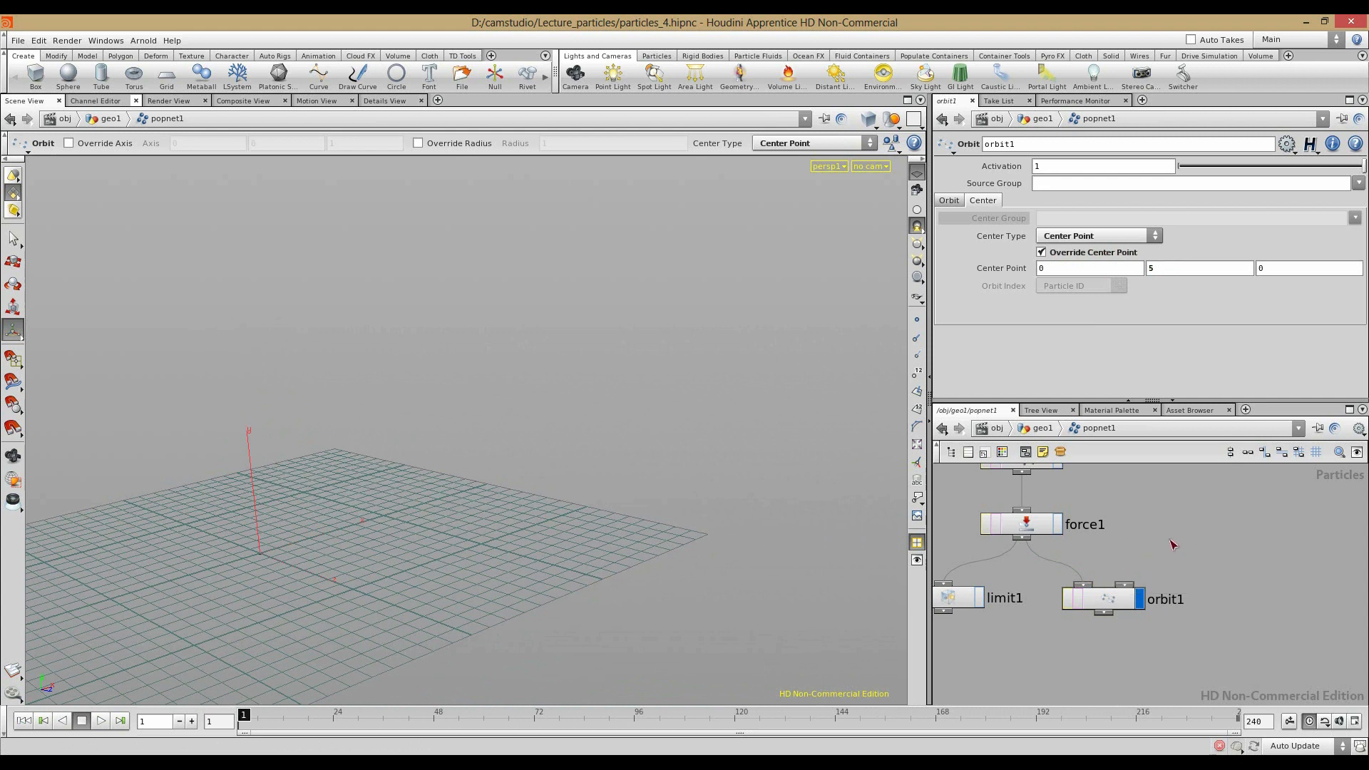
key(Tab)
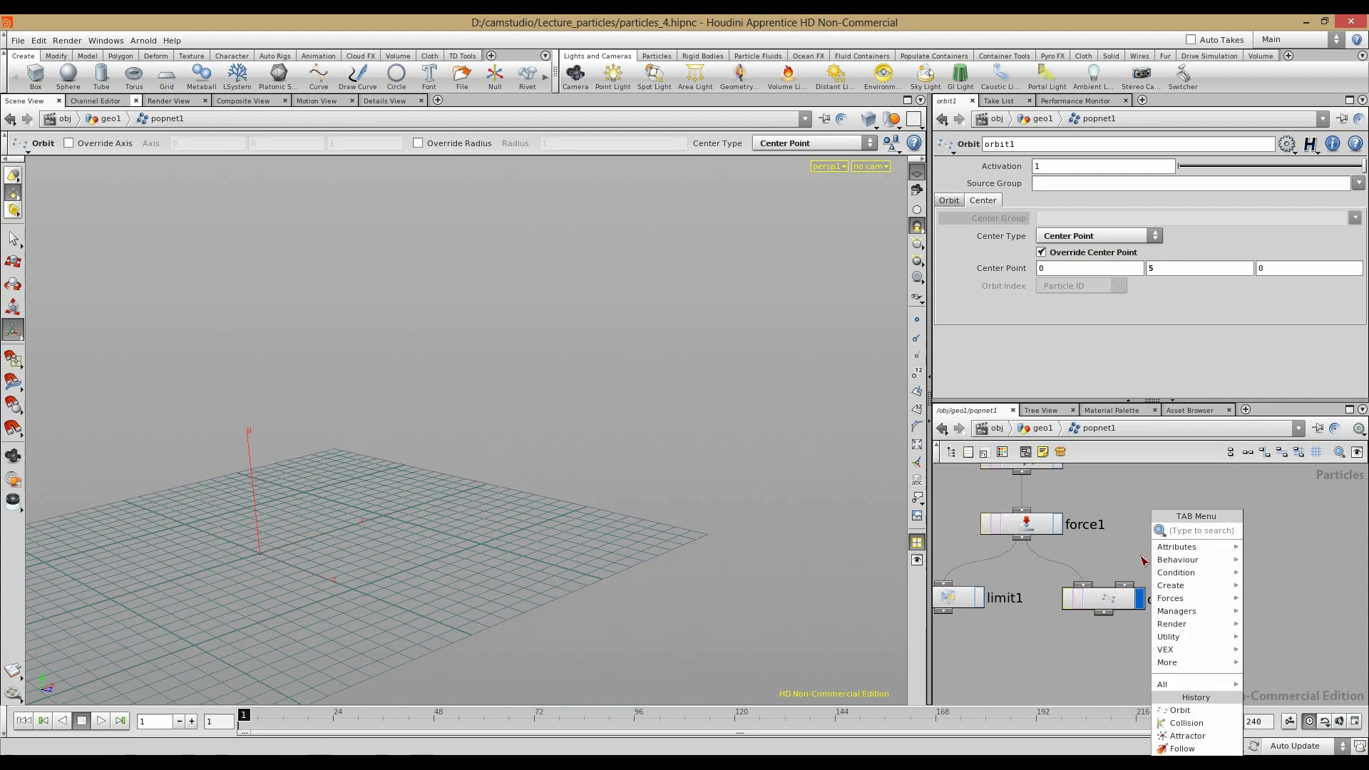
click(1126, 523)
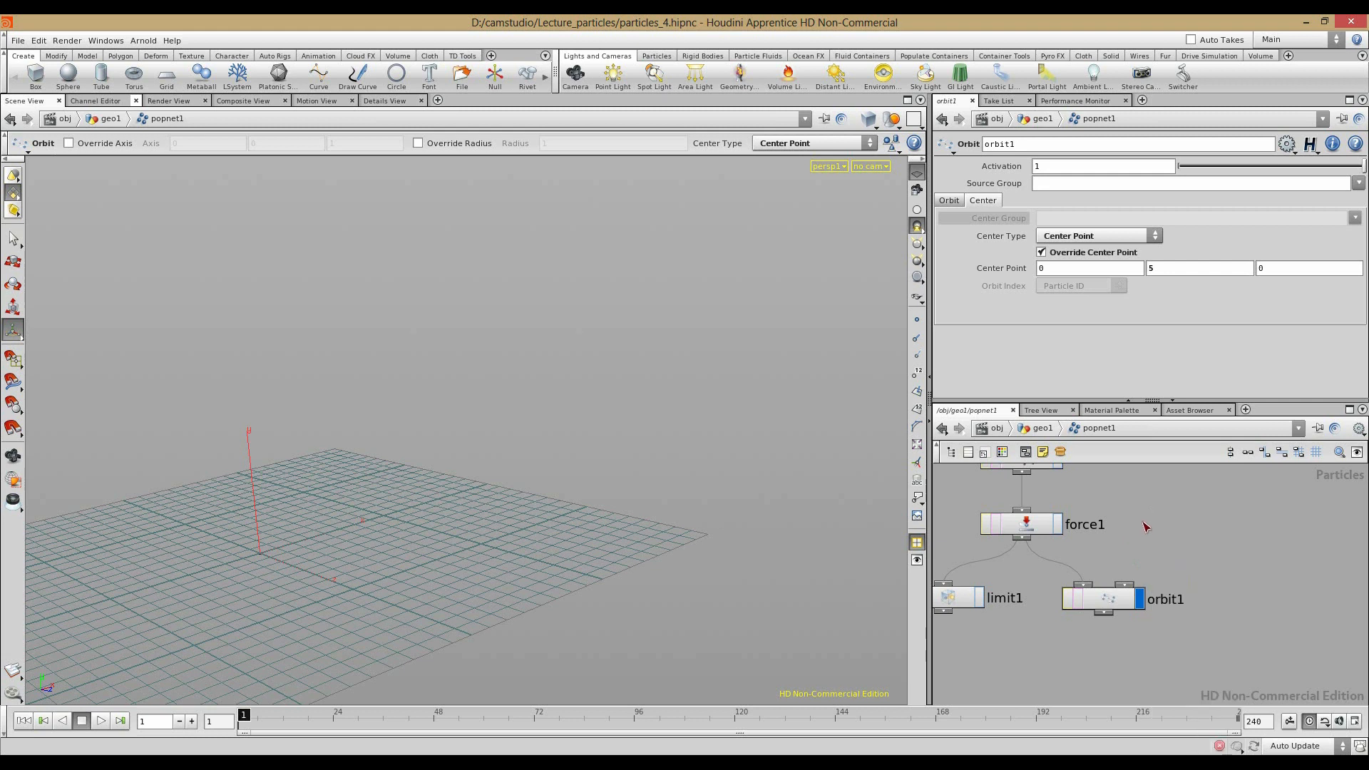
key(p)
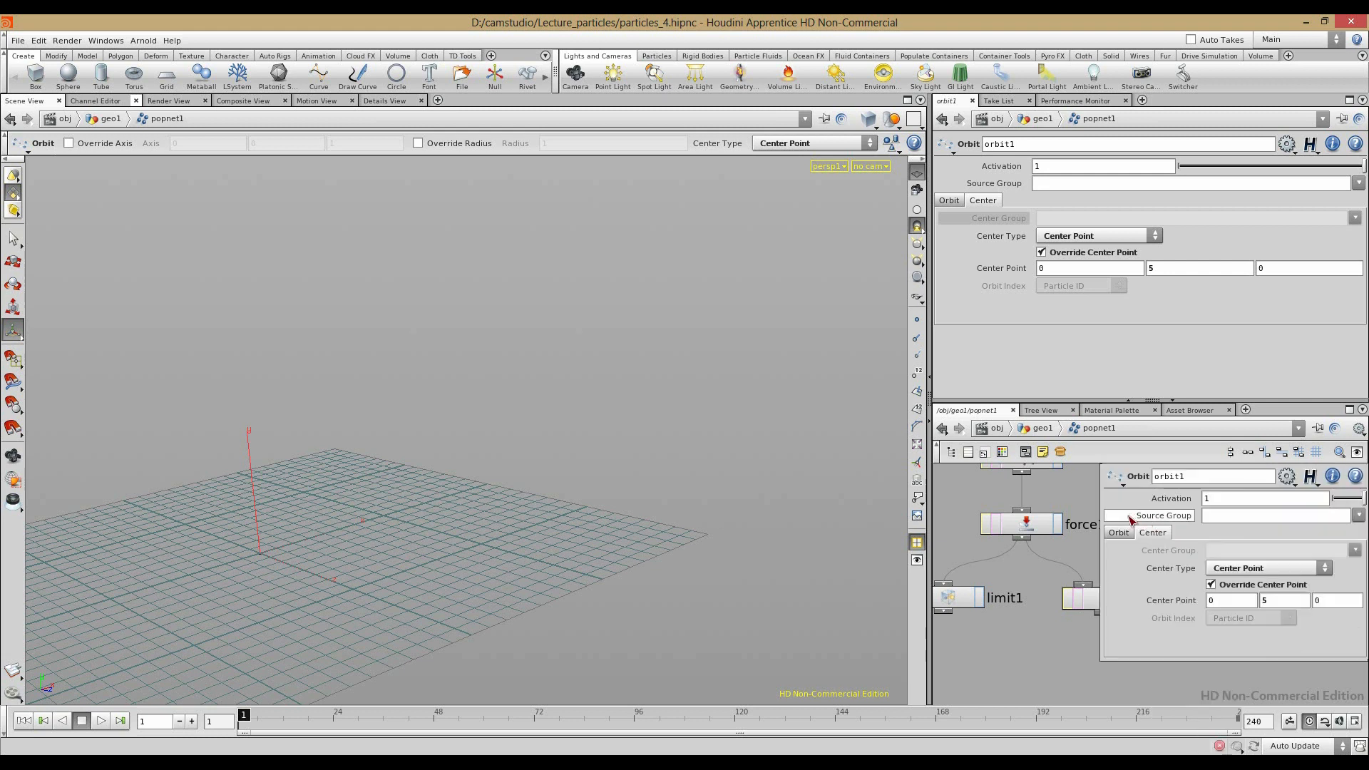
key(p)
key(Tab)
text(Limit)
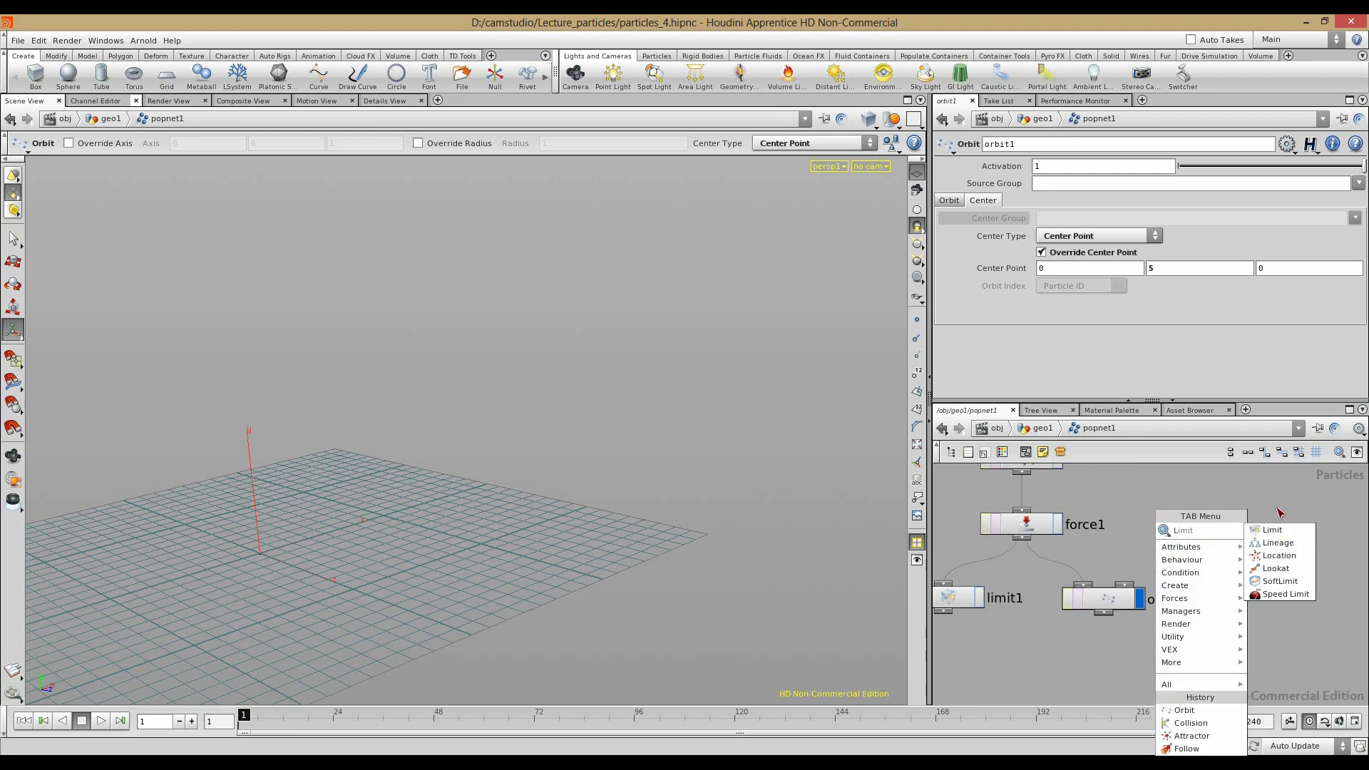
click(1282, 508)
Step: Add a second Location node beside force1 and connect its output to orbit1's second input
key(Tab)
text(Lo)
click(1262, 526)
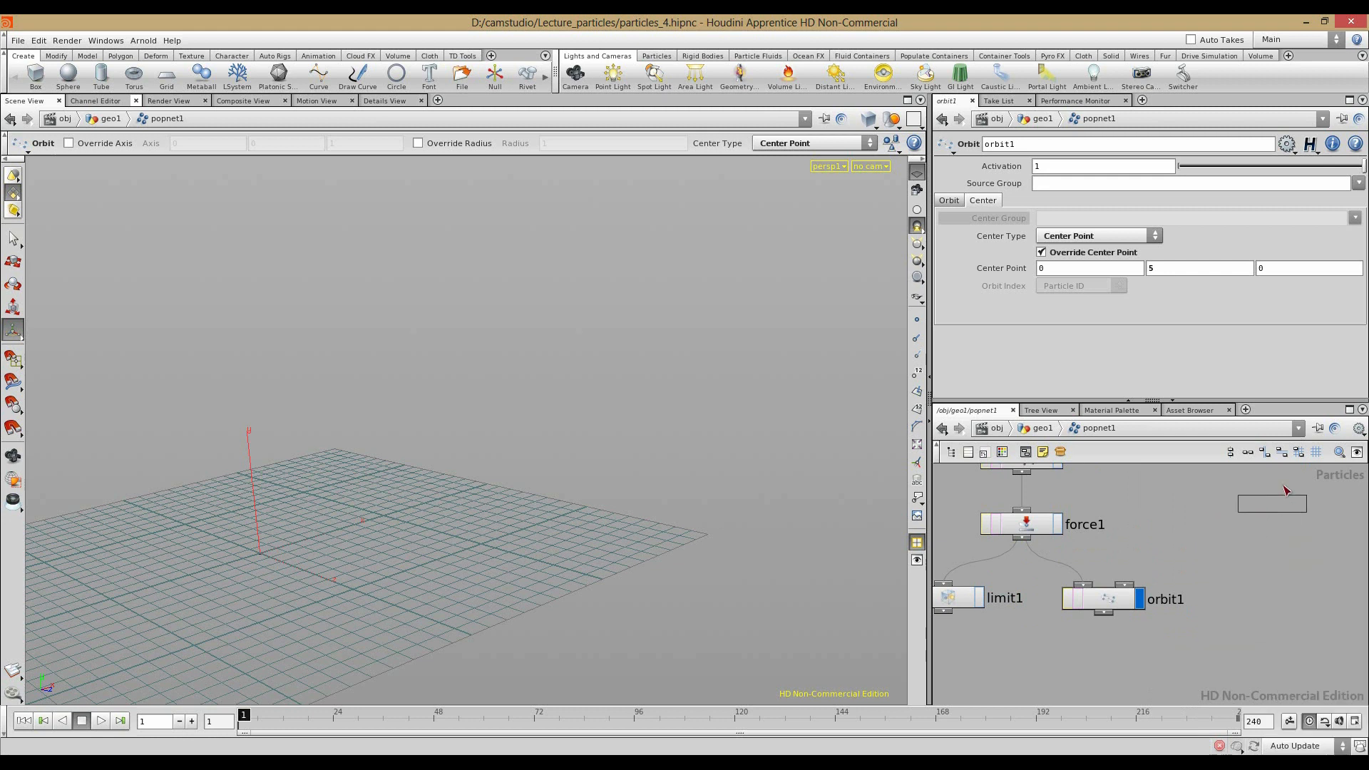
click(1284, 502)
drag(1283, 503, 1124, 584)
Step: Set location2's Impulse Activation to $FF==1, Impulse Birth Rate to 1 and Const. Activation to 0
click(992, 166)
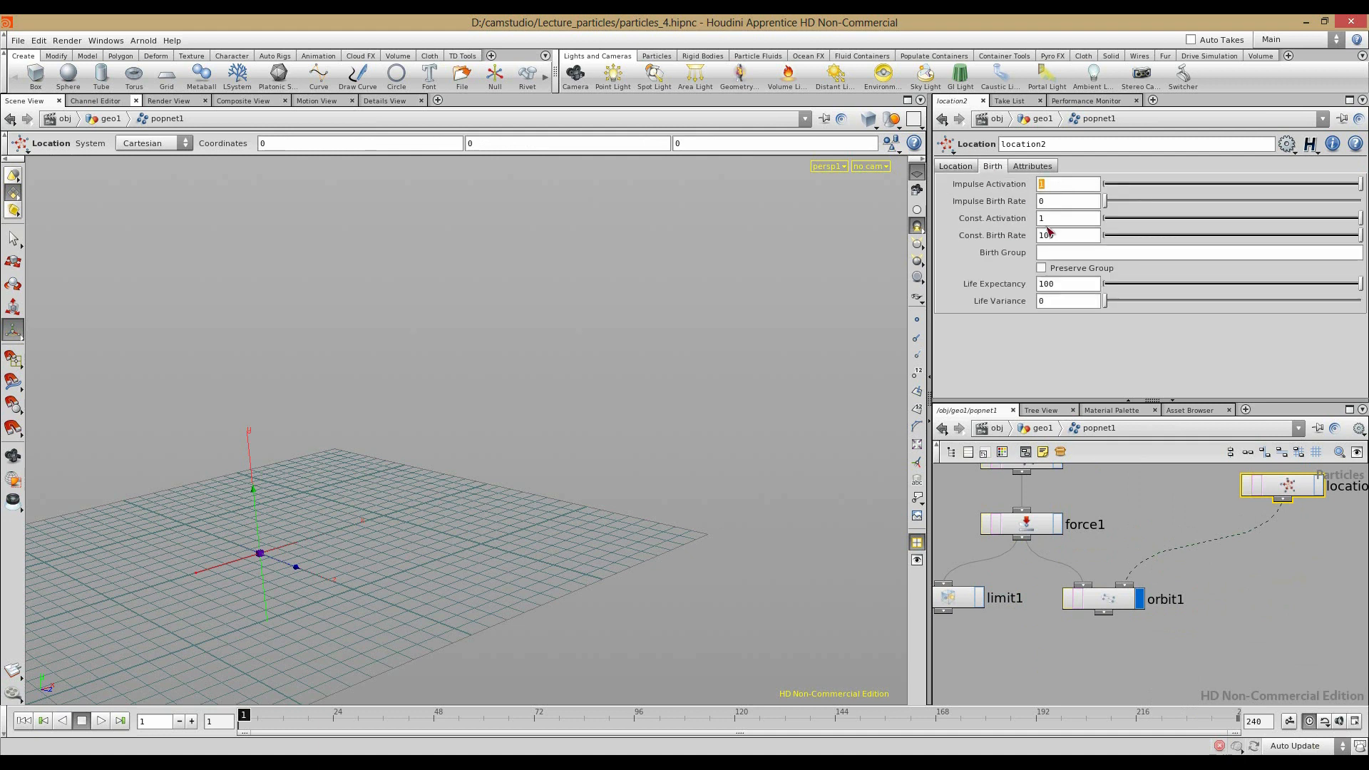
text($)
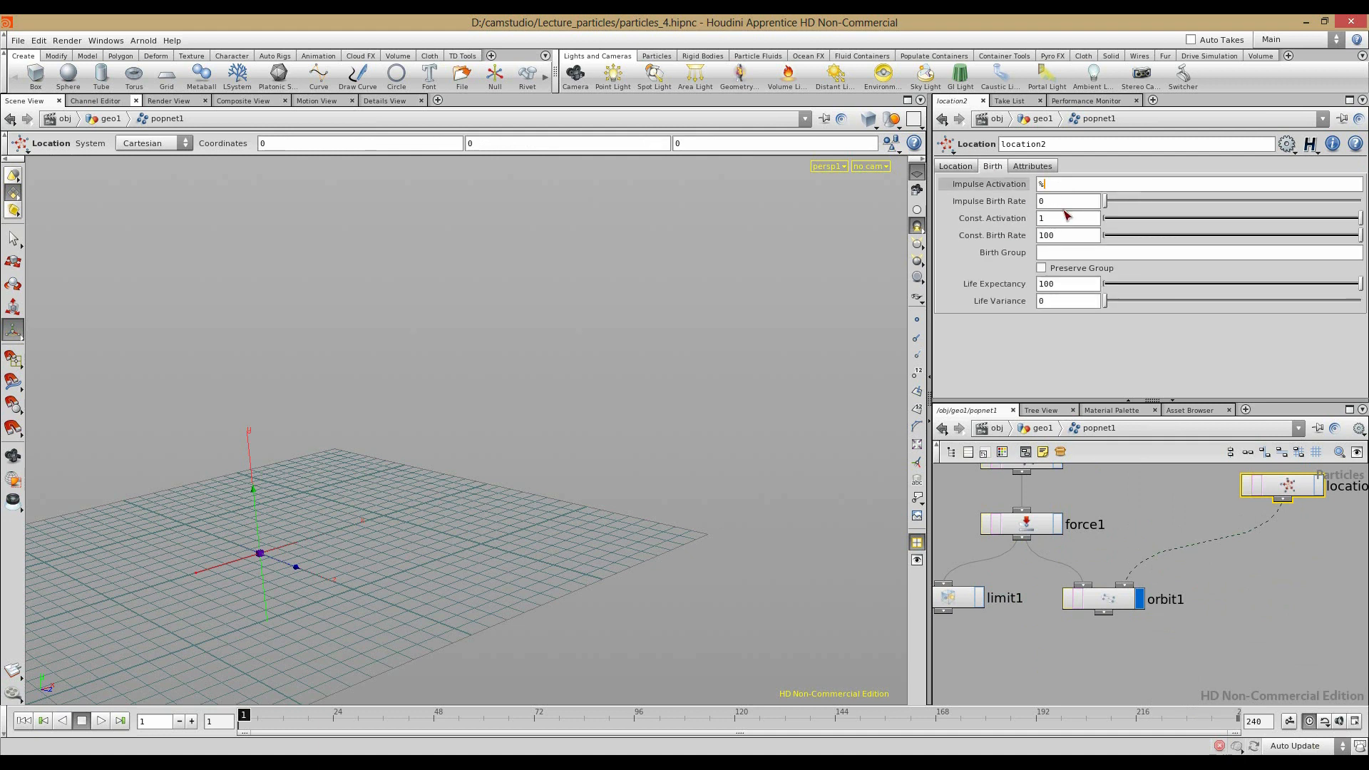
text(FF==1)
key(Tab)
text(1)
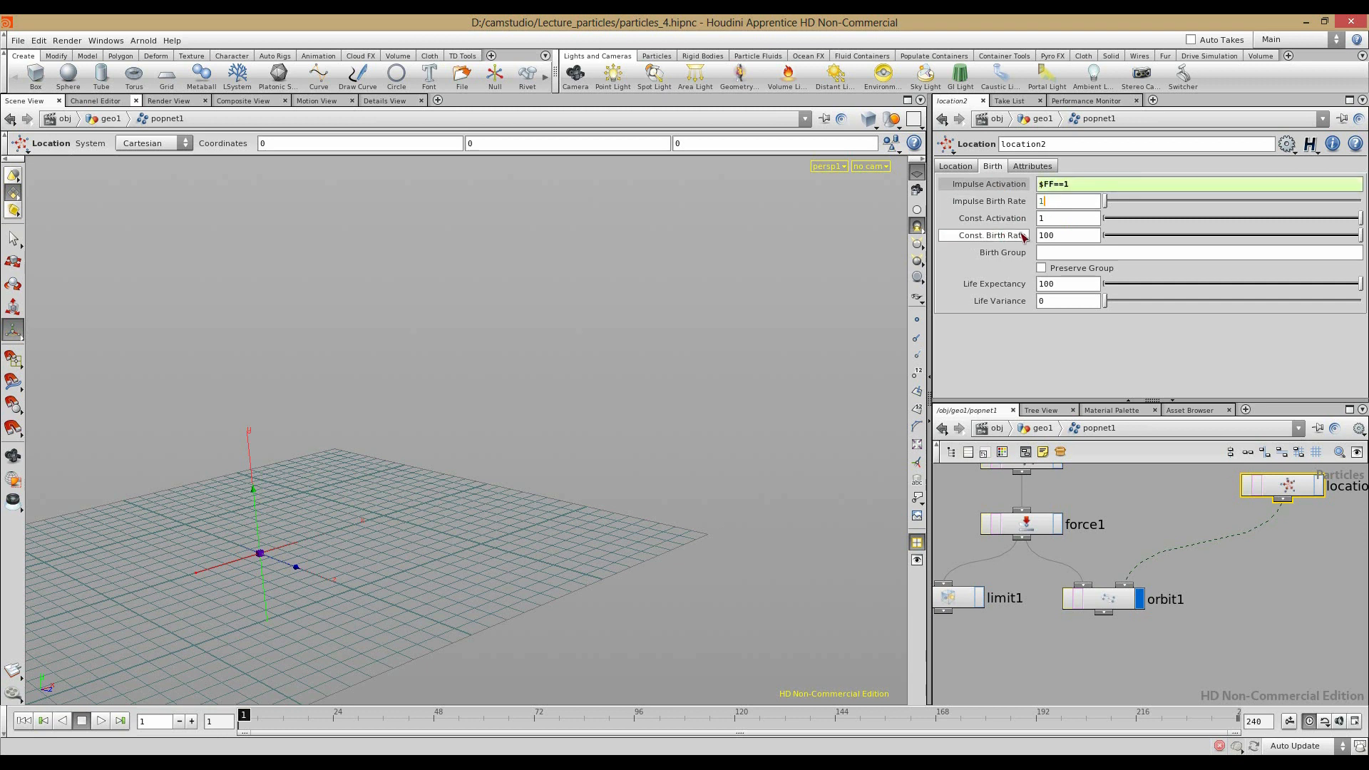
key(Tab)
text(0)
key(Return)
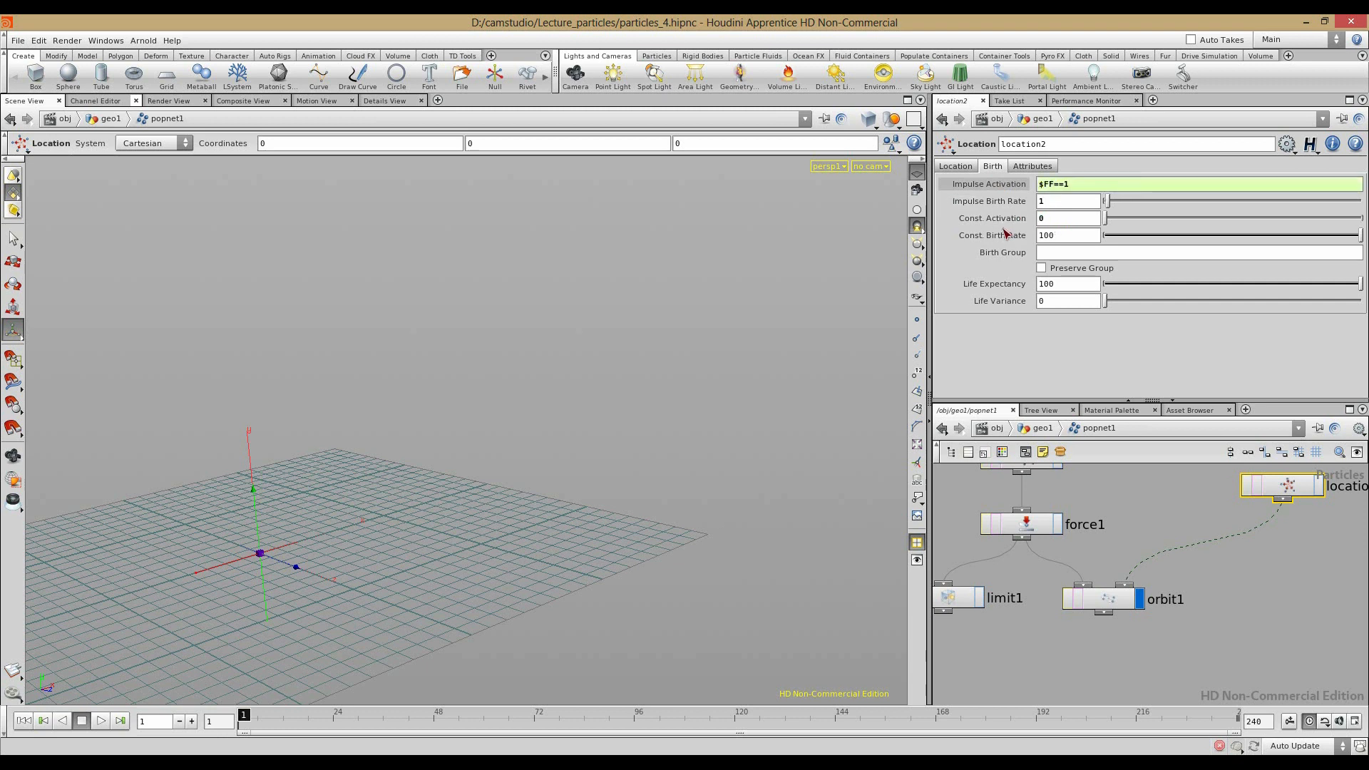
Step: Move location2 to coordinates 6.1, 0.8, 0 and play the simulation
click(1112, 600)
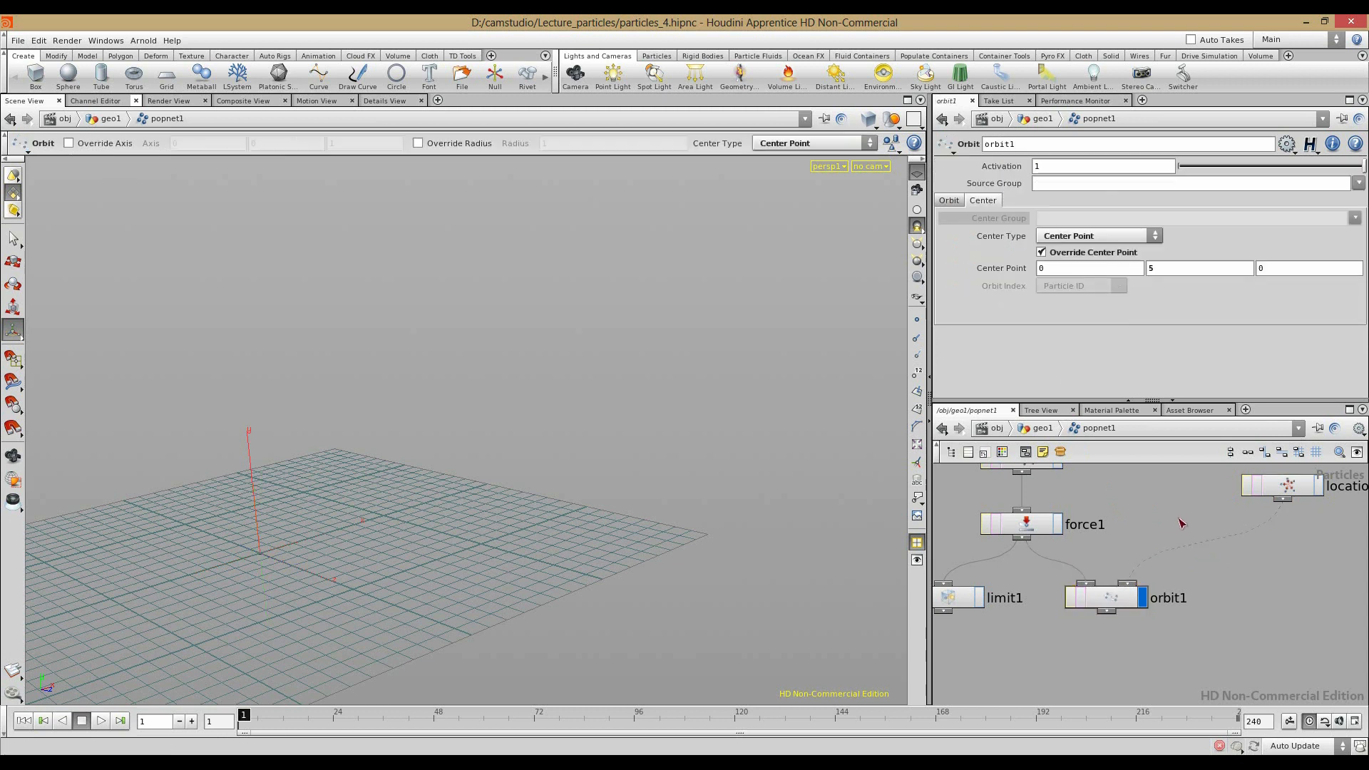
drag(1299, 494, 1297, 491)
click(955, 167)
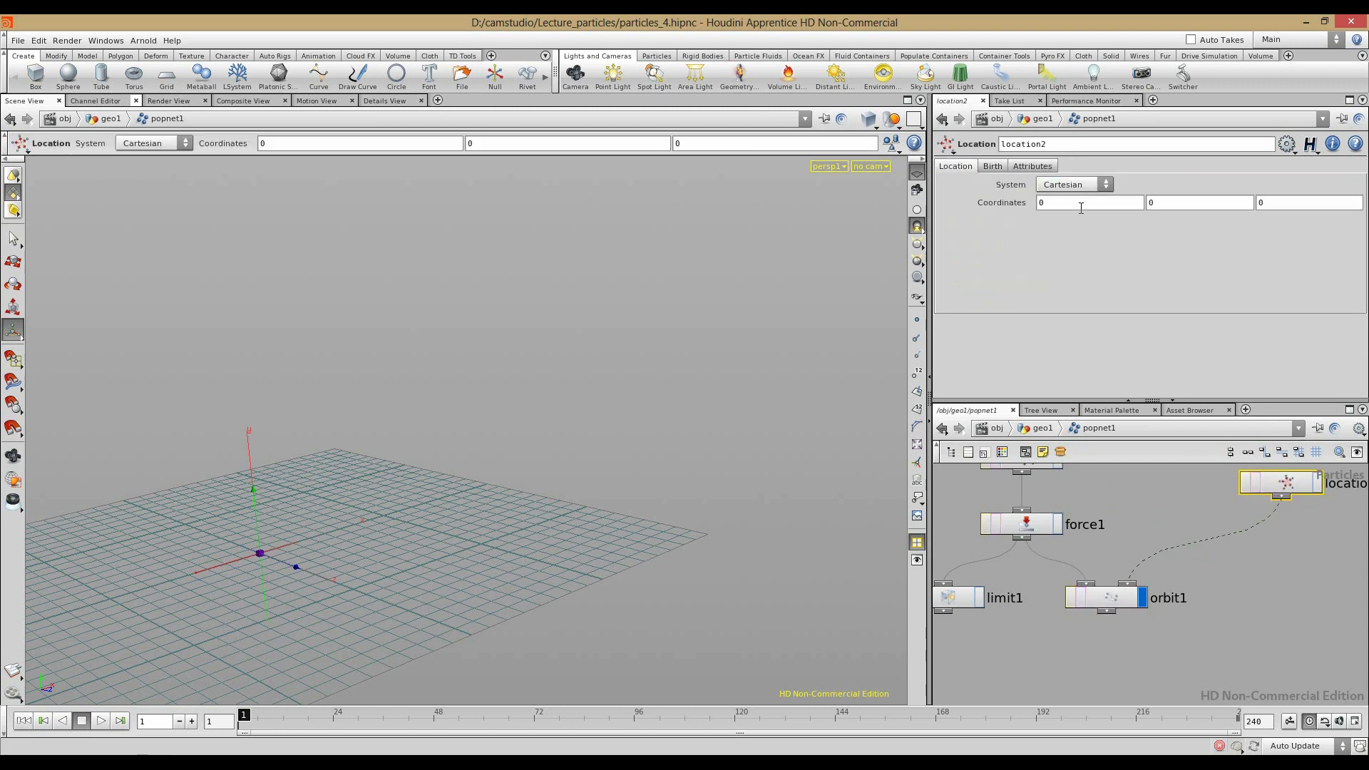
middle_drag(1152, 207, 1183, 205)
middle_drag(1053, 207, 1005, 225)
click(1133, 487)
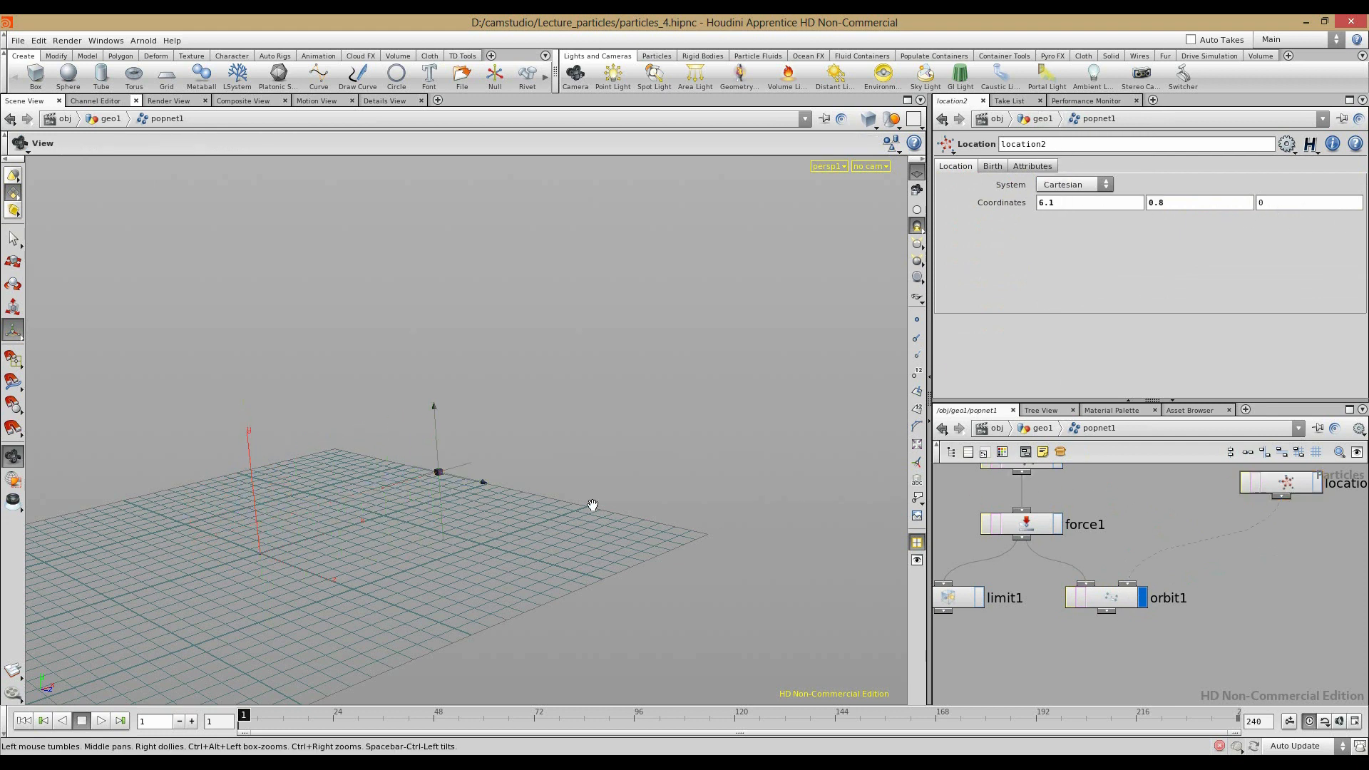
alt+right_drag(592, 504, 241, 621)
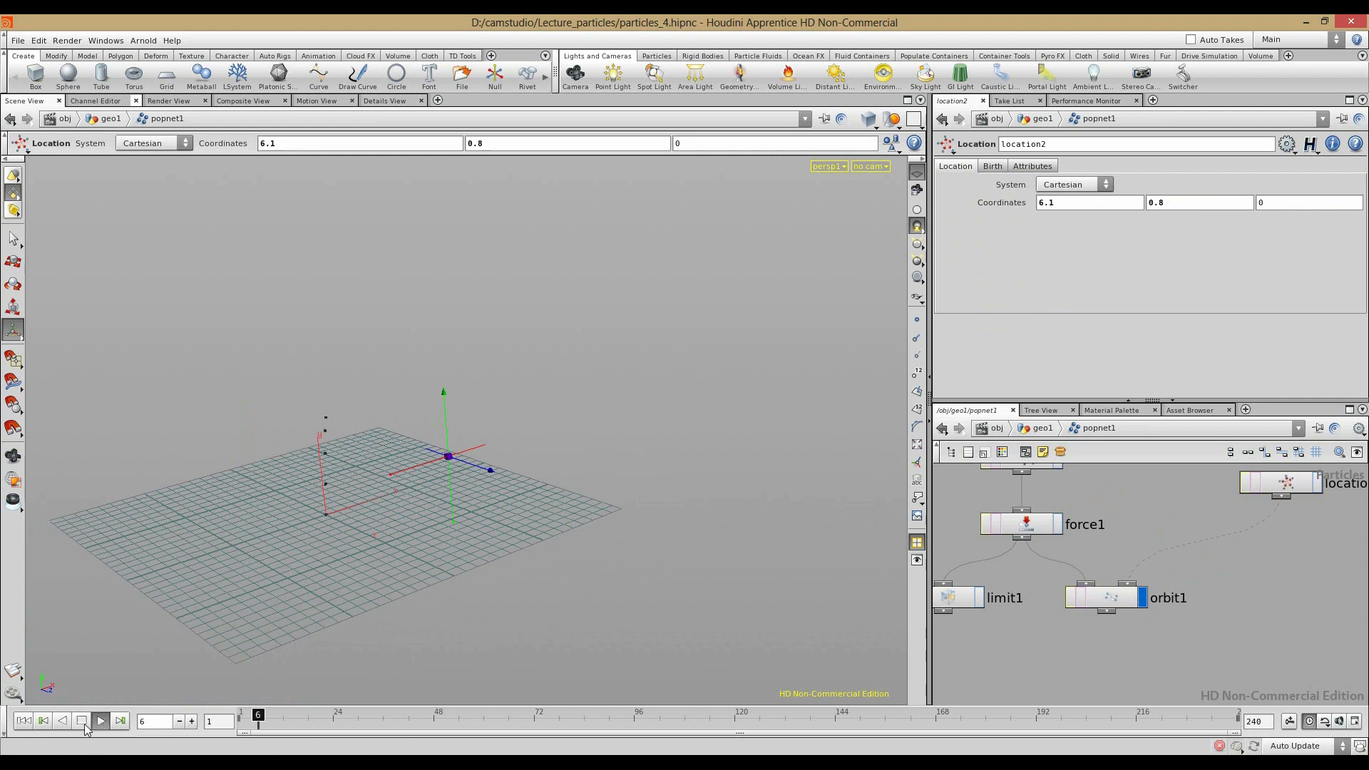
Step: Turn off Override Center Point on orbit1 and replay the simulation from the first frame
click(1089, 599)
click(1042, 252)
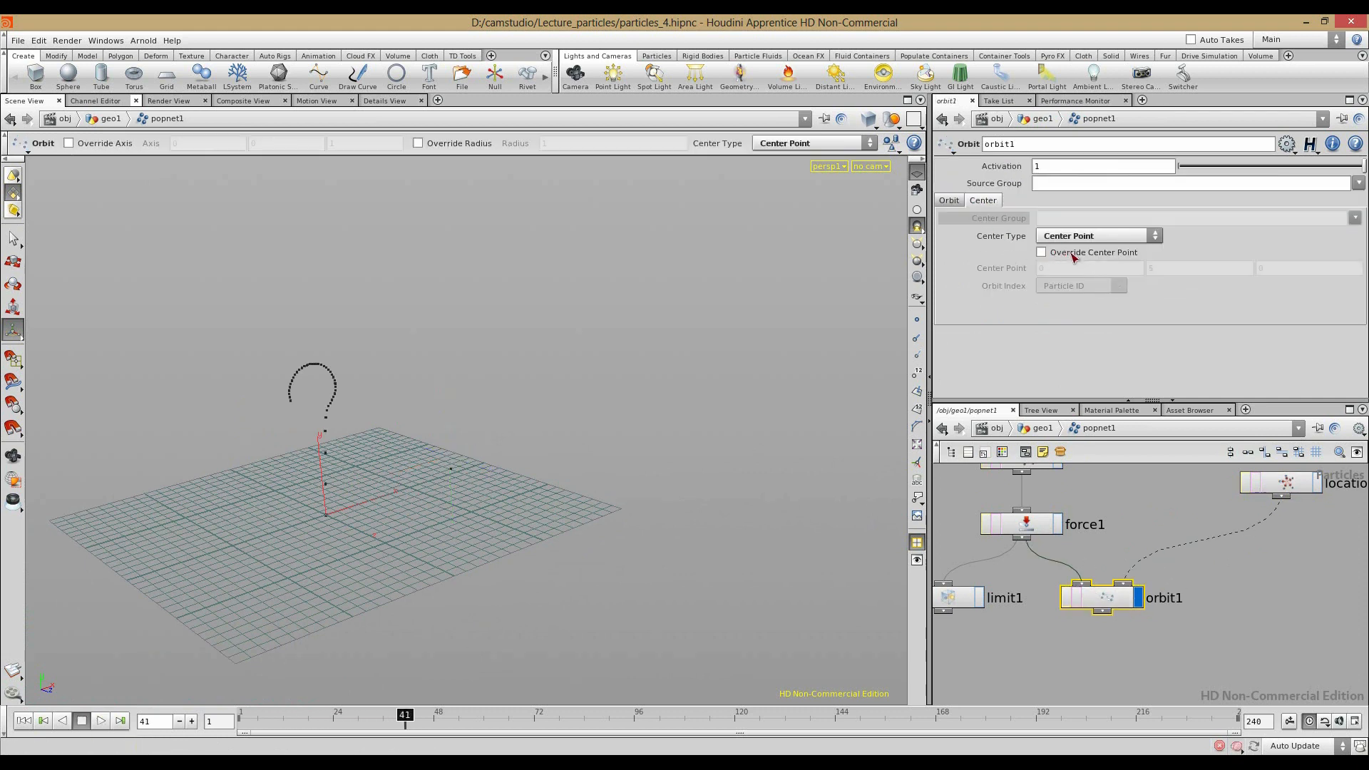
click(1095, 240)
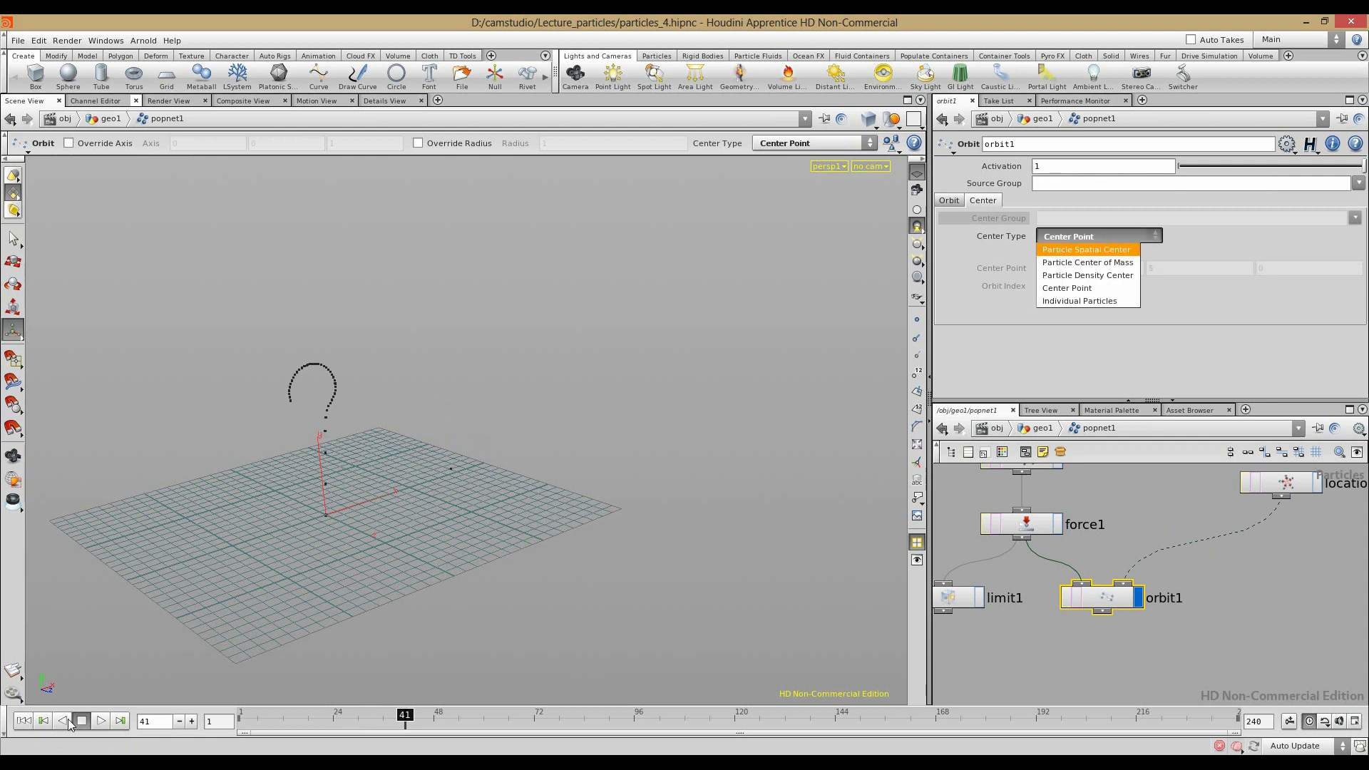
click(17, 724)
click(99, 721)
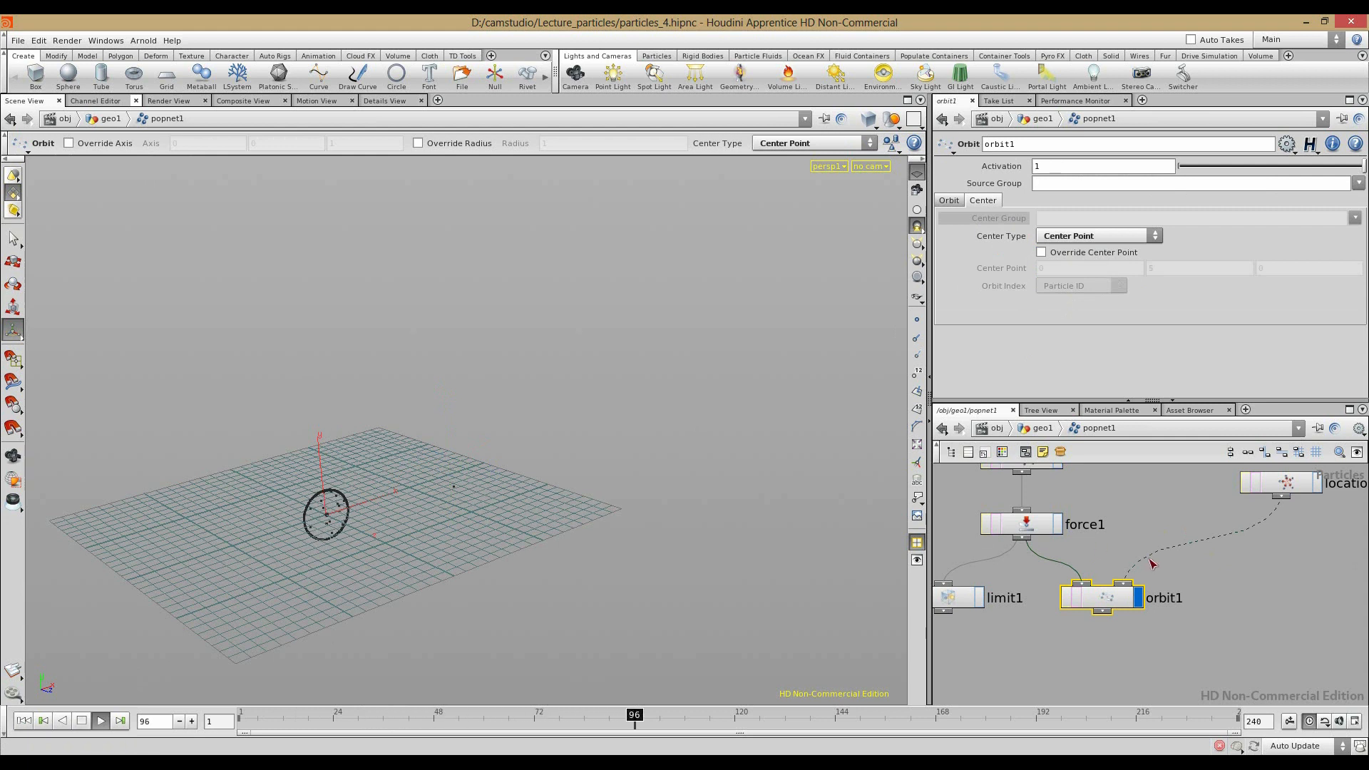
Step: Try Particle Spatial Center, Particle Center of Mass and Particle Density Center as orbit1's Center Type during playback
click(1102, 238)
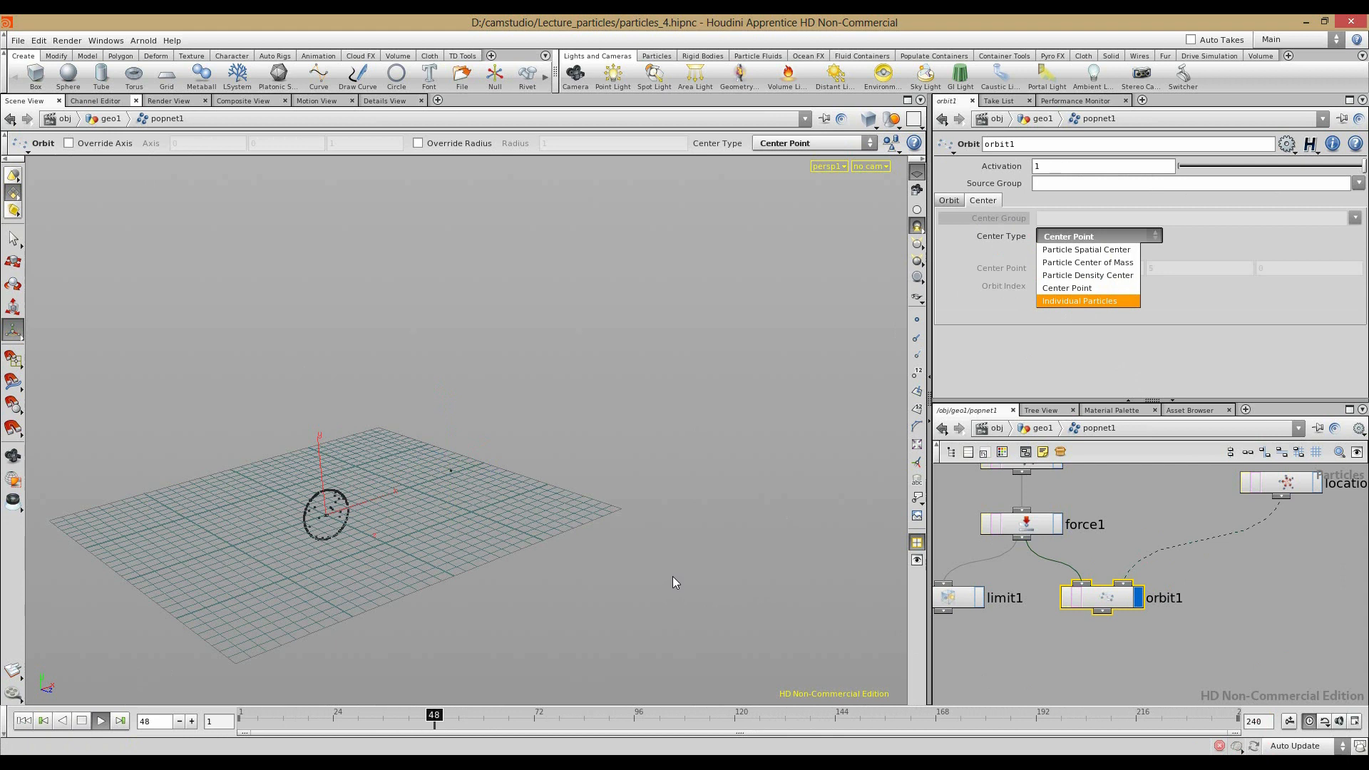
click(1073, 250)
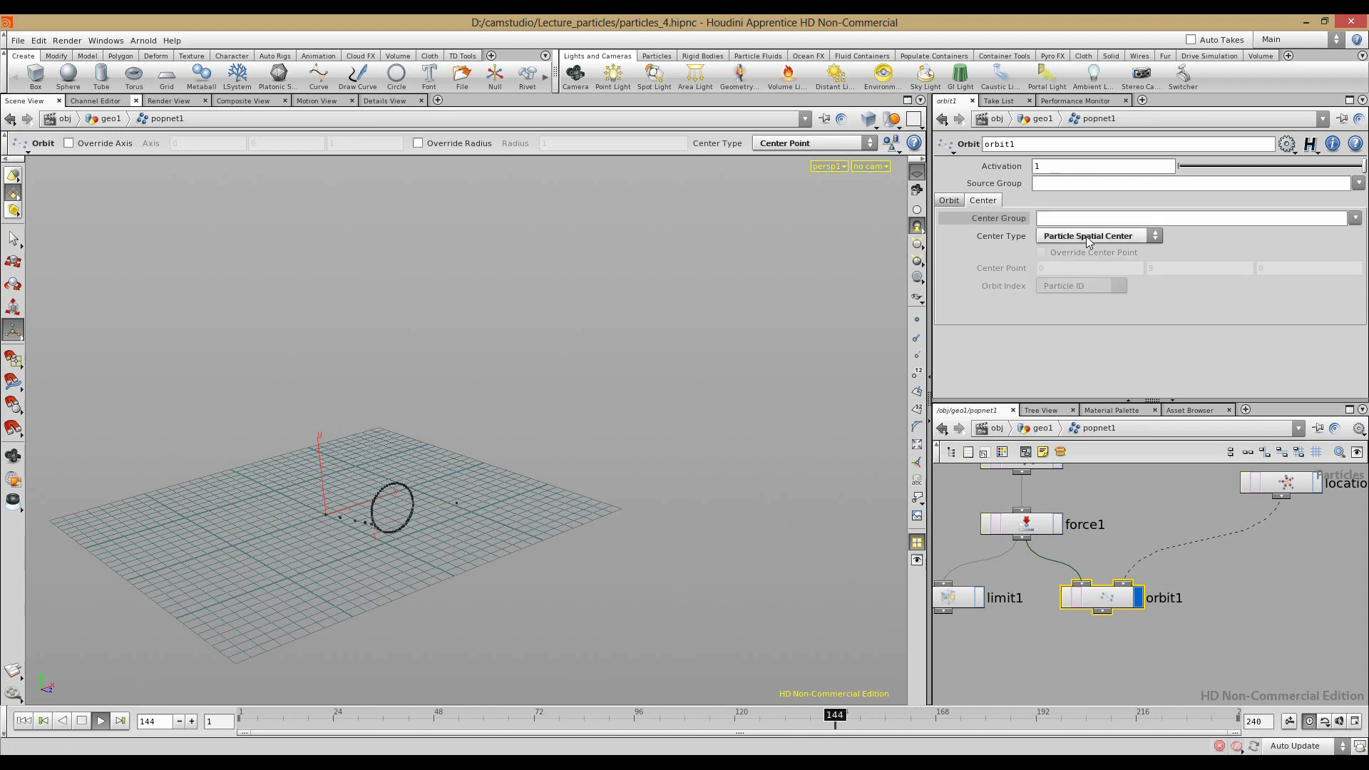
click(1085, 236)
click(1080, 262)
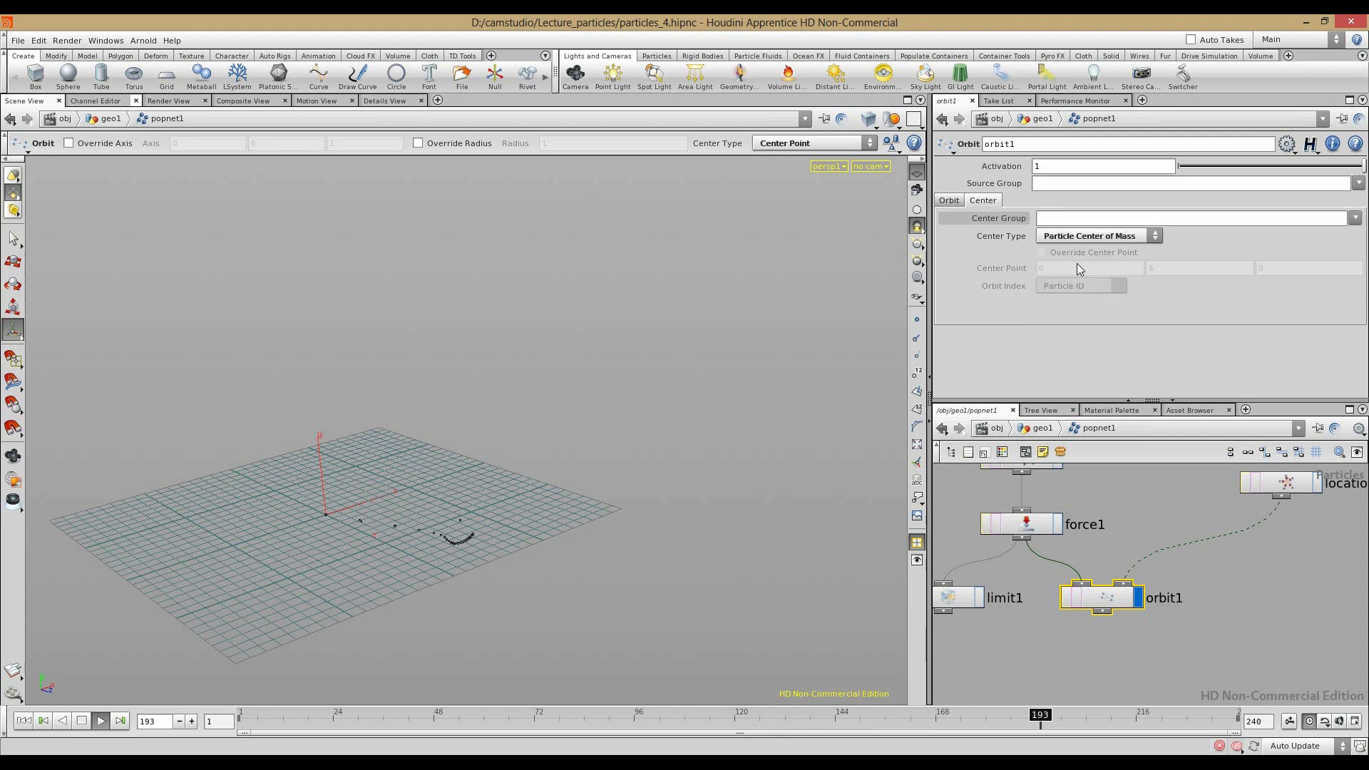
alt+drag(562, 492, 421, 477)
alt+right_drag(421, 477, 745, 578)
alt+drag(371, 531, 774, 404)
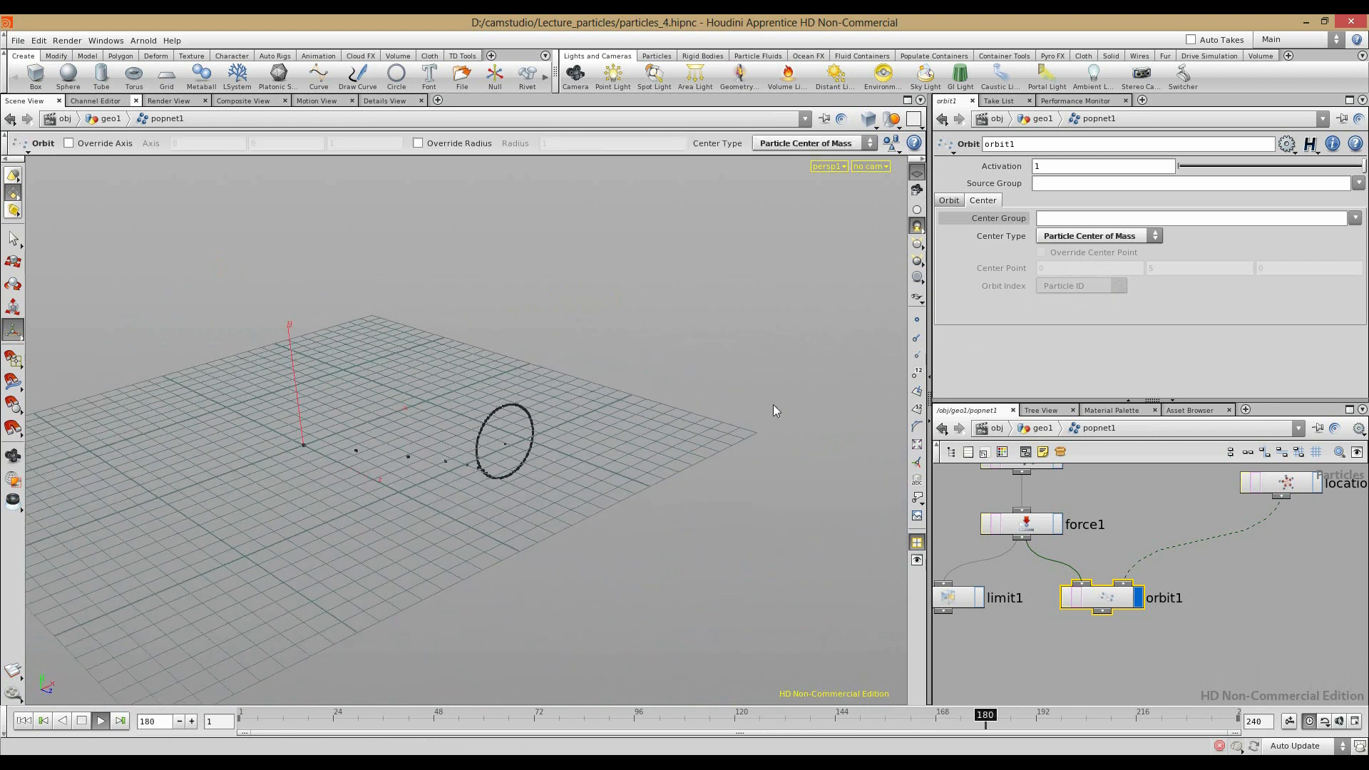
click(1070, 237)
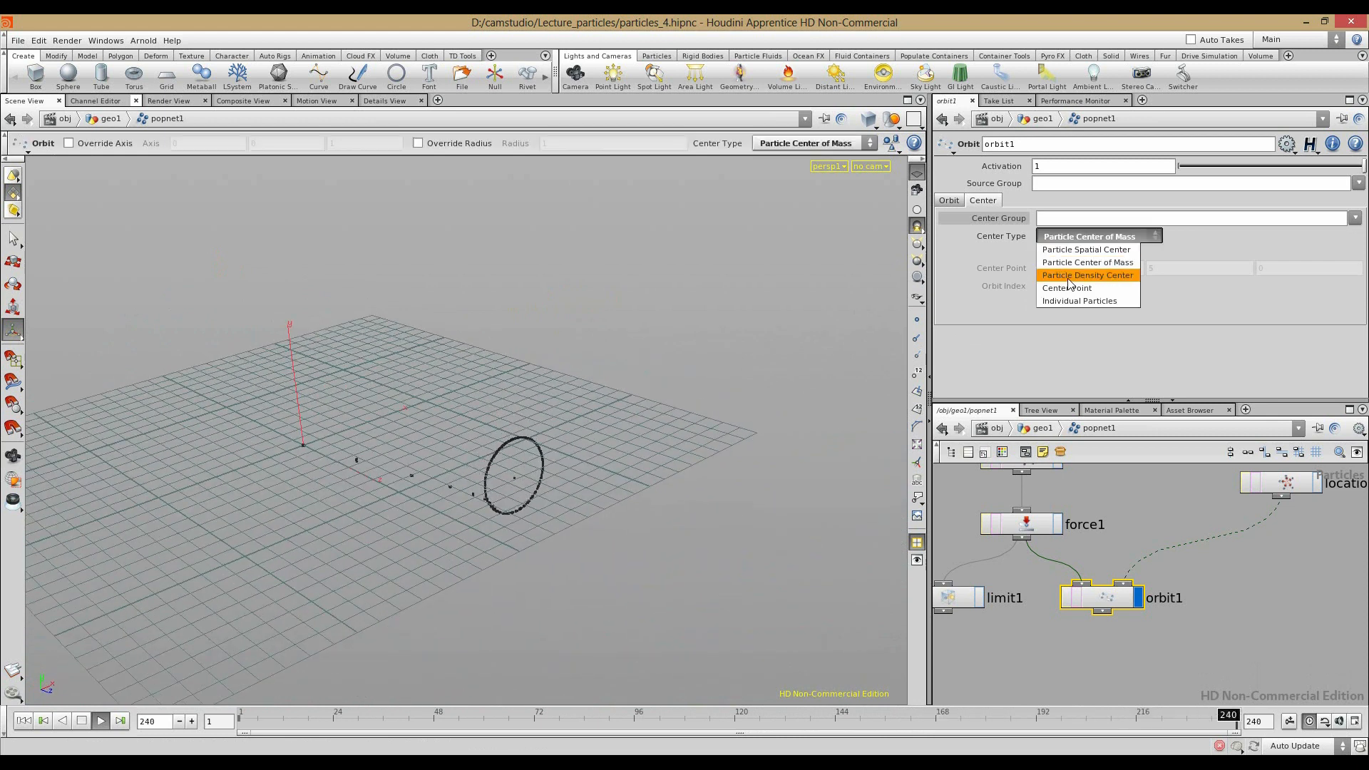
click(1068, 277)
Step: Set orbit1's Center Type to Individual Particles and its Orbit Index to Particle Order
click(1079, 238)
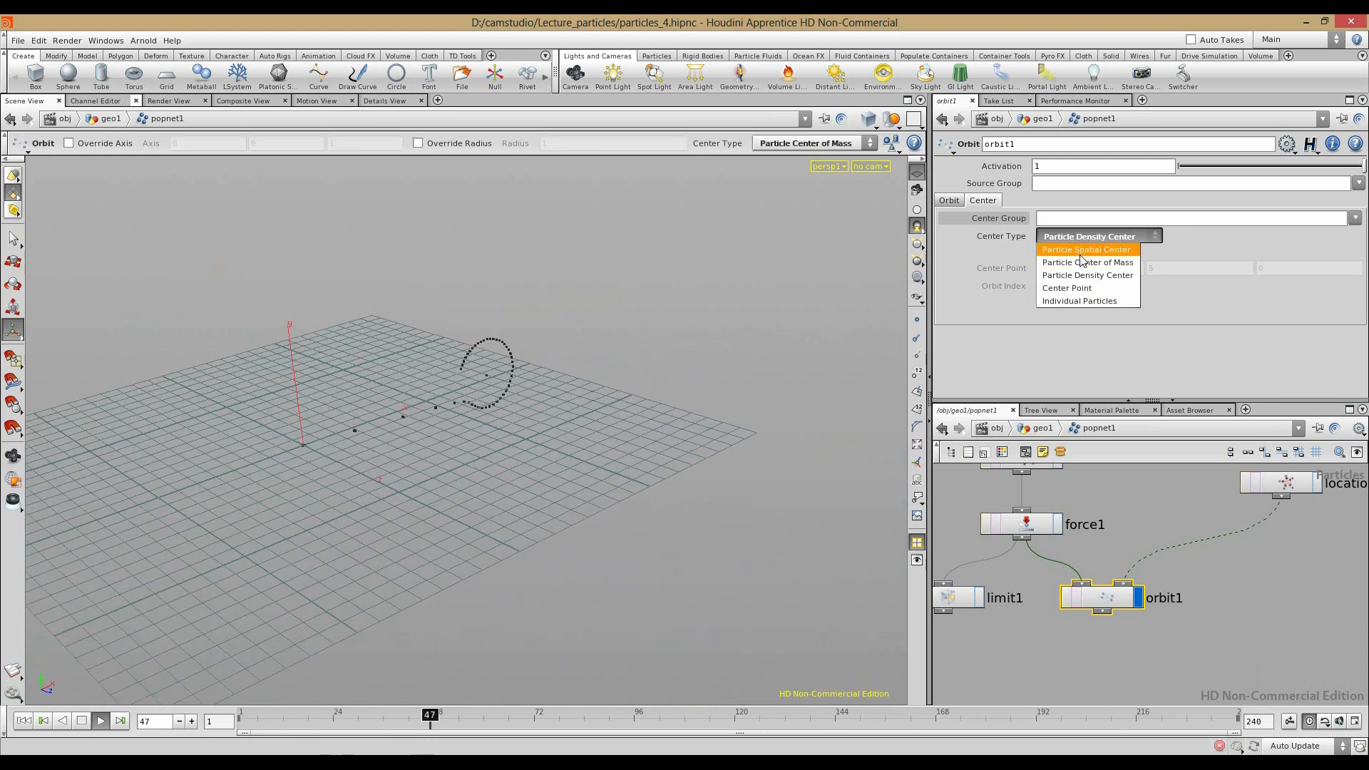
click(1075, 301)
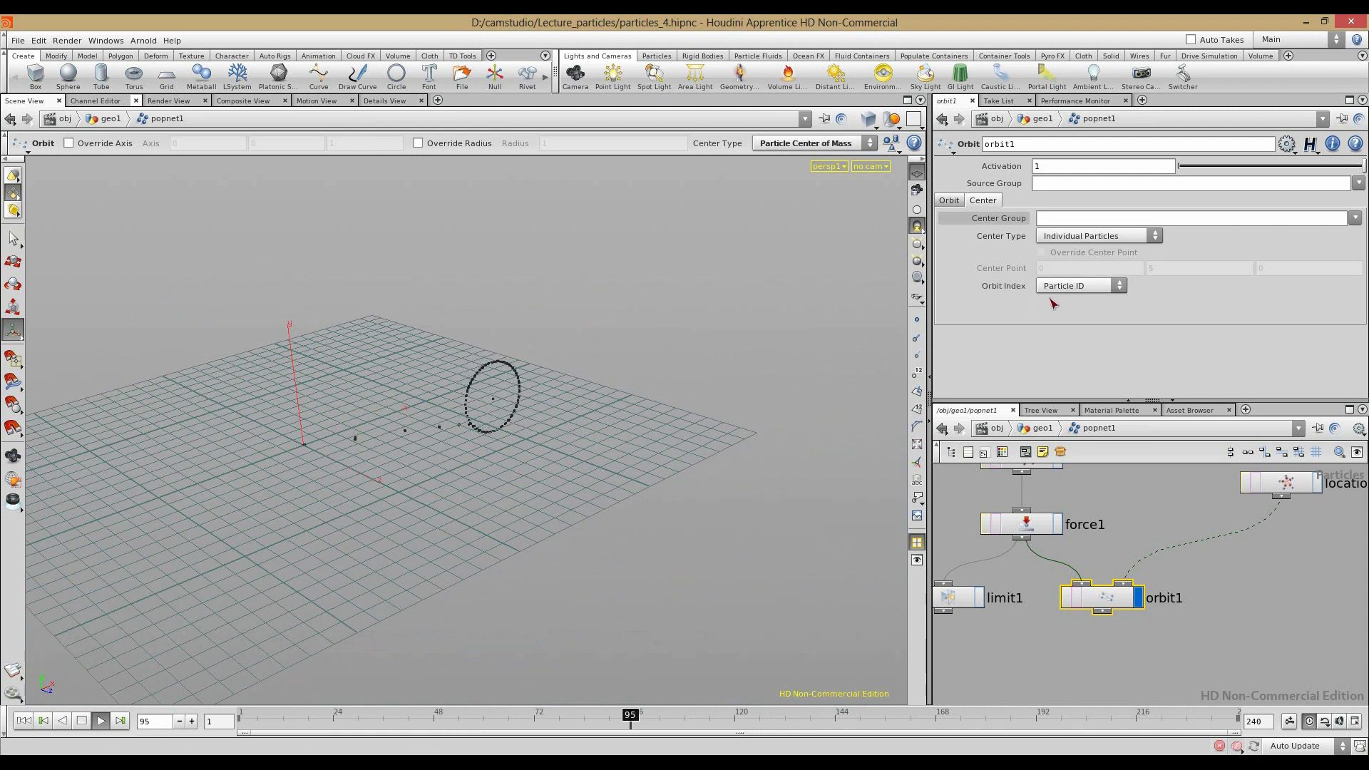
click(1076, 285)
click(1070, 287)
click(1069, 291)
click(1066, 305)
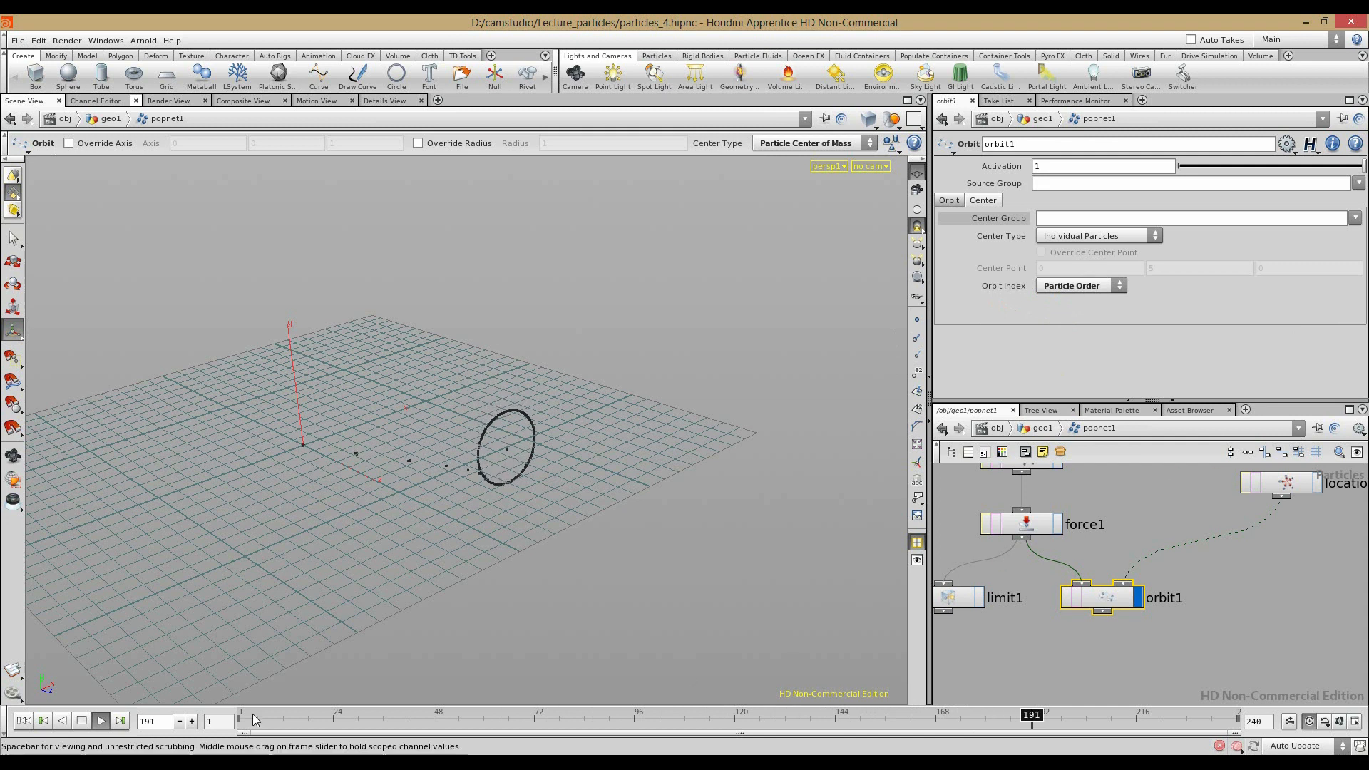
Step: Set location2's Impulse Birth Rate to 5 and replay the simulation to examine the separate orbits
click(1264, 492)
click(1011, 167)
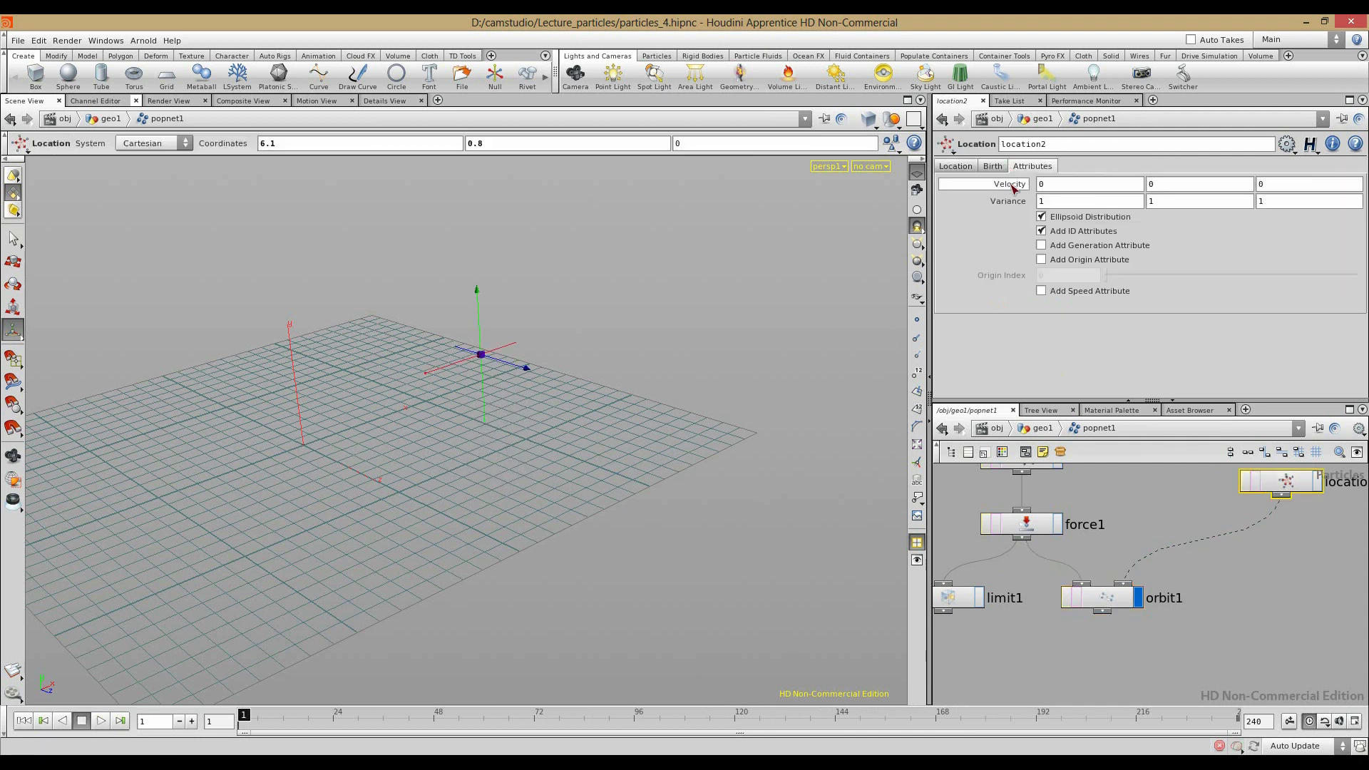
click(992, 168)
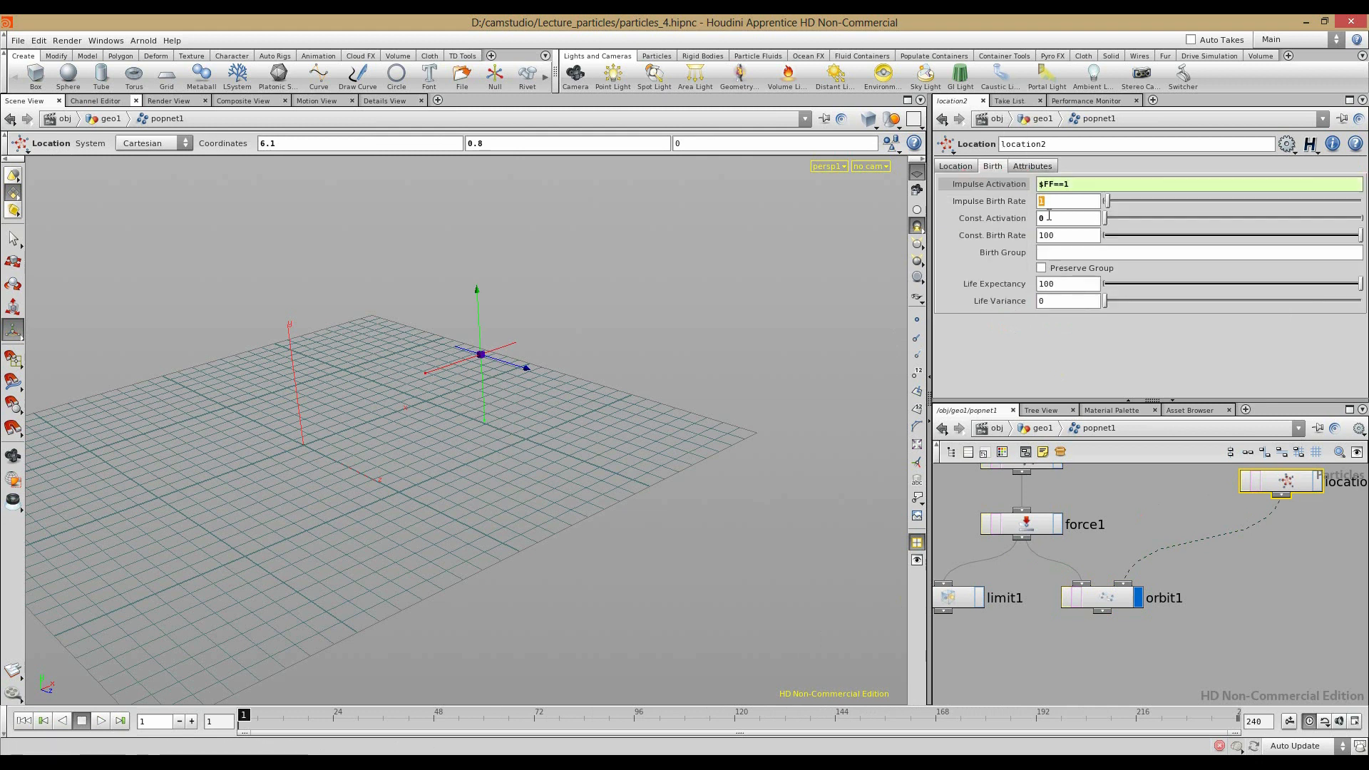
click(79, 723)
alt+drag(455, 387, 542, 387)
alt+middle_drag(542, 387, 529, 488)
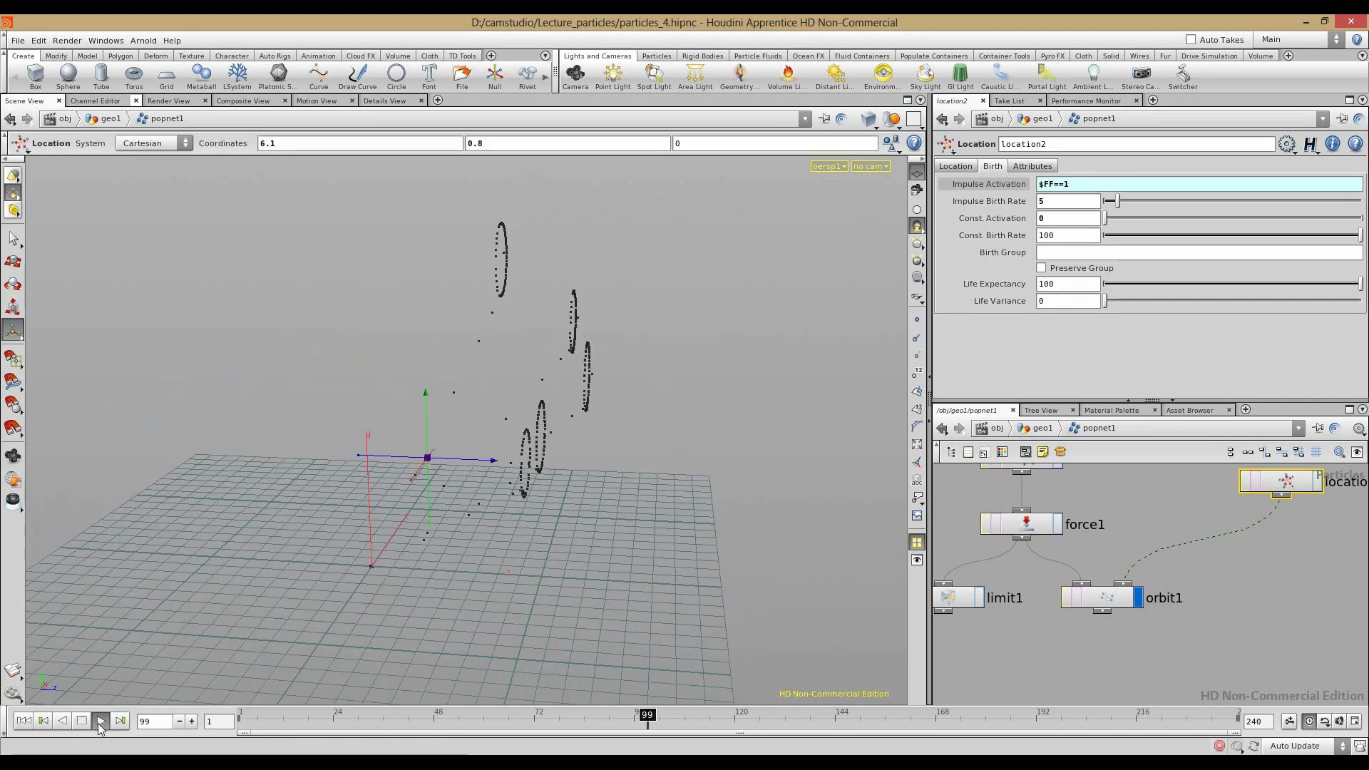
alt+drag(629, 483, 516, 470)
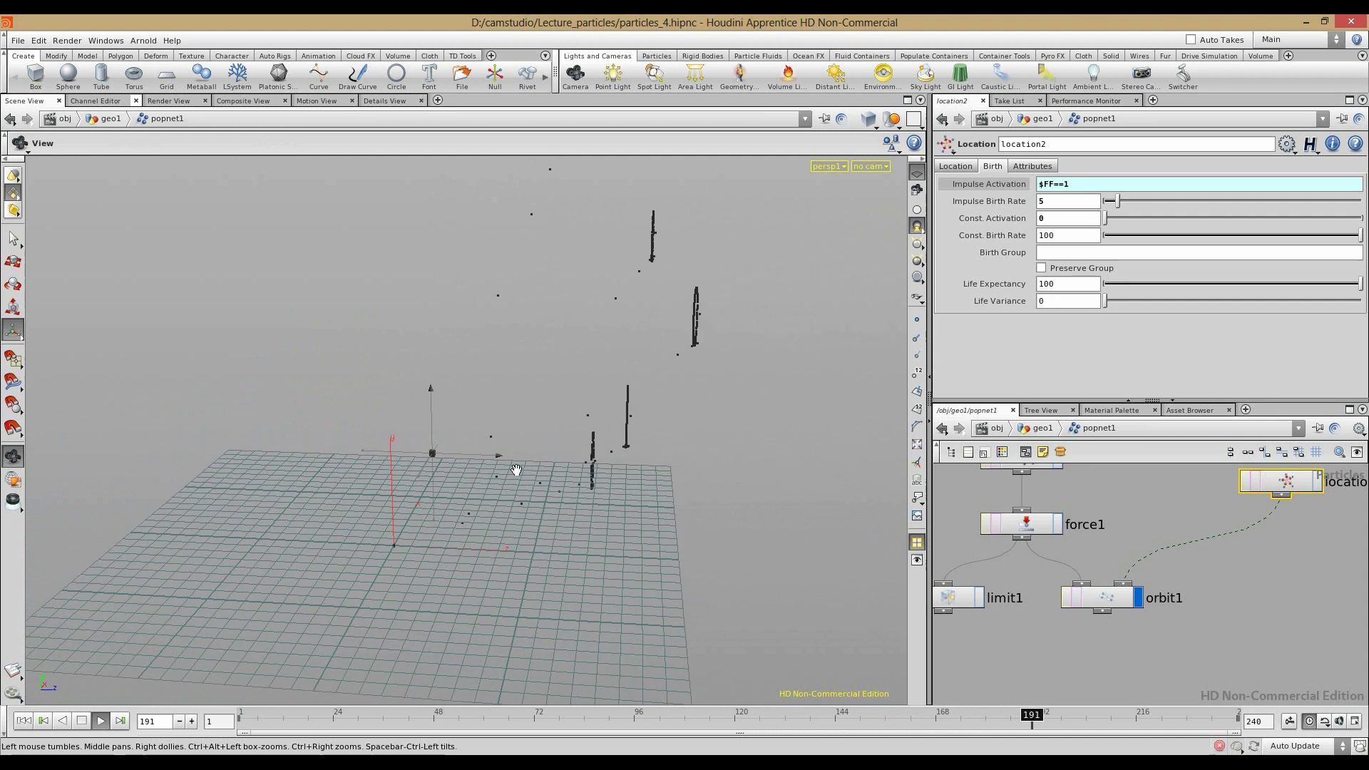
scroll(516, 469, down, 1)
Step: Select orbit1 and extend the global animation range to end at frame 2400
click(1093, 583)
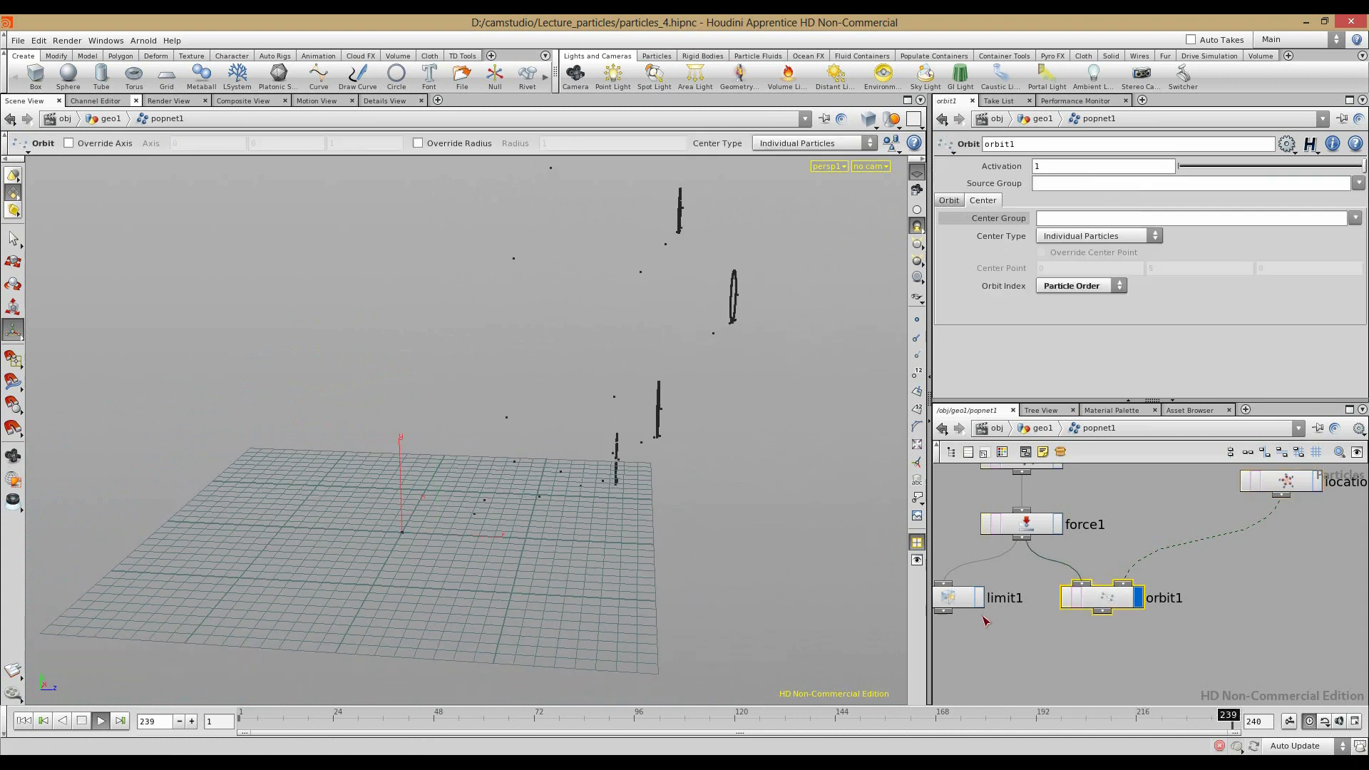
click(1356, 721)
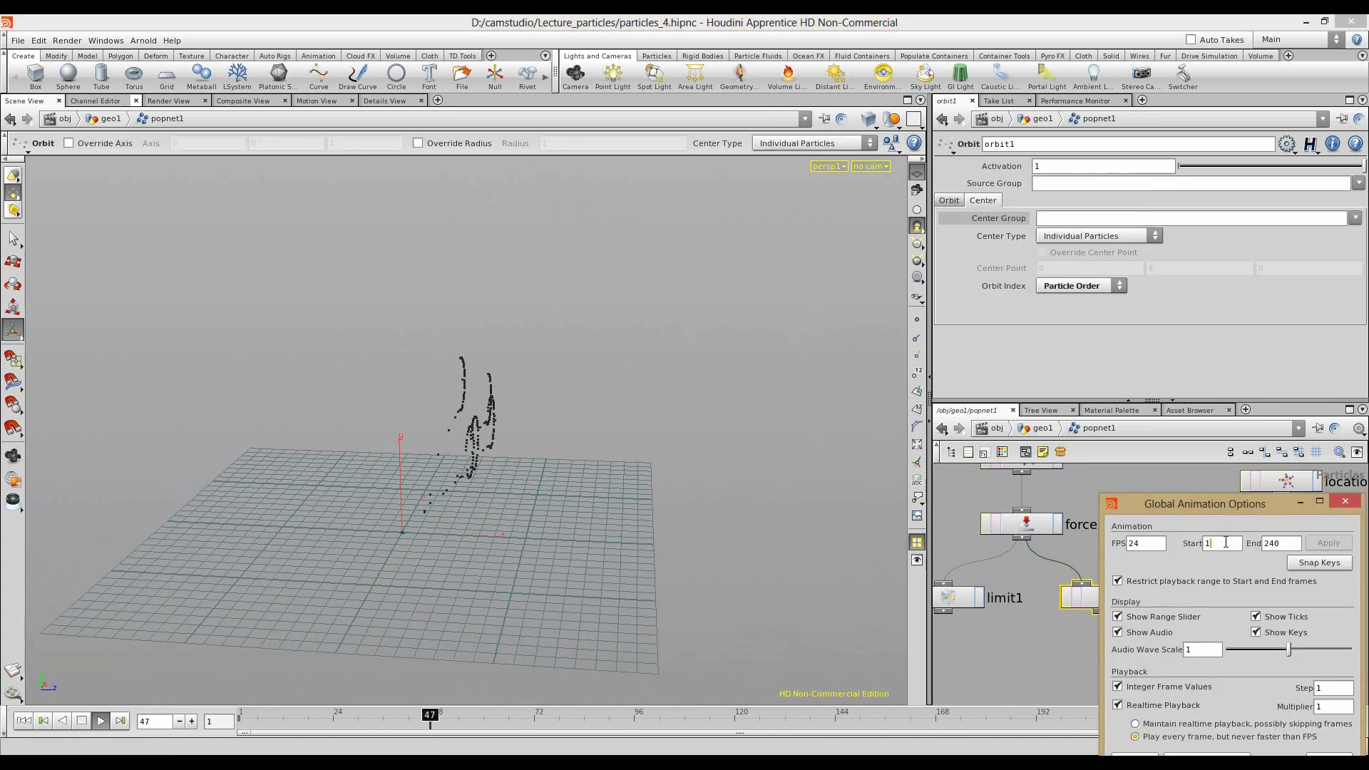
text(0)
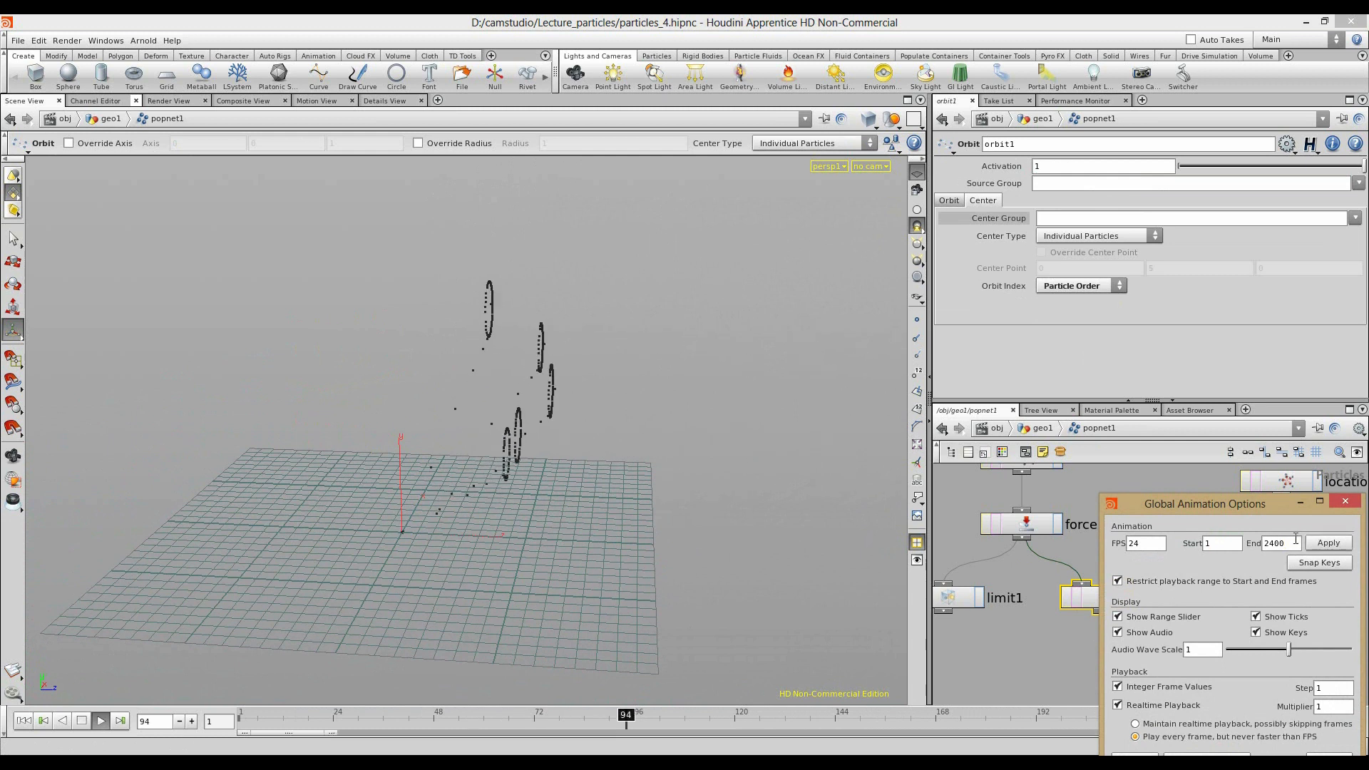
click(1328, 542)
click(1277, 565)
click(1347, 502)
Step: Turn on Override Axis in orbit1's Orbit settings and try different X values for the axis during playback
alt+drag(764, 488, 539, 570)
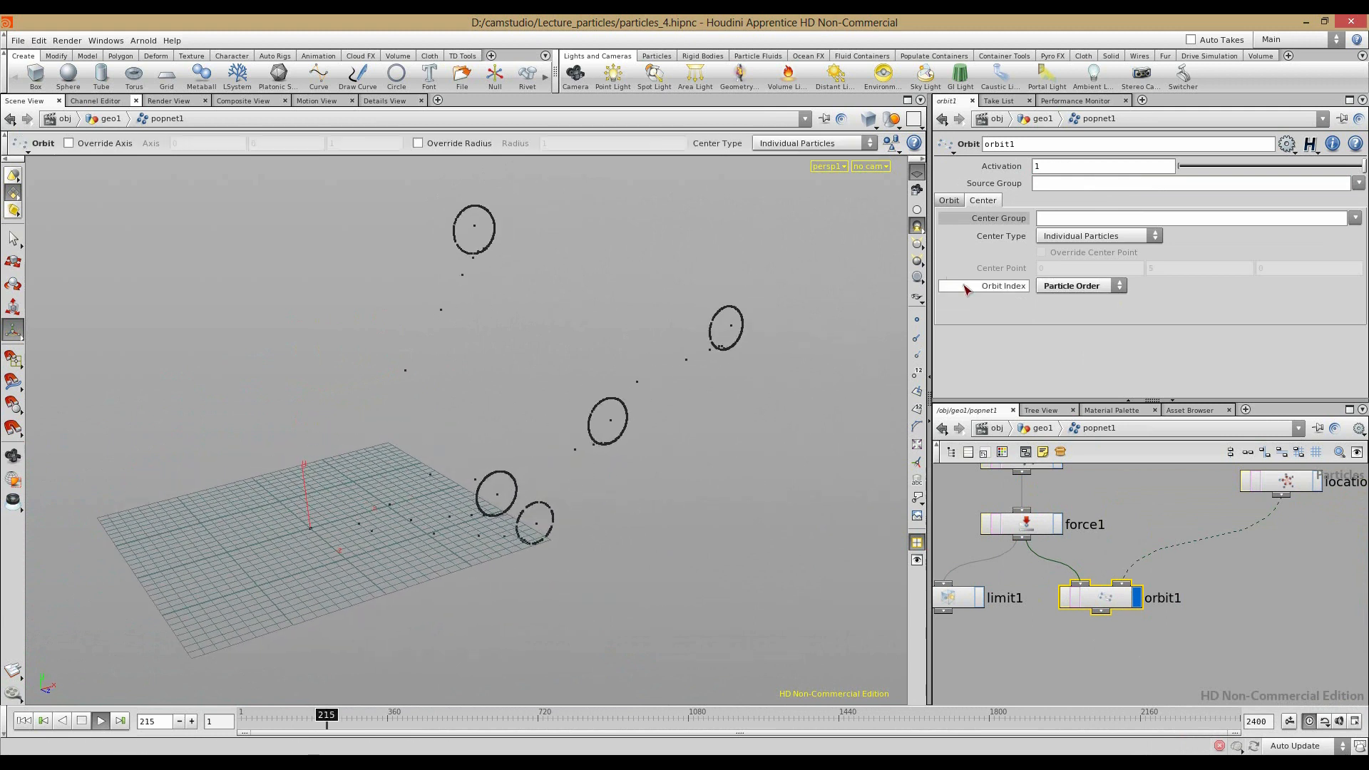
click(950, 201)
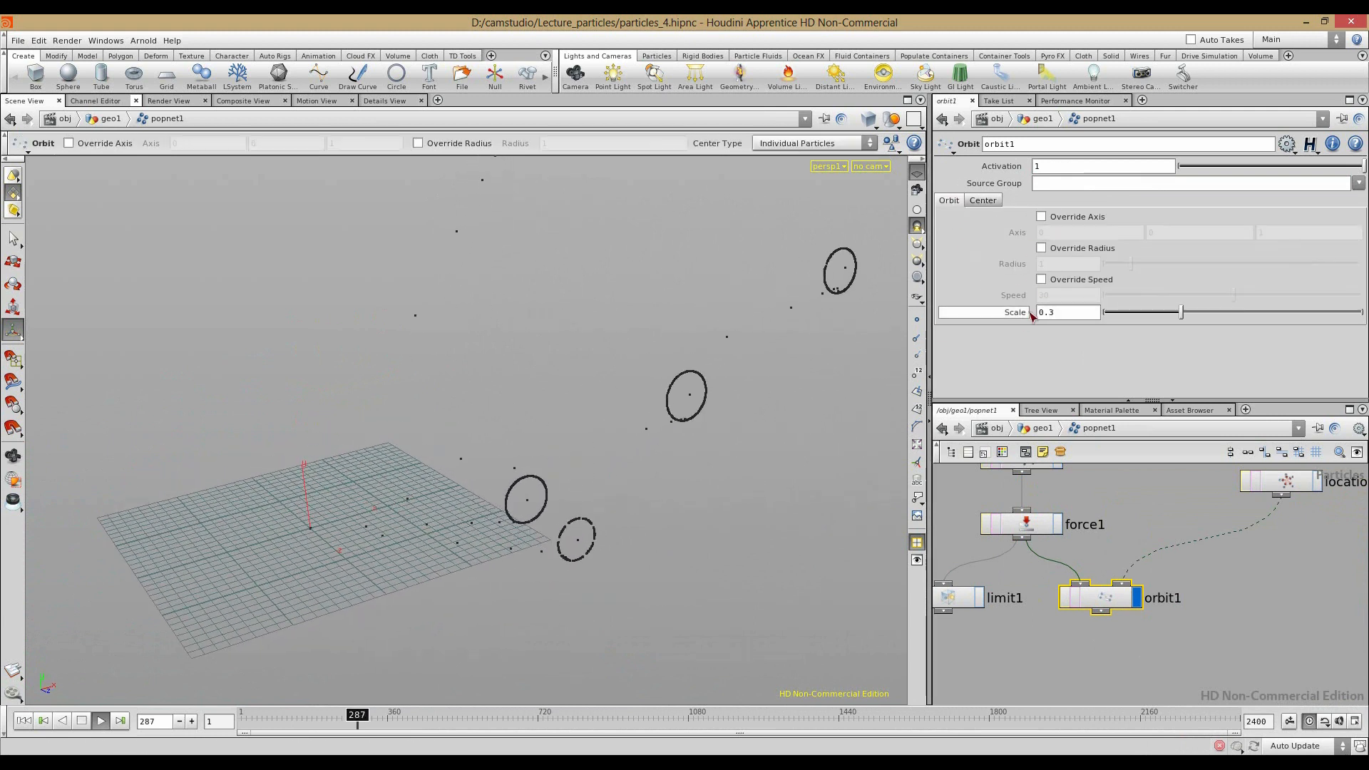
alt+drag(642, 433, 449, 449)
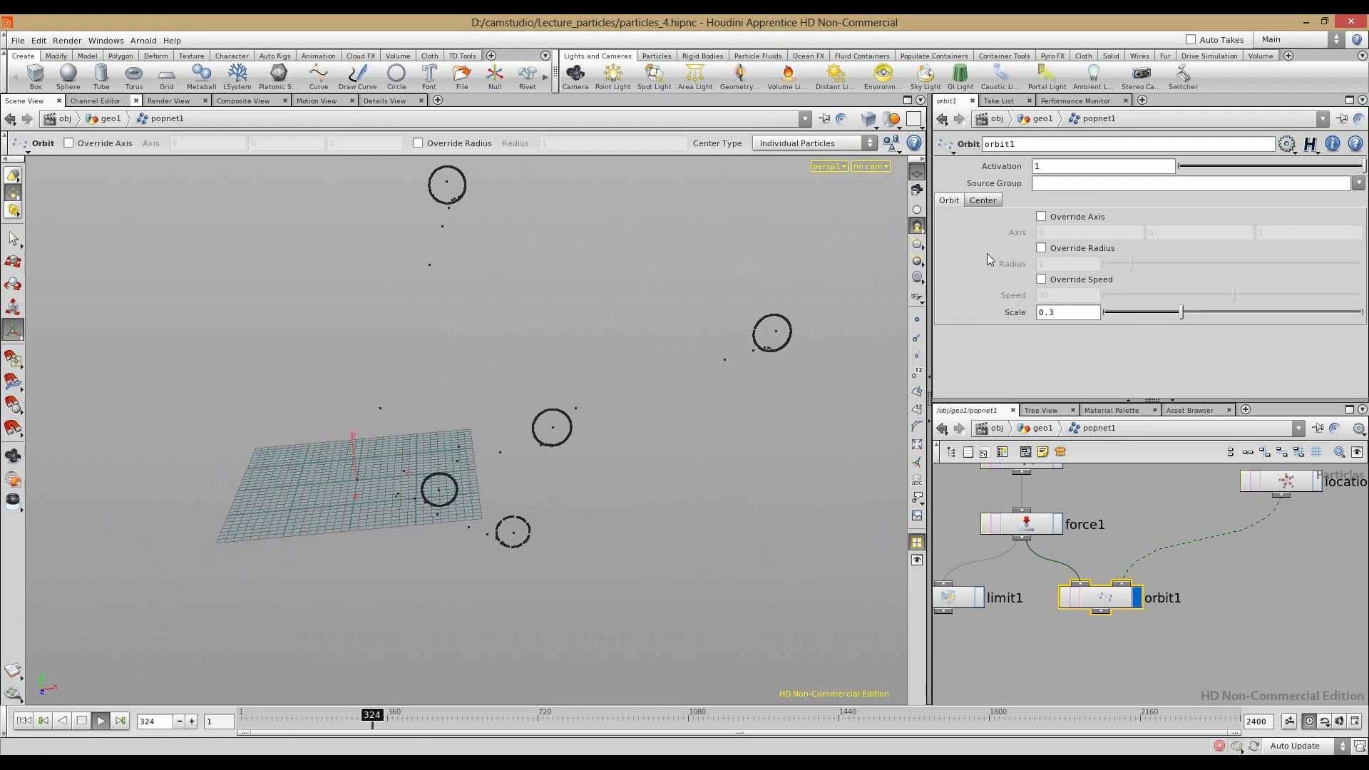
click(1041, 218)
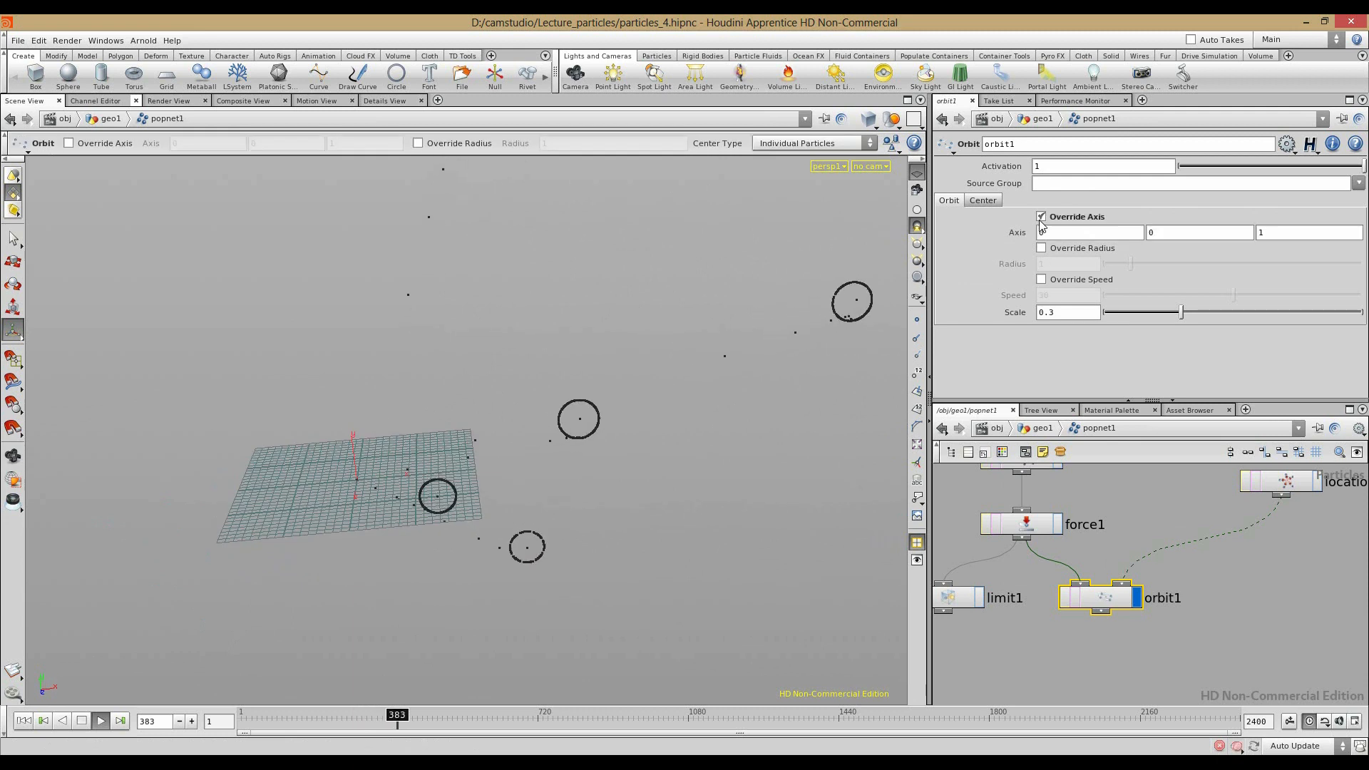
alt+drag(649, 437, 700, 372)
middle_drag(1076, 233, 1148, 234)
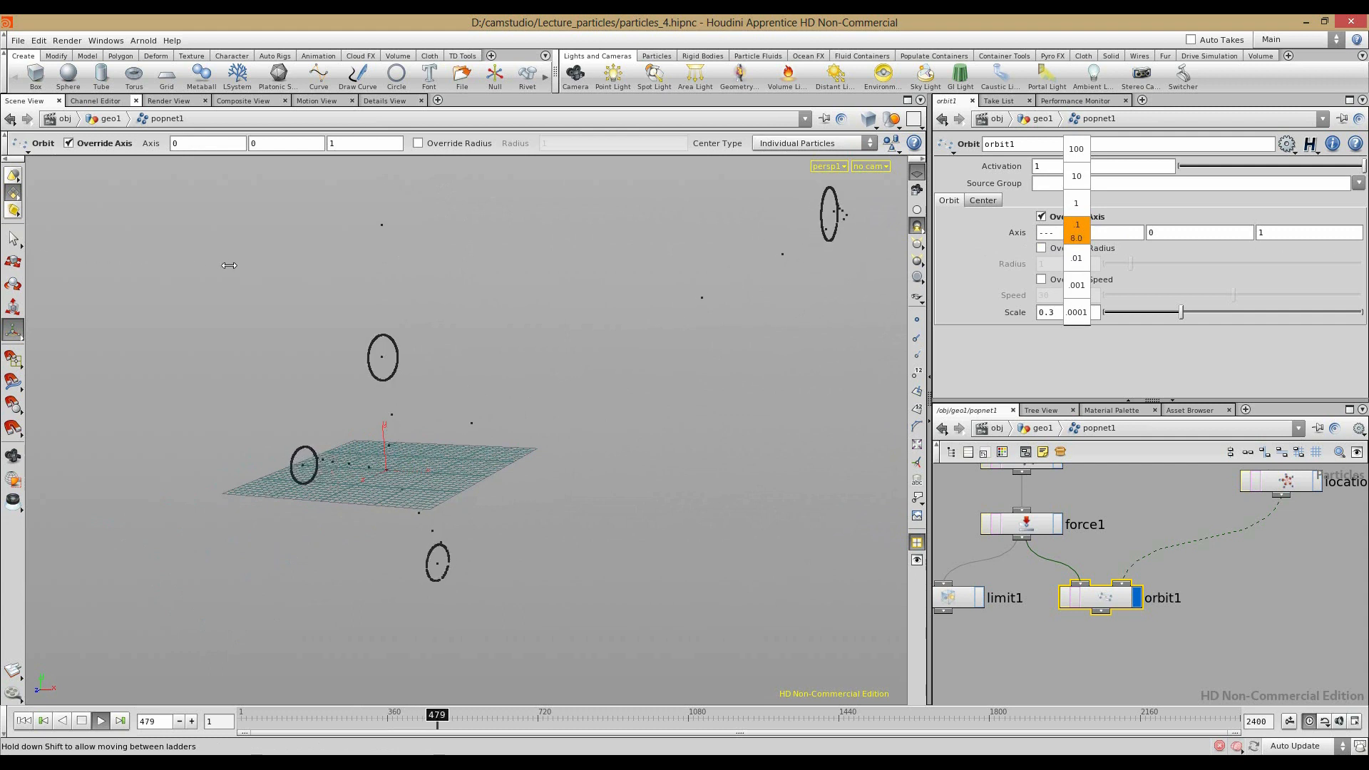
middle_drag(313, 283, 1161, 279)
alt+drag(494, 400, 559, 413)
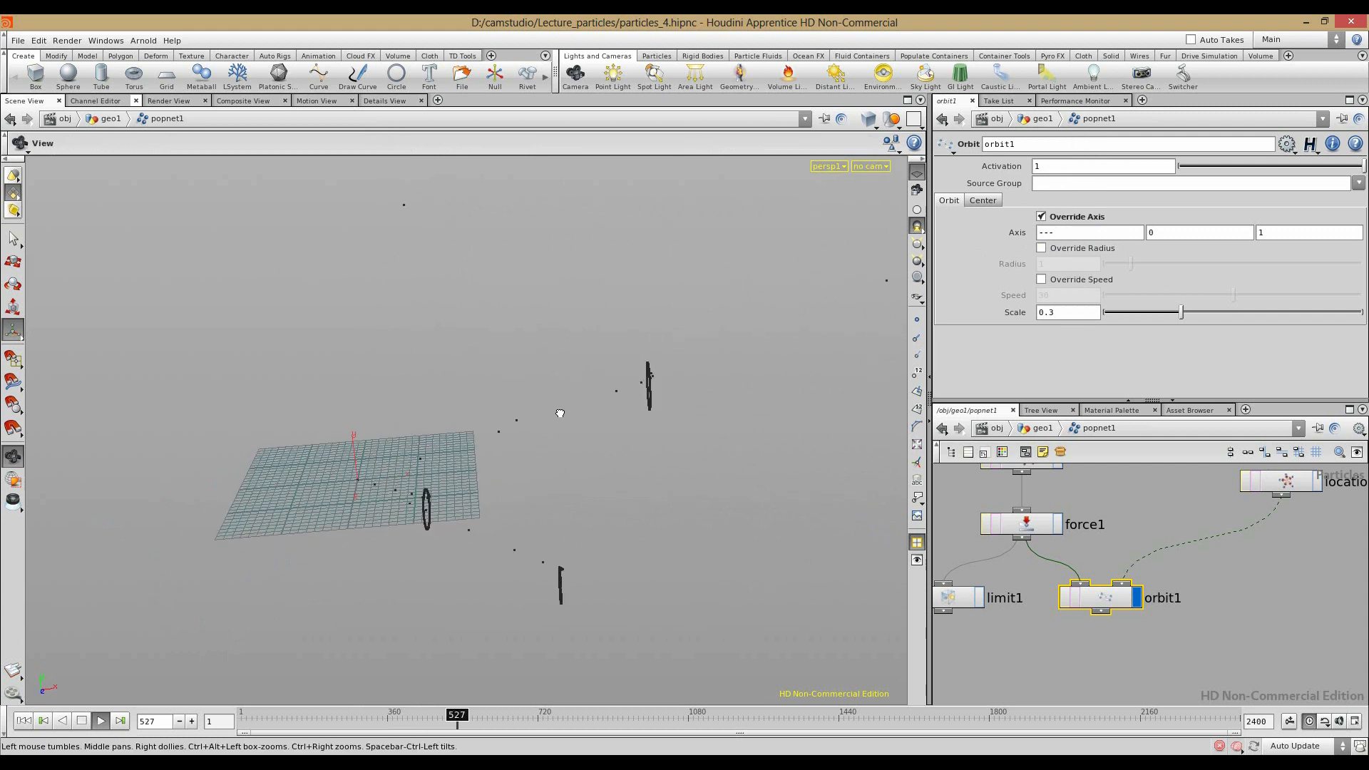
Step: Try larger changes to the X component of orbit1's axis, and vary its Y component
mouse_move(1082, 232)
middle_down()
mouse_move(1080, 191)
mouse_move(1059, 222)
middle_up()
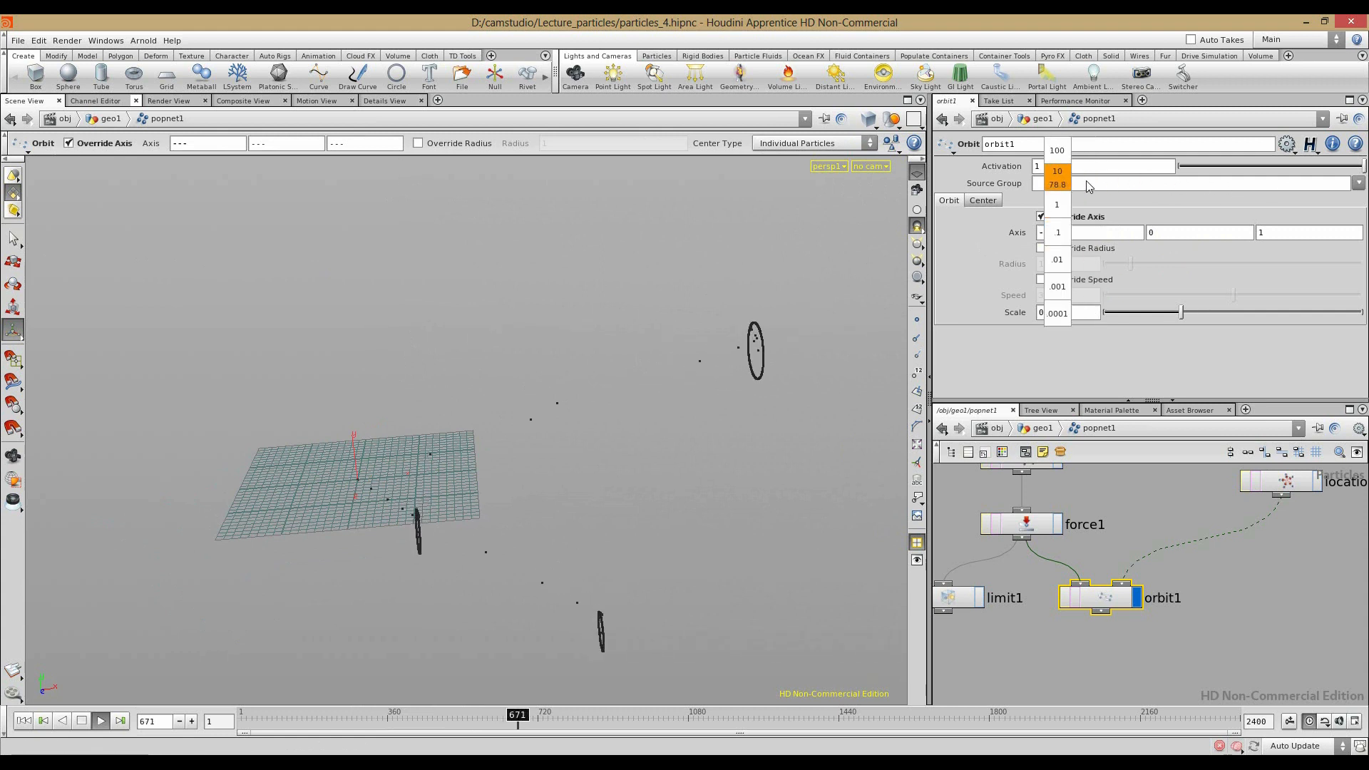
middle_drag(610, 209, 611, 209)
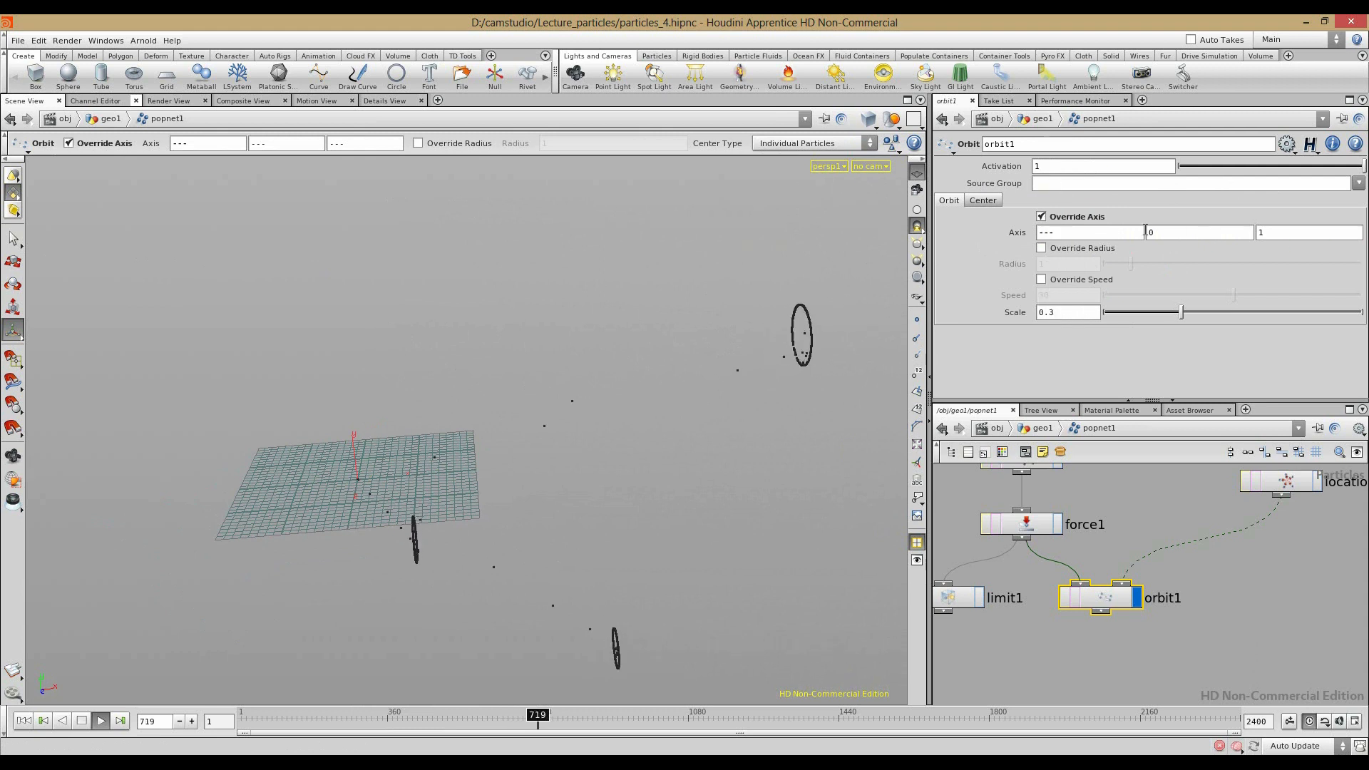
middle_drag(1145, 232, 1152, 208)
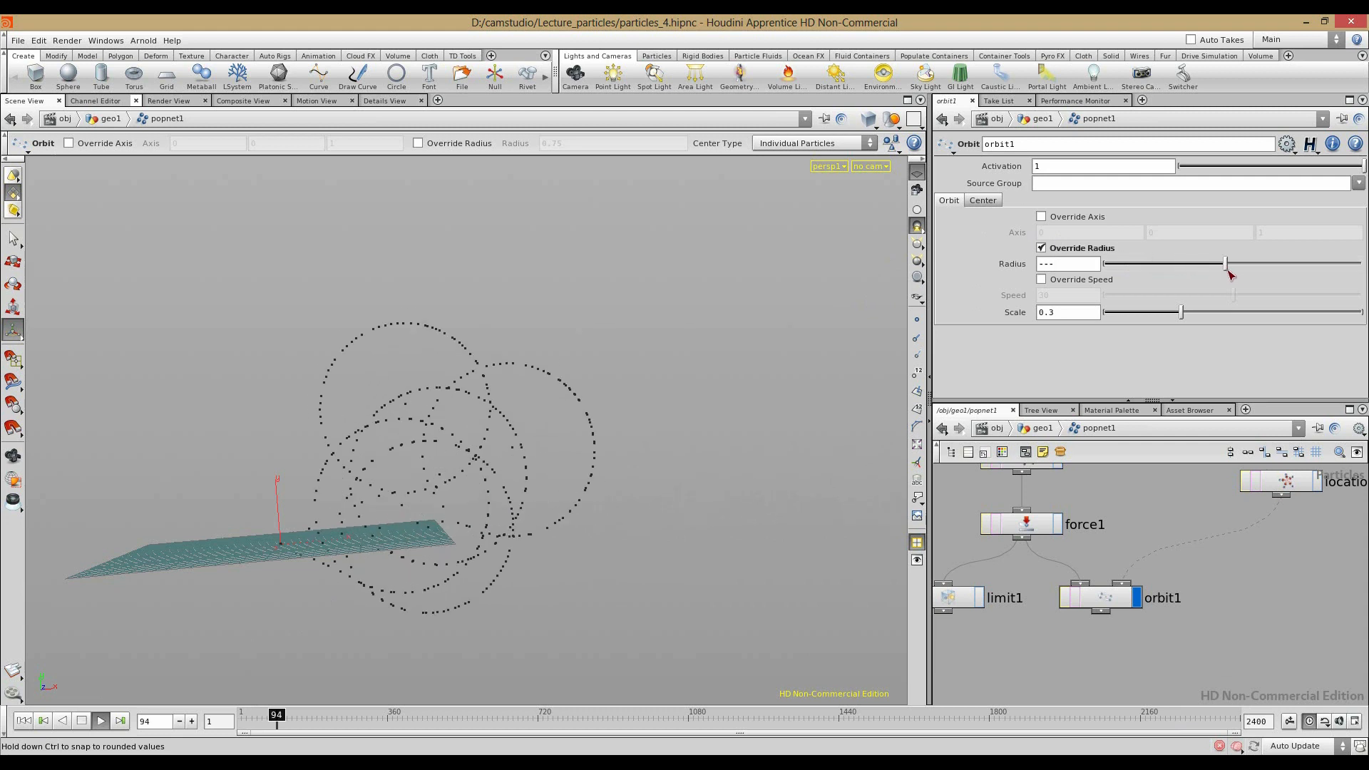
Step: Override orbit1's radius with a moderately enlarged value, then enable Override Speed and adjust the speed
mouse_move(1166, 272)
mouse_down()
mouse_move(1256, 279)
mouse_move(1170, 275)
mouse_up()
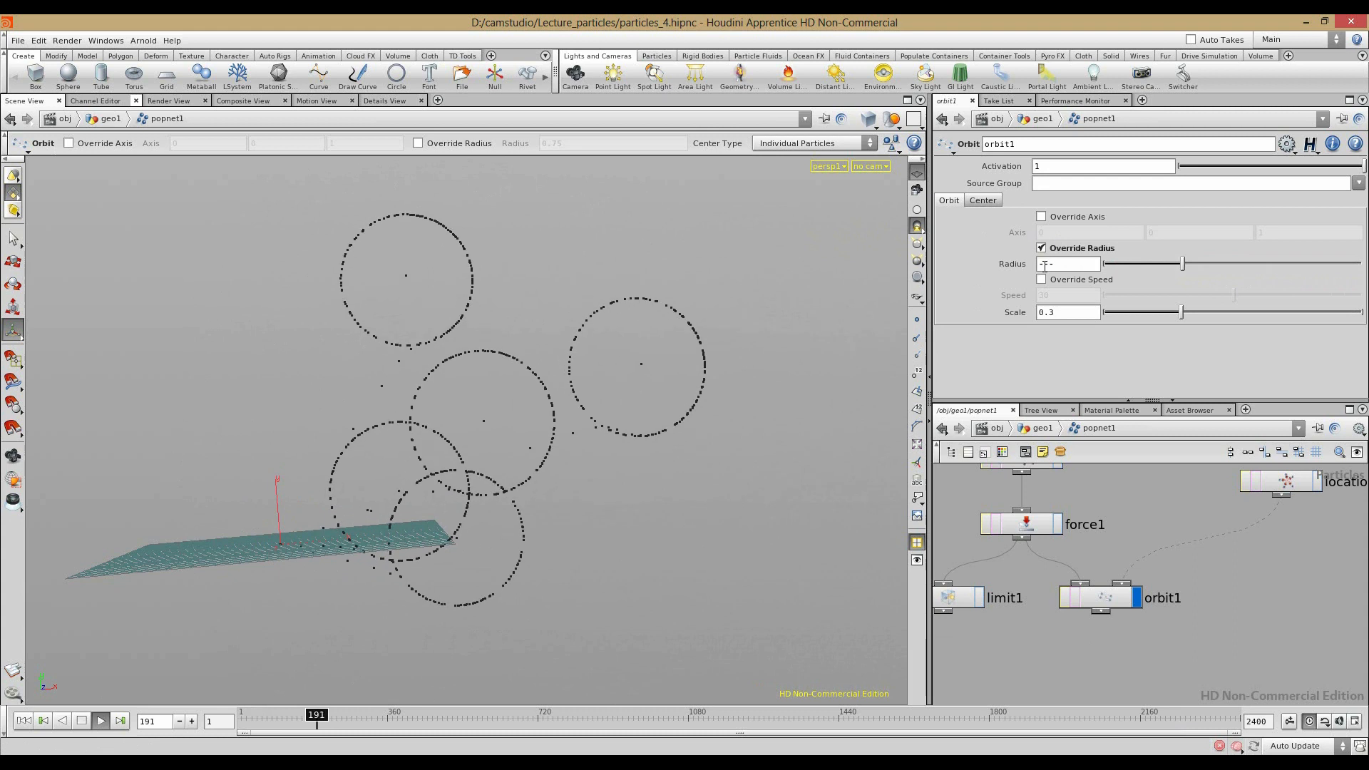
click(1042, 280)
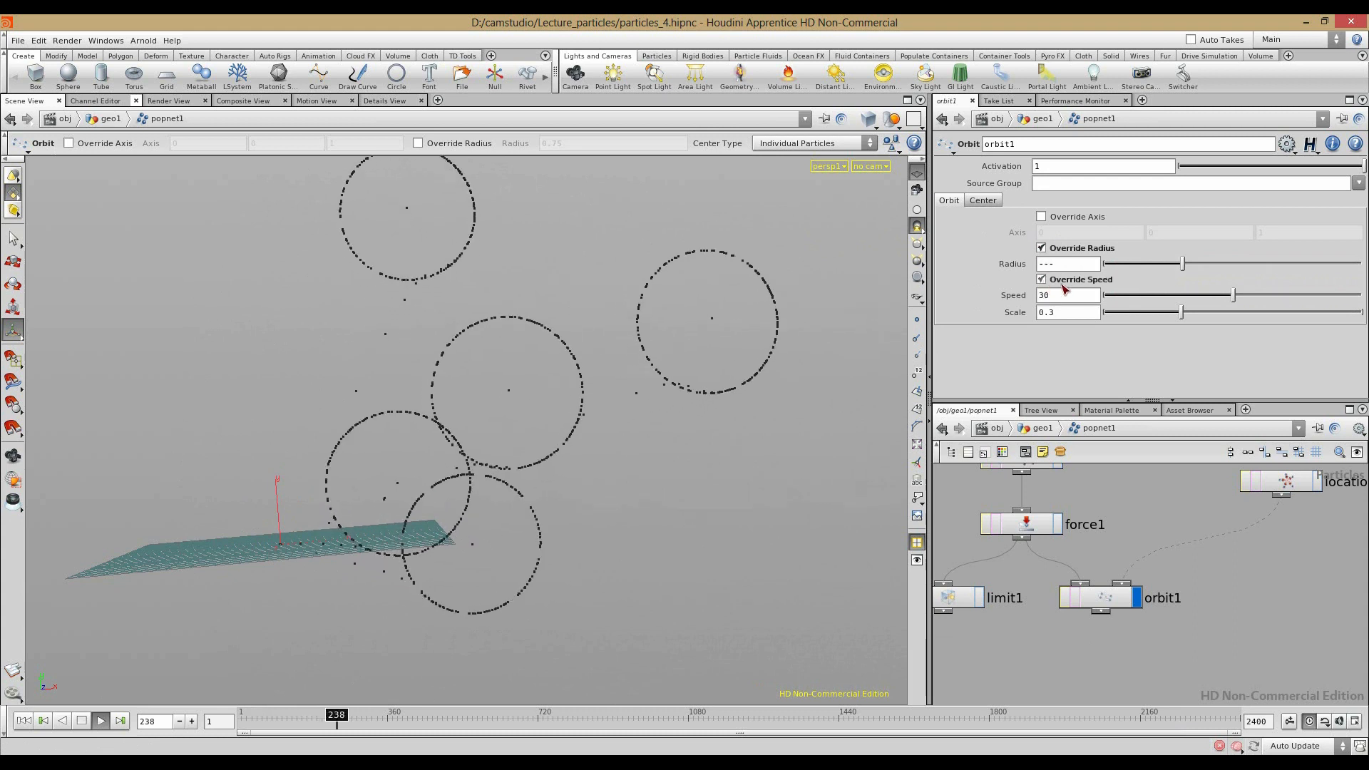
mouse_move(1234, 298)
mouse_down()
mouse_move(1089, 290)
mouse_move(1234, 294)
mouse_up()
Step: Show point numbers in the viewport and get a close view of the orbiting particles
click(918, 372)
key(Escape)
drag(459, 342, 656, 496)
middle_drag(655, 496, 468, 385)
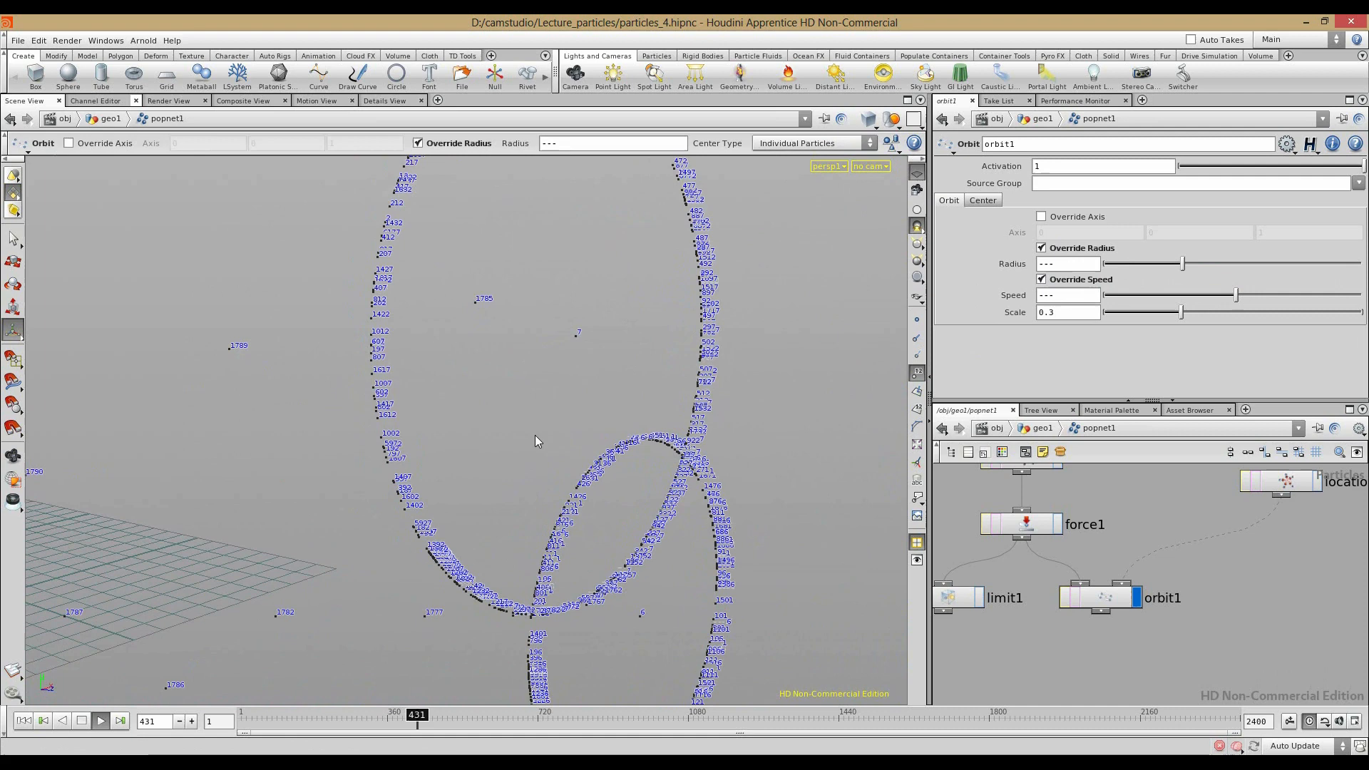
Step: Lower orbit1's Speed to near zero during playback and examine how the numbered particles circle their centers
drag(1238, 297, 1102, 295)
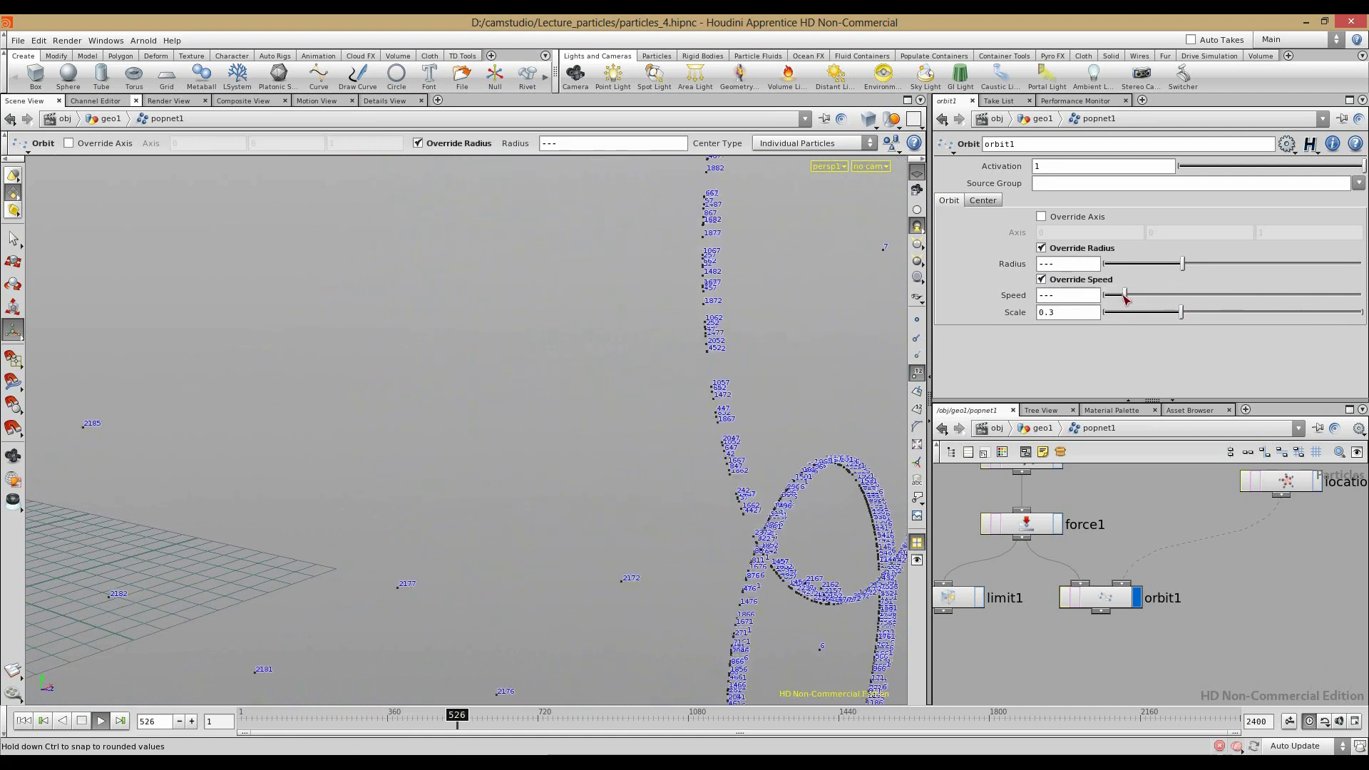
mouse_move(591, 389)
mouse_down()
mouse_move(703, 394)
mouse_move(572, 388)
mouse_move(637, 421)
mouse_move(604, 390)
mouse_up()
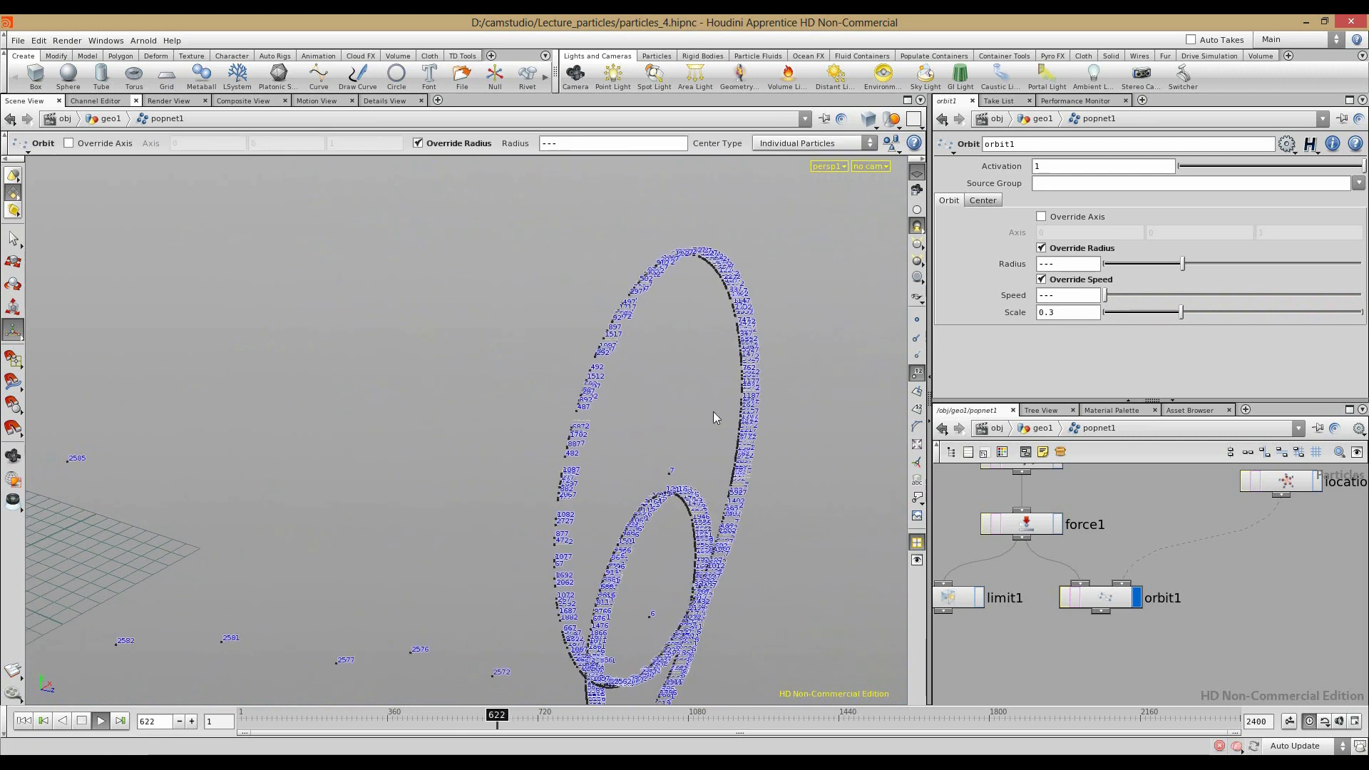
middle_click(1083, 296)
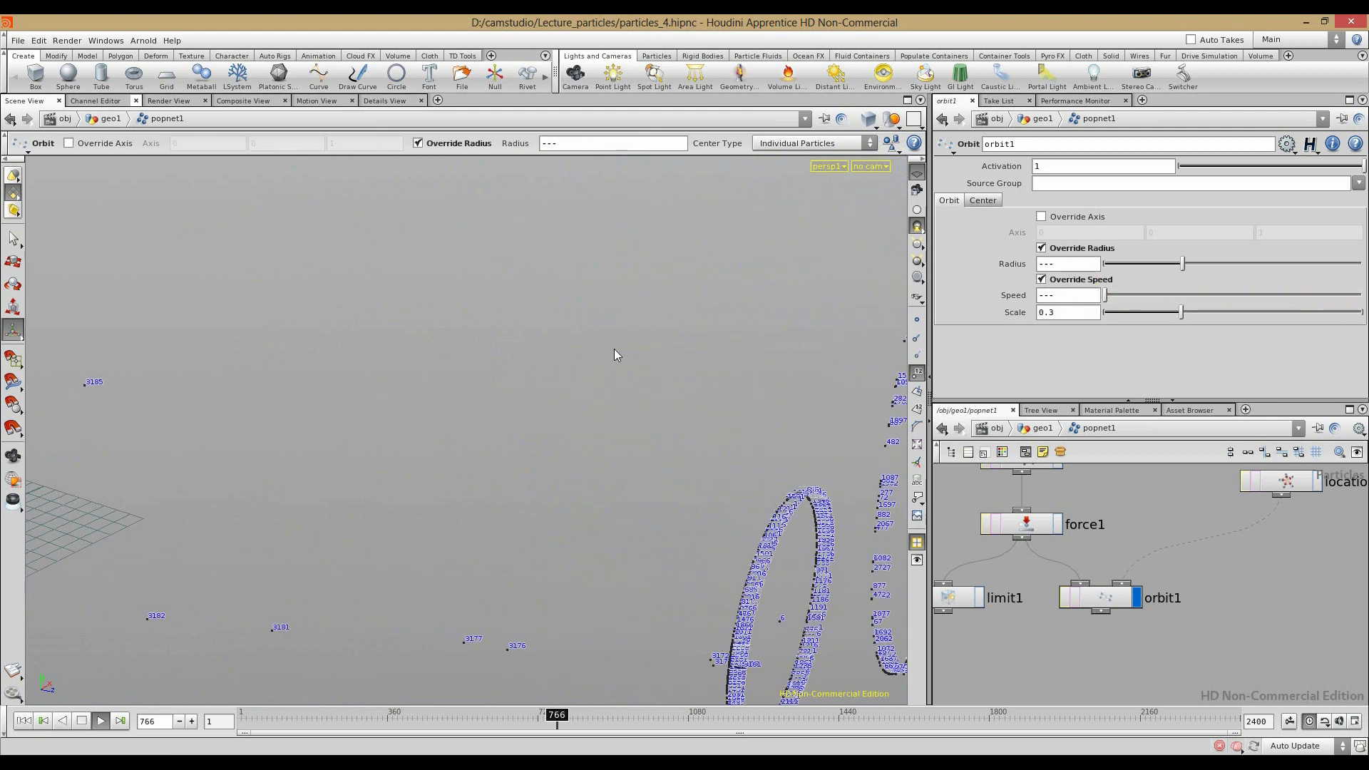
alt+right_drag(635, 389, 514, 391)
alt+middle_drag(570, 391, 407, 365)
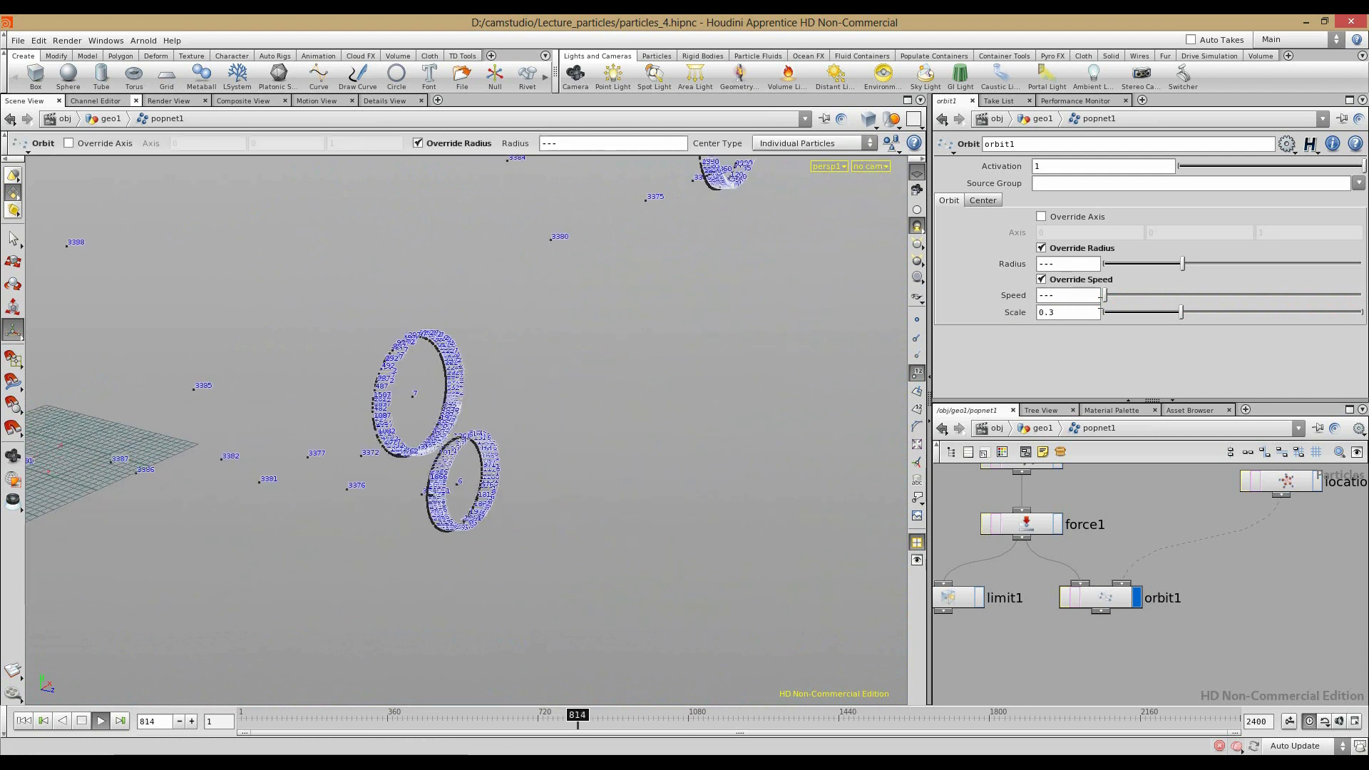
Step: Reduce orbit1's Scale to its minimum and examine the particle streams moving toward their orbits
drag(1181, 312, 1089, 318)
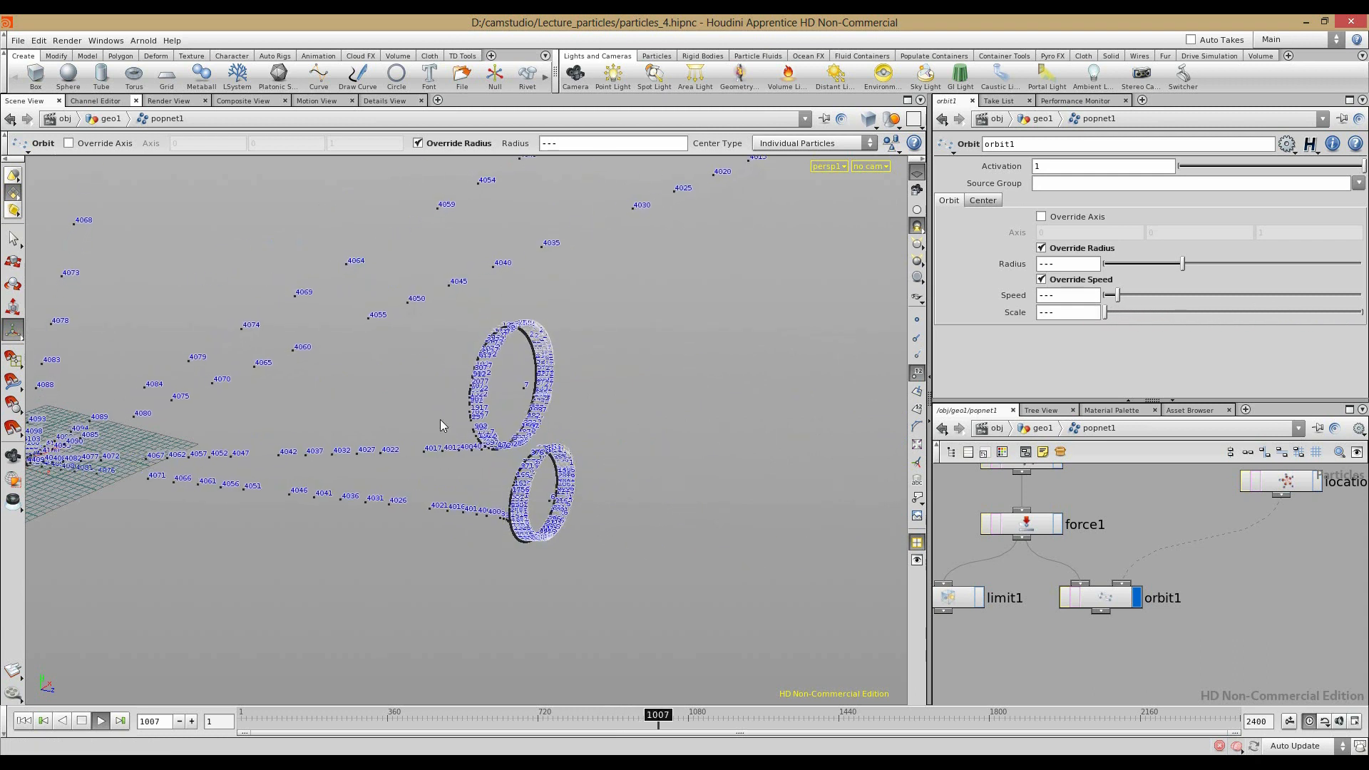
alt+right_drag(443, 422, 306, 410)
alt+drag(306, 411, 330, 415)
drag(770, 219, 643, 476)
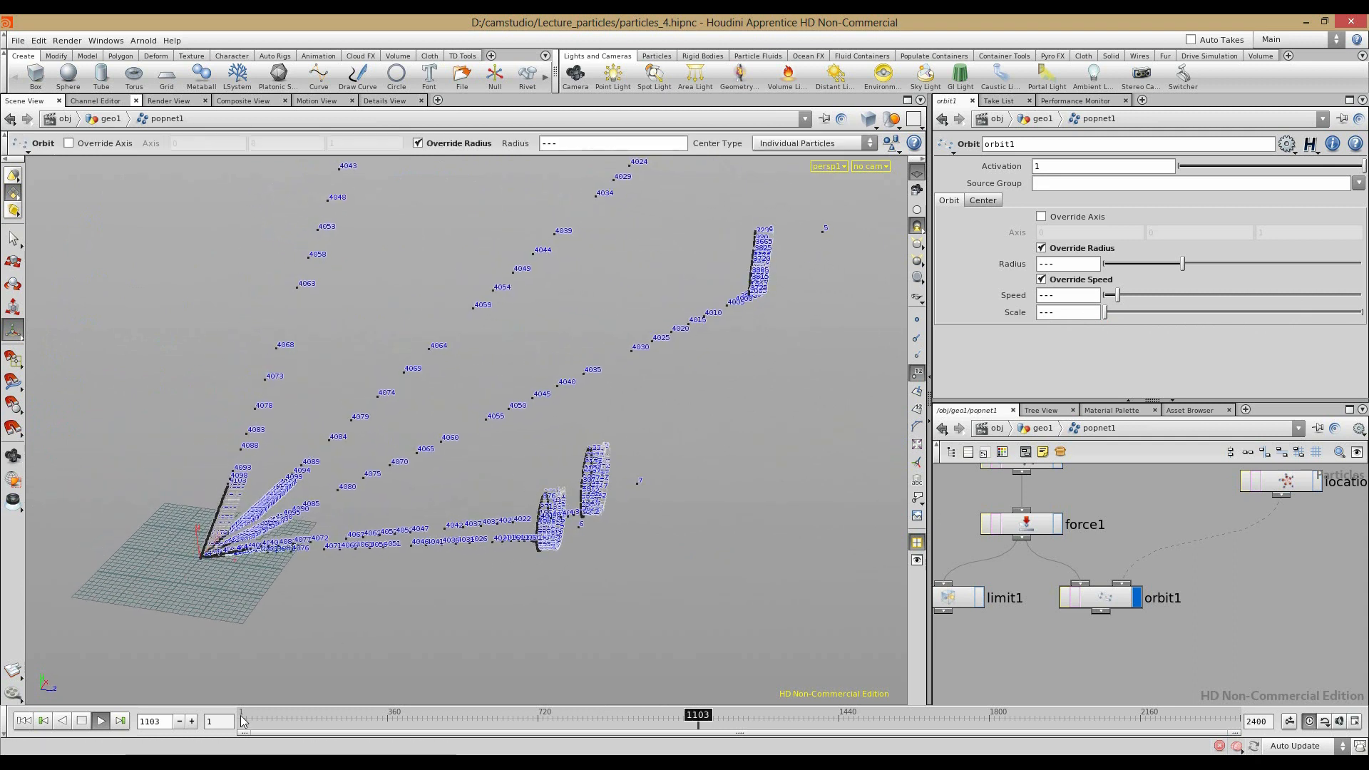
Step: Replay the simulation from the start, raise orbit1's Scale slightly, and hide the point numbers to examine the curved particle trails
click(24, 721)
click(100, 721)
alt+drag(299, 556, 444, 528)
alt+middle_drag(445, 528, 592, 451)
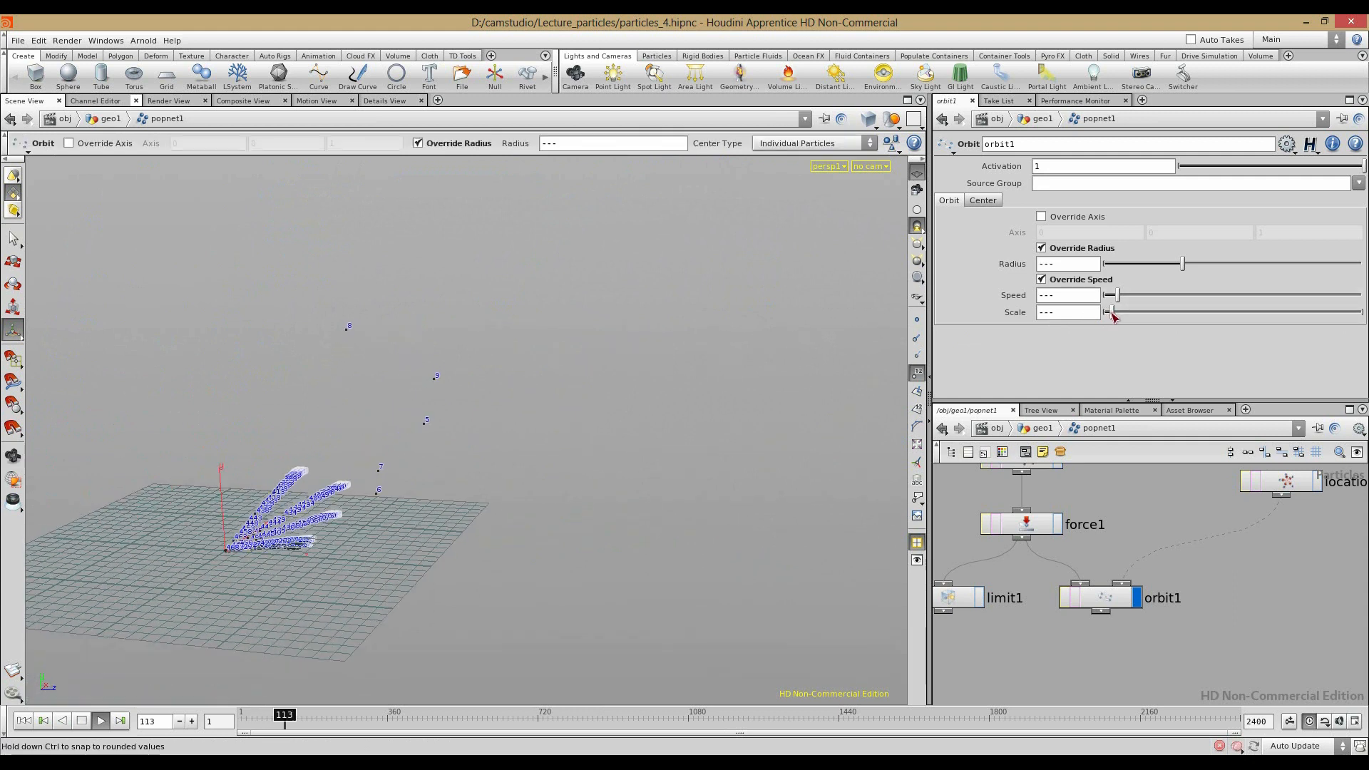
alt+drag(479, 459, 887, 358)
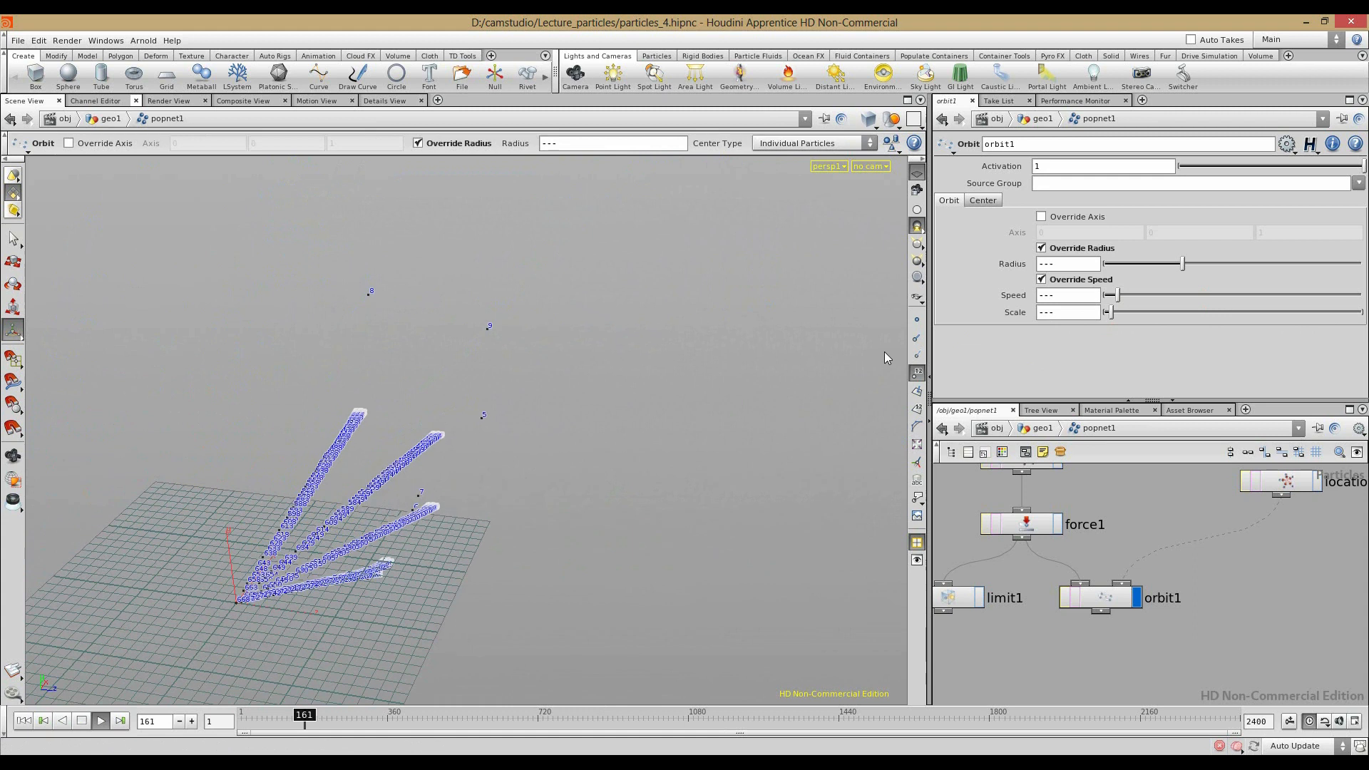
click(919, 372)
alt+drag(456, 442, 505, 447)
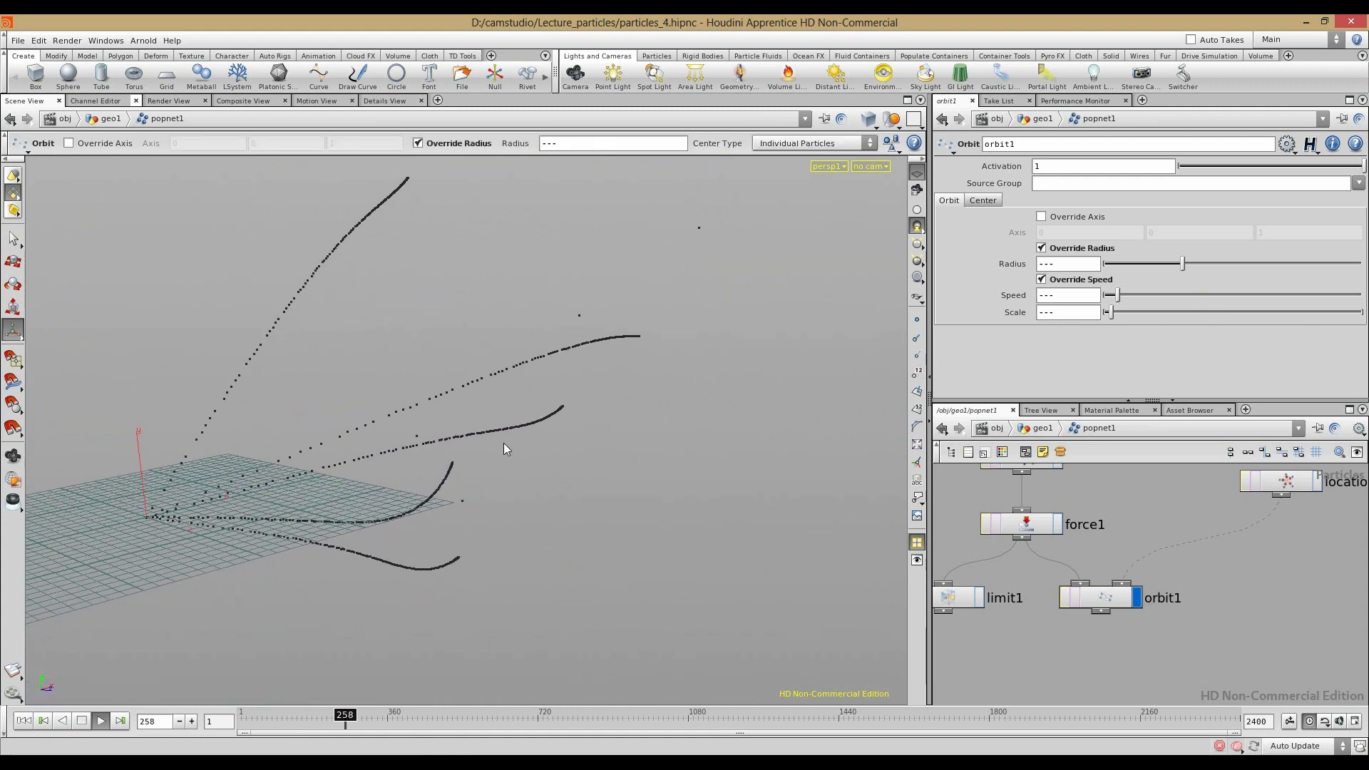